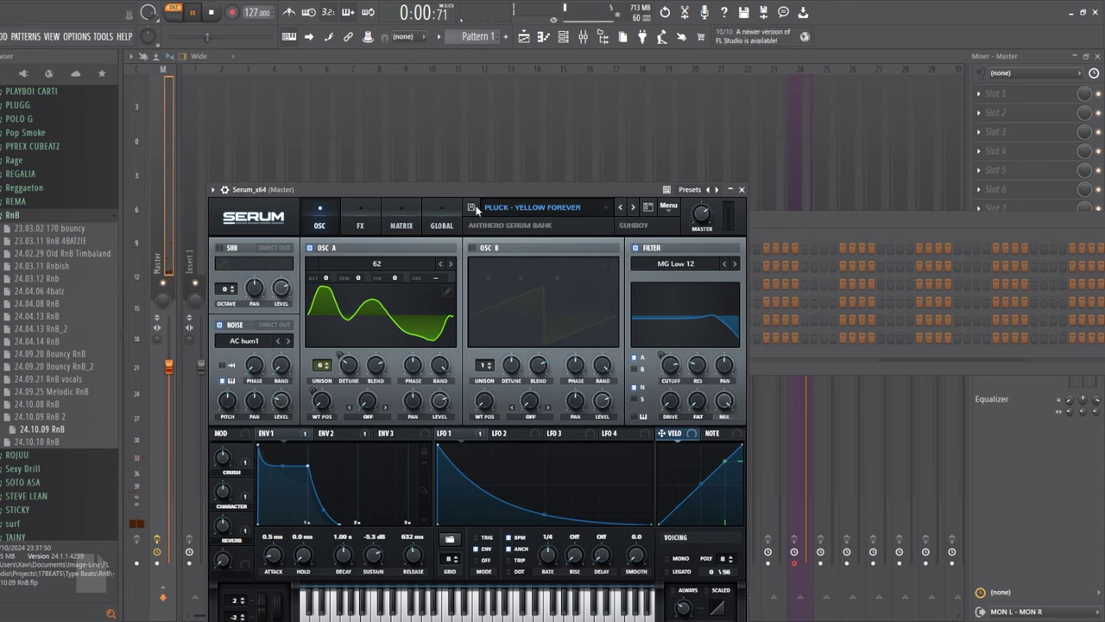
Step back through Serum's pluck presets, auditioning them with playback, and load PLUCK - PLUCKY
click(621, 207)
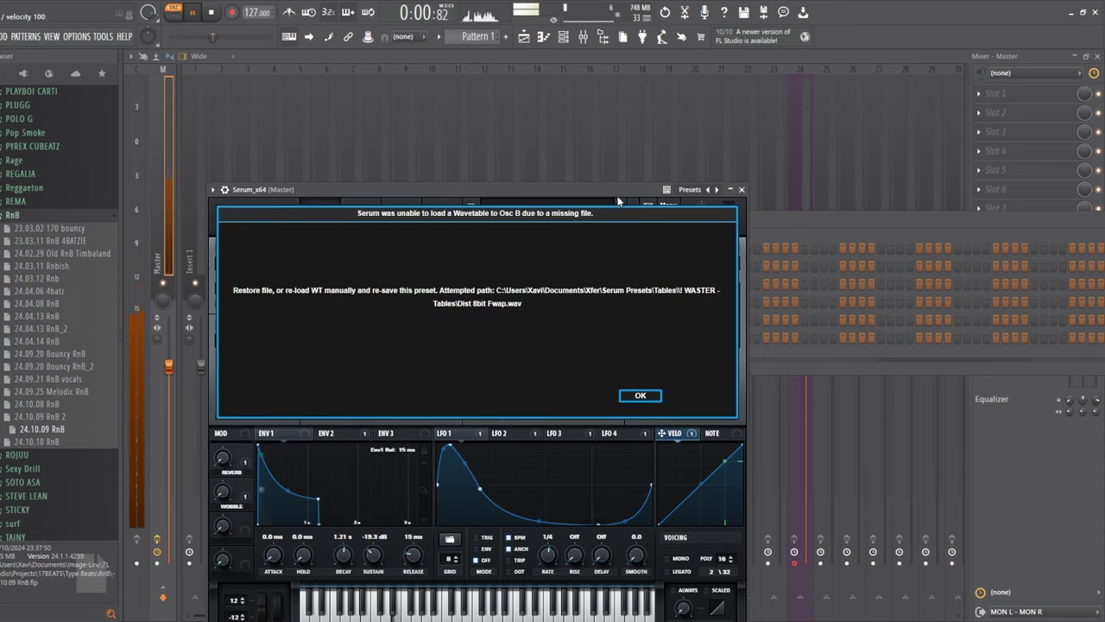
click(648, 399)
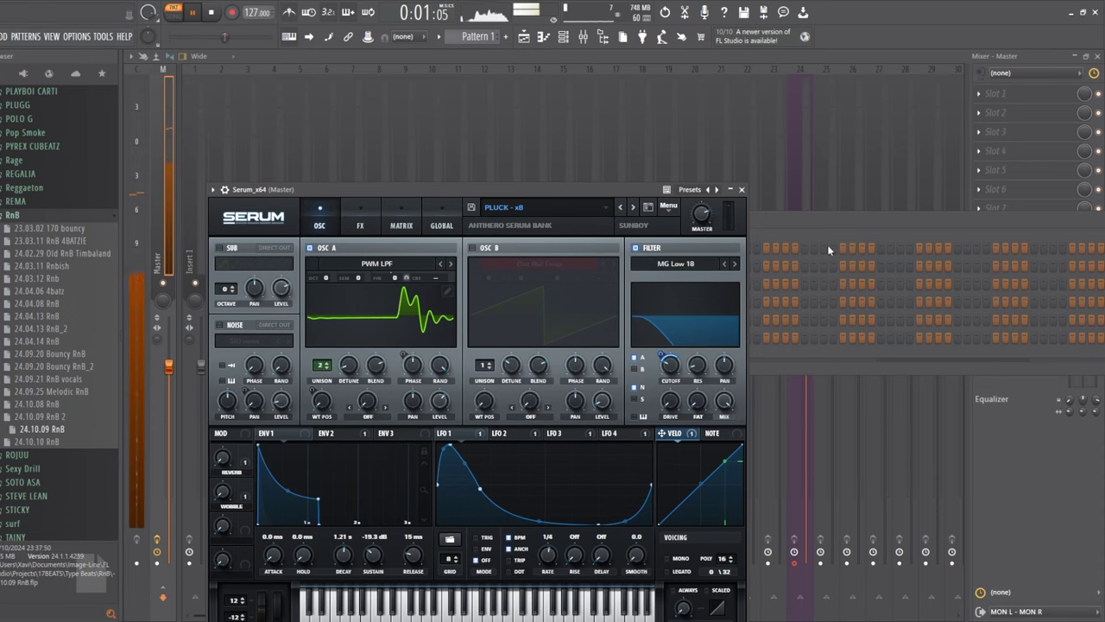
click(740, 190)
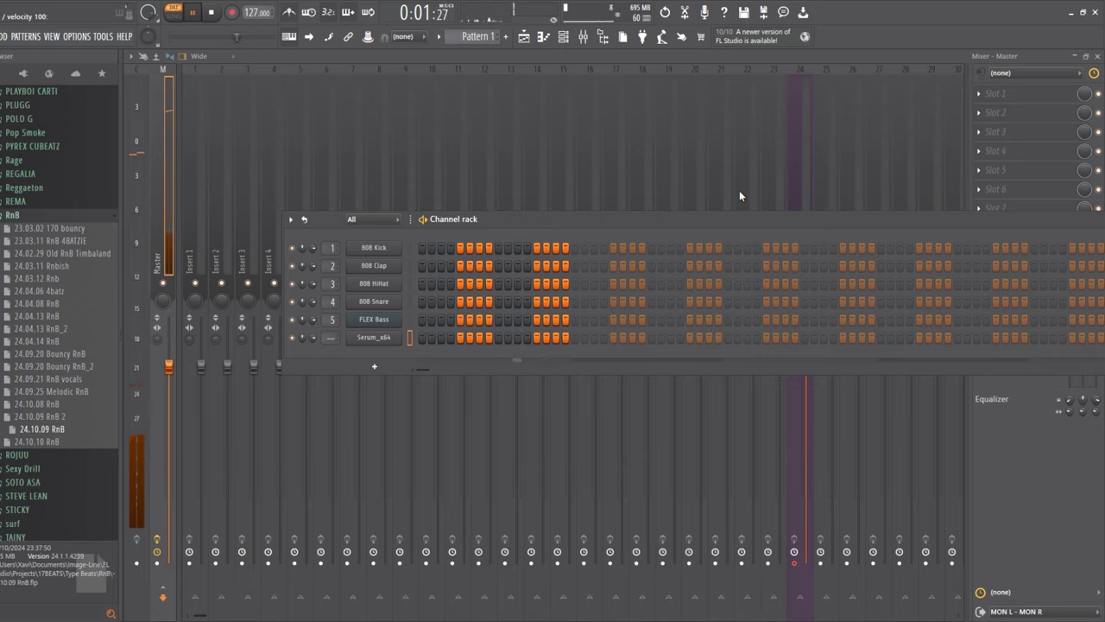
key(space)
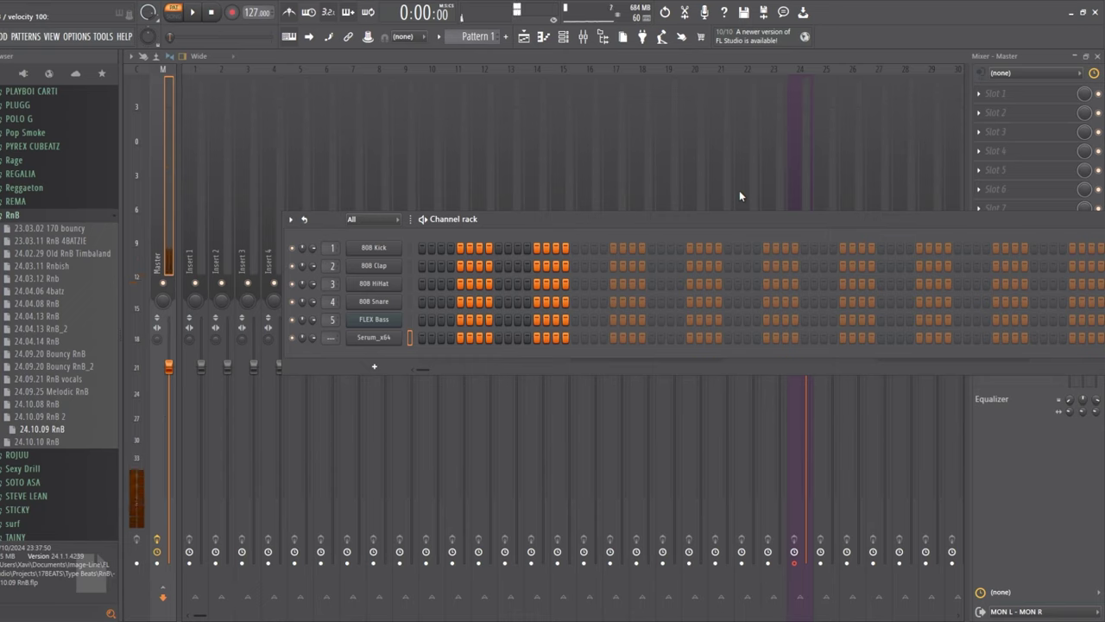
click(374, 338)
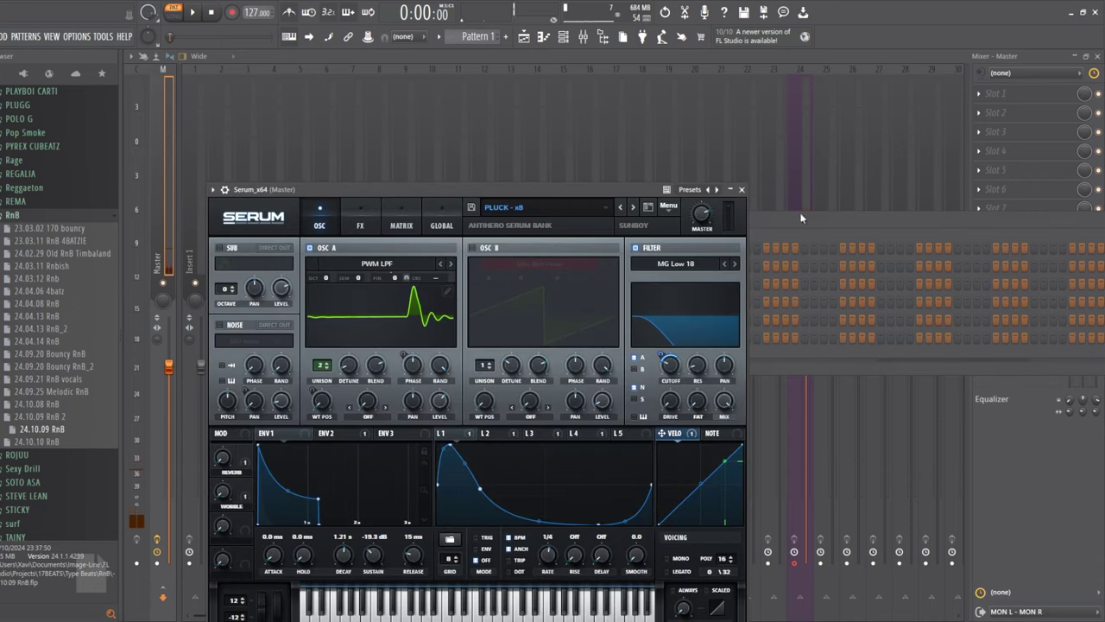
click(618, 210)
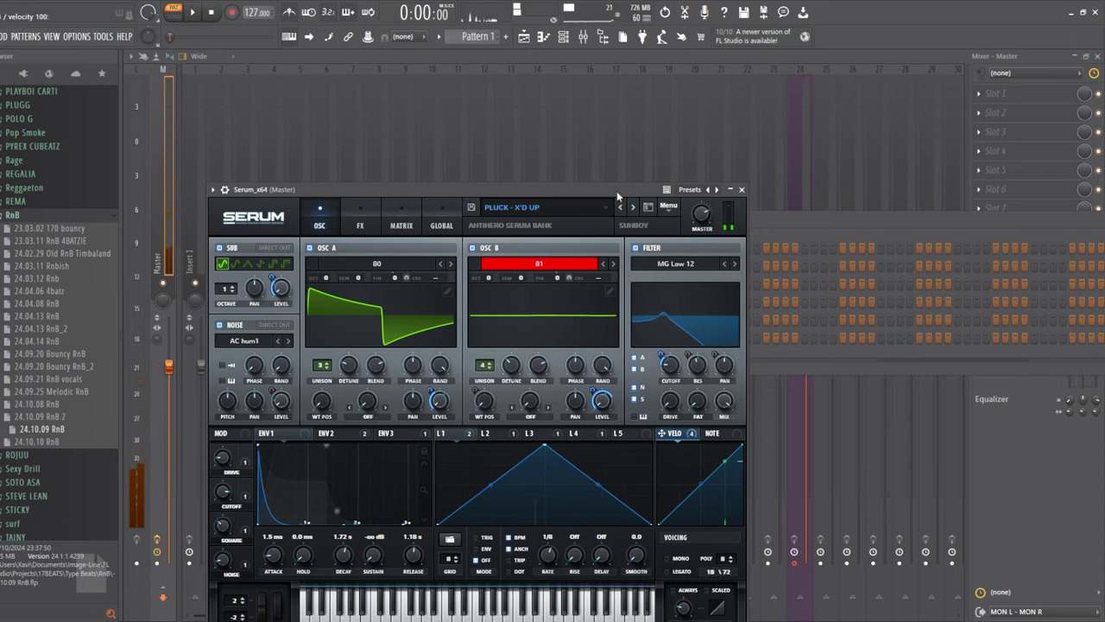
key(space)
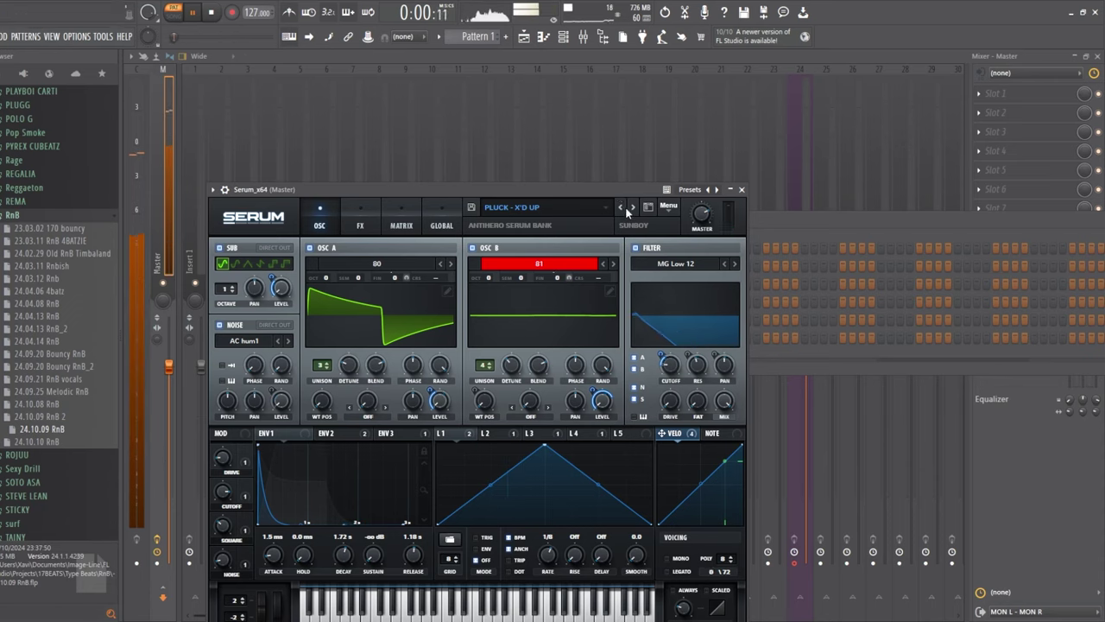
click(621, 207)
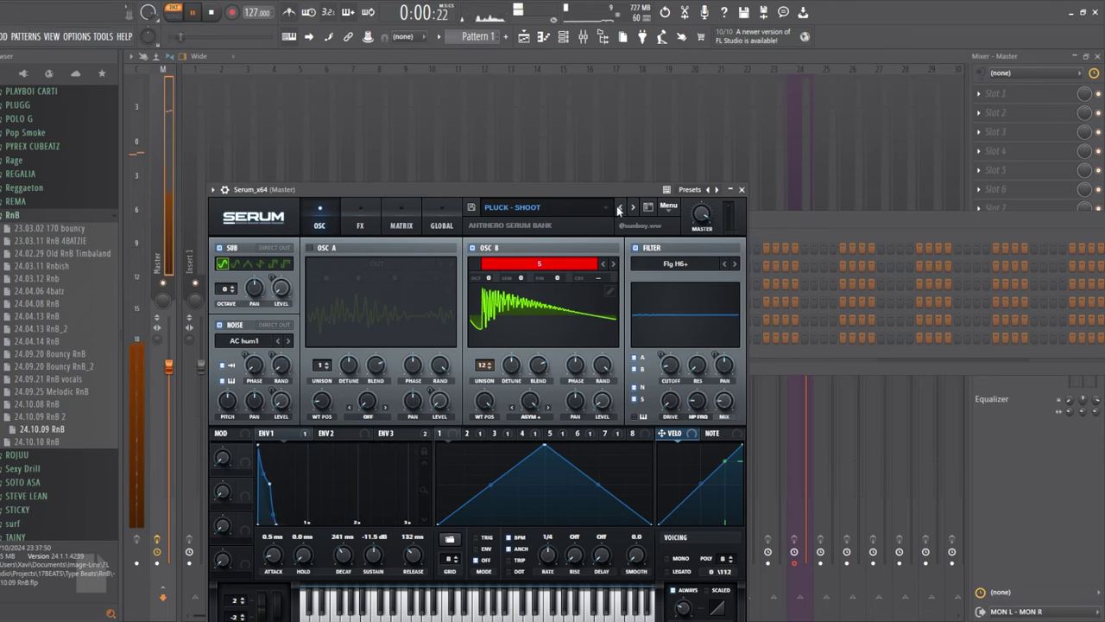
click(620, 207)
Open the piano roll for the Serum channel and place a D4 and a C5 note at the start of bar 1
click(838, 232)
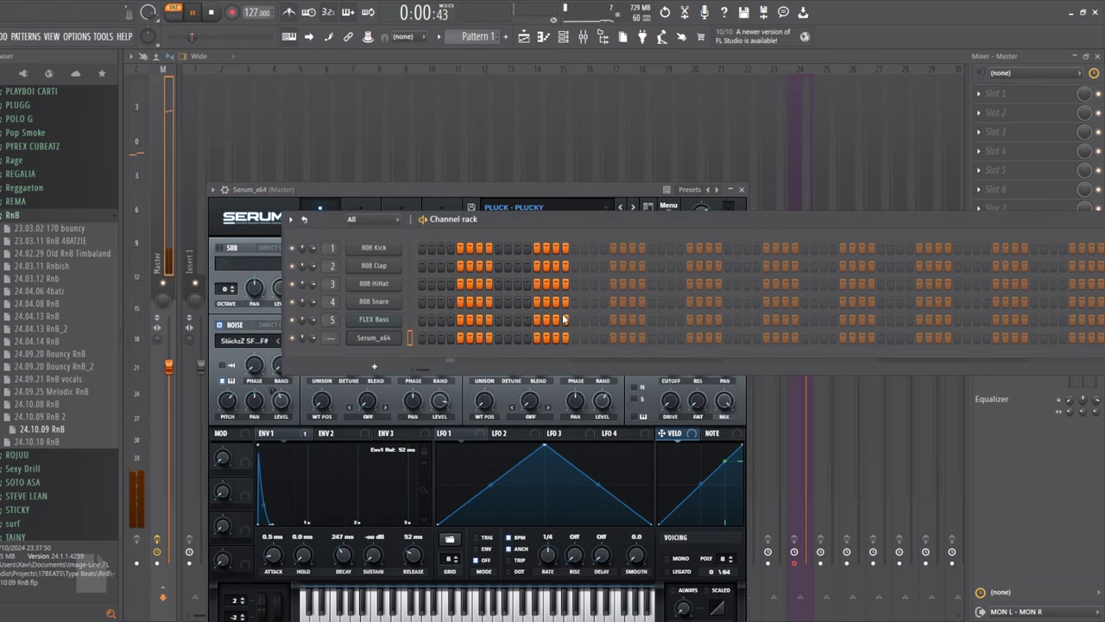
key(F7)
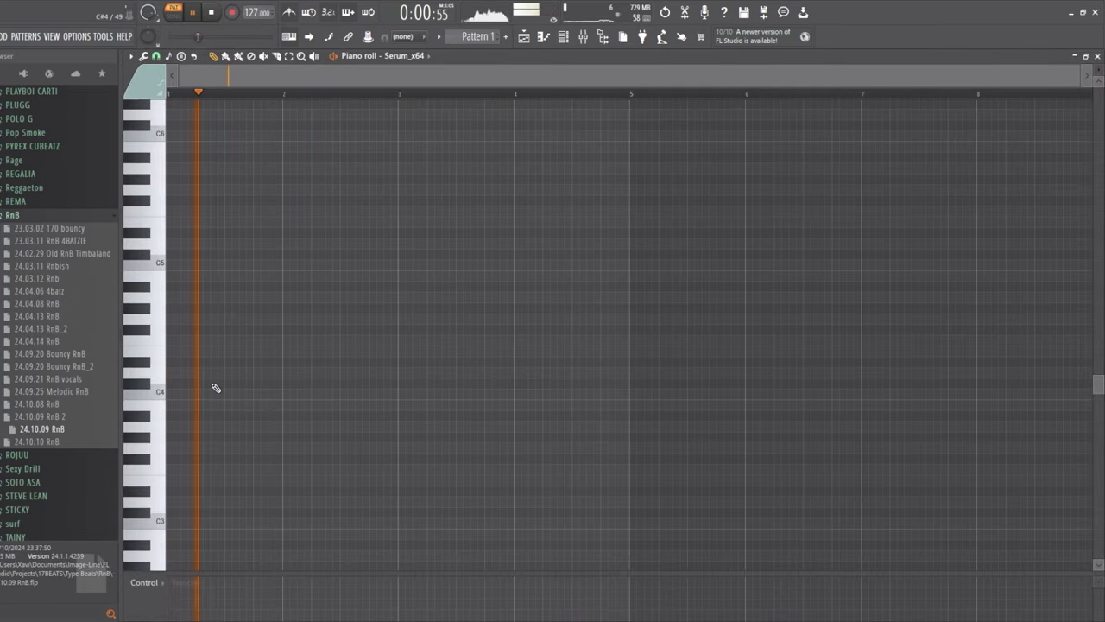
click(138, 383)
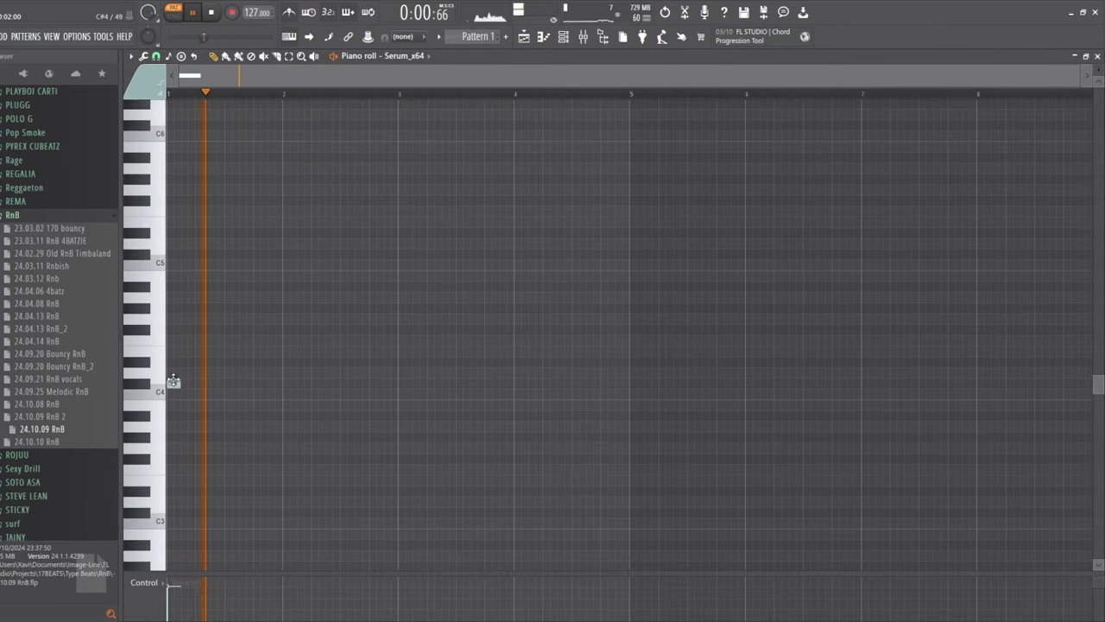
key(space)
click(170, 264)
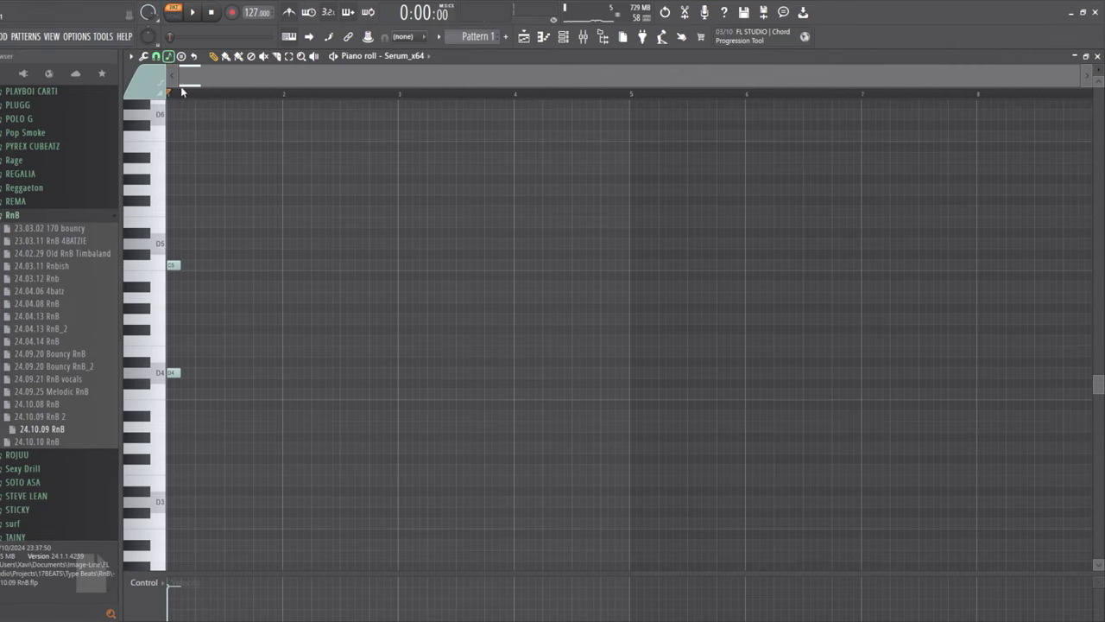
Replace the C5 note at the start of bar 1 with an A#4
right_click(173, 265)
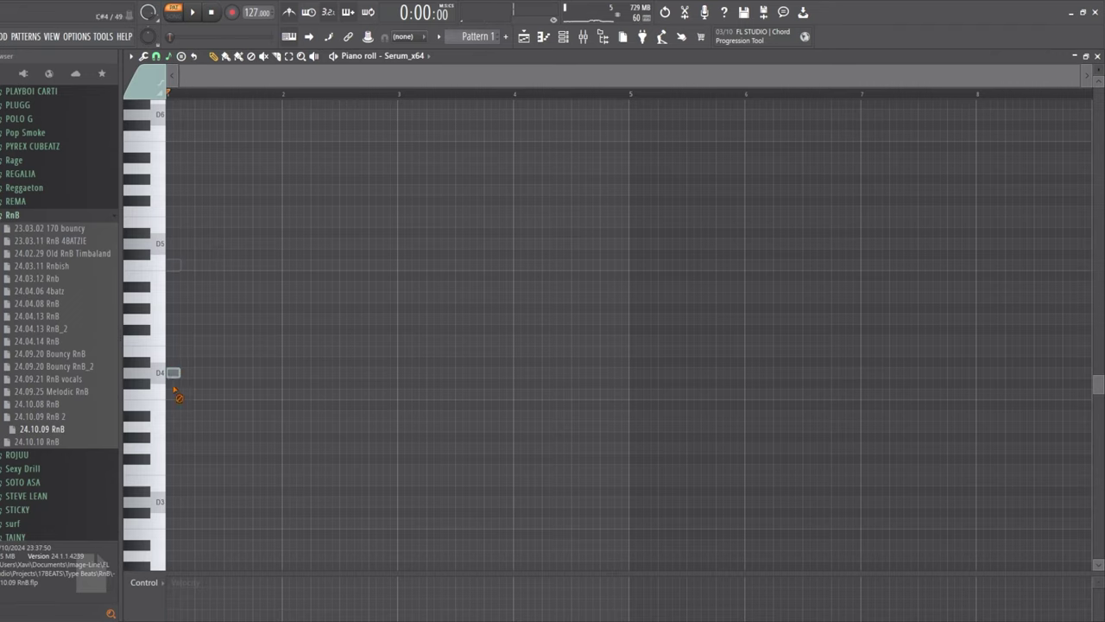
click(175, 265)
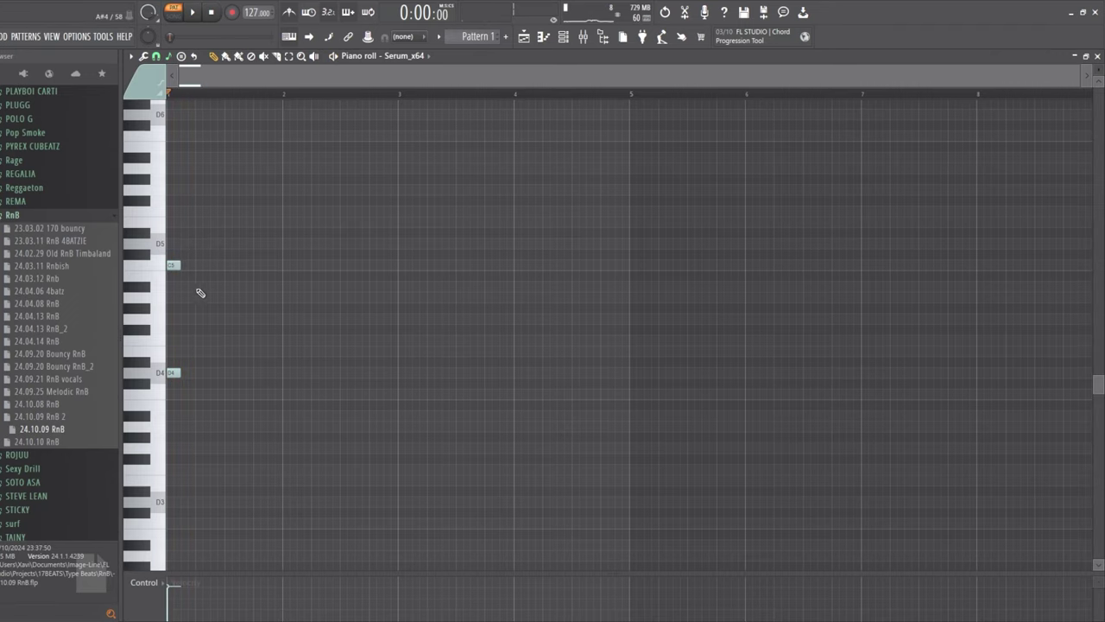
click(173, 286)
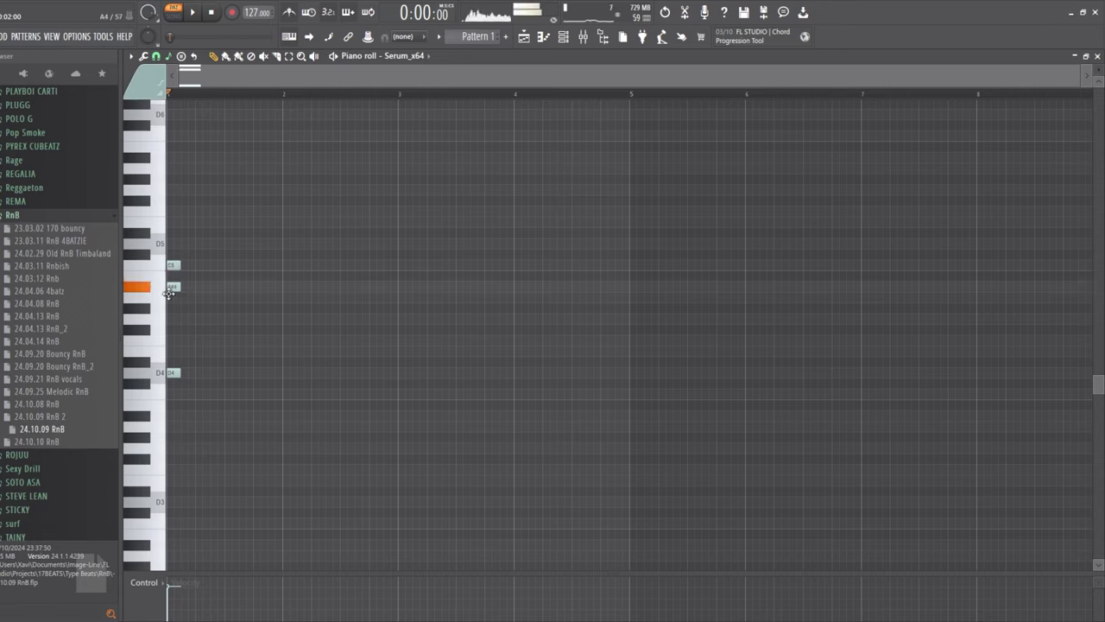
right_click(176, 263)
Add an A4 midway through bar 1, move the D4 to the bar's last beat, and place an E4 in the second half of bar 2
key(space)
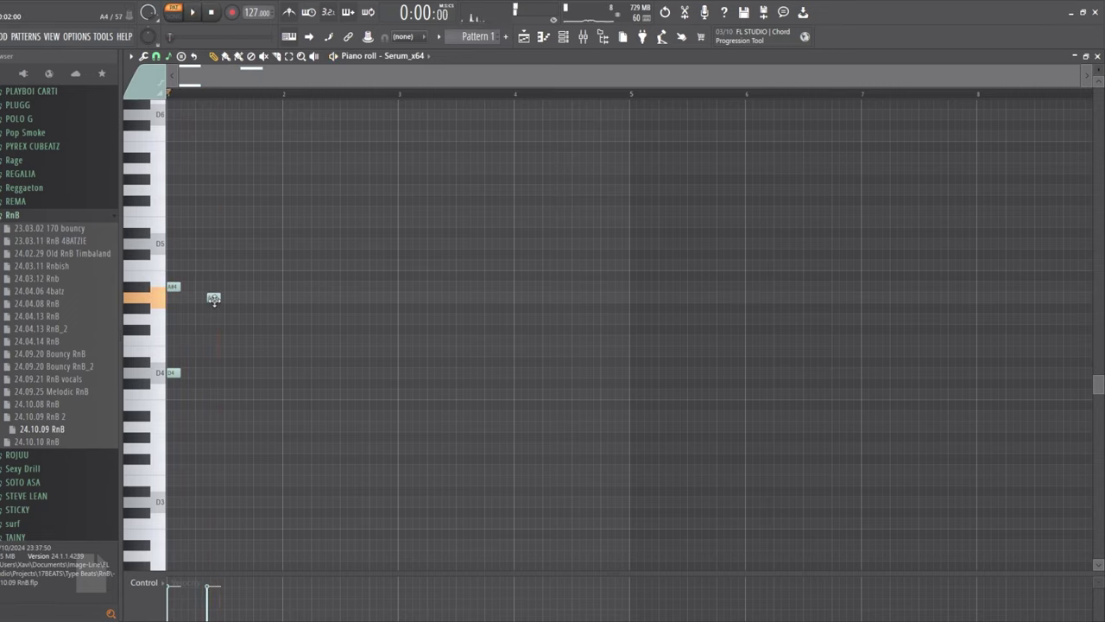
mouse_move(259, 372)
mouse_down()
mouse_move(256, 352)
mouse_move(256, 372)
mouse_up()
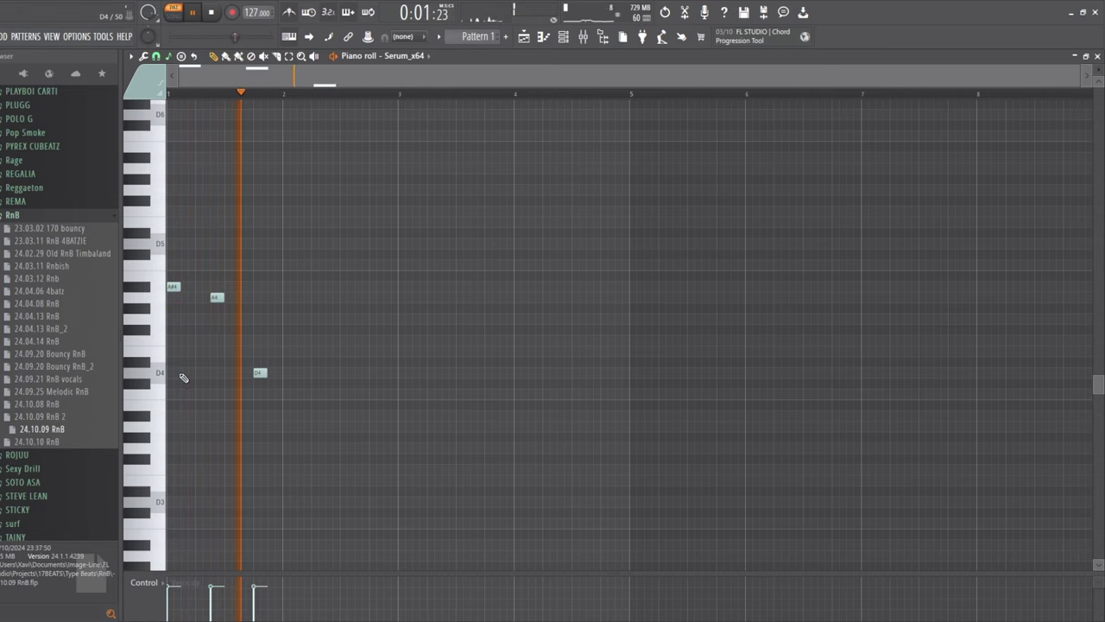
drag(400, 419, 164, 265)
key(space)
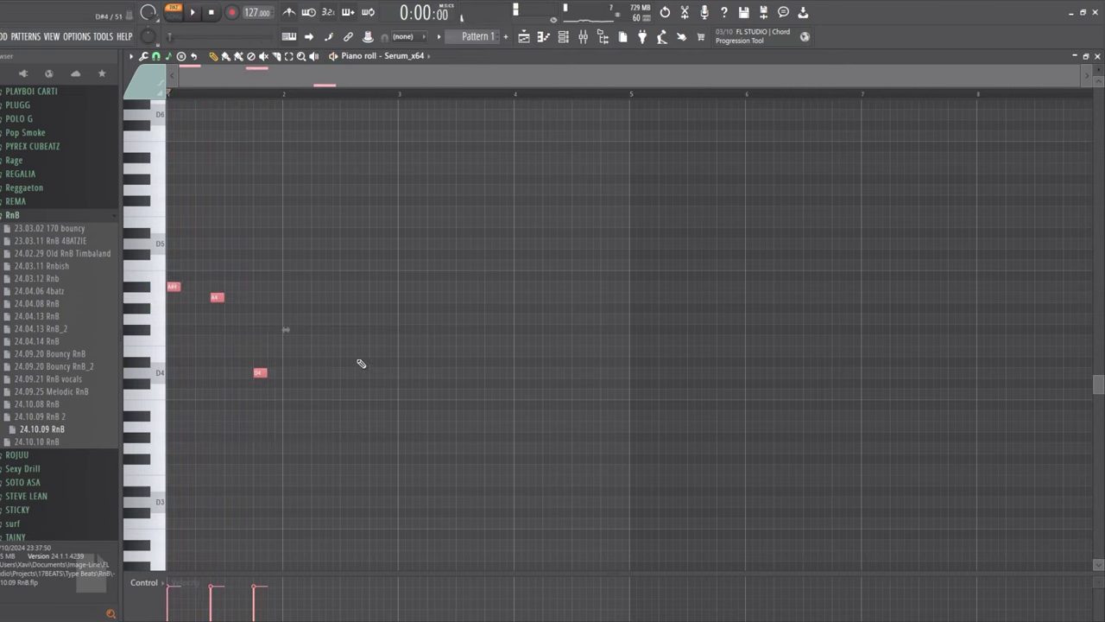
click(361, 351)
key(space)
Duplicate the four-note Serum phrase from bars 1–2 into bars 3–4 and play it back
drag(459, 441, 143, 233)
drag(173, 286, 405, 286)
key(space)
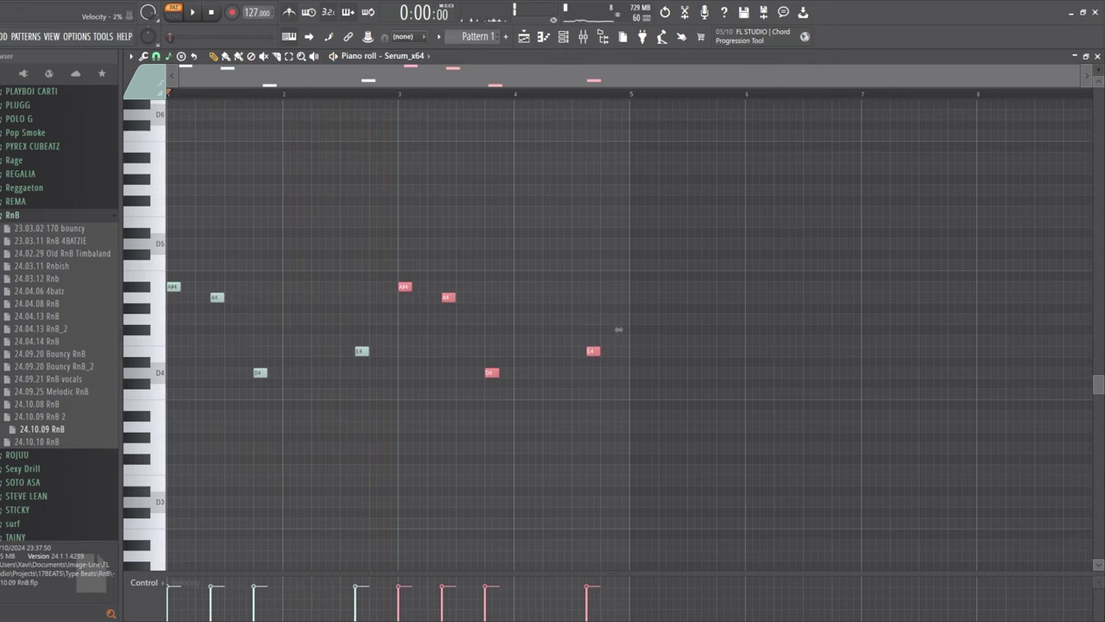
key(space)
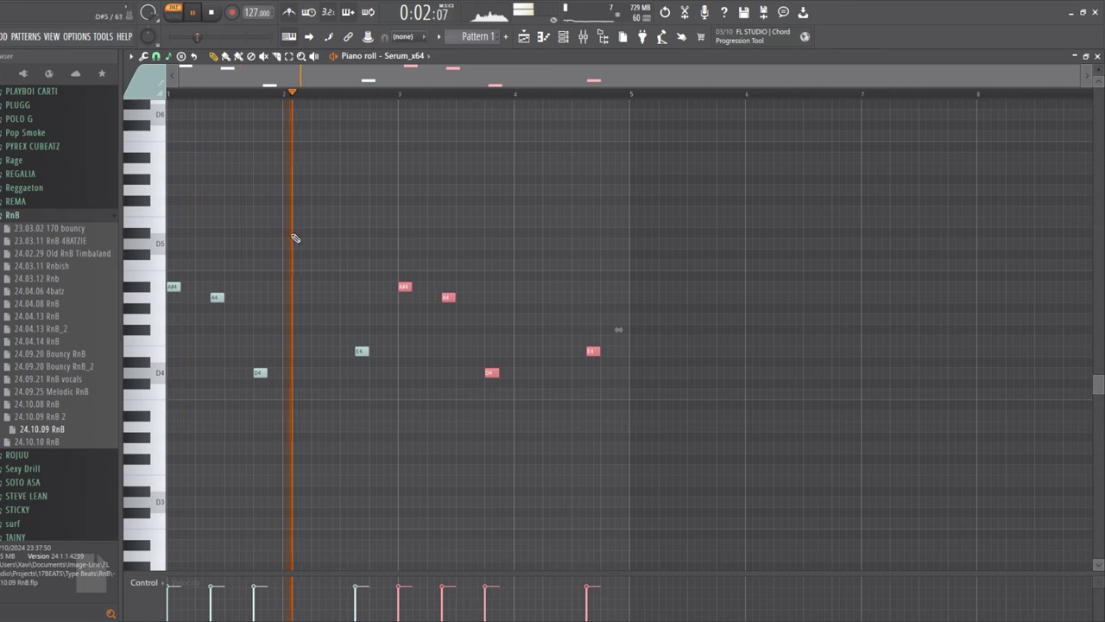
Add an Omnisphere channel to the pattern and load the Clean Fender - Full Range bass patch
key(F6)
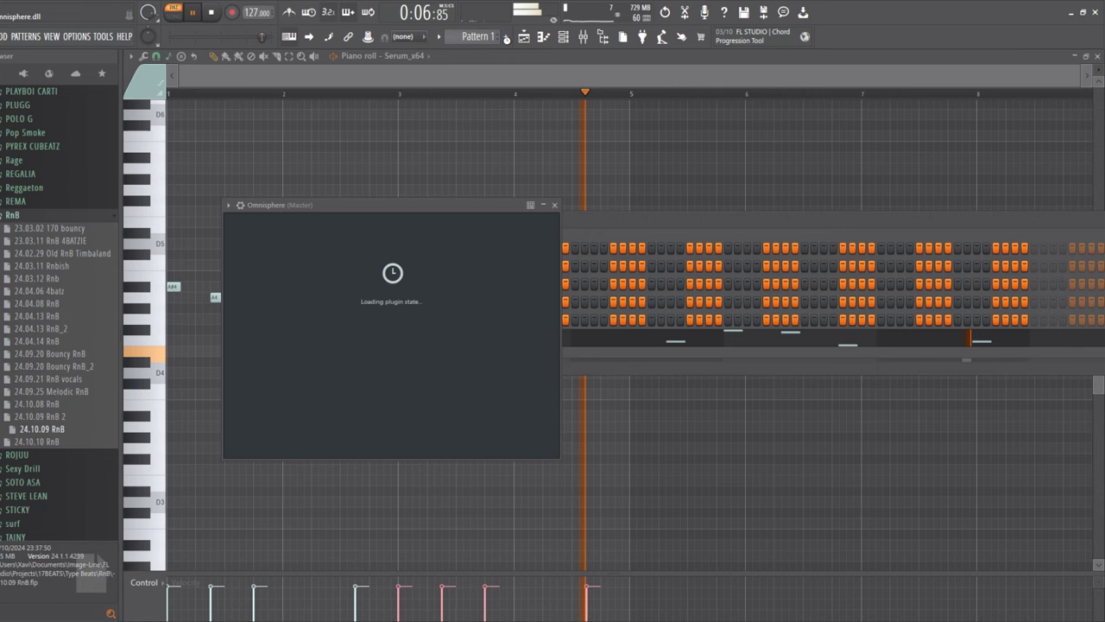
key(space)
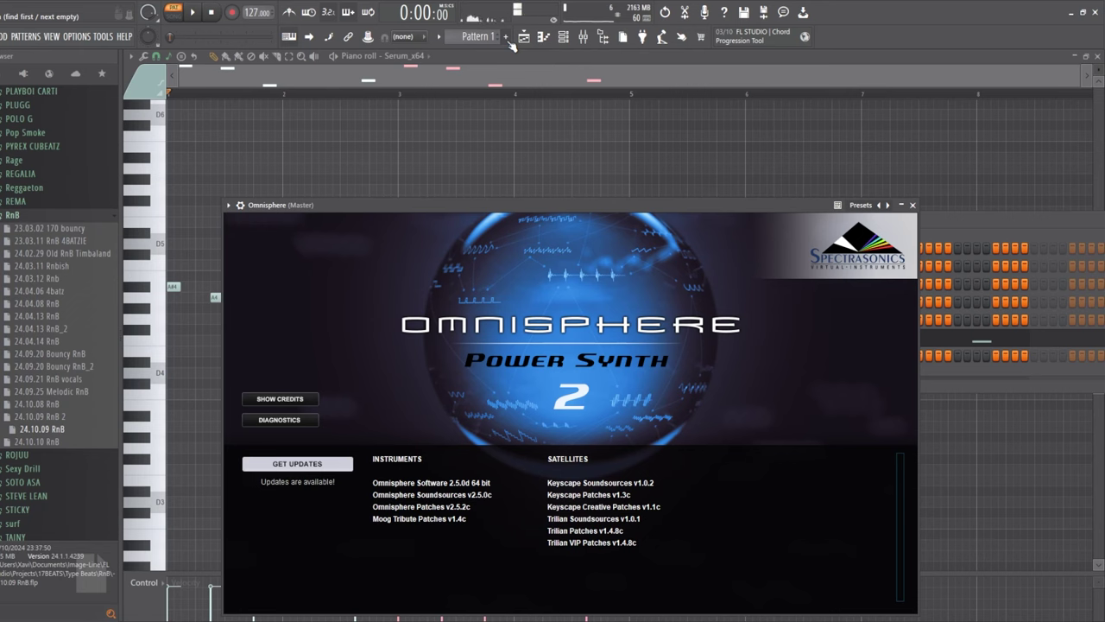
key(F6)
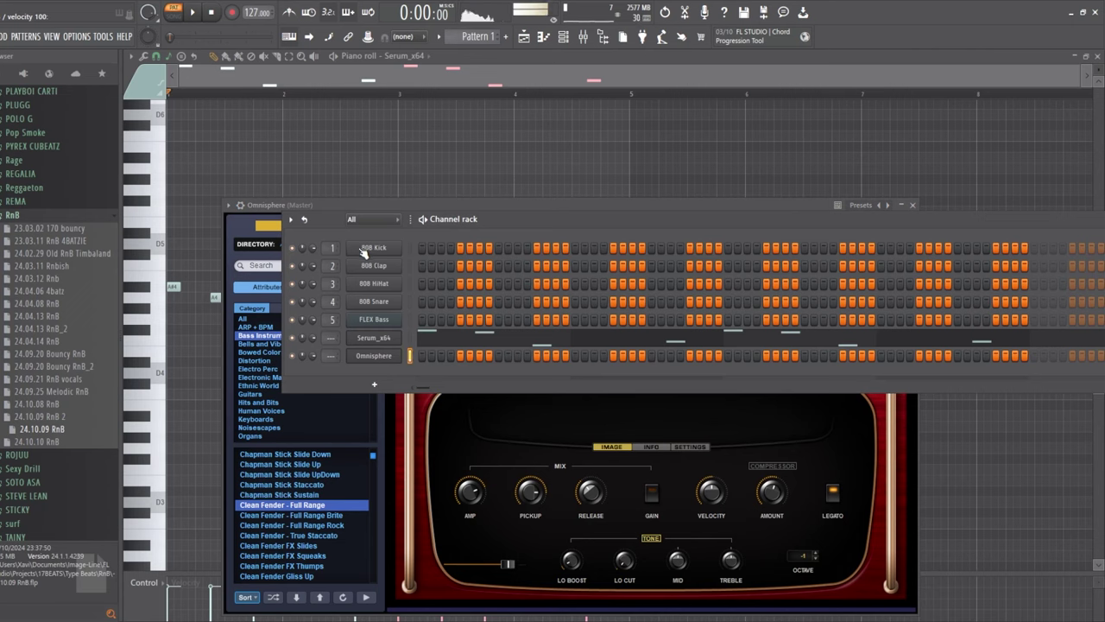
Play the pattern repeatedly to try out the Clean Fender bass against the Serum melody
key(space)
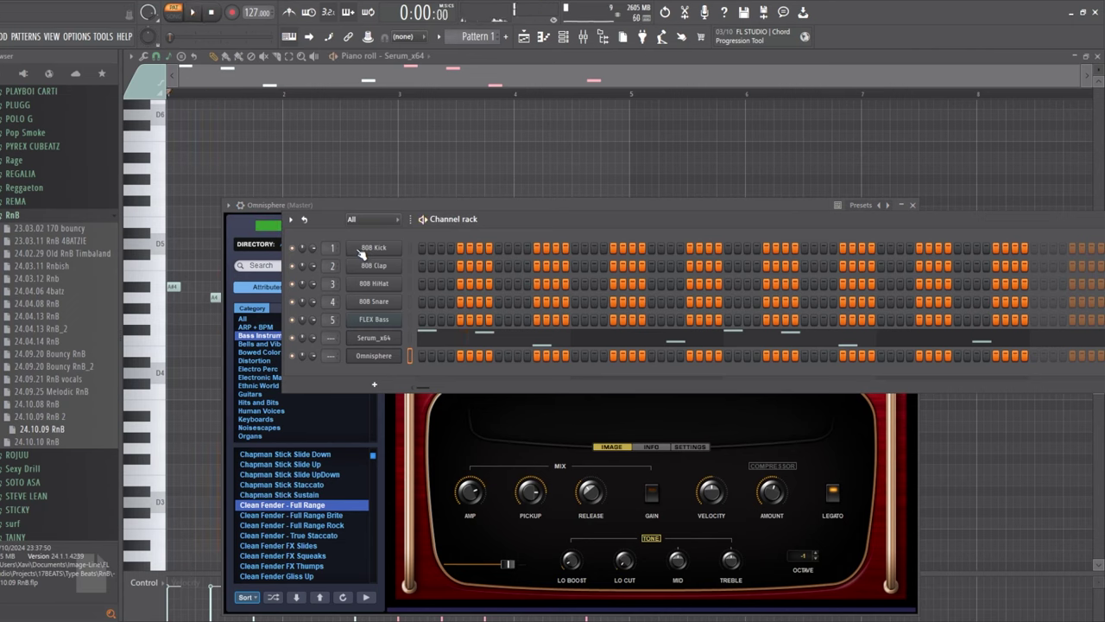
key(space)
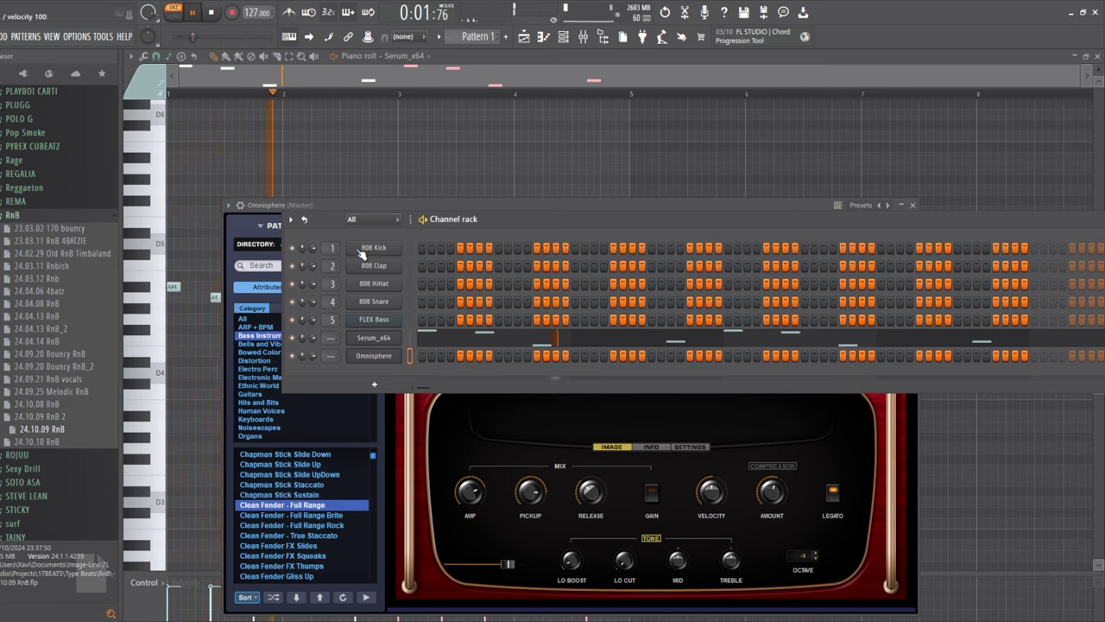
key(space)
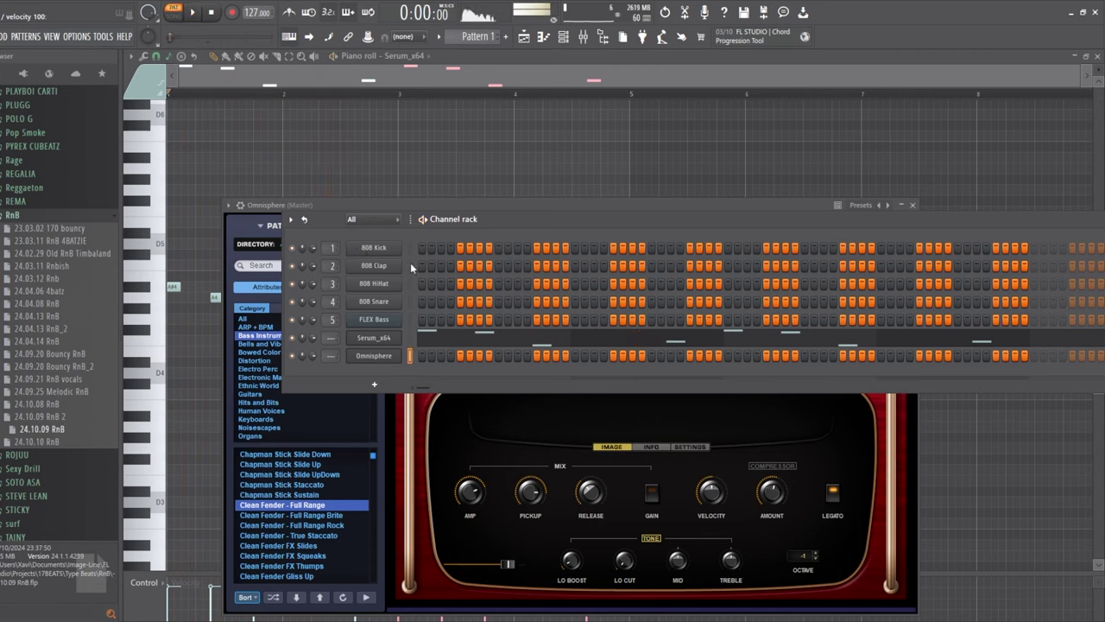
key(space)
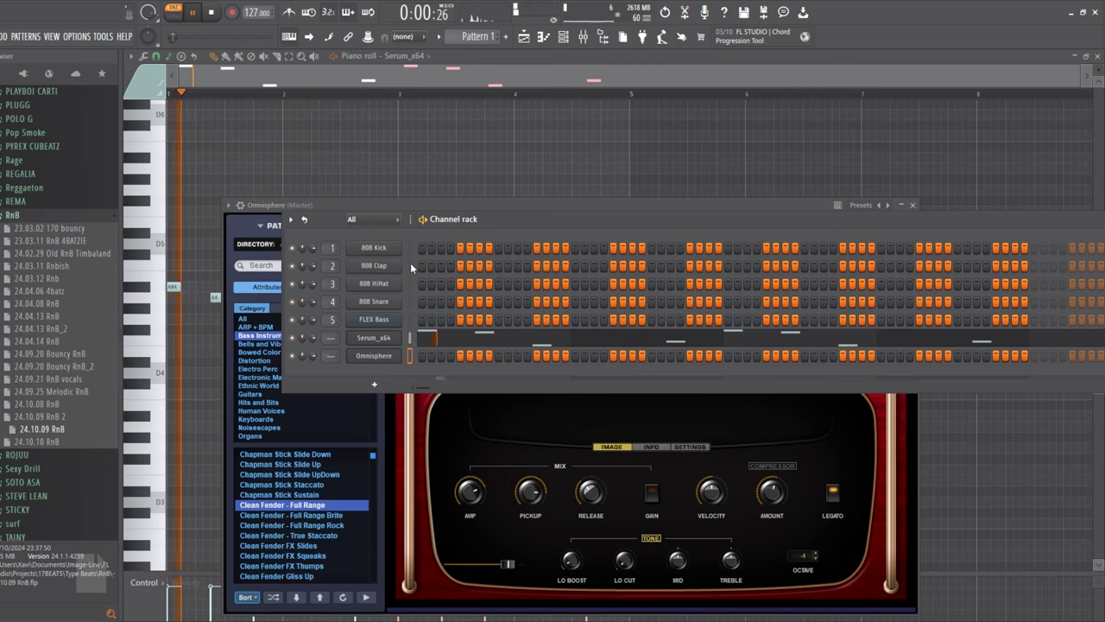
key(space)
key(space)
key(space)
key(space)
key(space)
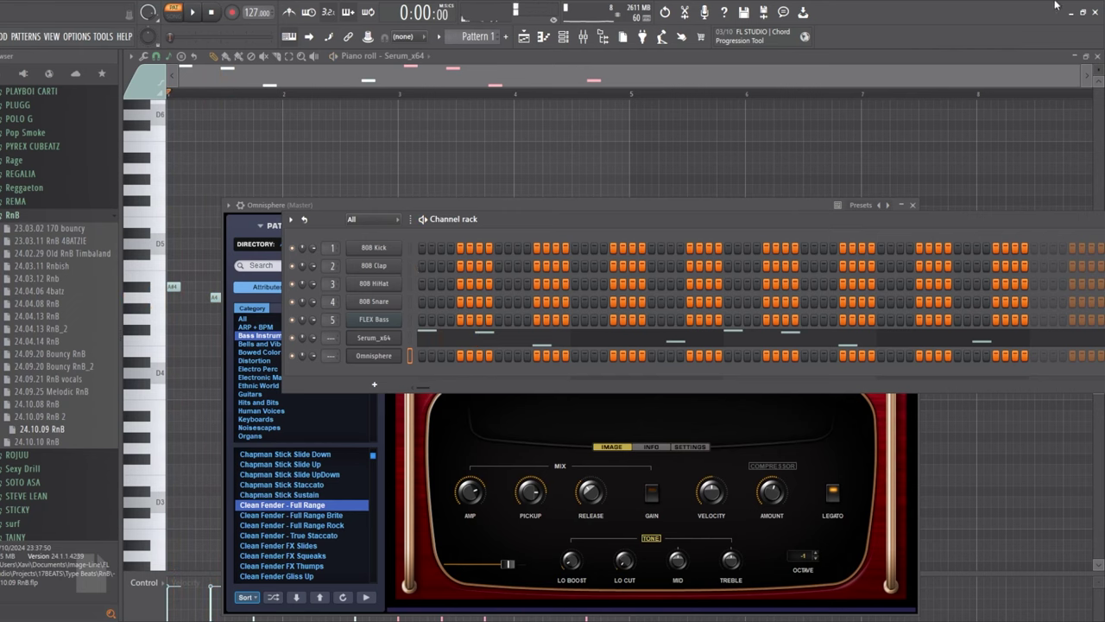
key(space)
key(space)
key(space)
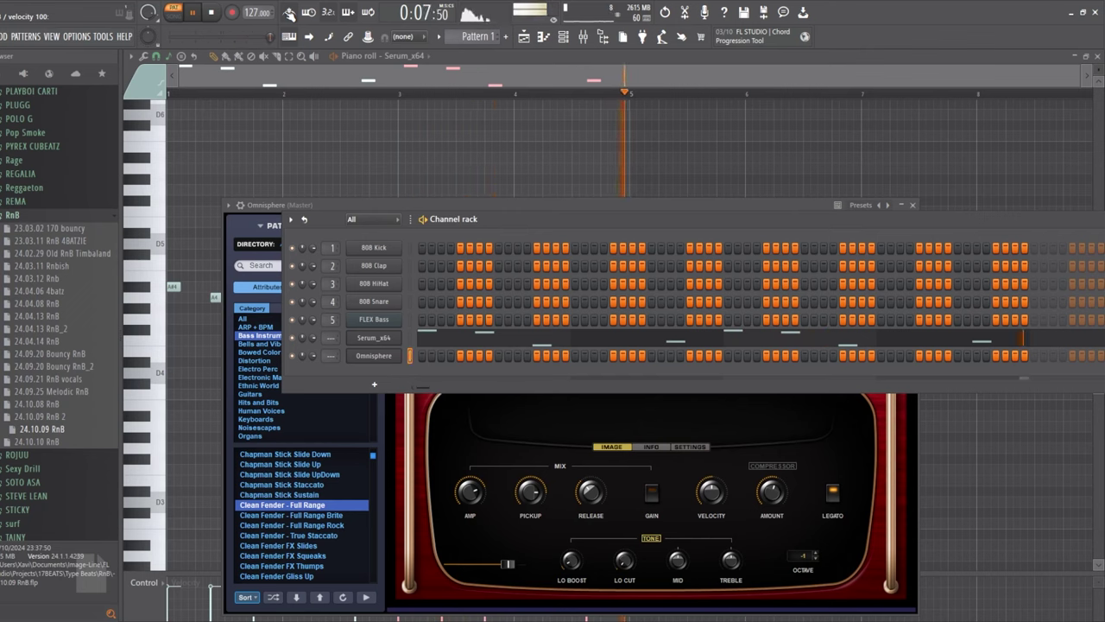
key(space)
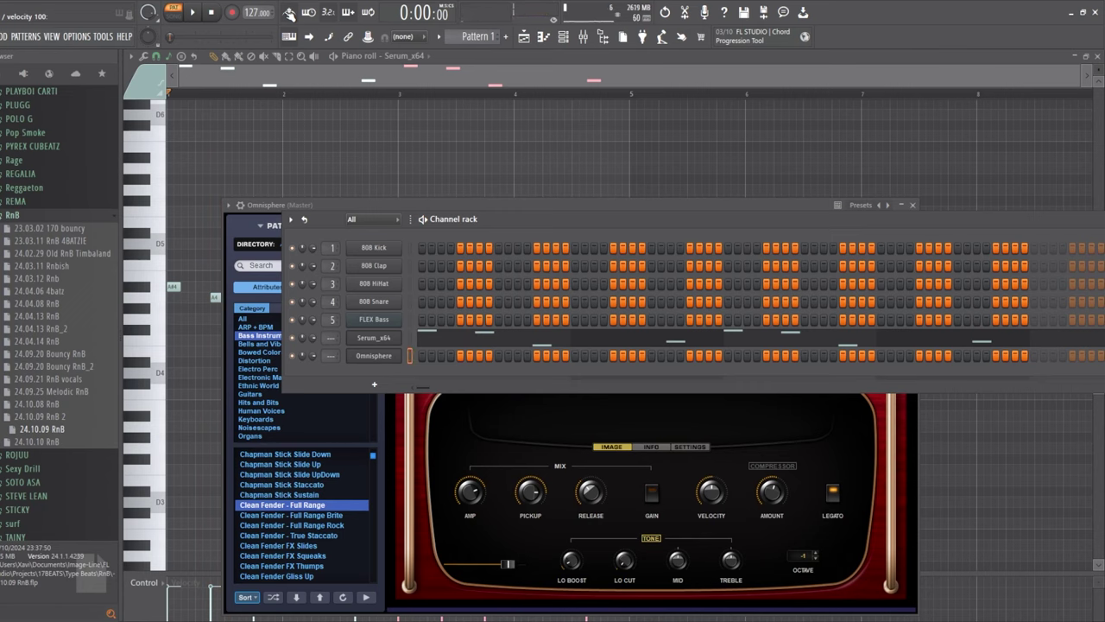
key(space)
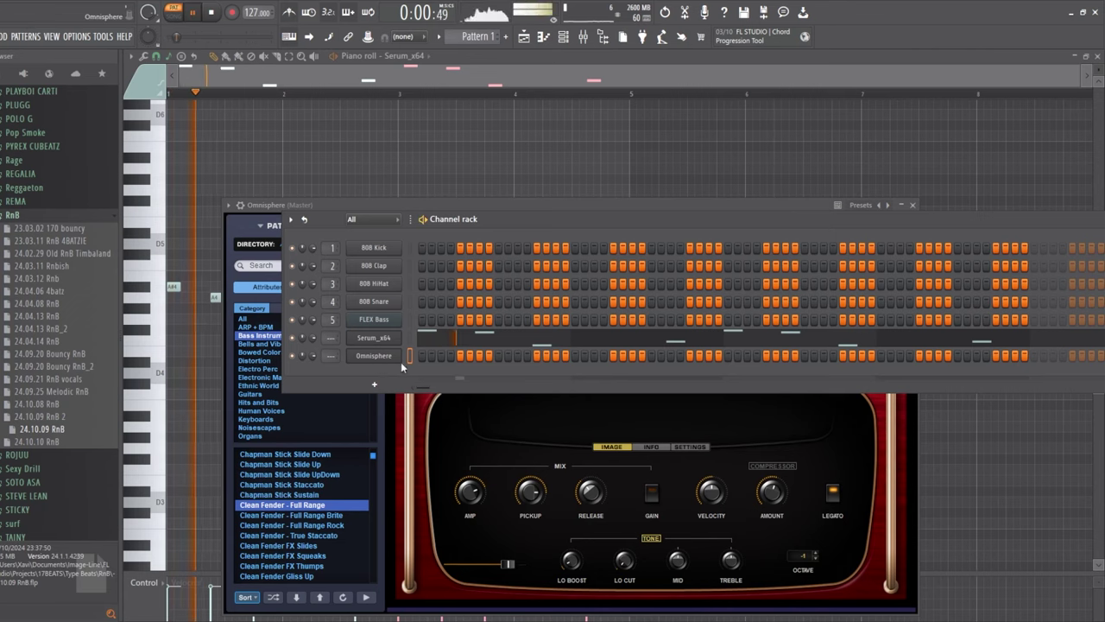
Open the piano roll for the Omnisphere channel and place an A#3 bass note at the start of bar 1
click(401, 362)
key(space)
drag(143, 373, 156, 425)
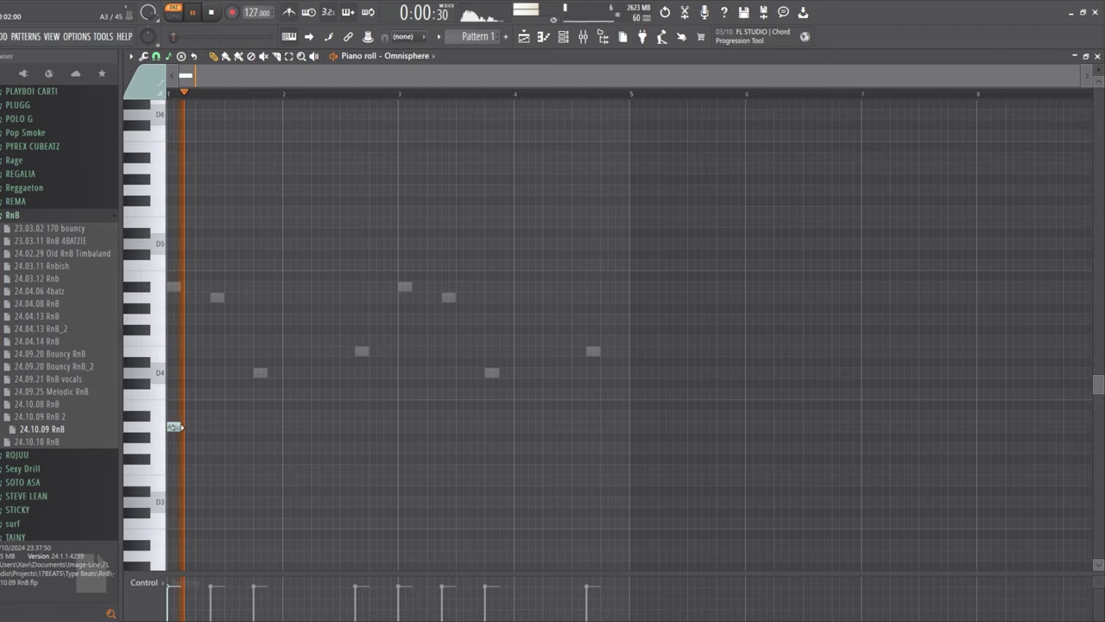
click(173, 416)
key(space)
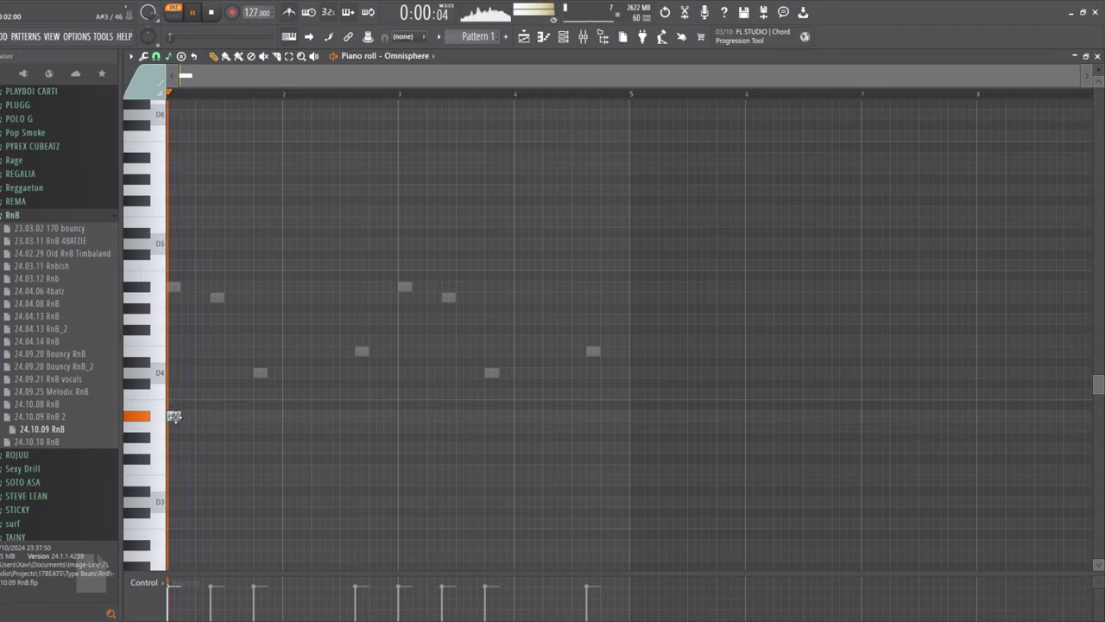
Lengthen the bass note to end just before the second melody note and transpose it down one octave to A#2
drag(186, 417, 207, 418)
key(space)
drag(230, 493, 168, 325)
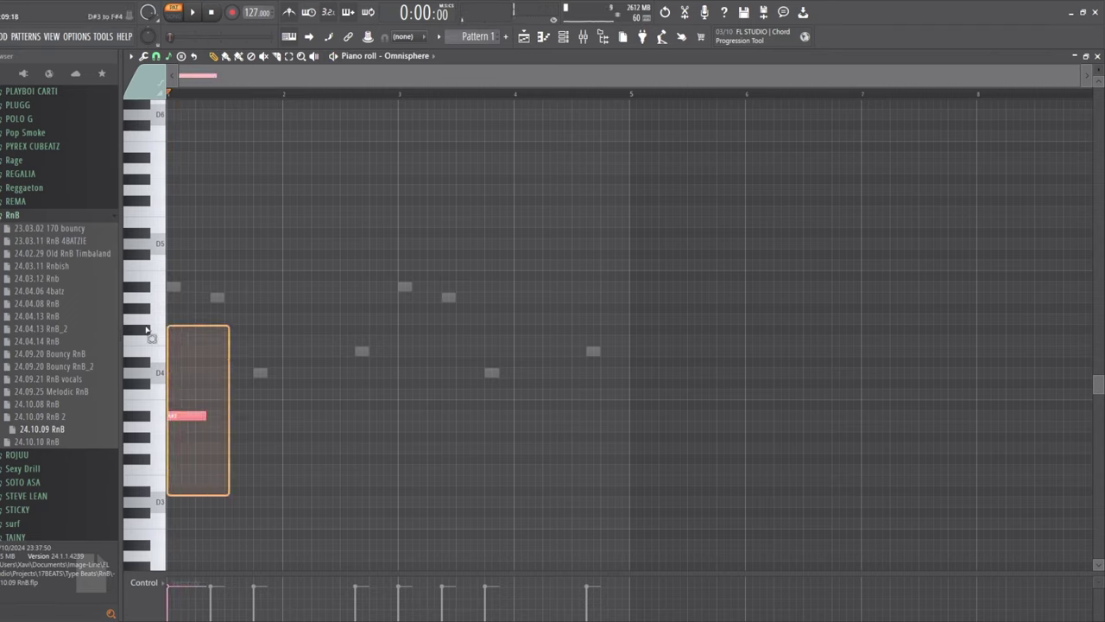
key(ctrl+Down)
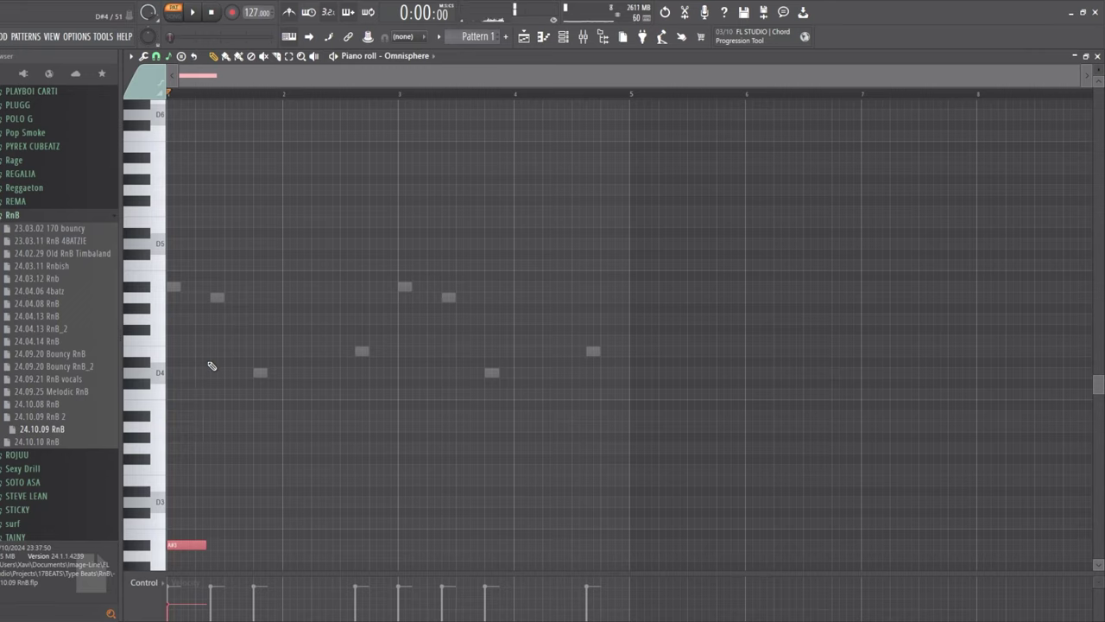
Place a D3 bass note on the second beat of bar 2 and shorten it before the third beat
key(space)
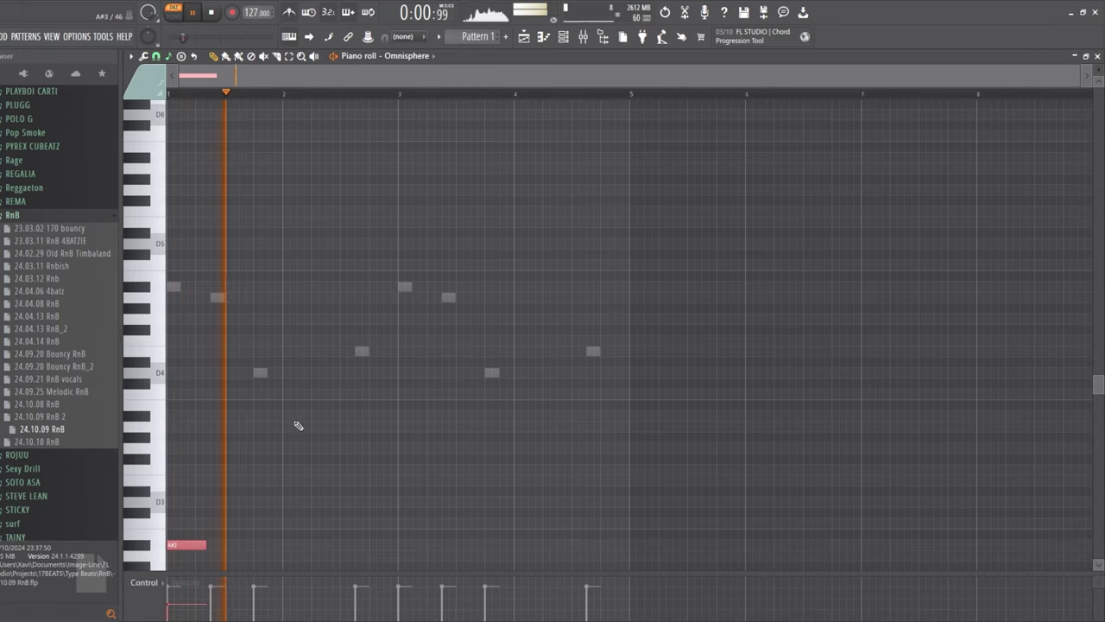
key(space)
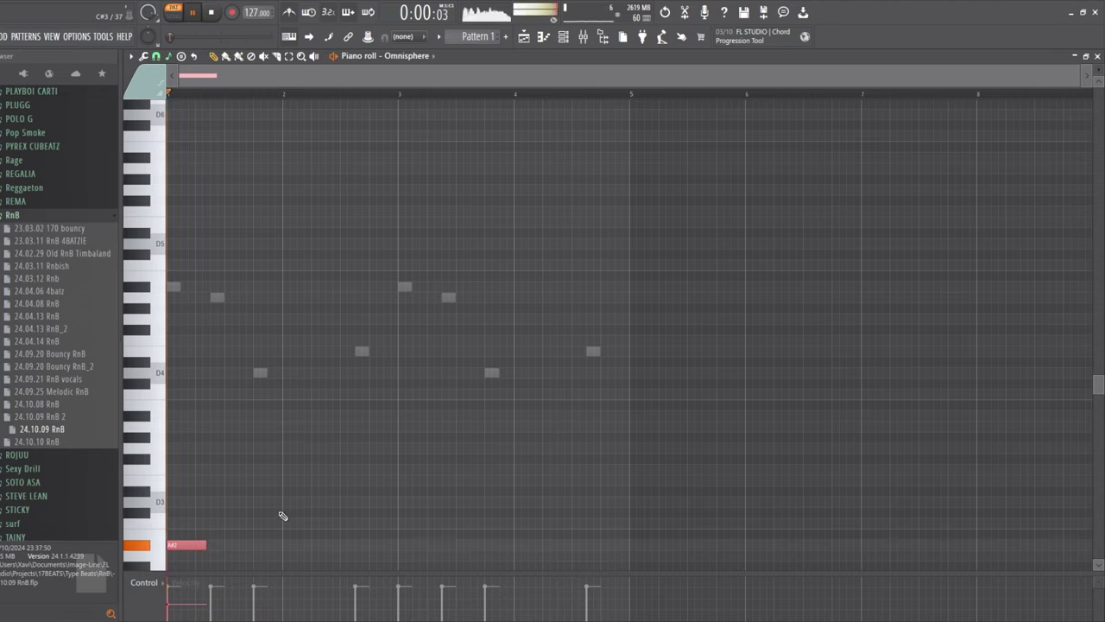
key(space)
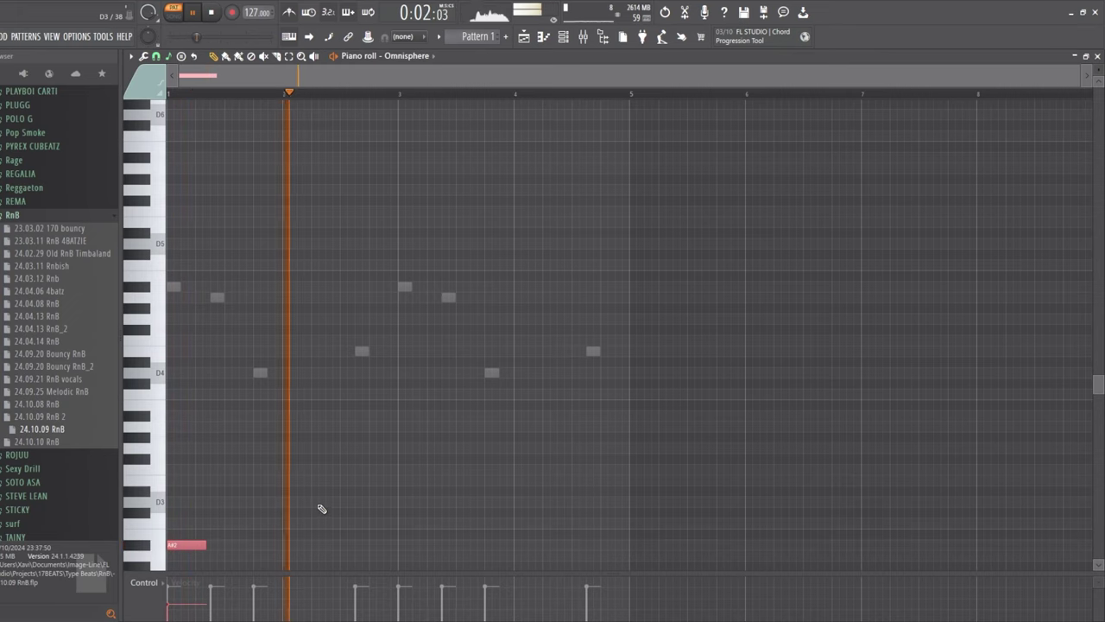
click(333, 502)
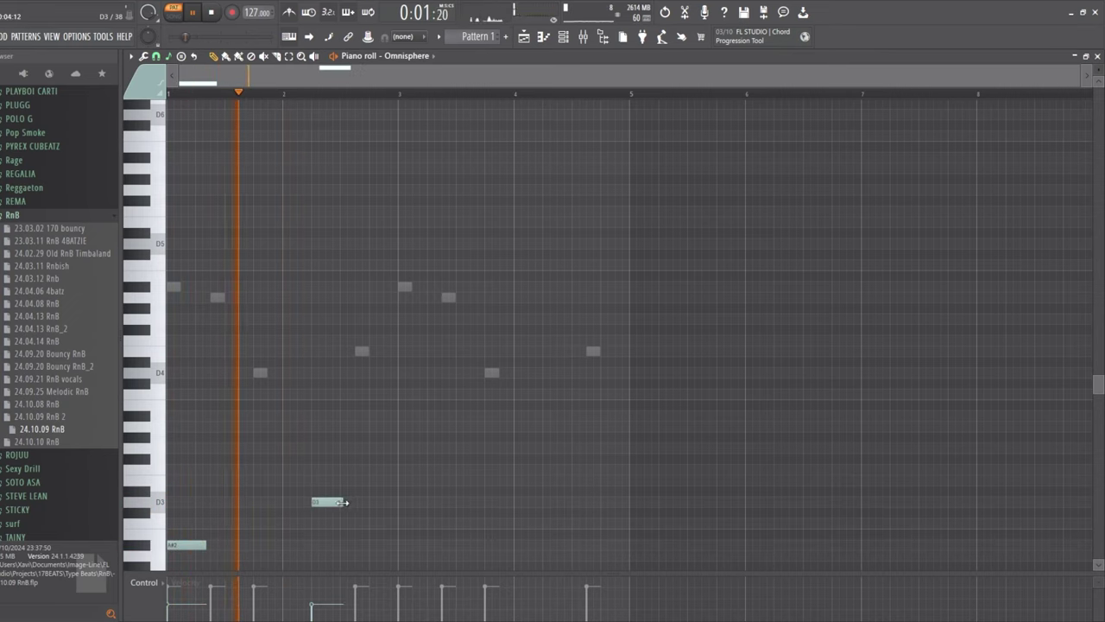
drag(351, 502, 328, 503)
Arrange a bass run of A3, A#3, A3, G3 and A3 after the D3, ending at the start of bar 3
key(space)
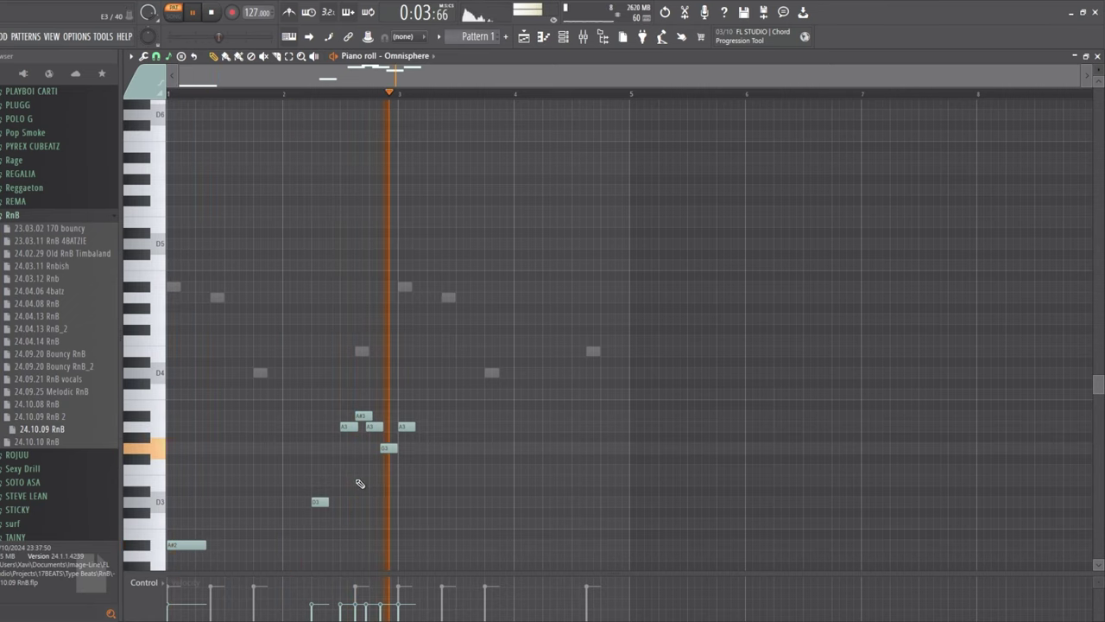
key(space)
mouse_move(363, 424)
mouse_down()
mouse_move(335, 430)
mouse_move(365, 427)
mouse_up()
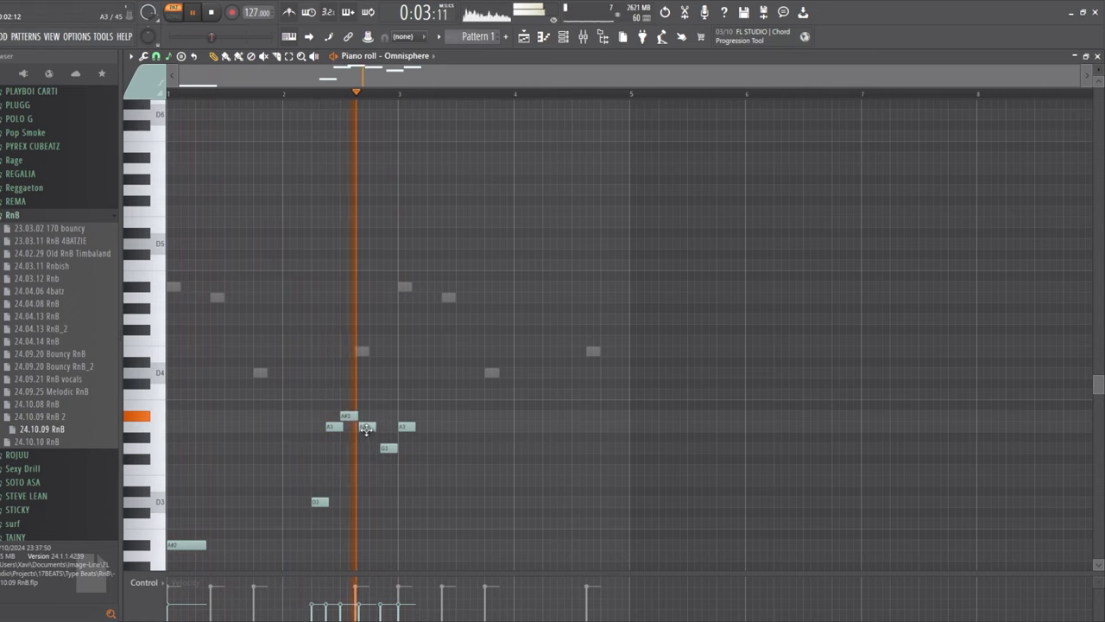
key(space)
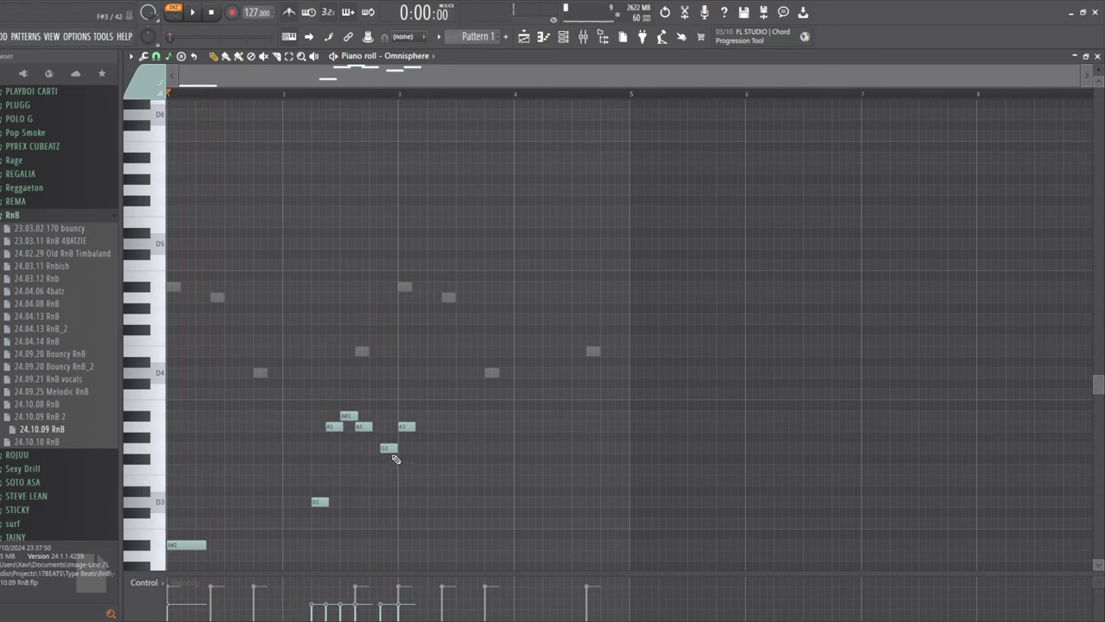
key(space)
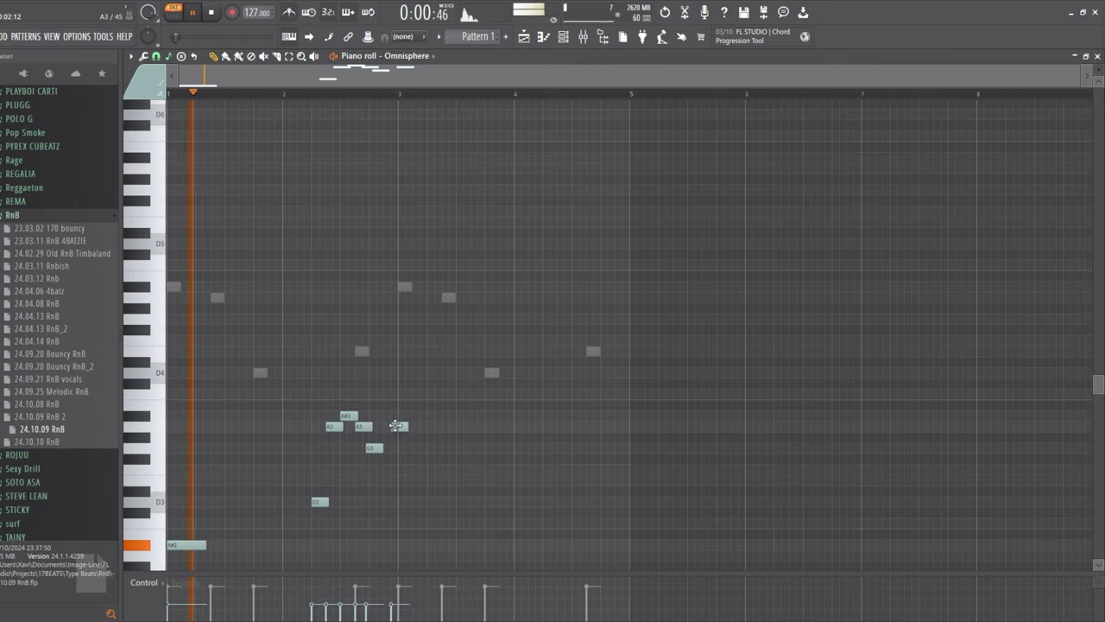
drag(408, 427, 383, 448)
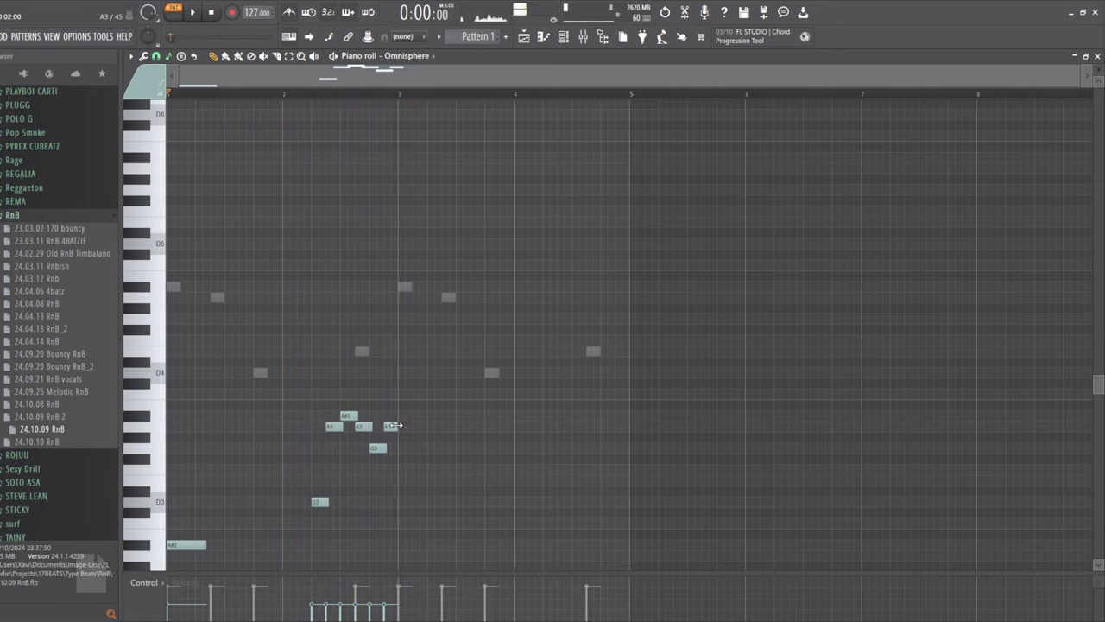
Add a one-beat A#2 at the start of bar 3 and trim the run's first A3 into a brief grace note before the A#3
click(404, 545)
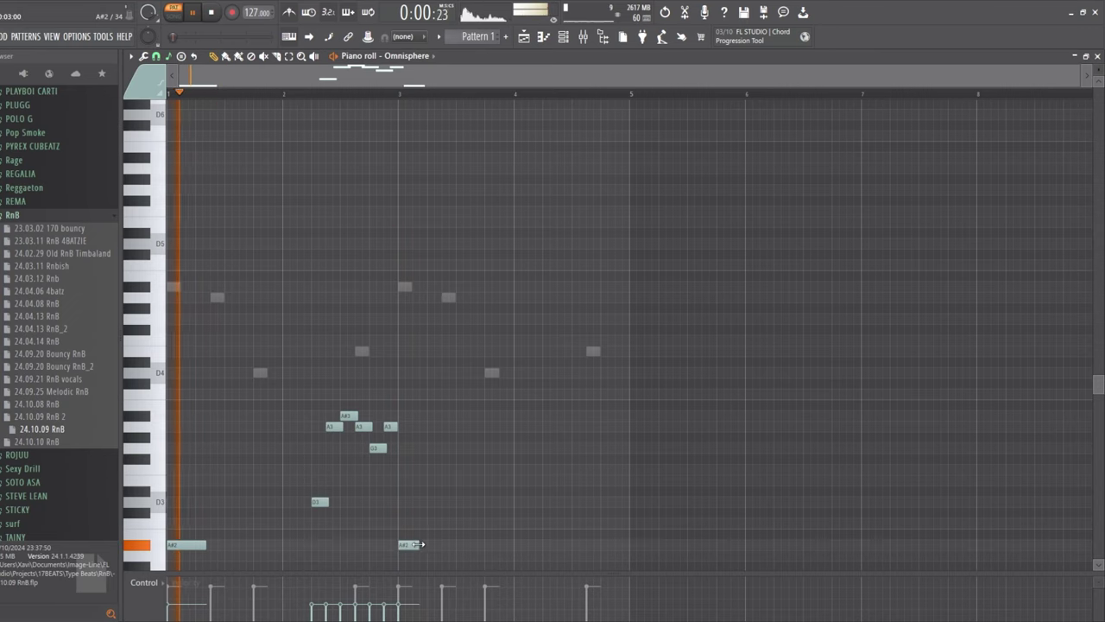
drag(419, 544, 427, 544)
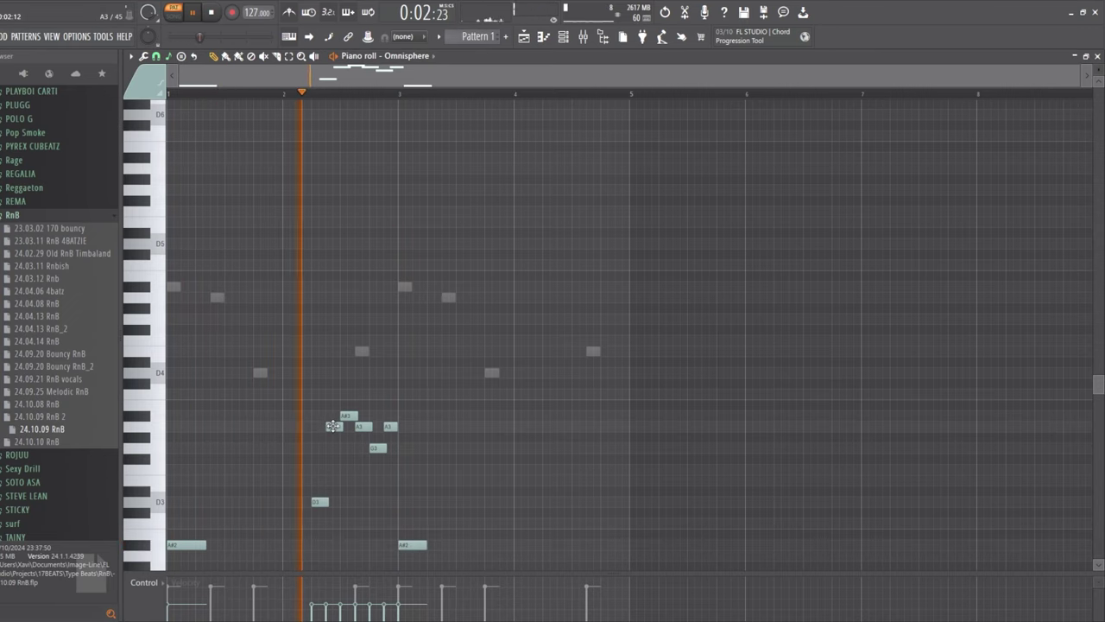
drag(333, 426, 339, 427)
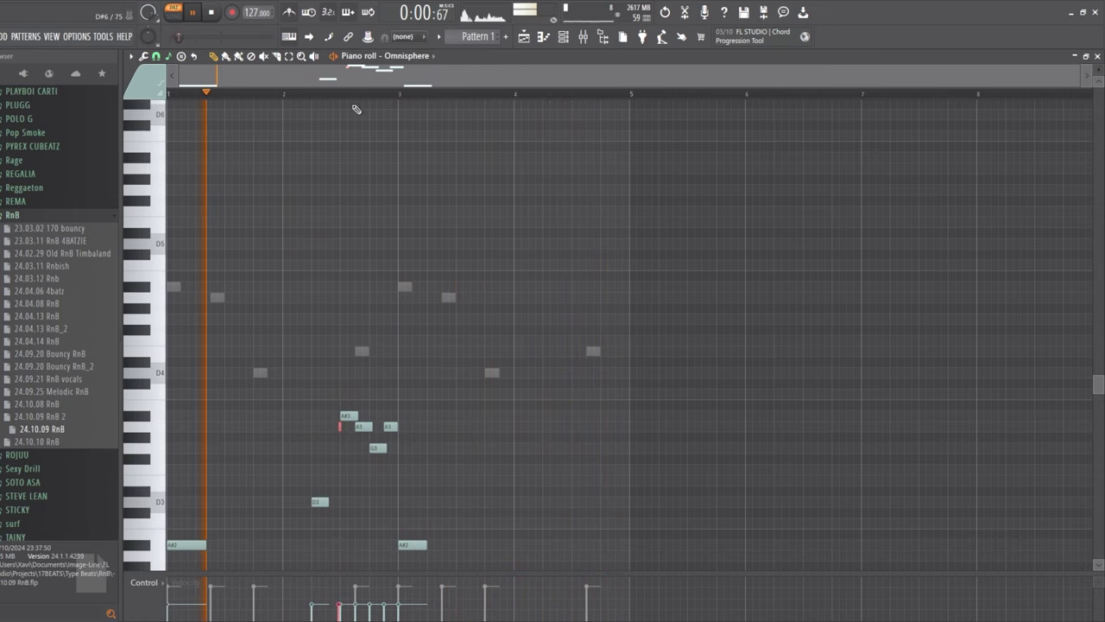
ctrl+scroll(350, 105, up, 5)
scroll(346, 155, up, 4)
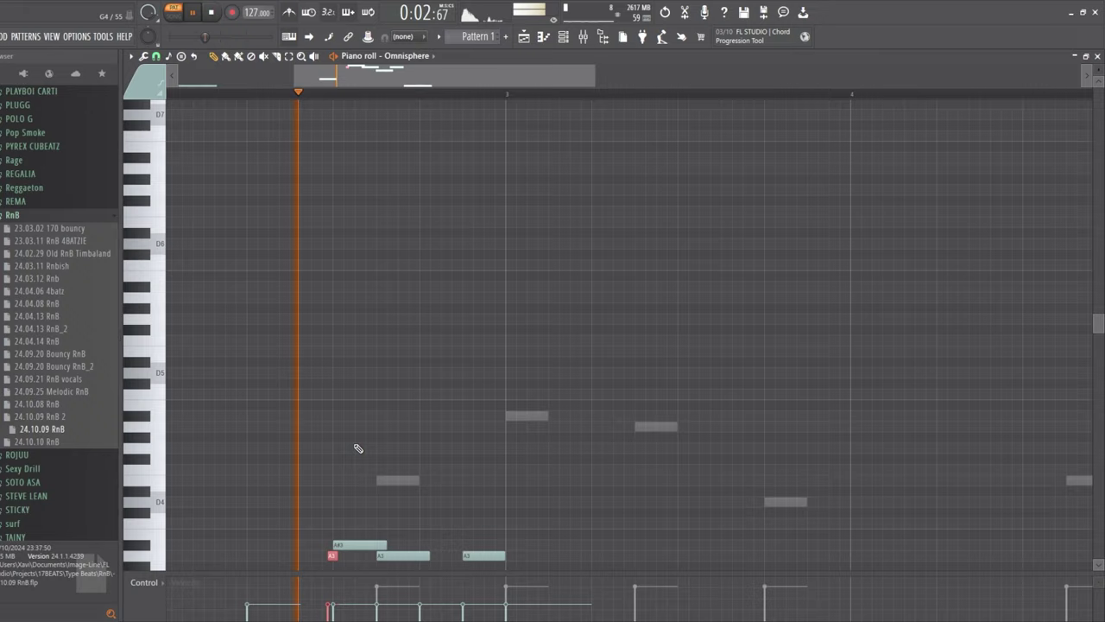
scroll(358, 448, down, 4)
scroll(358, 448, down, 4)
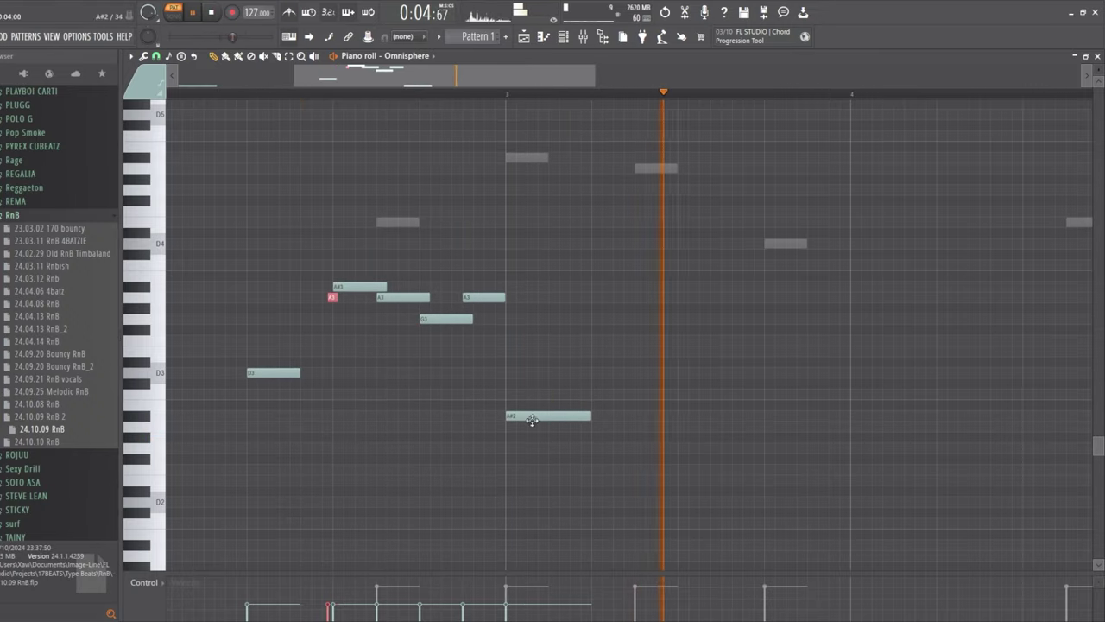
Select the bar 2 bass run from D3 through the last A3 and raise its velocity slightly
key(space)
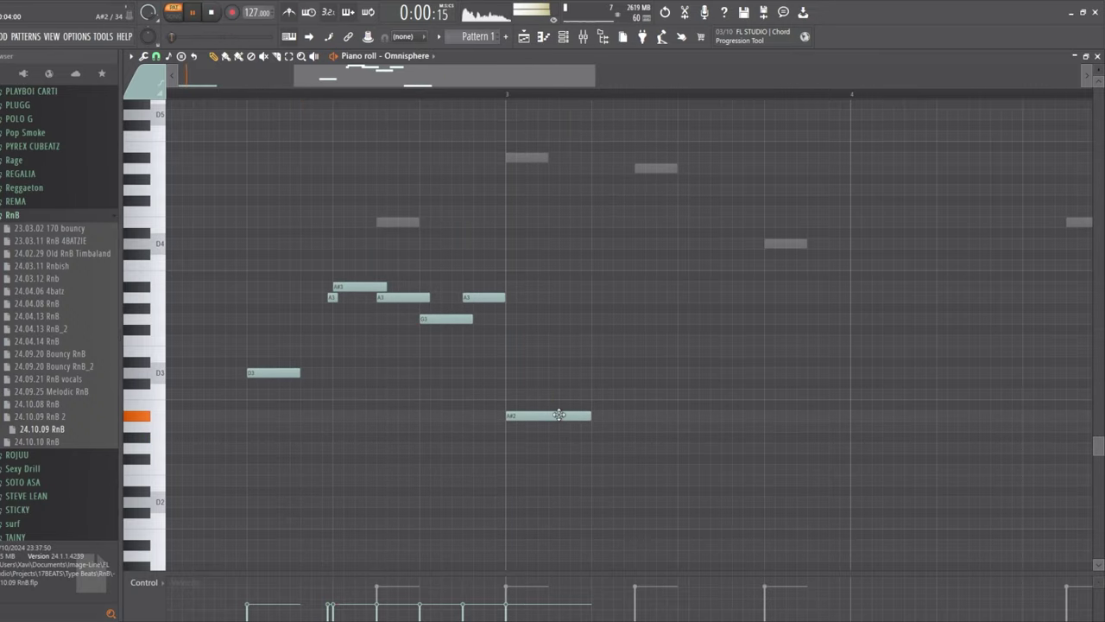
drag(549, 378, 214, 217)
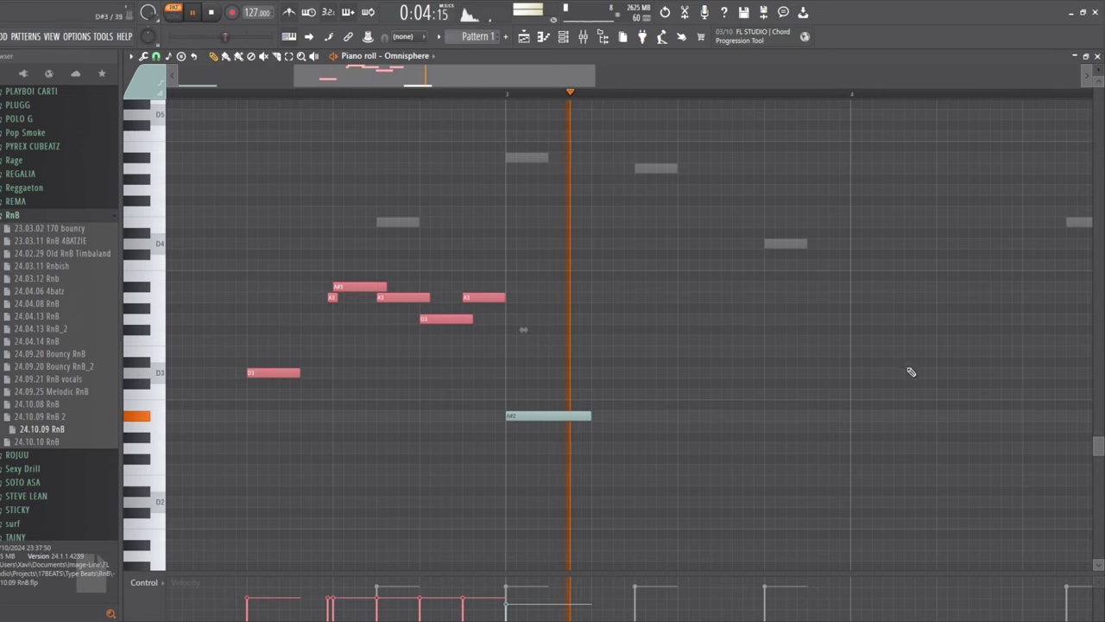
Add a short A#3 late in bar 3 leading into a one-beat D4 that ends at bar 4
key(space)
click(766, 288)
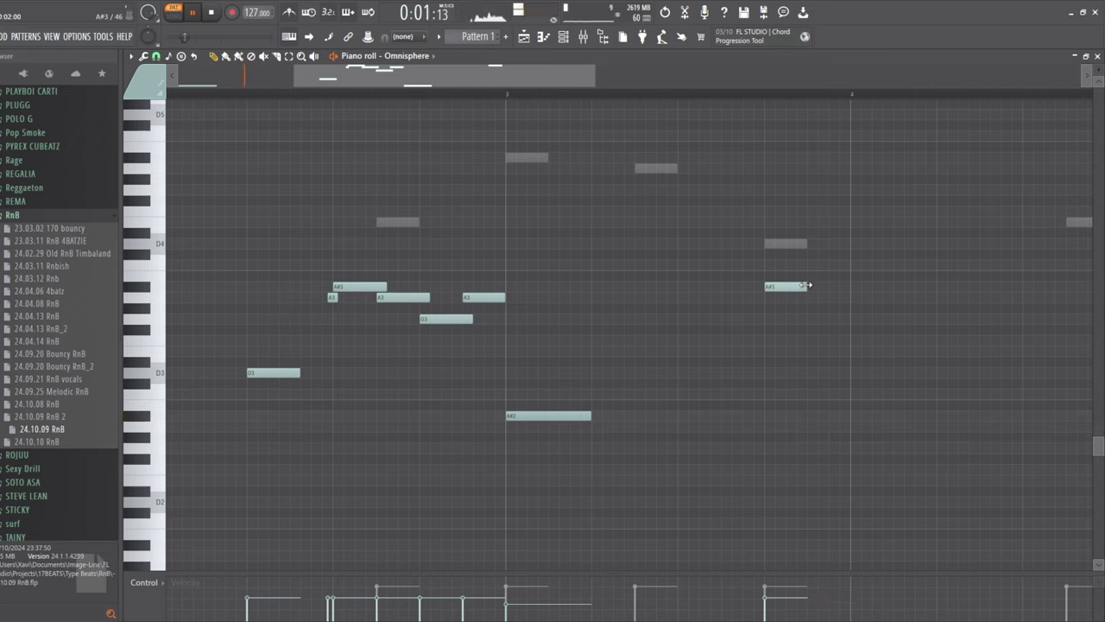
drag(784, 283, 751, 285)
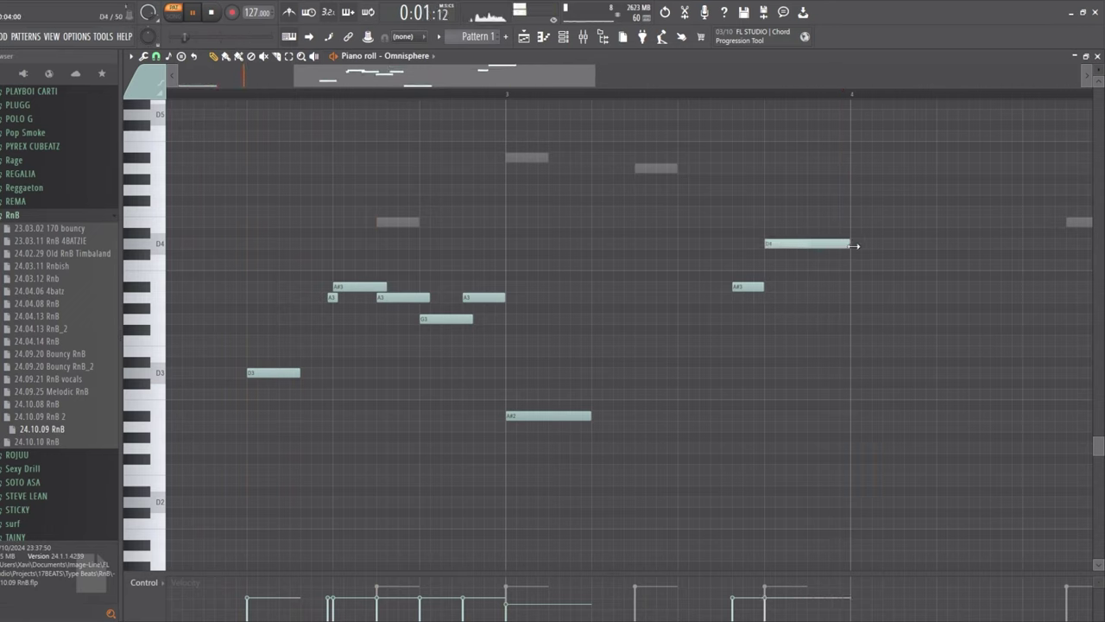
Add two very short A3 bass notes in bar 4, starting on the second beat
click(958, 297)
drag(1022, 297, 947, 297)
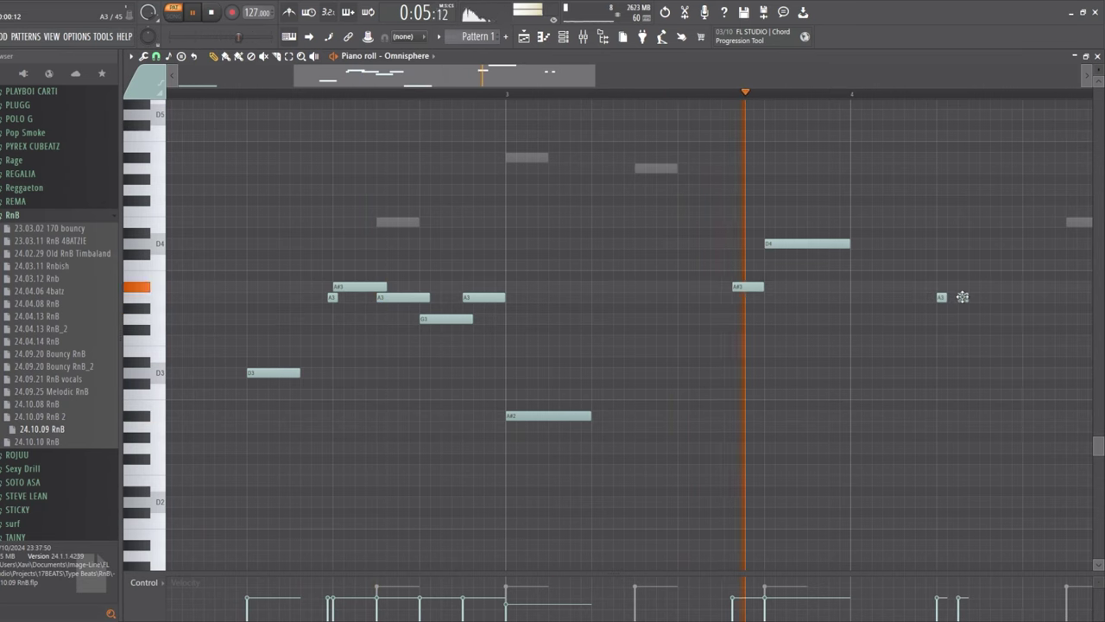
click(963, 297)
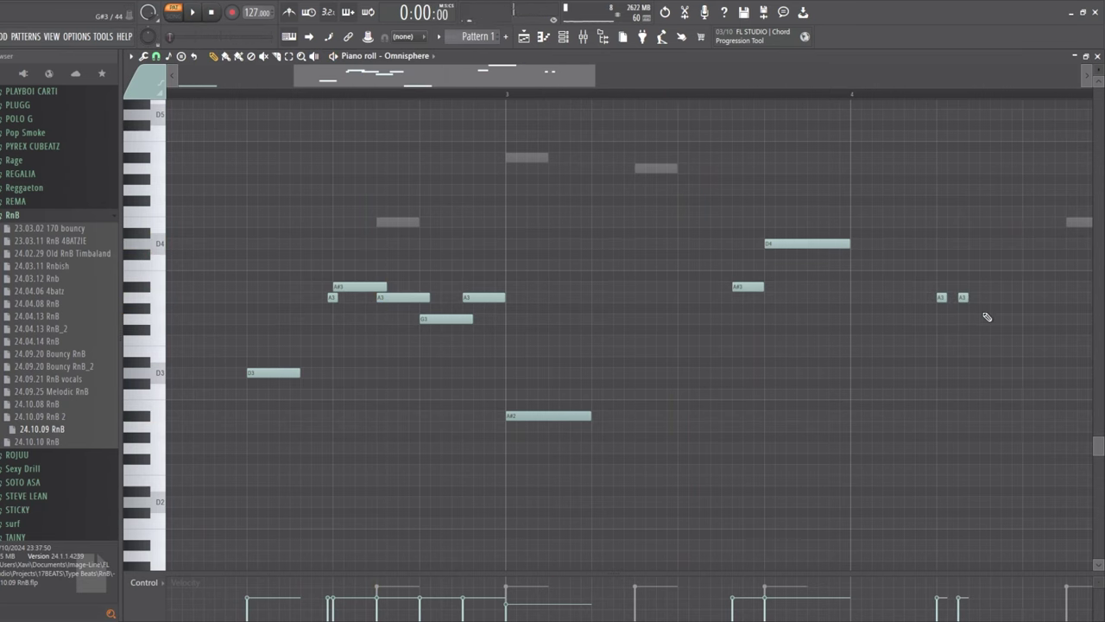
Finish bar 4 with a descending bass run of G3, F3, E3 and D3, making the last two notes longer
ctrl+scroll(934, 104, down, 3)
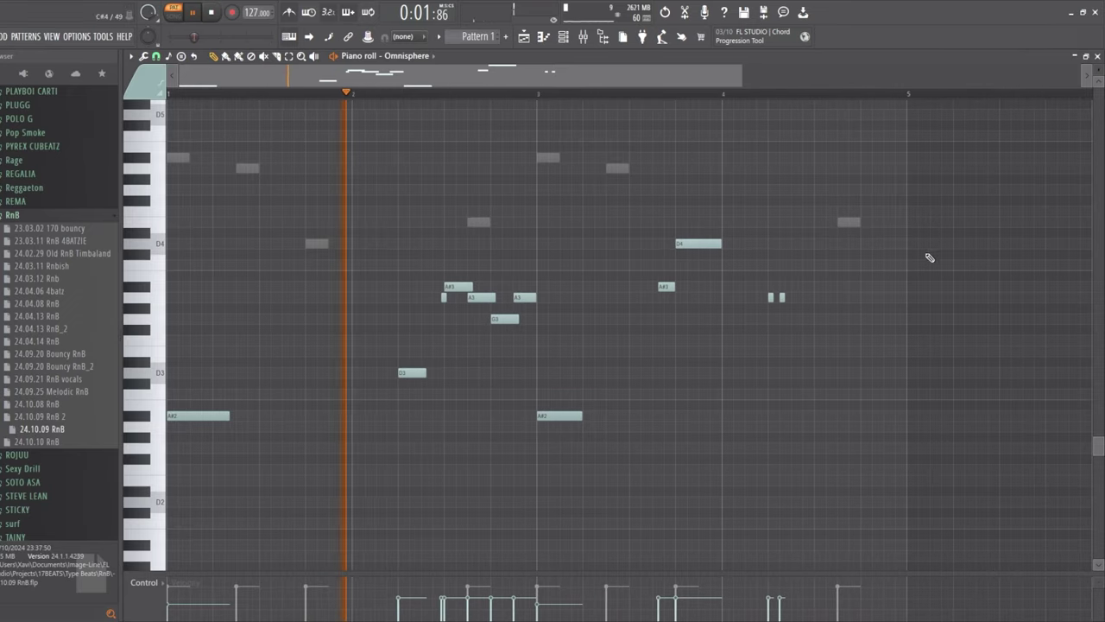
click(817, 319)
click(840, 340)
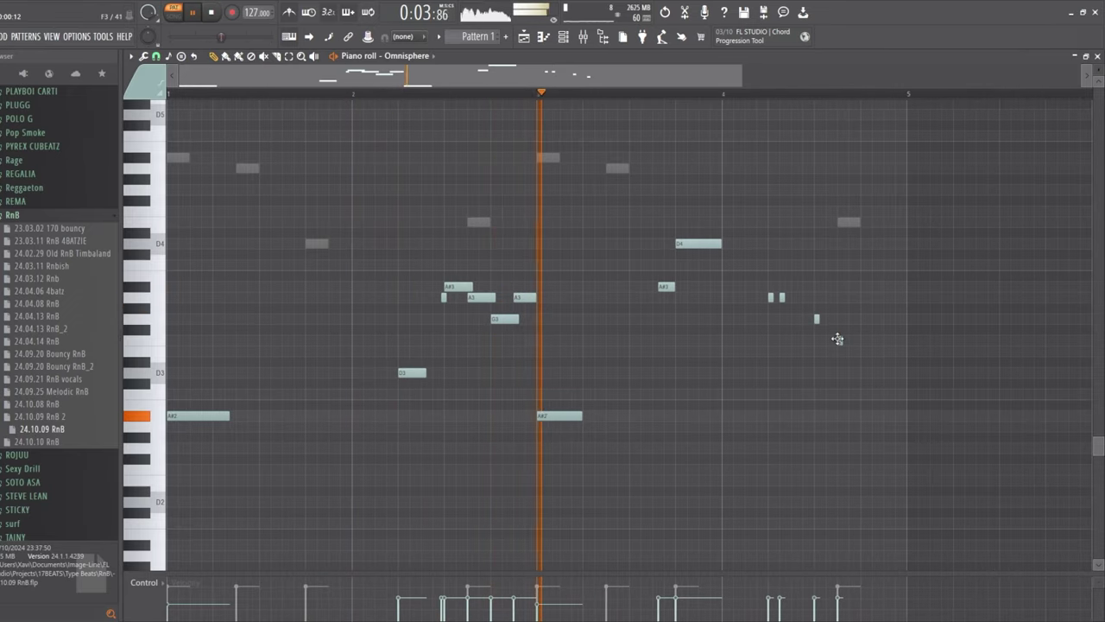
click(863, 352)
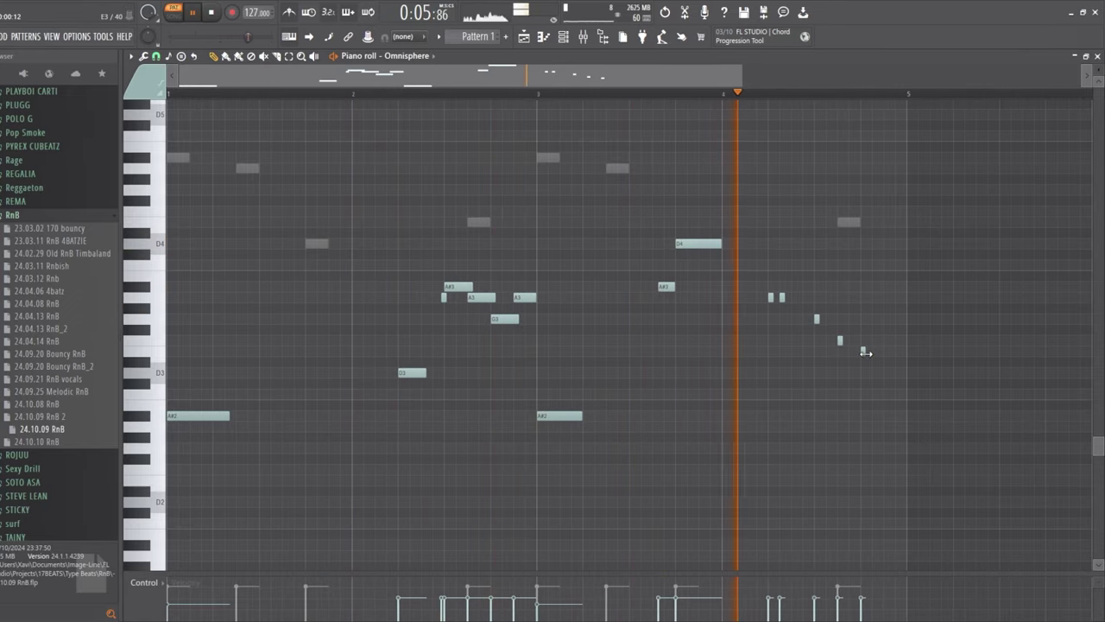
drag(869, 356, 887, 361)
key(space)
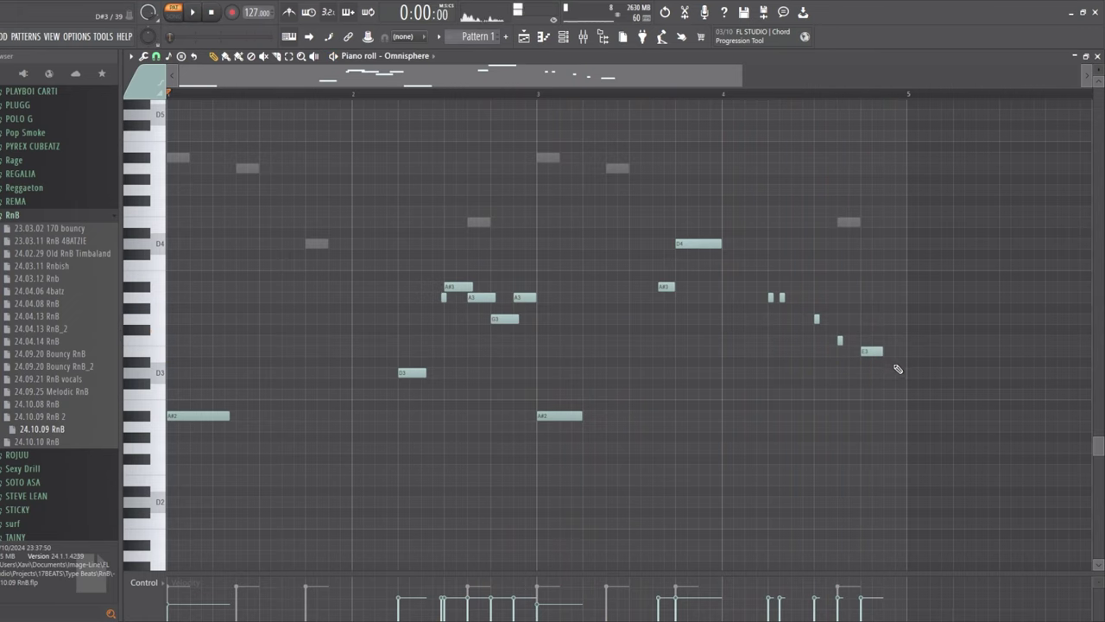
key(space)
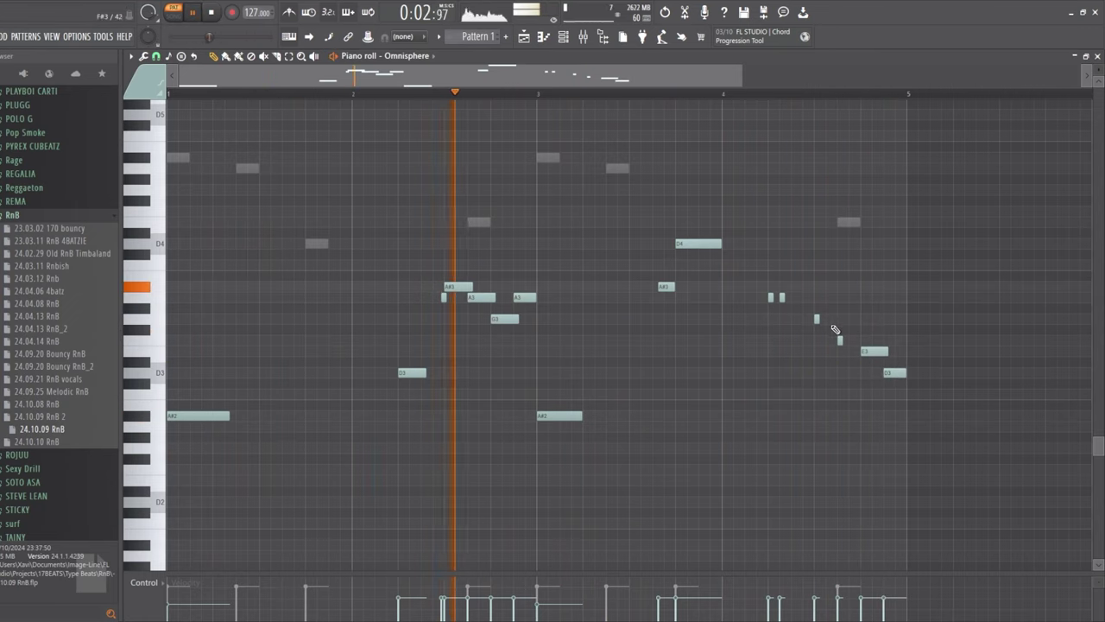
Lengthen the G3 in bar 4 up to the F3 and start the bar 3 A#3 slightly earlier
drag(818, 318, 836, 318)
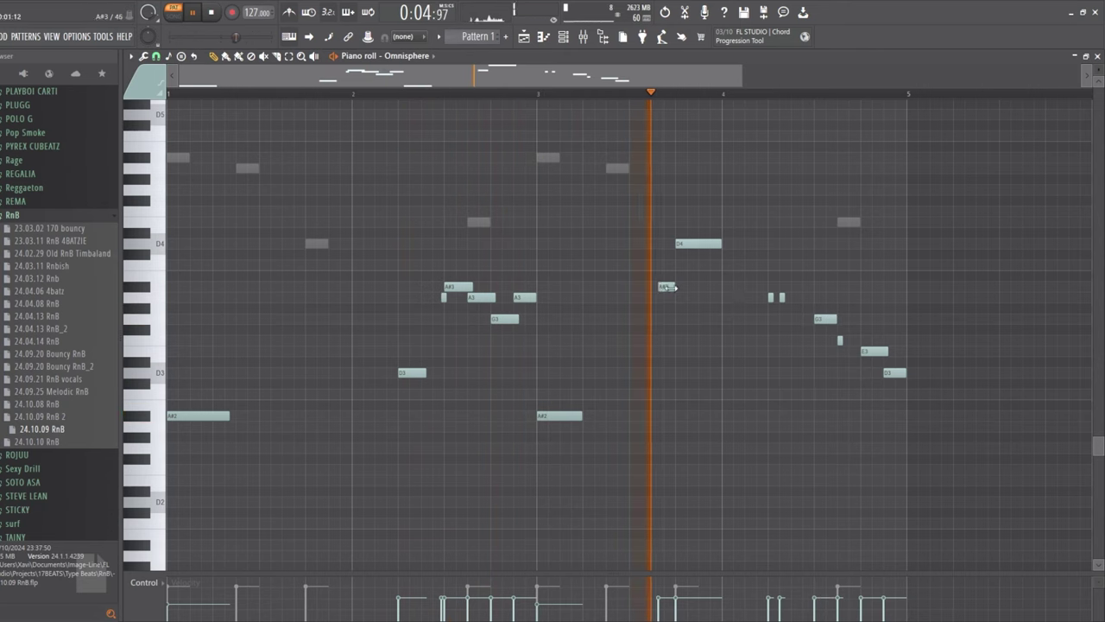
drag(668, 288, 663, 288)
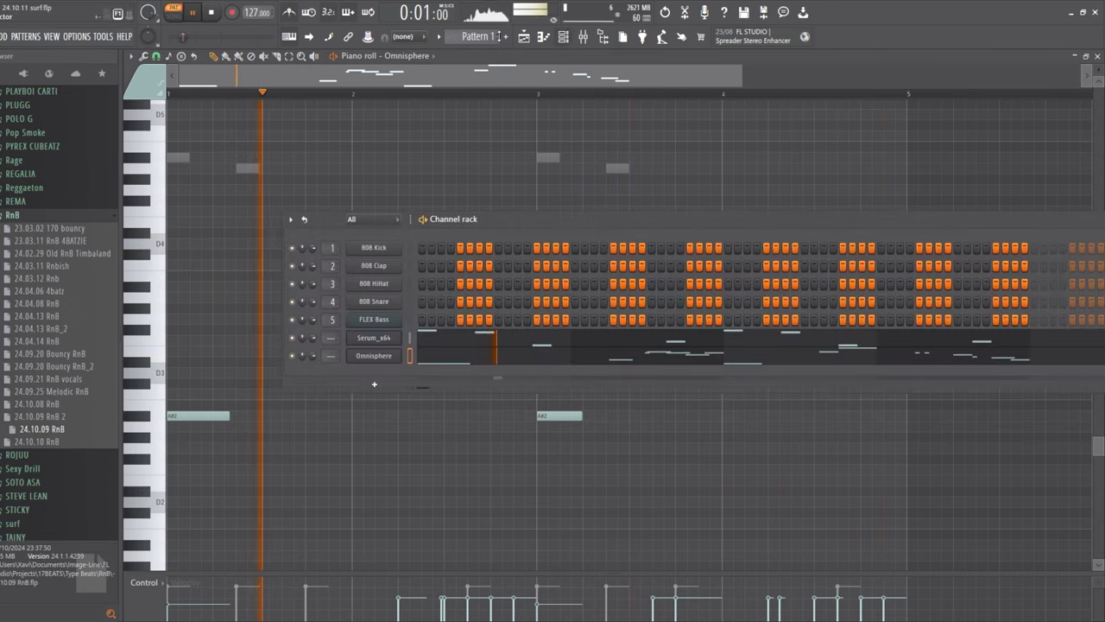
Add a second Serum channel and load the LD - Futuro preset from Adapt Sound Kit Vol. 2
key(F6)
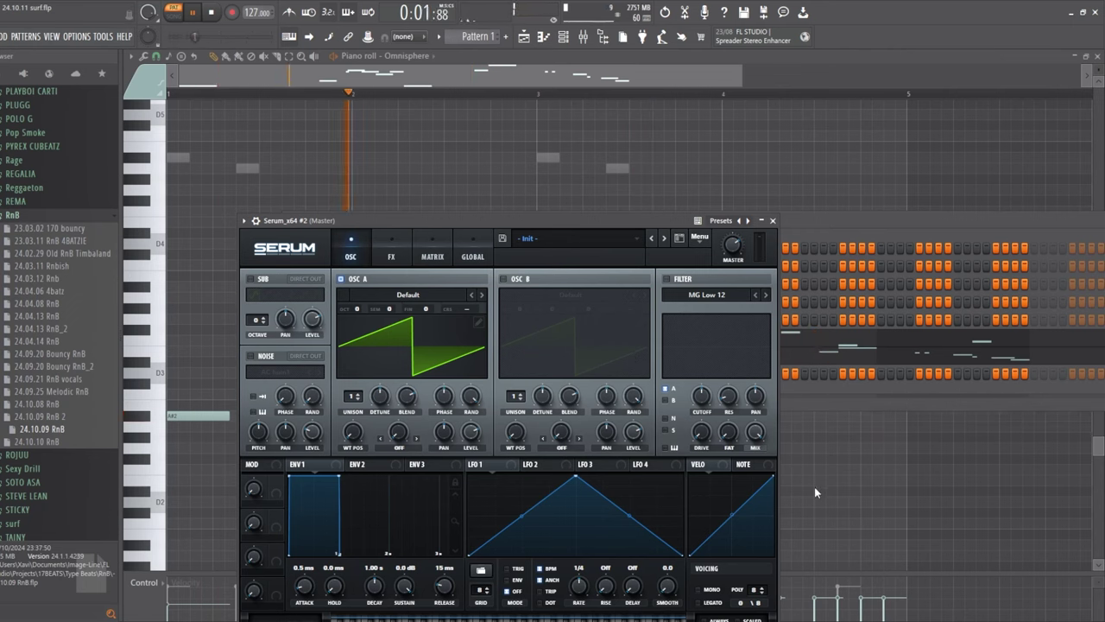
click(663, 237)
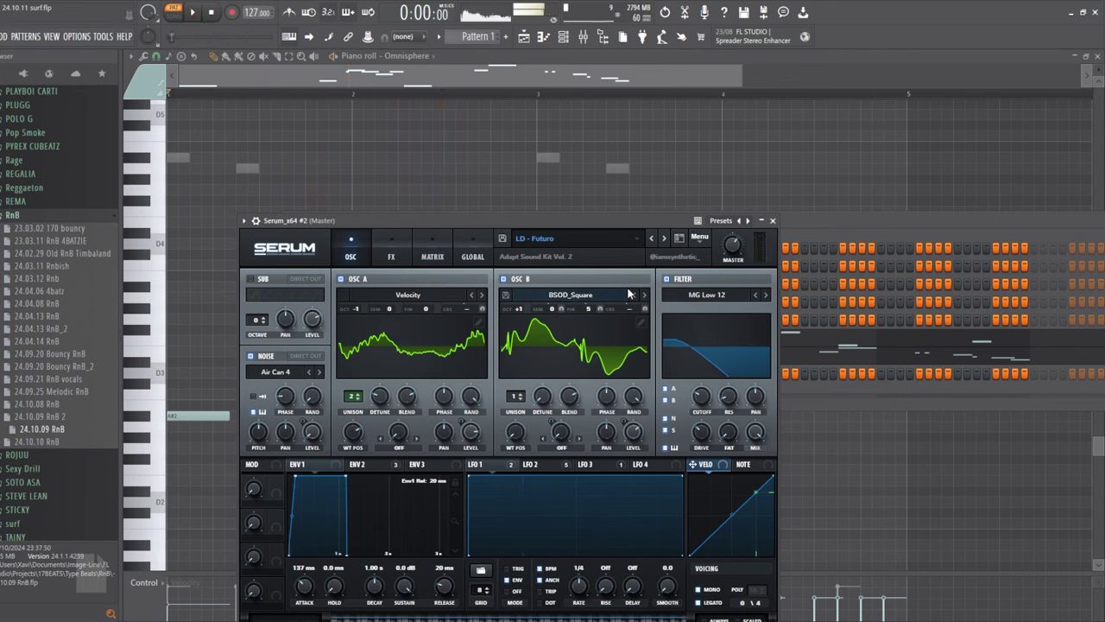
click(772, 221)
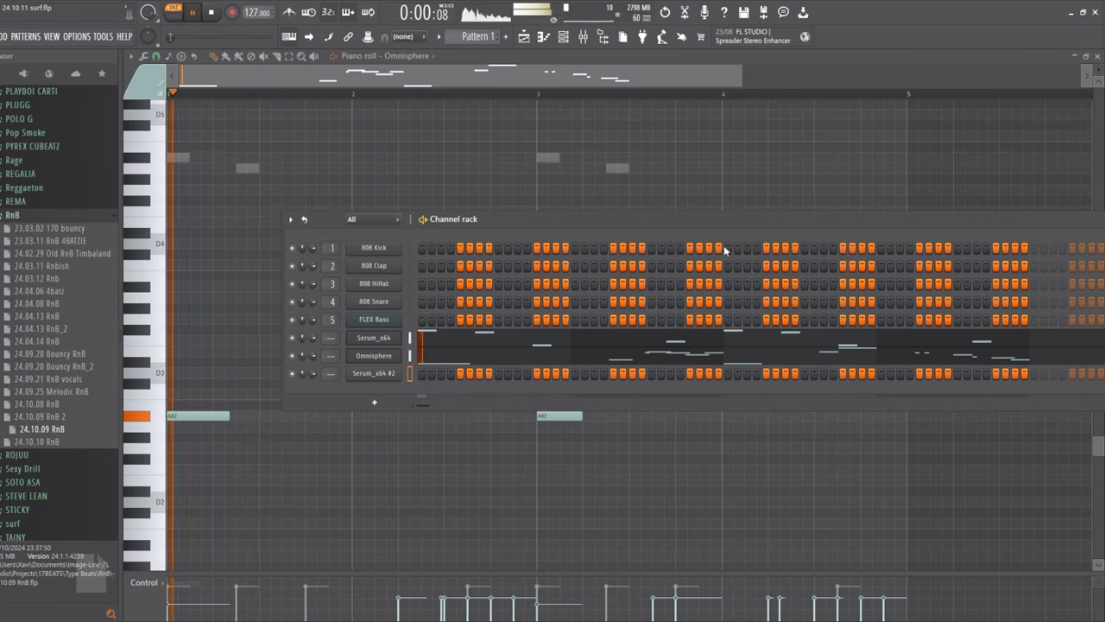
In the second Serum channel's piano roll, place E5 and a one-beat F5 around mid-bar 2, and an A#5 just past the middle of bar 4
click(420, 373)
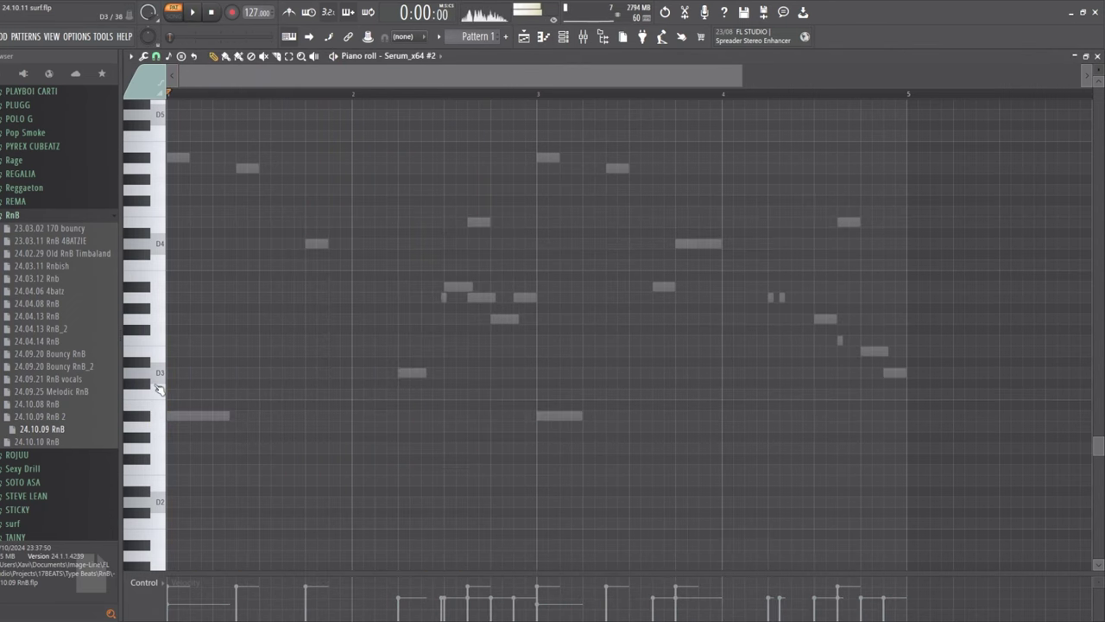
scroll(241, 337, up, 5)
key(space)
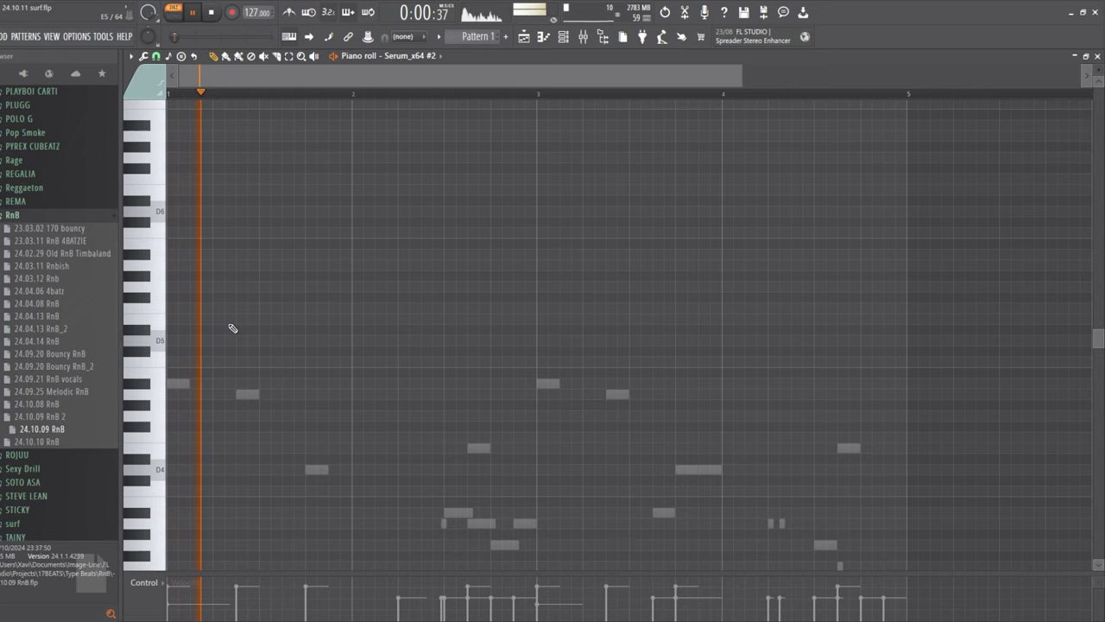
key(space)
click(452, 320)
click(439, 319)
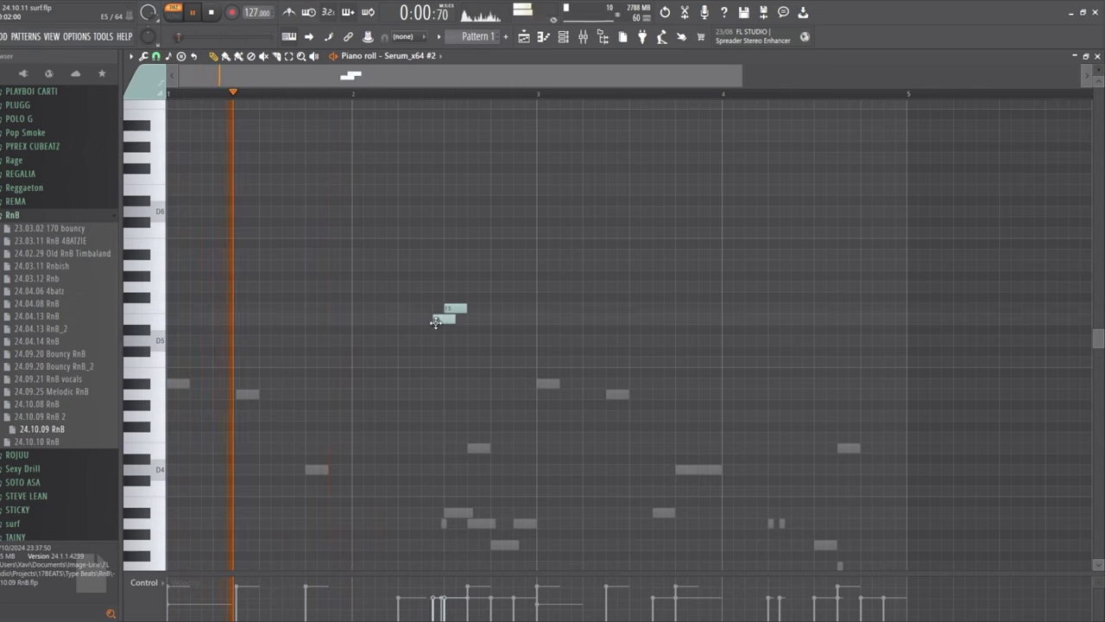
drag(467, 309, 492, 308)
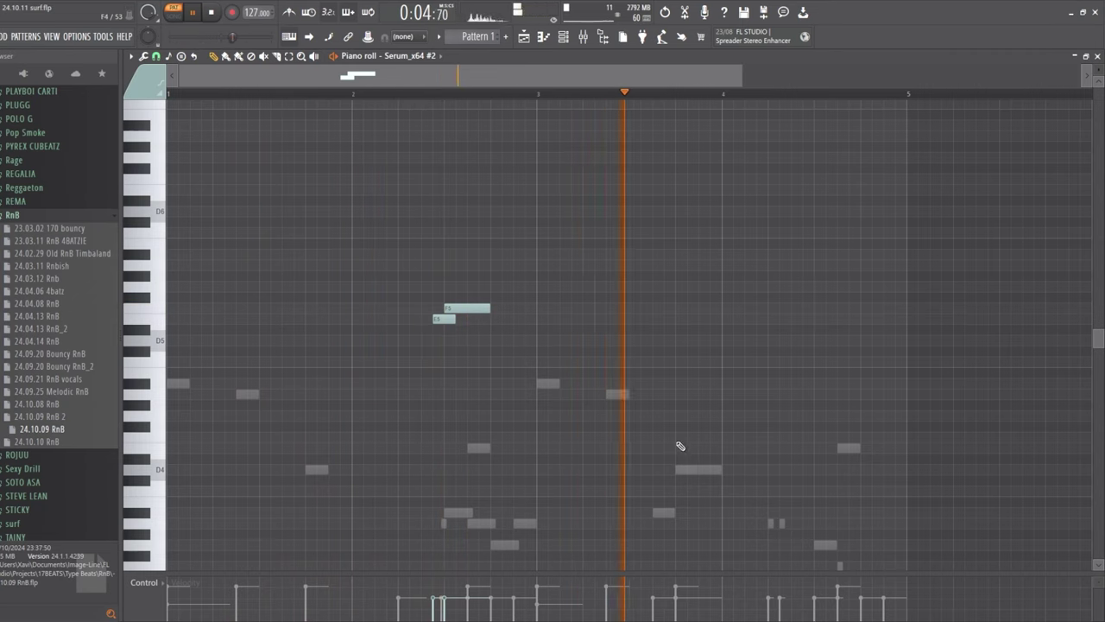
click(820, 253)
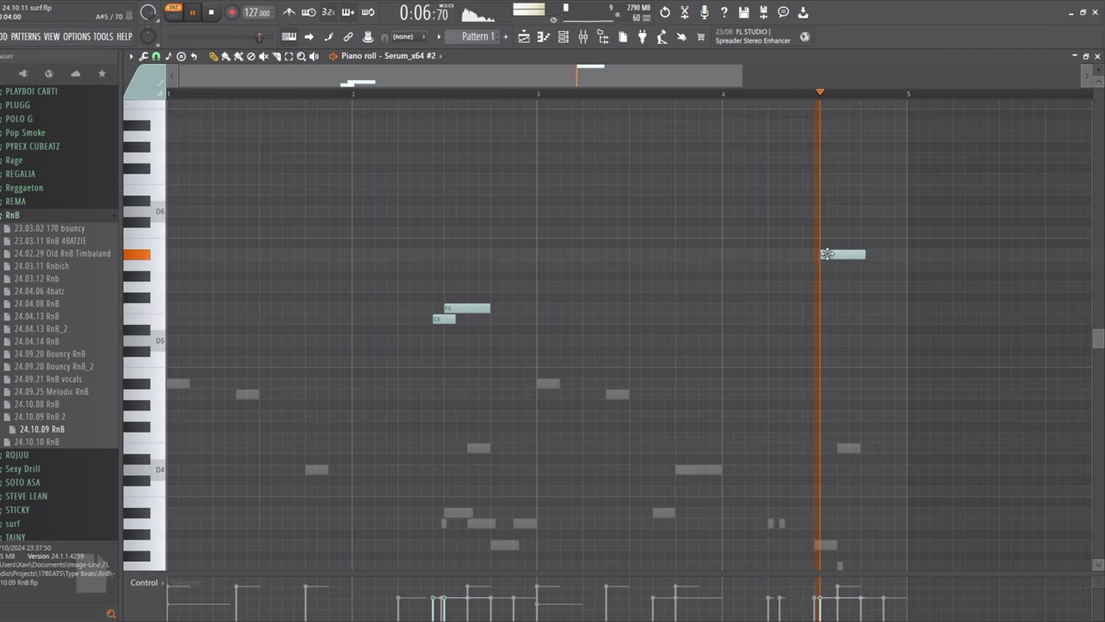
Move the A#5 in bar 4 slightly earlier and play the pattern back from the start
drag(819, 253, 815, 253)
key(space)
key(space)
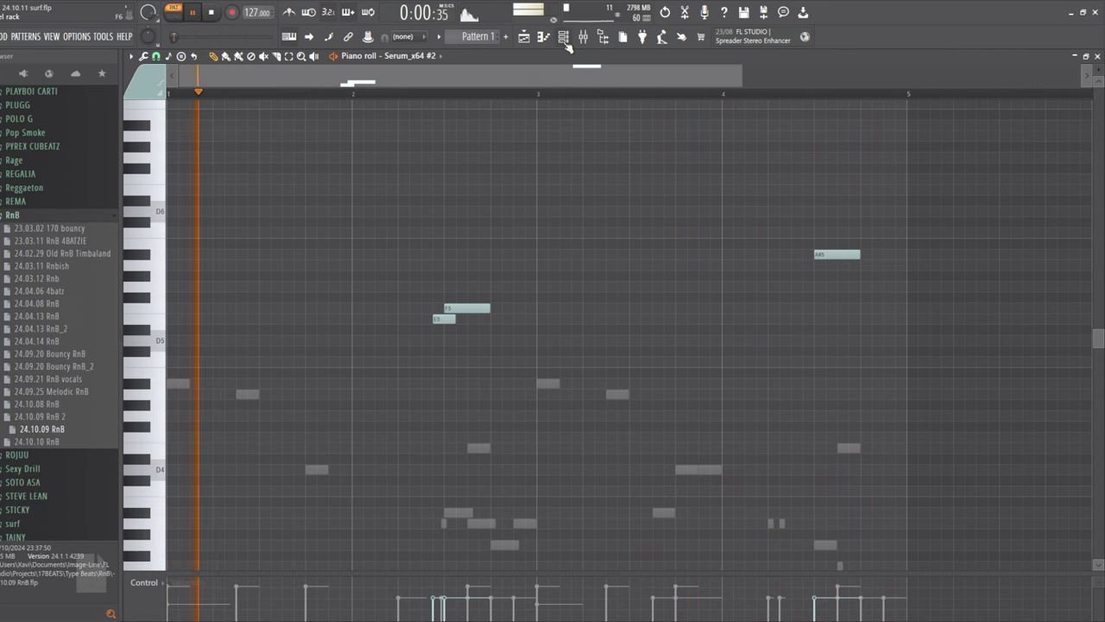
Close the second Serum's window and add a third Serum channel with the LD - Brass Tax preset from Adapt - Serum Bank
key(F6)
click(348, 375)
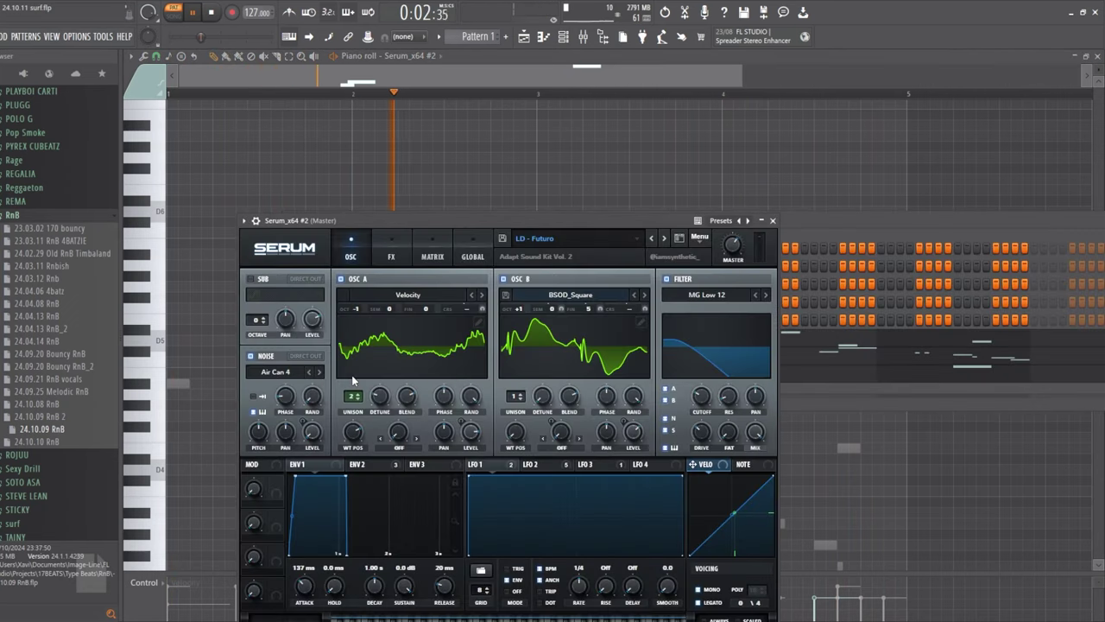
click(773, 221)
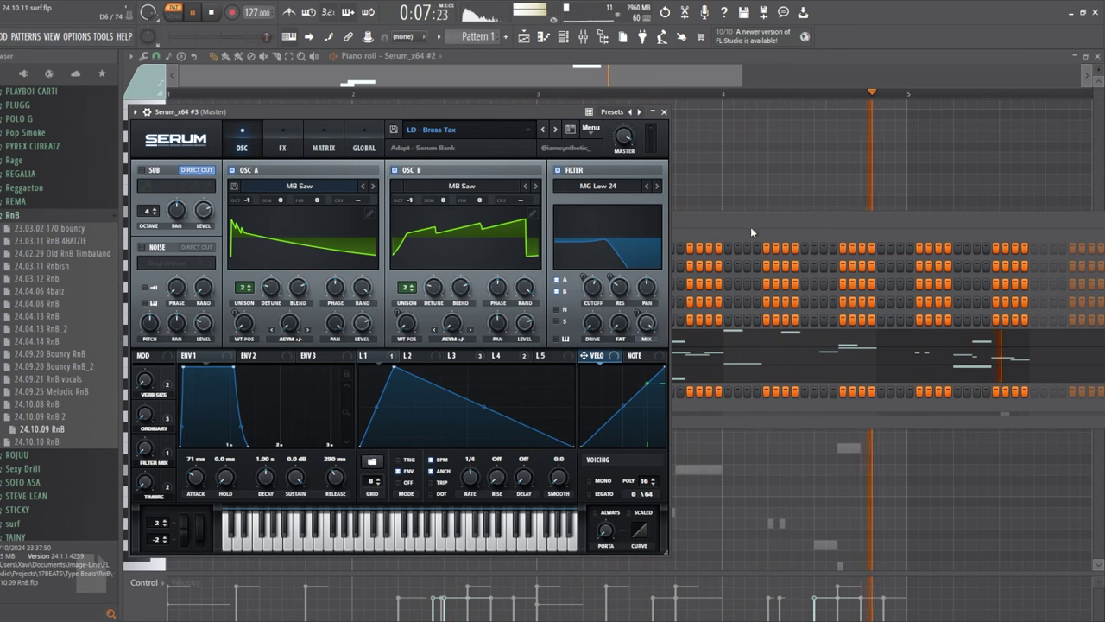
In the third Serum channel's piano roll, place an A#2 at the start of bar 1 and lengthen it to about one and a half beats
key(F6)
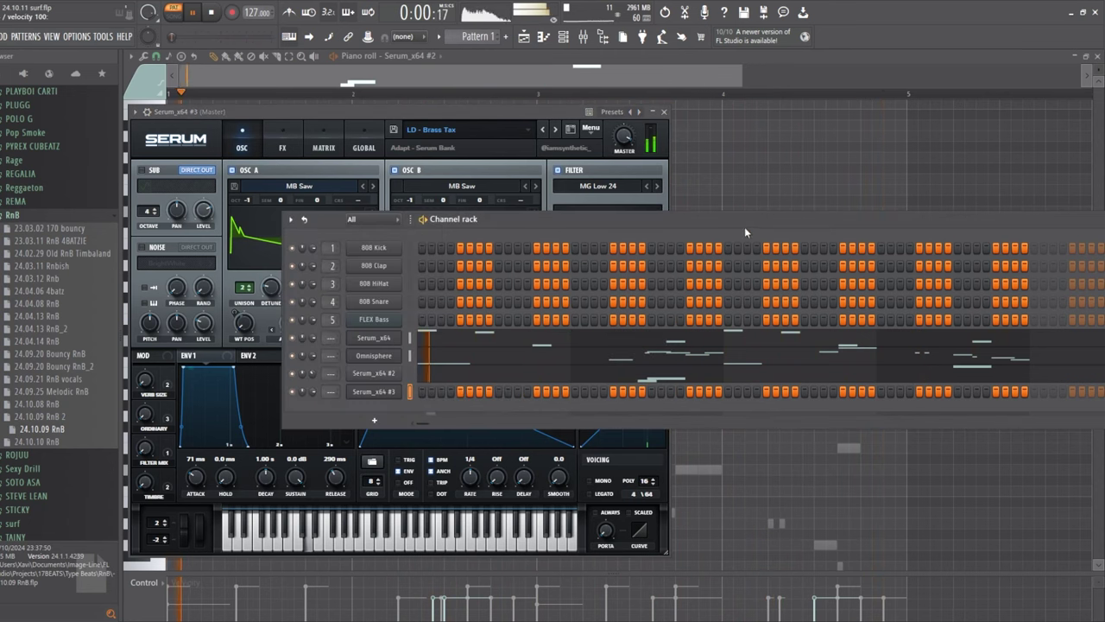
click(412, 393)
key(space)
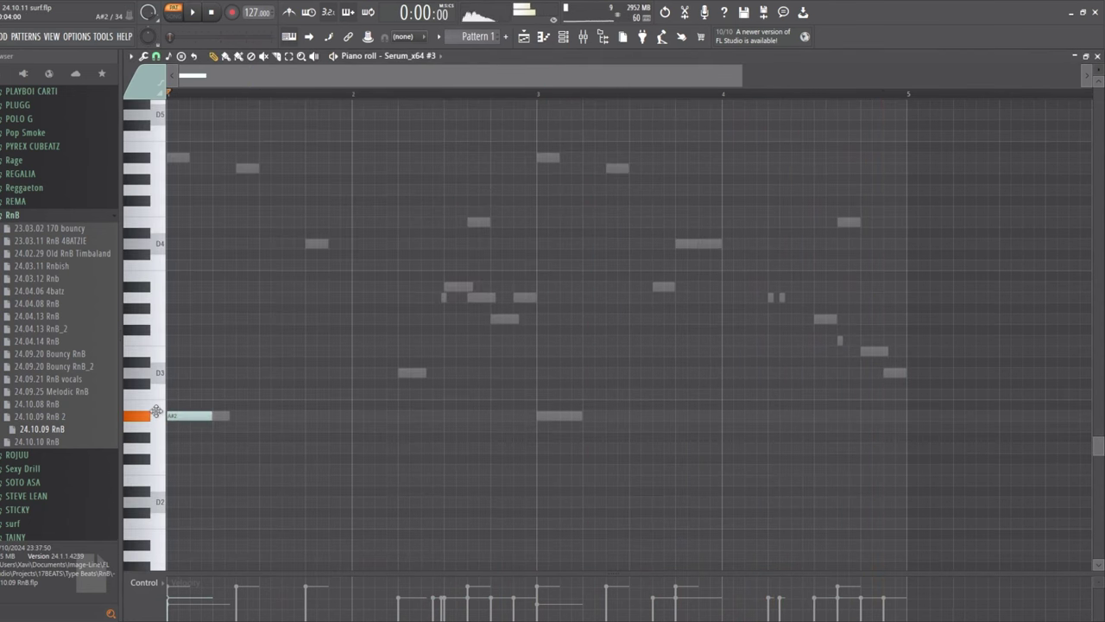
key(space)
drag(212, 416, 224, 415)
key(space)
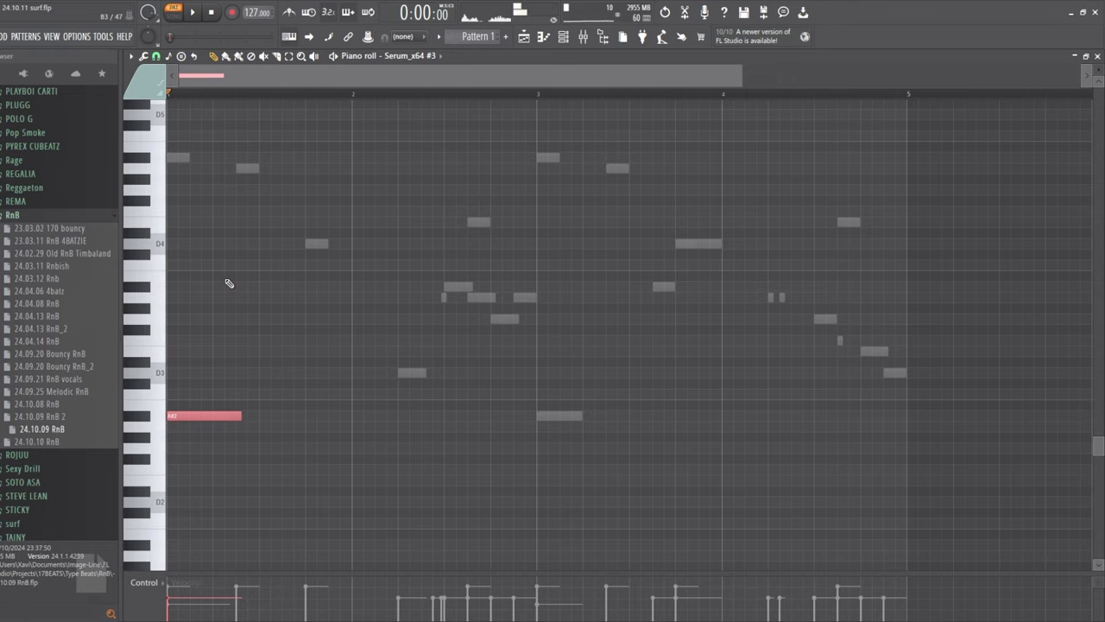
Replace the A#2 with a D3 at the start of bar 1 and lengthen it to three beats
drag(227, 416, 113, 361)
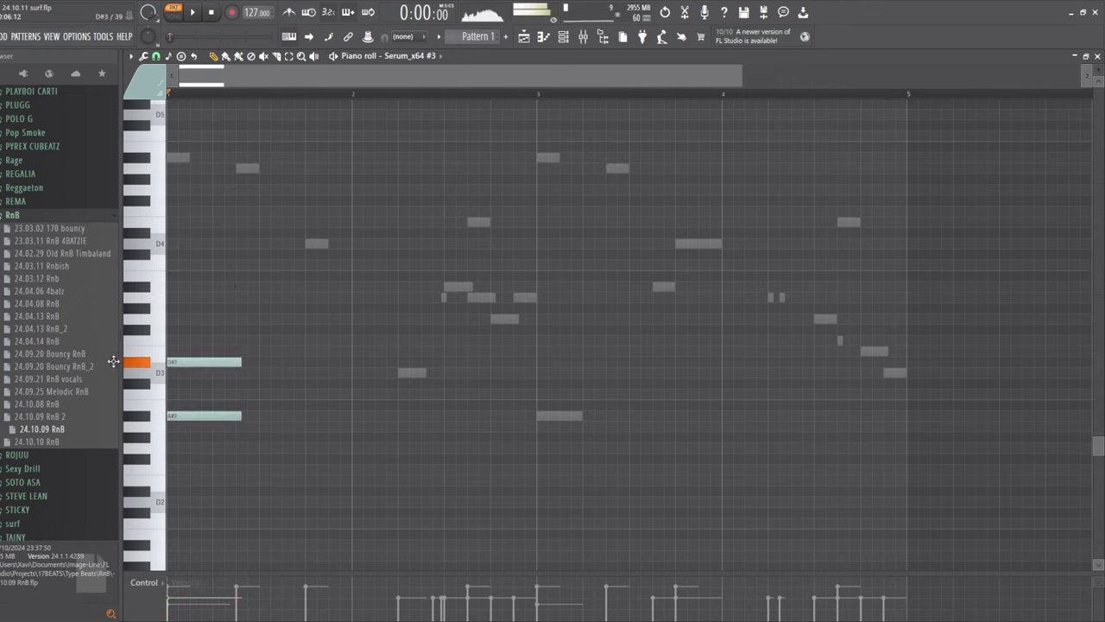
click(176, 376)
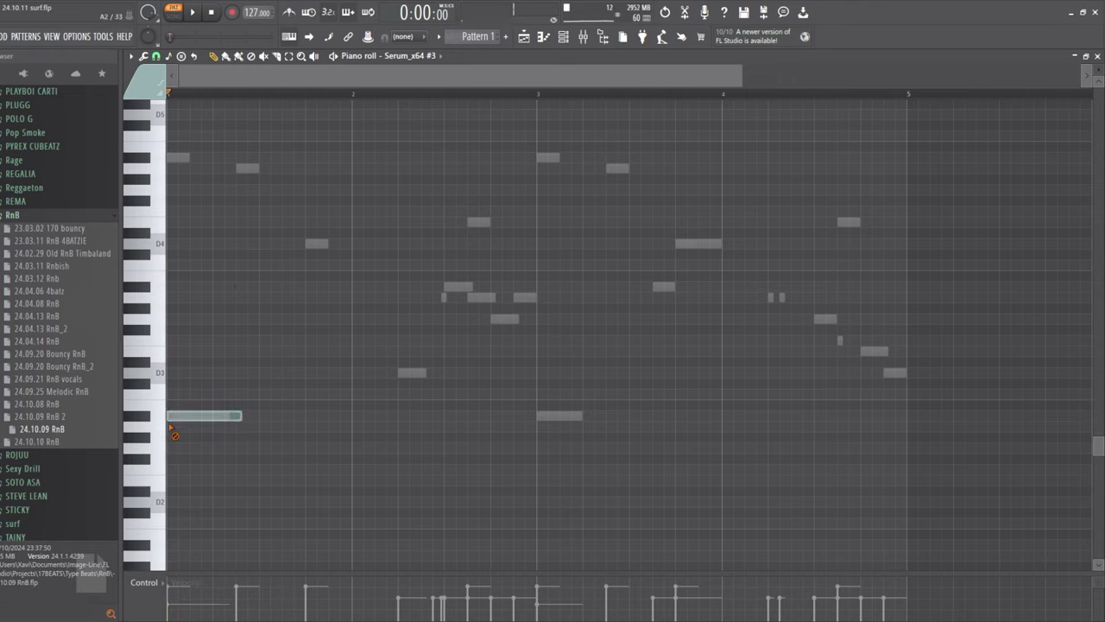
click(138, 385)
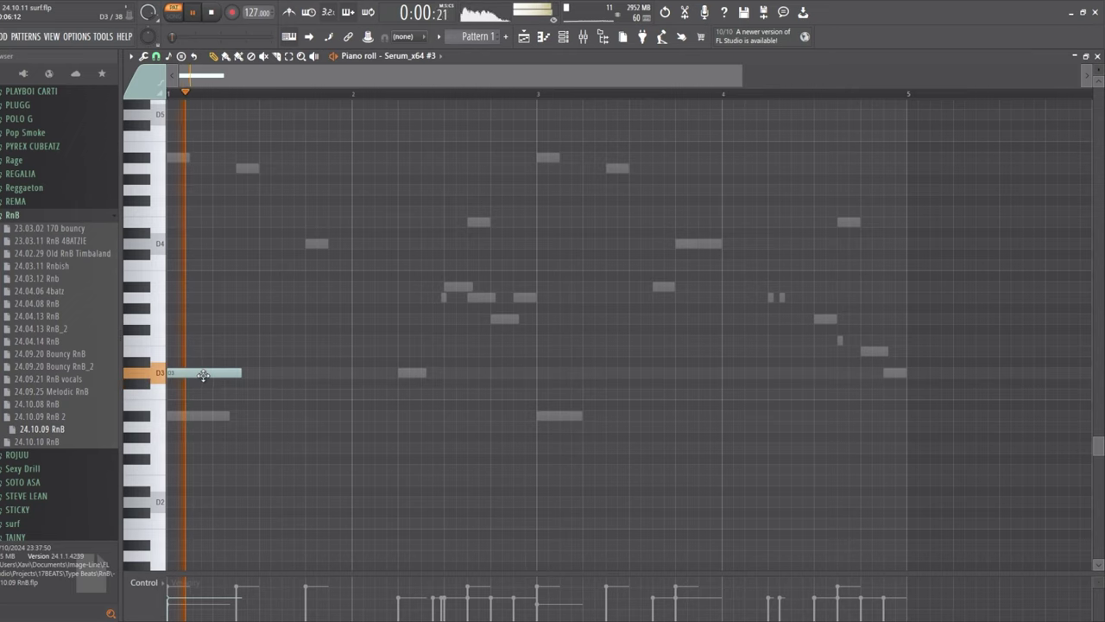
key(space)
key(space)
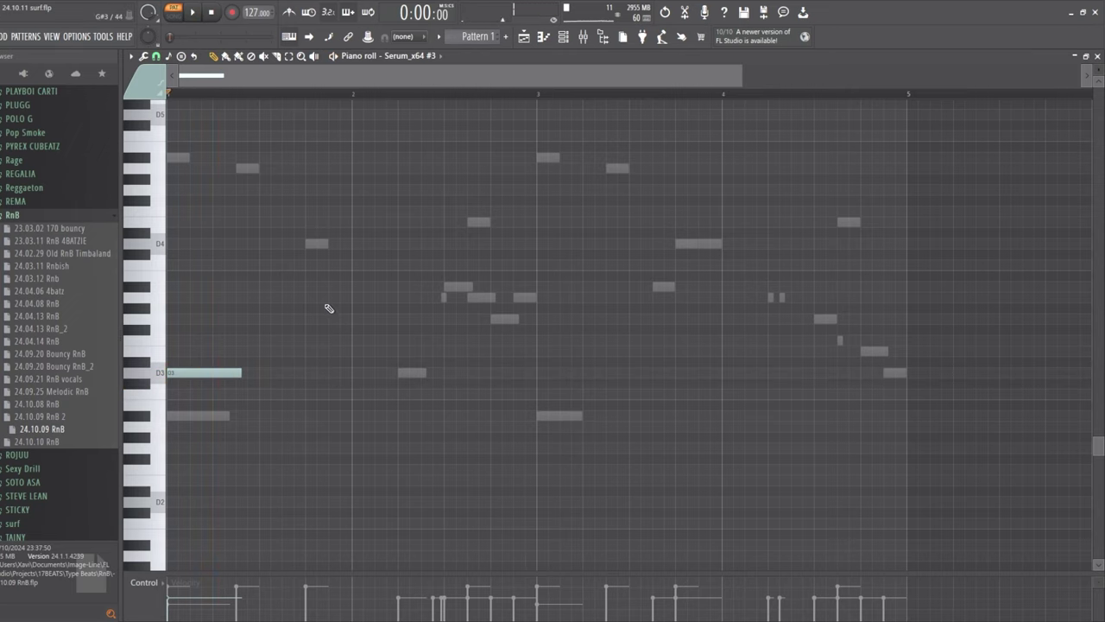
drag(241, 372, 306, 372)
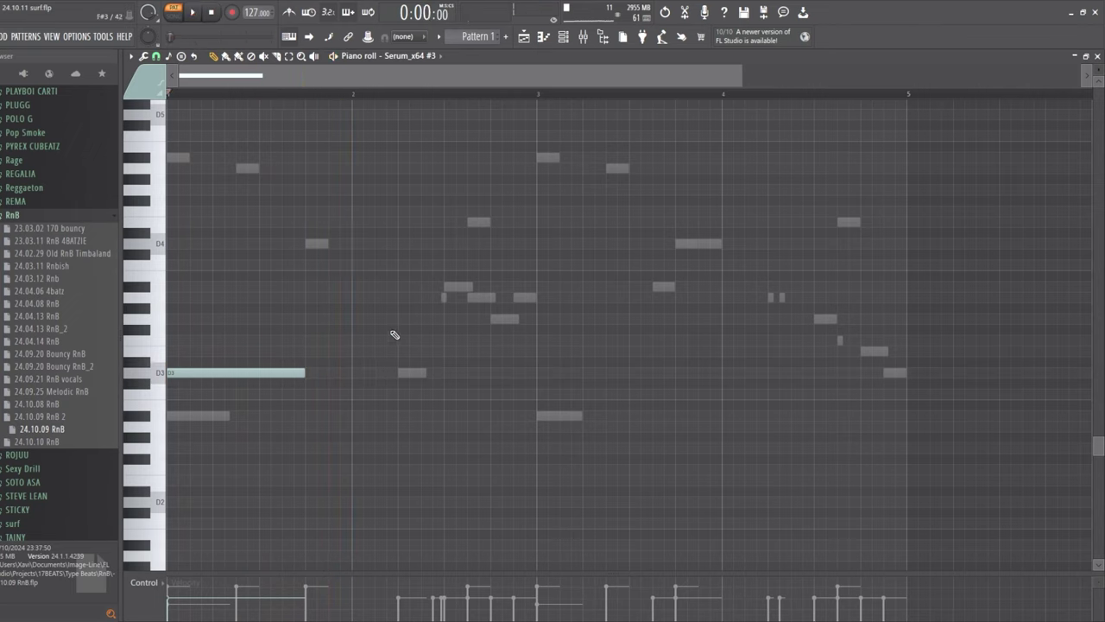
Place a one-beat G3 on beat 4 of bar 2, and copy the D3 and G3 into bars 3 and 4
click(422, 286)
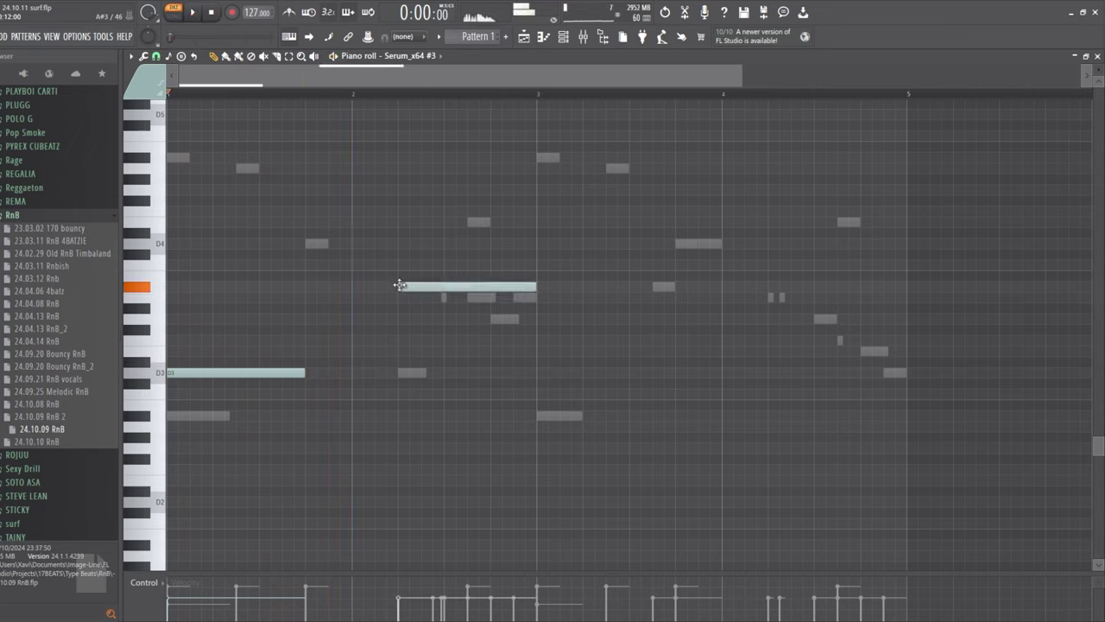
key(space)
drag(472, 286, 537, 323)
key(space)
key(ctrl+v)
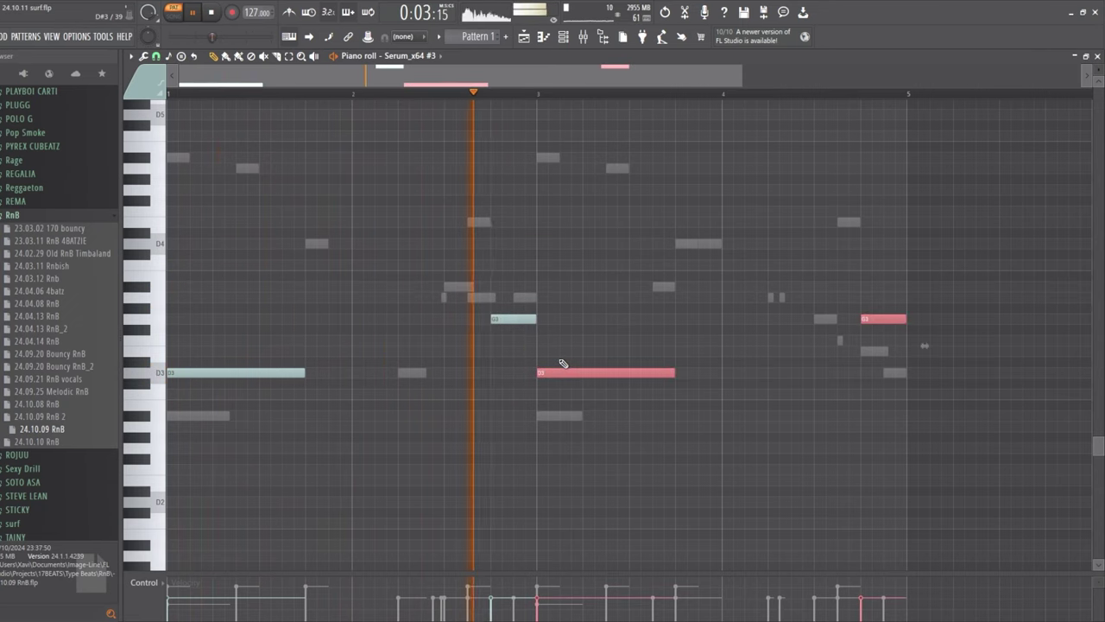
Solo the third Serum channel and show Envelope 2 in its plugin window
click(565, 34)
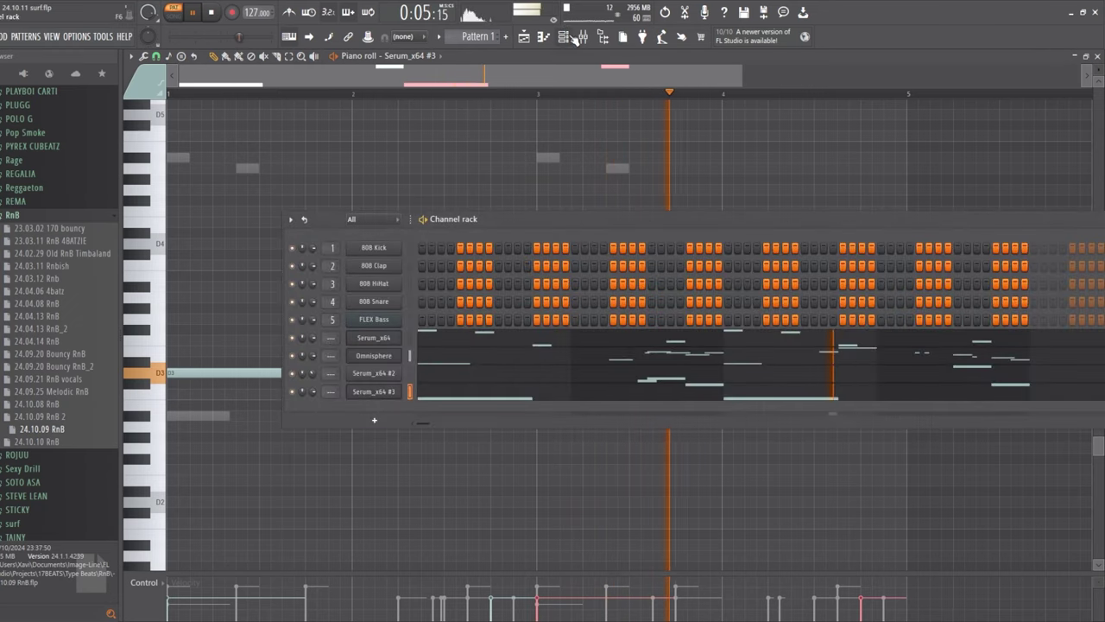
click(380, 393)
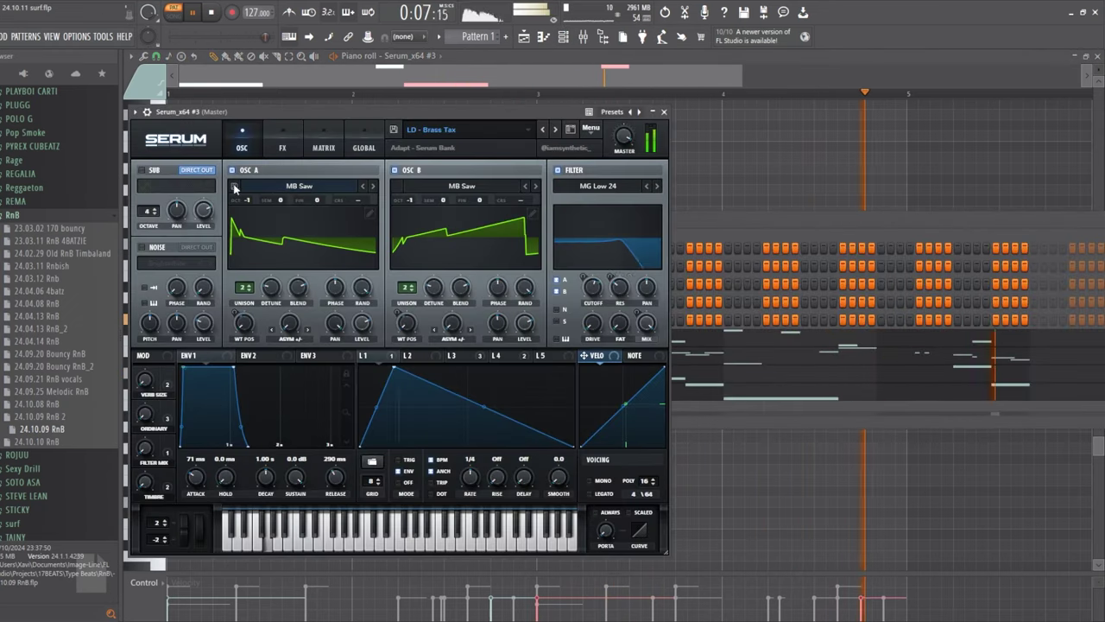
key(F6)
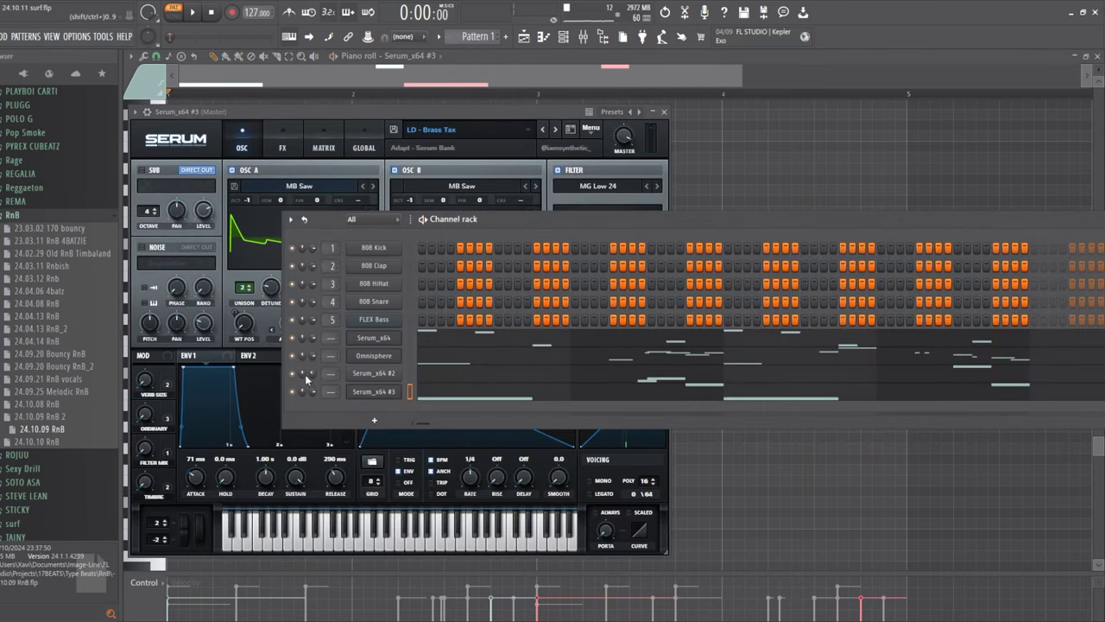
click(328, 121)
click(257, 355)
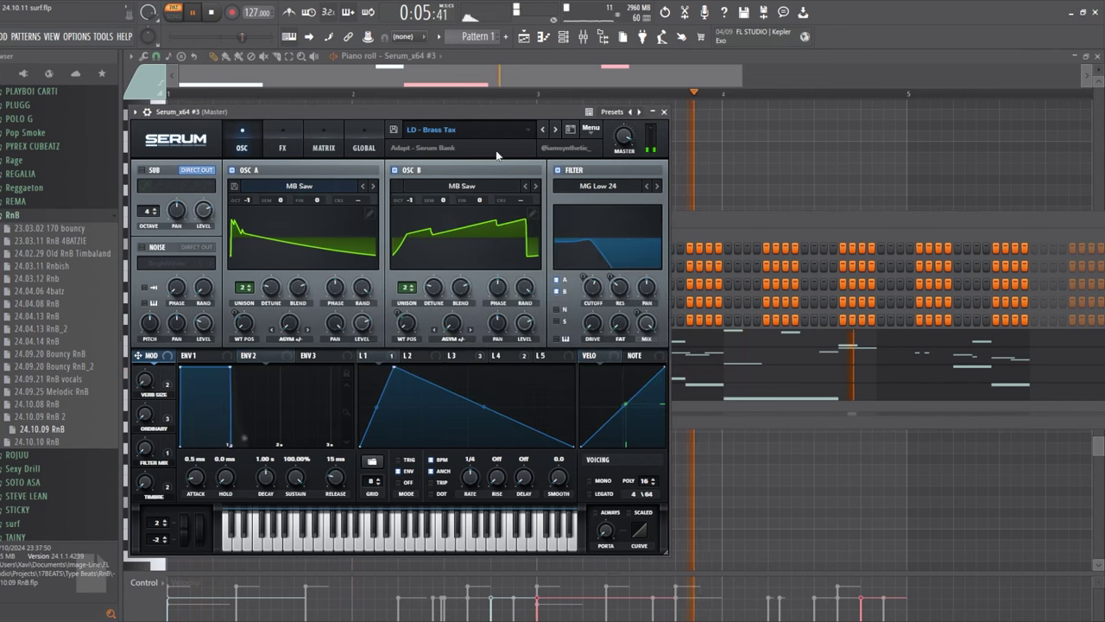
Turn off the reverb effect in the third Serum and unmute the other Serum channels and Omnisphere
click(281, 138)
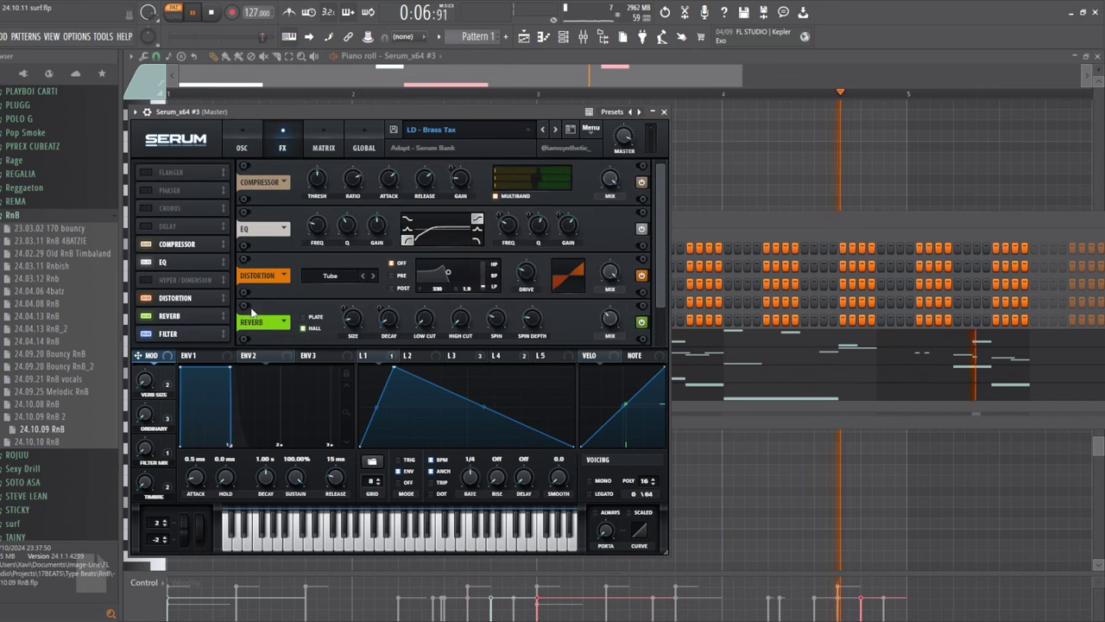
click(146, 317)
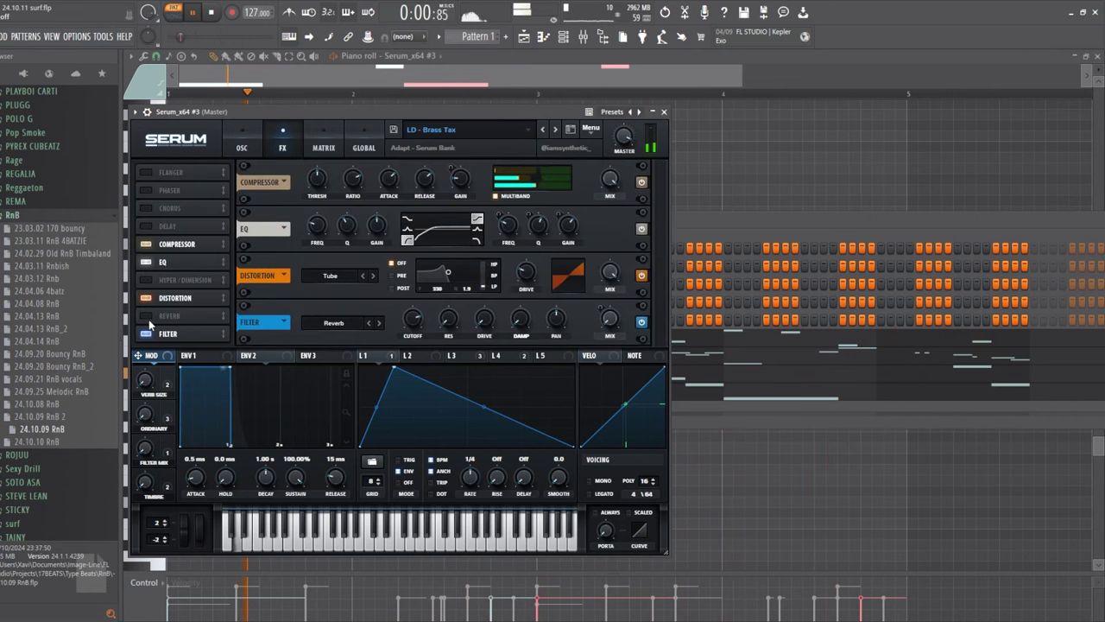
click(664, 112)
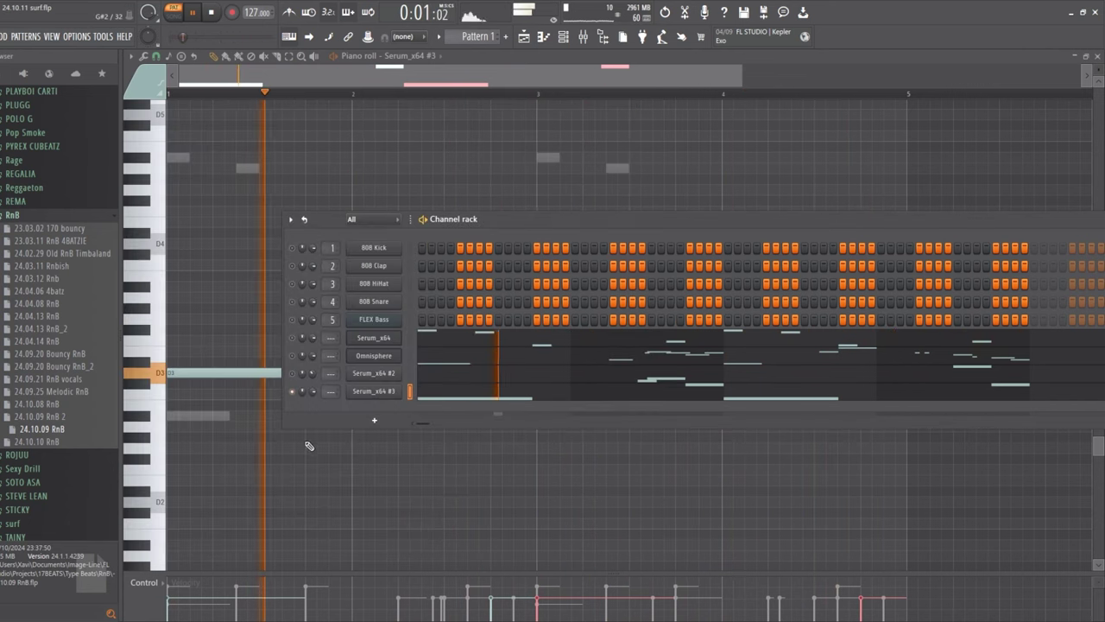
click(292, 355)
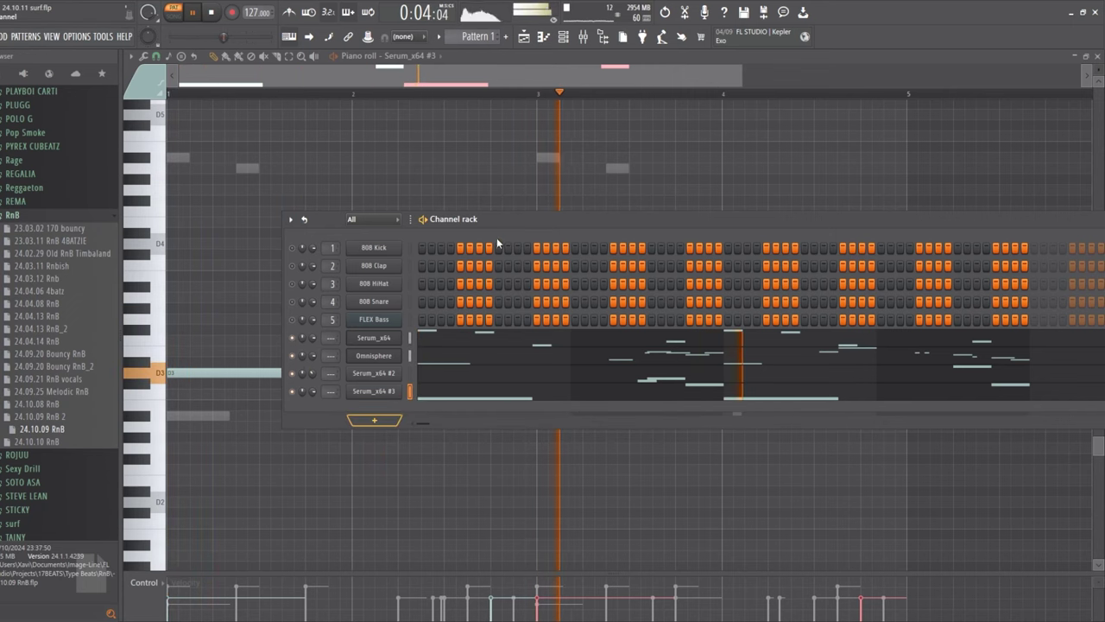
Add a fourth Serum channel and load the UN_GLW_synth_brass_hybrid_epic preset
click(486, 335)
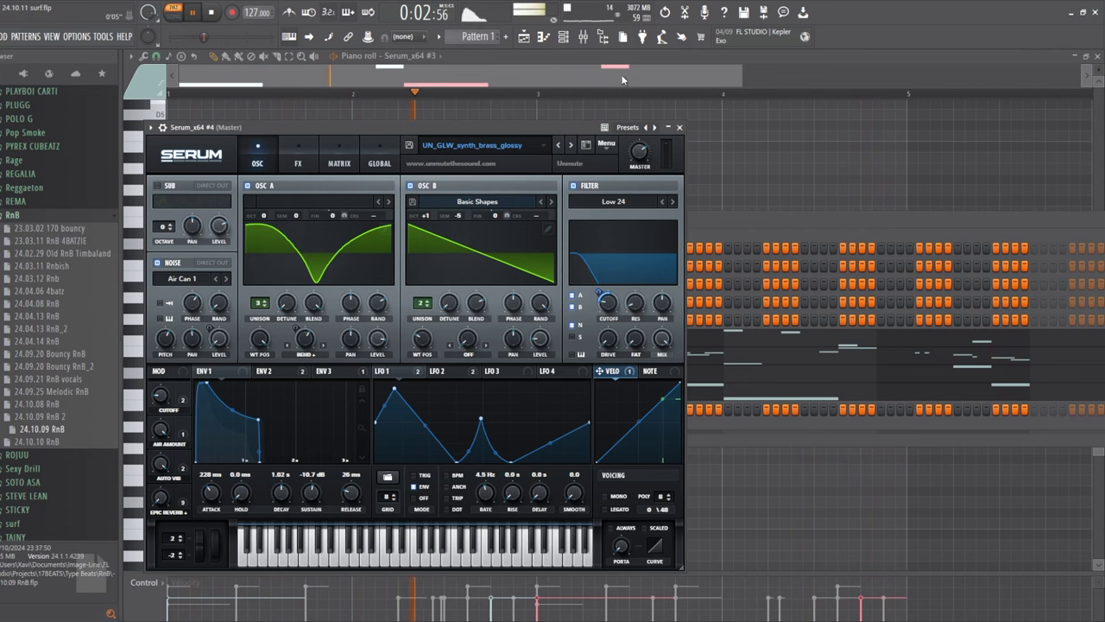
click(568, 145)
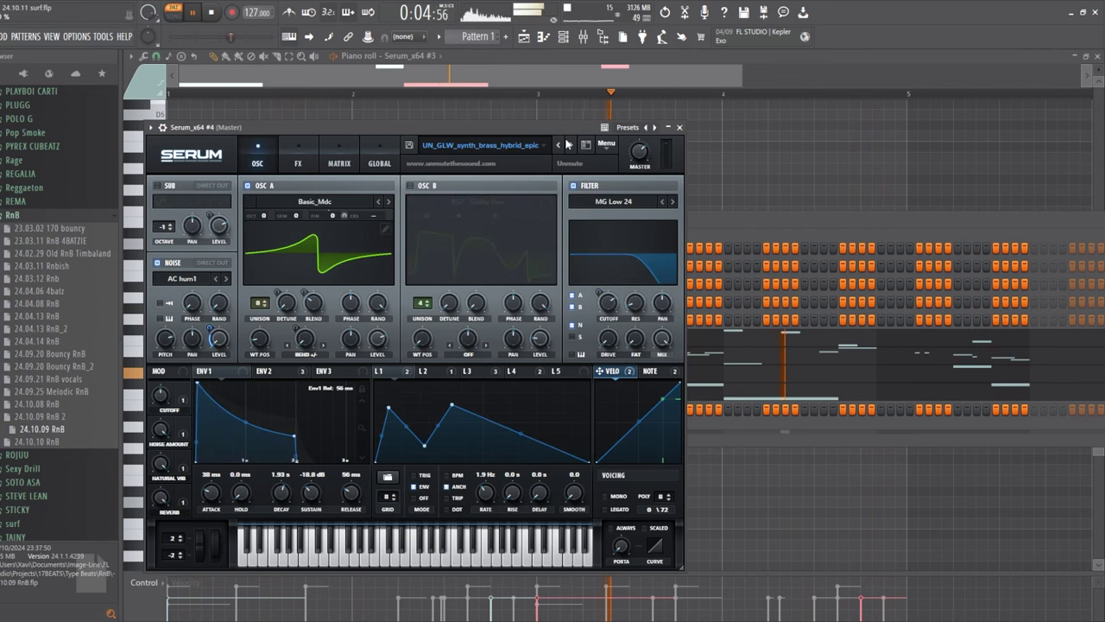
click(734, 223)
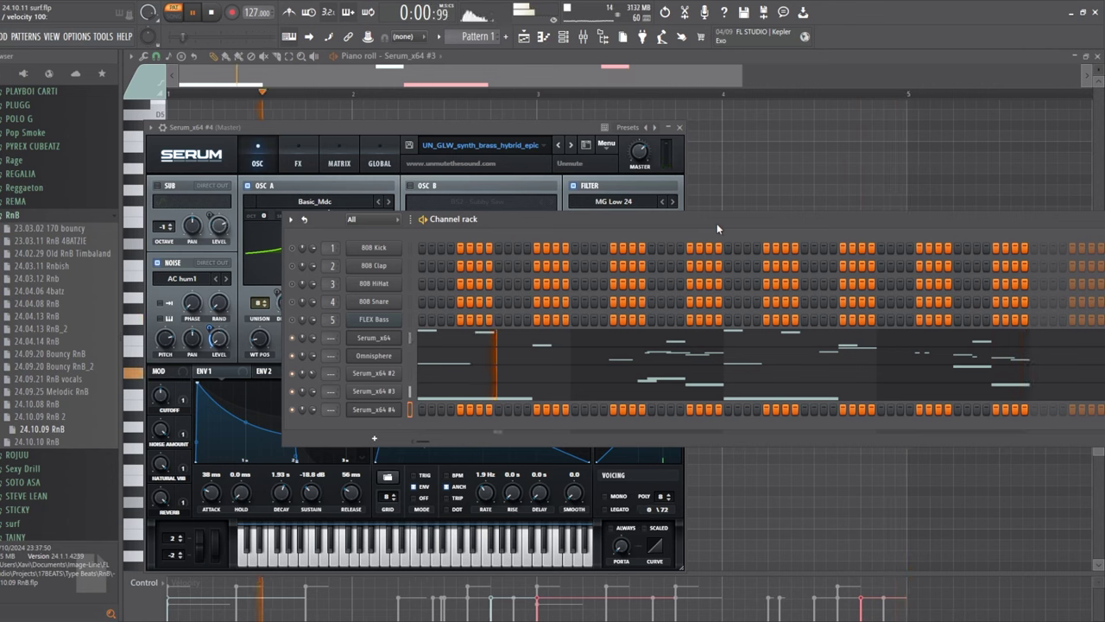
key(space)
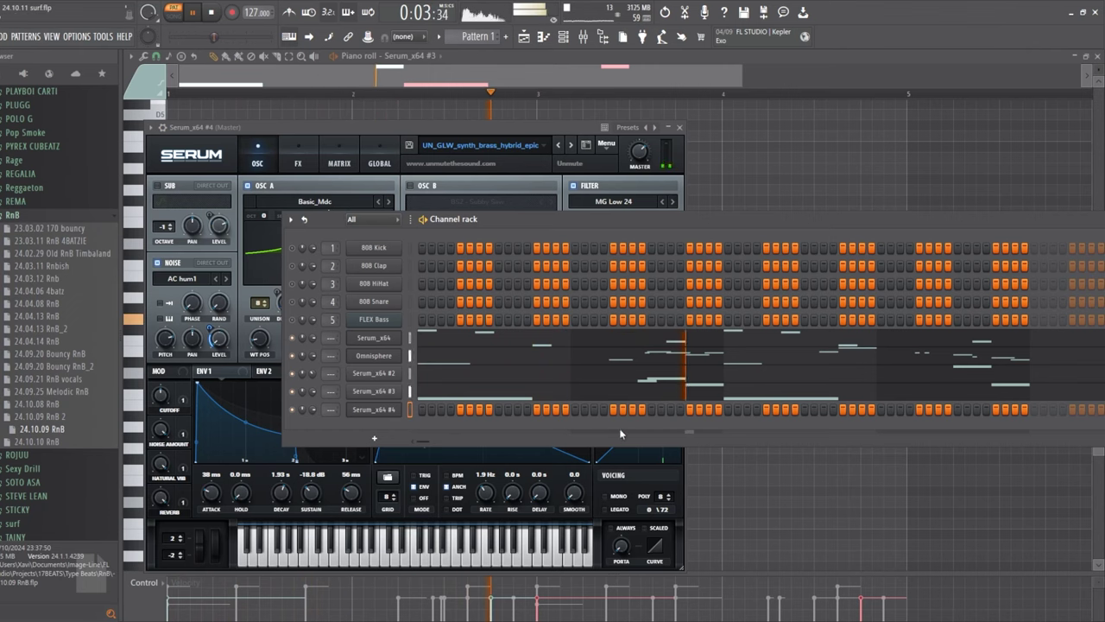
In the fourth Serum channel's piano roll, place a G5 at the start of bar 2 and an F5 half a beat later
click(386, 411)
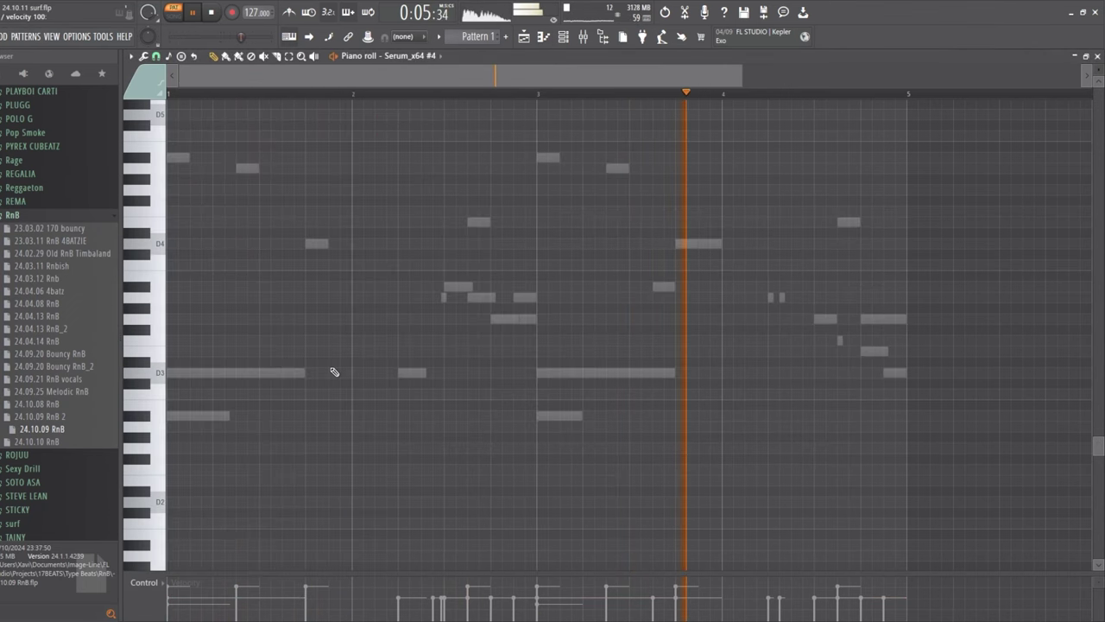
key(space)
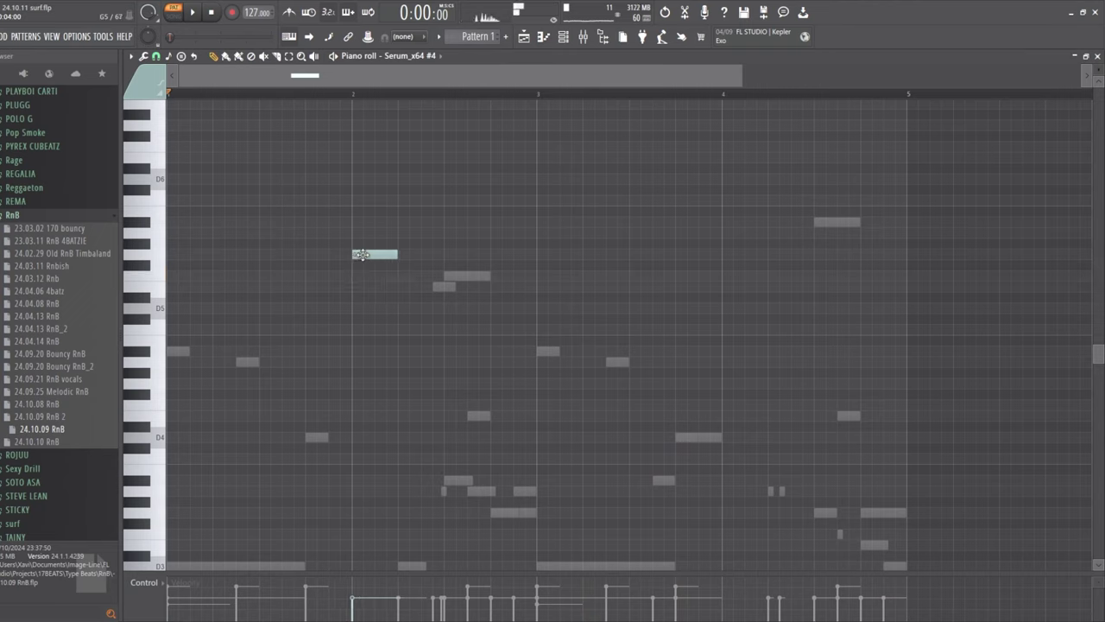
key(space)
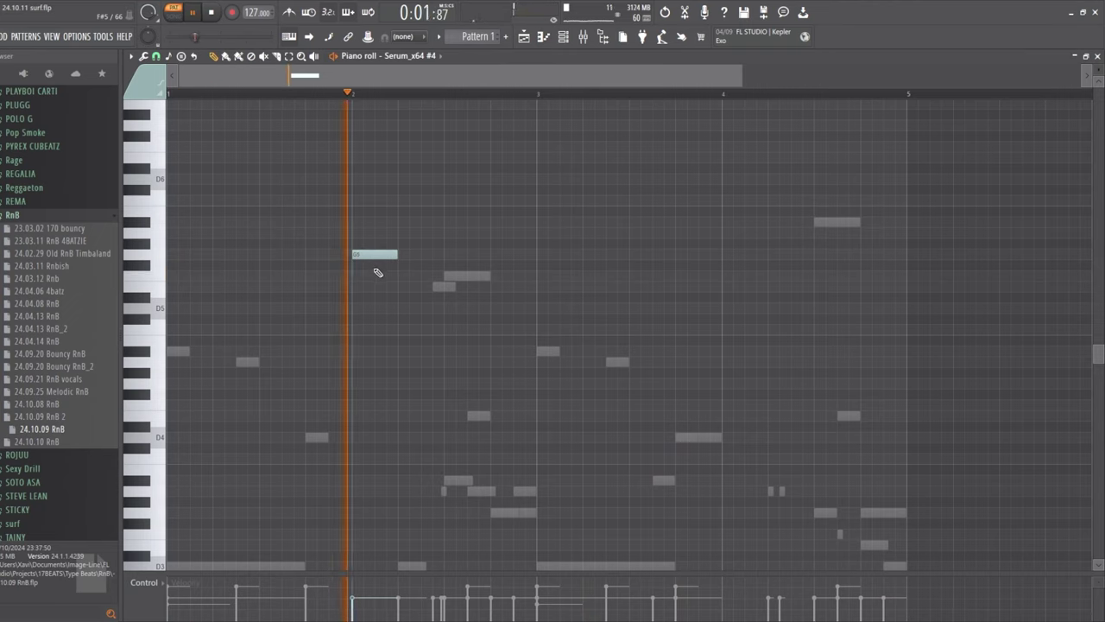
click(379, 276)
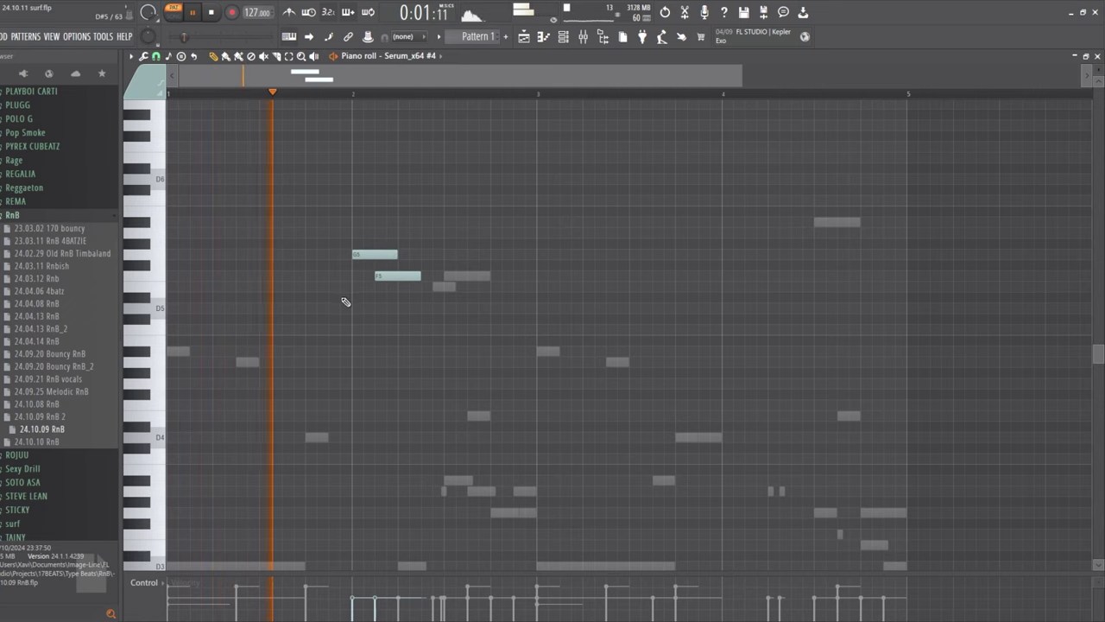
Shorten the G5 and F5 to just over half a beat and add a very short F4 just before bar 2
click(348, 275)
drag(357, 275, 409, 316)
drag(420, 275, 352, 275)
click(367, 275)
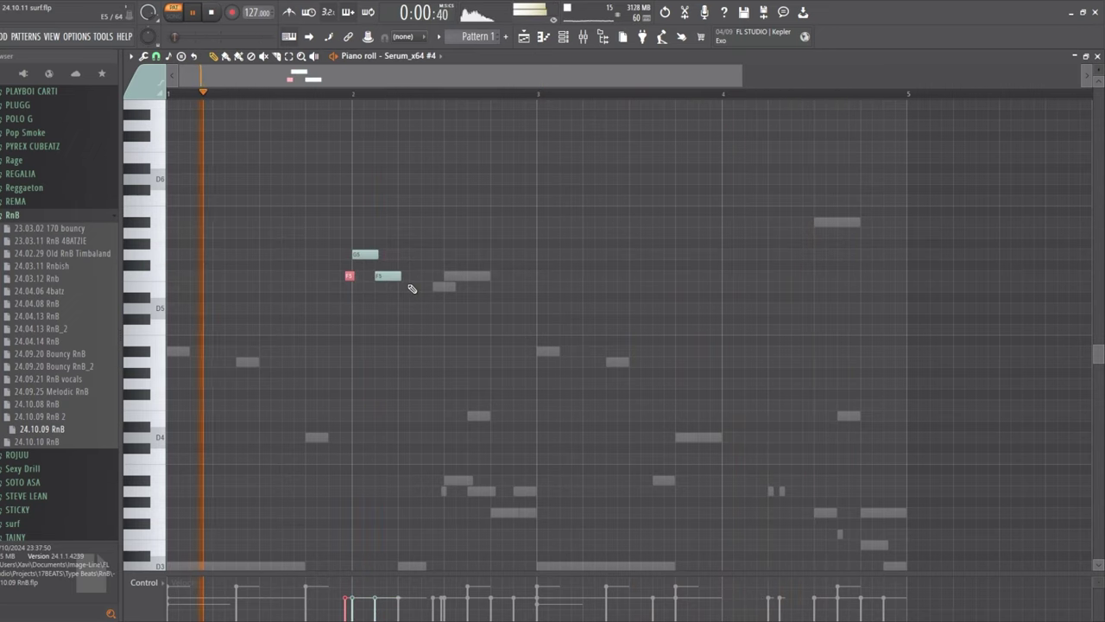
key(shift+Down)
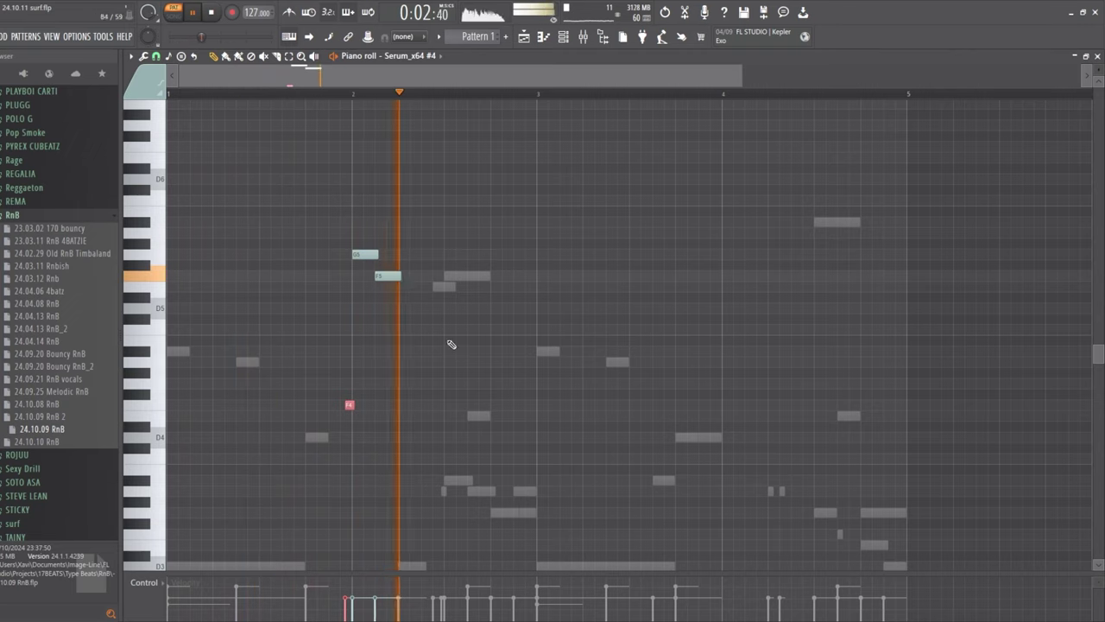
key(space)
Add a short E5 on beat 4 of bar 2 with an even shorter F5 after it, and select all the channel's notes
click(493, 416)
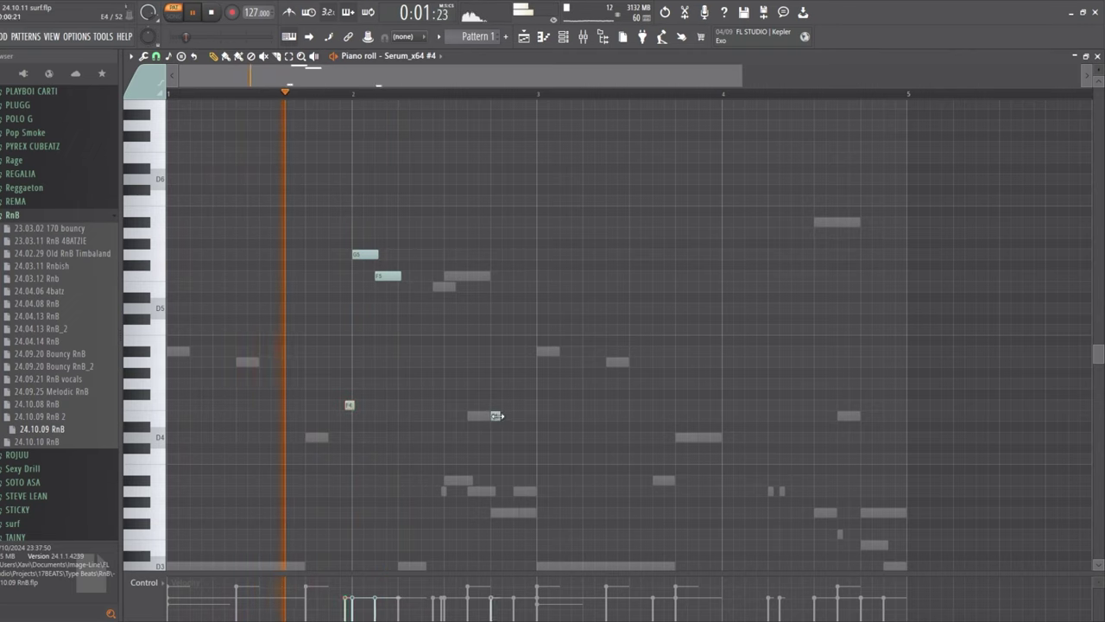
click(506, 405)
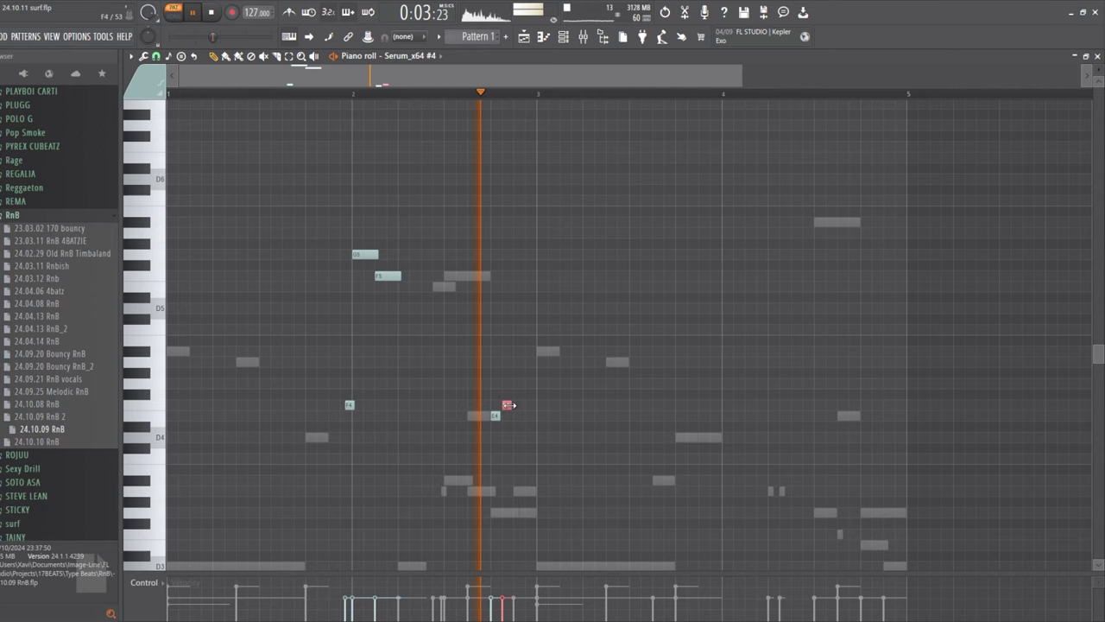
drag(511, 417, 452, 383)
key(ctrl+Up)
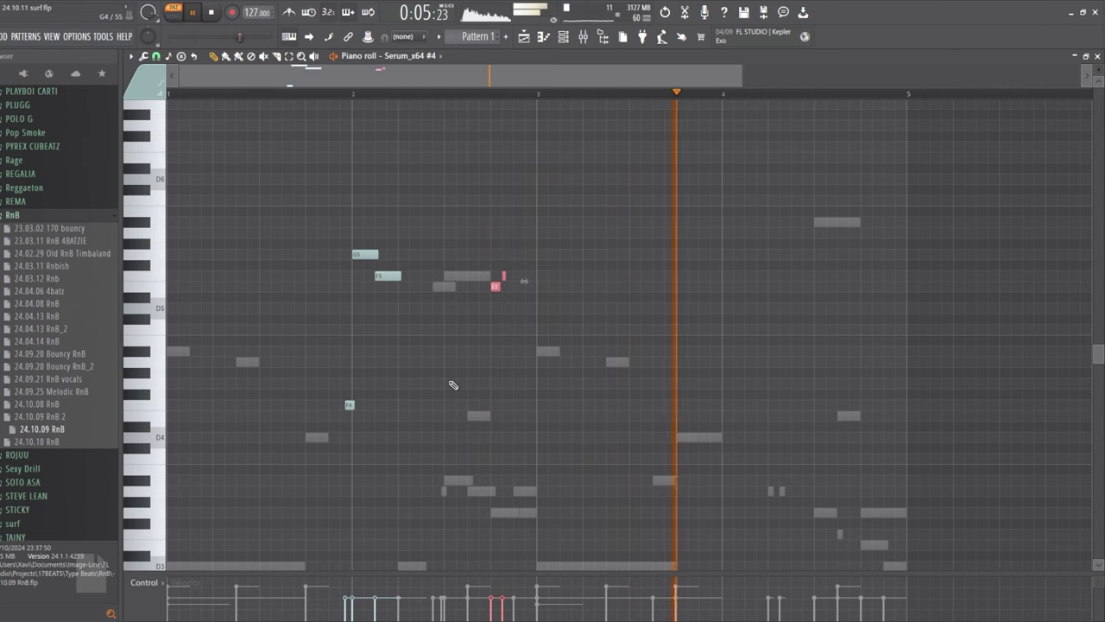
drag(627, 463, 337, 229)
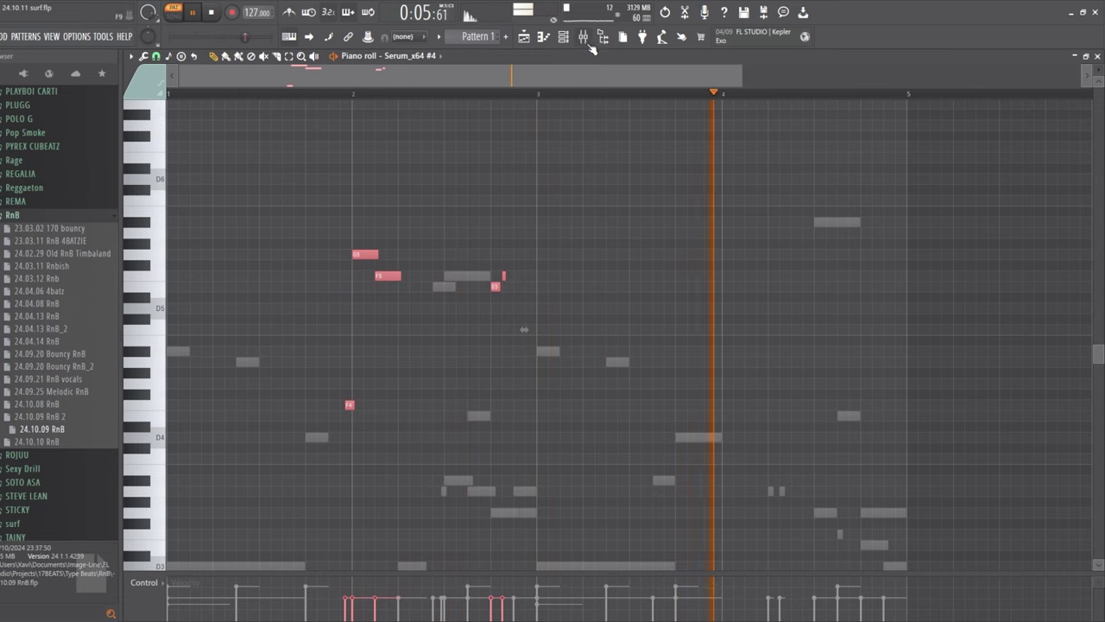
Audition the LD - Bubbles preset on the third Serum channel, return to LD - Brass Tax and show its effects rack
key(F6)
click(378, 397)
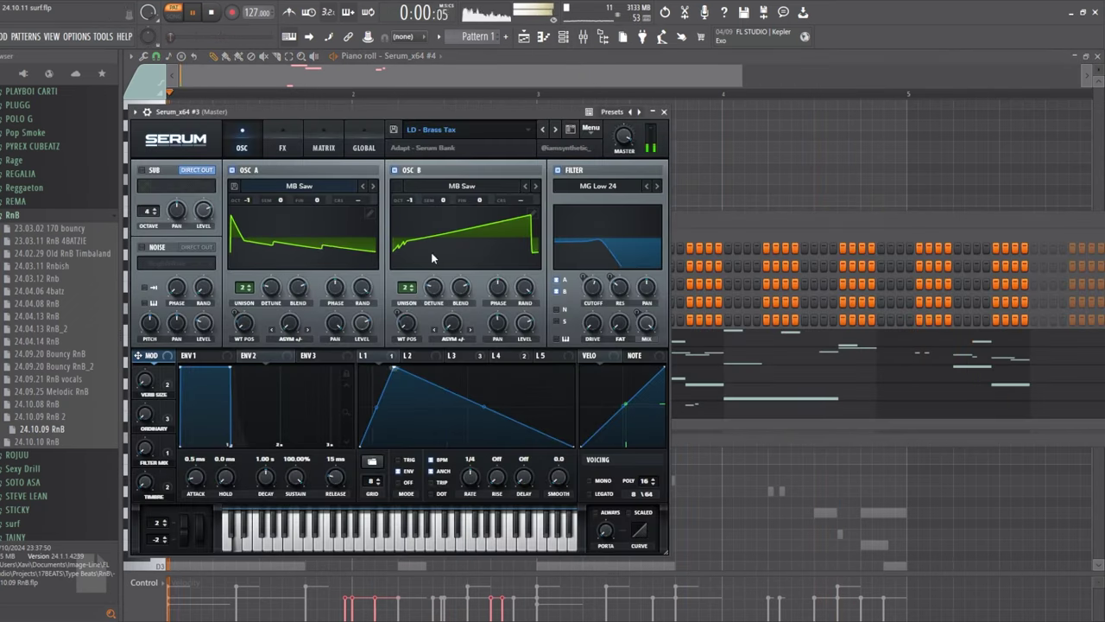
click(556, 134)
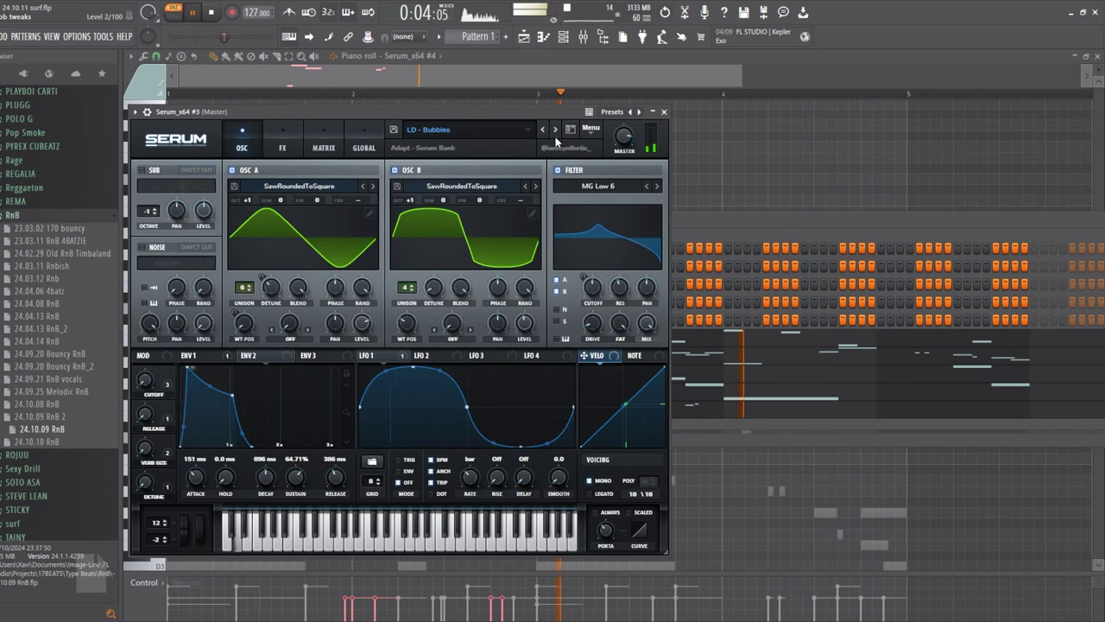
click(542, 130)
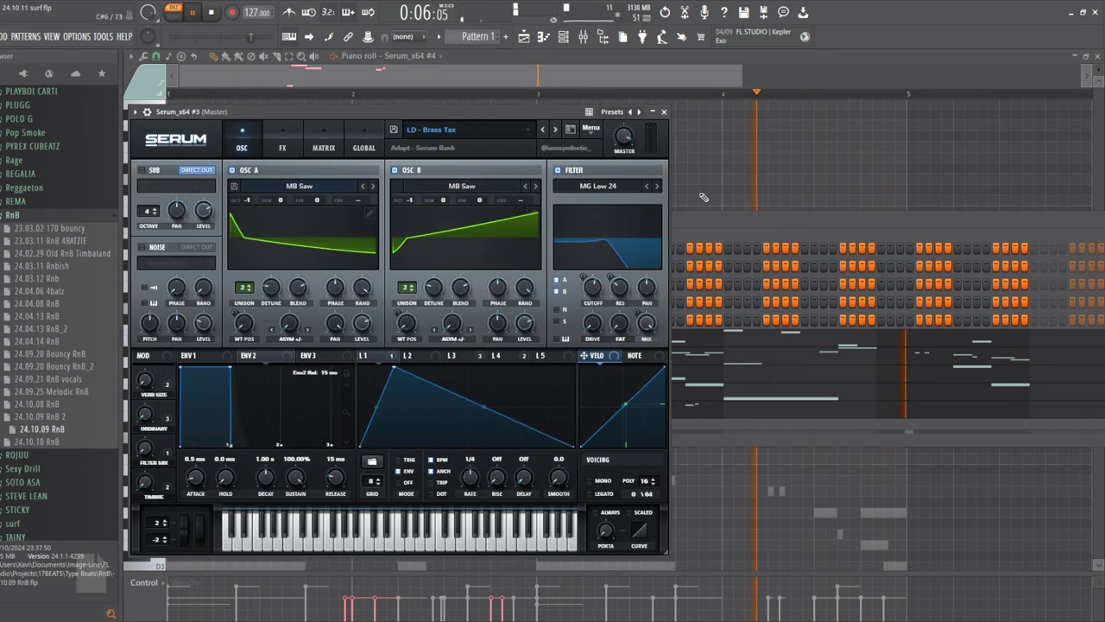
click(283, 148)
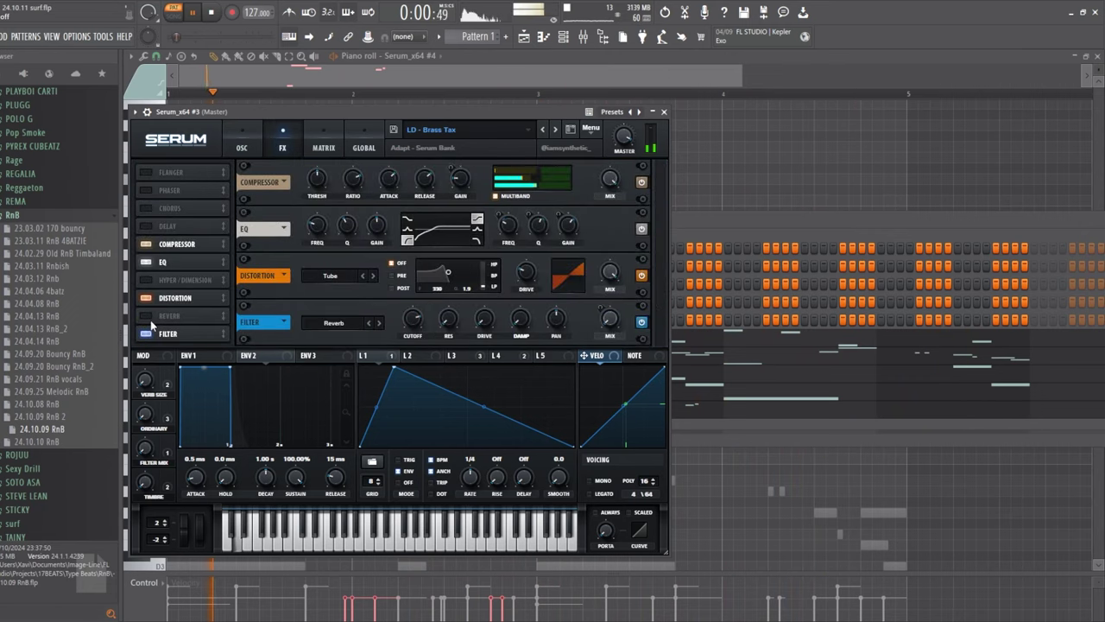
On the fourth Serum channel, audition UN_GLW_synth_brass_organic_tone and UN_GLW_synth_chords_bad_signal, and return to UN_GLW_synth_brass_hybrid_epic
key(F6)
click(385, 413)
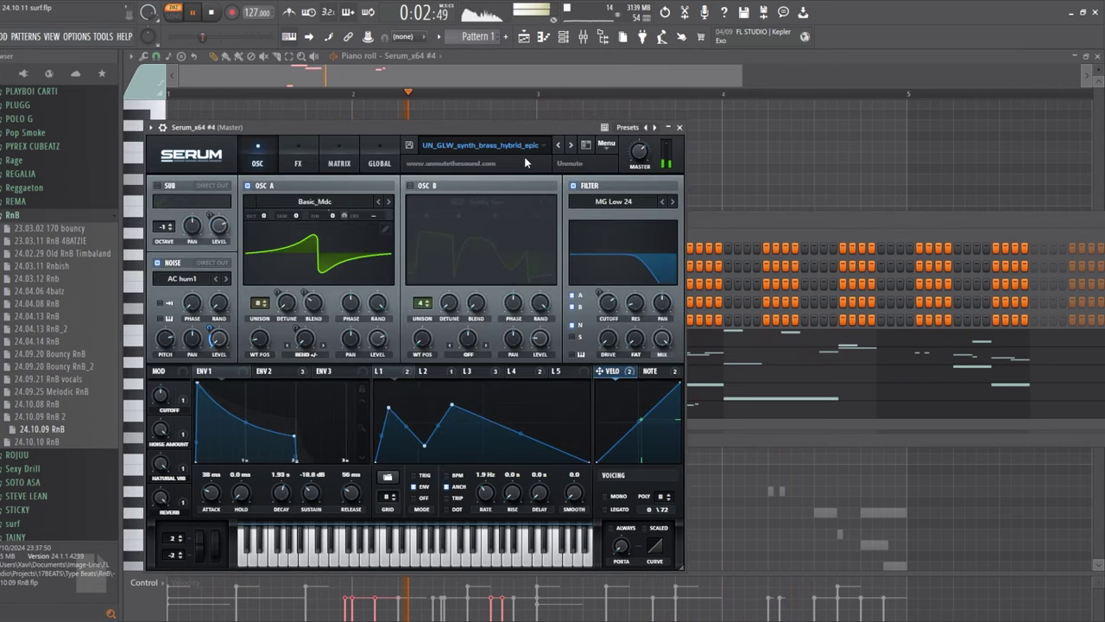
click(569, 147)
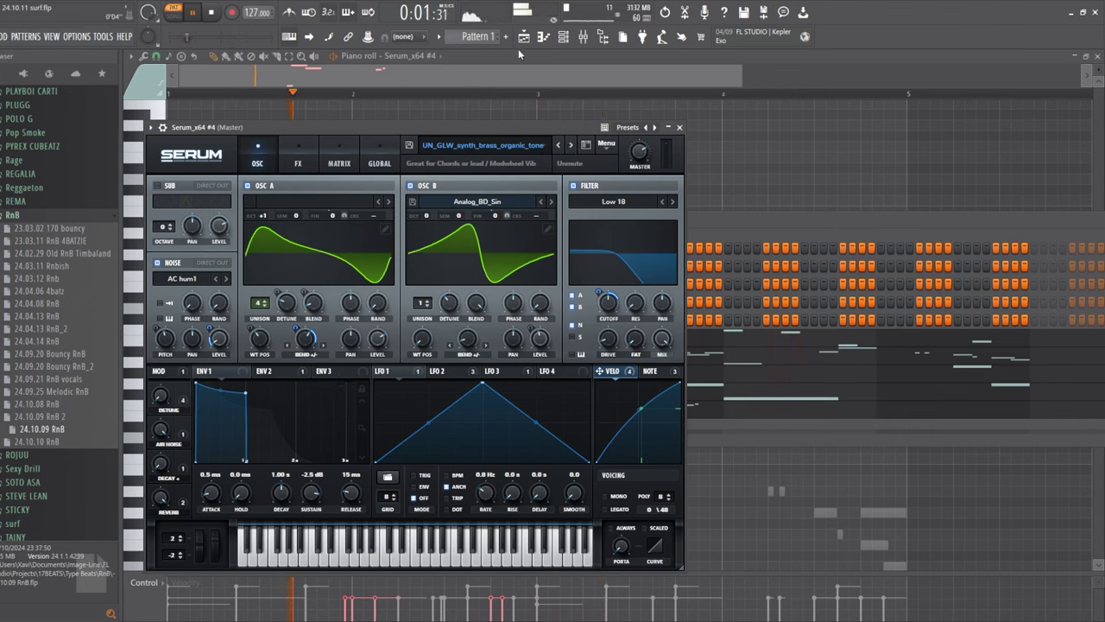
click(570, 147)
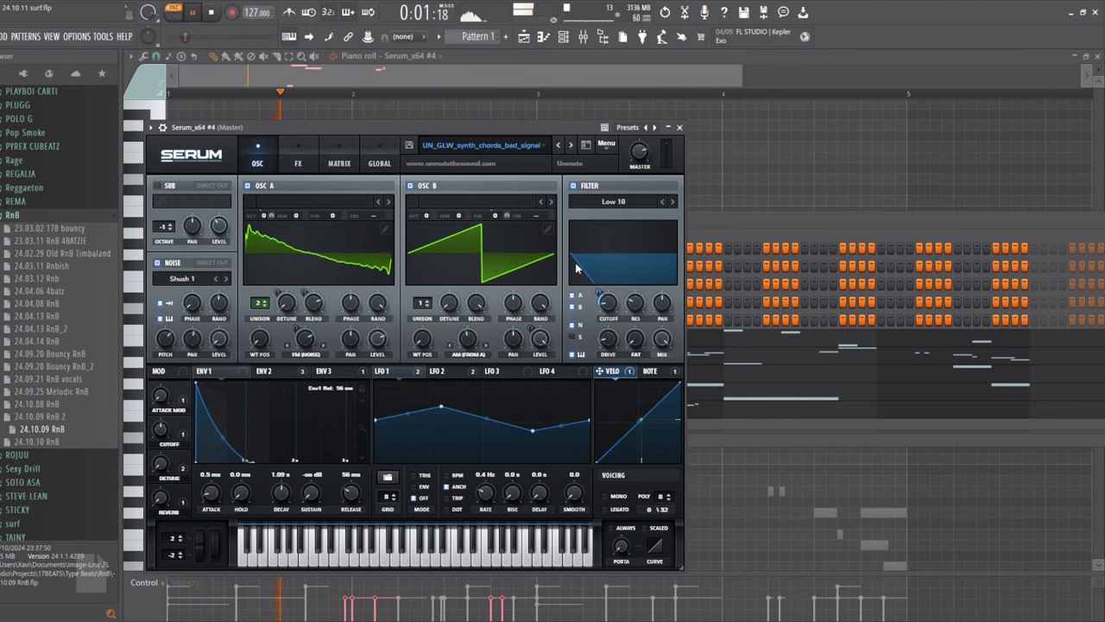
click(562, 150)
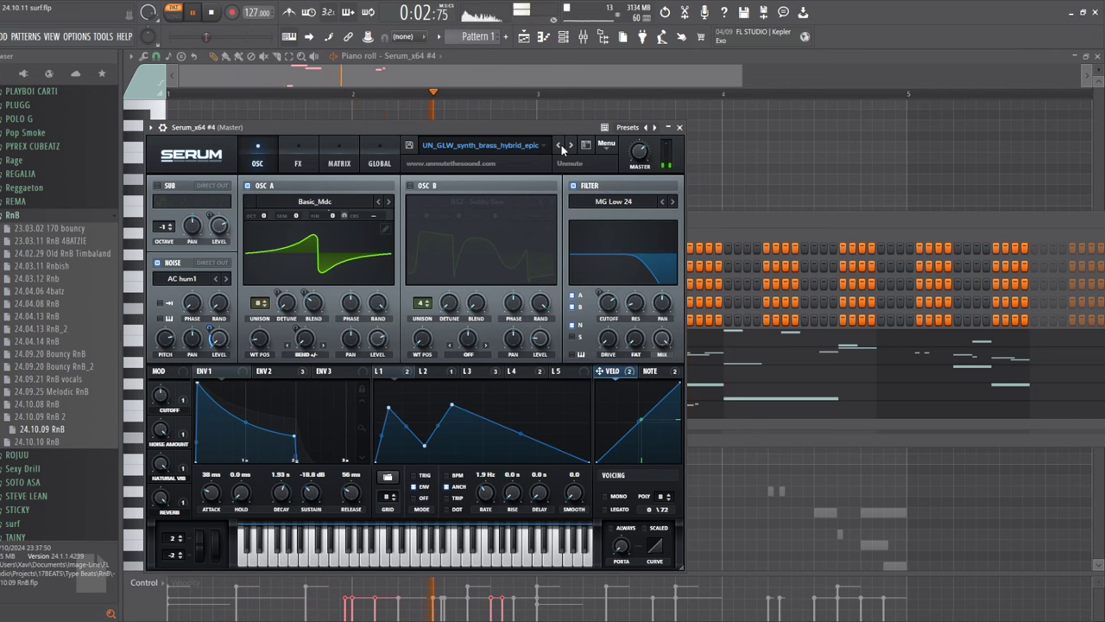
Audition the preceding presets, including brass_fake_fluffy, brass_digital and analog_synthwave, and load UN_GLW_synth_brass_organic_tone on the fourth Serum channel
click(562, 150)
key(space)
click(563, 149)
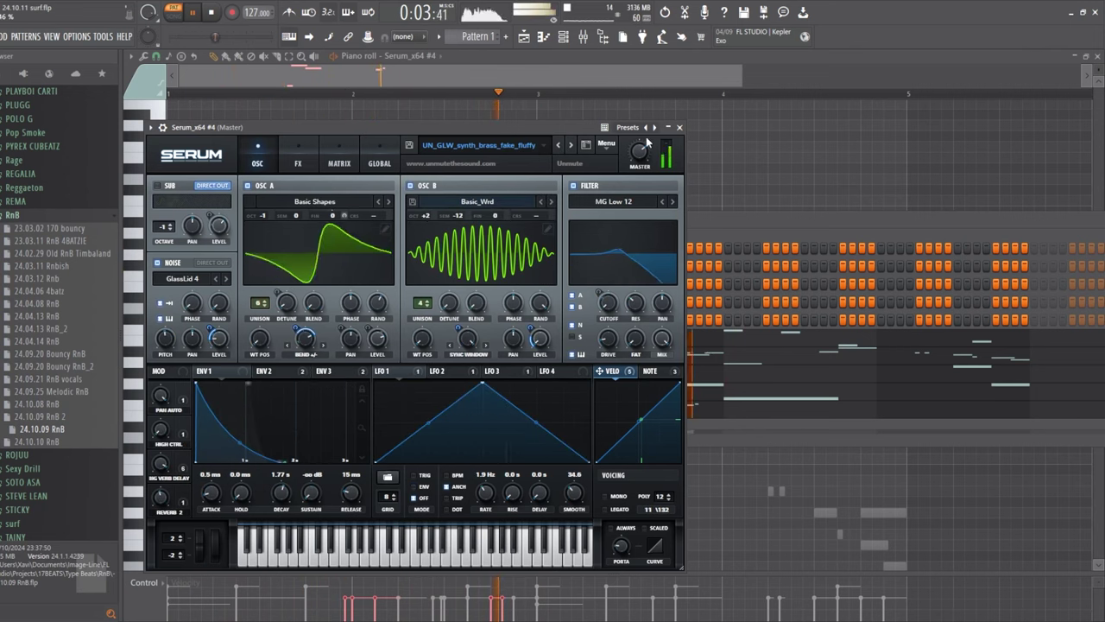
click(559, 151)
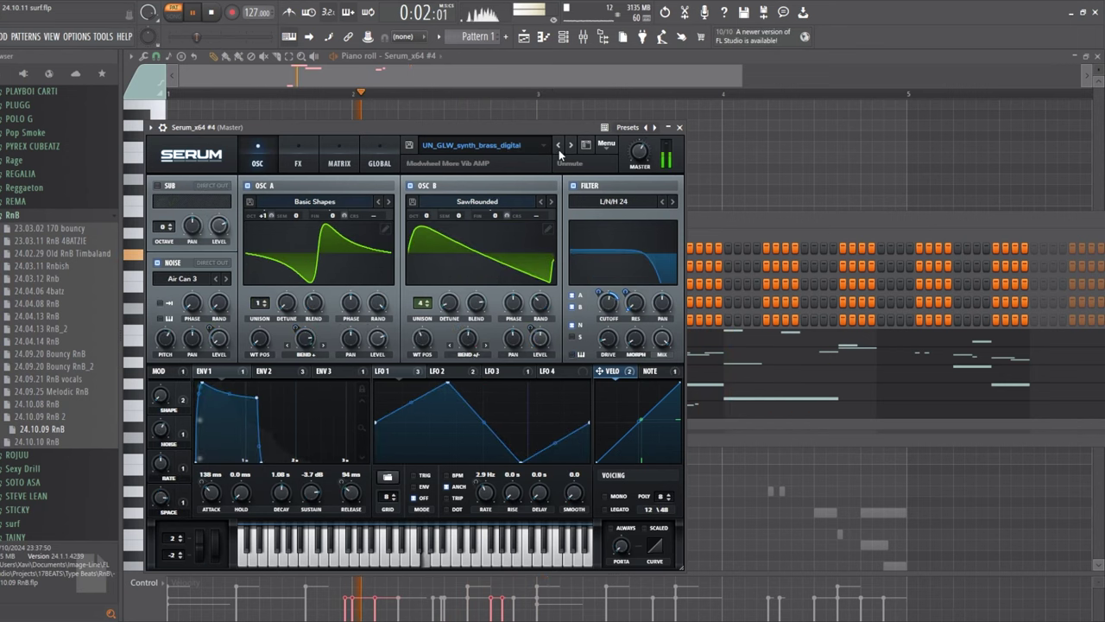
click(560, 151)
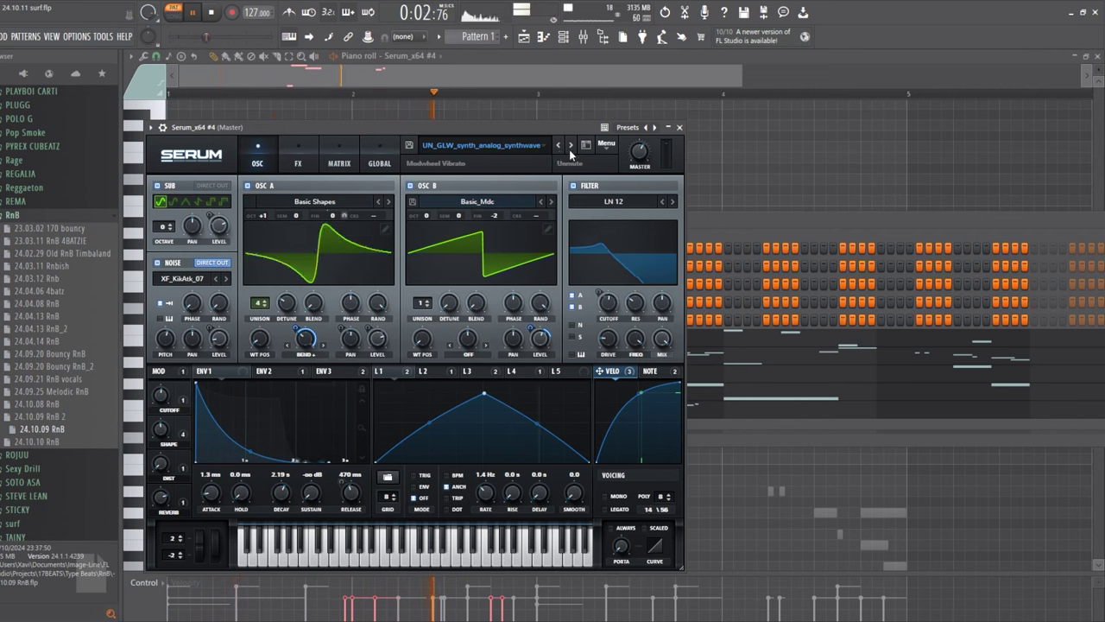
click(570, 146)
click(569, 149)
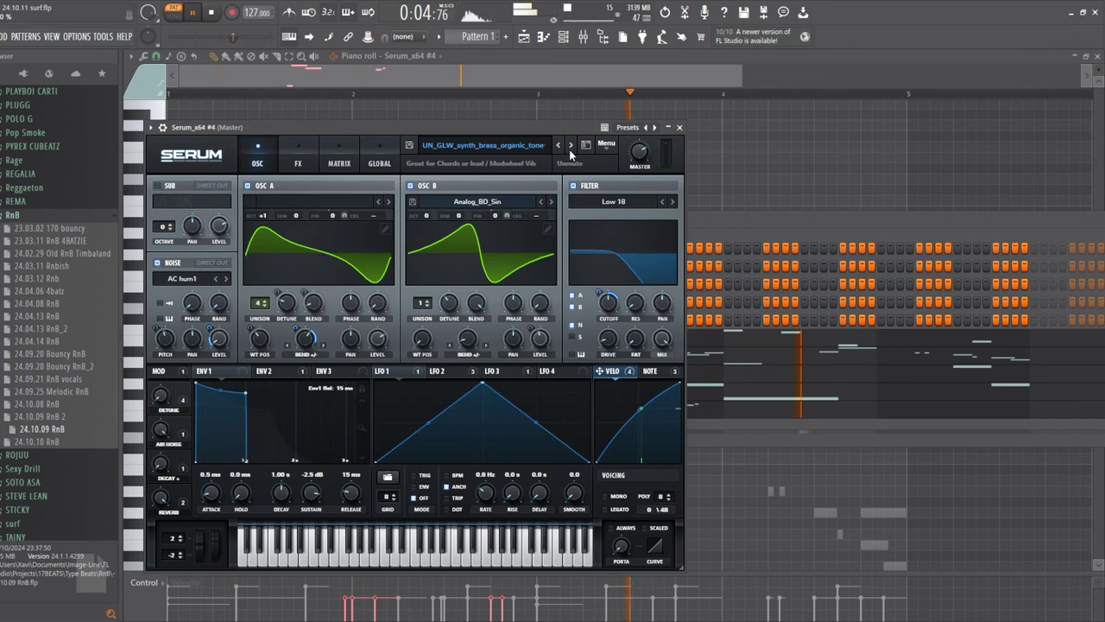
In the fourth Serum channel's piano roll, deselect the notes, add a short A#5 at the start of bar 4 and restart playback
click(748, 285)
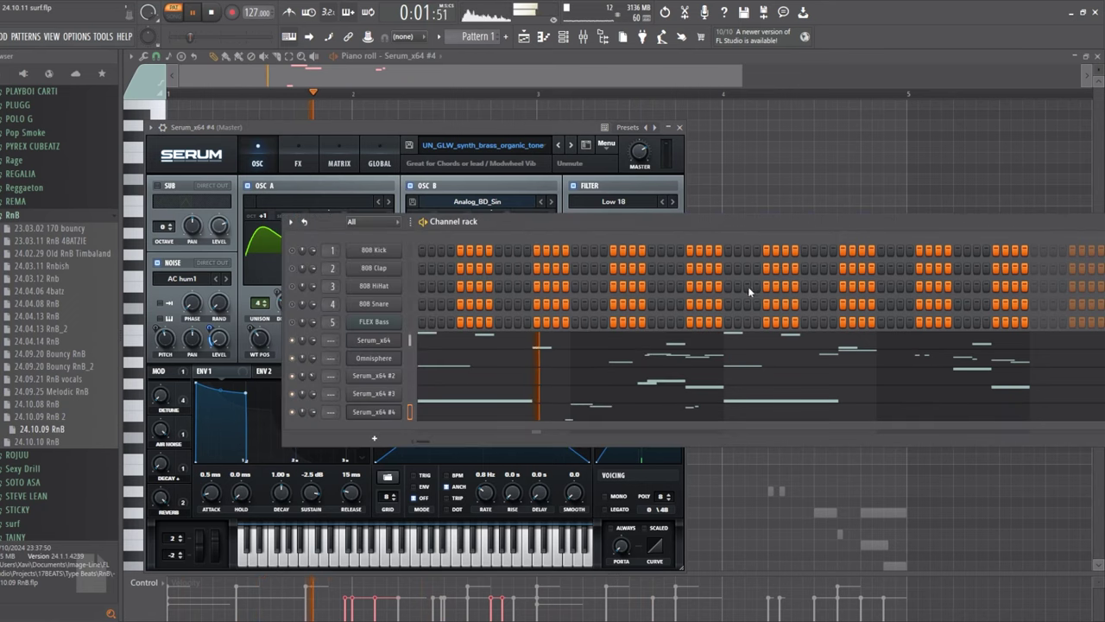
click(723, 420)
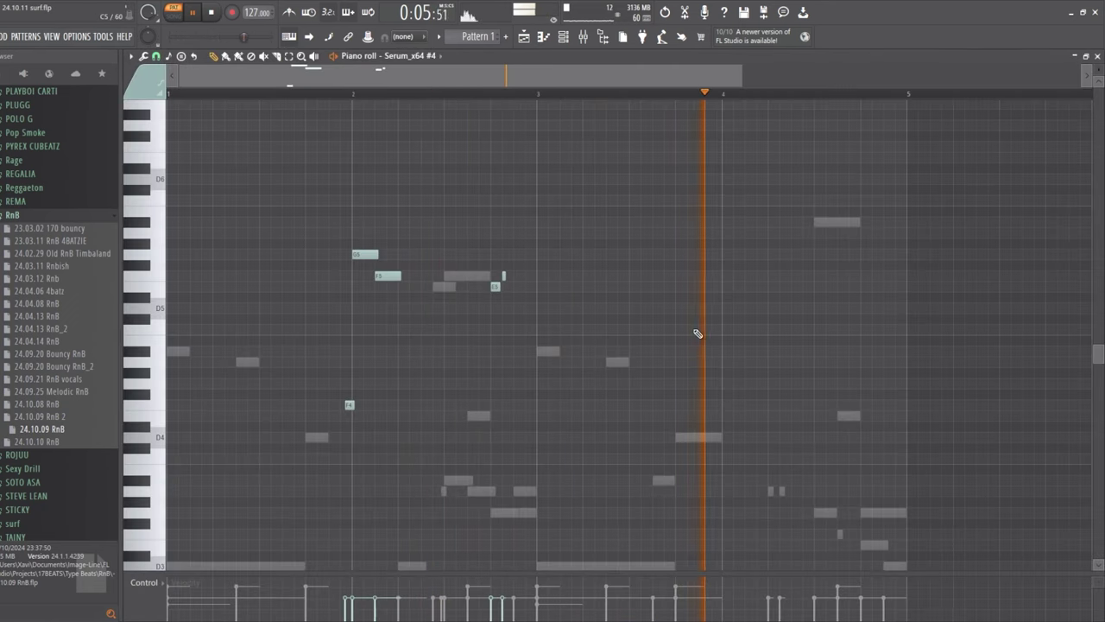
key(space)
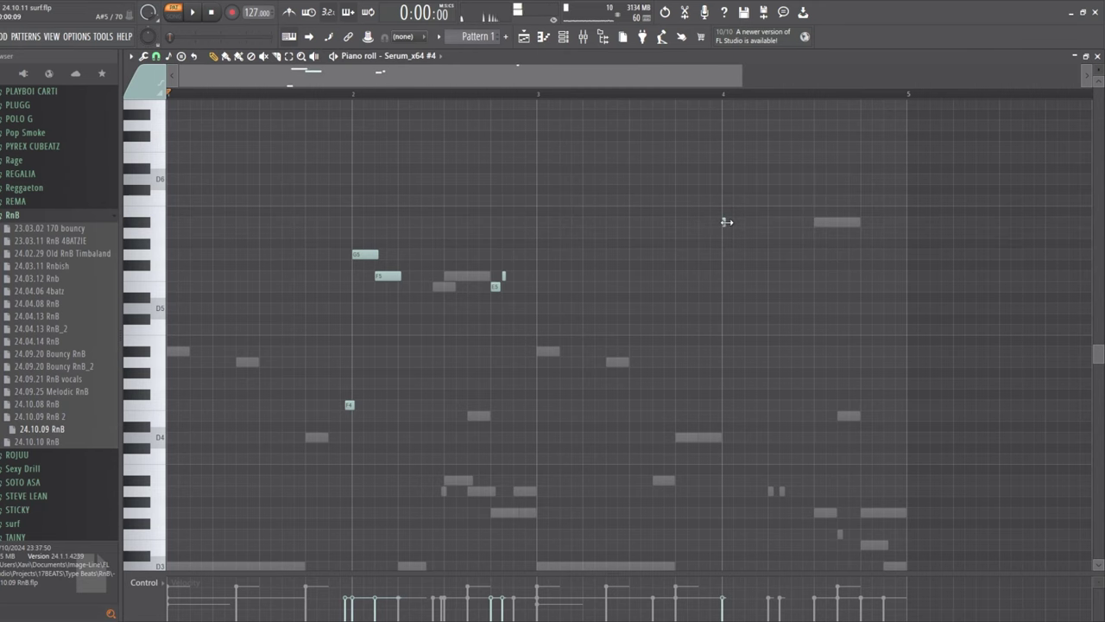
key(space)
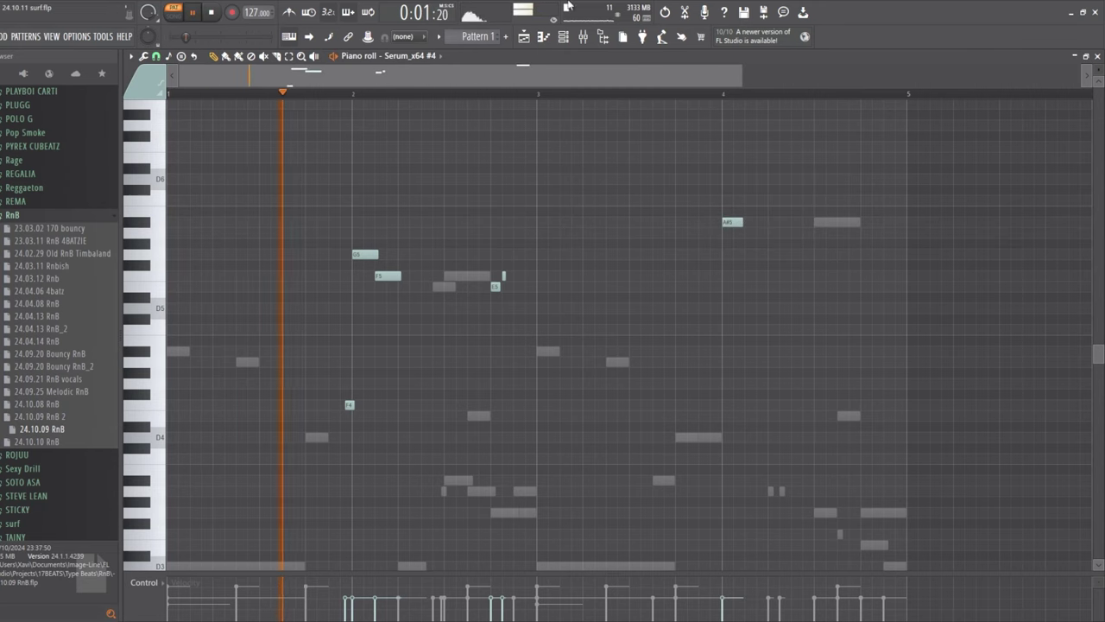
Audition UN_GLW_synth_chords_bad_signal on the fourth Serum channel and switch the channel to UN_GLW_synth_brass_hybrid_epic
key(F6)
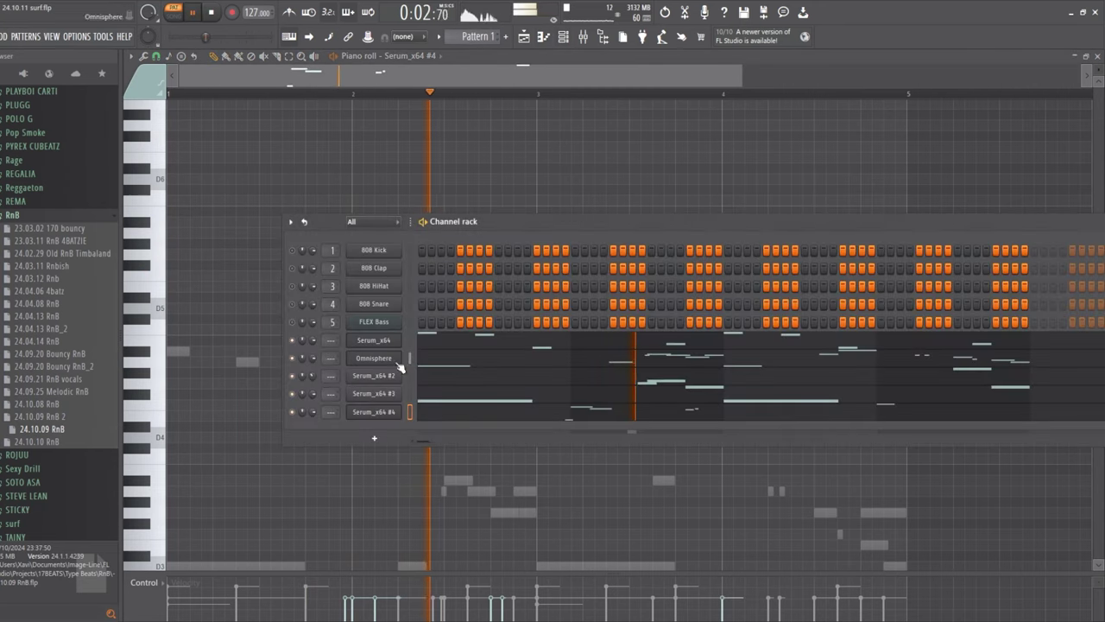
click(376, 414)
click(570, 147)
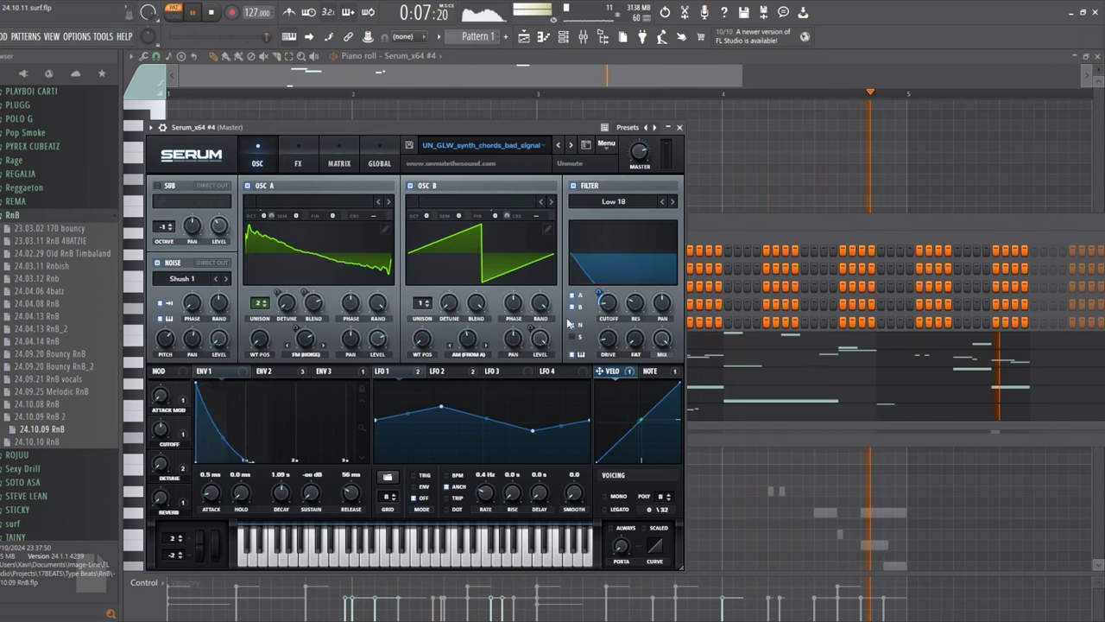
click(557, 147)
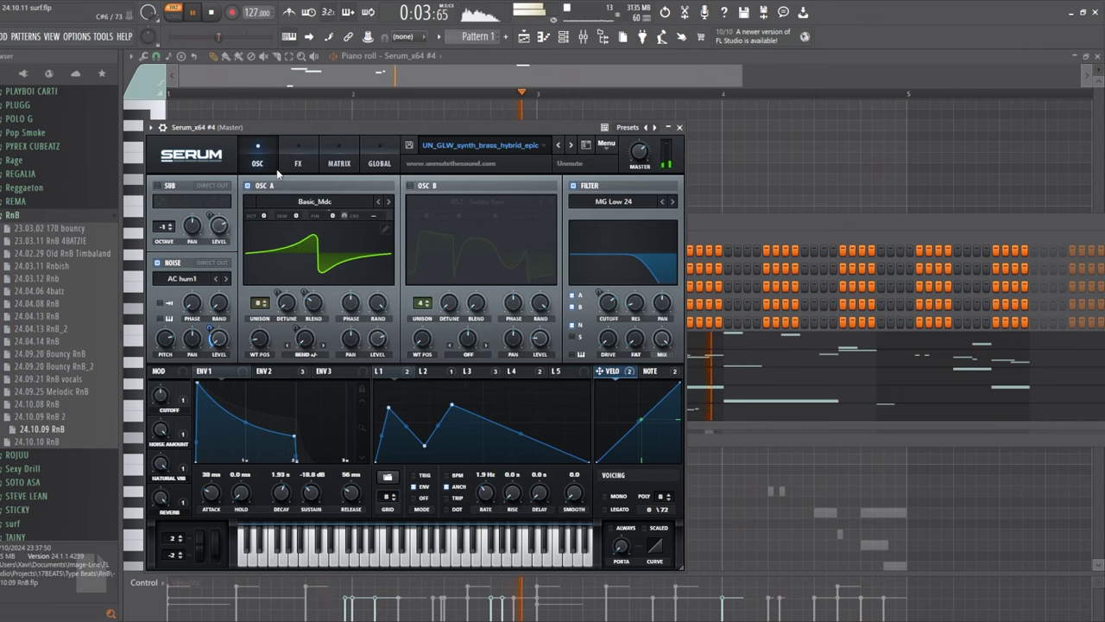
Add an A5 half a beat before bar 4 and a very short A5 half a beat into it, and shorten the A#5
click(623, 80)
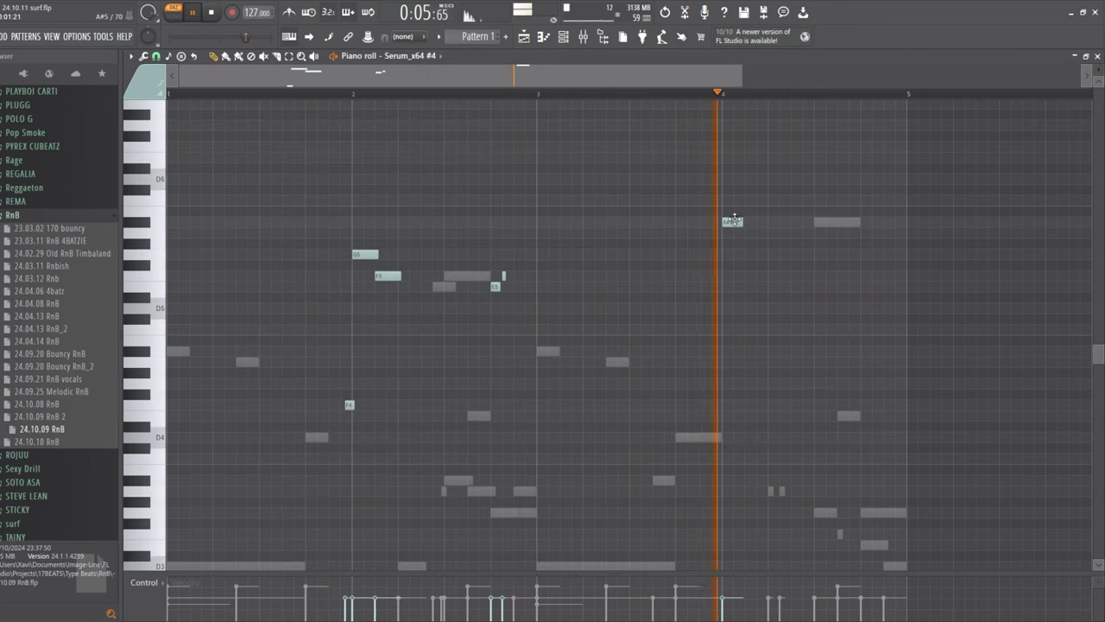
click(704, 232)
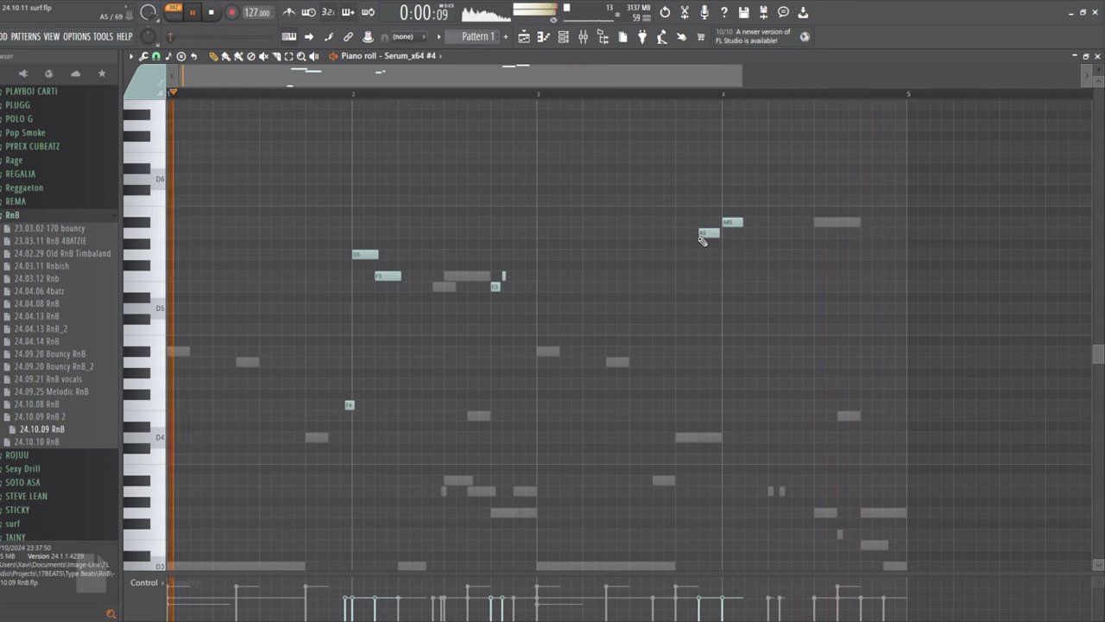
click(748, 233)
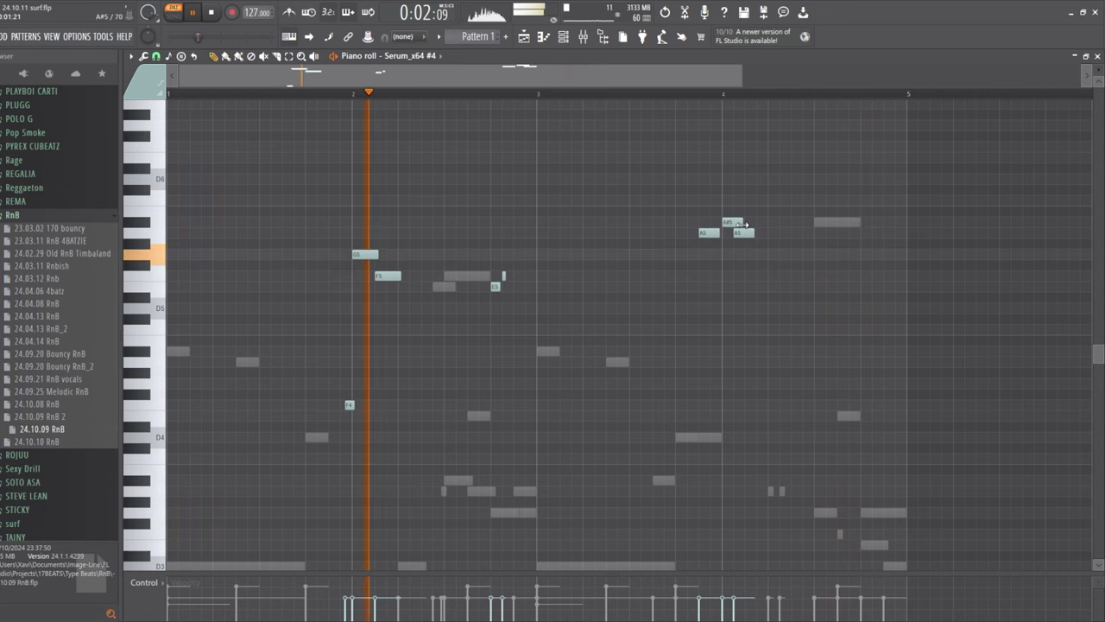
drag(749, 233, 766, 232)
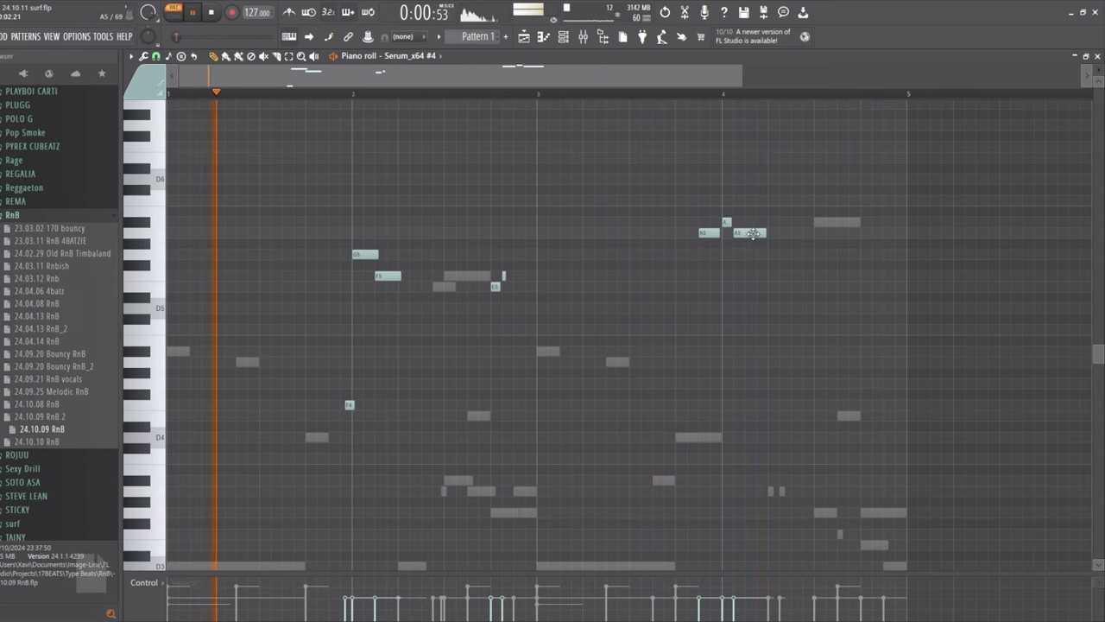
right_click(748, 232)
click(748, 232)
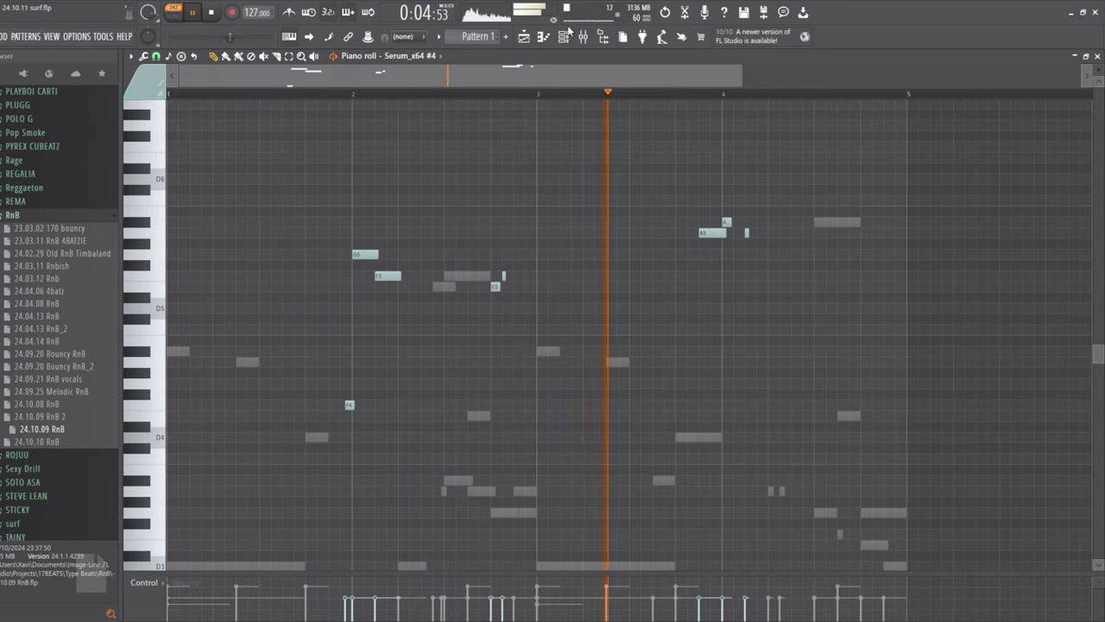
In the first Serum channel's PLUCK - PLUCKY effects, set the delay's right time to 1/16 and its mode to Ping-Pong
key(F9)
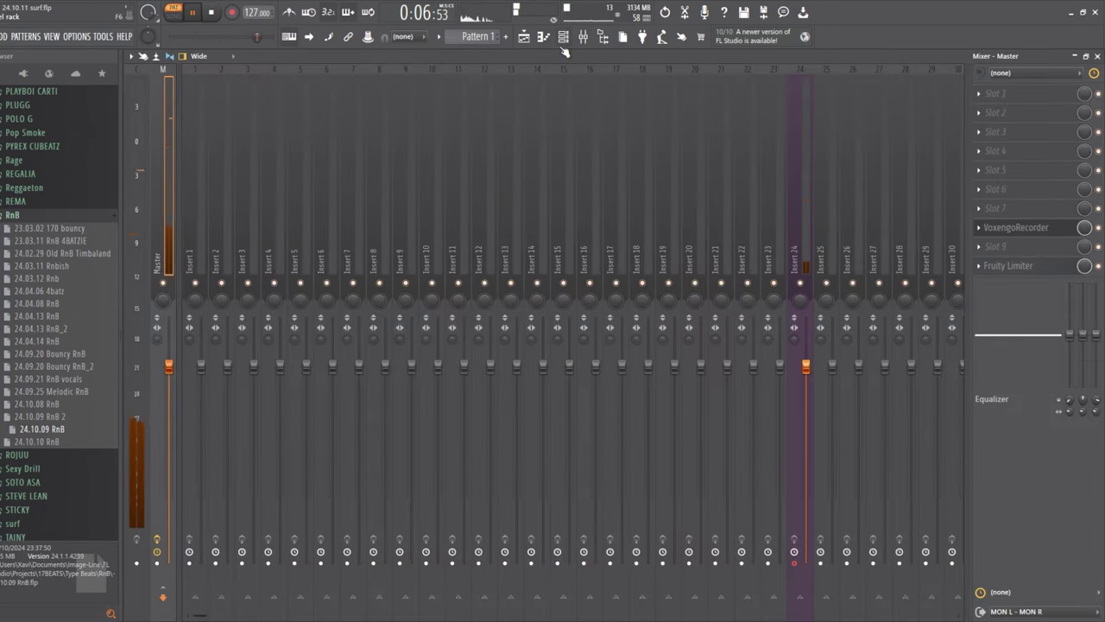
key(F6)
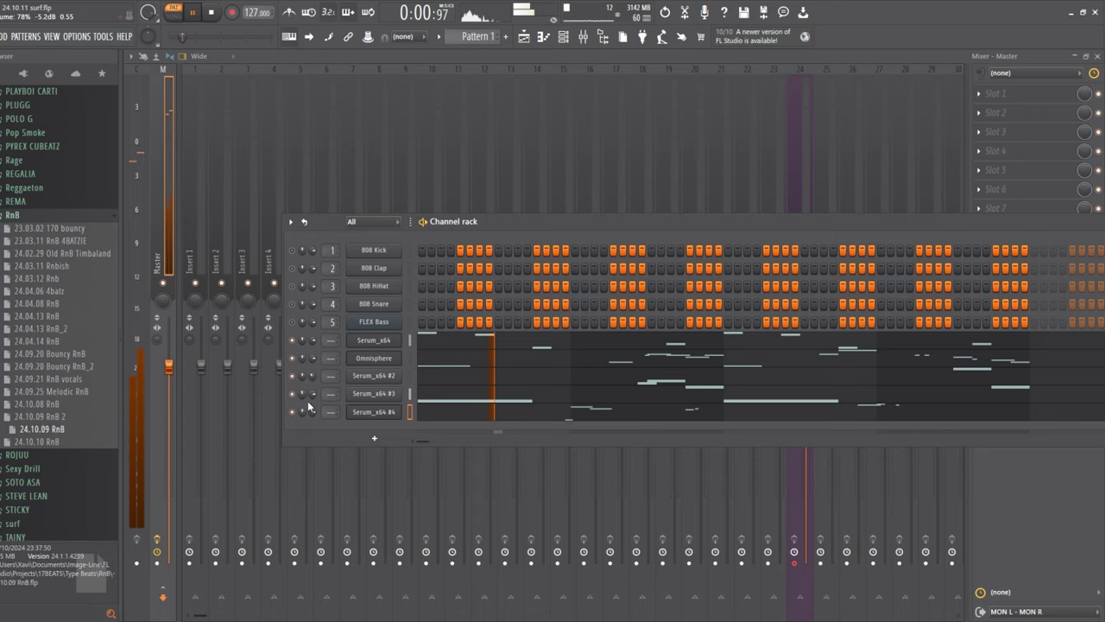
click(361, 339)
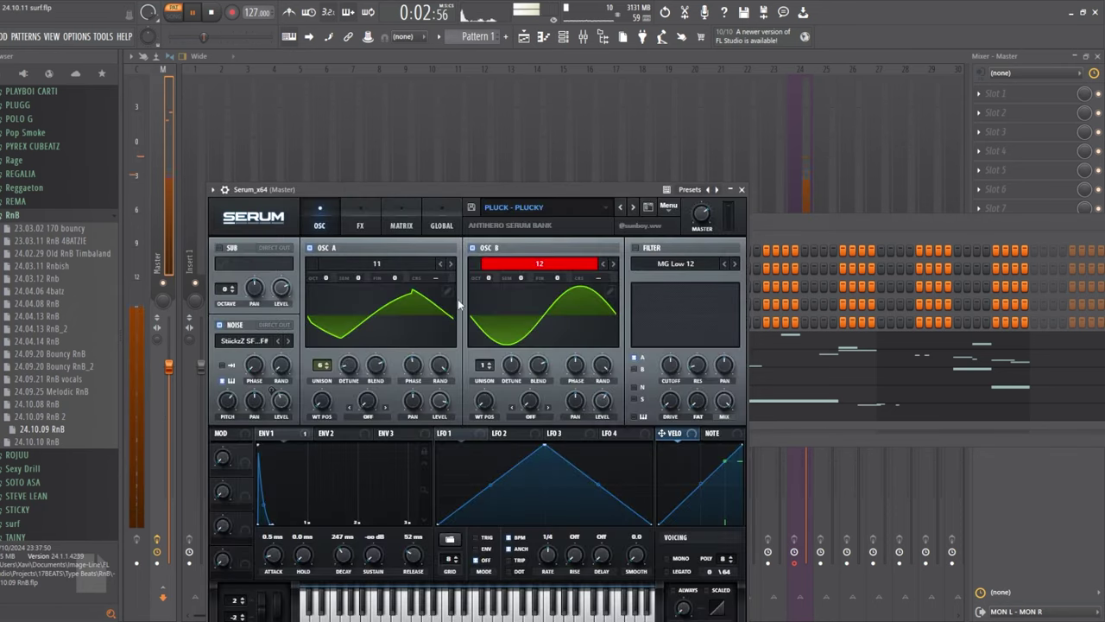
click(360, 225)
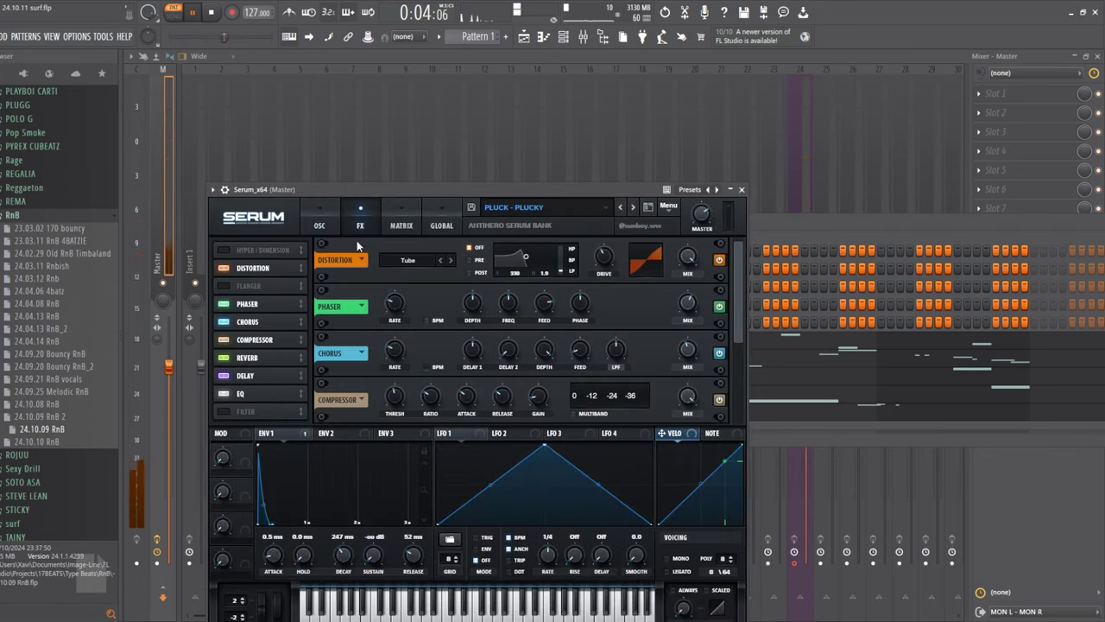
click(251, 363)
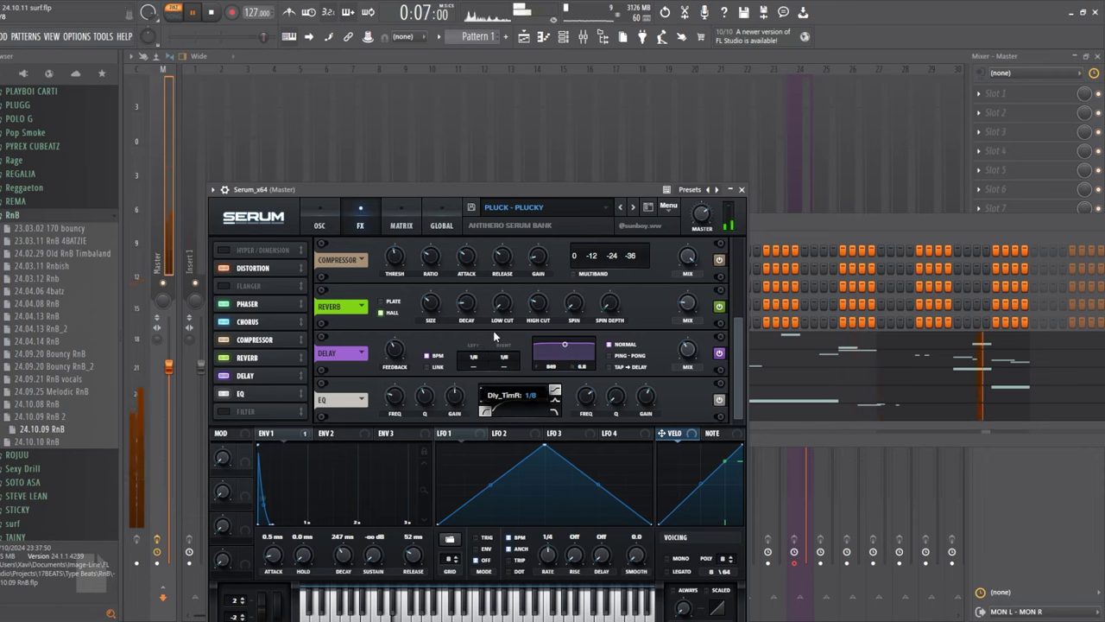
drag(495, 336, 514, 368)
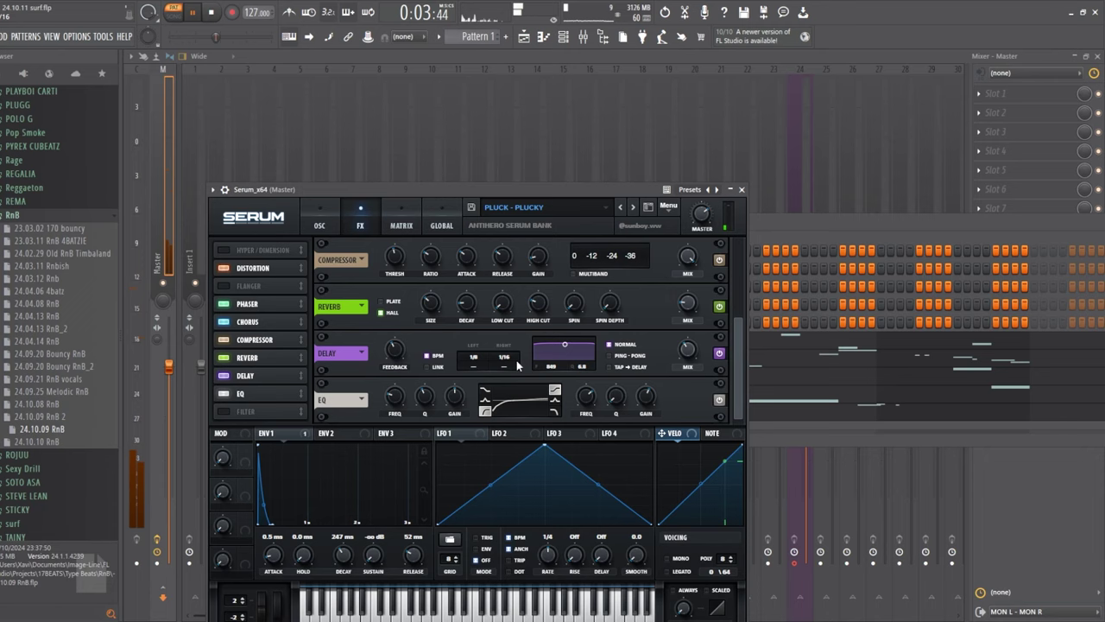
click(618, 361)
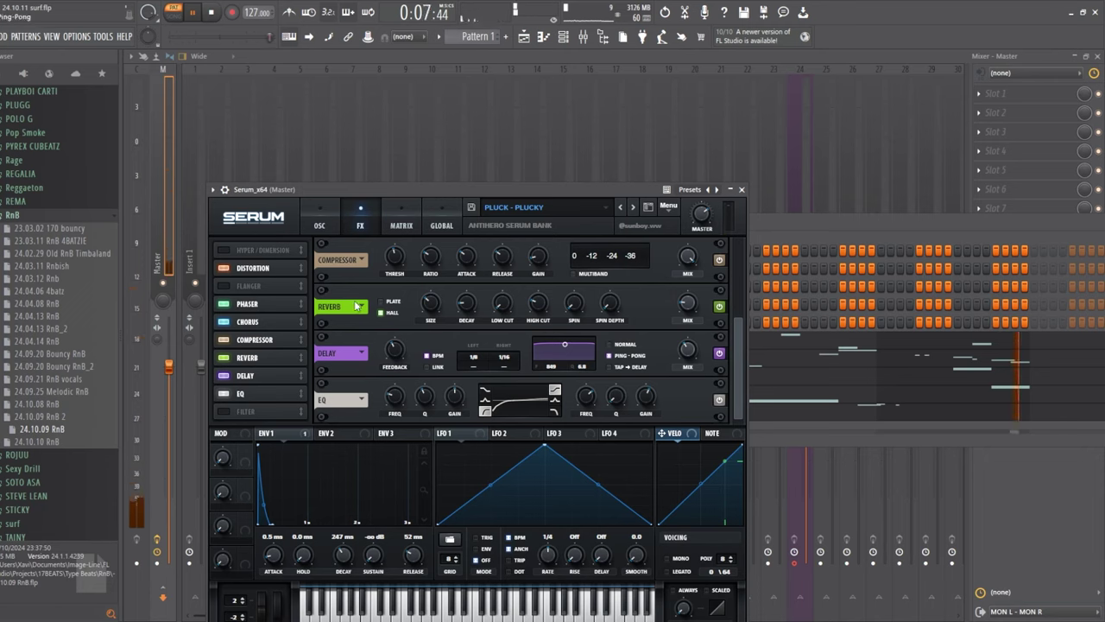
Set the pluck's reverb mix to 32% and unmute the Omnisphere and other Serum channels
scroll(666, 320, up, 2)
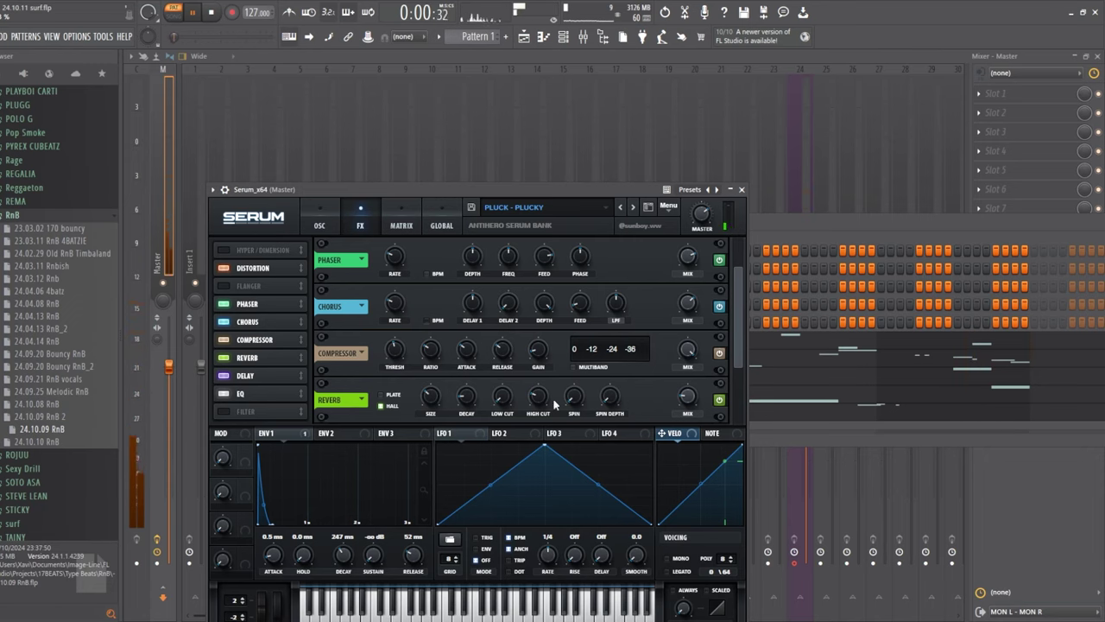
drag(694, 399, 690, 380)
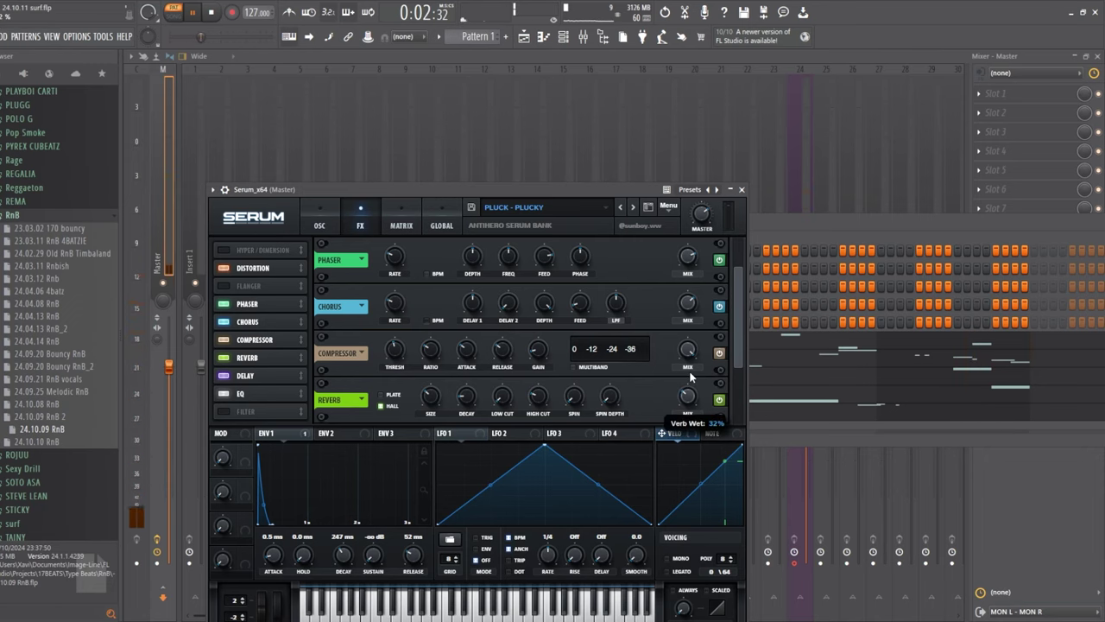
key(F6)
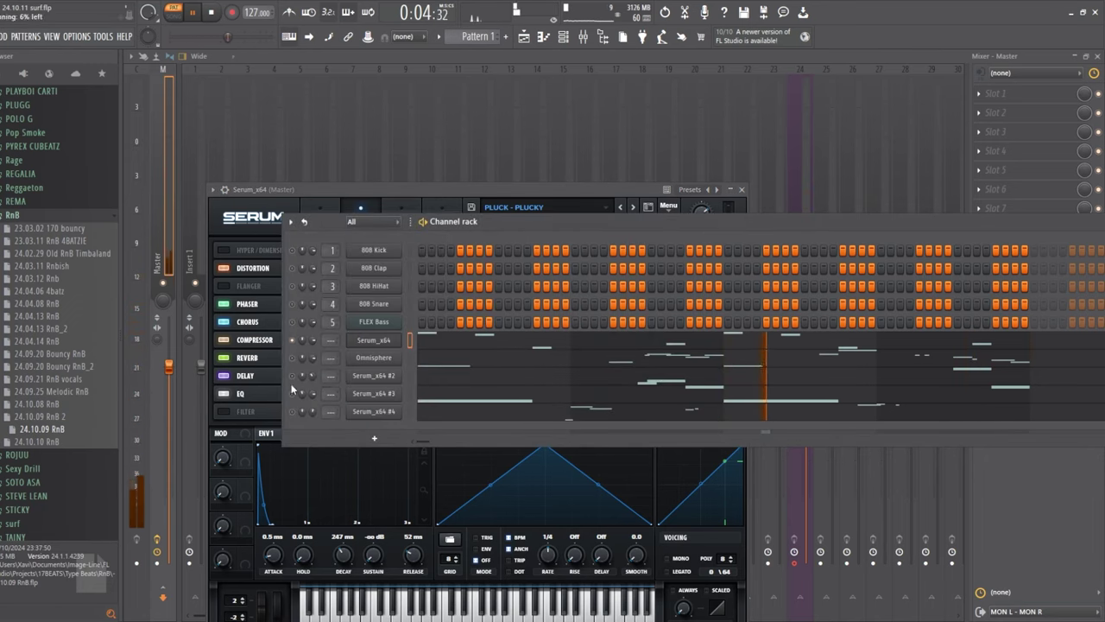
click(295, 393)
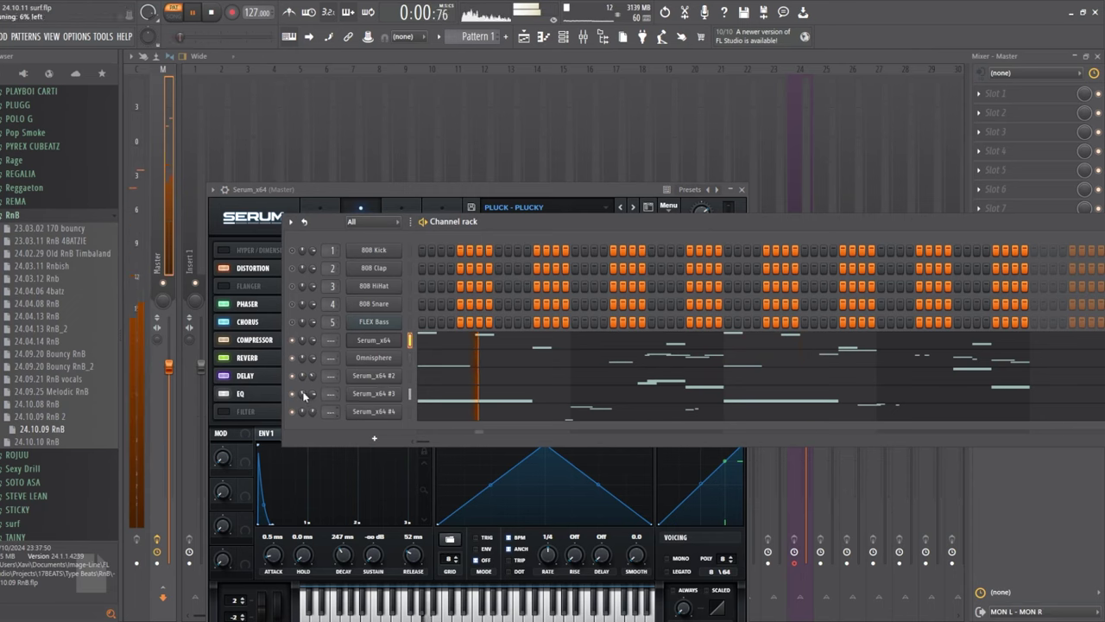
Enable the delay in the effects of the fourth Serum channel's UN_GLW_synth_brass_hybrid_epic patch
click(364, 410)
click(310, 163)
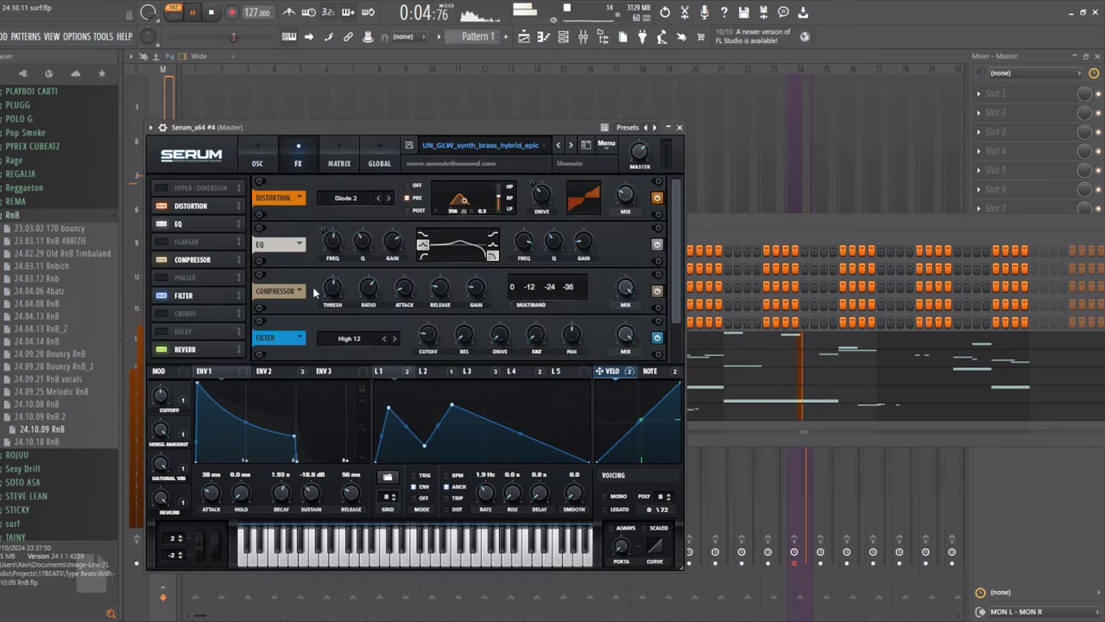
click(189, 331)
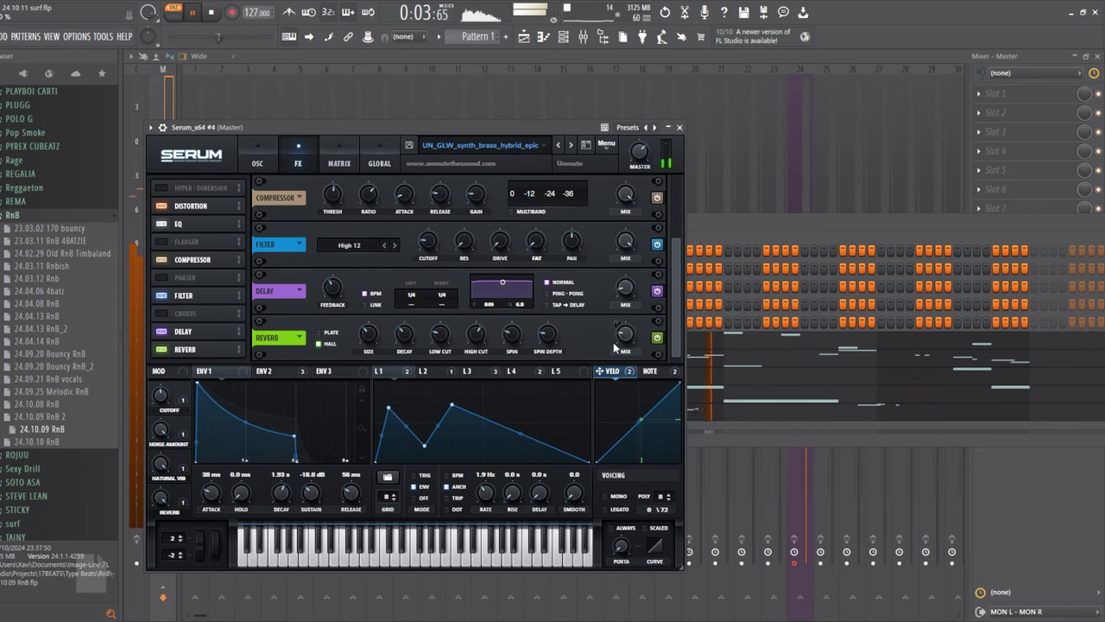
mouse_move(626, 345)
Lower the filter cutoff of the fourth Serum channel's brass patch to about 173 Hz and close the plugin
click(259, 156)
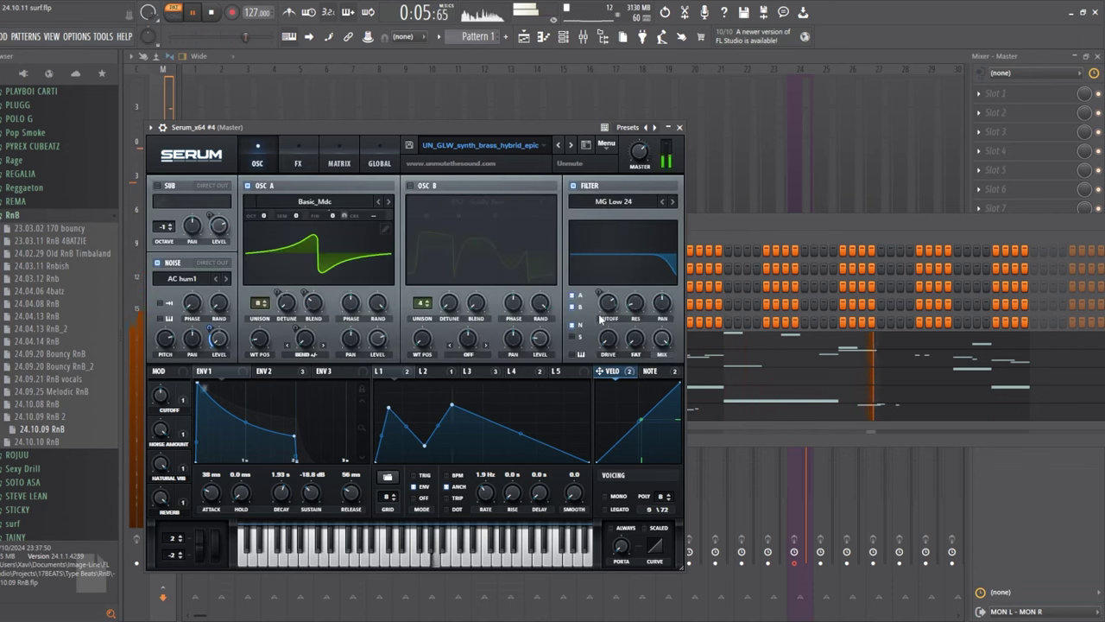
drag(601, 319, 614, 341)
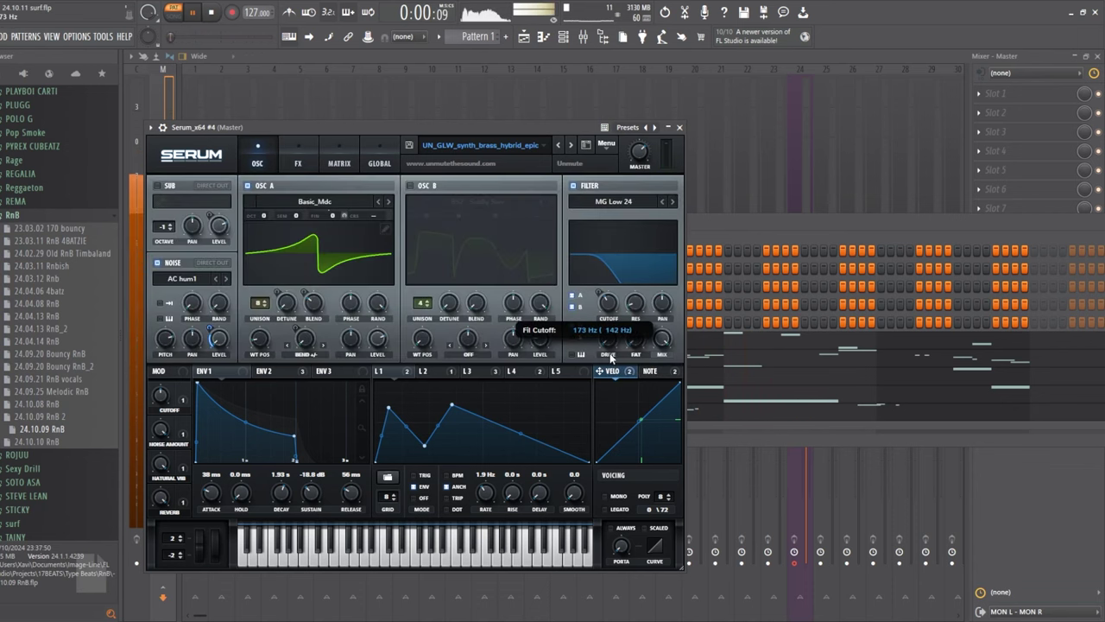
click(679, 128)
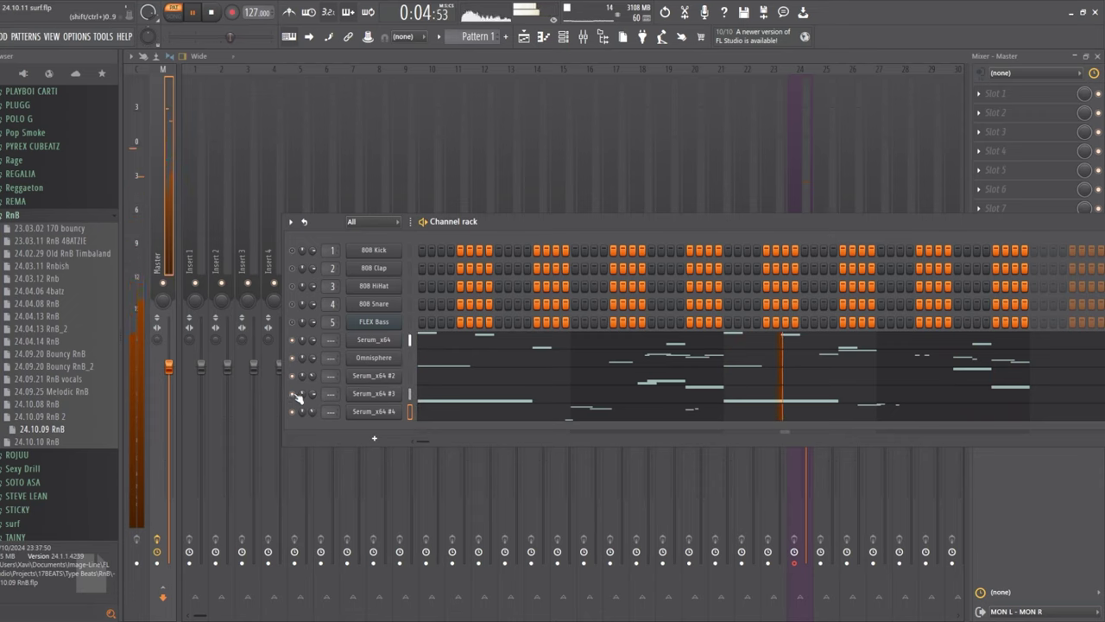
Check the third Serum channel's LD - Brass Tax patch and the effect mix levels of LD - Futuro on the second Serum channel
click(365, 394)
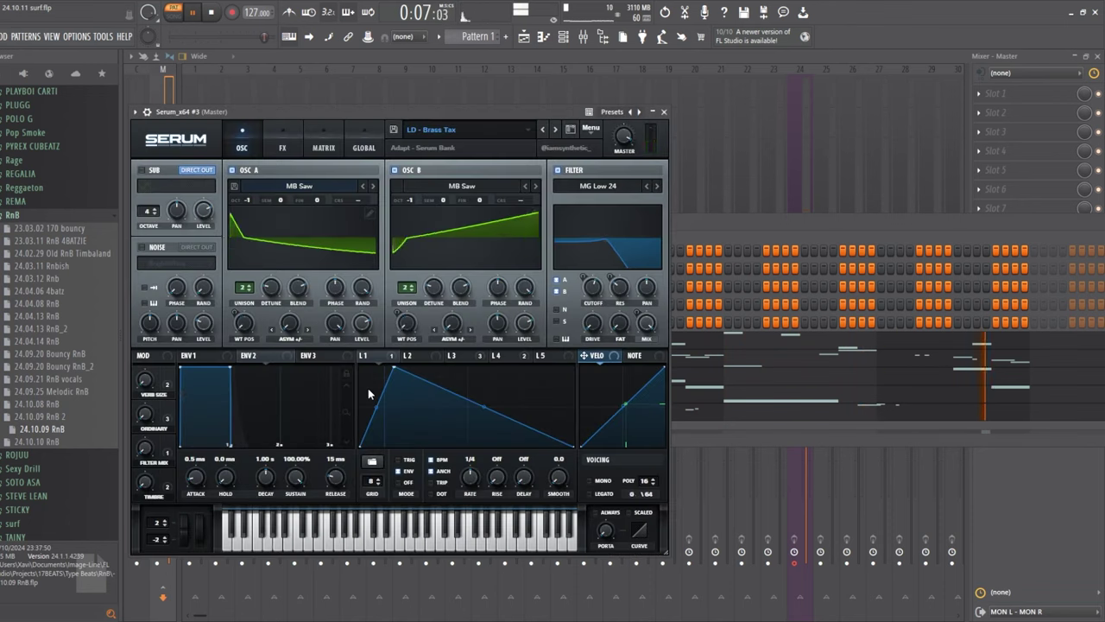
click(665, 113)
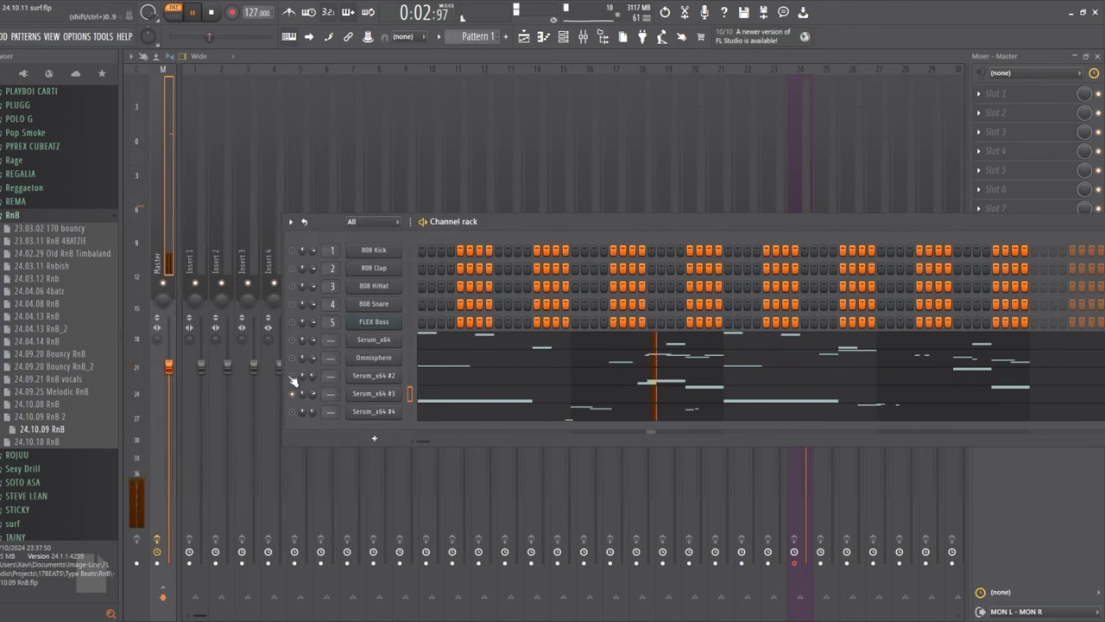
click(361, 376)
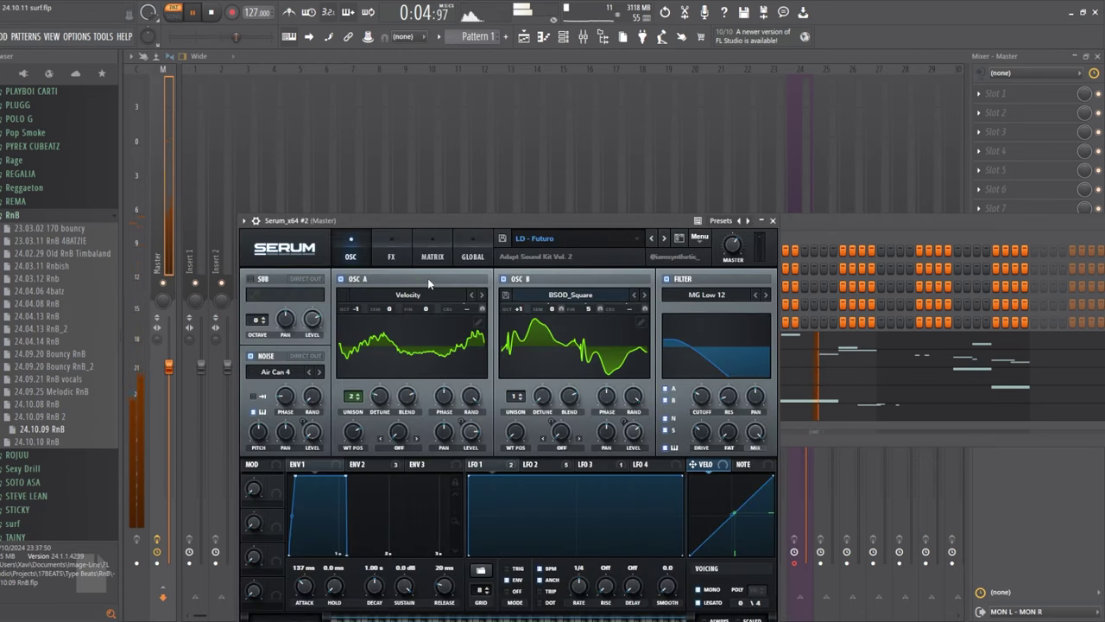
click(391, 256)
mouse_move(719, 429)
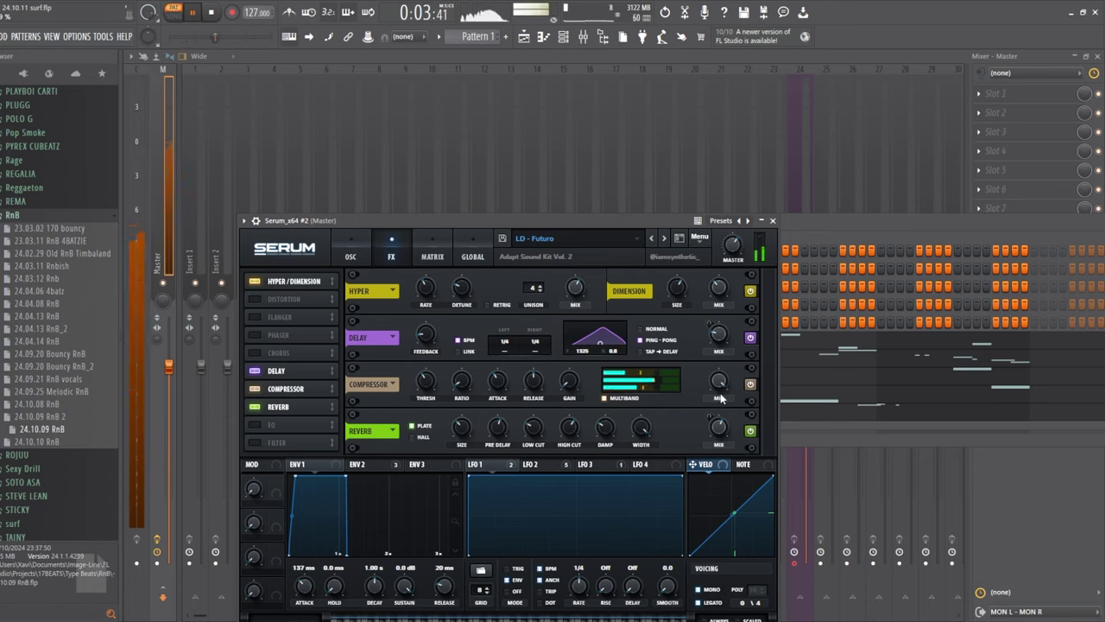
mouse_move(714, 323)
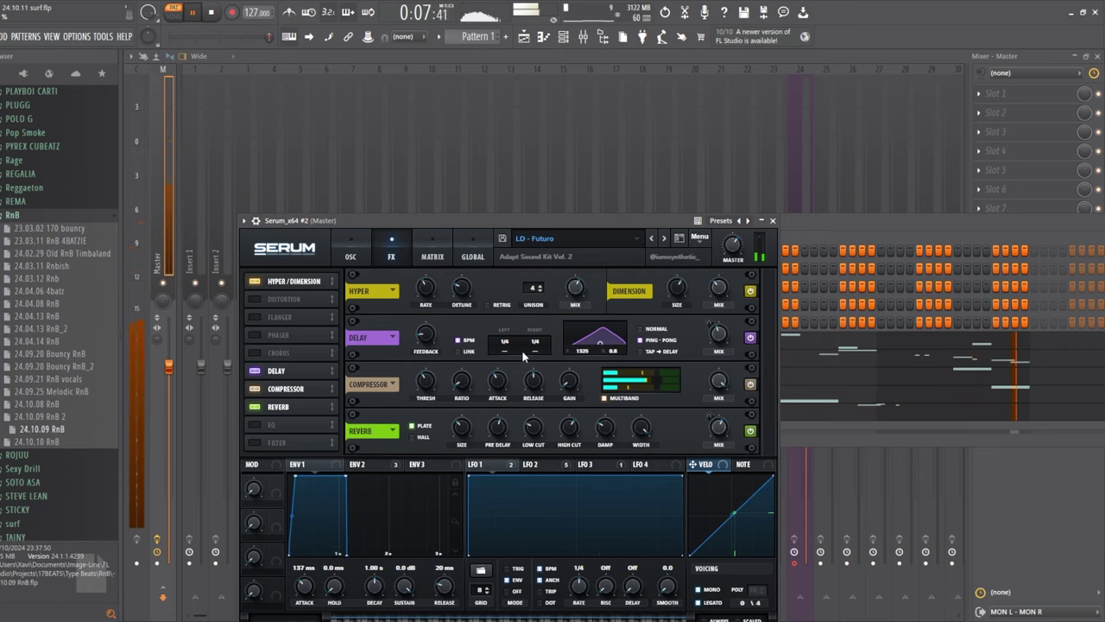
mouse_move(722, 287)
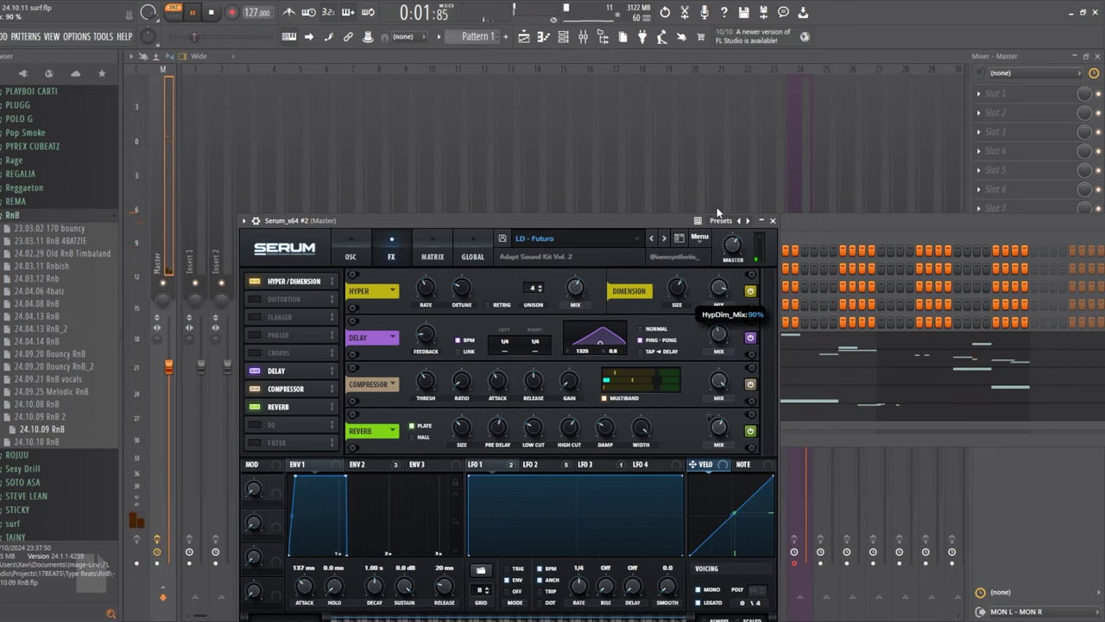
click(764, 222)
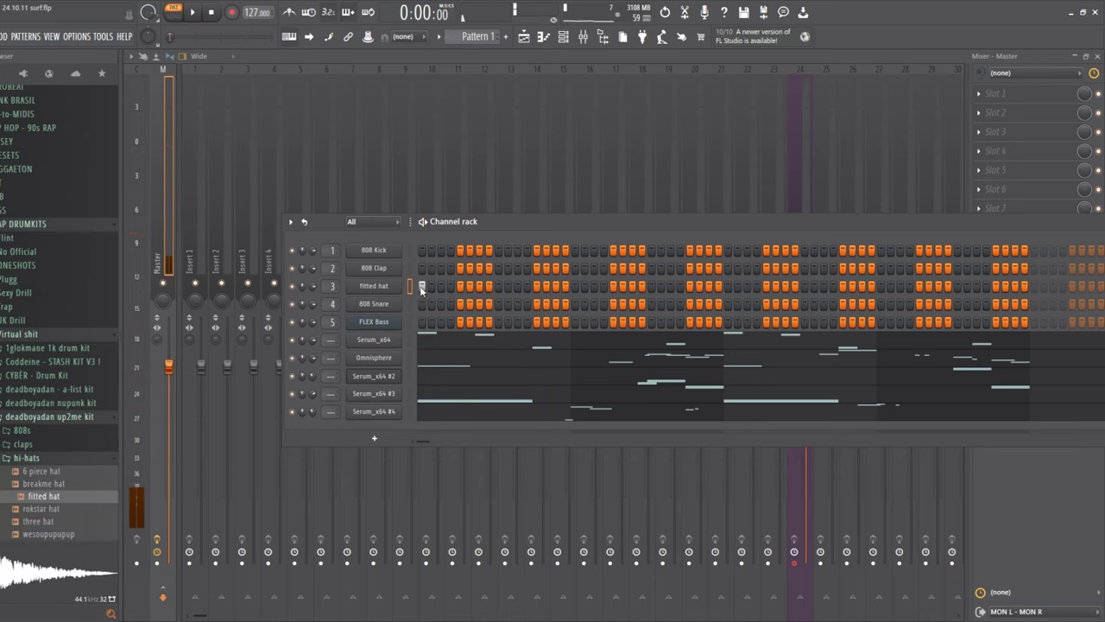
Set the fitted hat's opening hits to steps 1, 4, 6 and 7 while listening to the pattern
key(space)
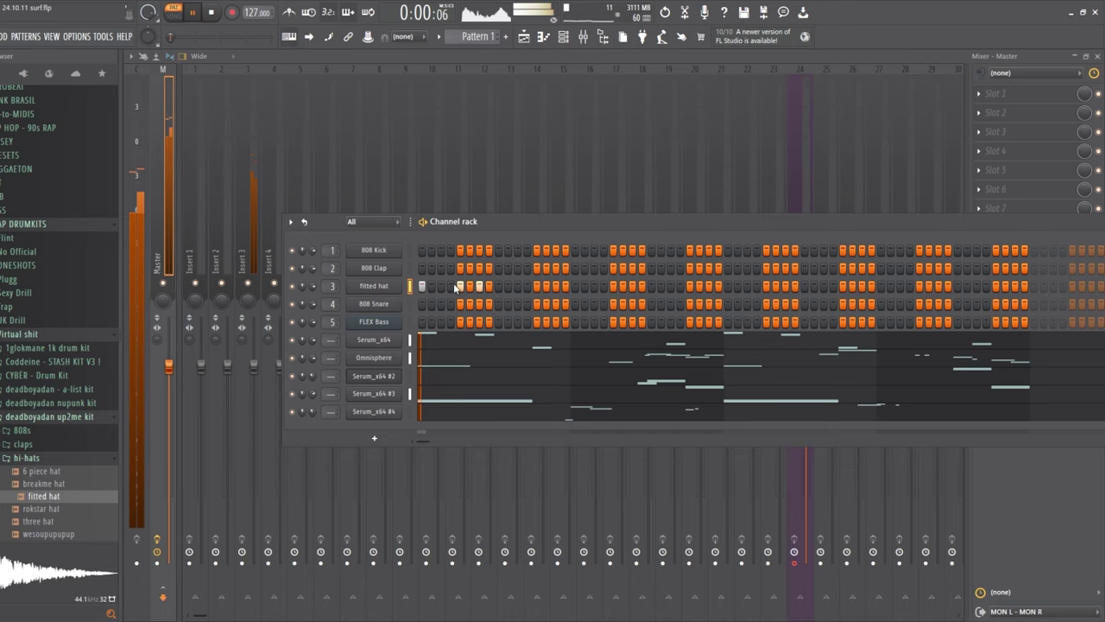
click(450, 286)
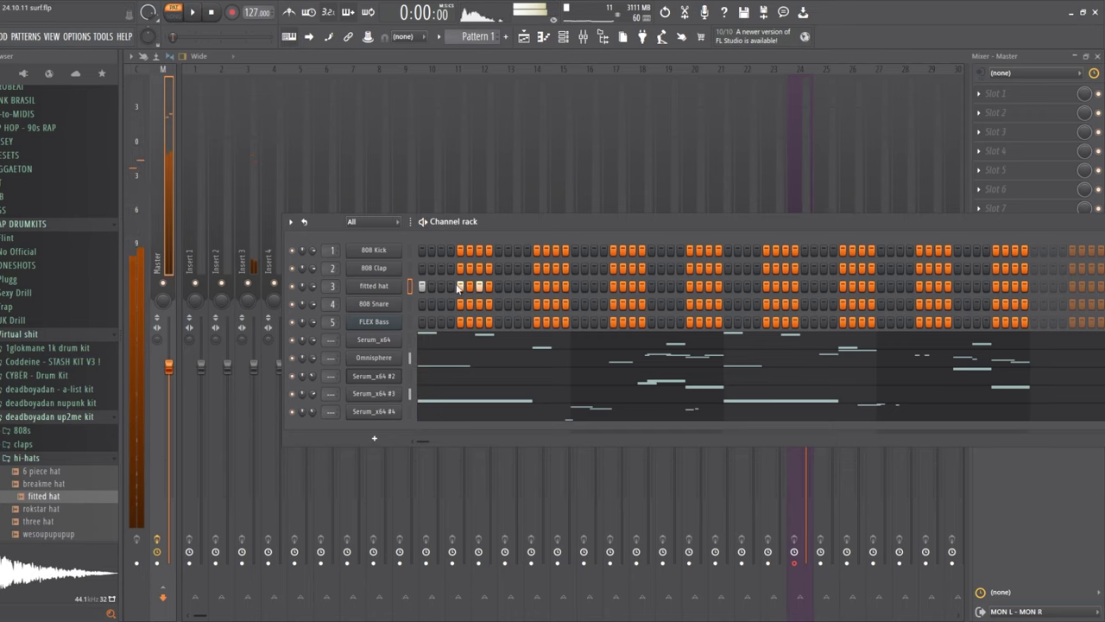
key(space)
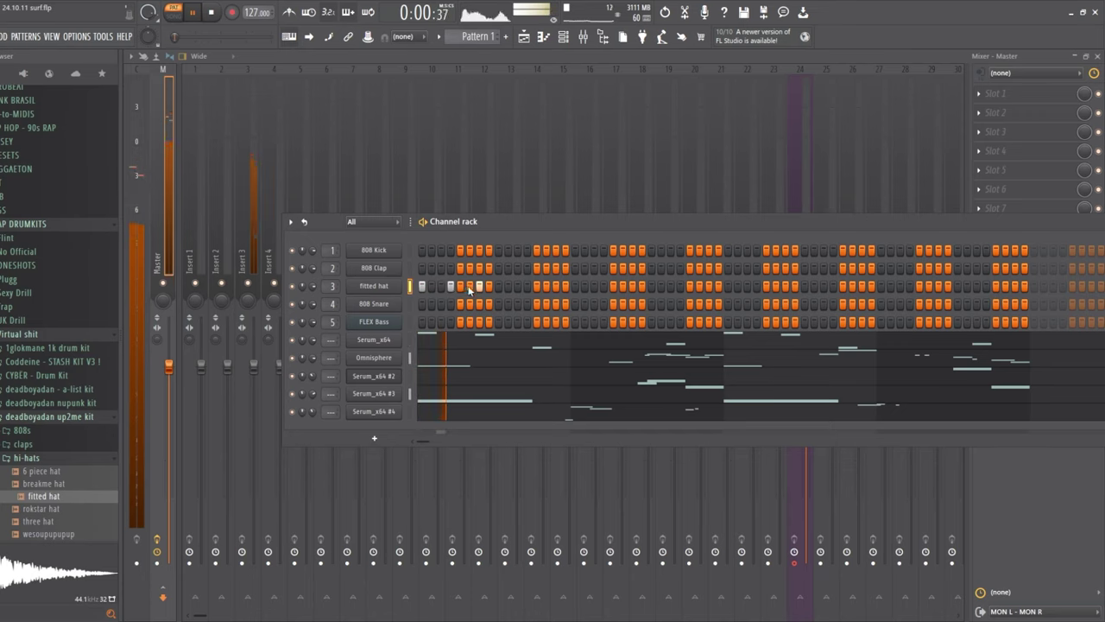
Replace the 808 Snare with slip snare and place hits on steps 9, 25, 41 and 57
key(space)
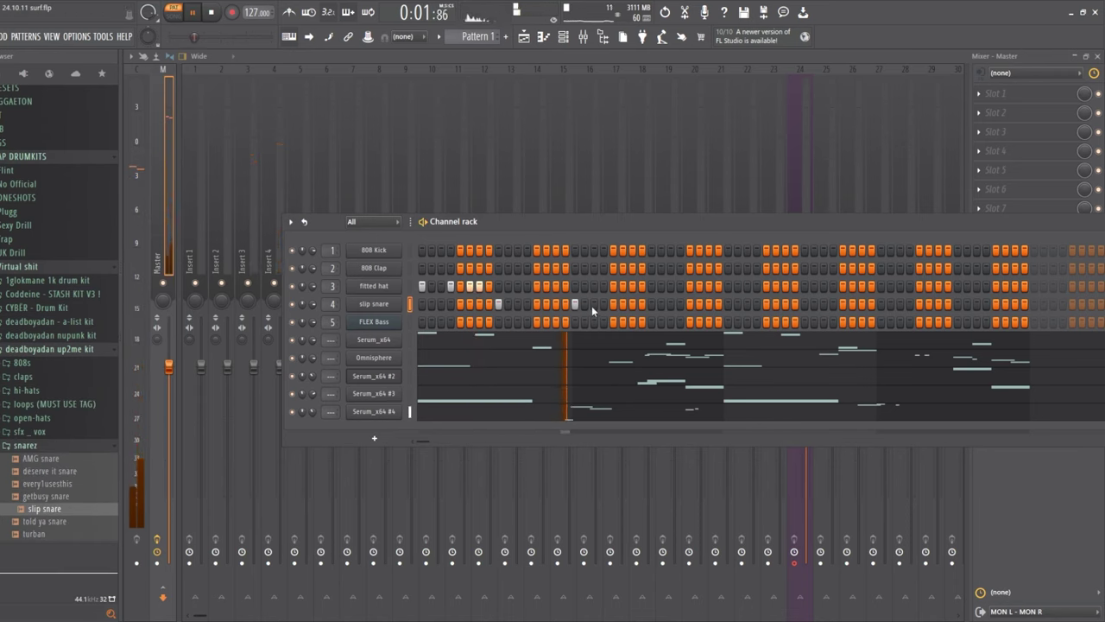
key(space)
key(space)
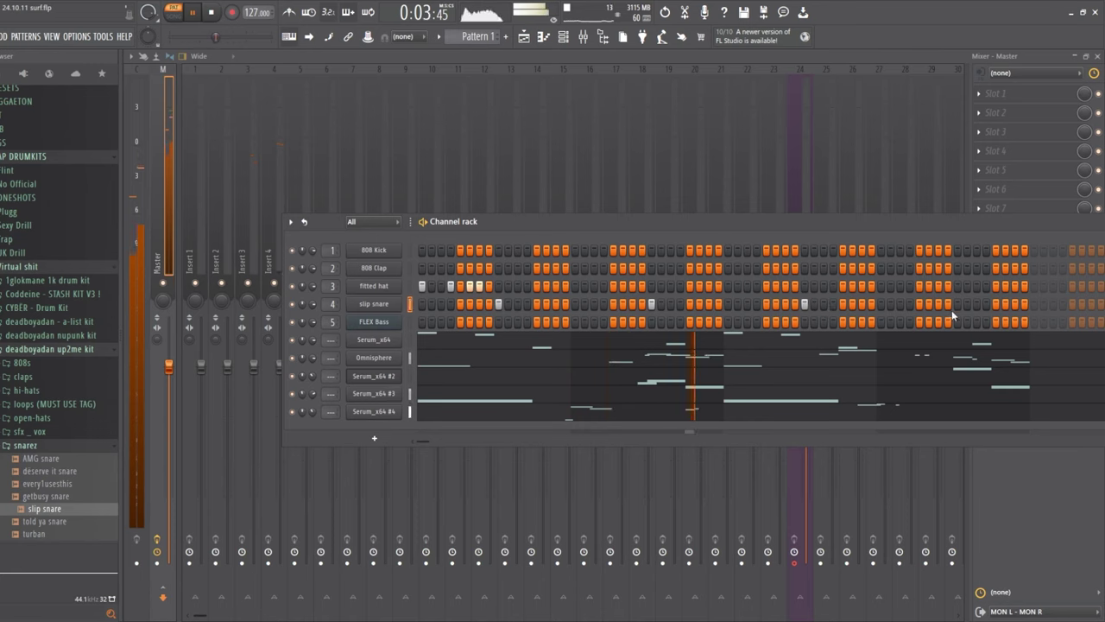
key(space)
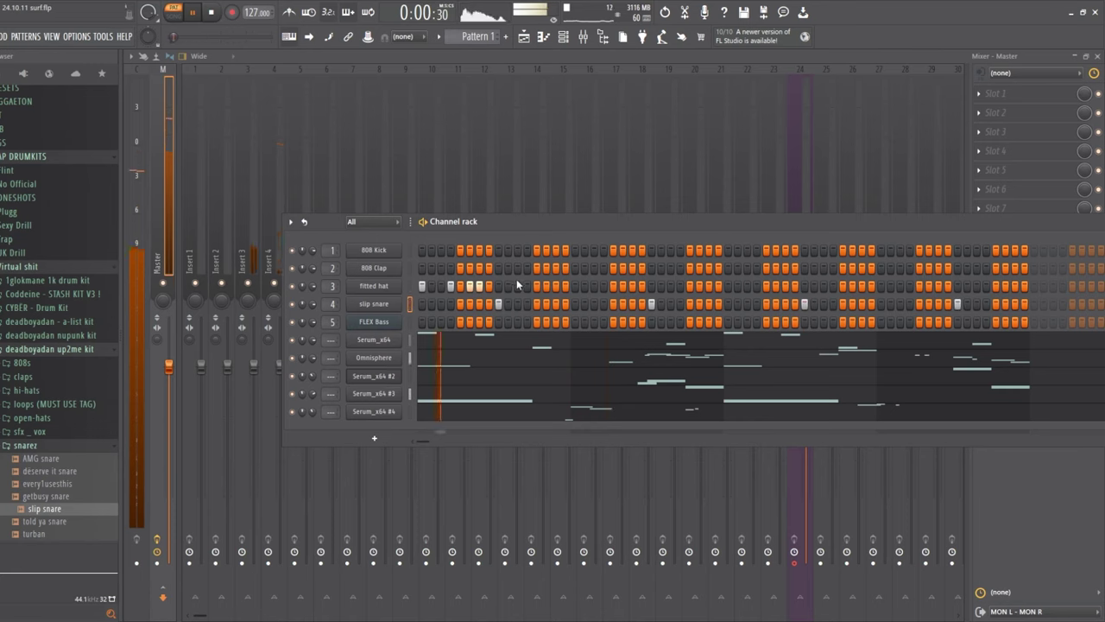
Extend the fitted hat pattern with hits on steps 15, 16, 17, 20, 23, 27, 28 and 31
key(space)
drag(556, 290, 572, 292)
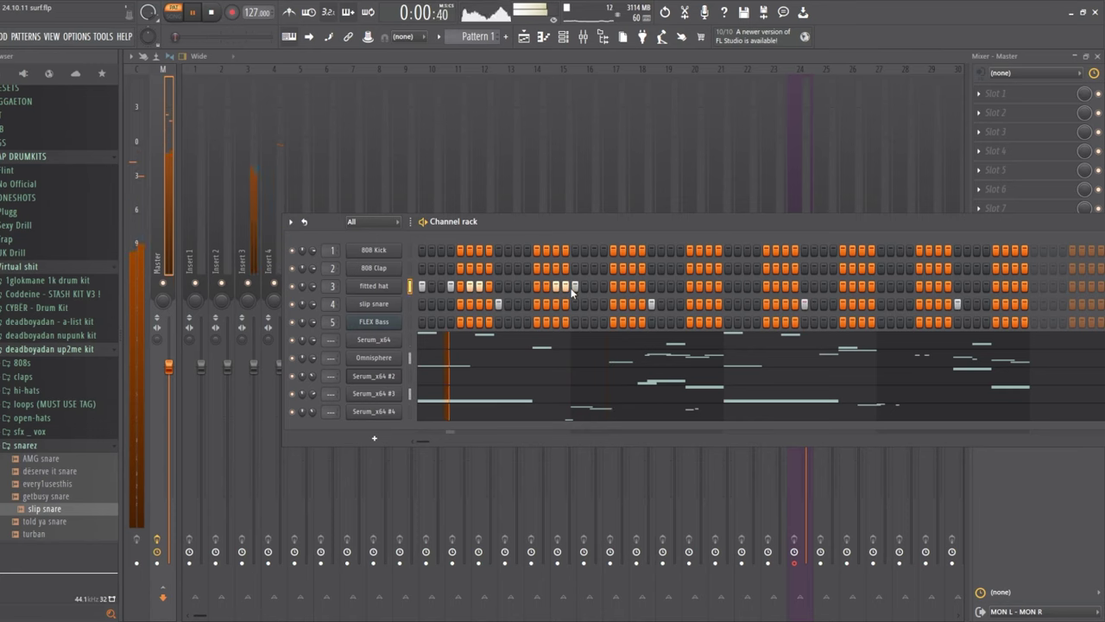
click(603, 285)
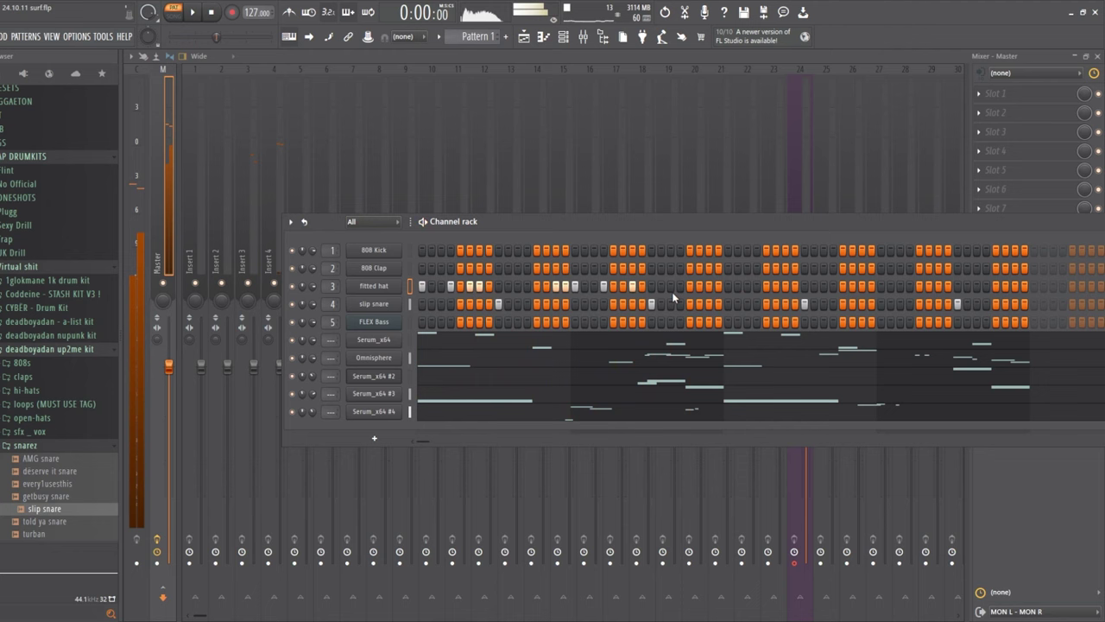
key(space)
Duplicate the fitted hat notes that follow the opening hit so the copies start at bar 3
key(F7)
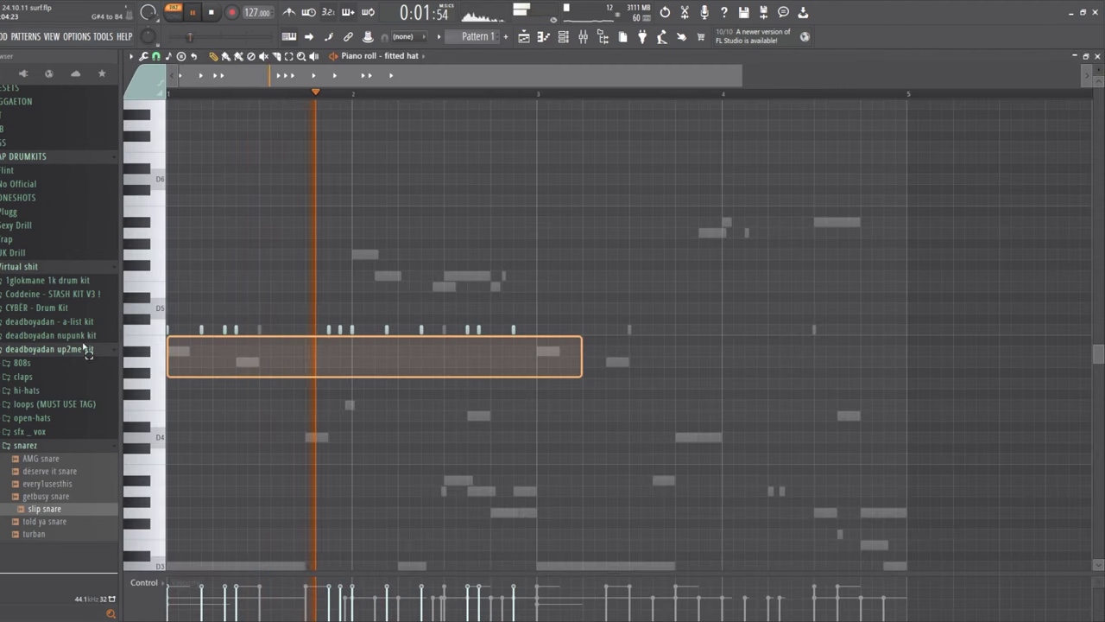
drag(164, 324, 679, 335)
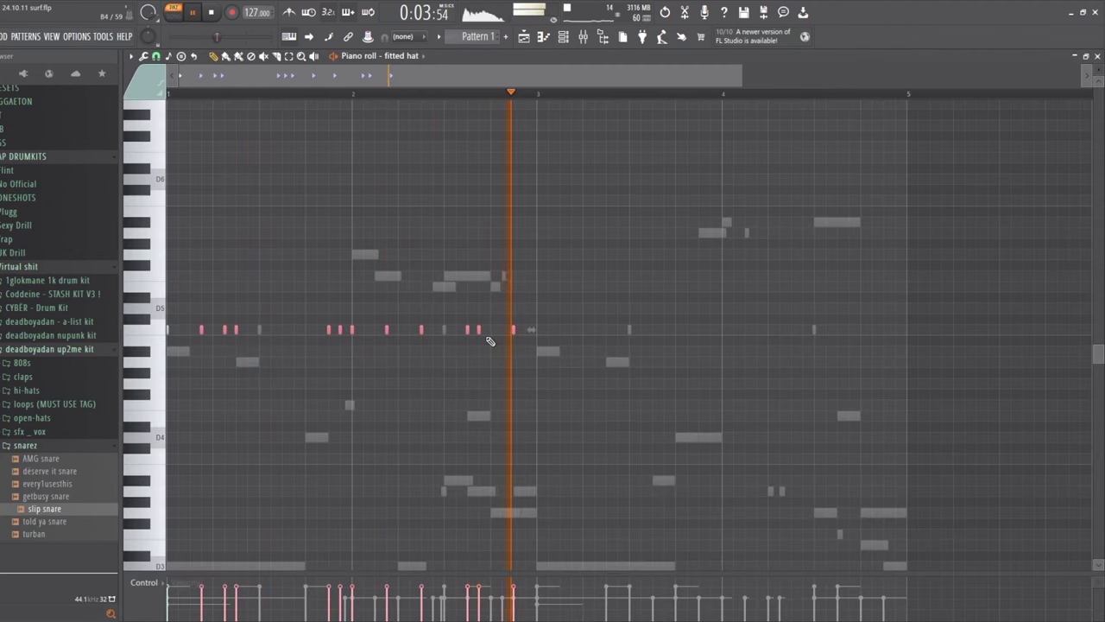
drag(478, 330, 813, 330)
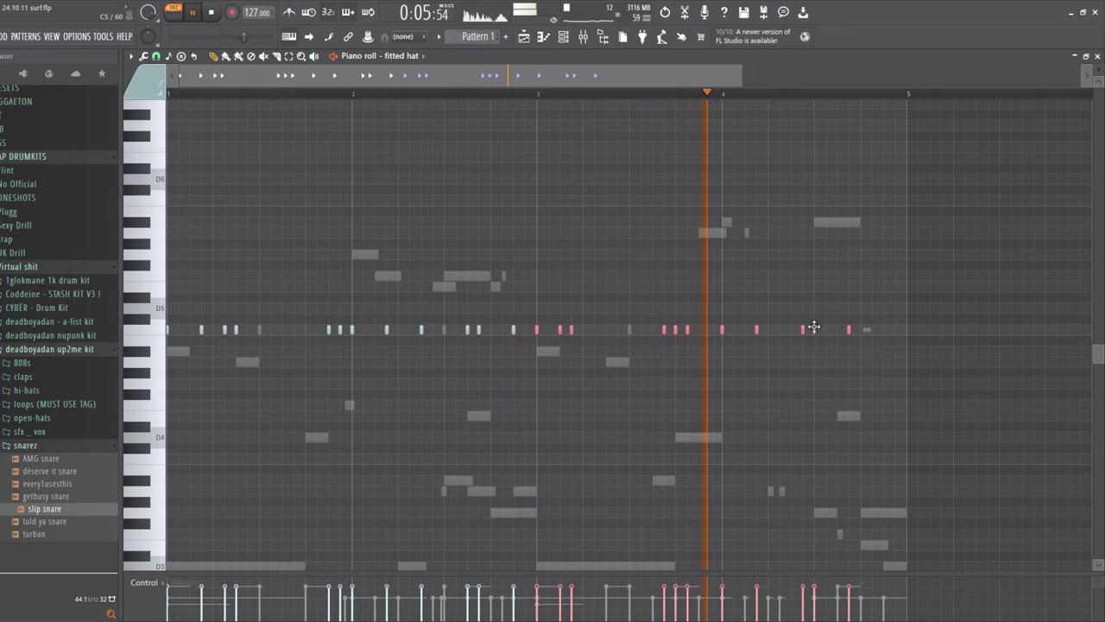
key(F6)
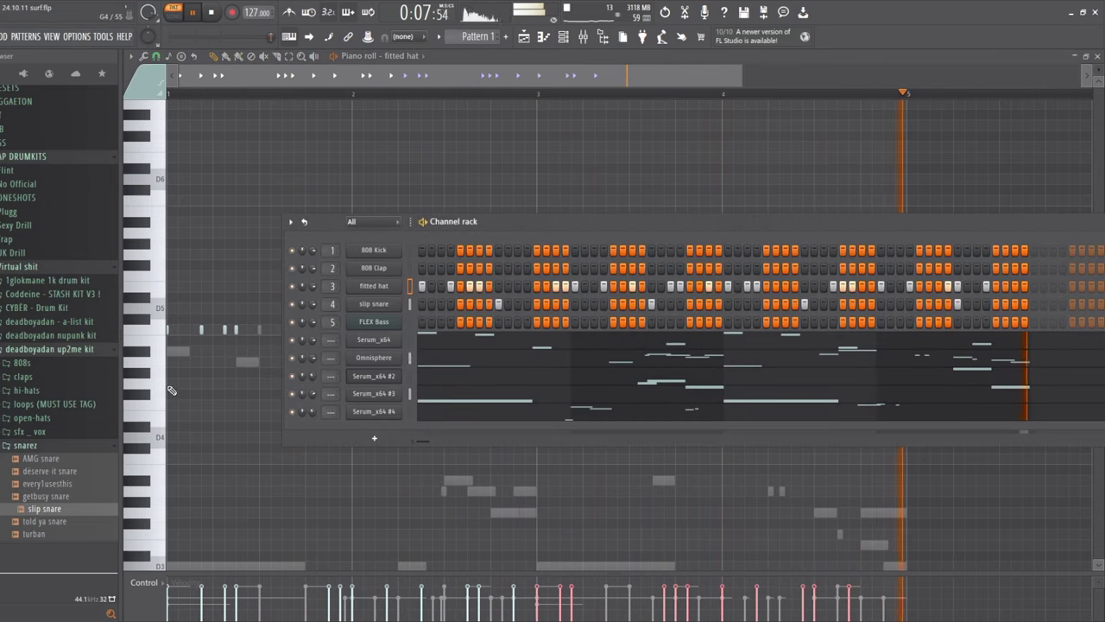
Replace slip snare with AMG snare and shorten its sample length in the sampler
drag(75, 463, 375, 311)
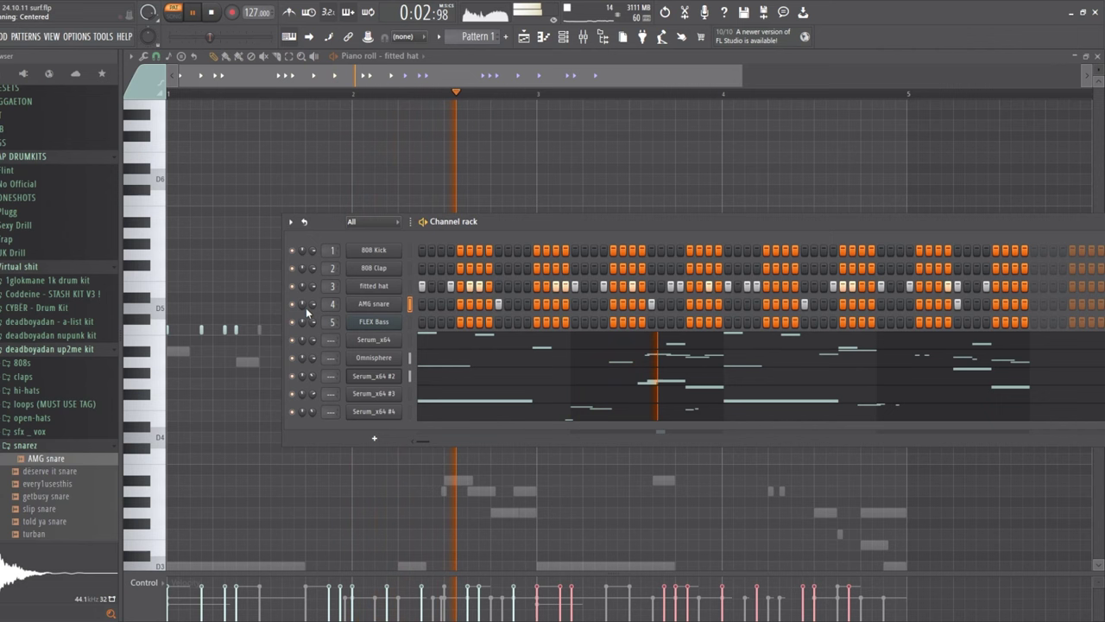
click(374, 304)
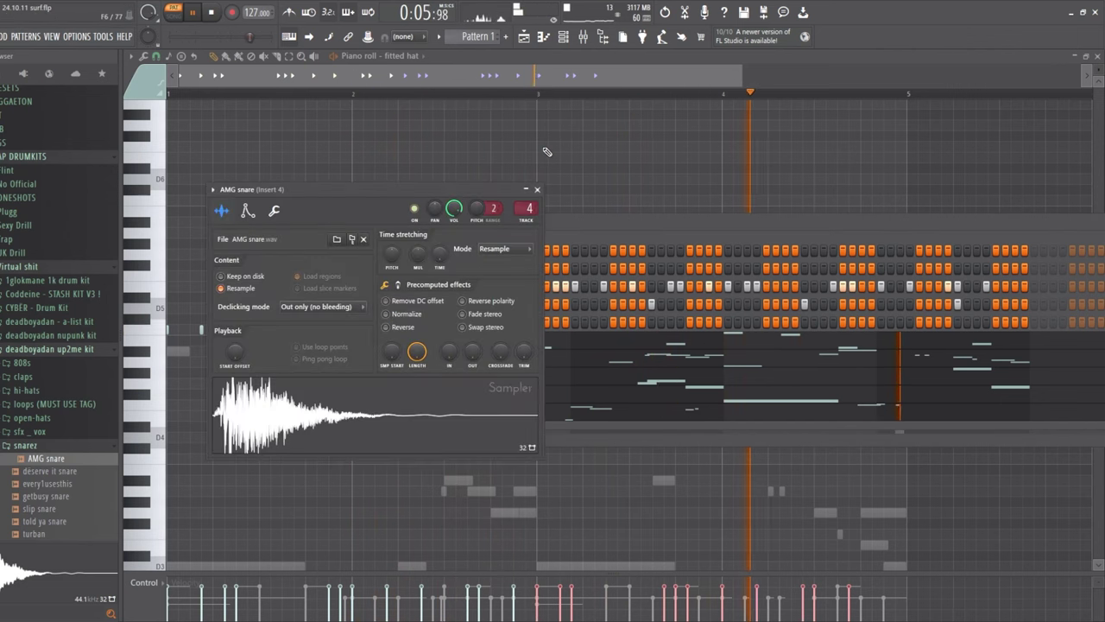
mouse_move(391, 351)
mouse_down()
mouse_move(391, 328)
mouse_move(412, 376)
mouse_move(395, 364)
mouse_up()
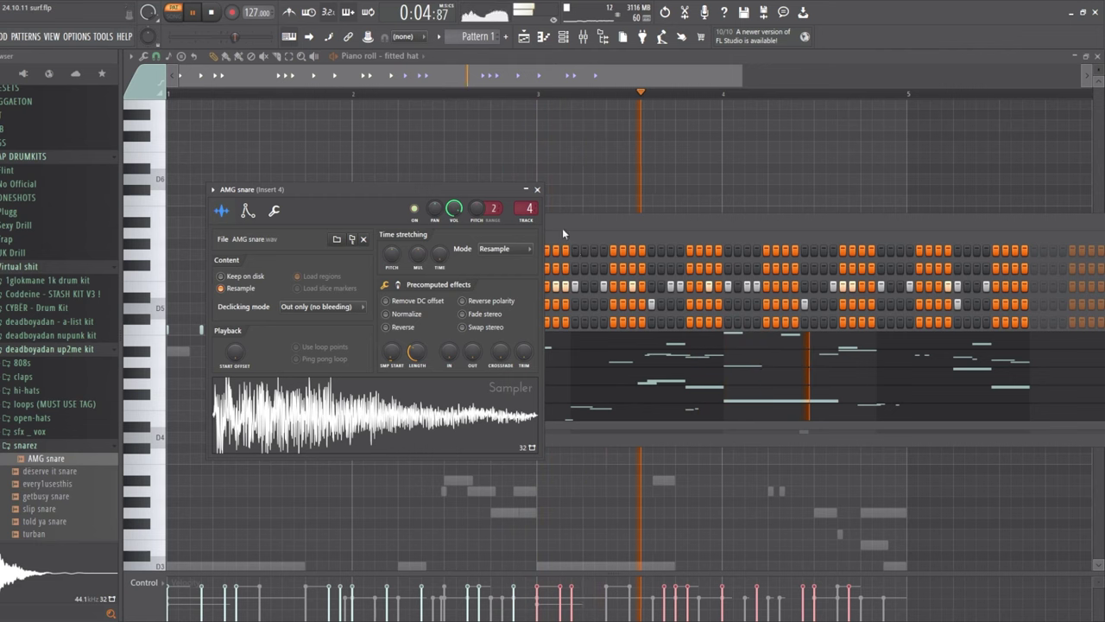
click(537, 190)
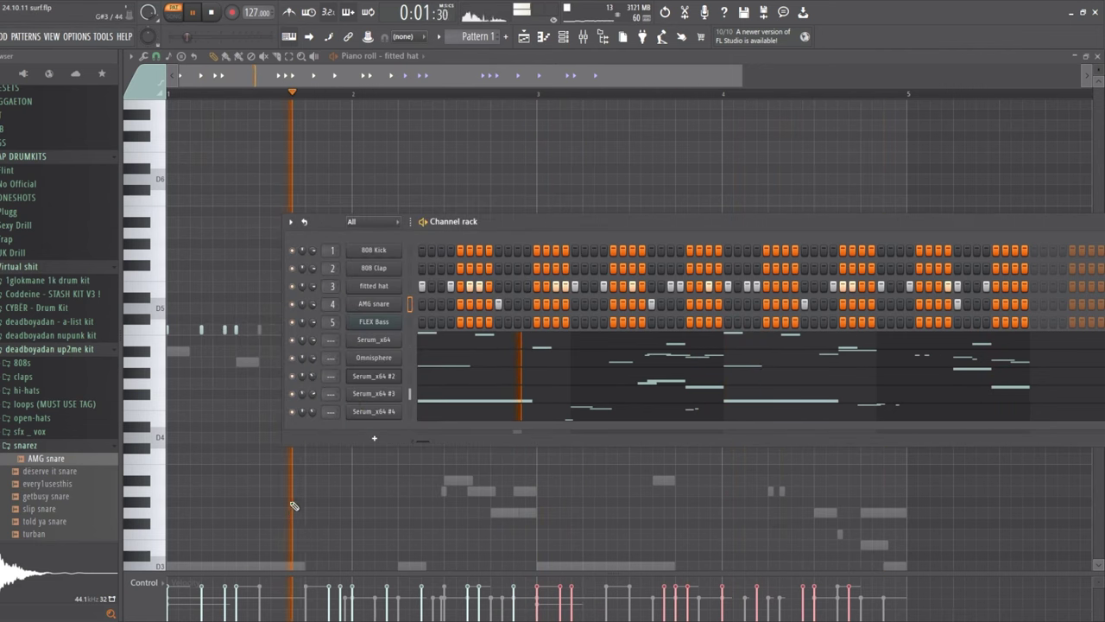
Mute the second Serum channel and check the Clean Fender - Full Range patch in Omnisphere
click(292, 376)
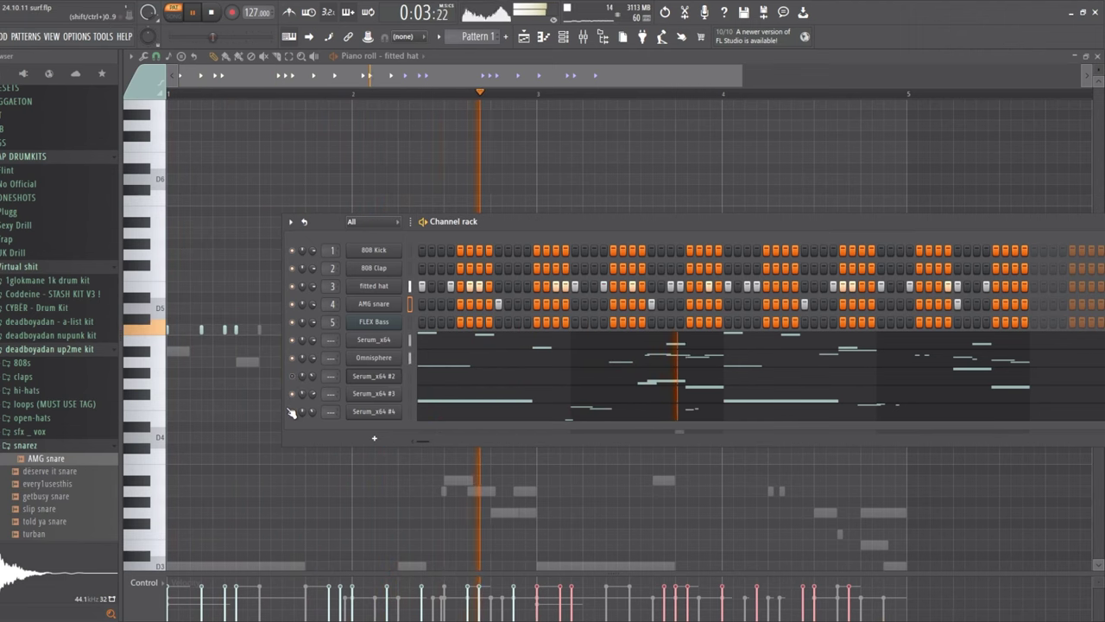
click(378, 357)
click(460, 273)
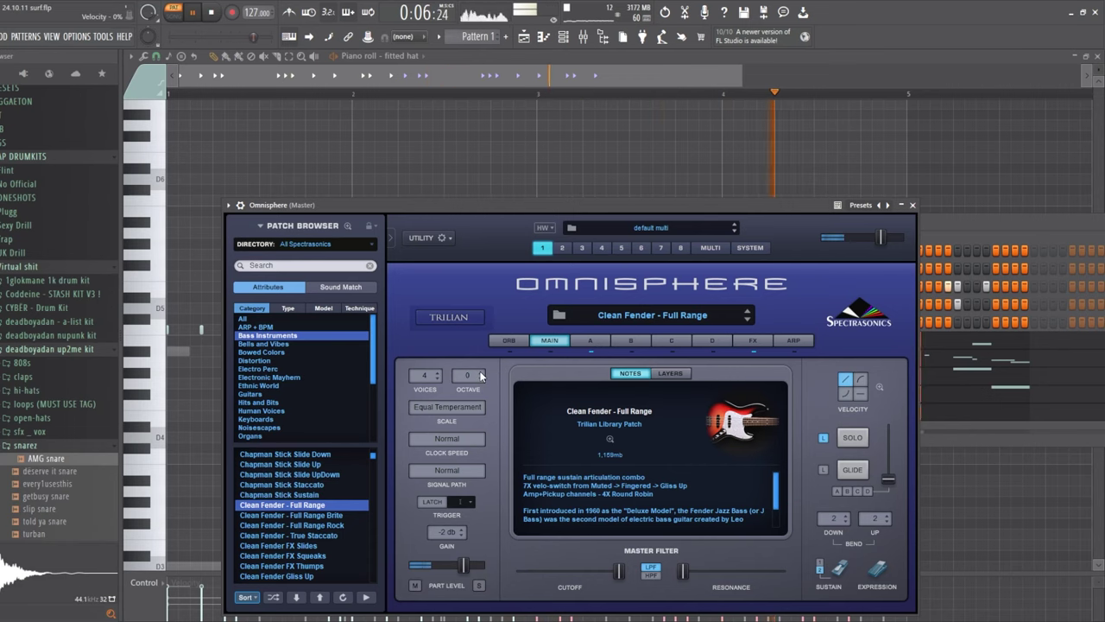
click(913, 207)
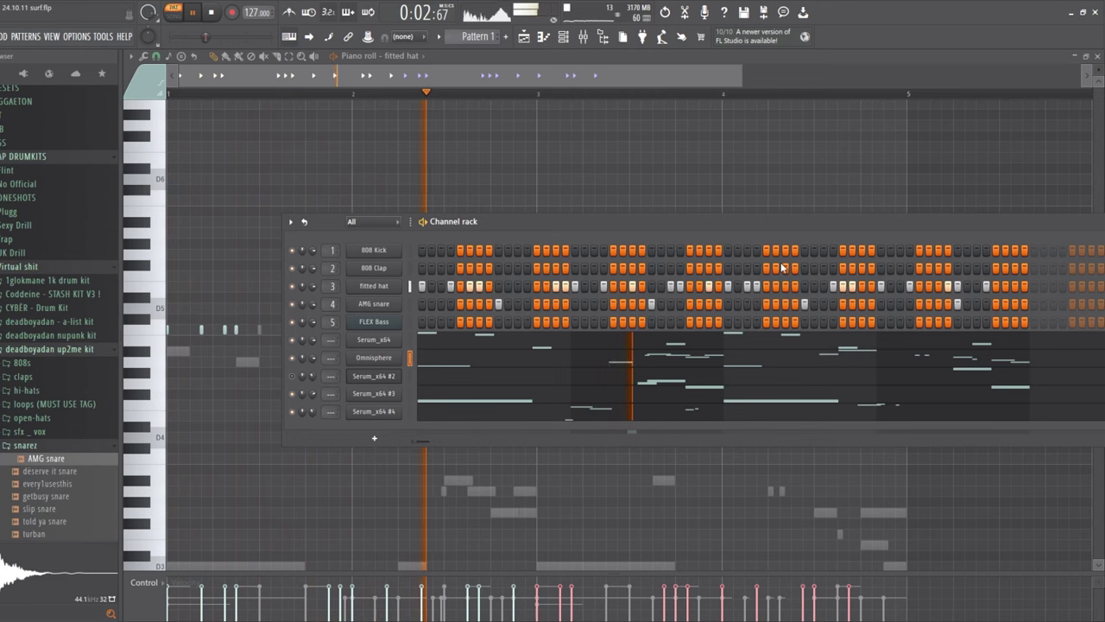
Shorten the Omnisphere bass's A#3, A3, G3 and A3 notes in the second half of bar 2
click(697, 356)
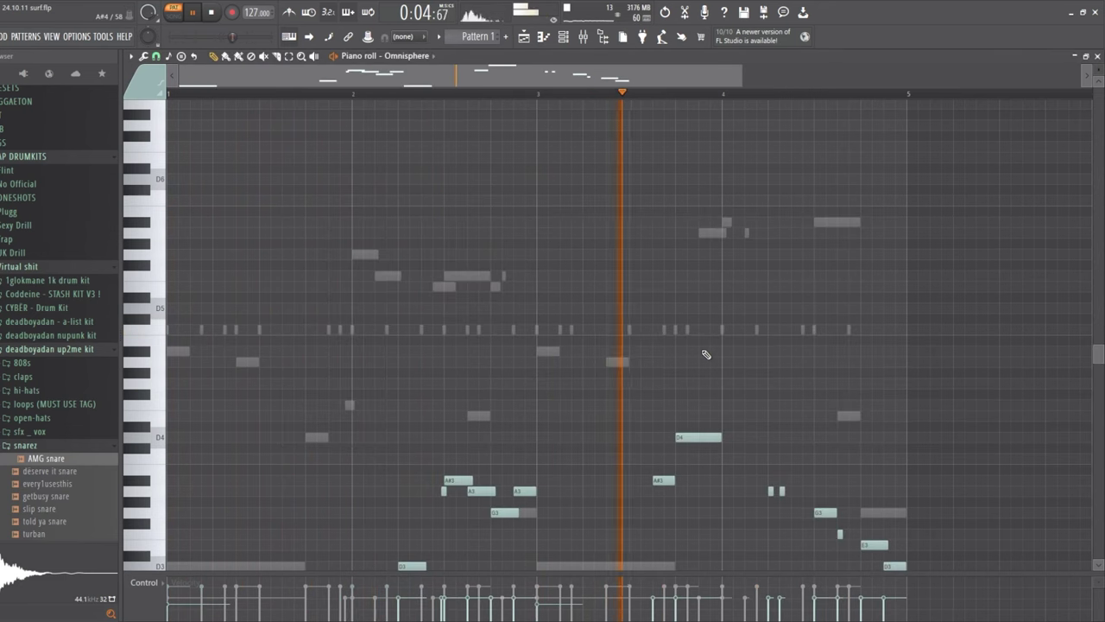
scroll(515, 422, down, 3)
drag(469, 384, 530, 413)
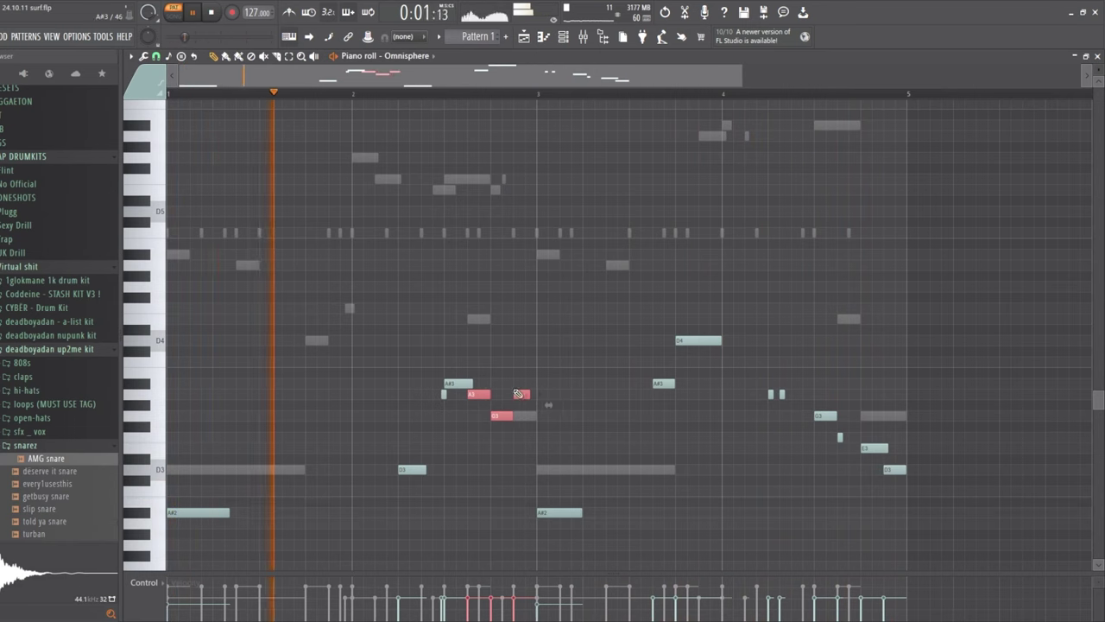
drag(472, 382, 465, 382)
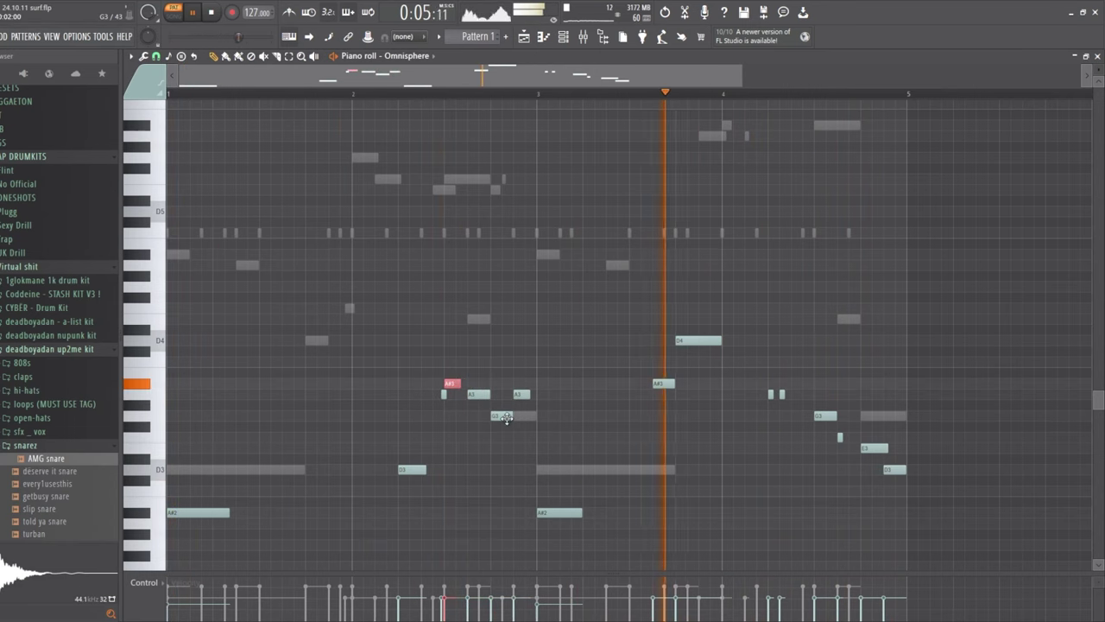
click(563, 38)
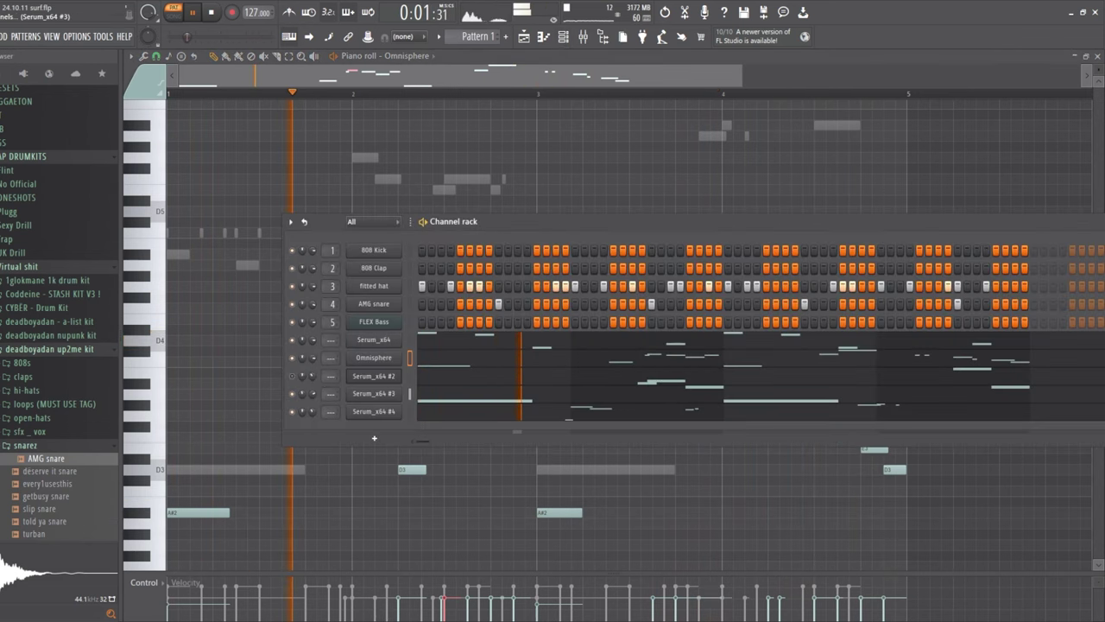
Add getbusy snare as a new channel below AMG snare, with hits on steps 7 and 39
key(space)
drag(51, 495, 389, 321)
key(space)
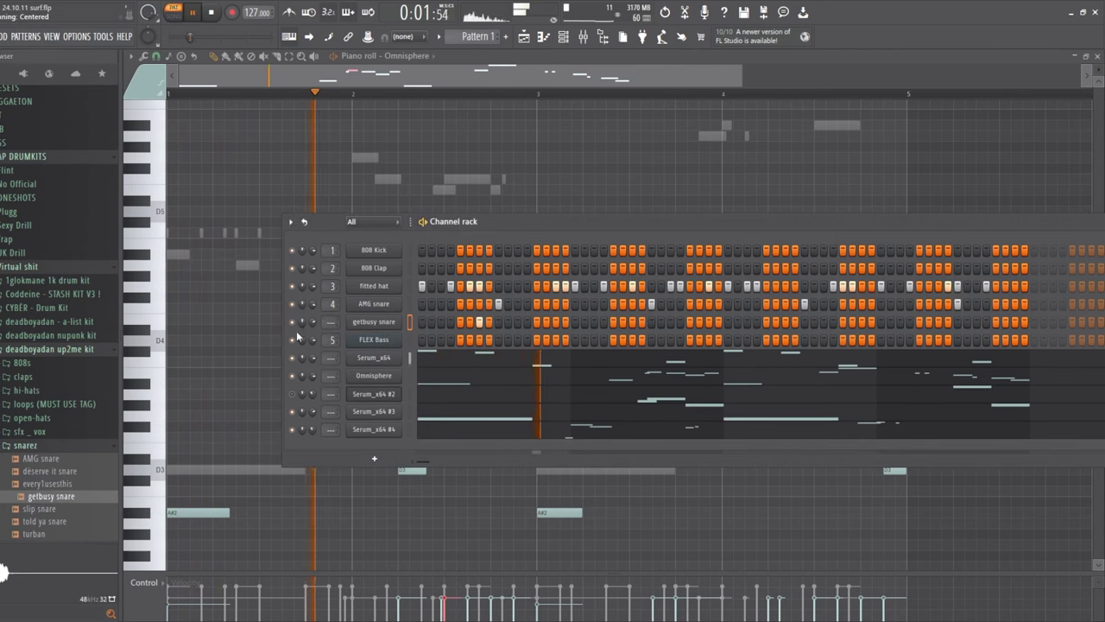
click(374, 303)
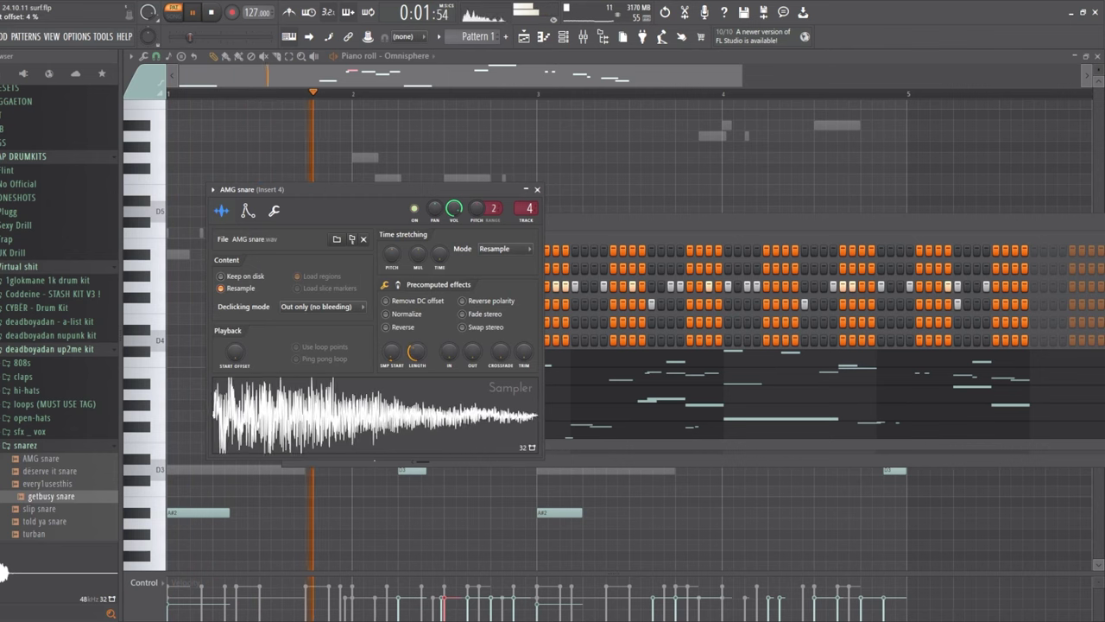
click(536, 189)
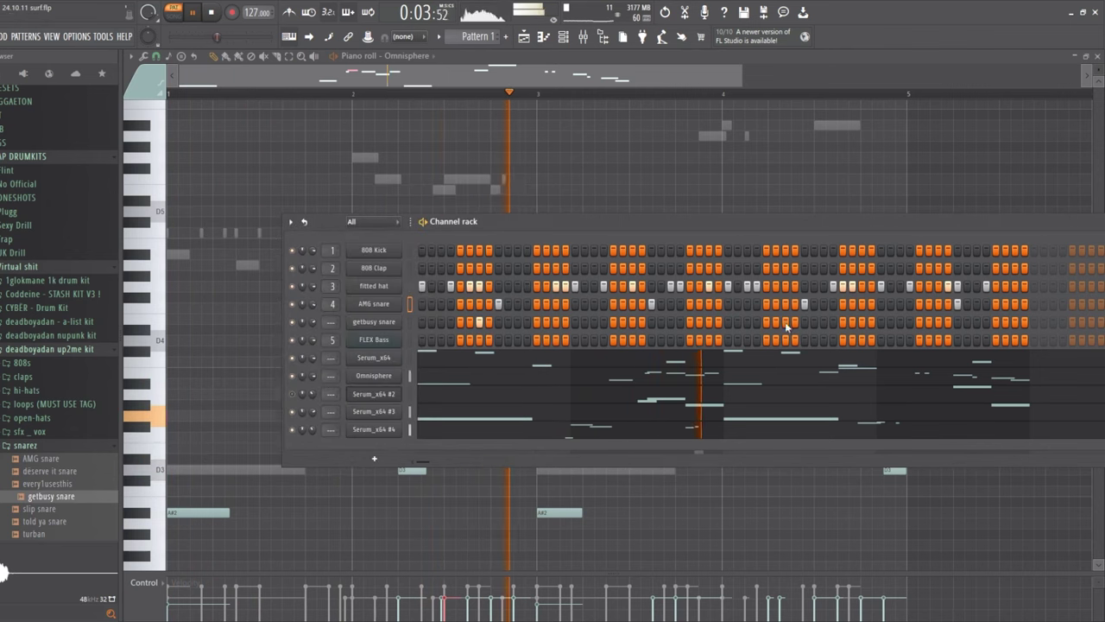
key(space)
key(space)
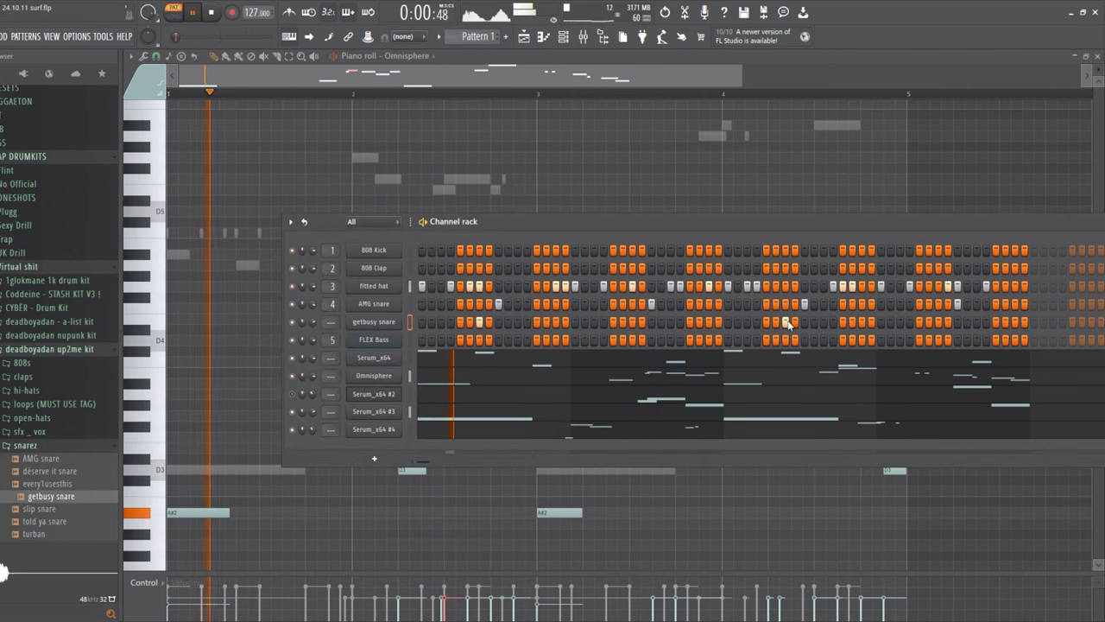
Try told ya snare and turban as replacements for the getbusy snare sample
click(77, 522)
drag(343, 324, 345, 324)
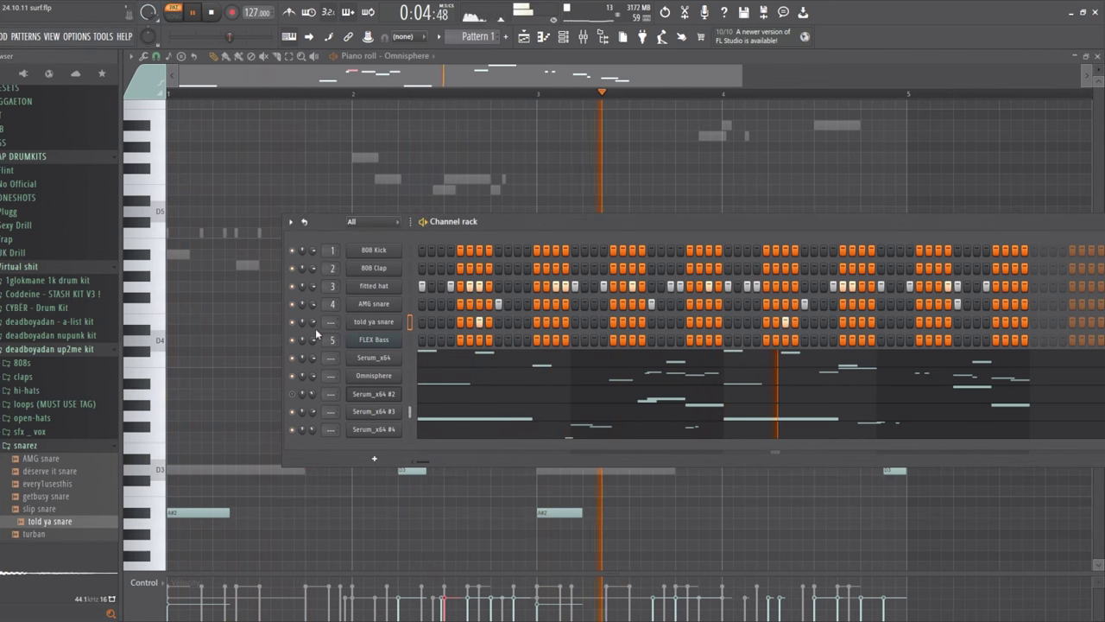
key(space)
click(75, 537)
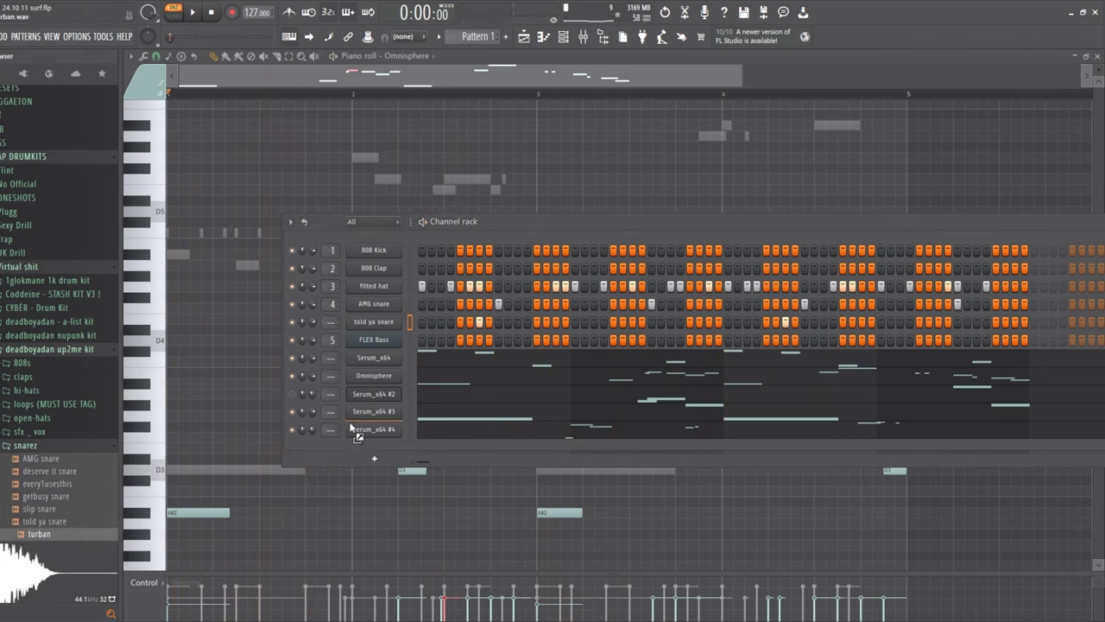
drag(354, 341, 357, 323)
key(space)
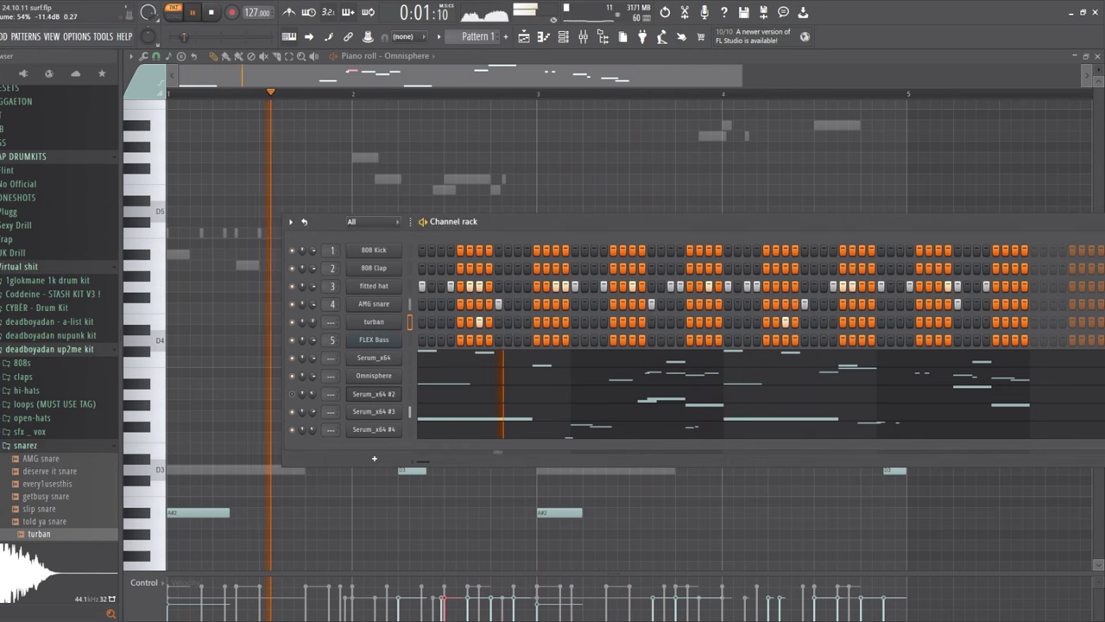
Replace the AMG snare sample with backseAt snr from the deadboyadan nupunk kit and check it in the sampler
click(51, 335)
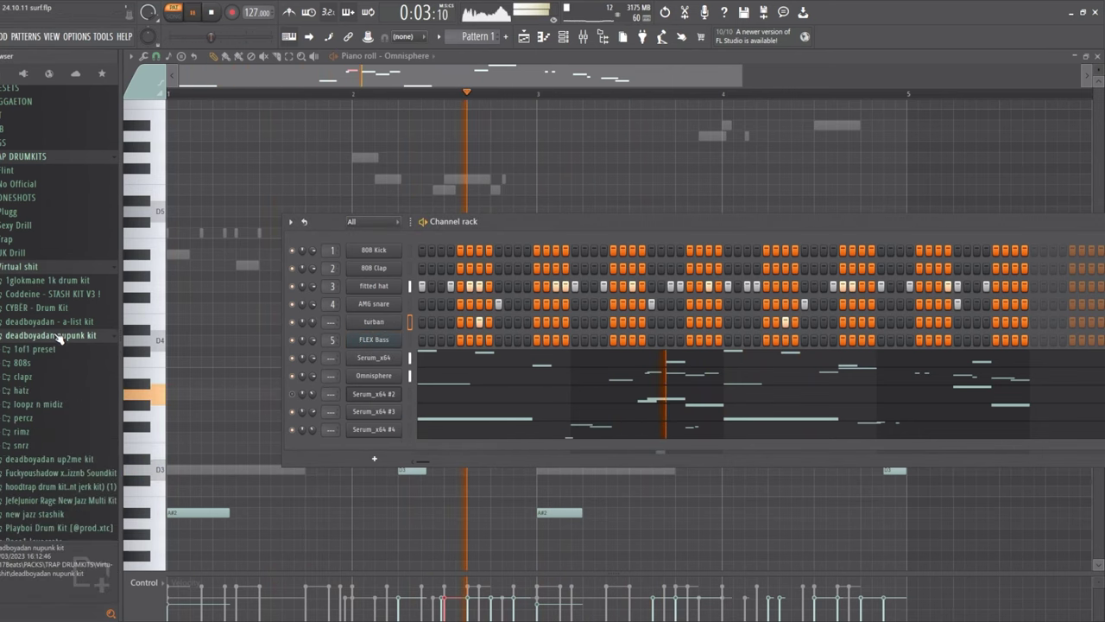
click(53, 447)
click(52, 460)
drag(52, 460, 411, 349)
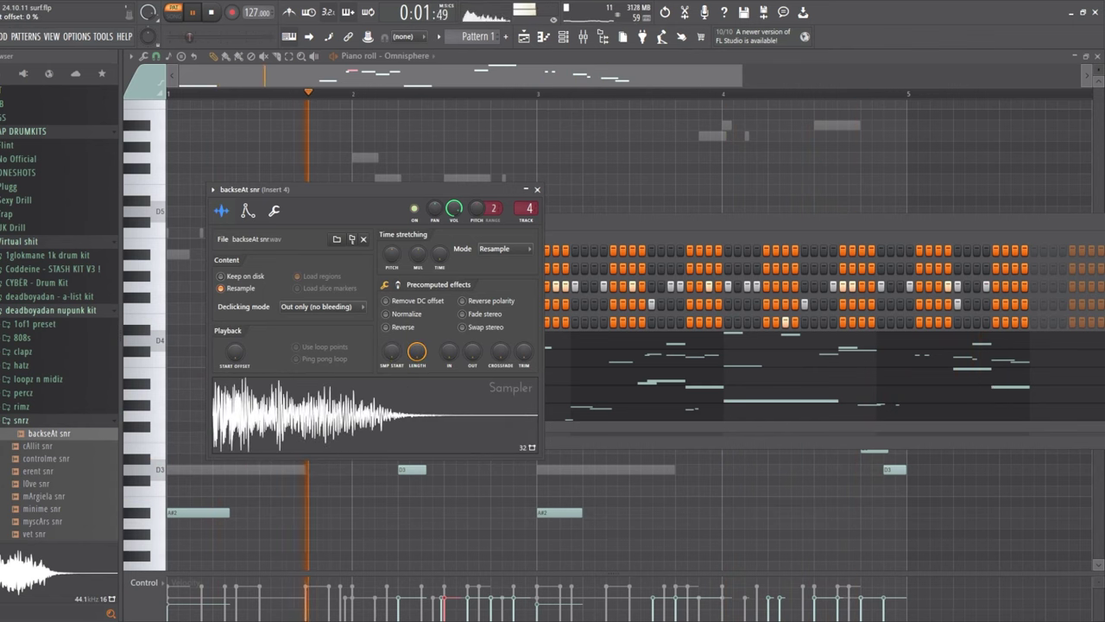
click(537, 189)
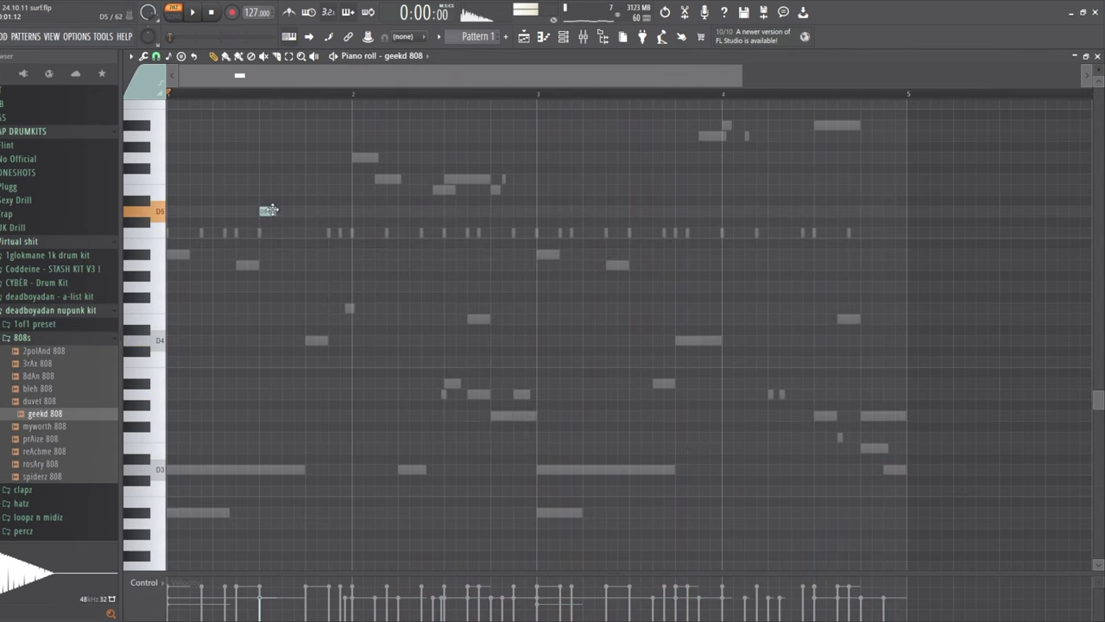
Move the geekd 808's D5 note to beat 4 of bar 1 and add another D5 half a beat into bar 2
key(space)
drag(269, 210, 295, 214)
key(space)
key(space)
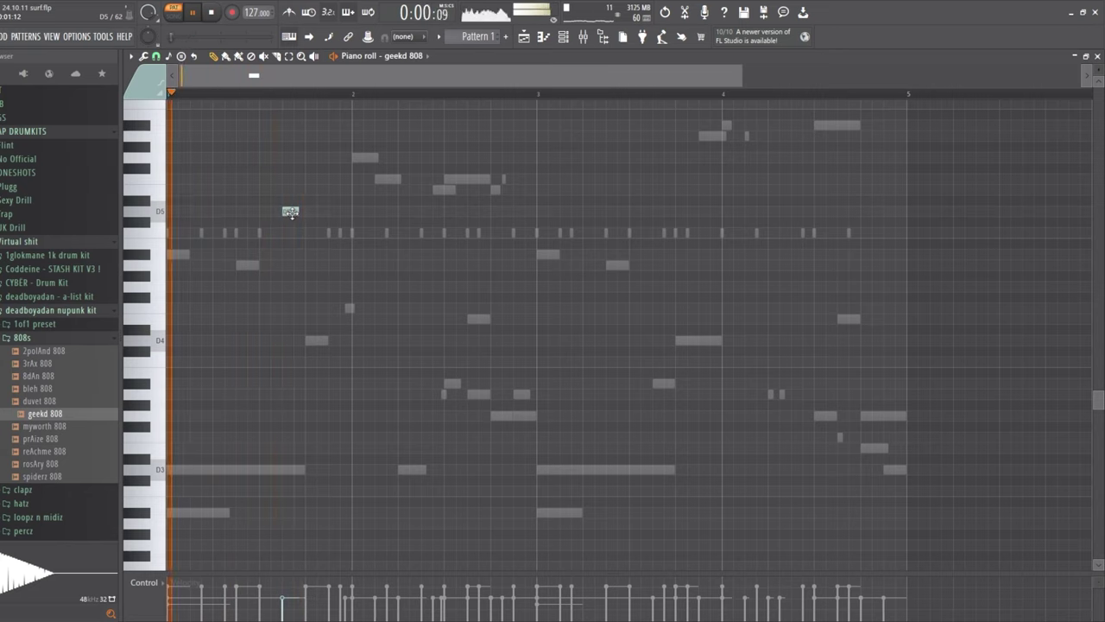
key(space)
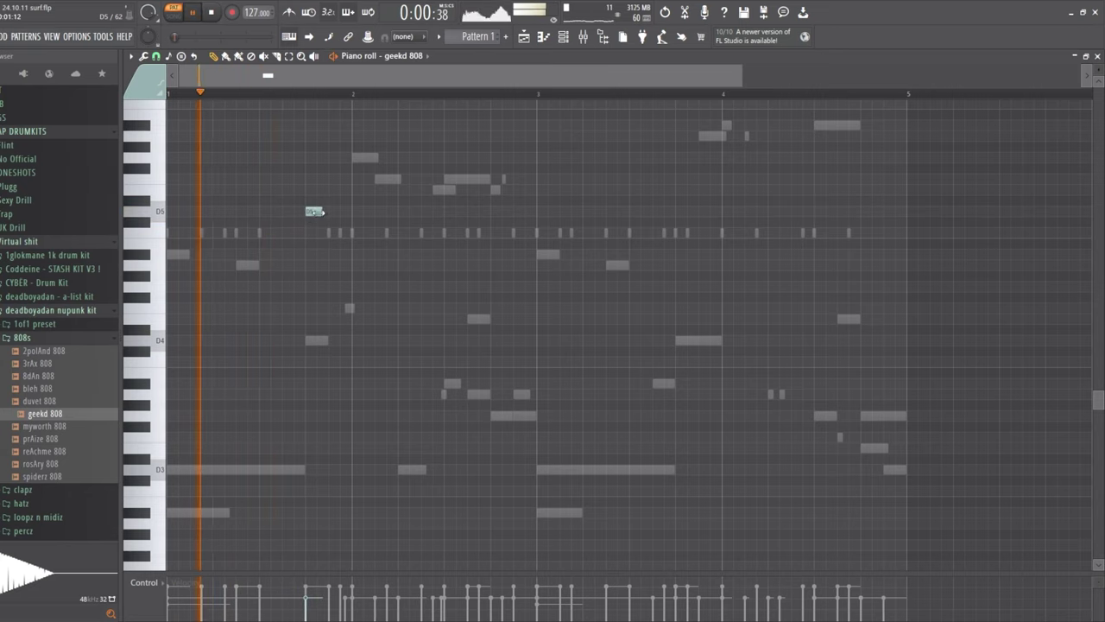
click(387, 214)
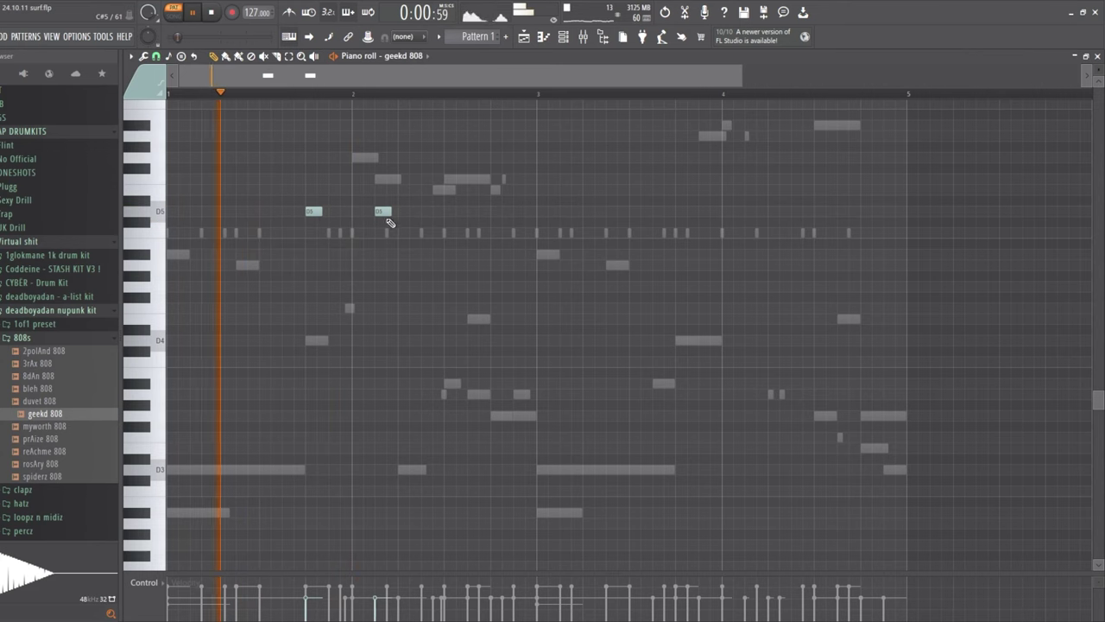
Shape the geekd 808's volume envelope with hold at 100% and decay and sustain at minimum
click(564, 38)
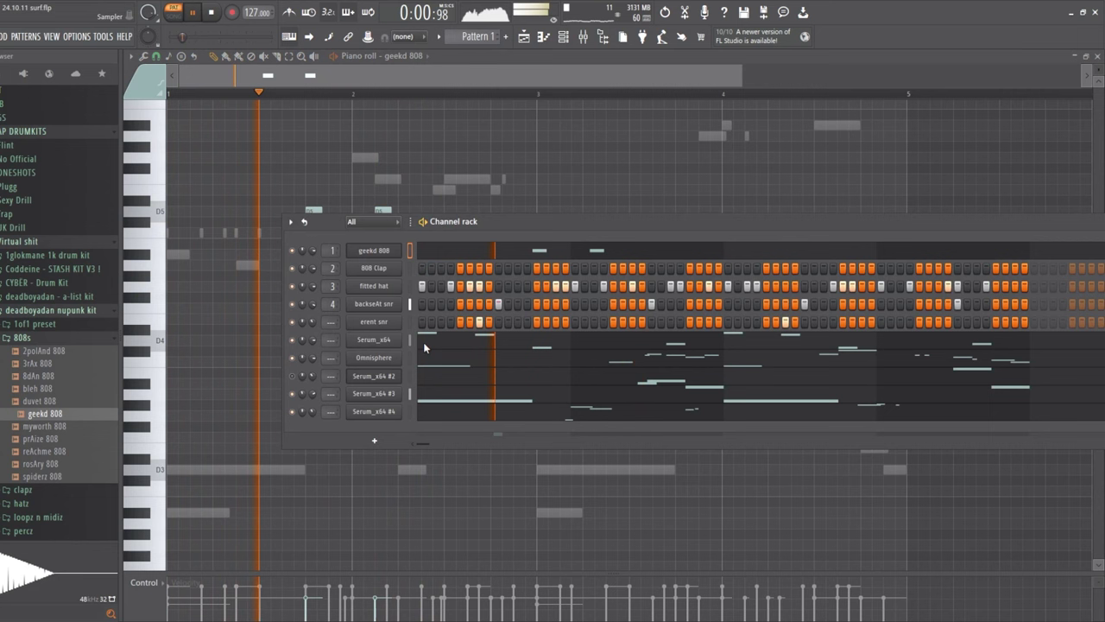
click(373, 251)
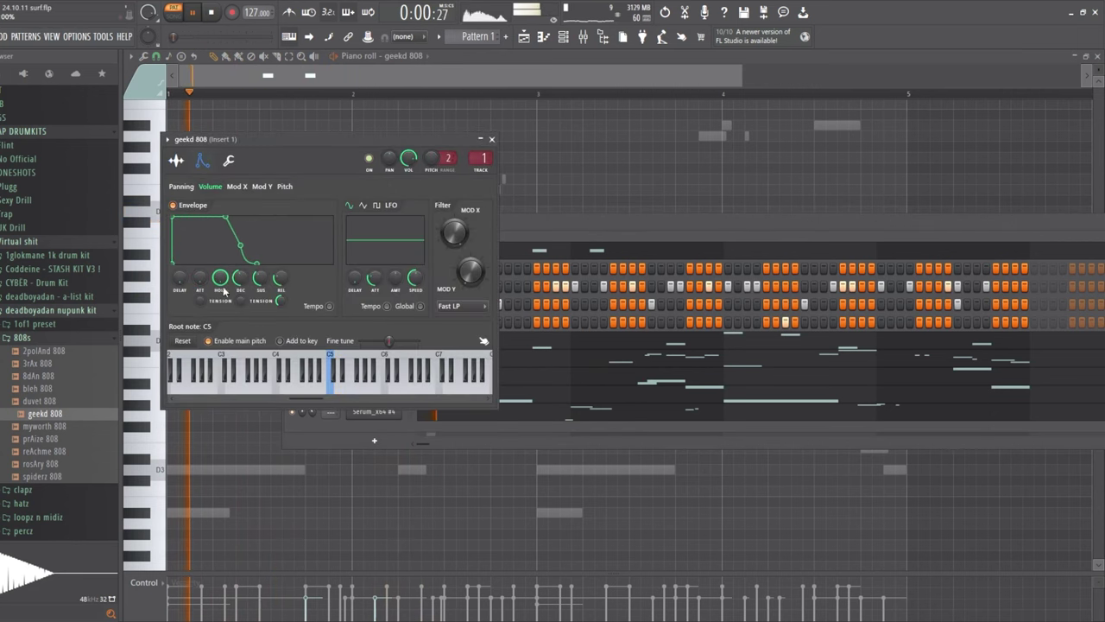
click(666, 234)
key(F9)
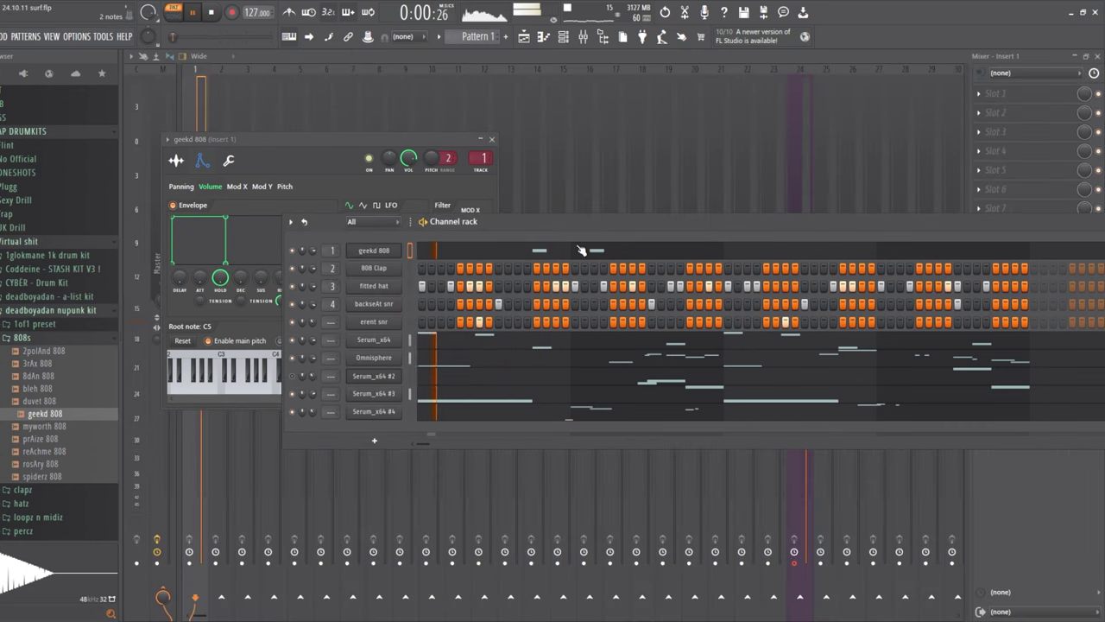
Lengthen the geekd 808's two D5 notes so they run end to end up to an F5 note filling the rest of bar 2
click(480, 255)
drag(320, 210, 439, 210)
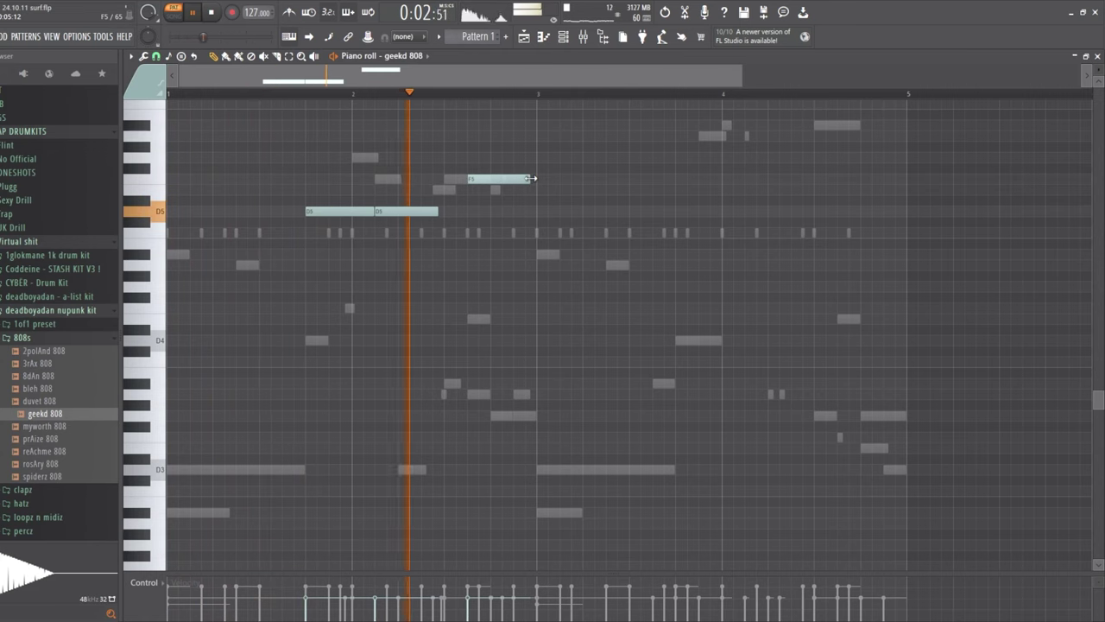
drag(438, 211, 471, 211)
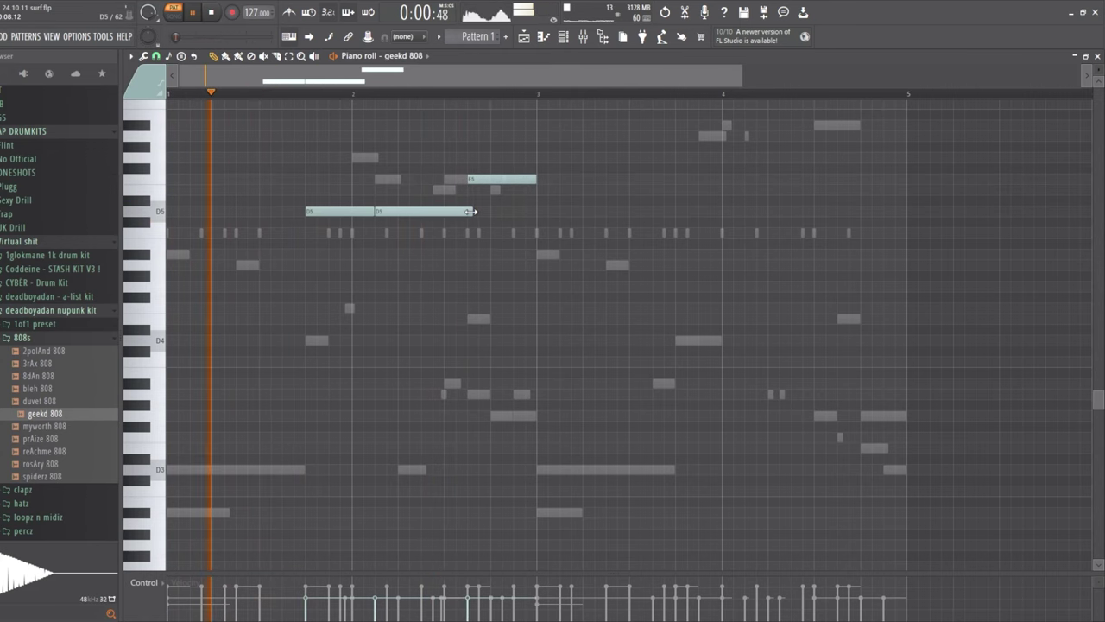
Solo the geekd 808 channel and audition the other 808 samples in the deadboyadan nupunk kit
key(F6)
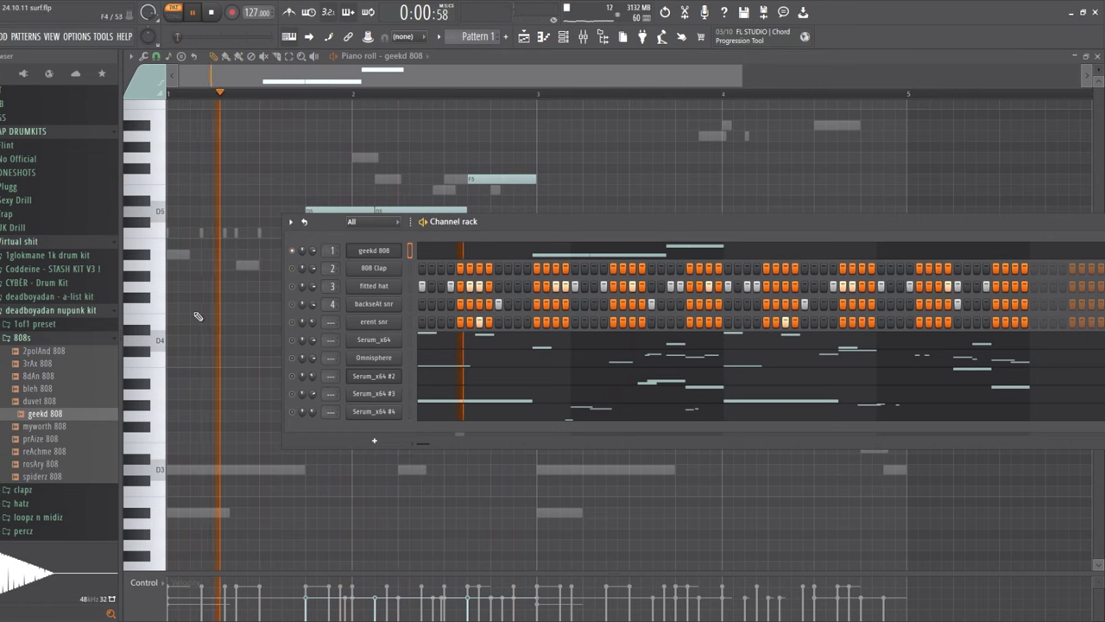
click(43, 351)
click(39, 377)
click(39, 401)
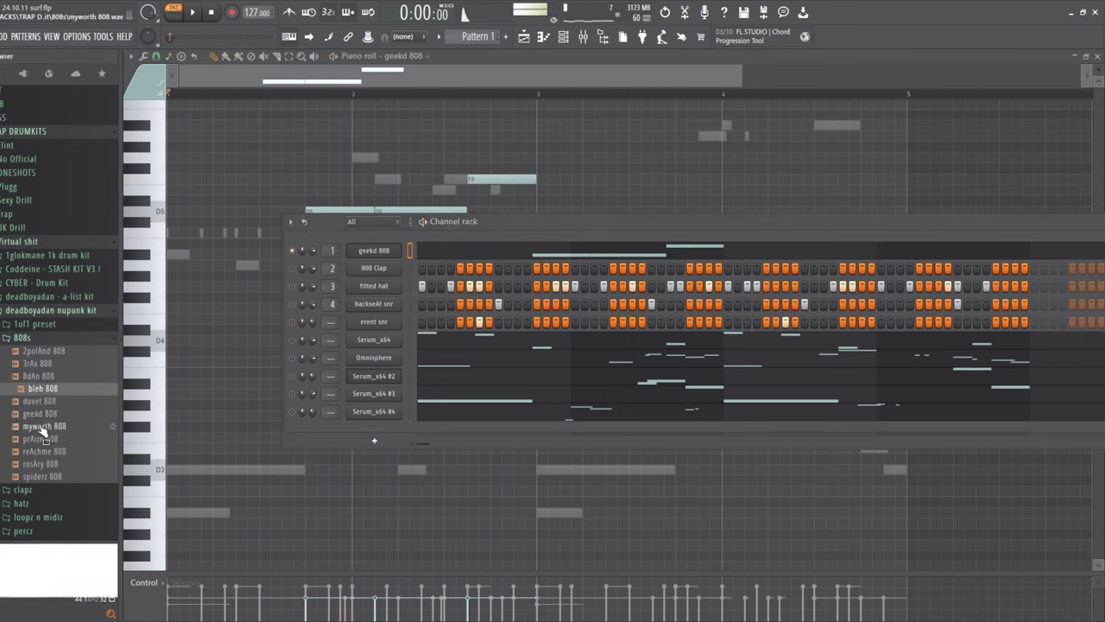
click(43, 439)
click(41, 465)
click(42, 476)
click(36, 452)
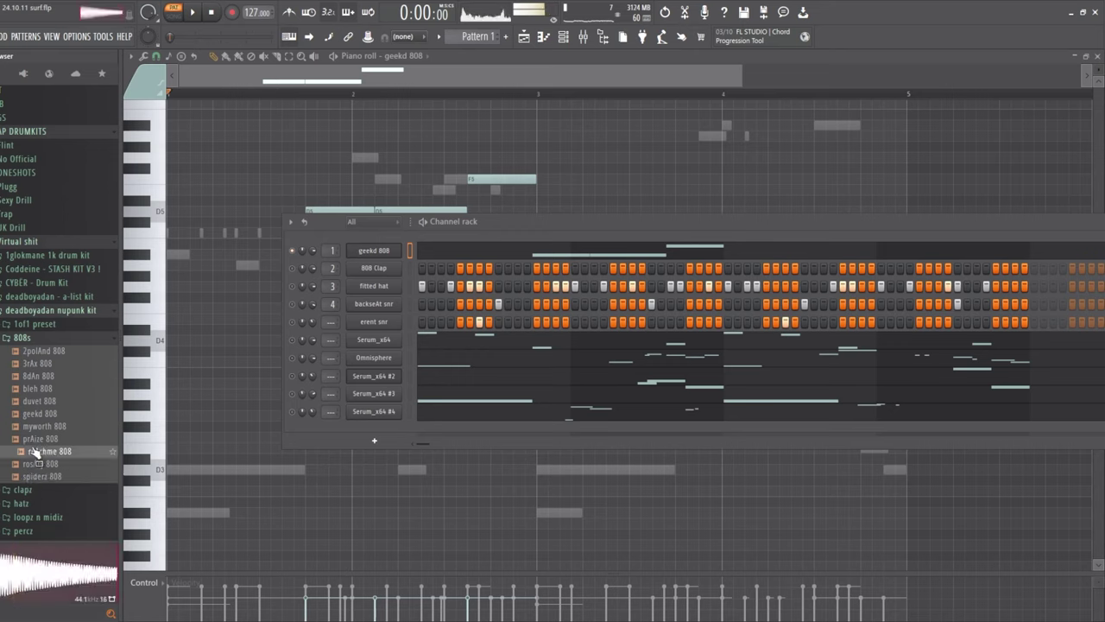
click(34, 440)
click(33, 430)
Audition the samples in the 808z folder of the deadboyadan a-list kit
click(44, 297)
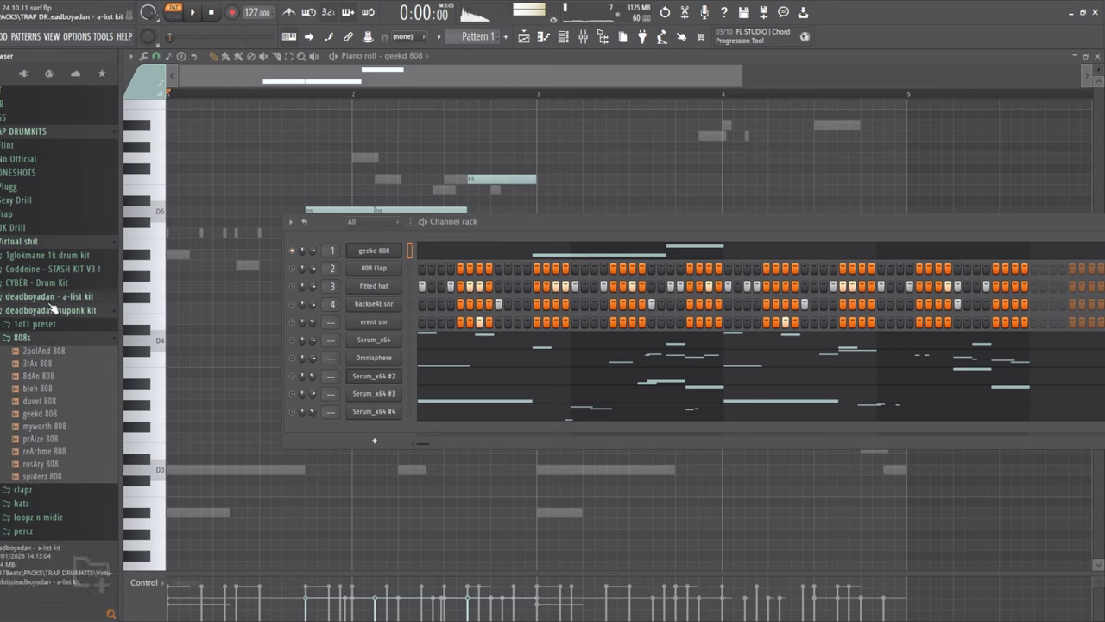
click(34, 309)
click(43, 336)
click(43, 323)
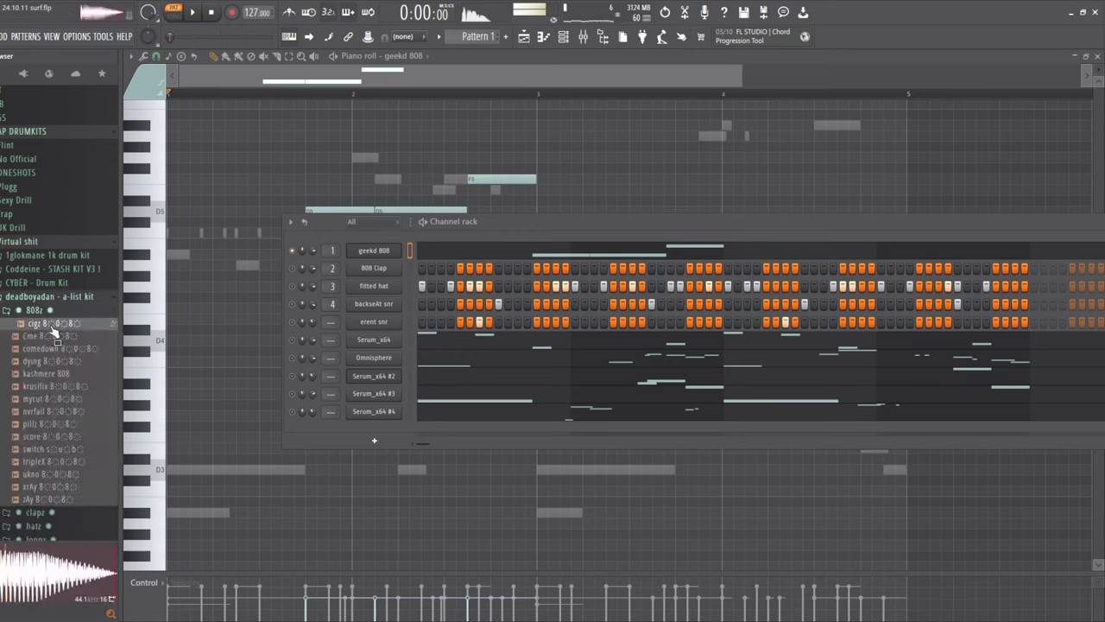
click(43, 361)
click(45, 387)
click(47, 411)
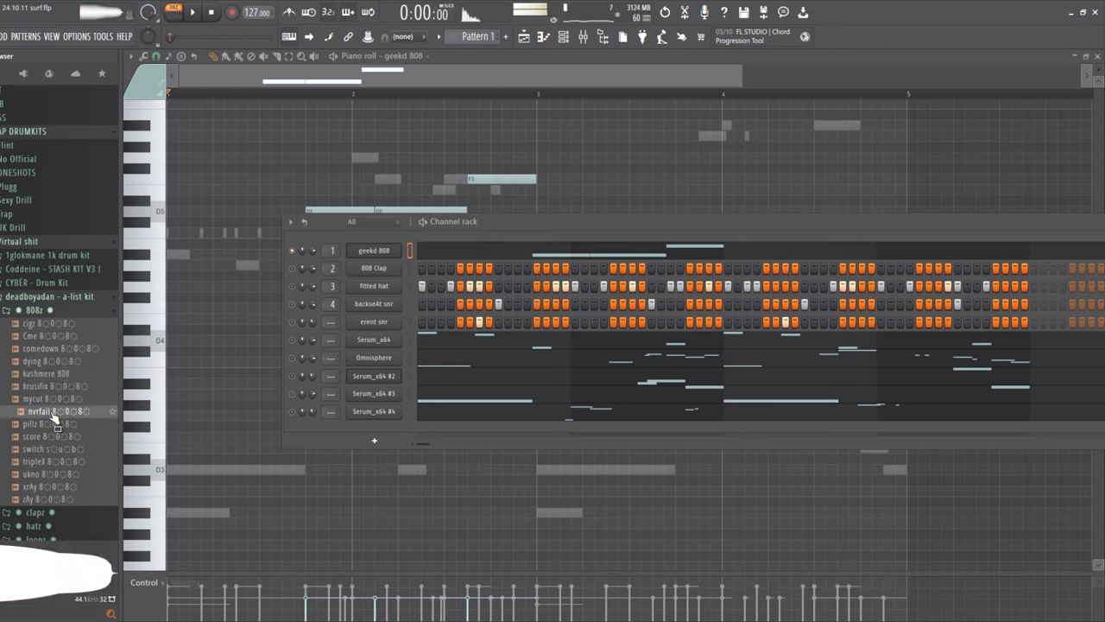
click(49, 424)
click(48, 436)
click(48, 449)
click(50, 462)
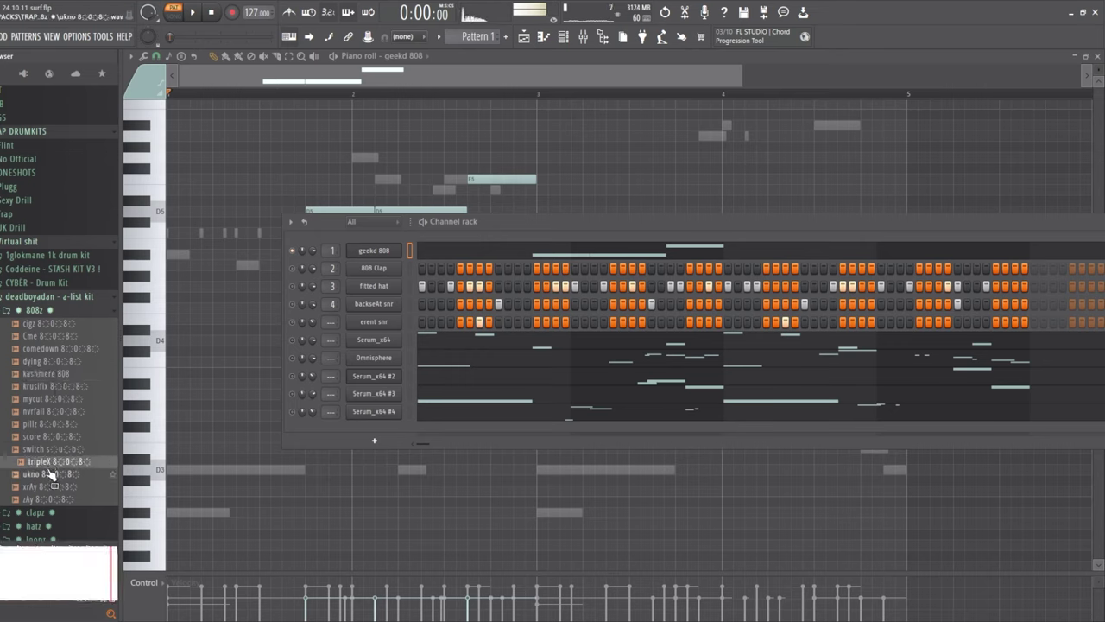
click(49, 474)
click(50, 486)
click(50, 499)
click(54, 310)
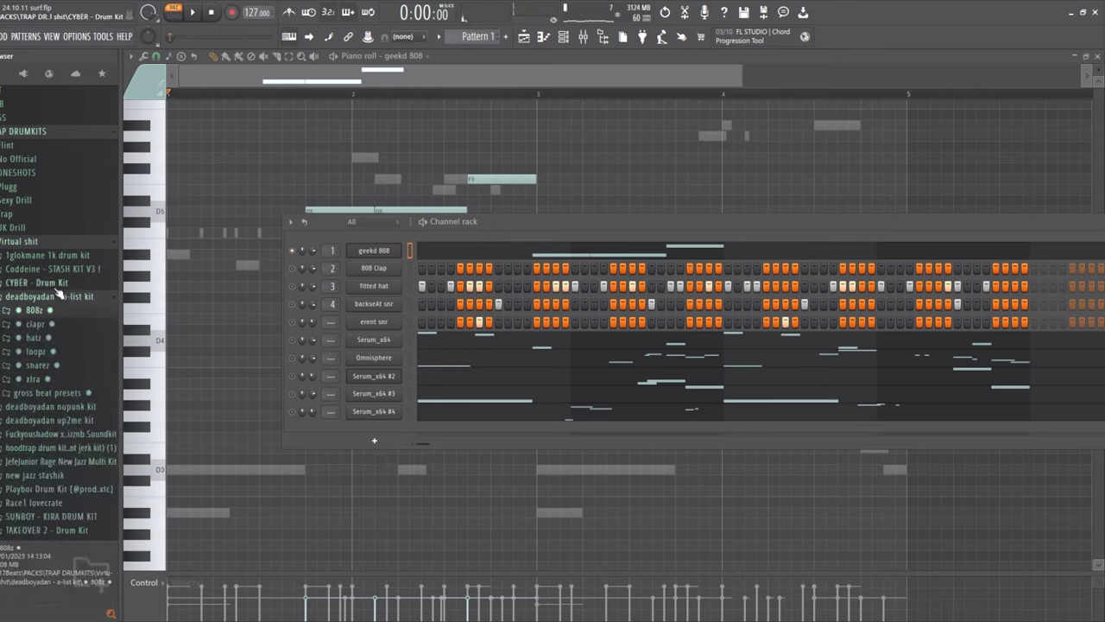
Add 808 - DIRTY from the CYBER - Drum Kit as a new channel above geekd 808
click(52, 283)
click(61, 296)
click(61, 322)
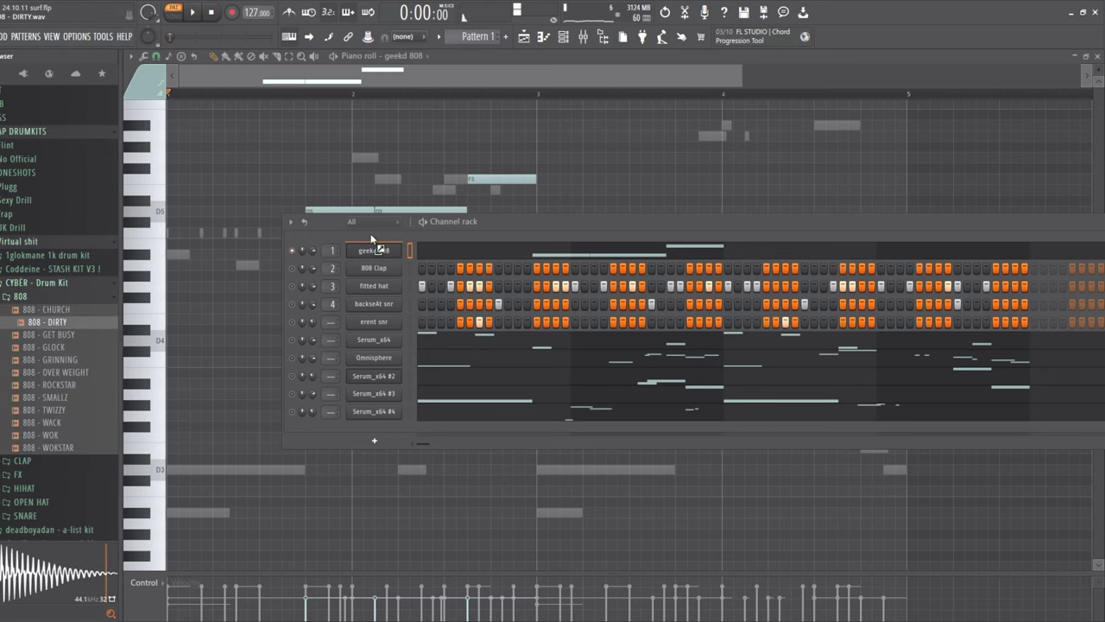
drag(371, 238, 388, 256)
Draw two short D5 notes for 808 - DIRTY in bar 1, at the bar's start and midway through beat 2
key(F7)
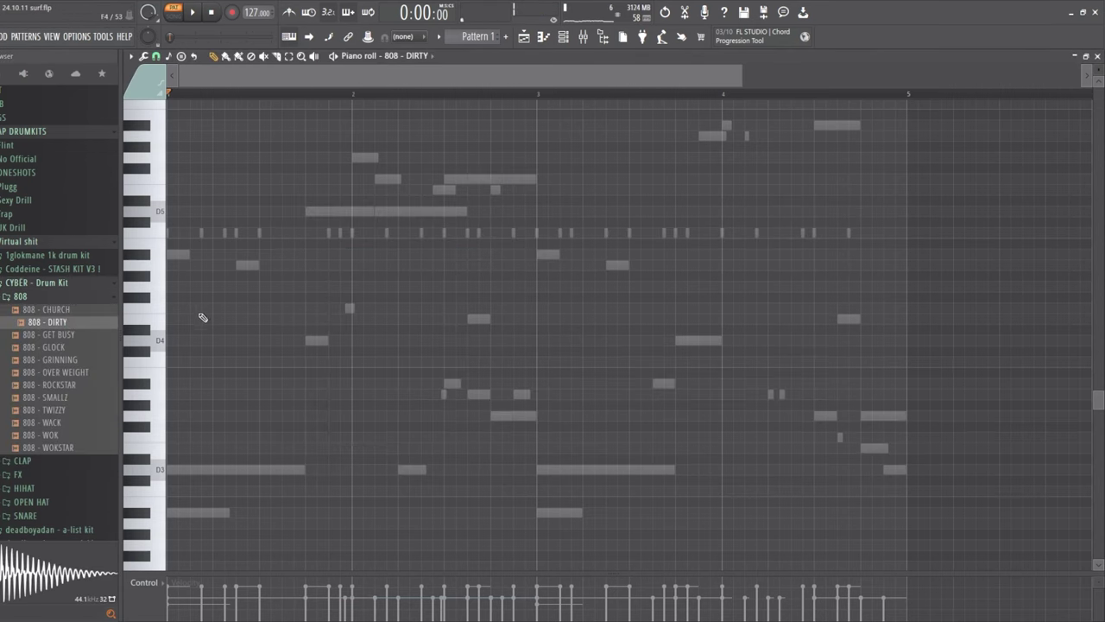
click(183, 216)
key(space)
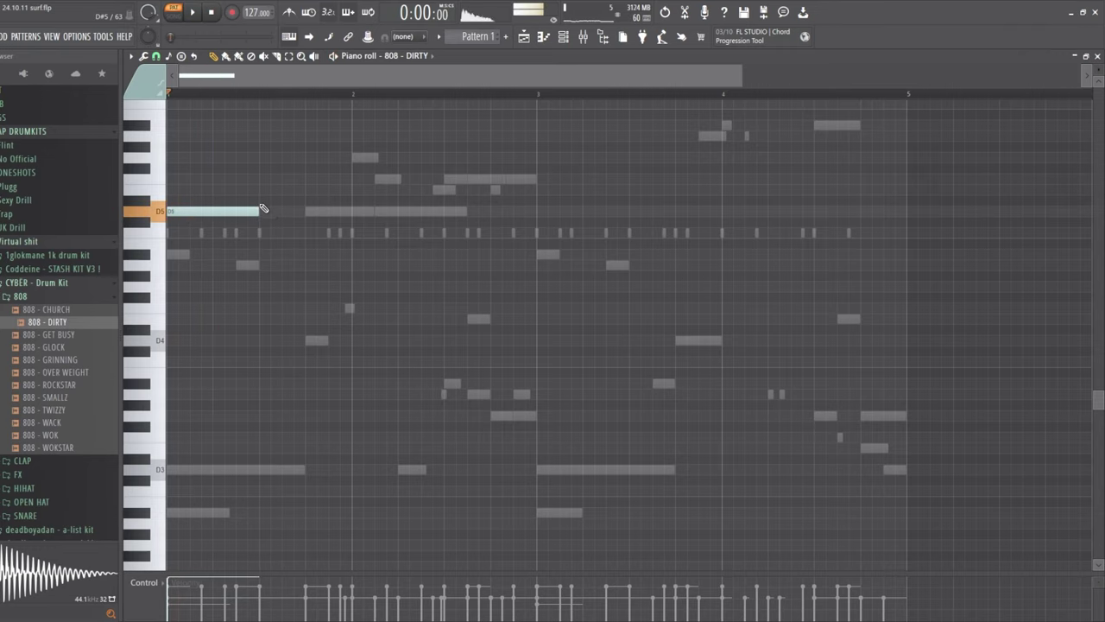
drag(216, 216, 201, 216)
key(space)
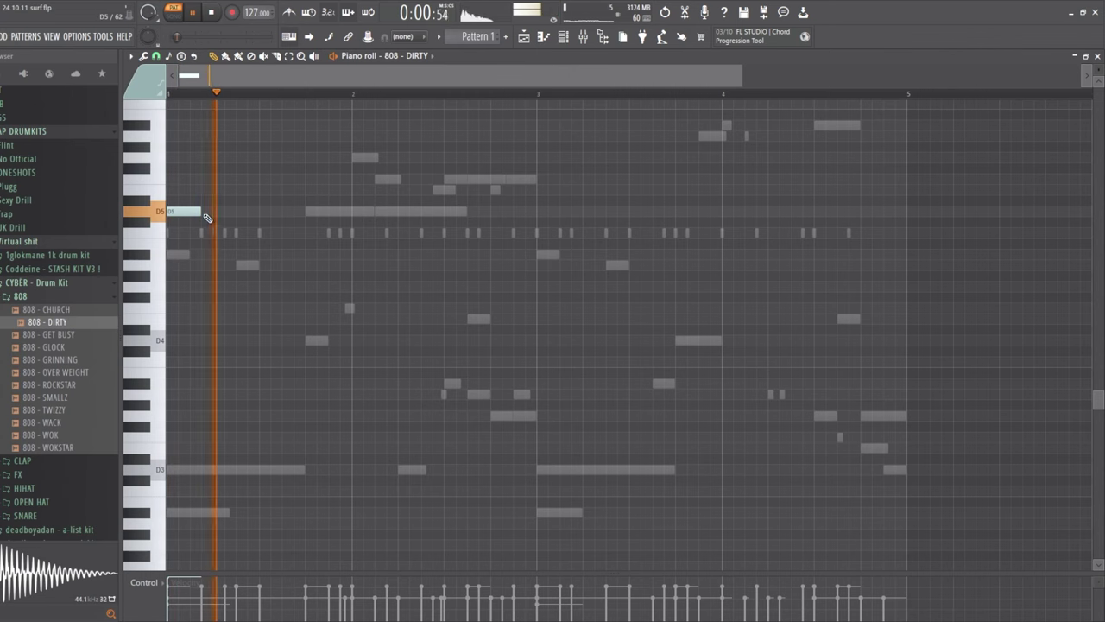
click(241, 212)
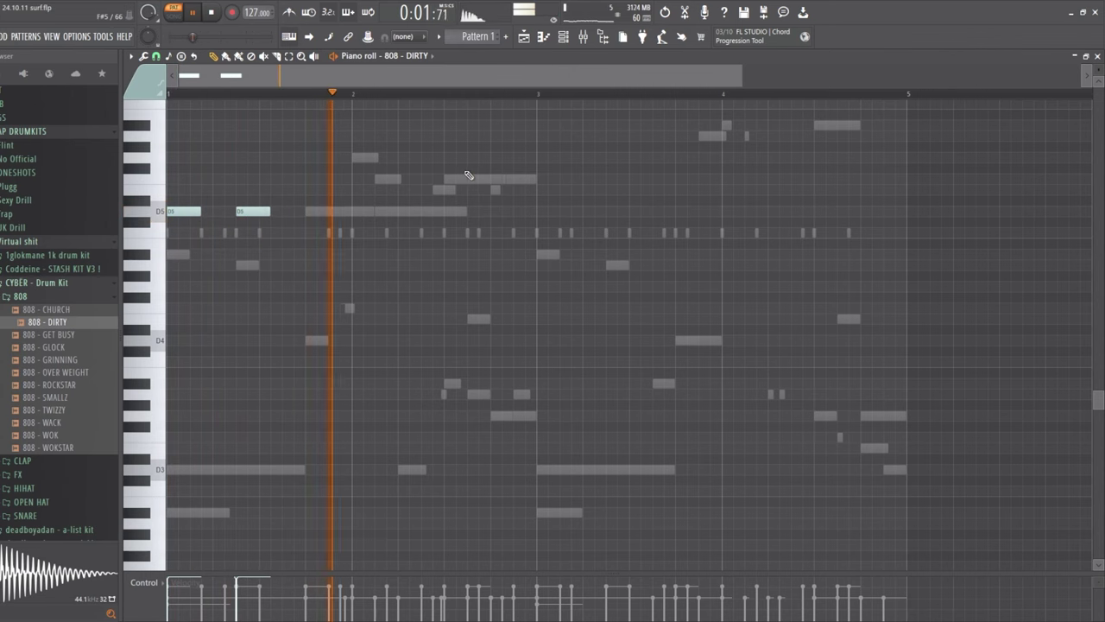
Select the range of bars 1 to 4 in the geekd 808 piano roll and play back the 808 channels
click(567, 39)
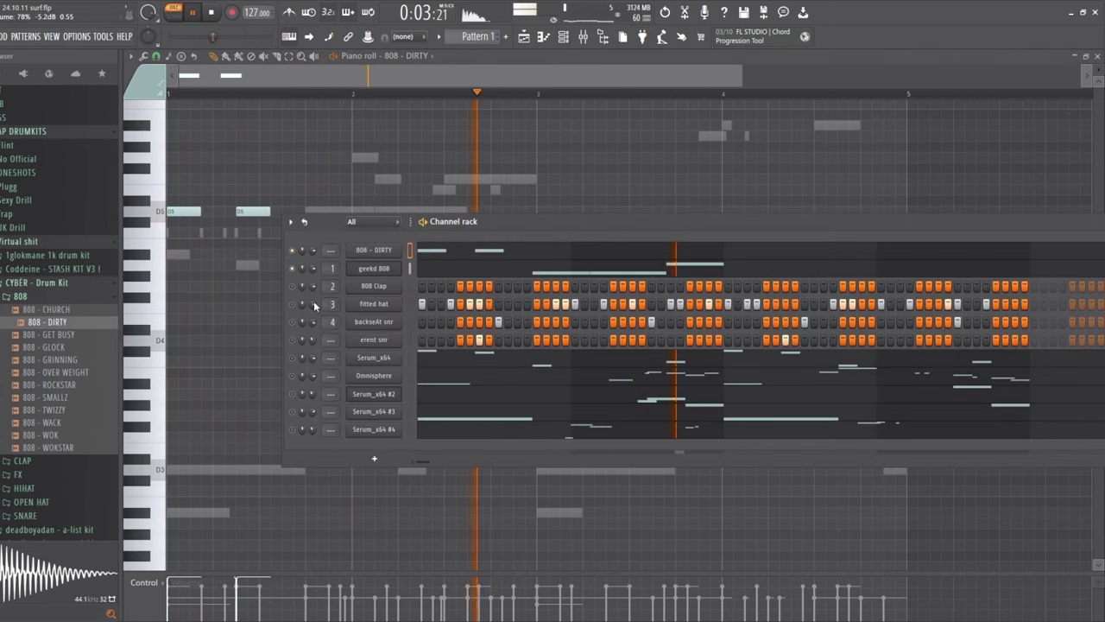
key(space)
click(418, 269)
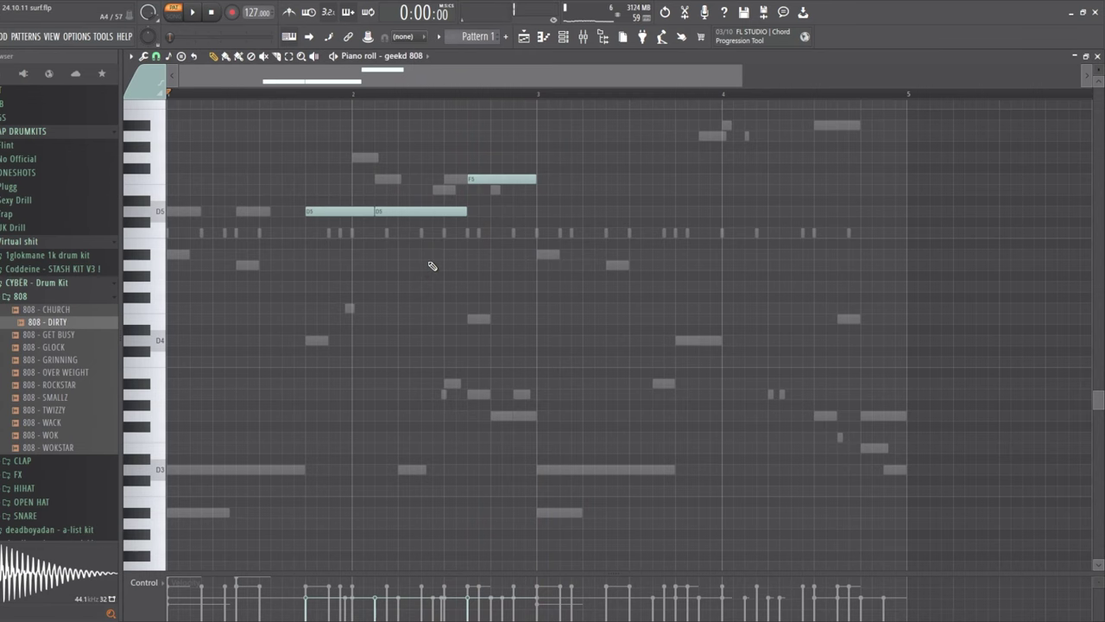
key(ctrl+a)
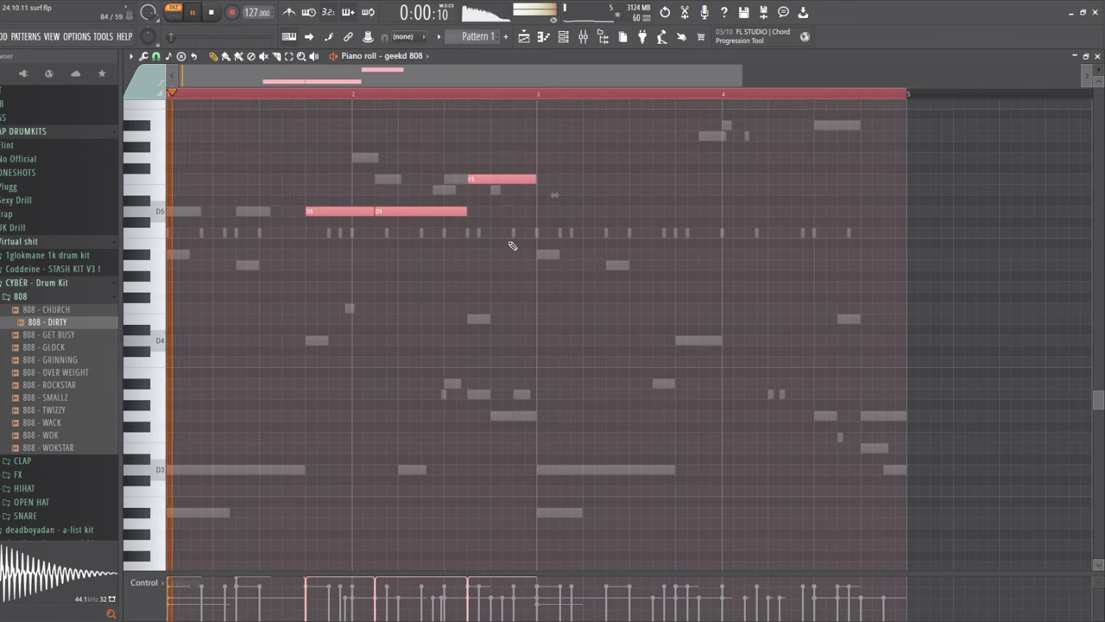
key(F6)
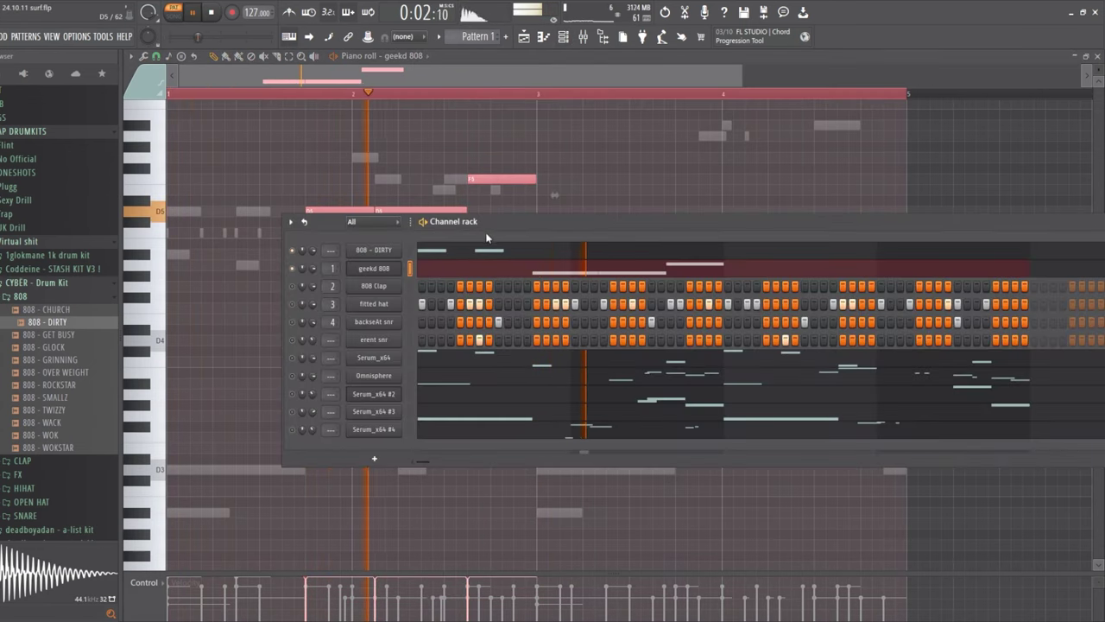
drag(197, 36, 225, 36)
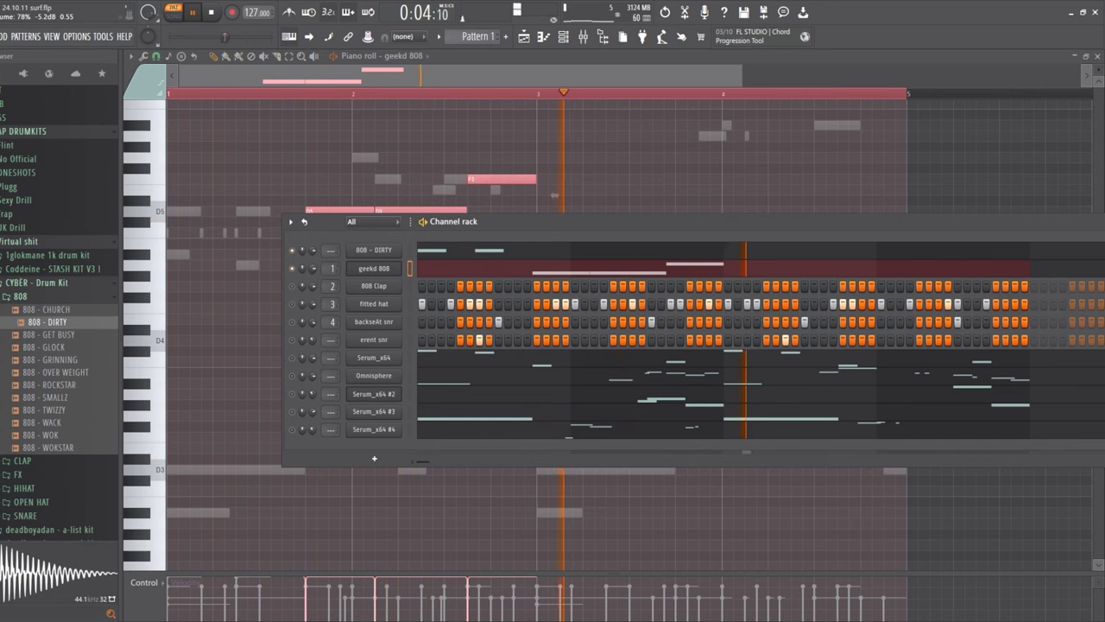
Audition the CYBER - Drum Kit 808 samples from 808 - GET BUSY through 808 - SMALLZ
click(39, 335)
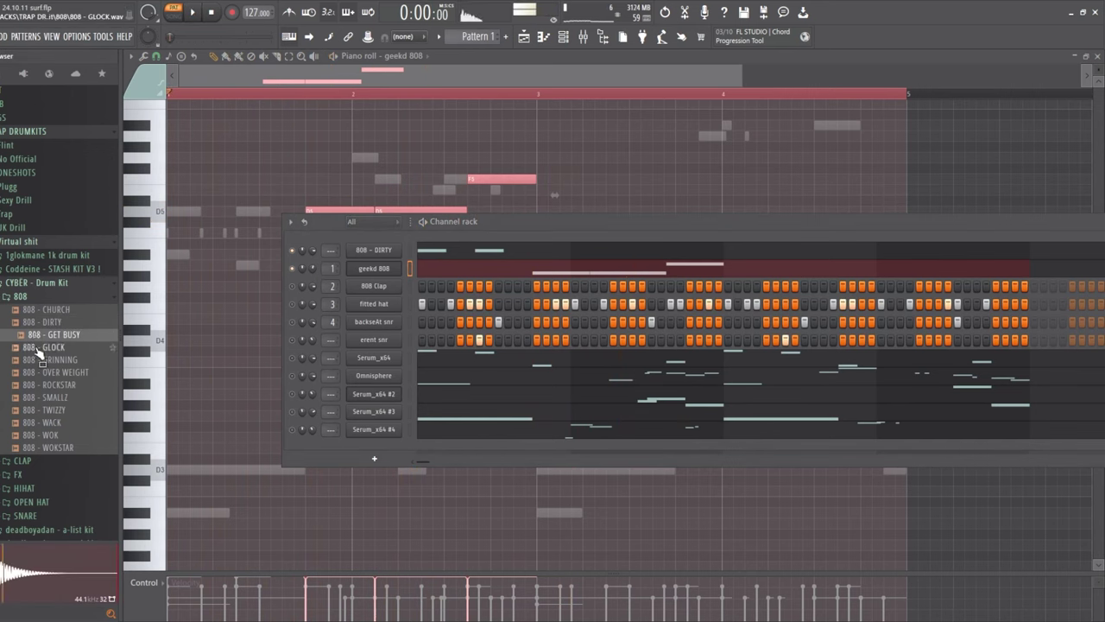
click(38, 349)
click(40, 359)
click(43, 373)
click(47, 384)
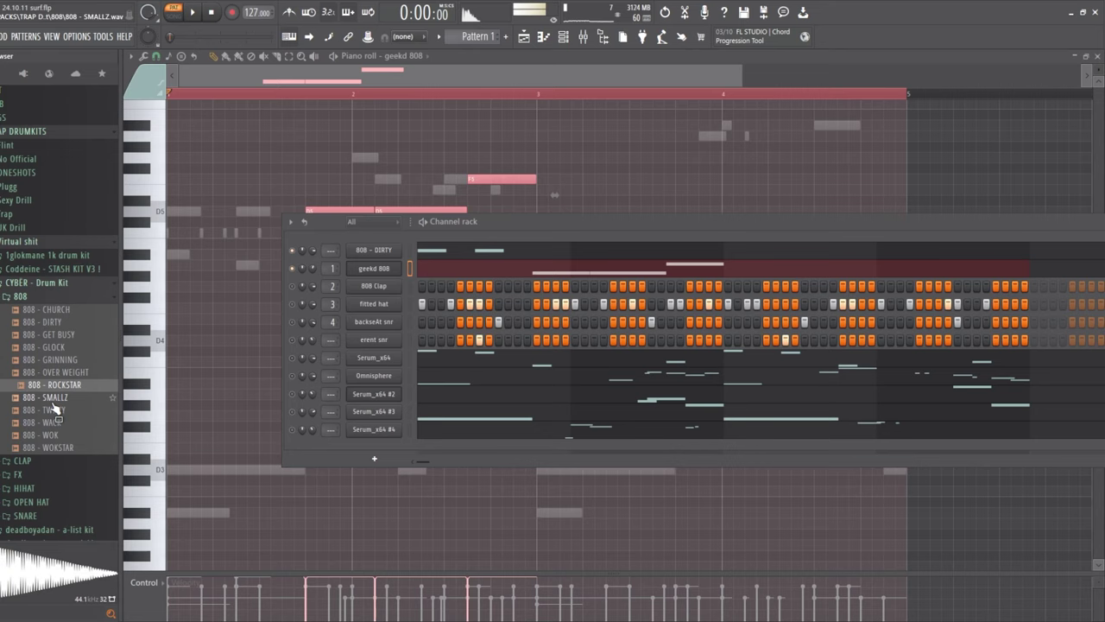
click(52, 397)
key(Up)
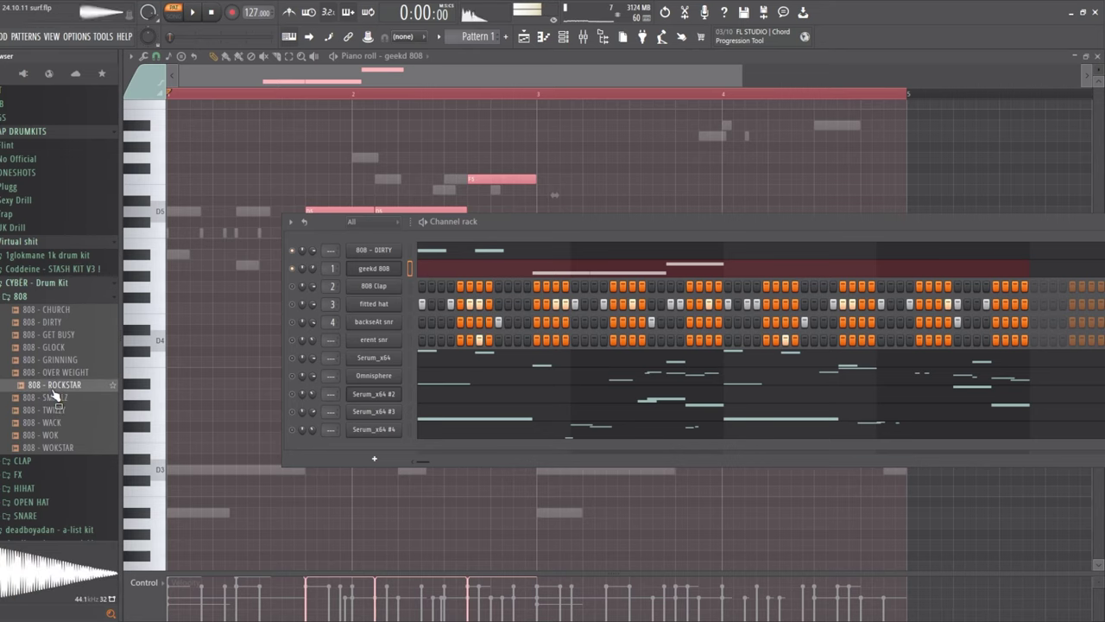
Add 808 - ROCKSTAR as a new channel below geekd 808 and draw an F5 note over the second half of bar 2
drag(402, 271, 400, 285)
key(F6)
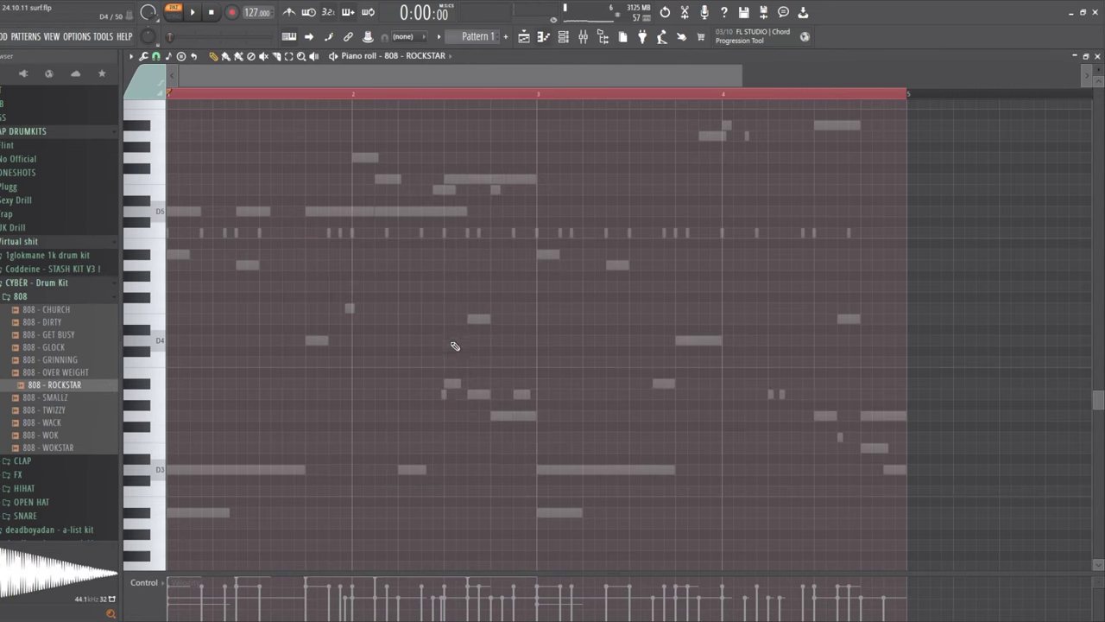
mouse_move(535, 179)
mouse_down()
mouse_move(476, 178)
mouse_move(544, 178)
mouse_move(530, 178)
mouse_up()
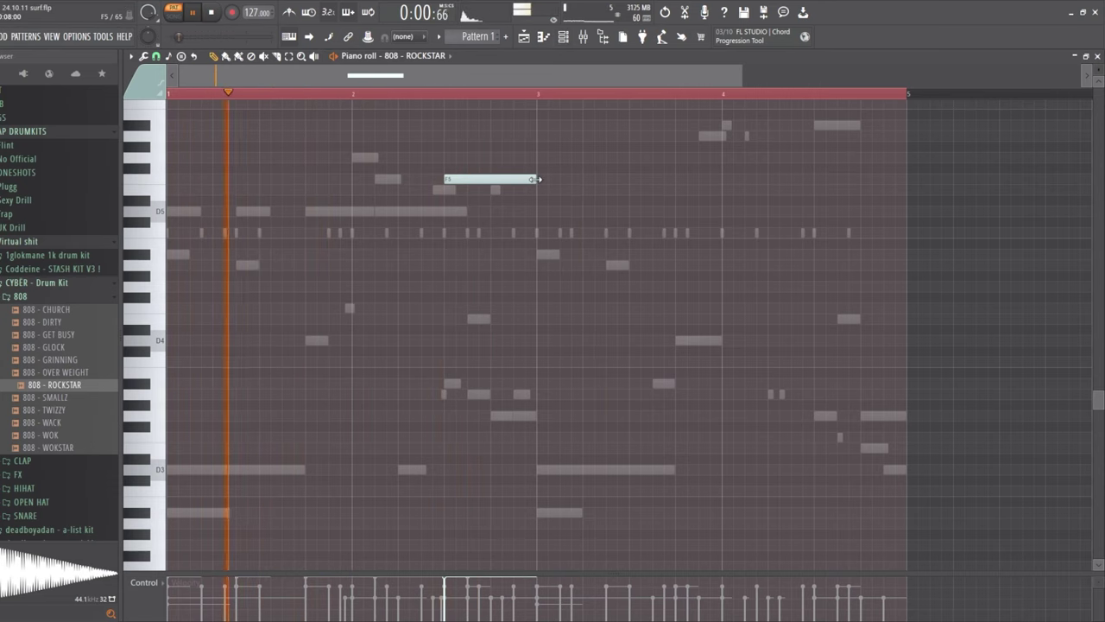
Delete the F5 note at the end of bar 2 from geekd 808 and replay the pattern
key(F9)
key(F6)
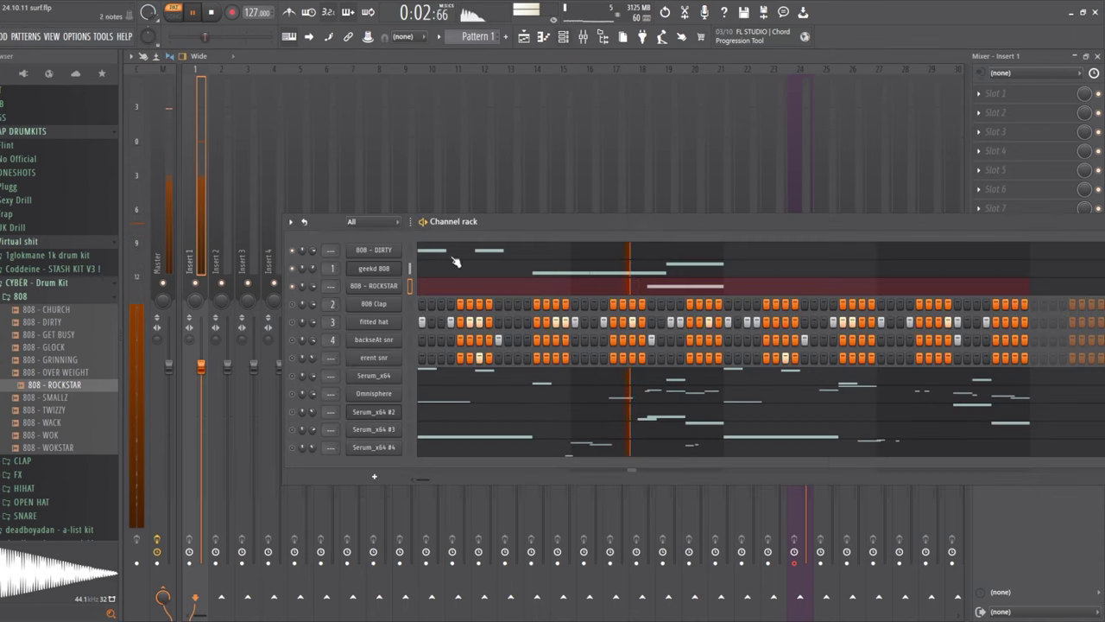
key(F7)
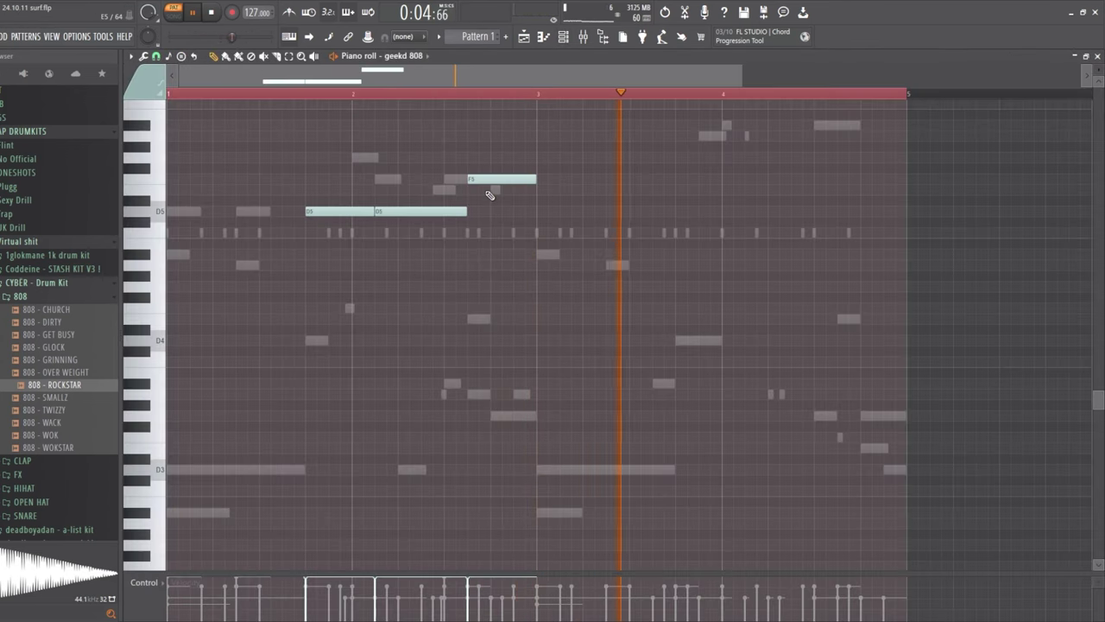
key(space)
key(space)
key(F6)
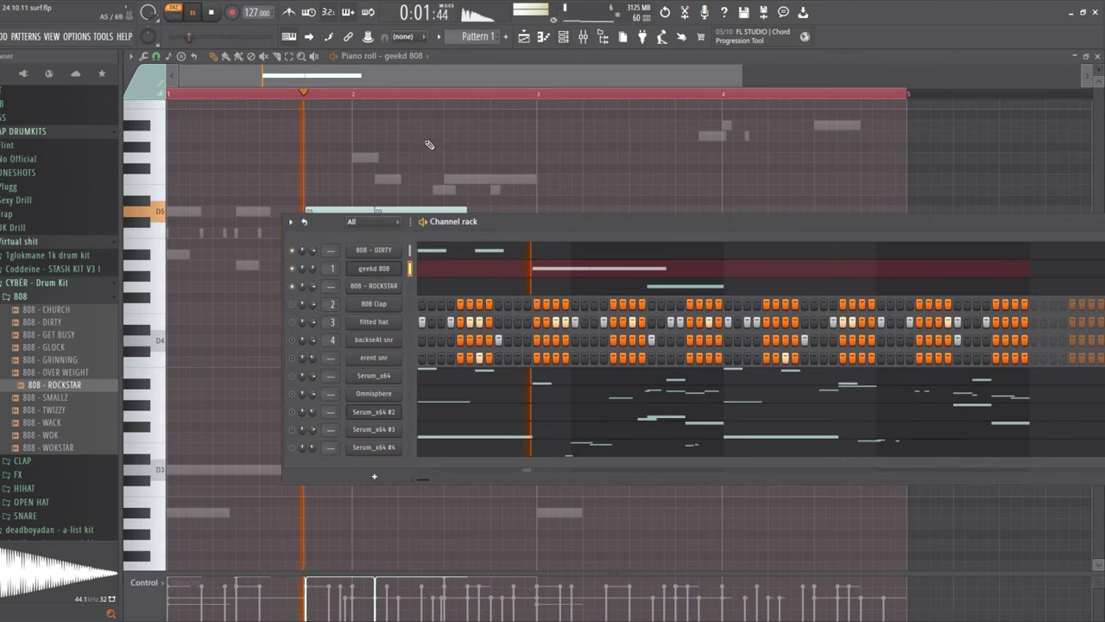
Enable the volume envelope of 808 - ROCKSTAR and shape it as hold only, with zero attack, decay, sustain and release
click(401, 289)
click(232, 195)
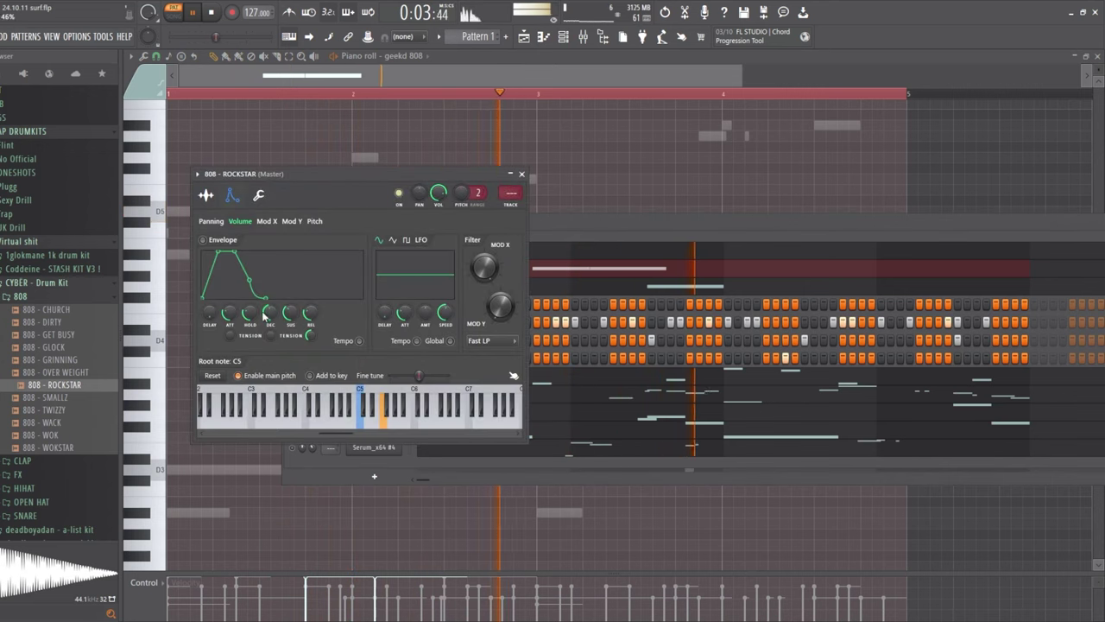
drag(230, 313, 234, 311)
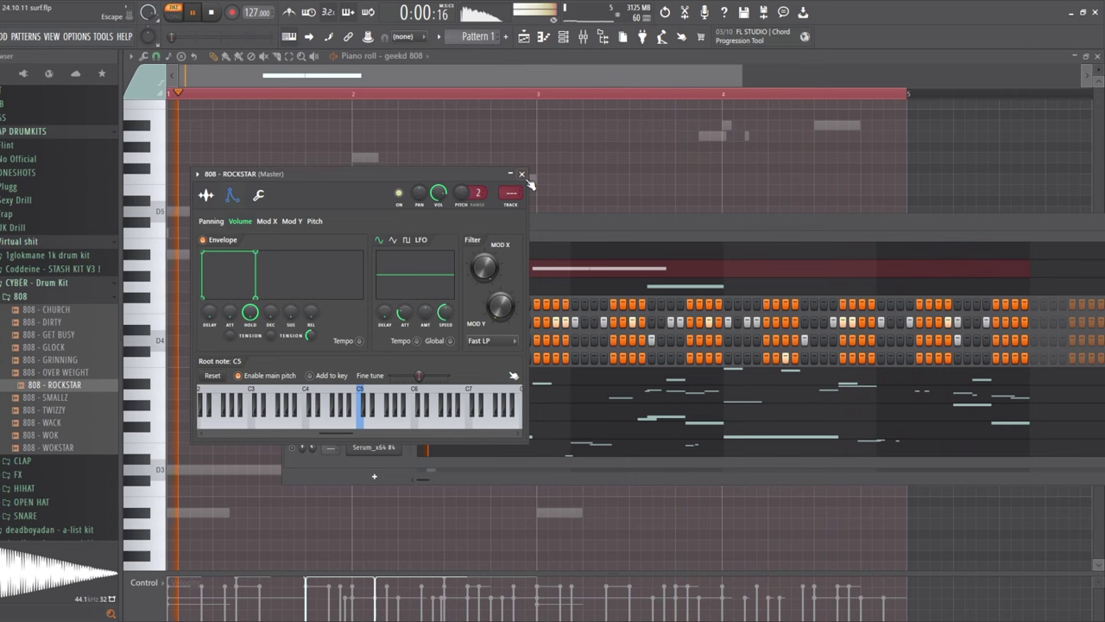
click(836, 252)
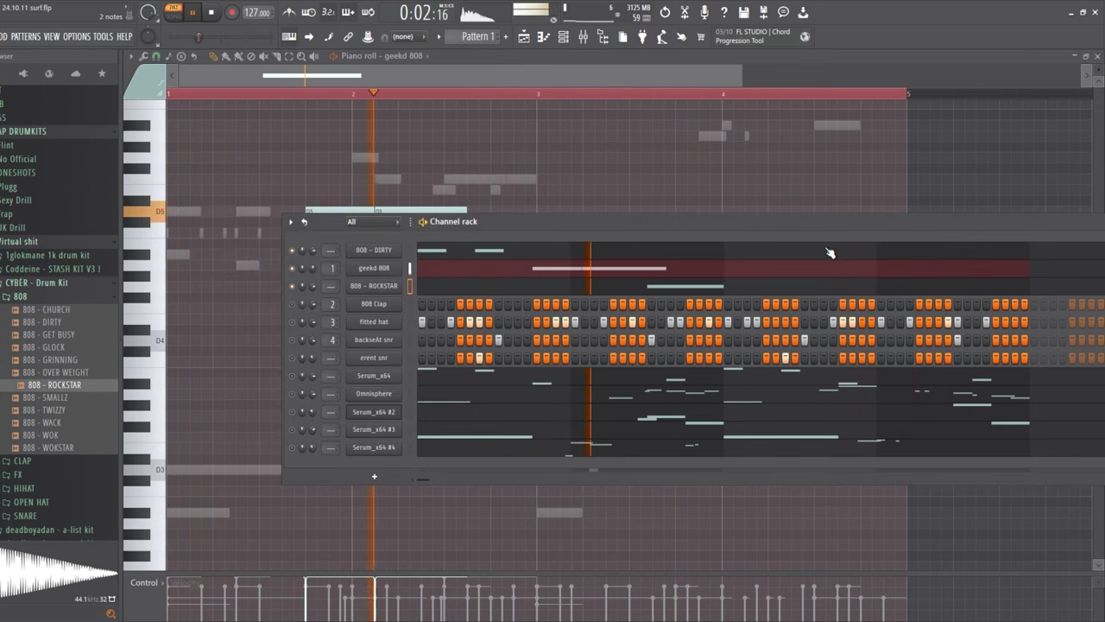
Draw four consecutive D5 notes for 808 - DIRTY from the start of bar 3, lasting 3, 2, 1 and 1 steps
click(829, 252)
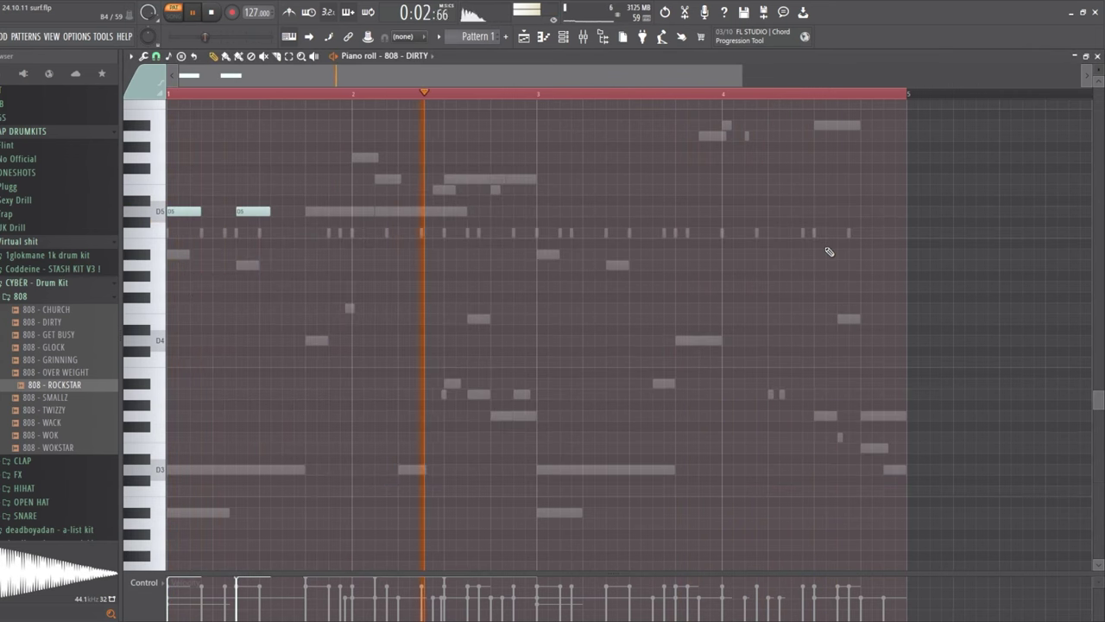
click(540, 211)
key(space)
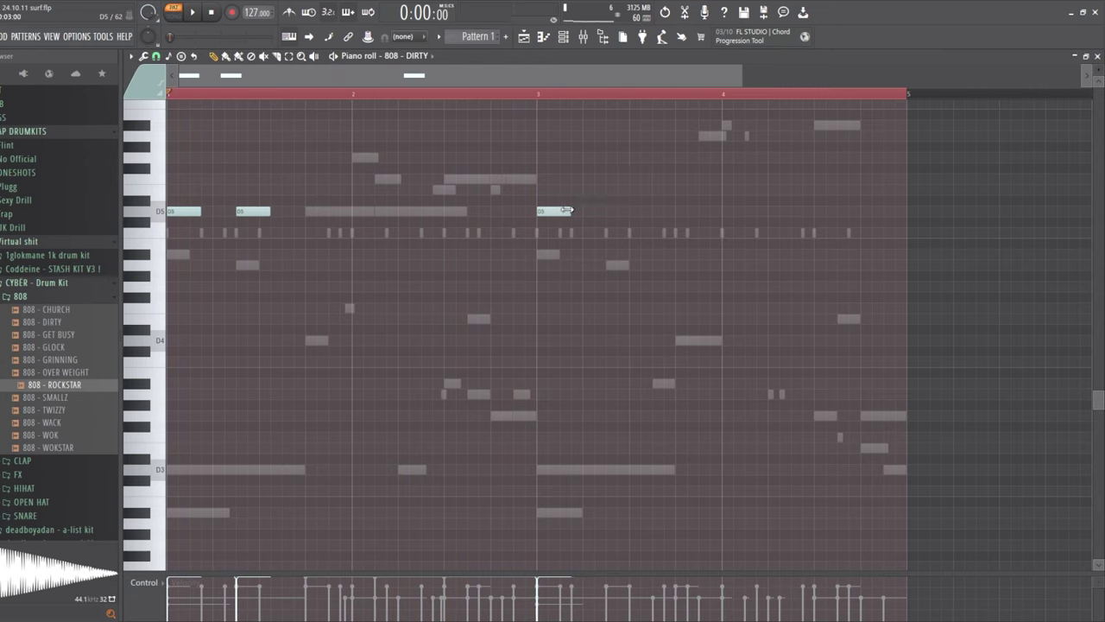
drag(604, 213, 594, 214)
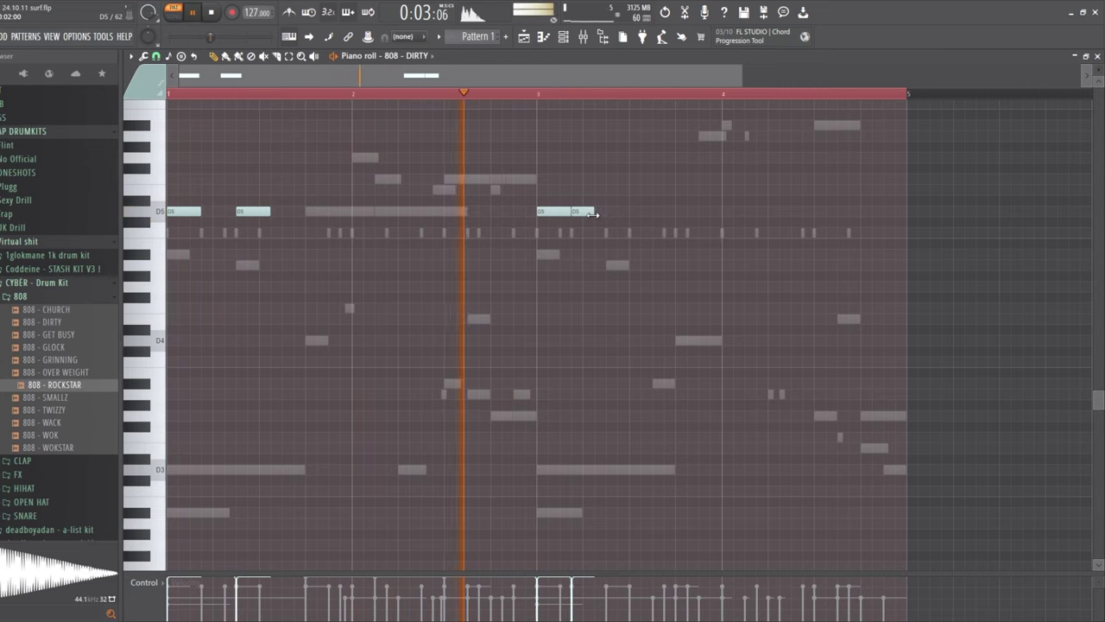
click(603, 212)
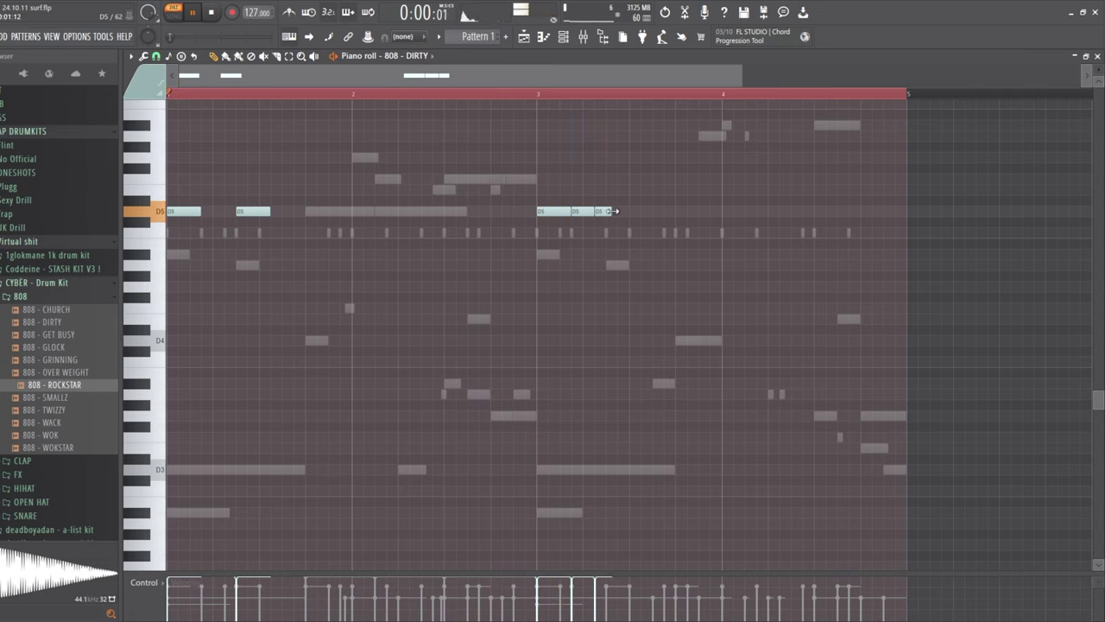
click(611, 211)
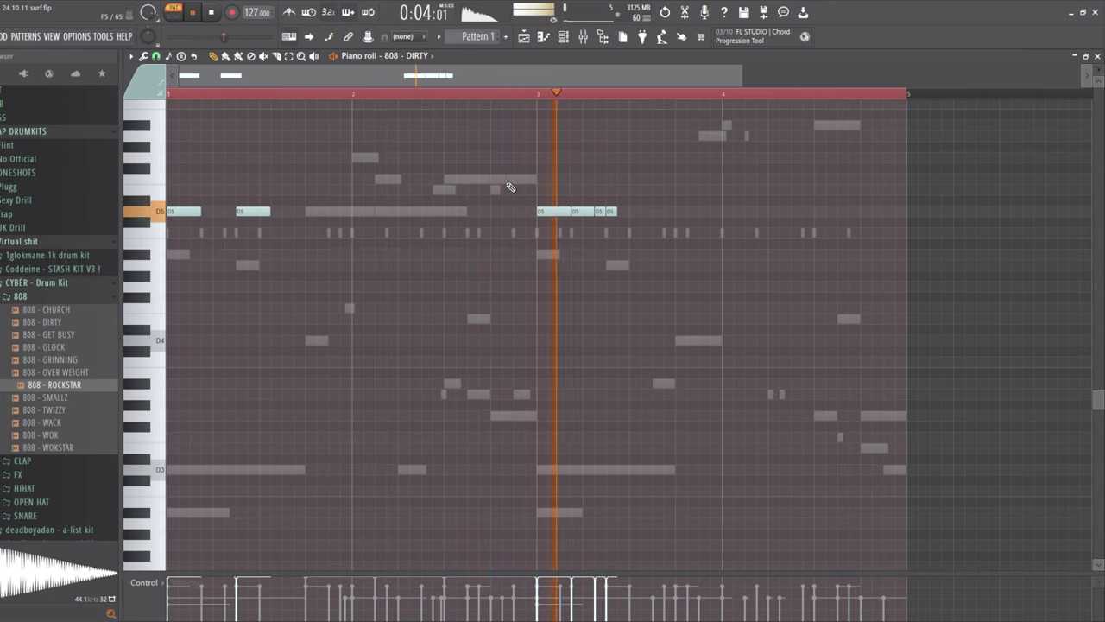
key(space)
key(space)
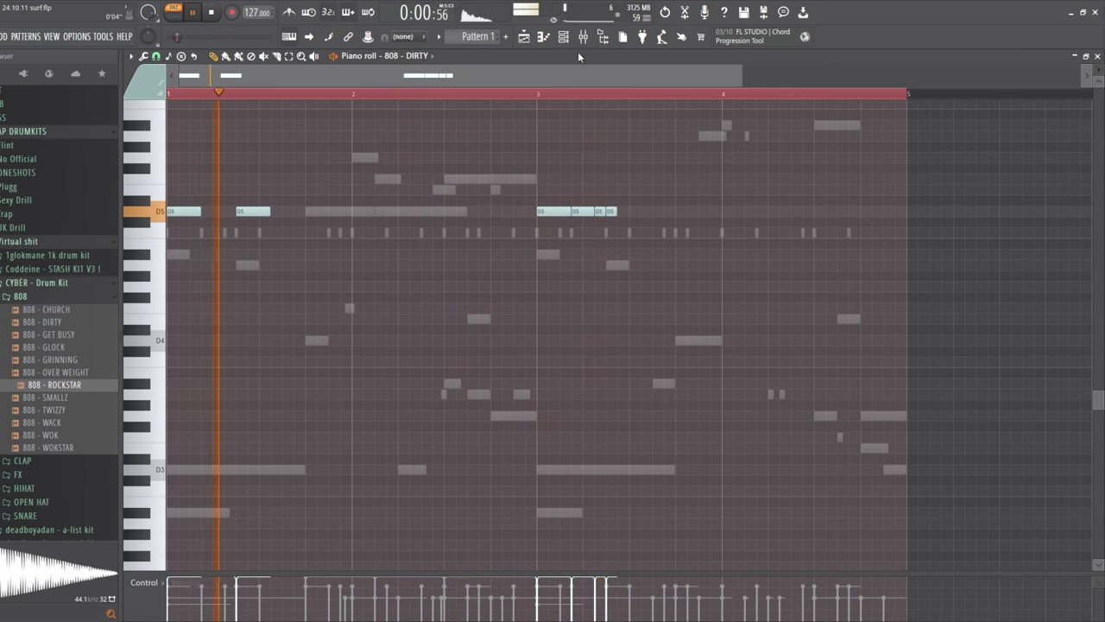
Draw two D5 notes for geekd 808: 9 steps from mid-beat 3 of bar 3, and 6 steps from beat 2 of bar 4
double_click(340, 213)
right_click(340, 216)
click(340, 212)
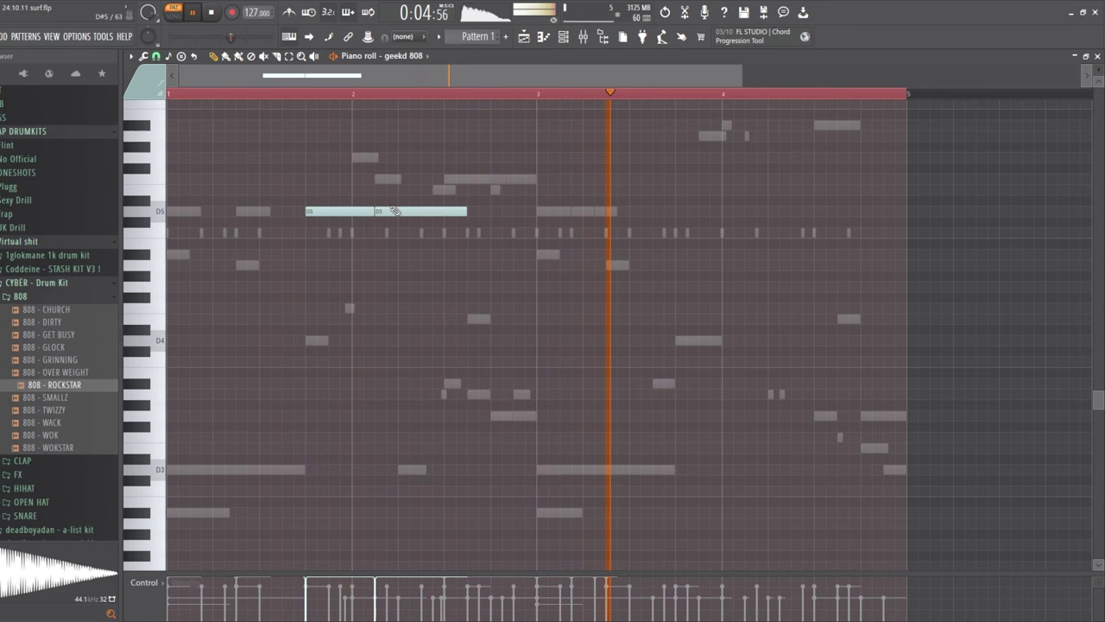
click(658, 212)
drag(661, 213, 758, 211)
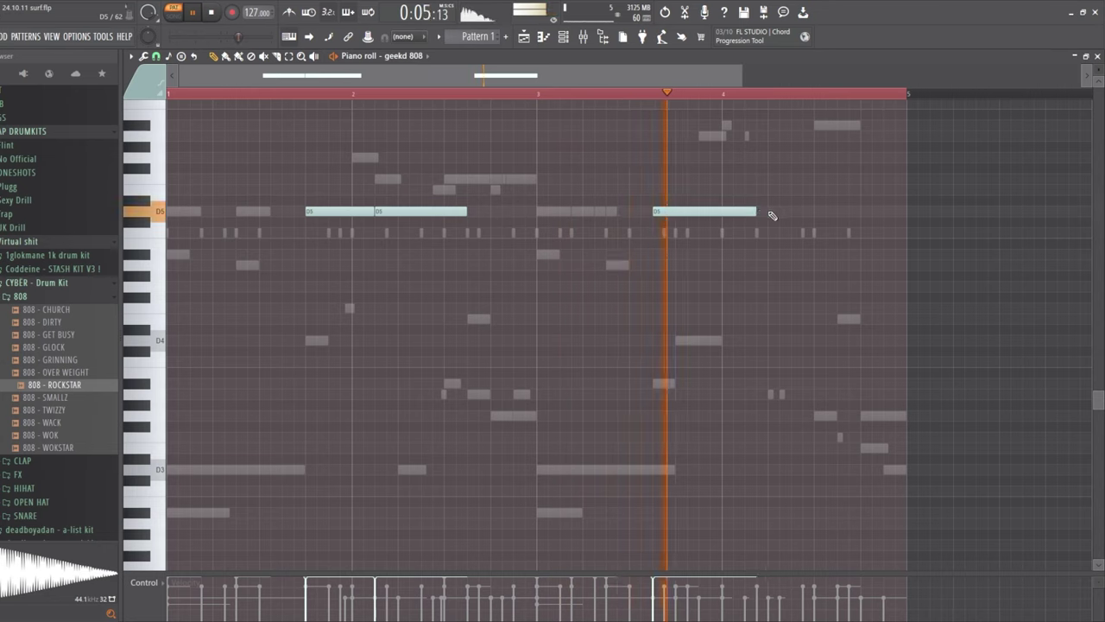
click(770, 212)
key(space)
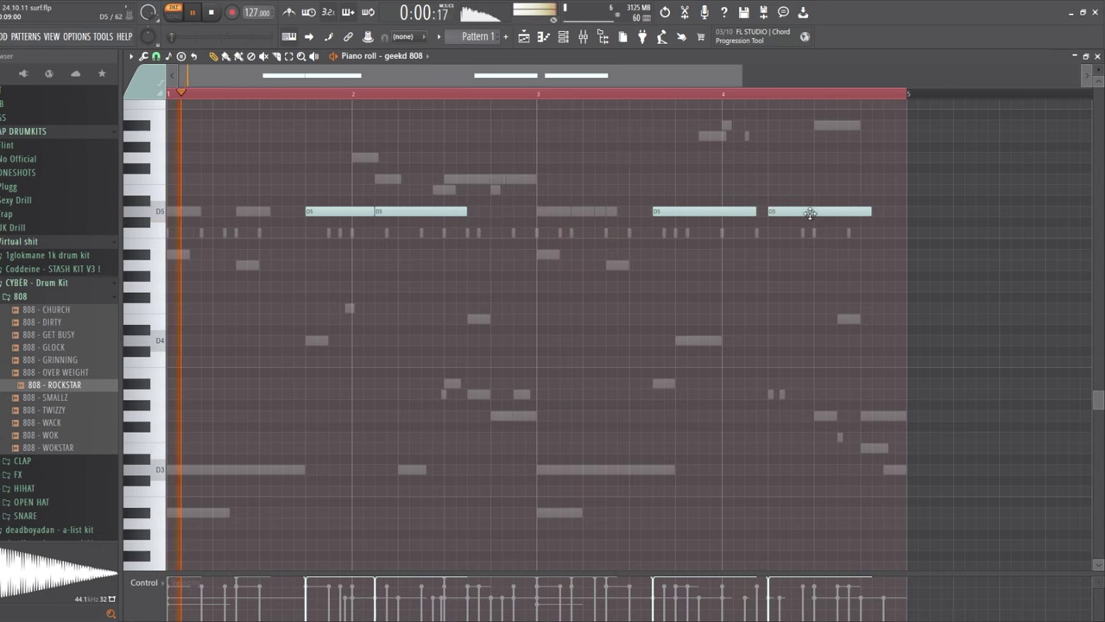
right_click(777, 212)
click(770, 213)
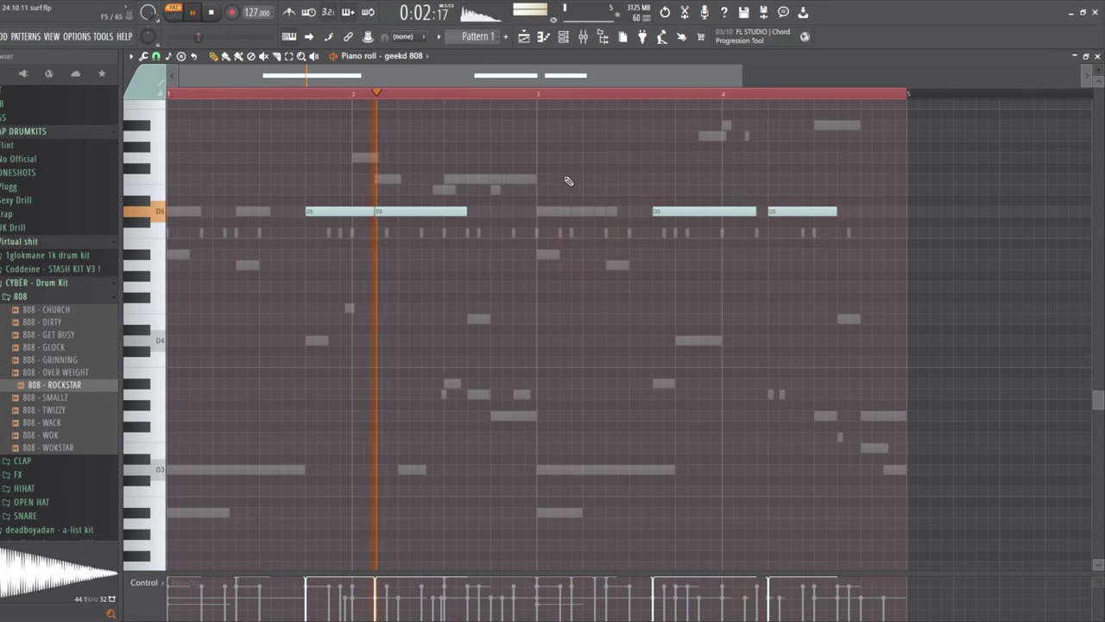
Add a 6-step note to 808 - ROCKSTAR at the end of bar 4 and raise it to A#5
double_click(522, 180)
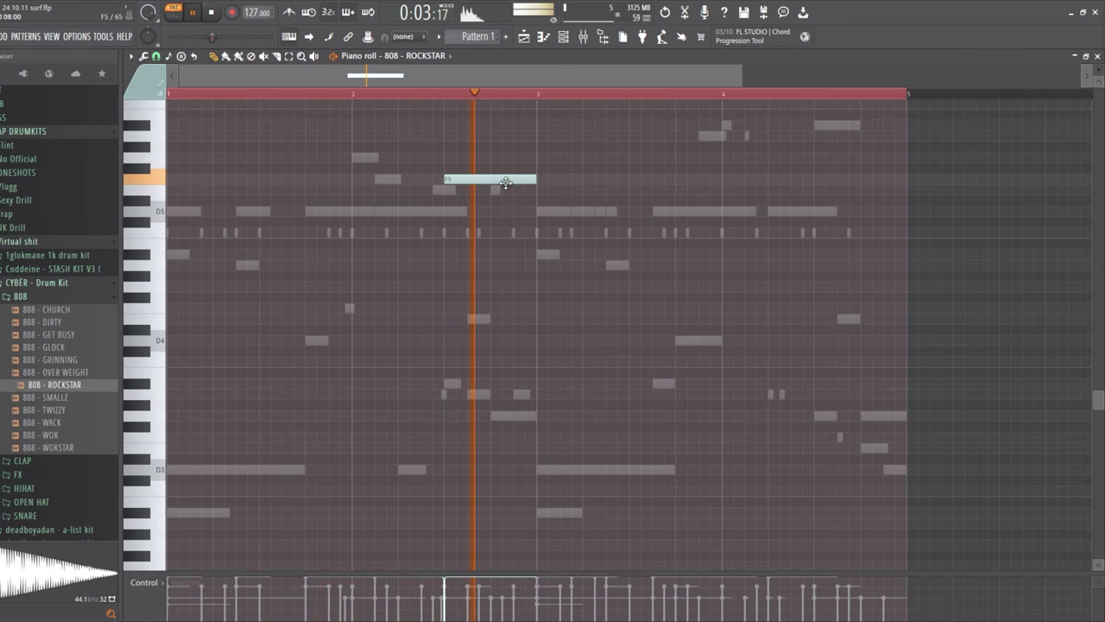
click(842, 179)
drag(925, 179, 907, 180)
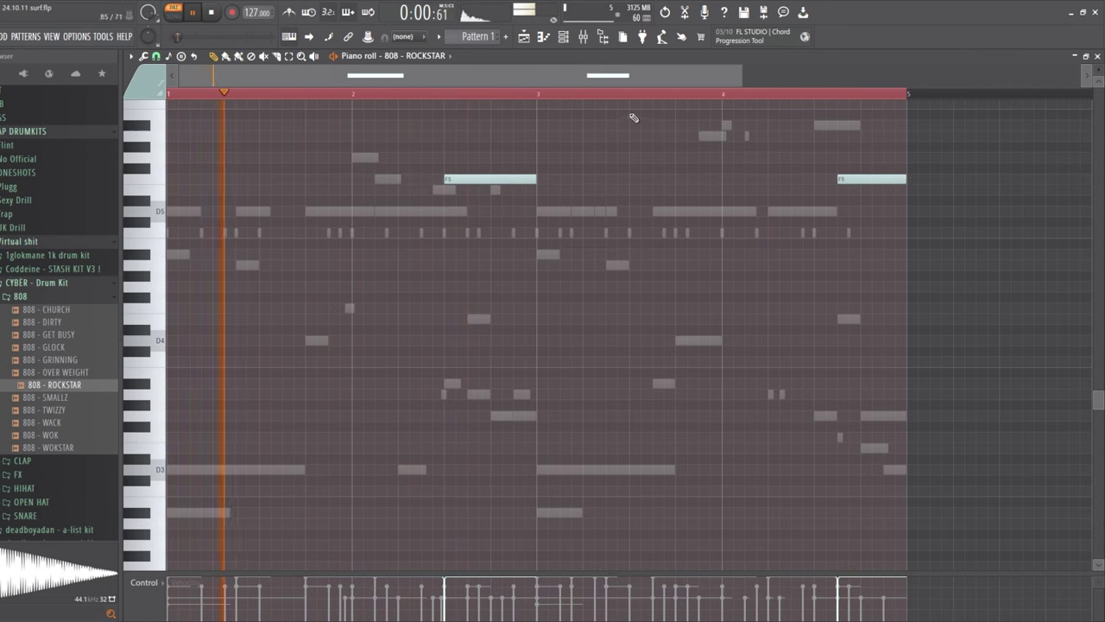
drag(881, 179, 877, 126)
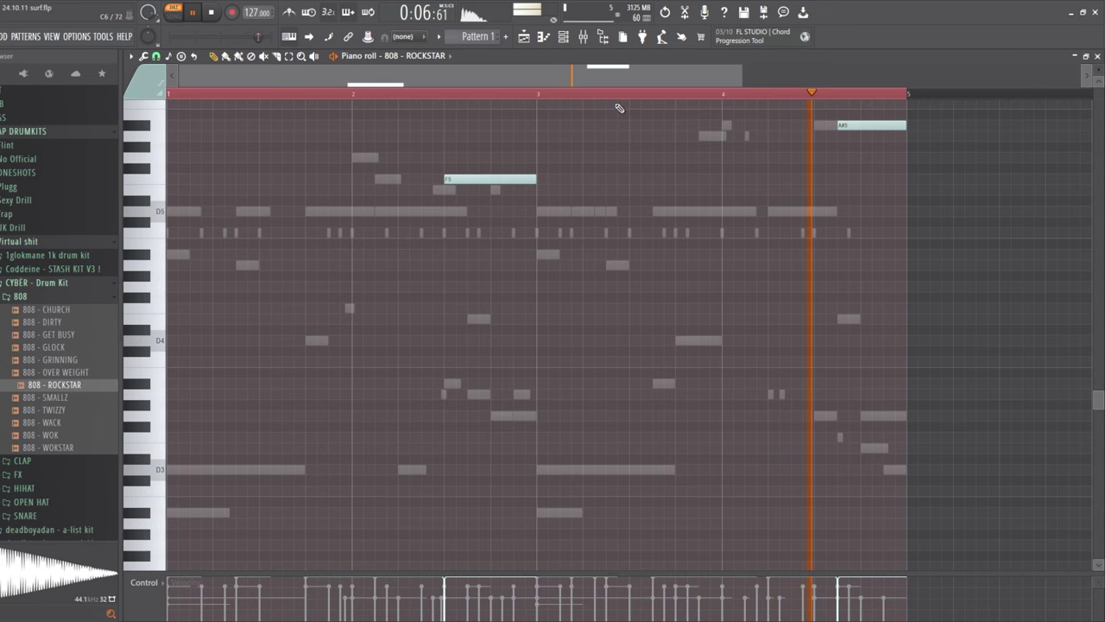
Unmute the 808 Clap, fitted hat, backseAt snr and erent snr channels to hear them with the 808s
click(603, 36)
click(292, 304)
click(292, 322)
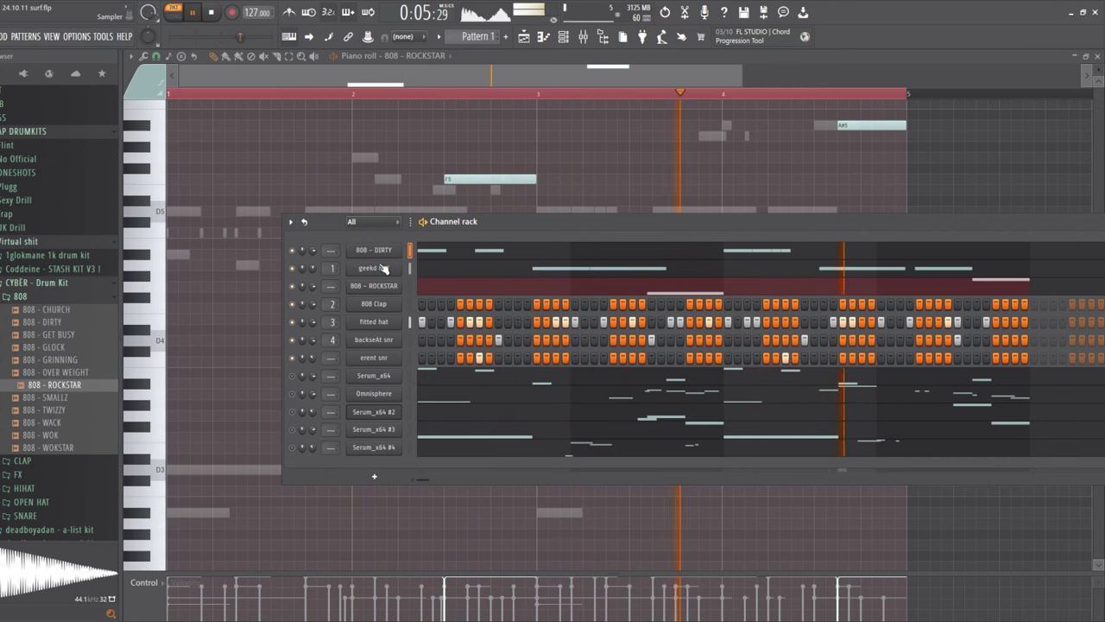
Extend the geekd 808 note in bar 3 to 10 steps and play the pattern with the first Serum_x64 channel unmuted
click(912, 271)
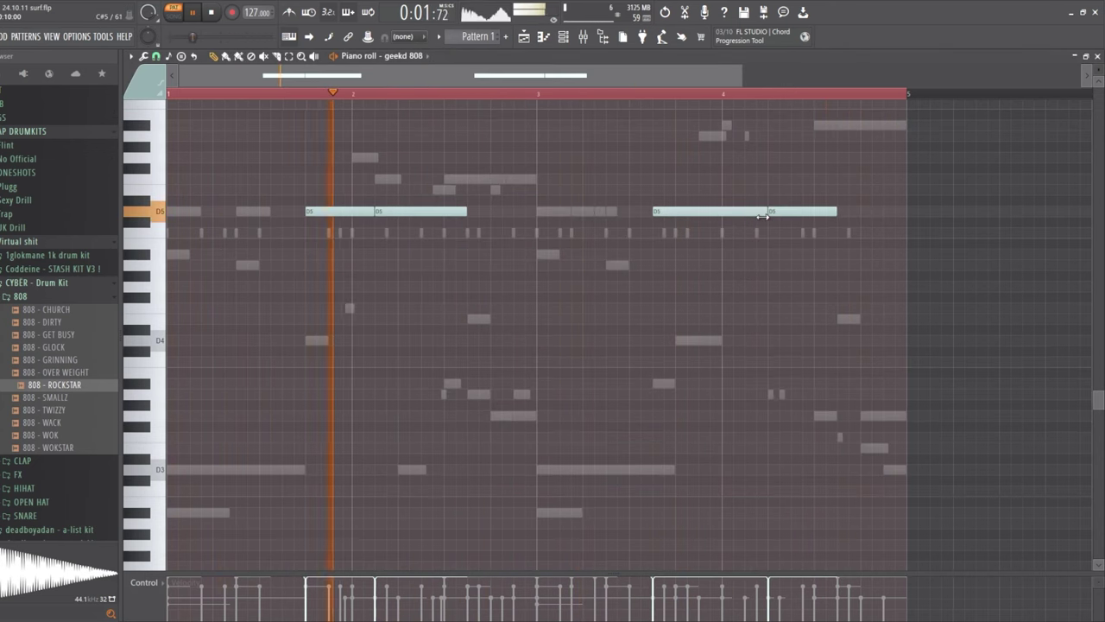
click(563, 36)
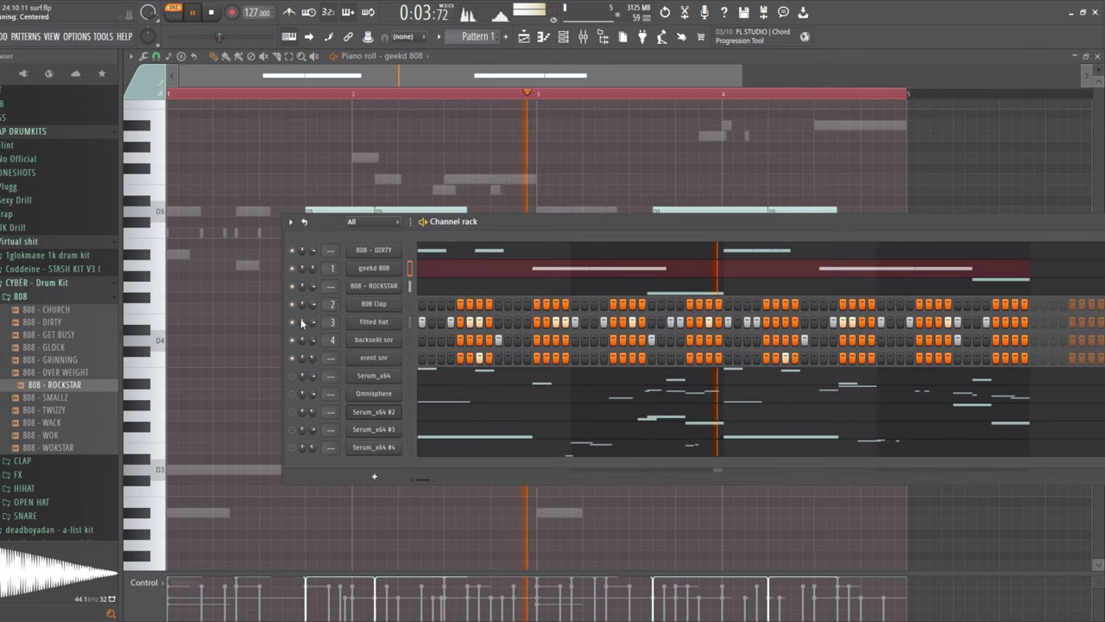
key(space)
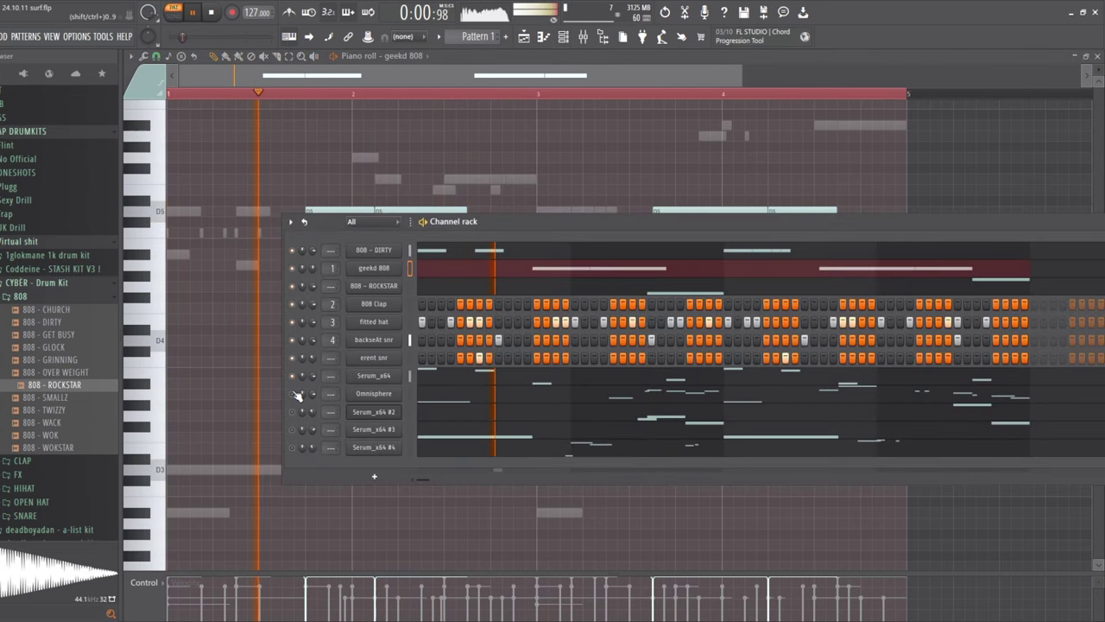
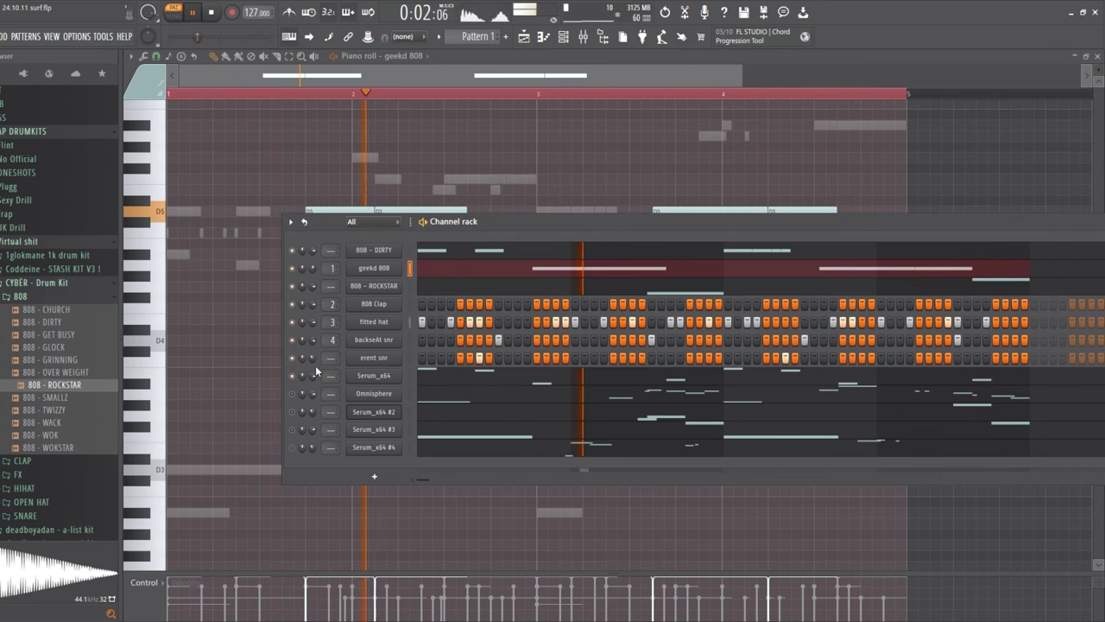
key(space)
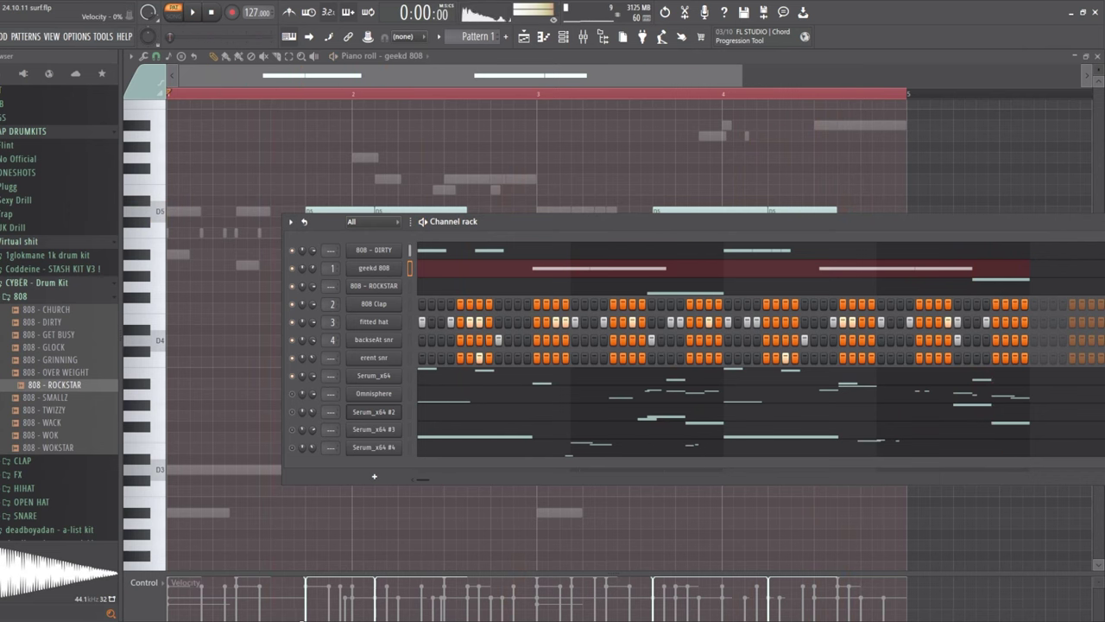
Load clap - drizzy from the CYBËR kit's CLAP folder as a channel above erent snr and place a hit on step 11
click(60, 297)
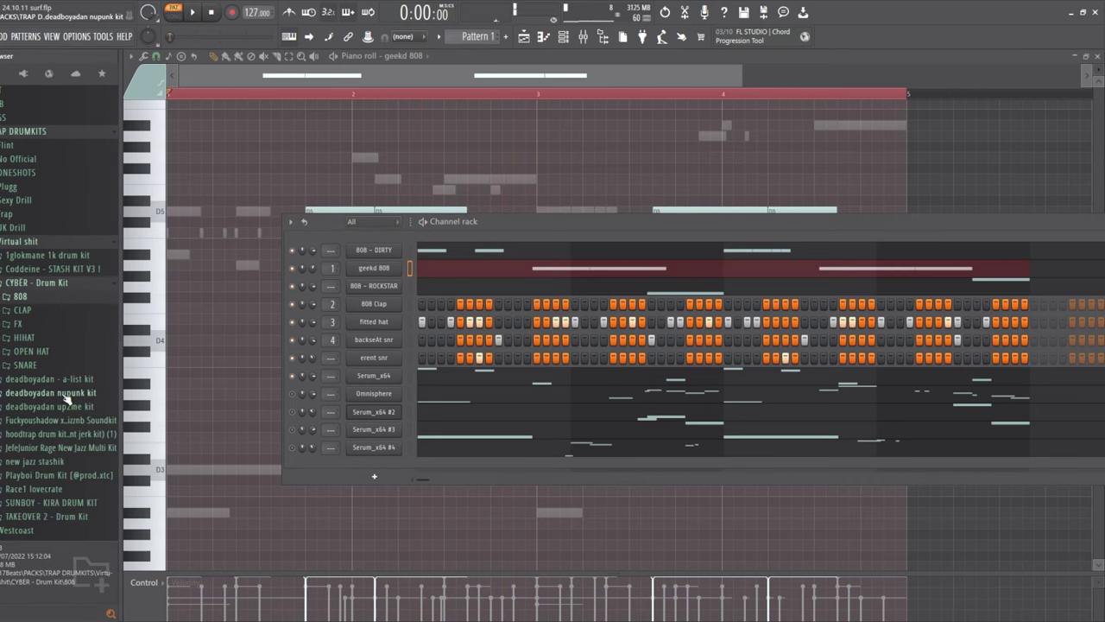
click(62, 338)
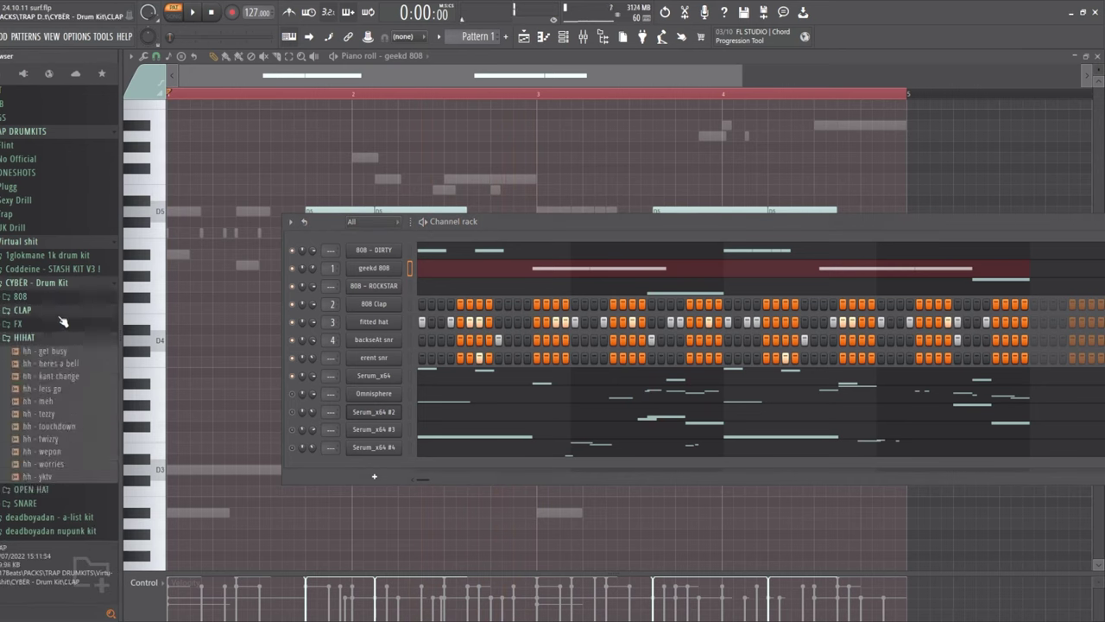
click(34, 310)
click(57, 361)
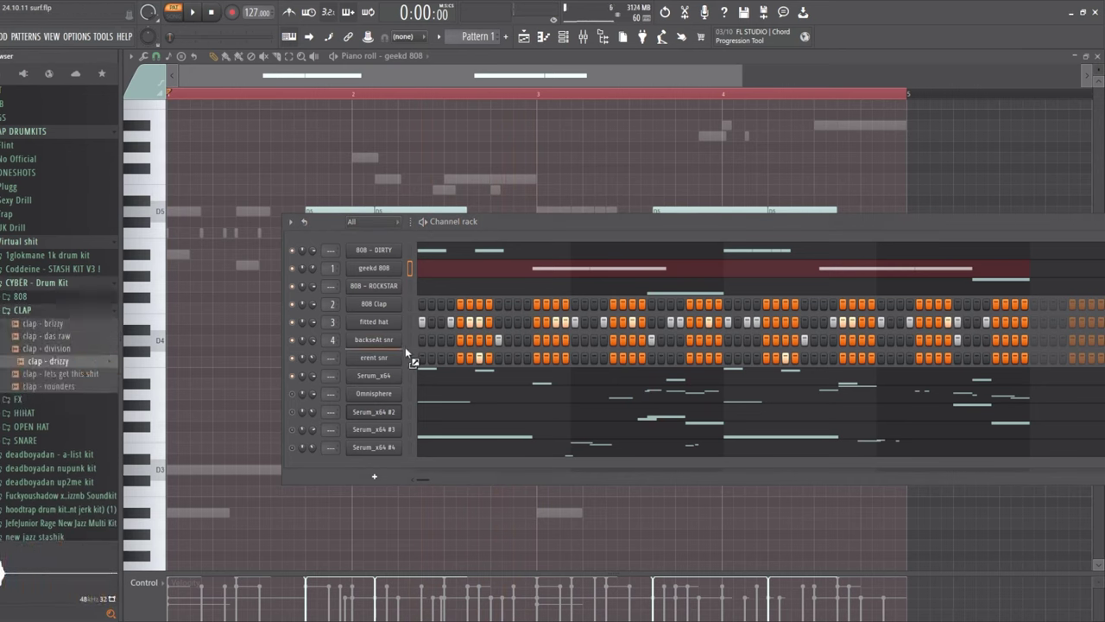
drag(405, 347, 492, 357)
key(space)
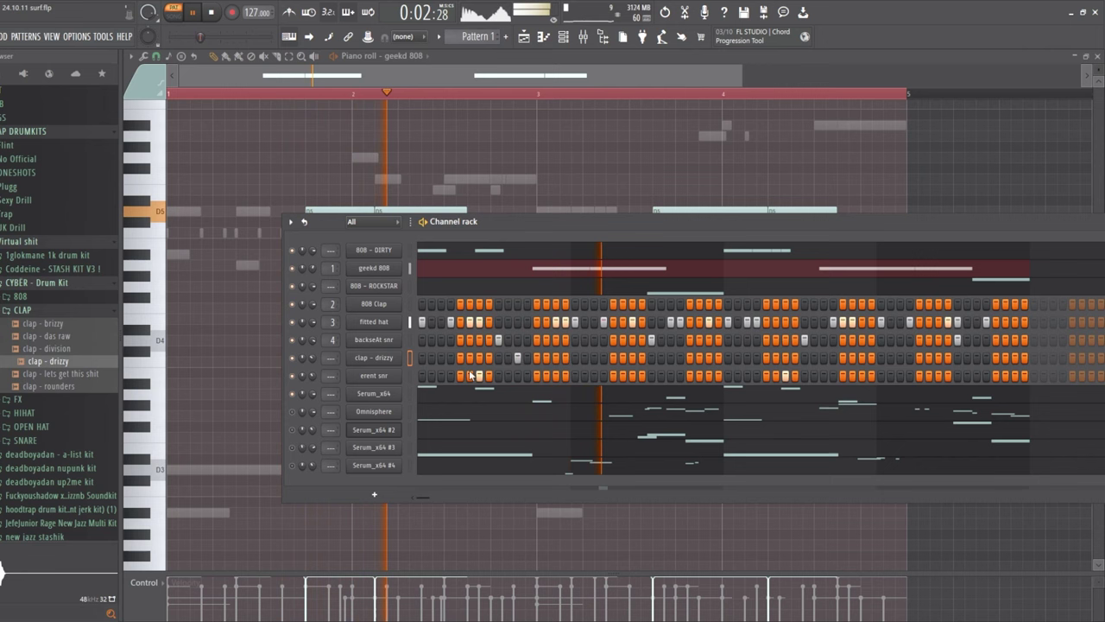
Replace the clap - drizzy sample with clap - lets get this shit and add a second clap hit on step 43
click(95, 375)
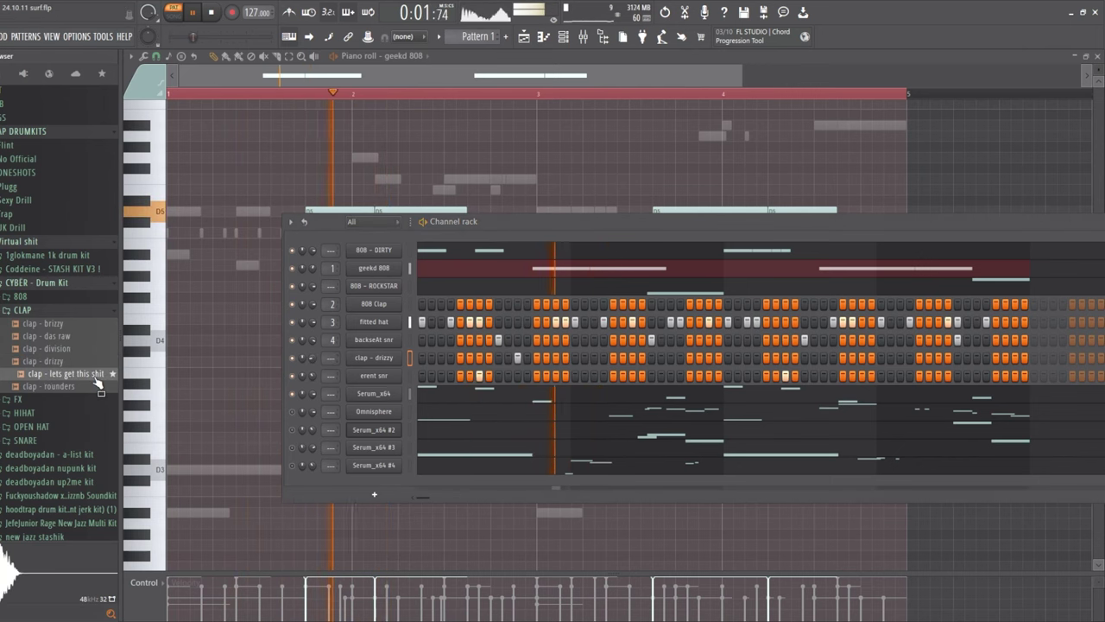
click(90, 381)
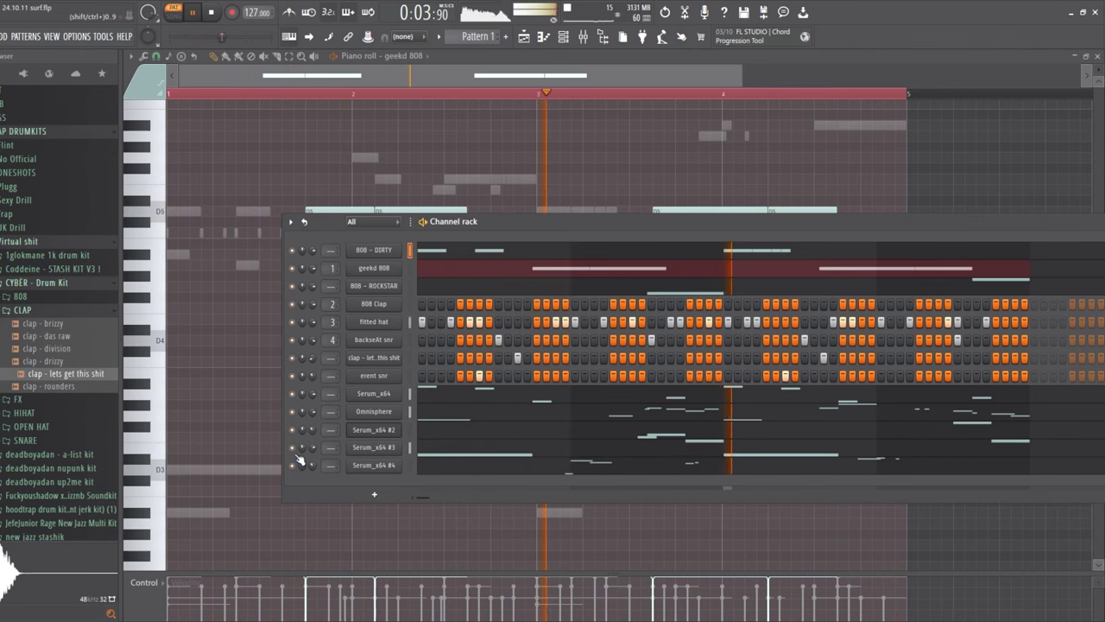
key(space)
key(space)
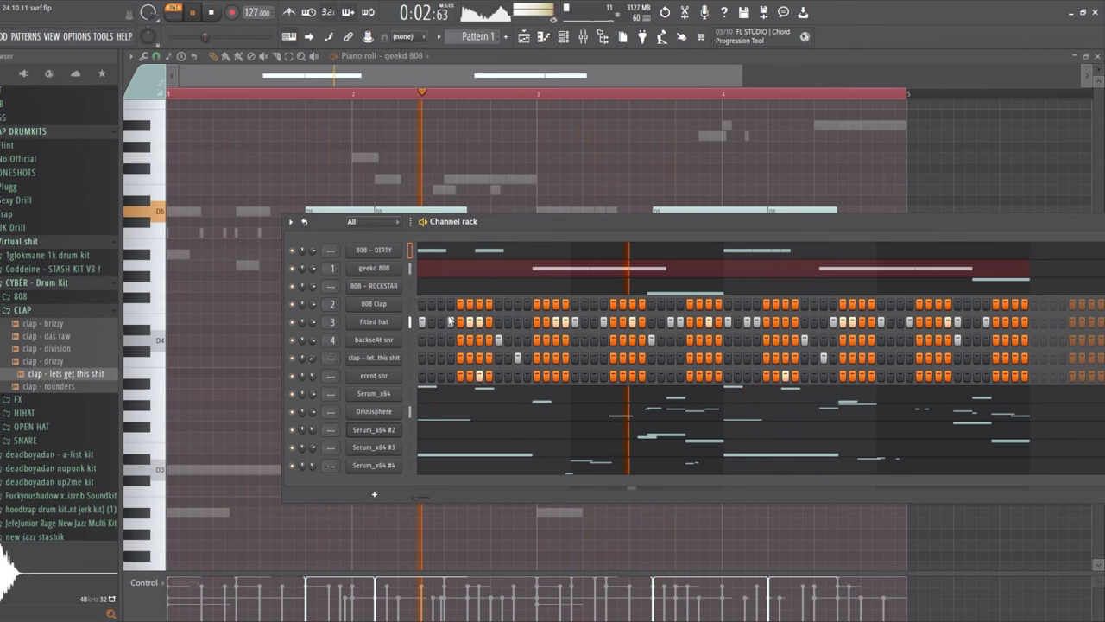
Replay the pattern from the start, muting and unmuting 808 channels to compare how they sit with the melodies
key(space)
key(space)
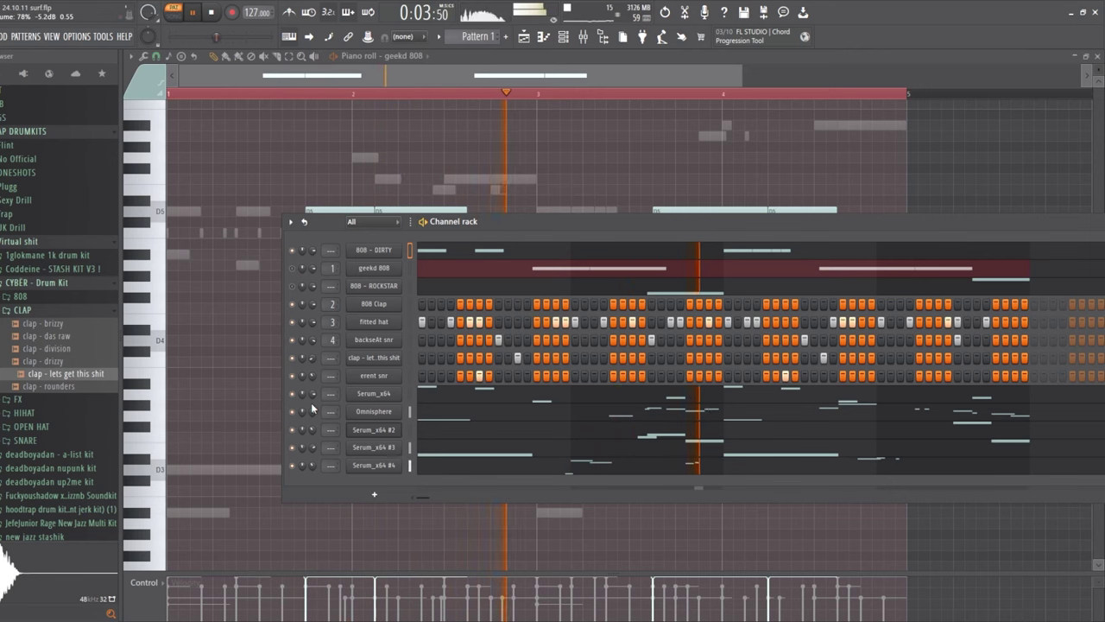
key(space)
key(space)
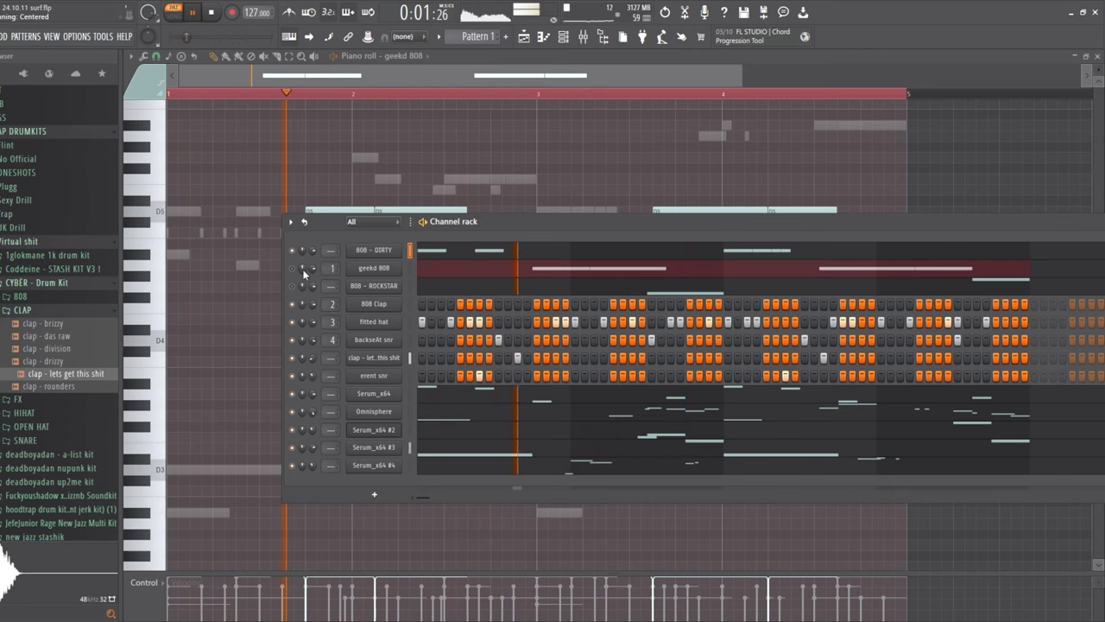
key(space)
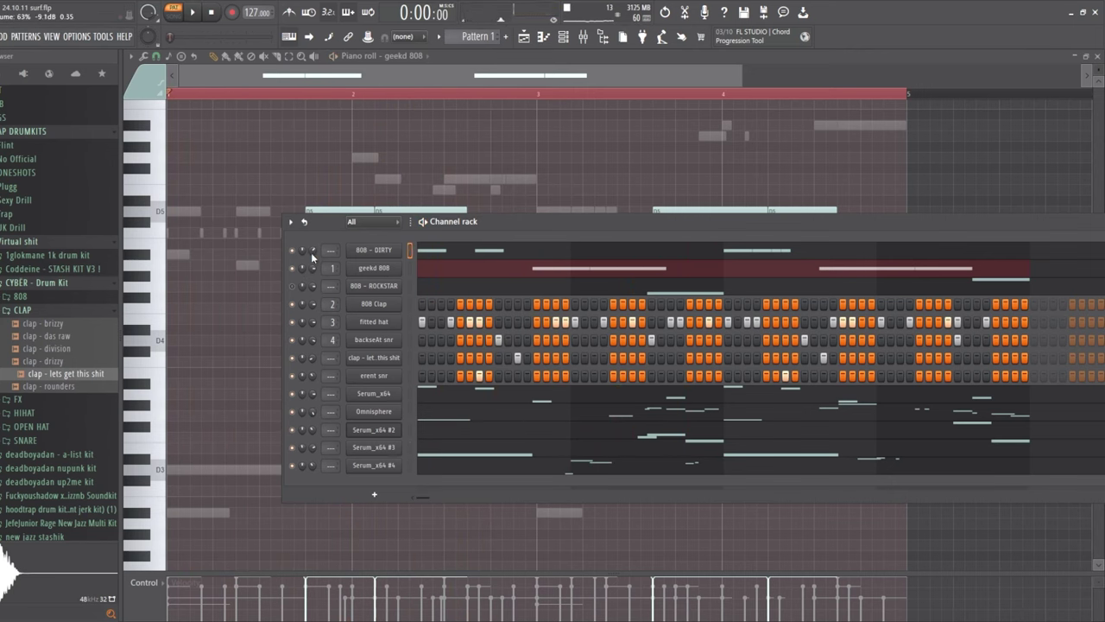
key(space)
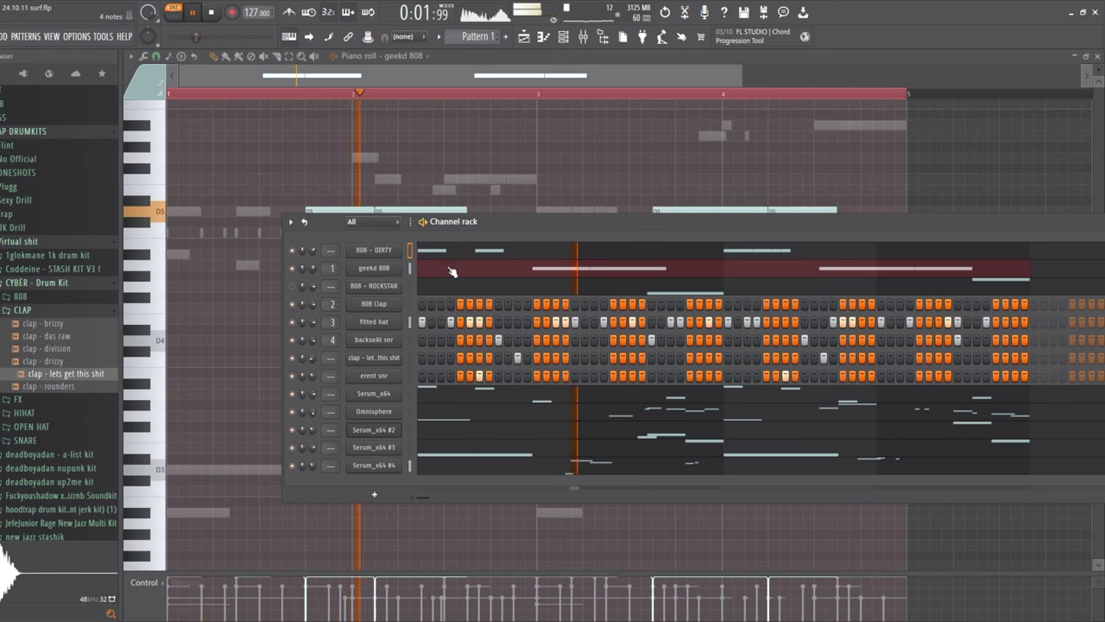
Delete the geekd 808 note starting in bar 2 and extend the one before it to 12 steps
key(F9)
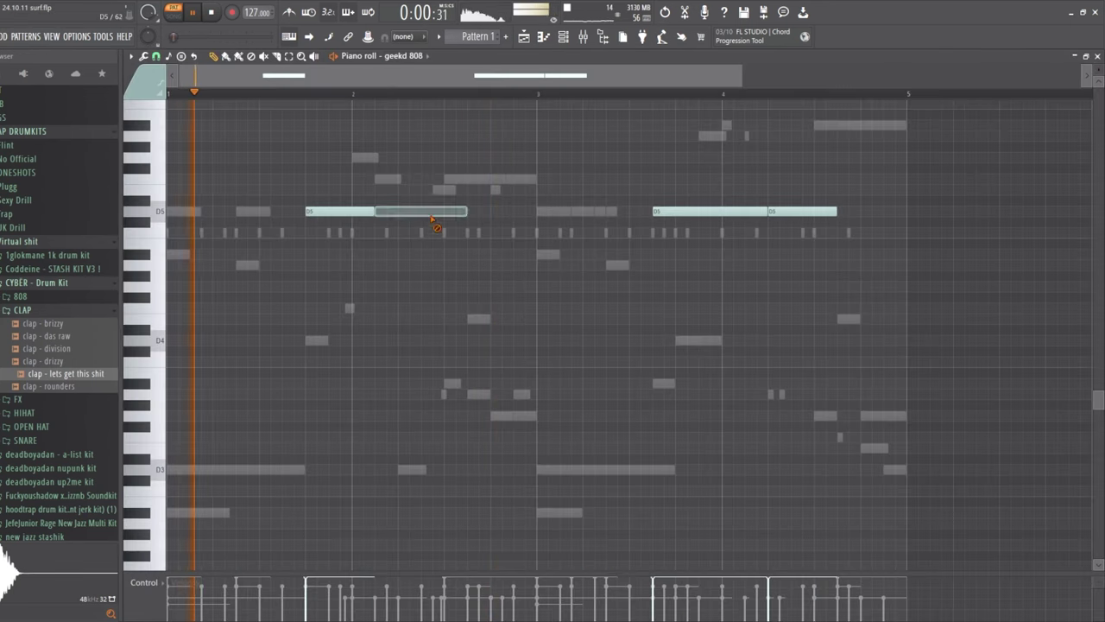
right_click(431, 216)
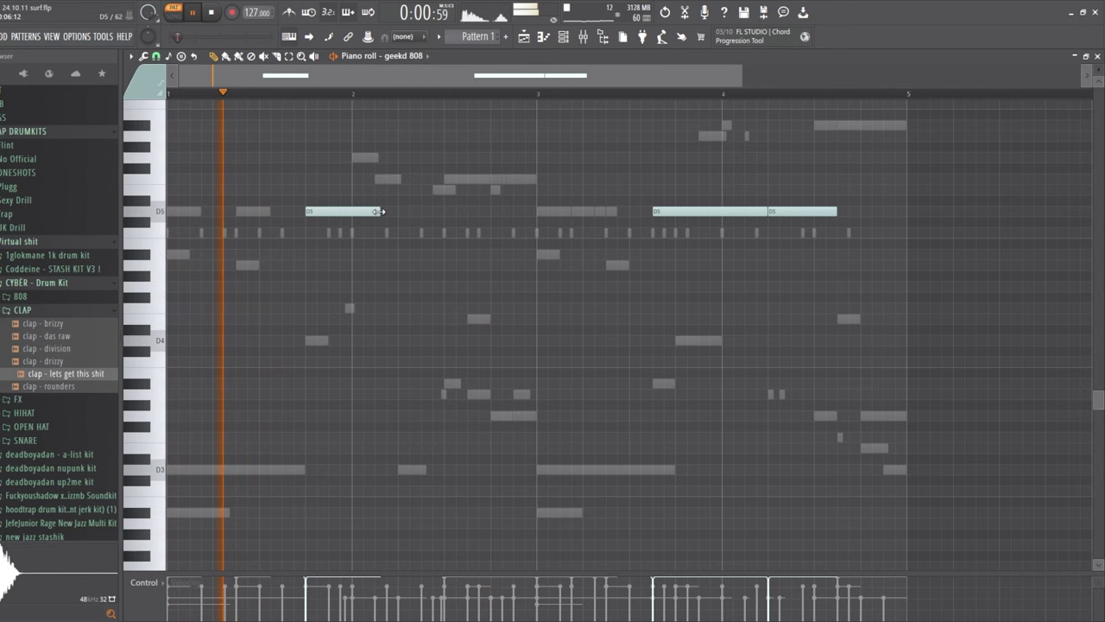
drag(383, 209, 446, 210)
click(565, 39)
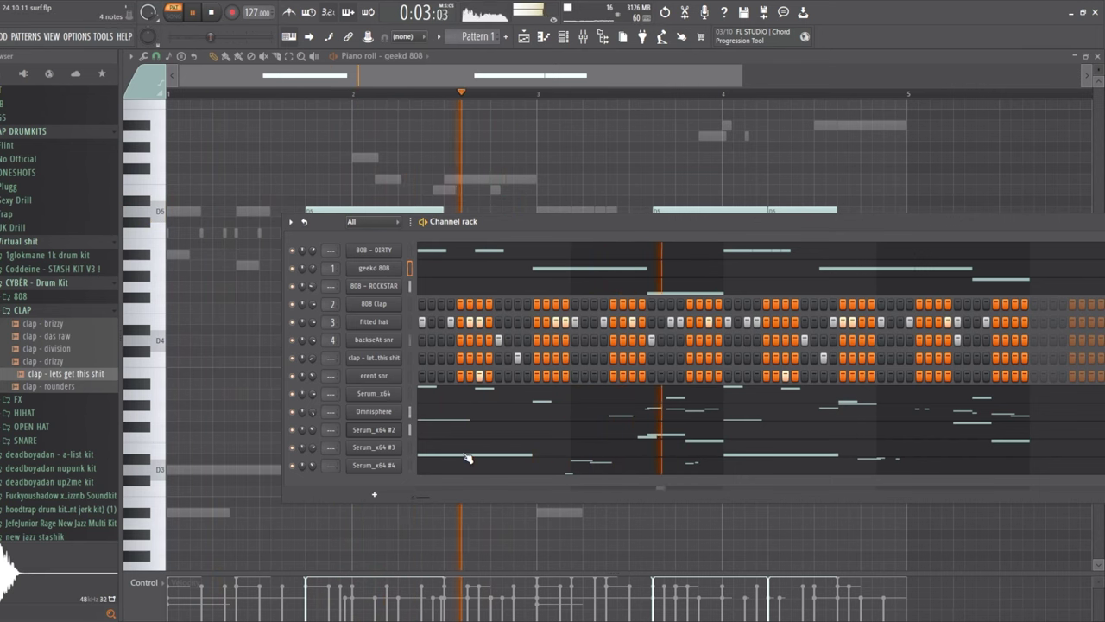
key(space)
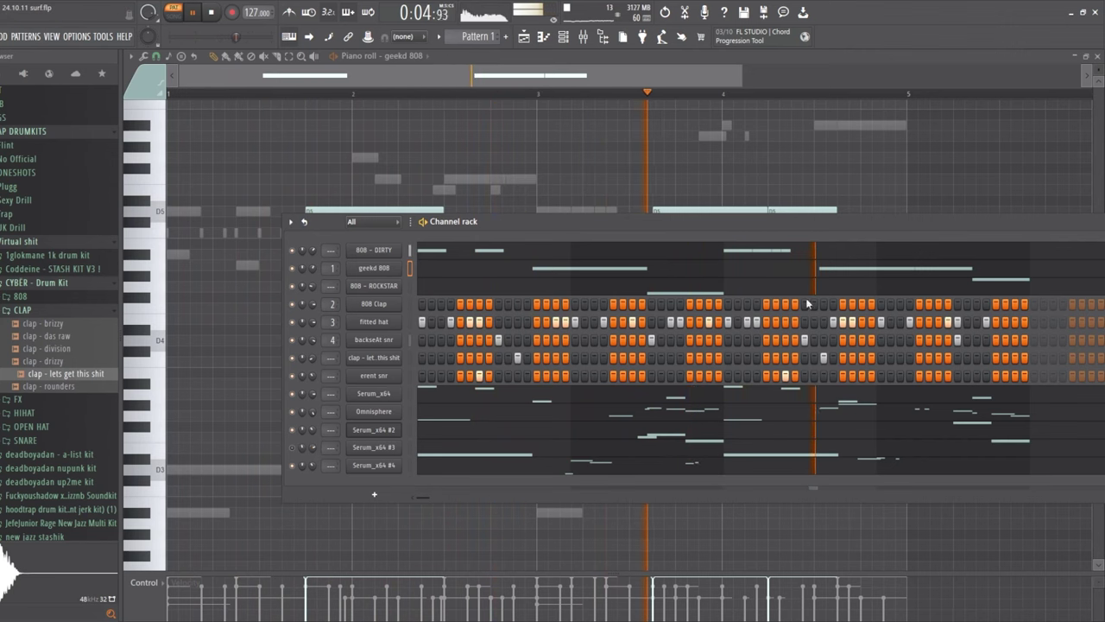
Delete the last geekd 808 note in bar 4 and extend the preceding note from bar 3 to 14 steps
click(764, 255)
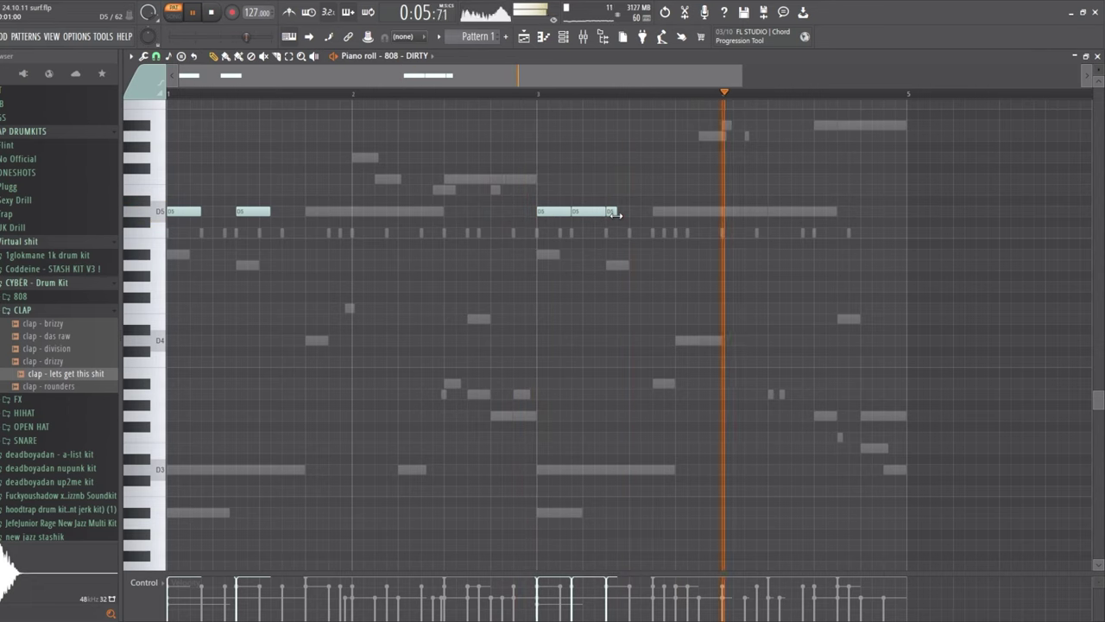
double_click(741, 214)
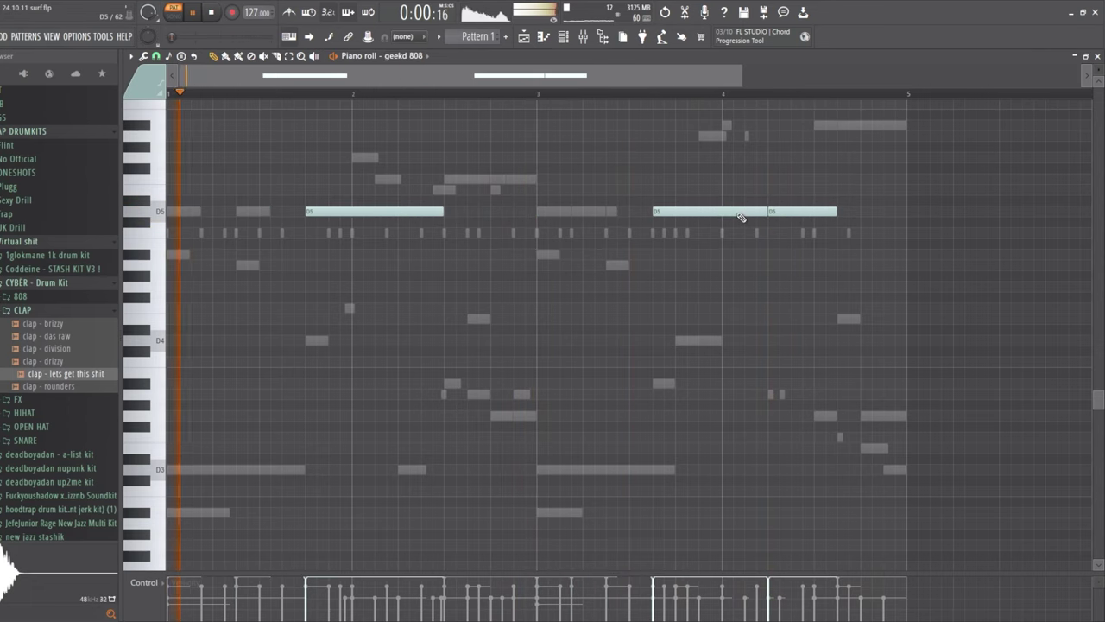
right_click(774, 213)
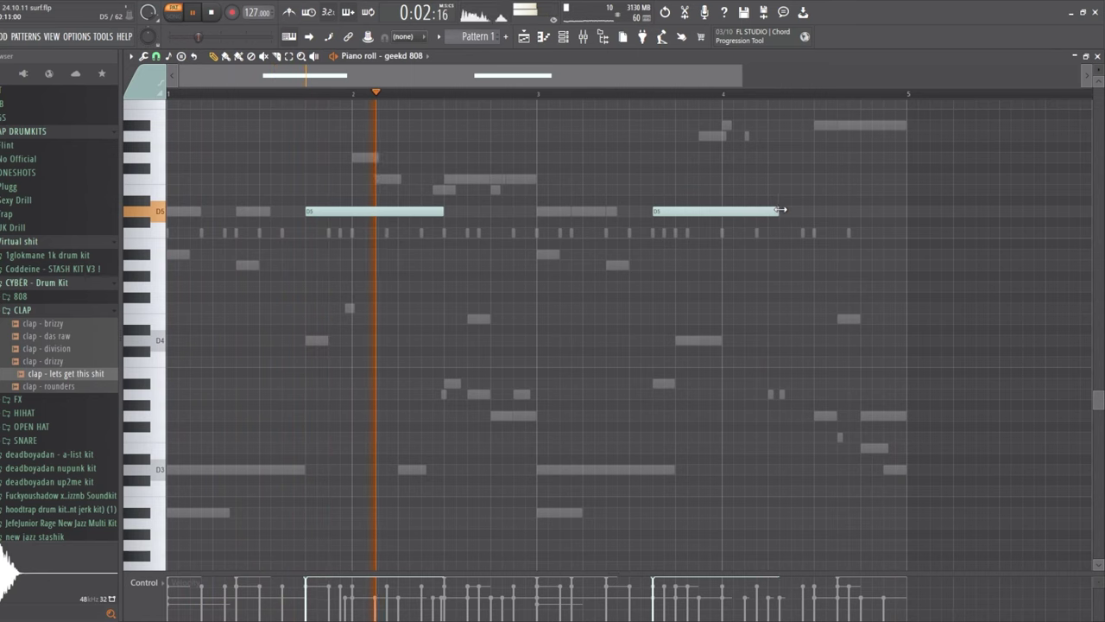
drag(782, 210, 814, 212)
click(584, 37)
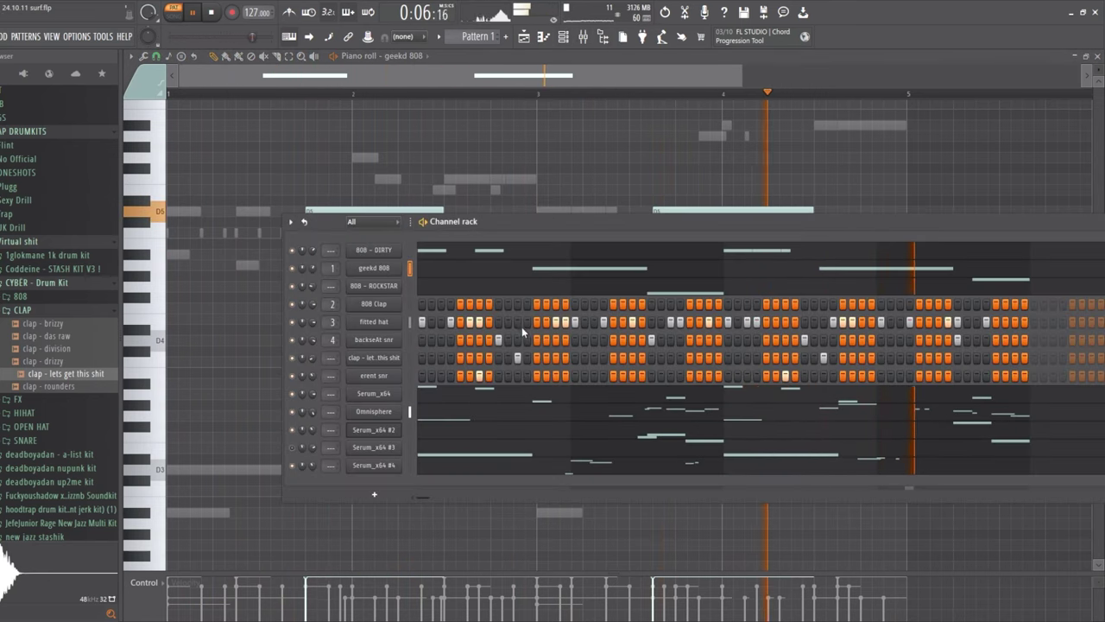
Delete the Omnisphere A#3 and D4 notes in the second half of bar 3
click(717, 411)
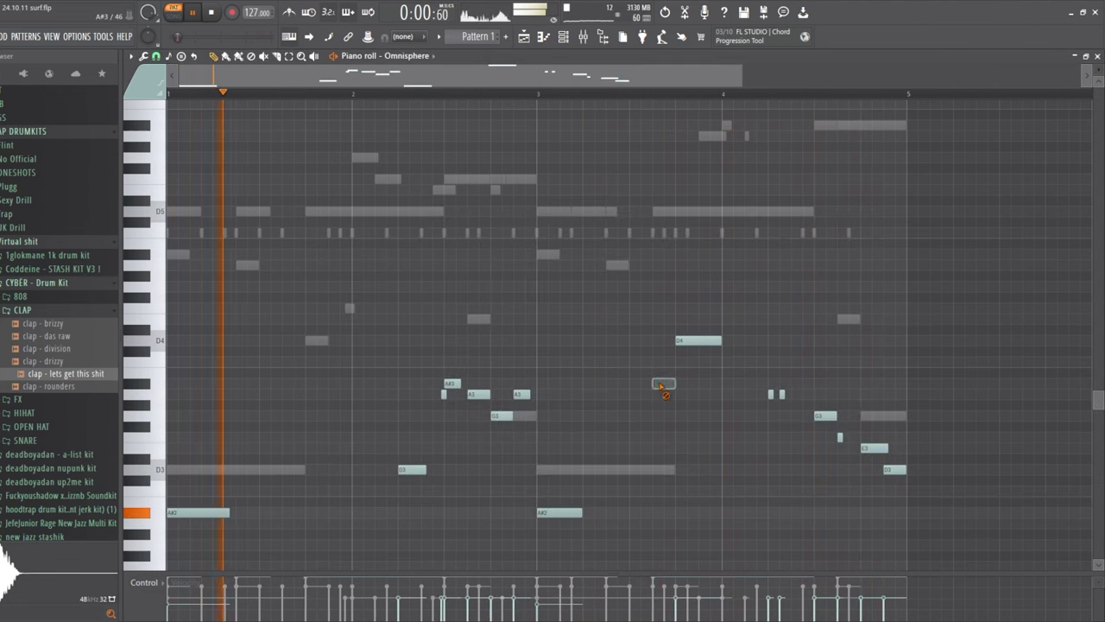
right_click(662, 383)
right_click(698, 340)
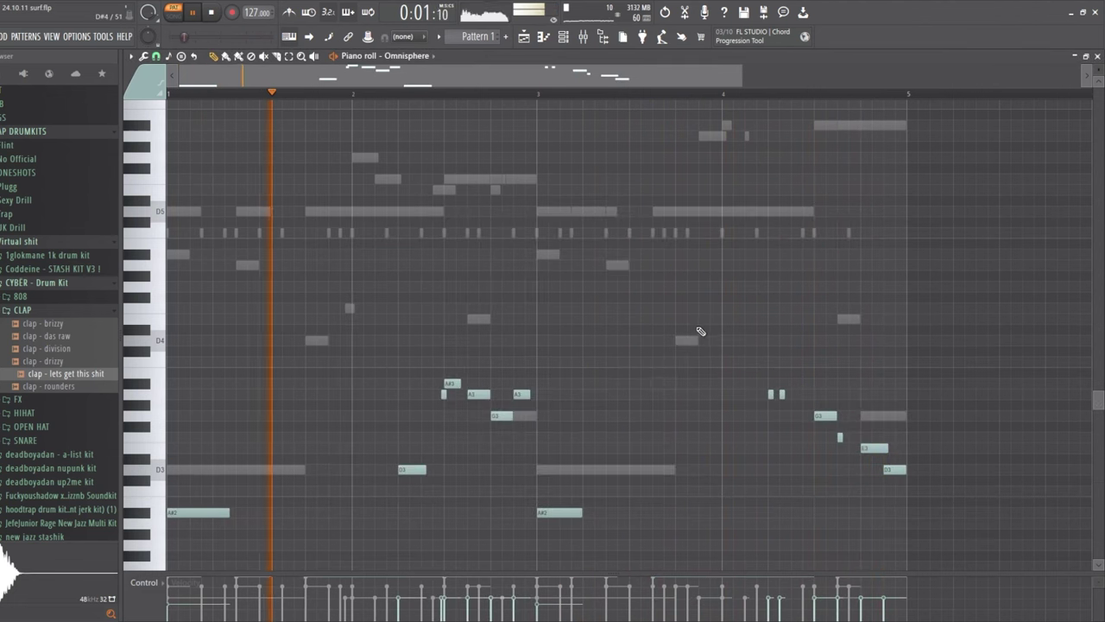
click(568, 43)
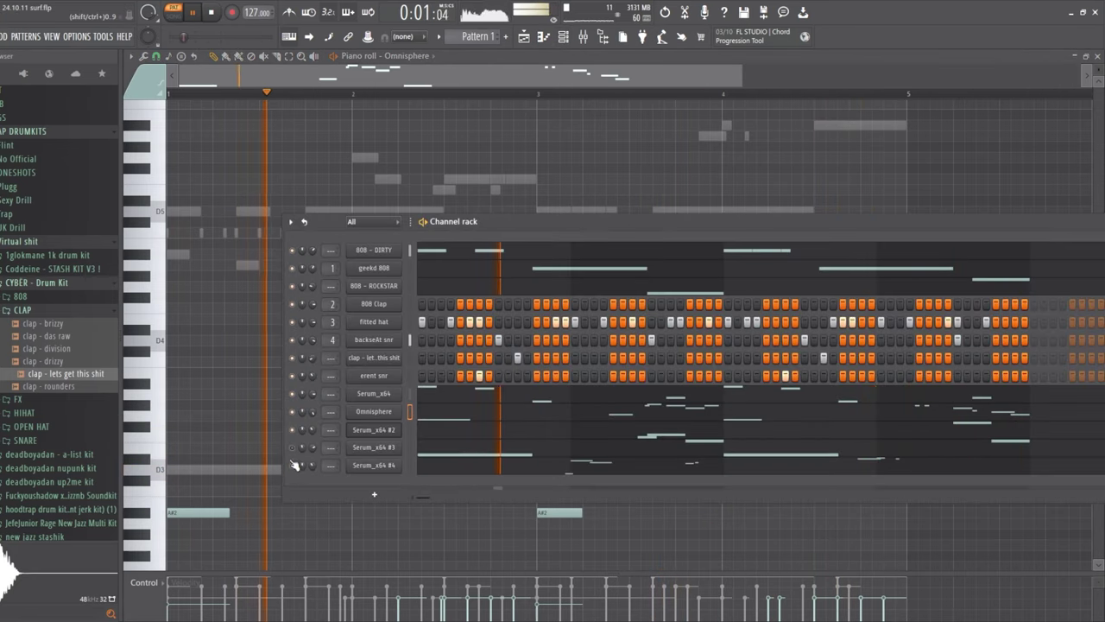
Raise the first Omnisphere note in bar 1 to D3 and listen to it with the pattern
click(439, 421)
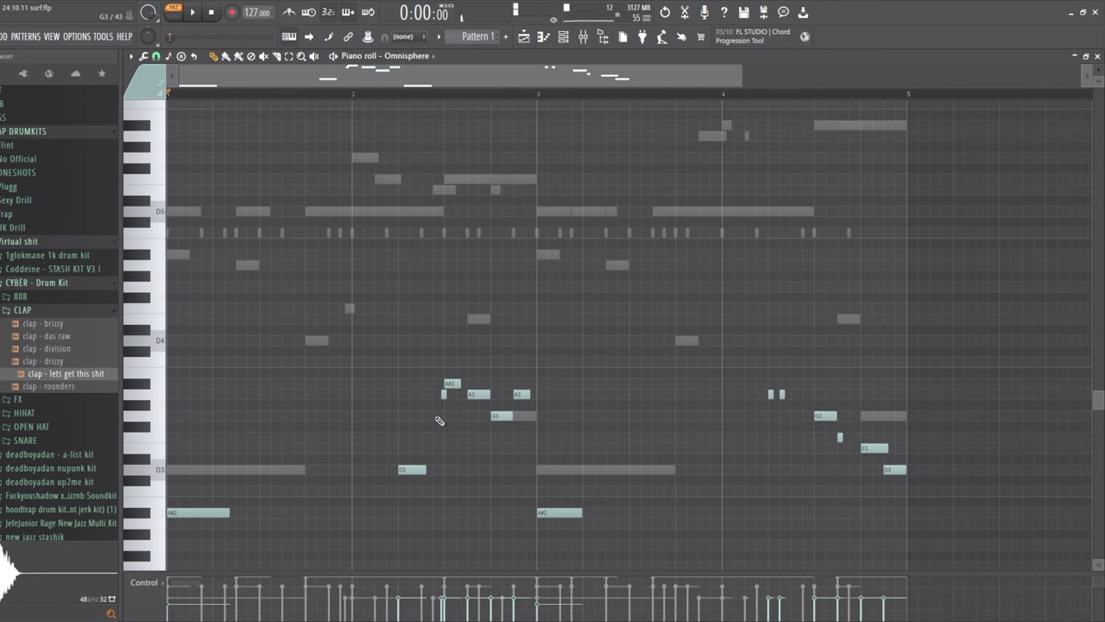
key(space)
drag(189, 497, 190, 468)
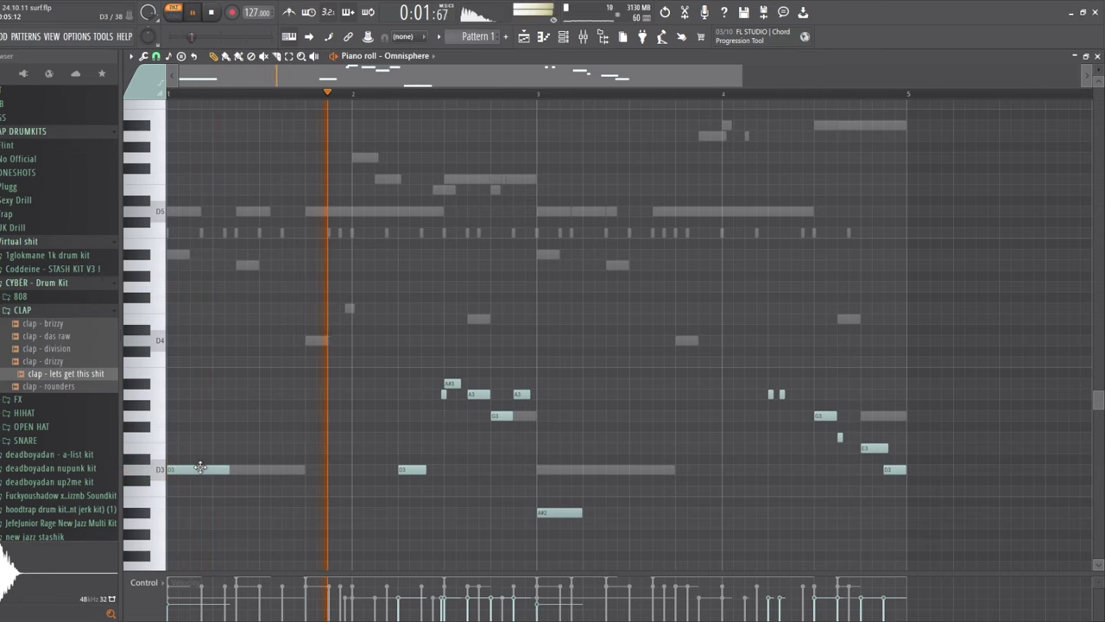
key(space)
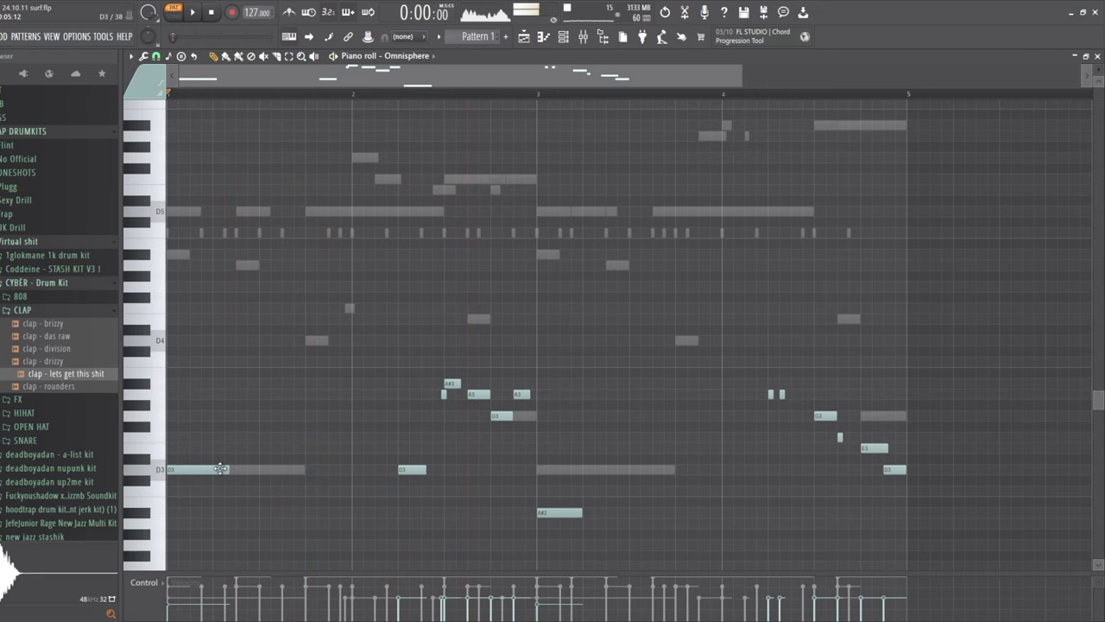
Try the first Omnisphere note at A#3, play it, and move it back to D3
drag(215, 403, 217, 383)
key(space)
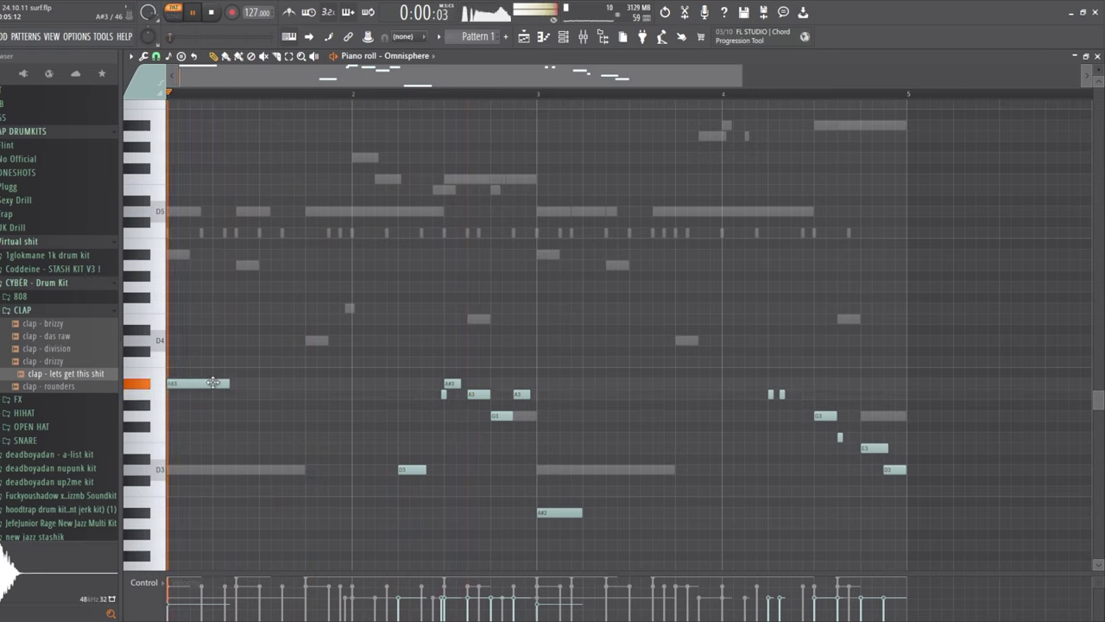
key(space)
key(space)
drag(216, 383, 211, 470)
key(space)
key(space)
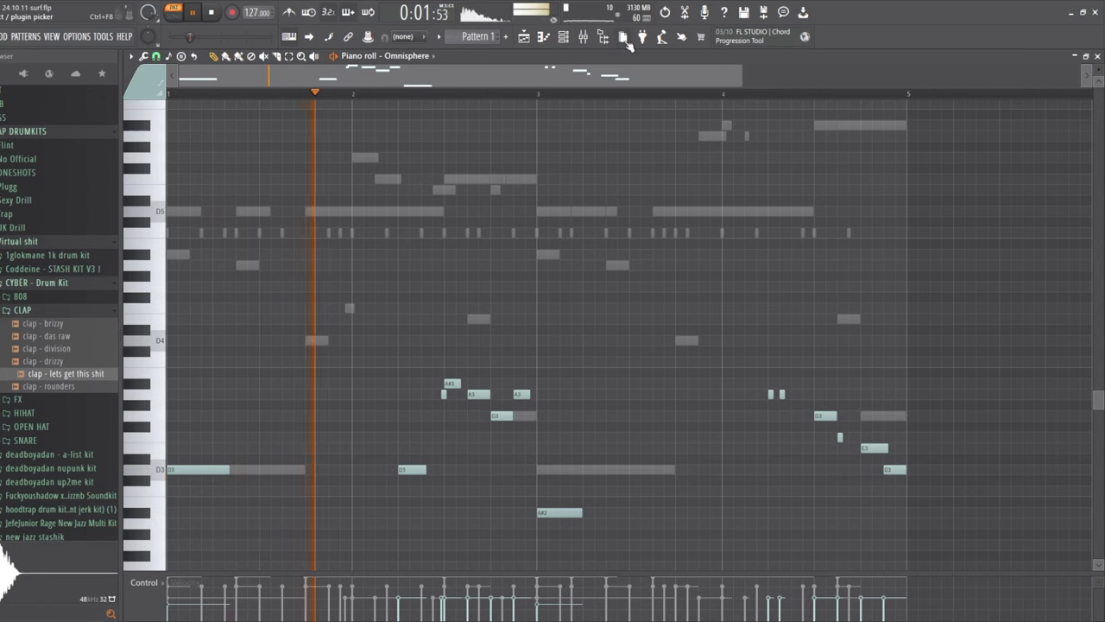
Delete the Serum_x64 #3 G3 note at the end of bar 2 and replay the pattern
key(F6)
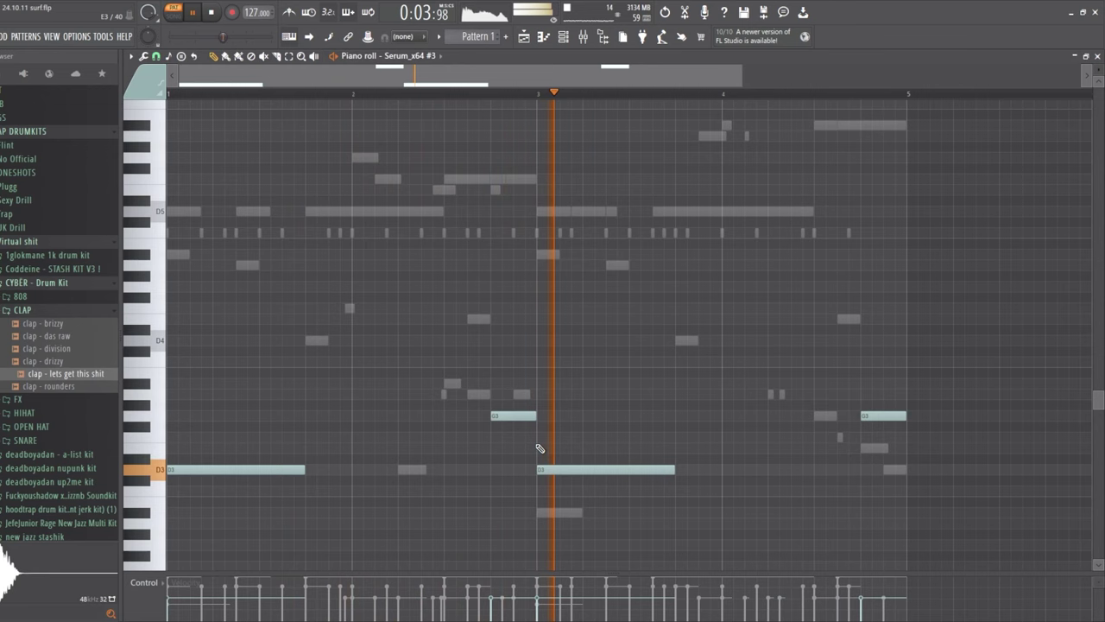
click(511, 449)
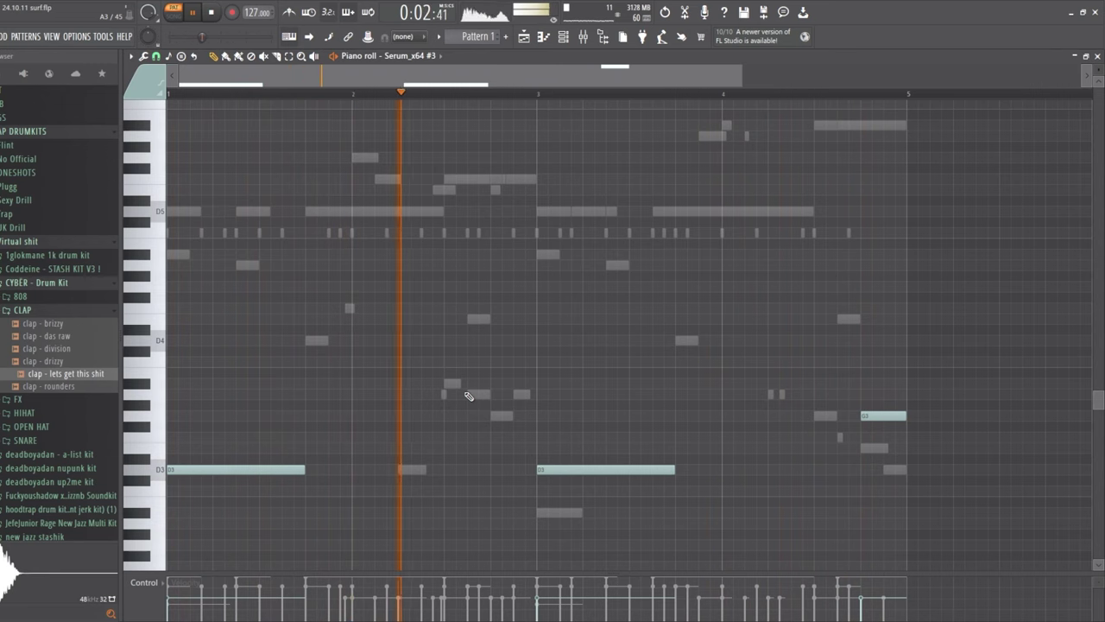
key(space)
click(570, 38)
key(space)
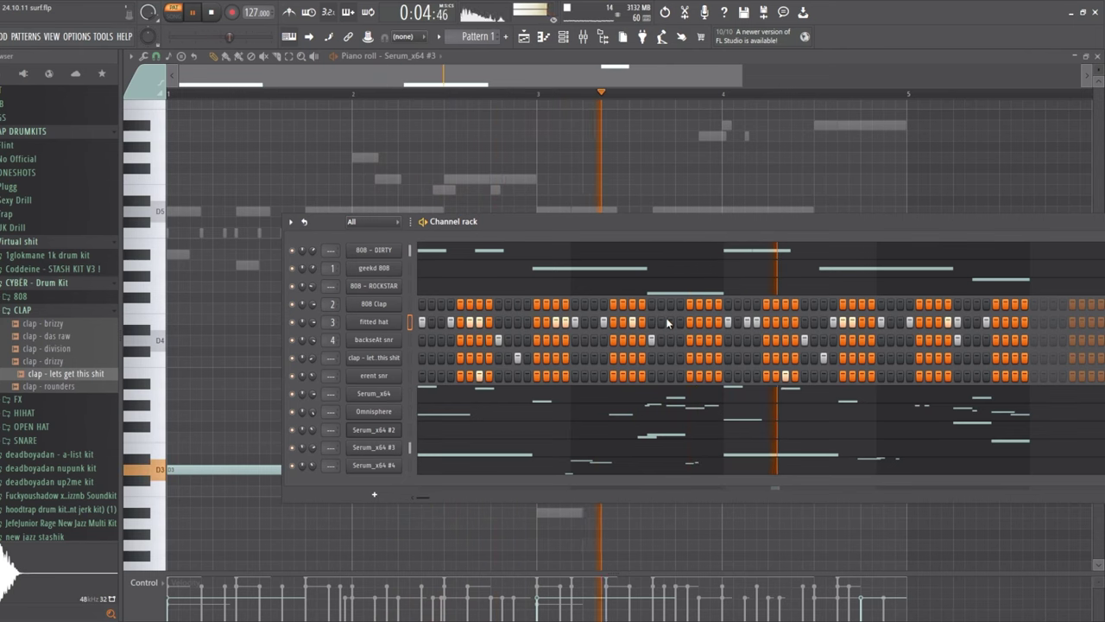
Audition the blu green, brutal and burial open hats in the CYBËR kit's OPEN HAT folder
click(23, 309)
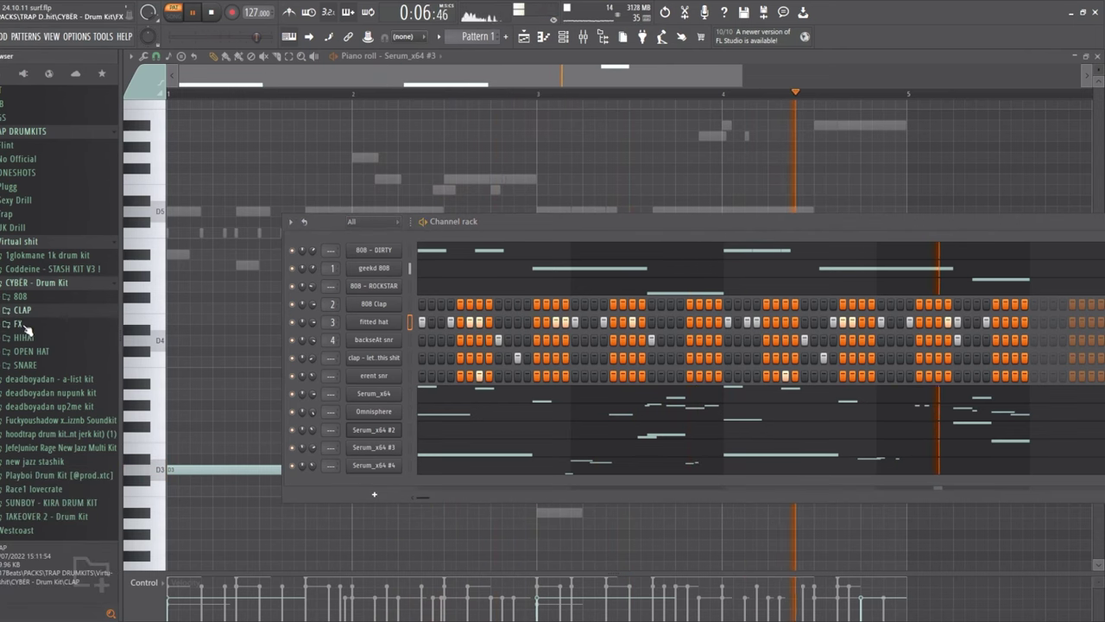
click(26, 337)
click(24, 337)
click(31, 350)
click(44, 390)
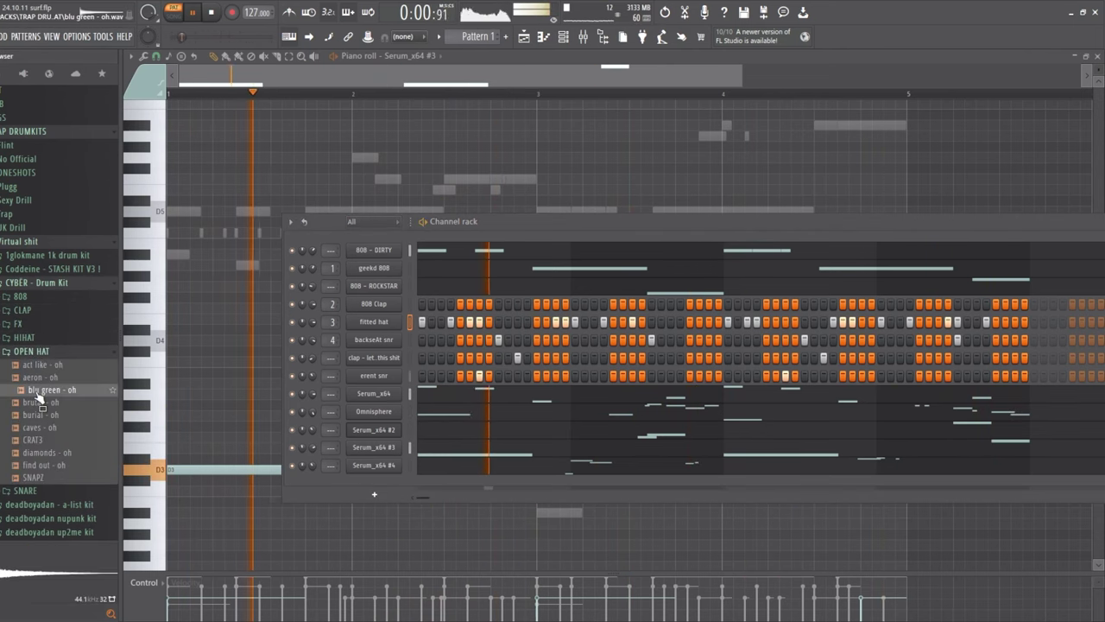
key(space)
click(43, 402)
click(41, 415)
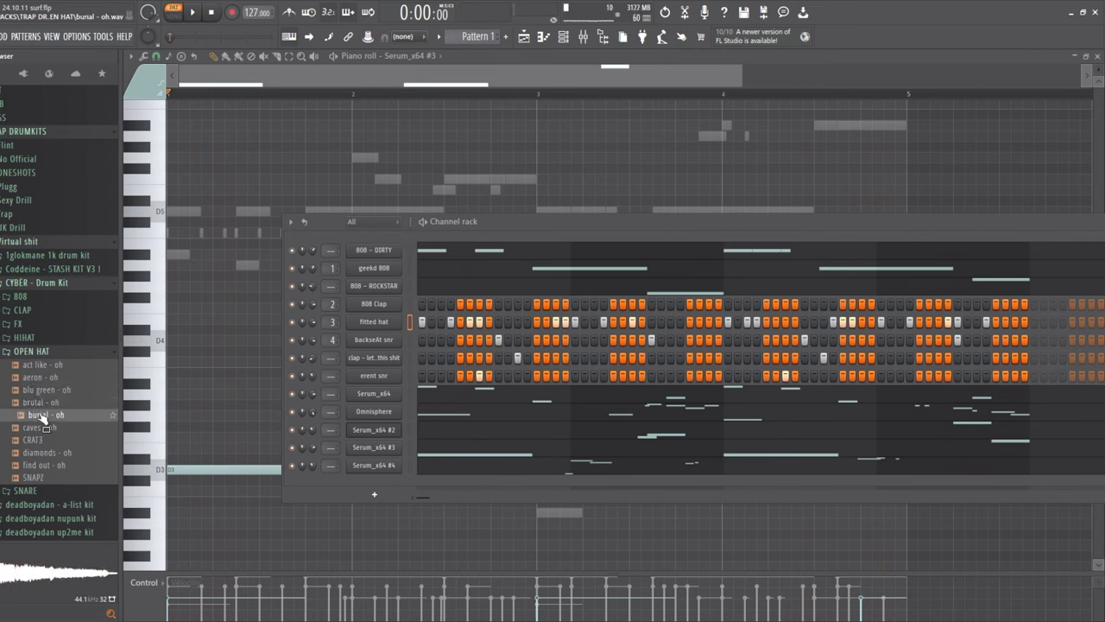
Add burial - oh as a channel above 808 Clap, place hits on steps 1, 21, 33 and 61, and play the pattern
drag(377, 304, 377, 304)
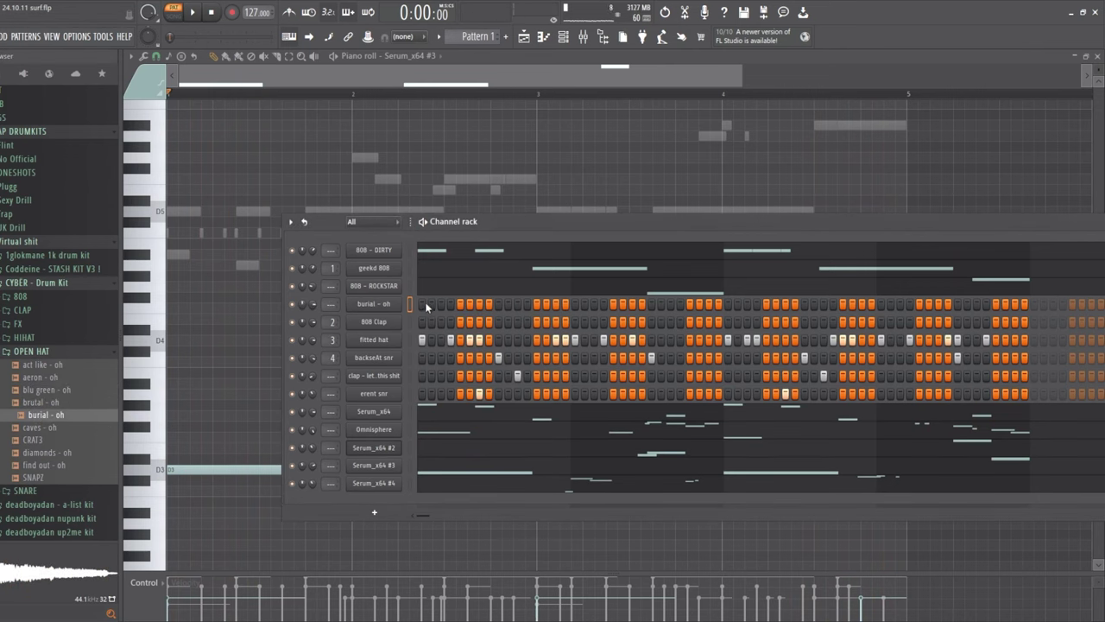
click(422, 304)
key(space)
key(space)
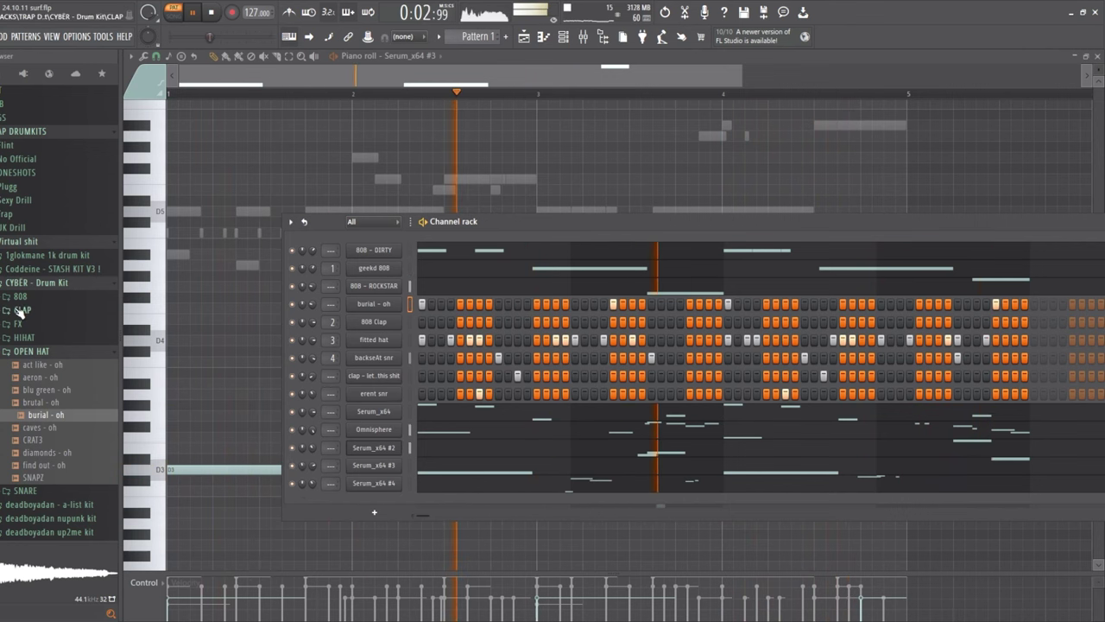
Audition the mew (150BPM), whale gun and cxdy samples in the CYBËR kit's FX folder
click(32, 352)
click(35, 327)
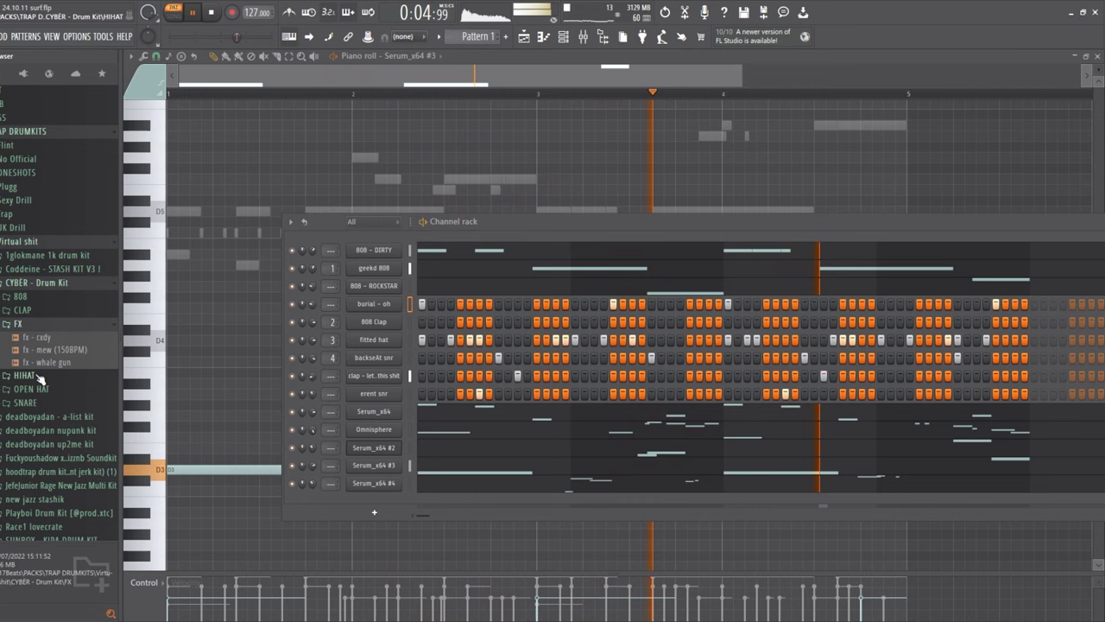
key(space)
click(39, 351)
click(43, 362)
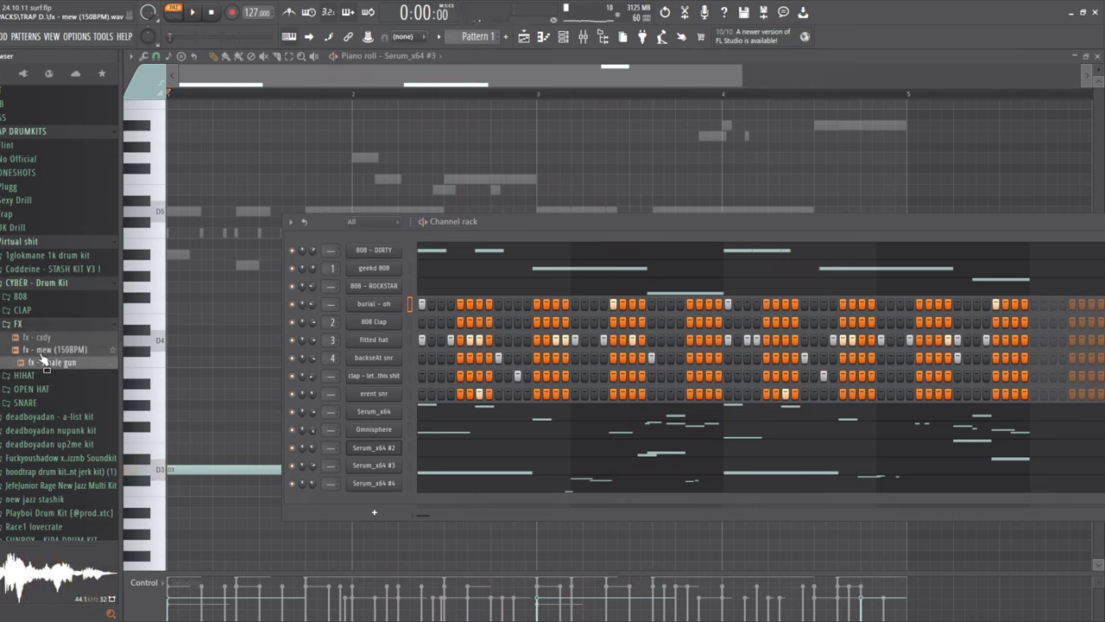
click(42, 337)
Open the Percs folder of Coddeine - STASH KIT V3 and audition percnewtriangle and percnope
click(42, 282)
click(43, 269)
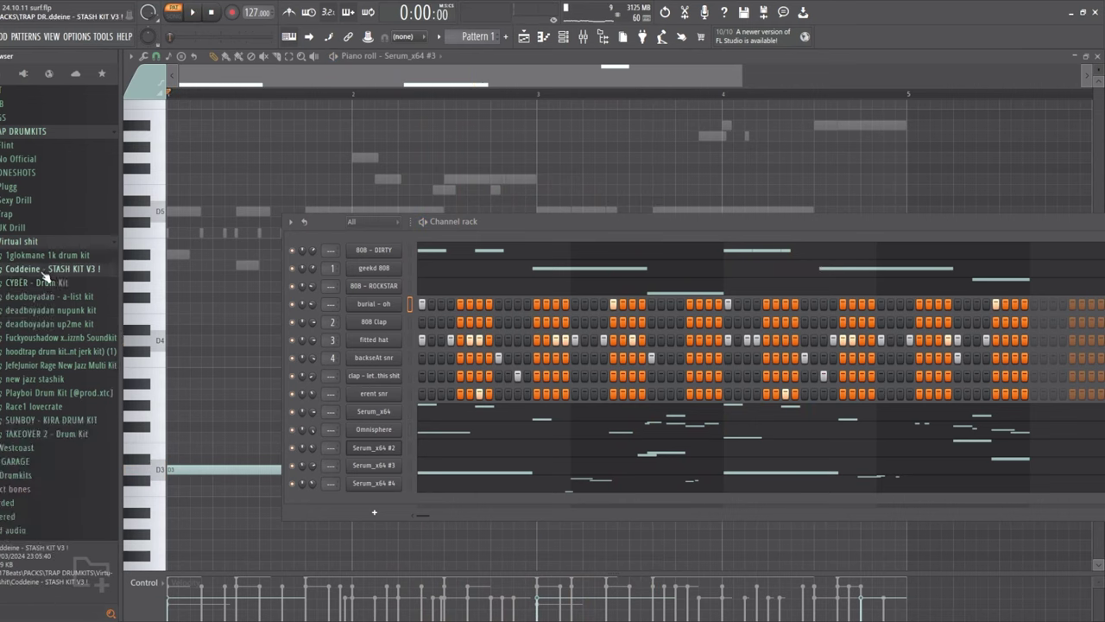
click(30, 395)
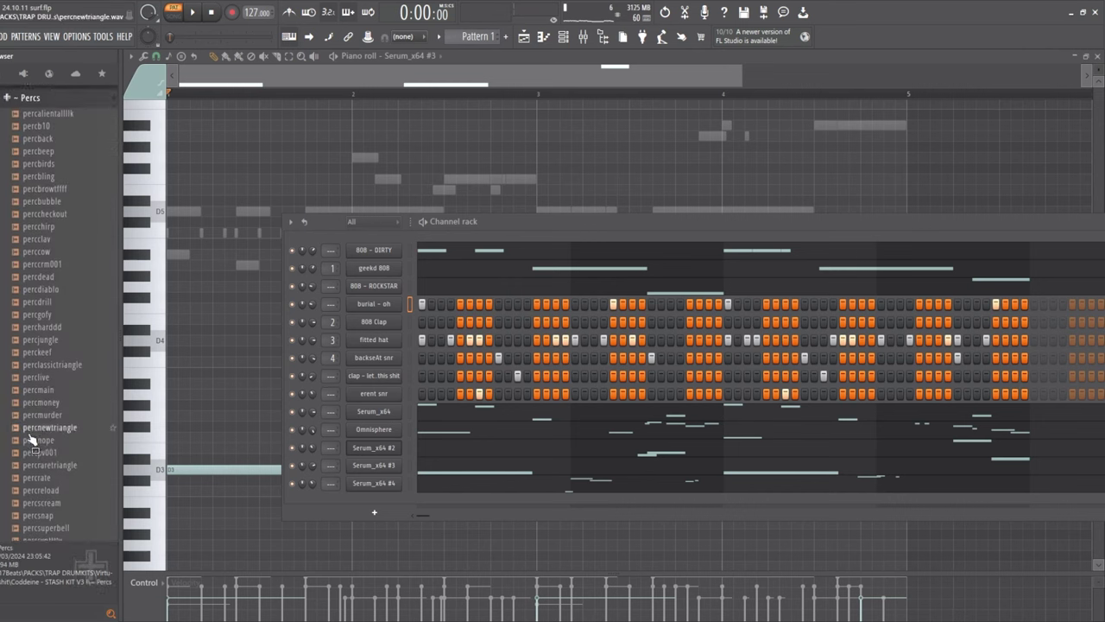
click(39, 423)
click(43, 436)
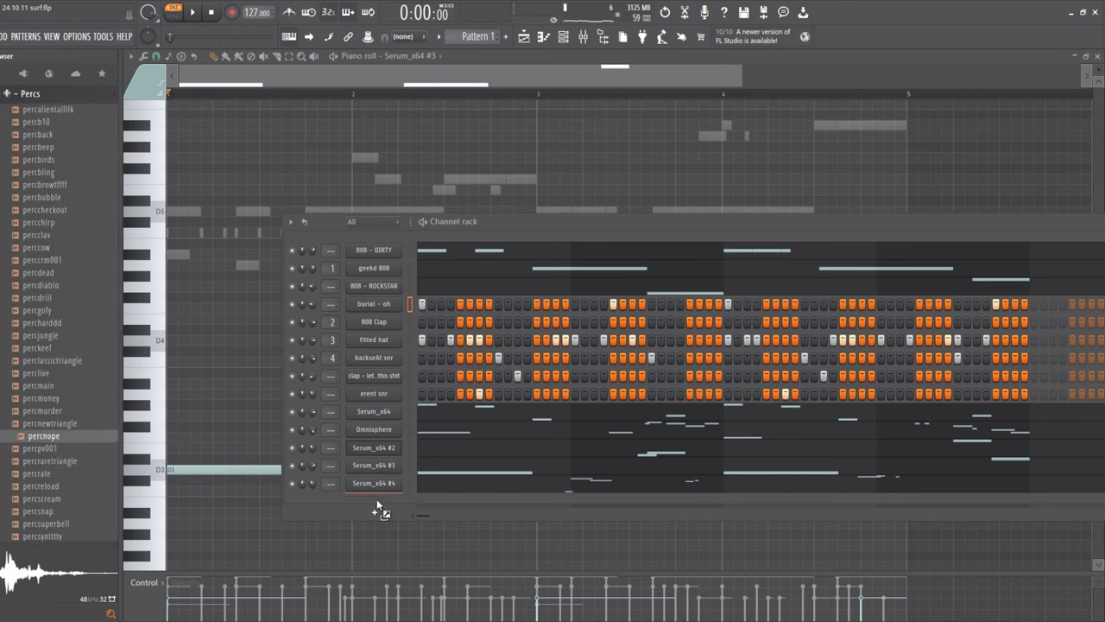
Add percnope as a channel below Serum_x64 #4, place hits on steps 17 and 19, and check them in playback
drag(378, 509, 379, 511)
key(space)
click(593, 502)
click(602, 502)
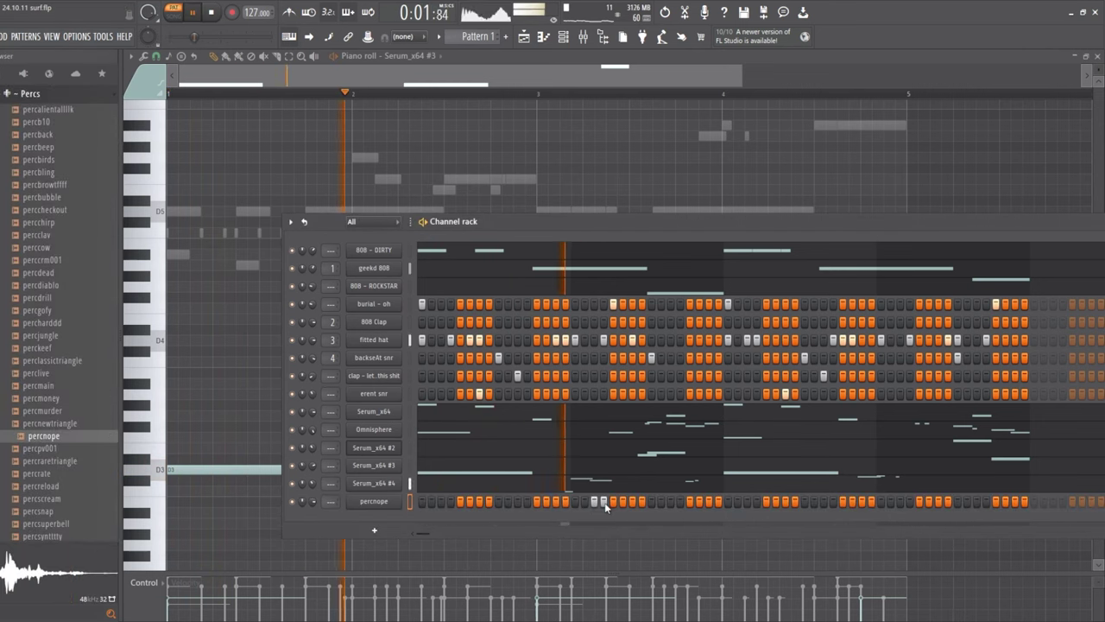
key(space)
click(602, 502)
click(576, 501)
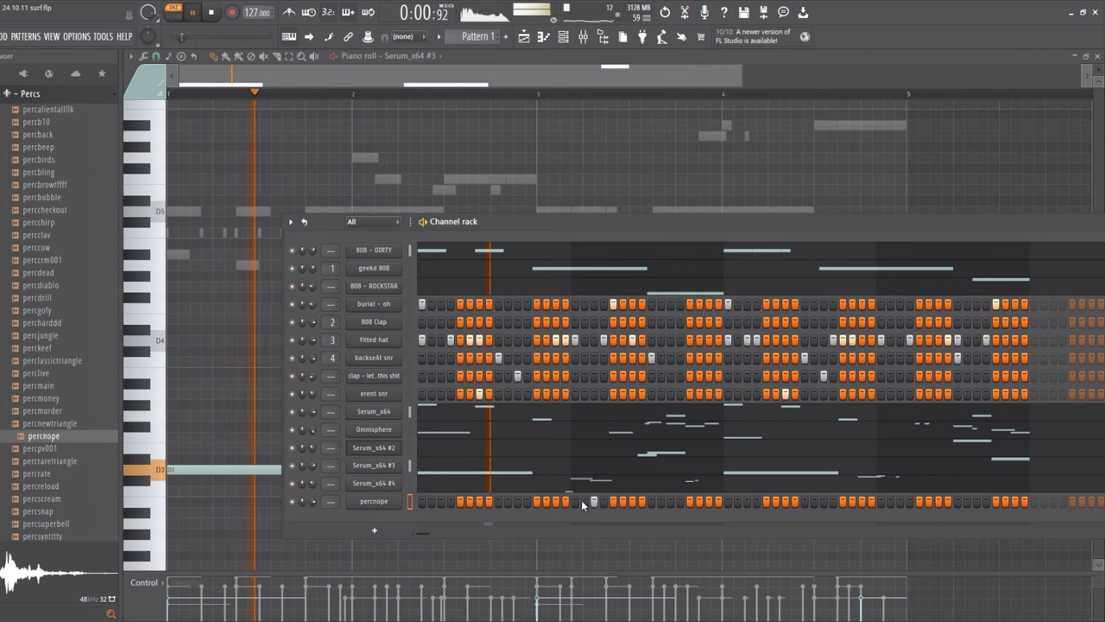
key(space)
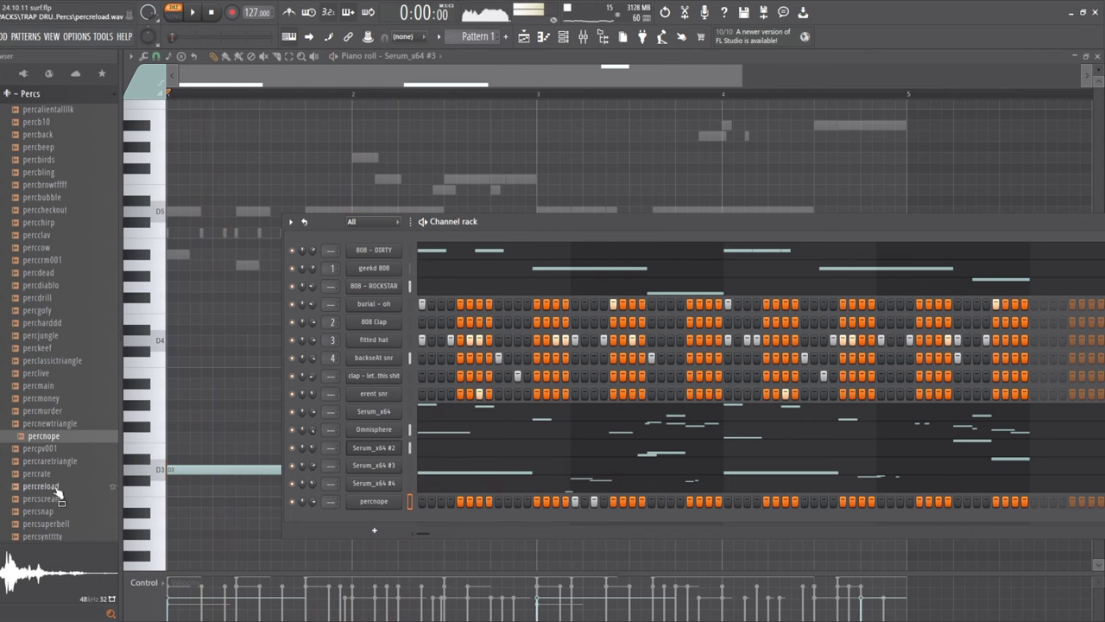
Audition percrate, percreload, percscream, percmain, perclive and percgofy in the Percs folder
click(36, 473)
click(41, 486)
click(43, 499)
click(52, 386)
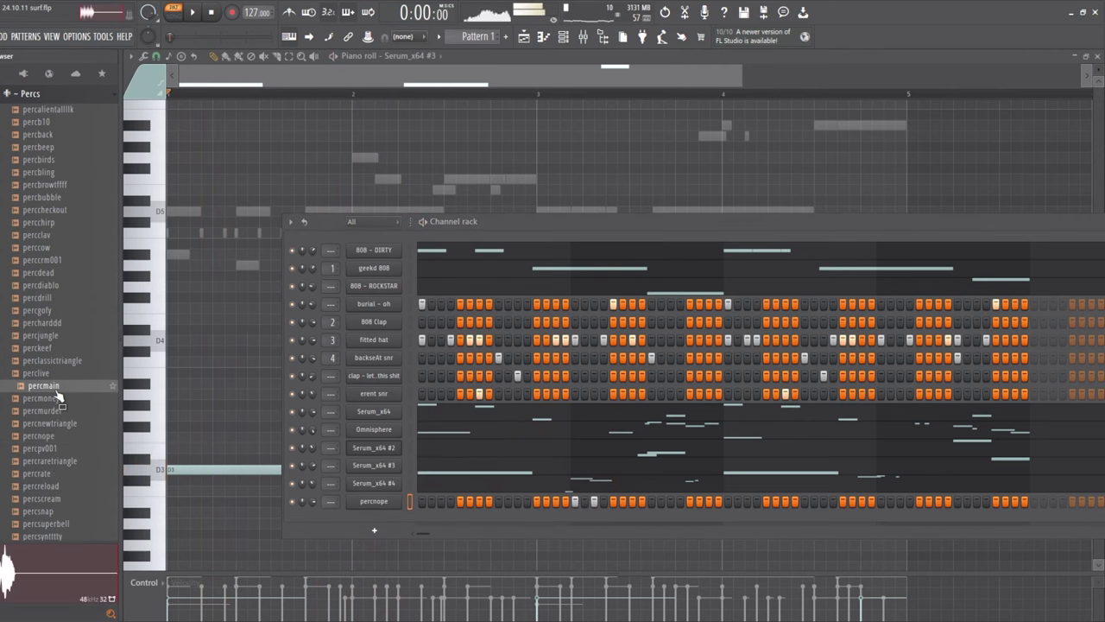
click(55, 373)
click(54, 313)
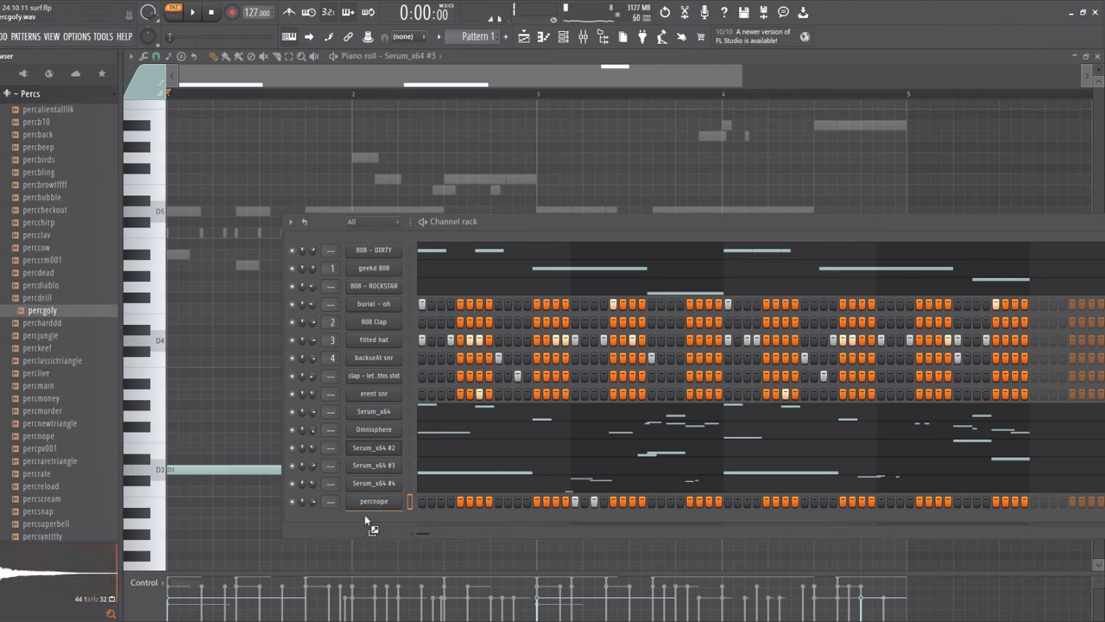
Add percgofy as a channel below percnope, place a hit on step 29, and play the pattern
drag(364, 514, 364, 516)
key(space)
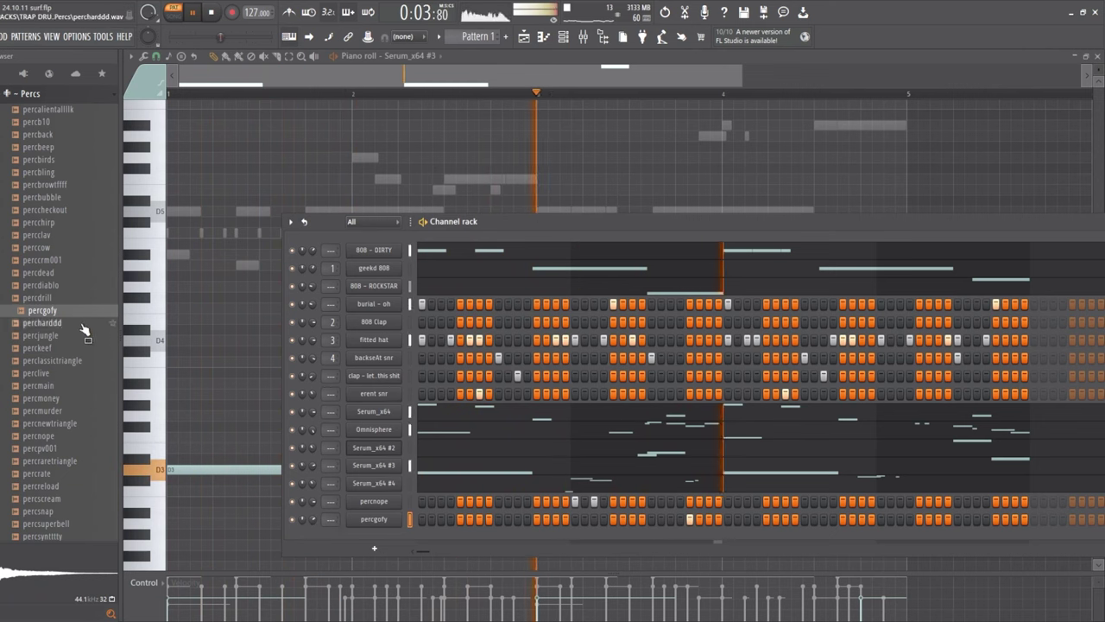
key(space)
Audition perccow and percclav, add percclav as a channel below percgofy, and place hits on steps 37, 38 and 39
click(41, 247)
click(46, 236)
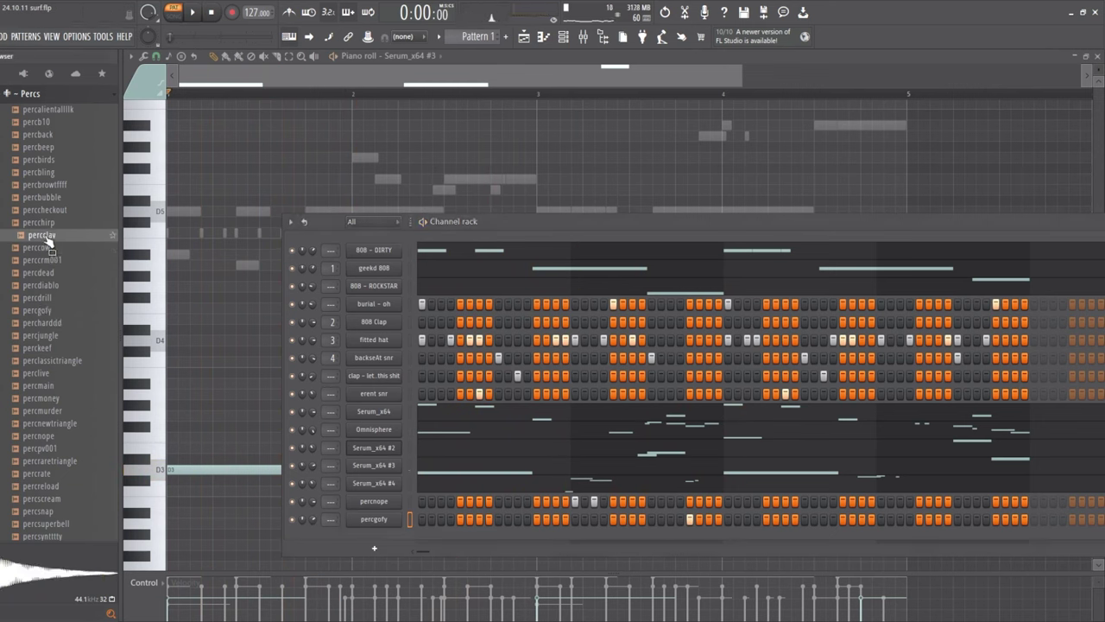
drag(394, 532, 396, 535)
key(space)
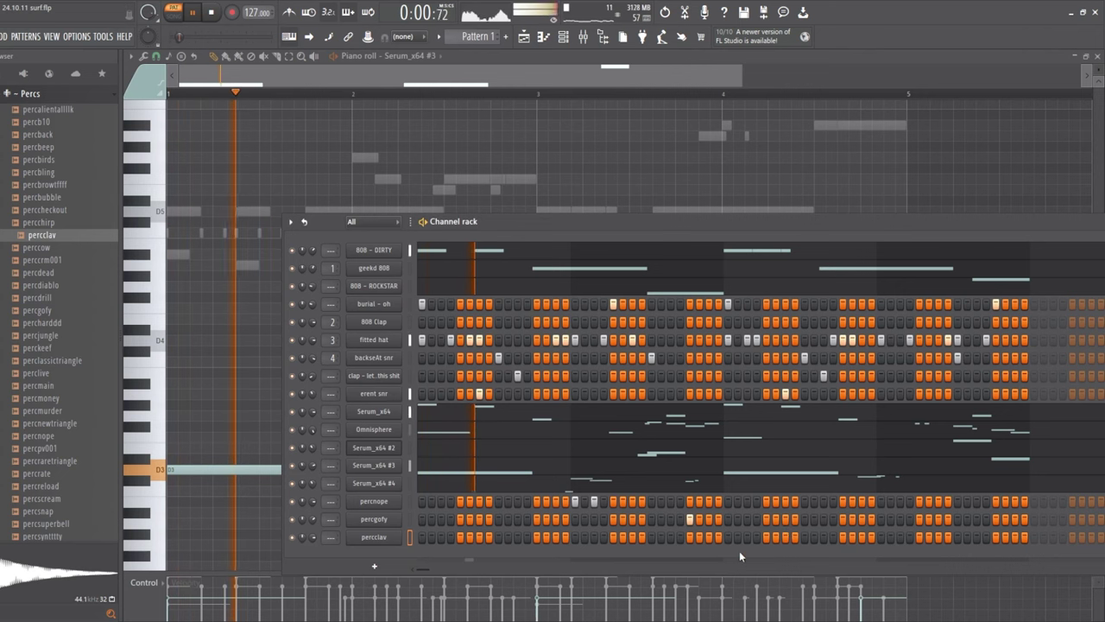
drag(775, 542, 781, 542)
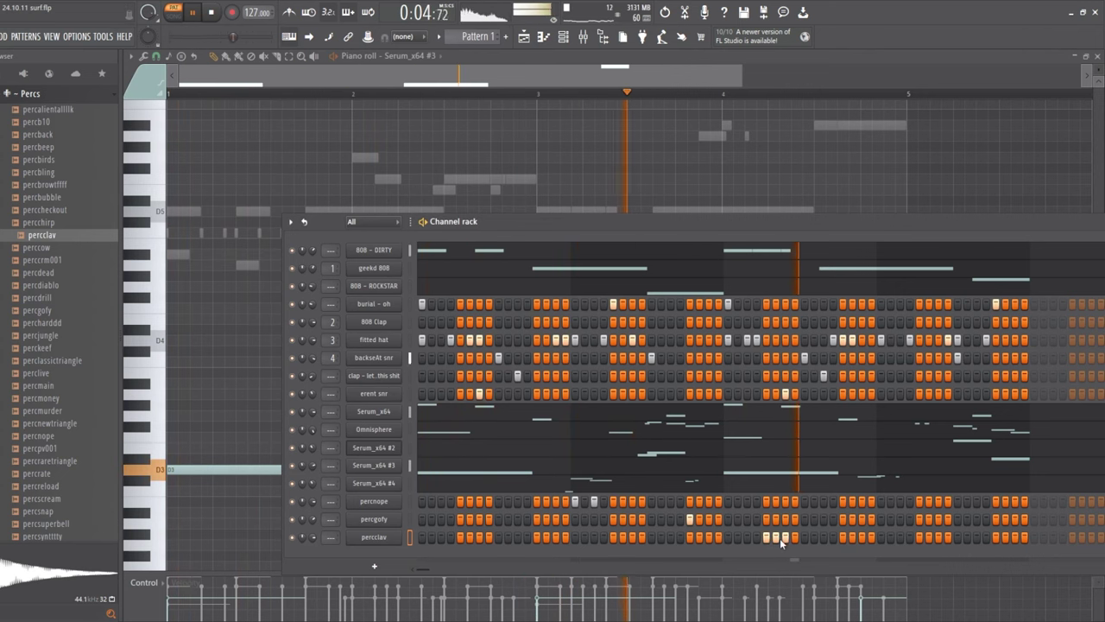
Add percchirp with a hit on step 61 and percbubble with a hit on step 3 as new channels
click(43, 223)
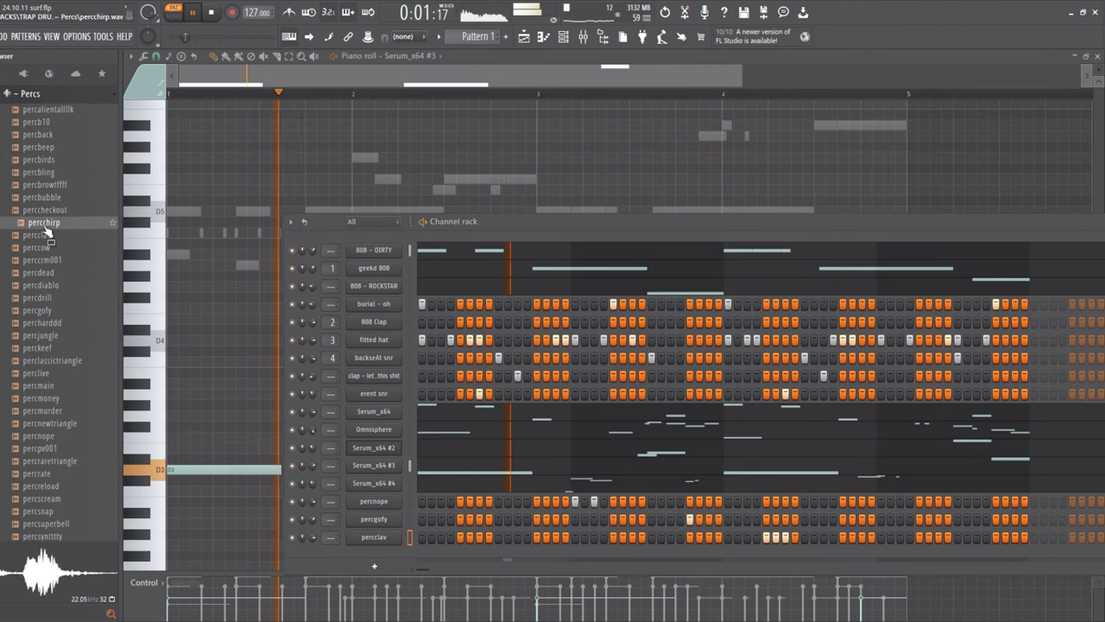
drag(48, 229, 357, 553)
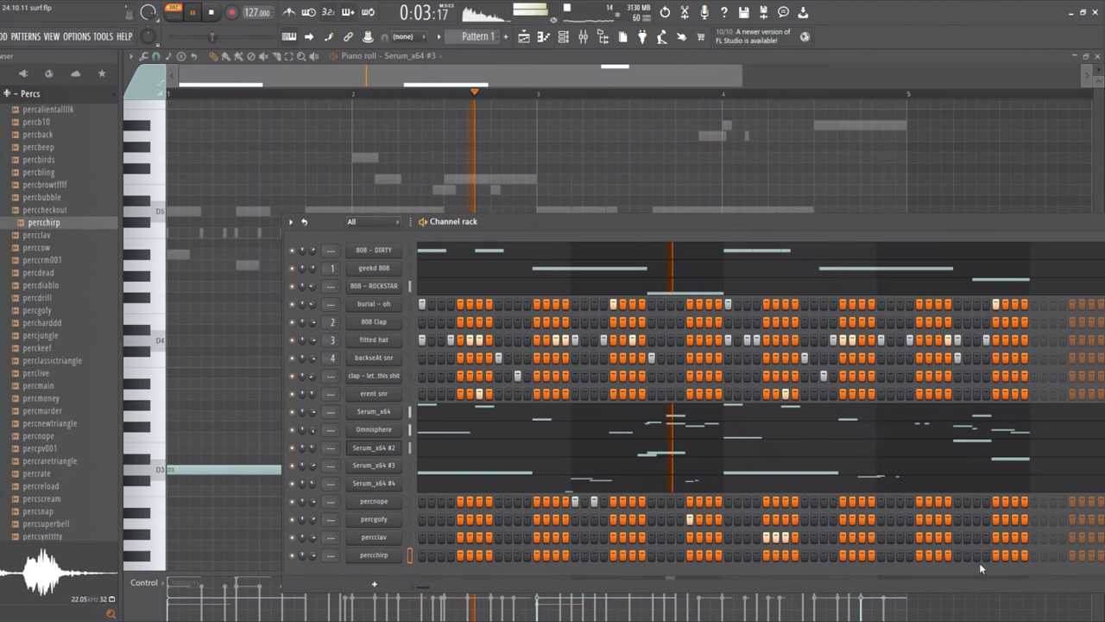
click(48, 185)
click(54, 201)
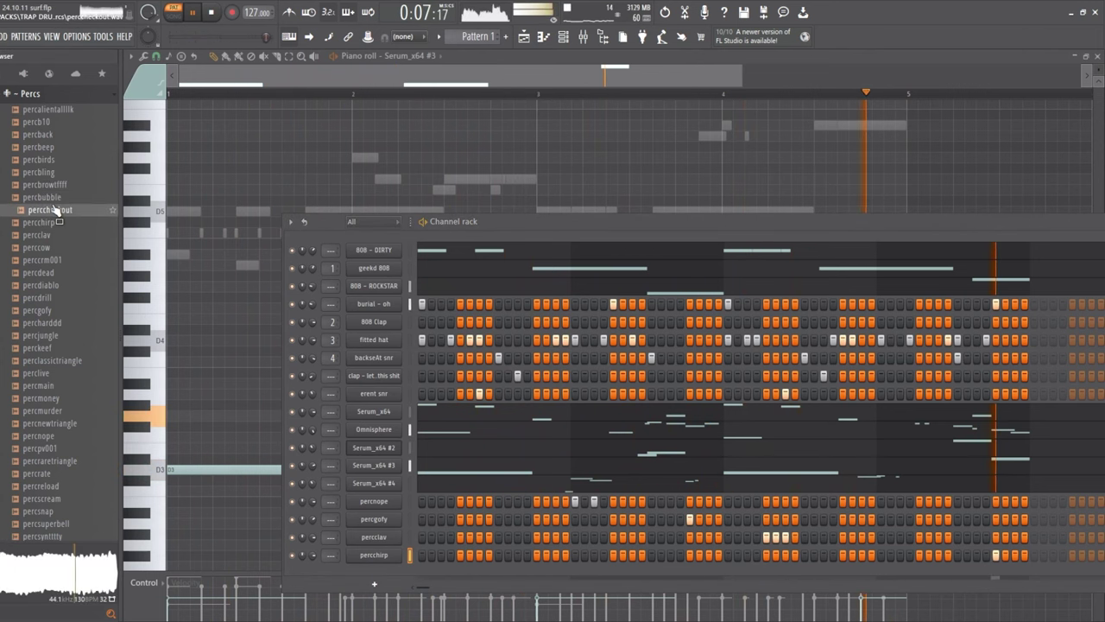
drag(54, 220, 421, 577)
key(space)
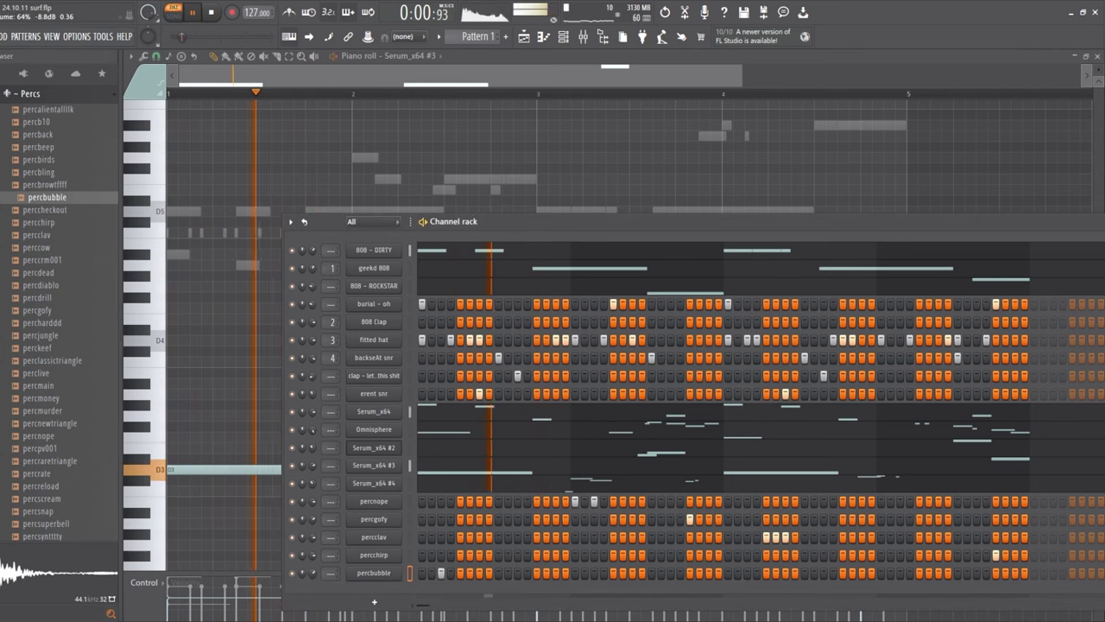
Audition percclav and perccow, add perccow as a channel below percbubble, and place a hit on step 47 during playback
click(73, 238)
click(71, 249)
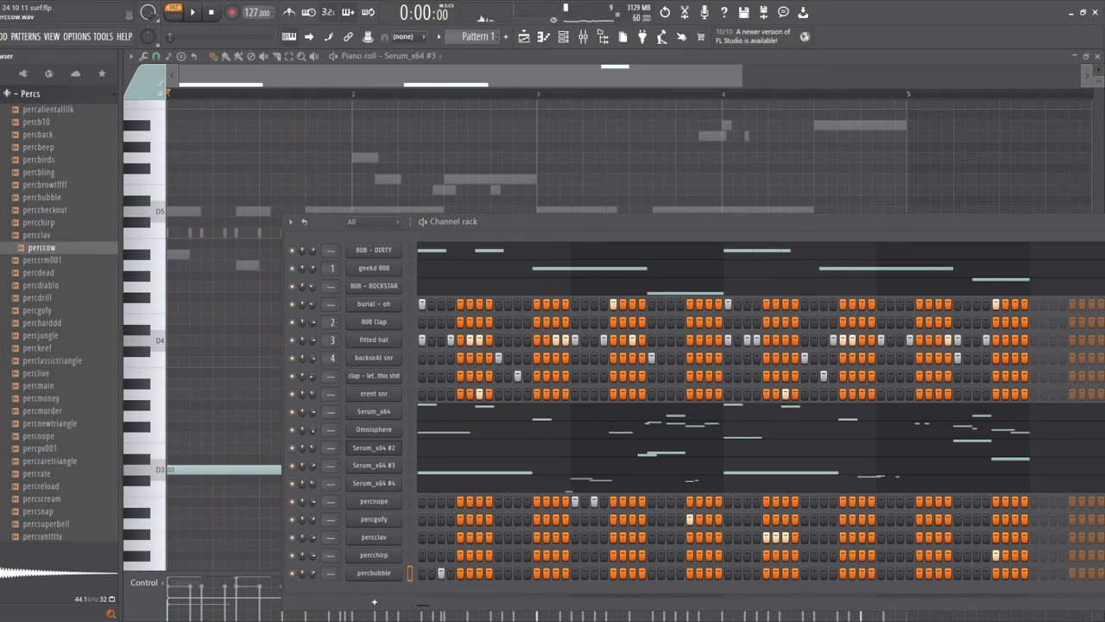
drag(357, 587, 363, 591)
key(space)
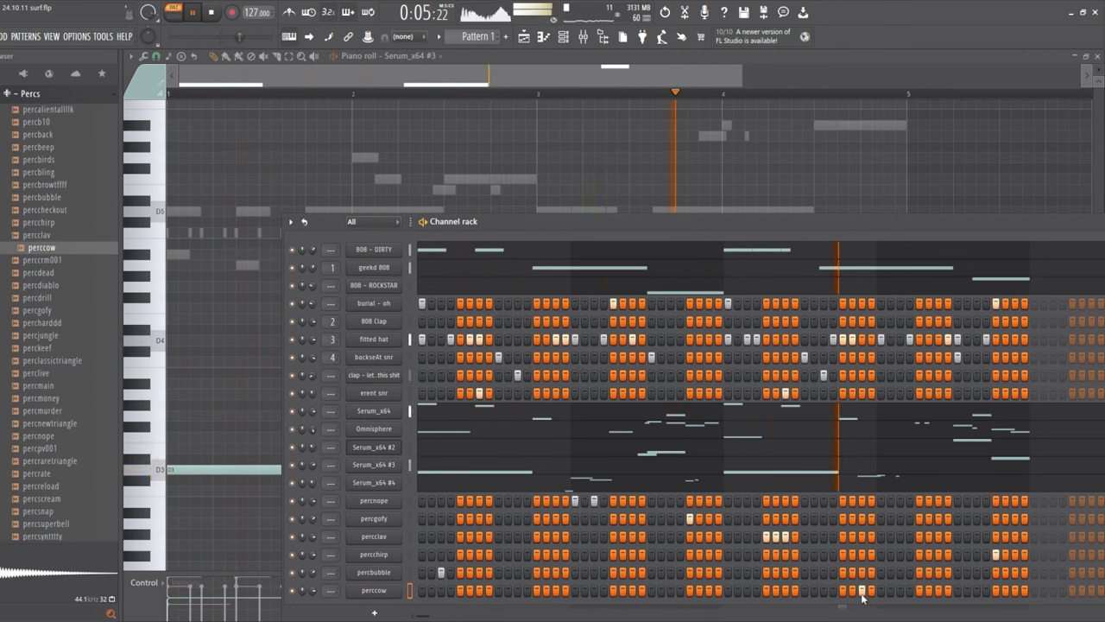
Set perccow's time-stretching mode to Auto in its sampler settings
click(374, 589)
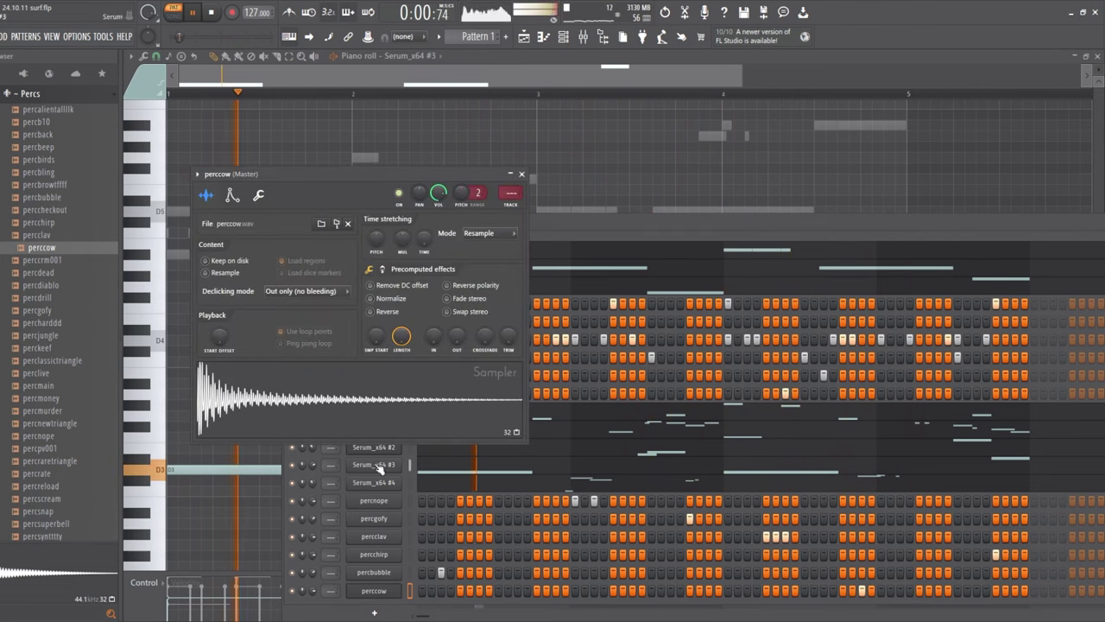
scroll(484, 233, down, 1)
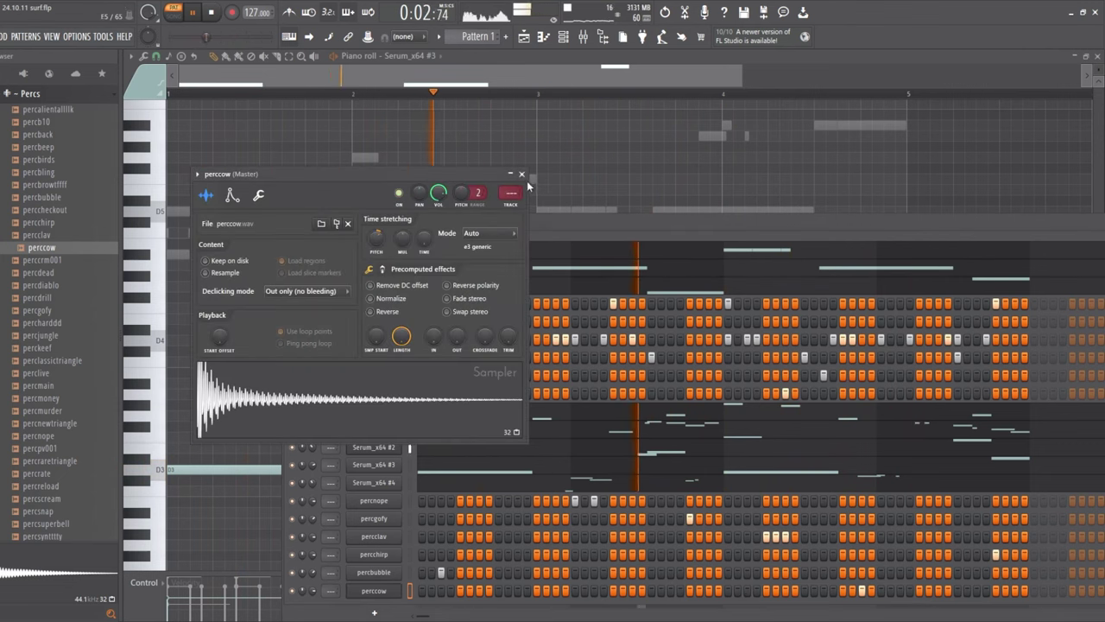
click(522, 175)
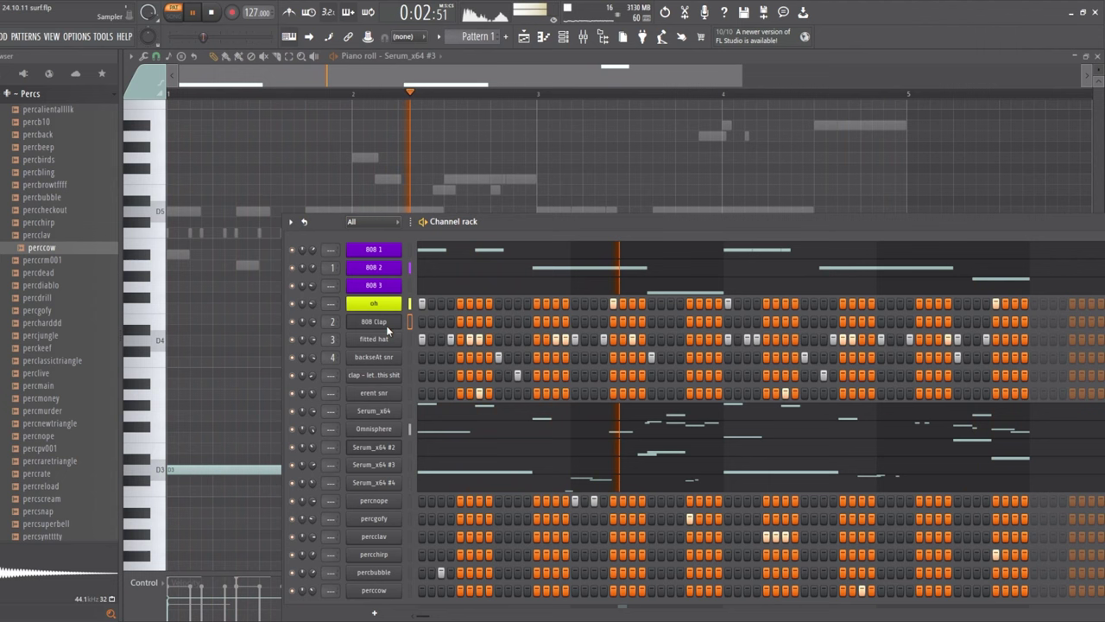
Delete the 808 Clap channel and rename the "clap - let. this shit" channel as cl with a yellow color
key(alt+Delete)
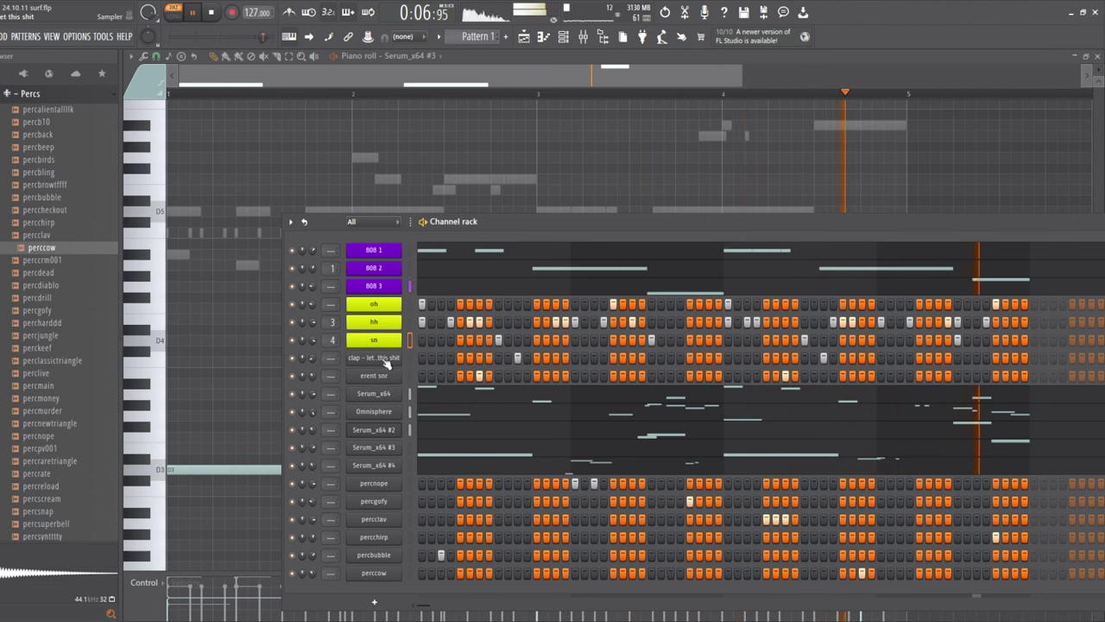
click(410, 357)
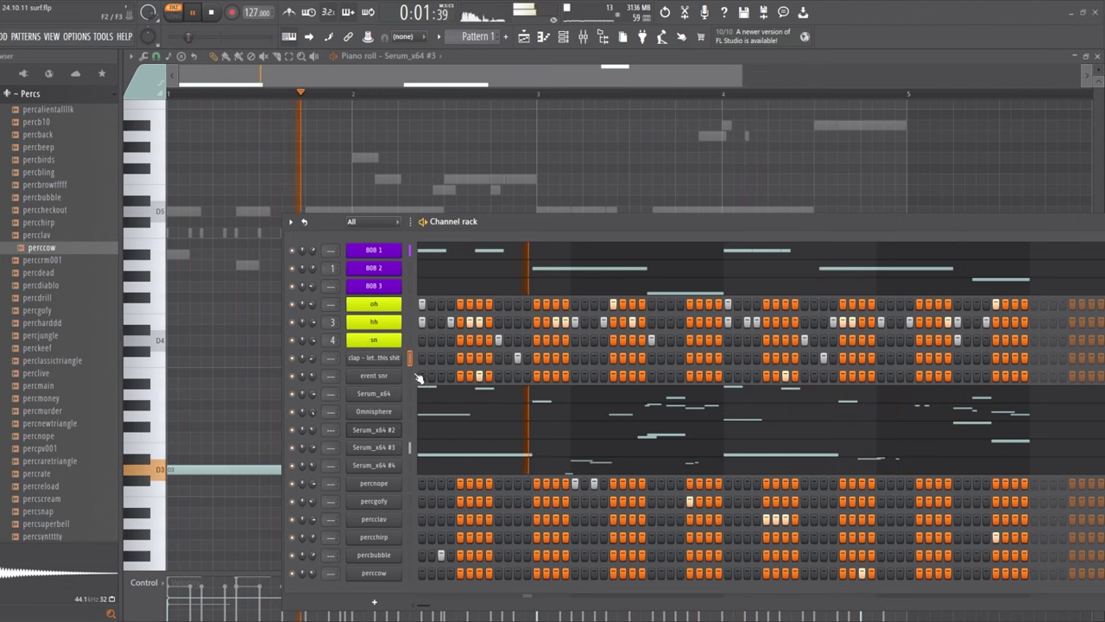
key(F2)
text(cl)
key(Return)
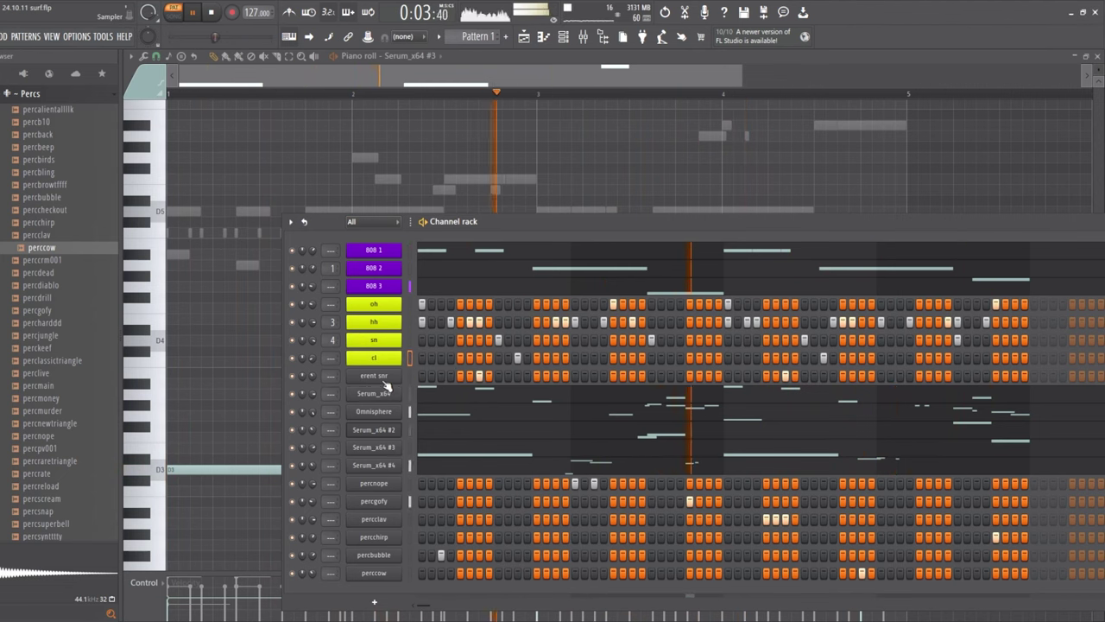
Rename the erent snr channel as sn 2 with a yellow color
click(385, 381)
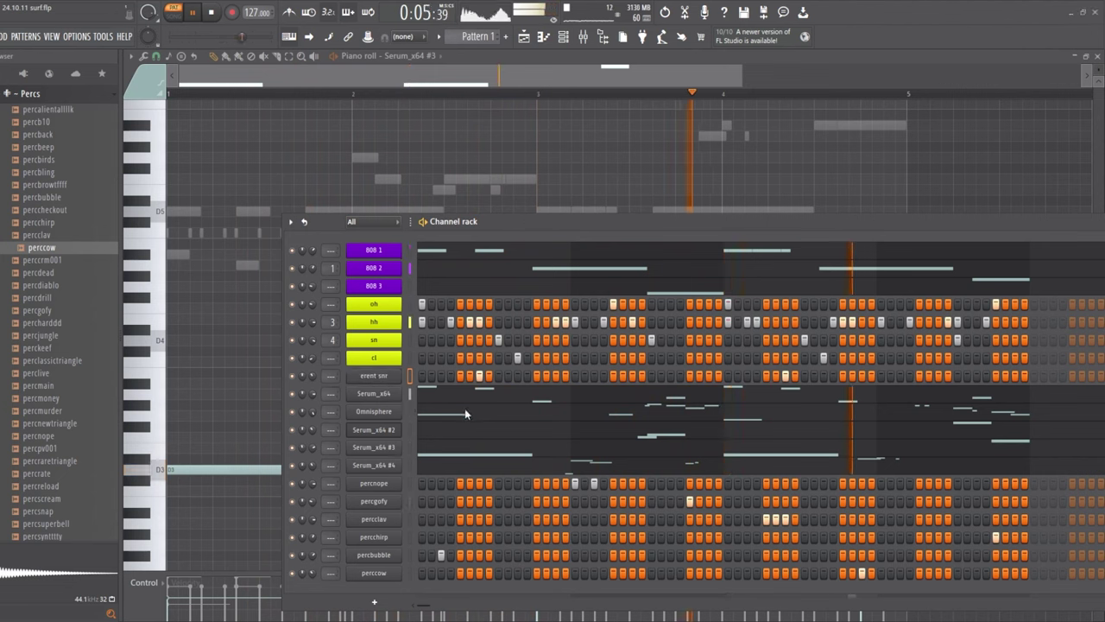
key(F2)
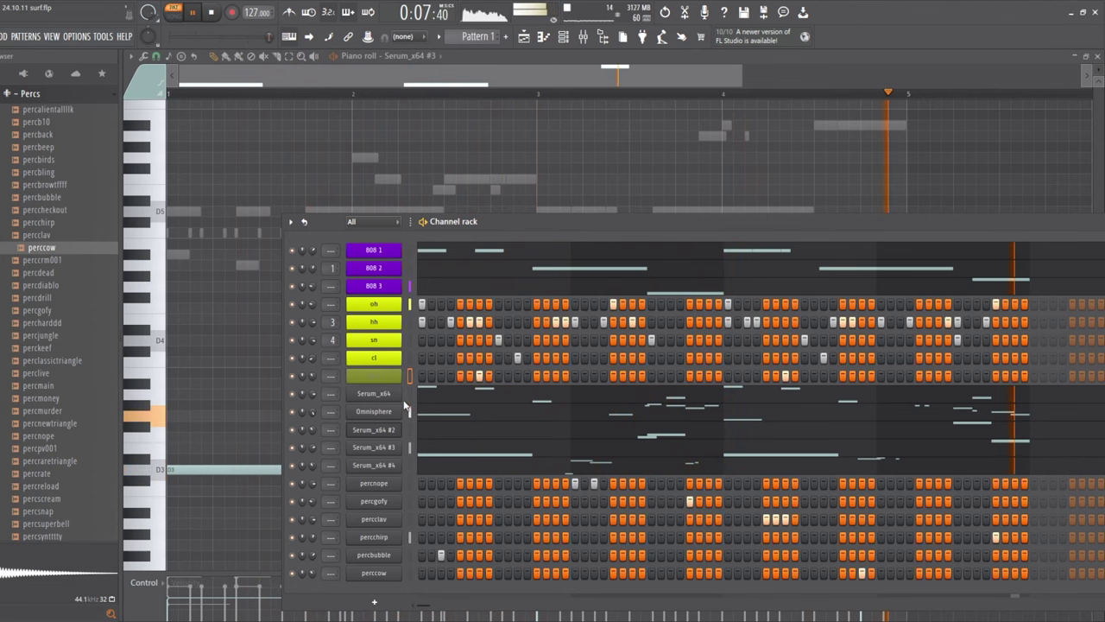
text(sn 2)
key(Return)
Rename the first Serum_x64 channel as pl in green and the Omnisphere channel as bass in purple
click(394, 401)
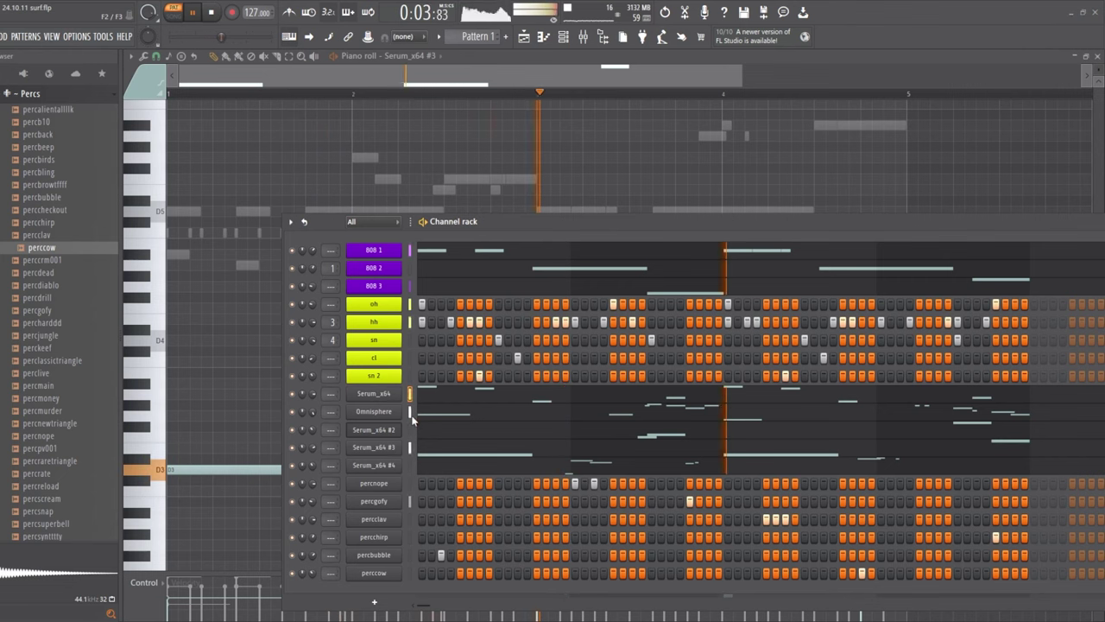
key(F2)
text(pl)
key(Return)
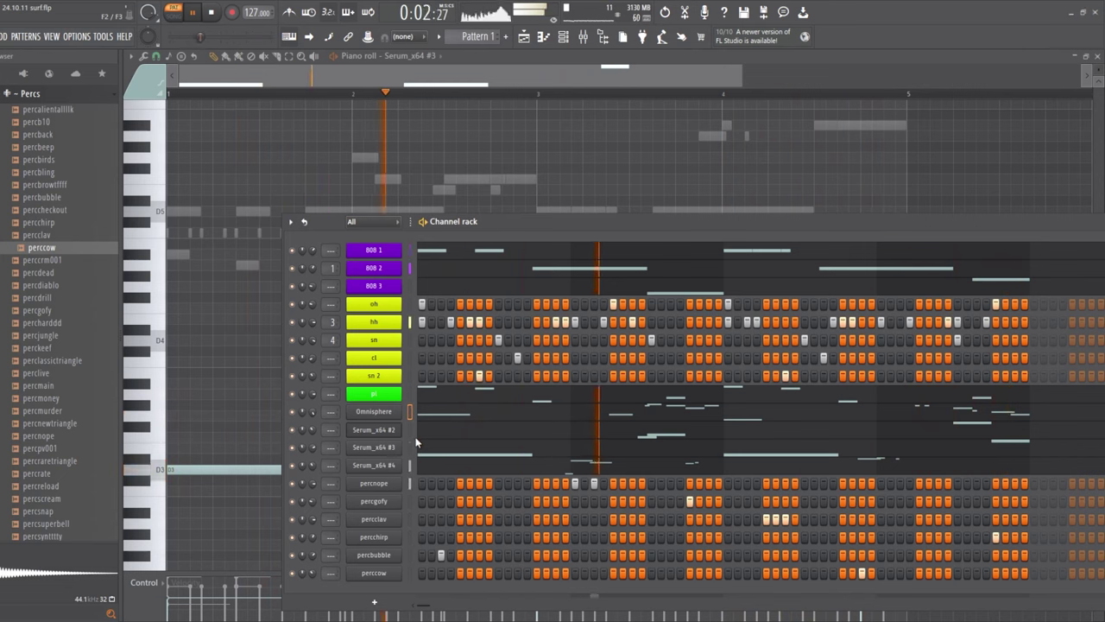
key(F2)
text(bass)
key(Return)
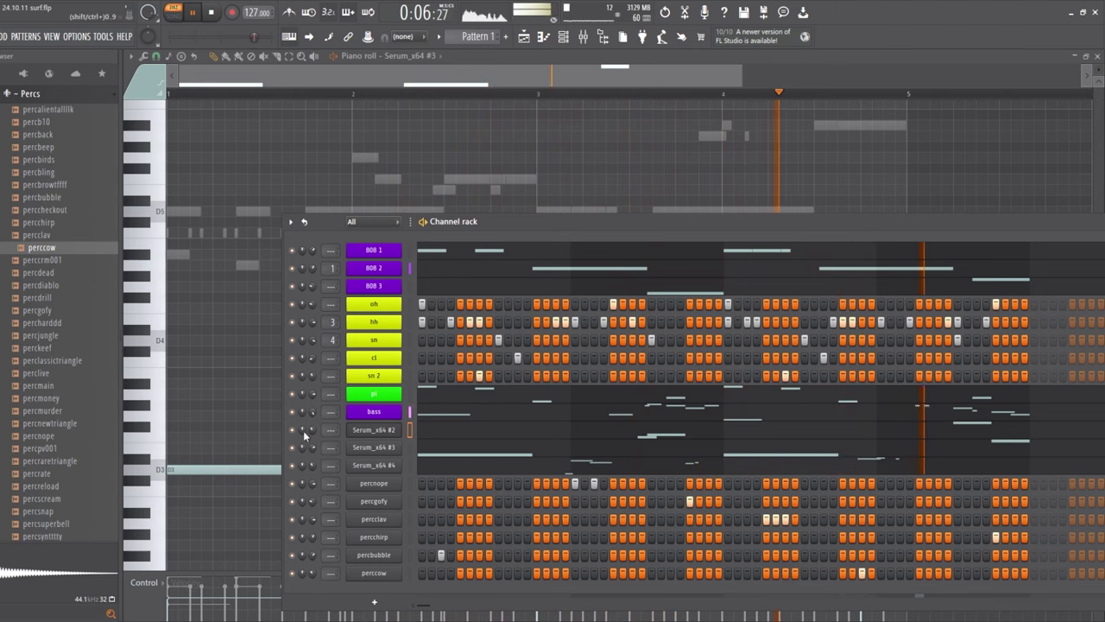
Check the mixer tracks while the pattern plays, and bring the channel rack back, moved higher over the mixer
key(space)
key(F9)
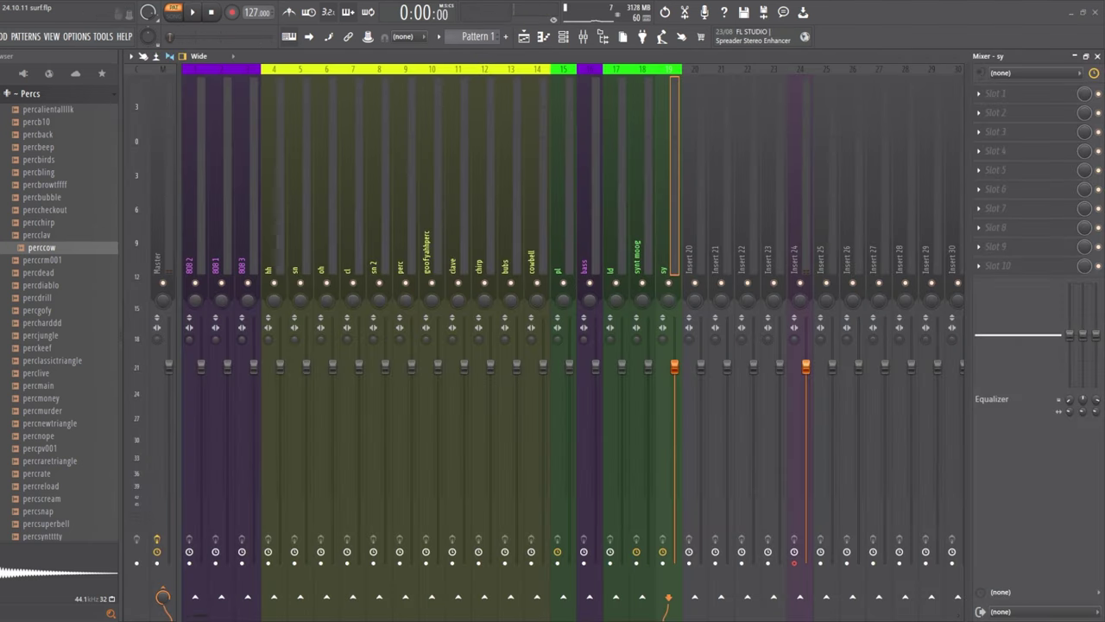
key(space)
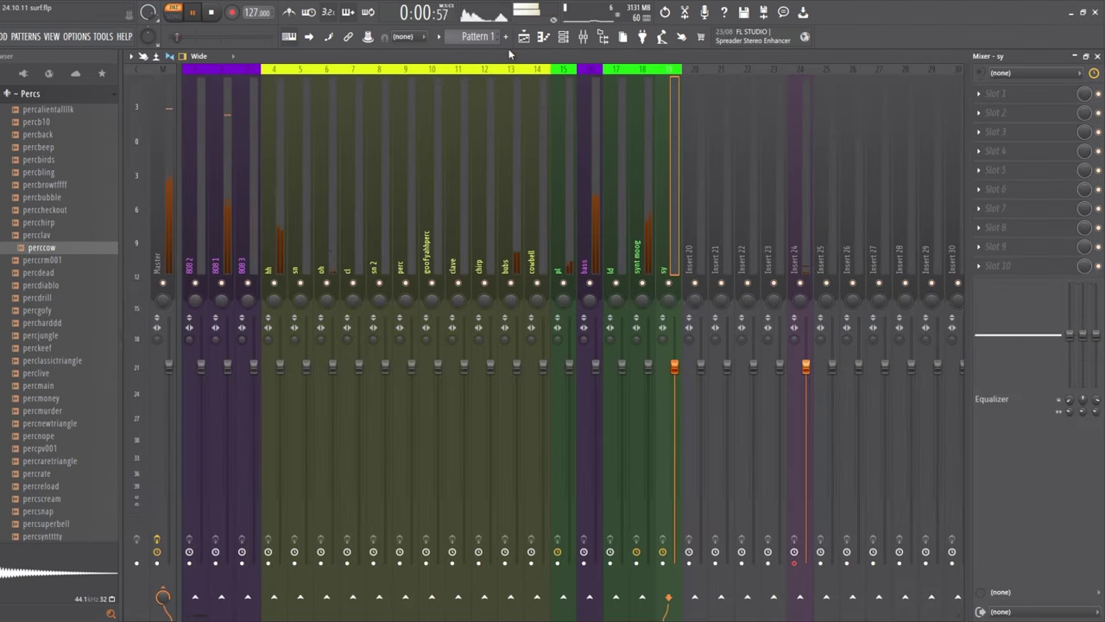
click(565, 40)
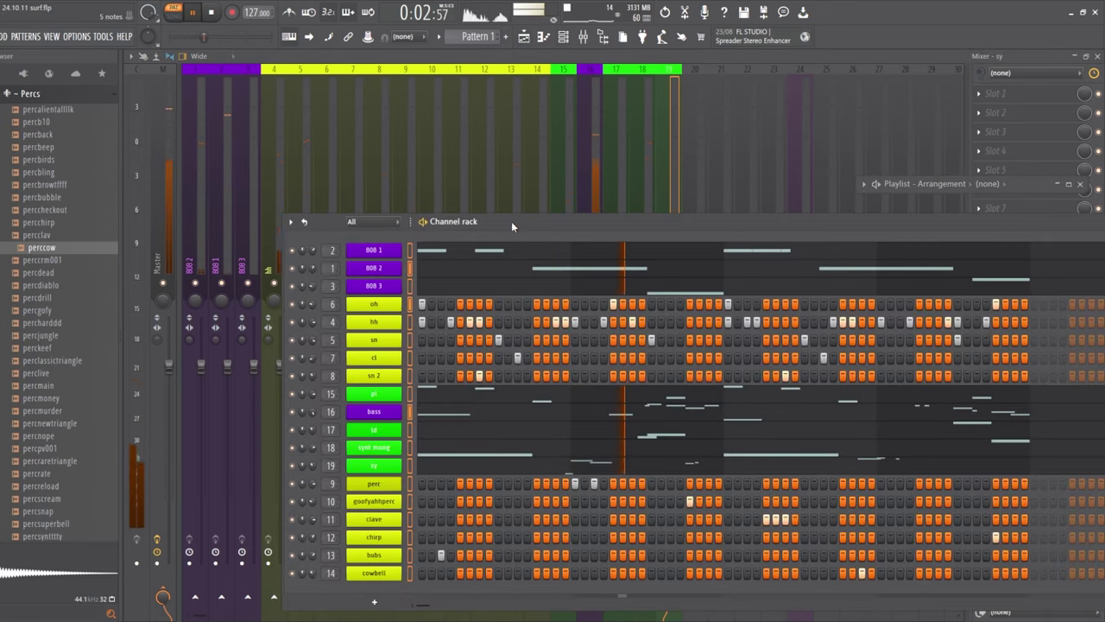
drag(511, 221, 473, 159)
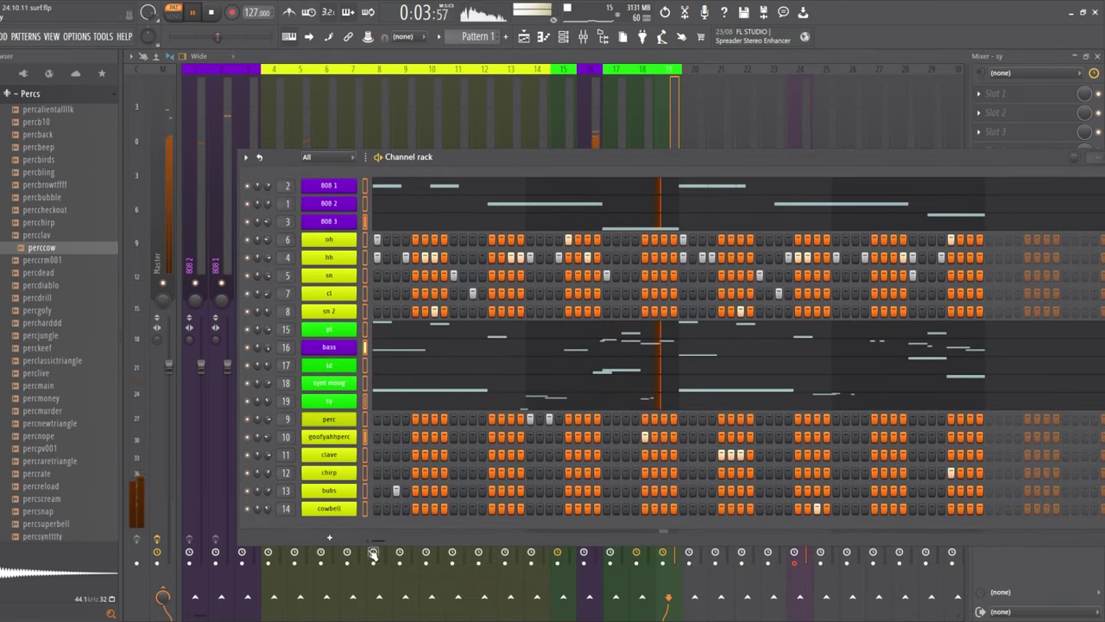
Add an Analog Lab V channel and choose the Allow preset from the EXPERIMENT CLUB 01_1 sound bank
click(384, 80)
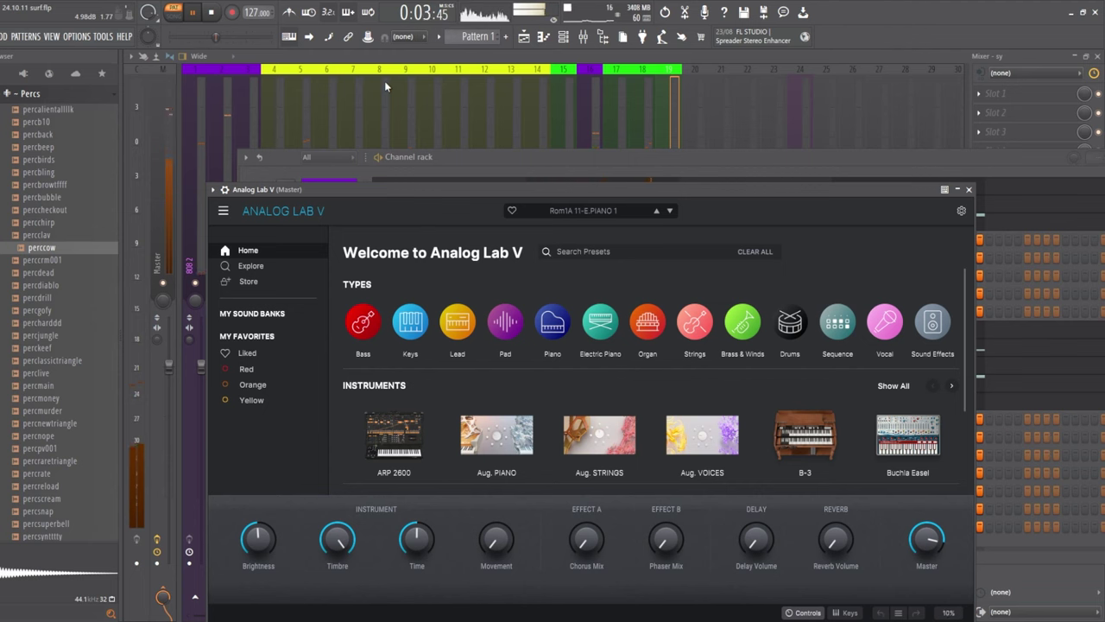
click(281, 321)
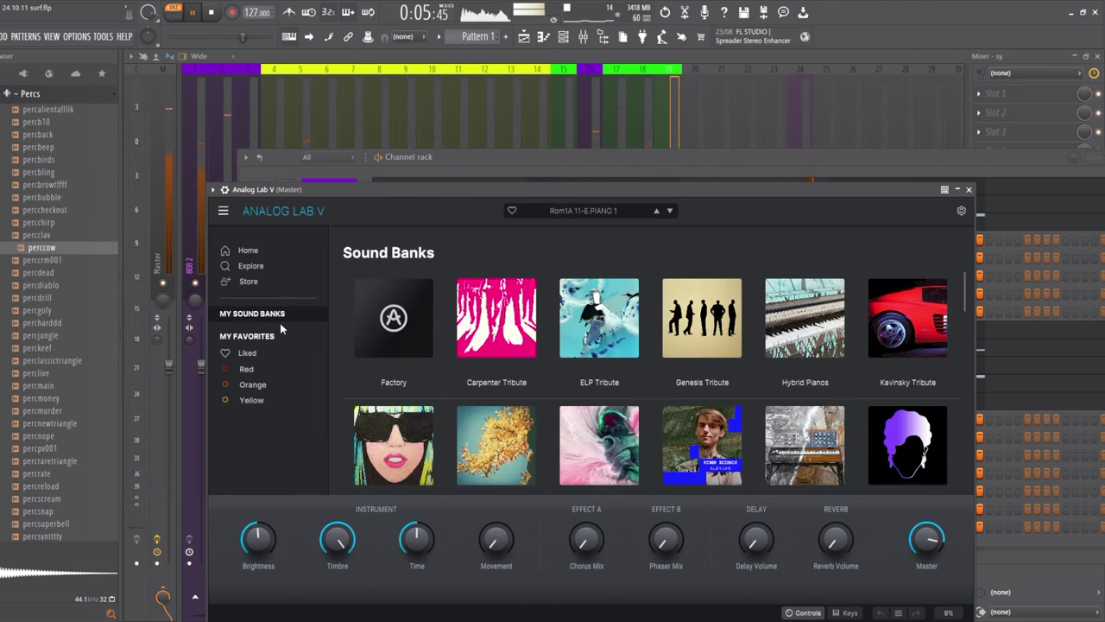
scroll(714, 391, down, 10)
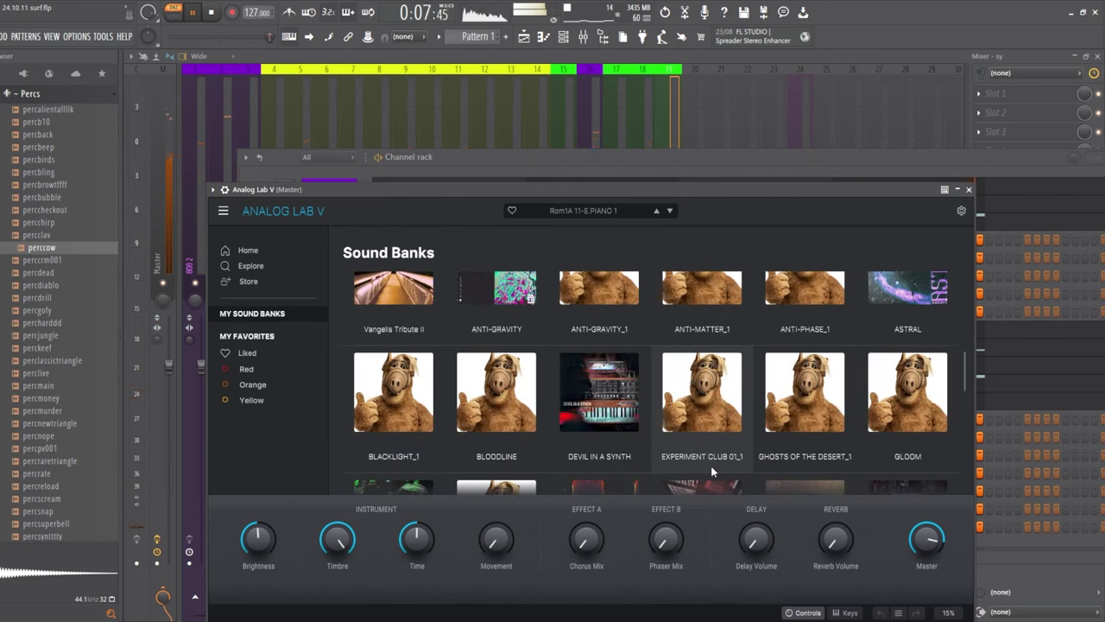
click(711, 458)
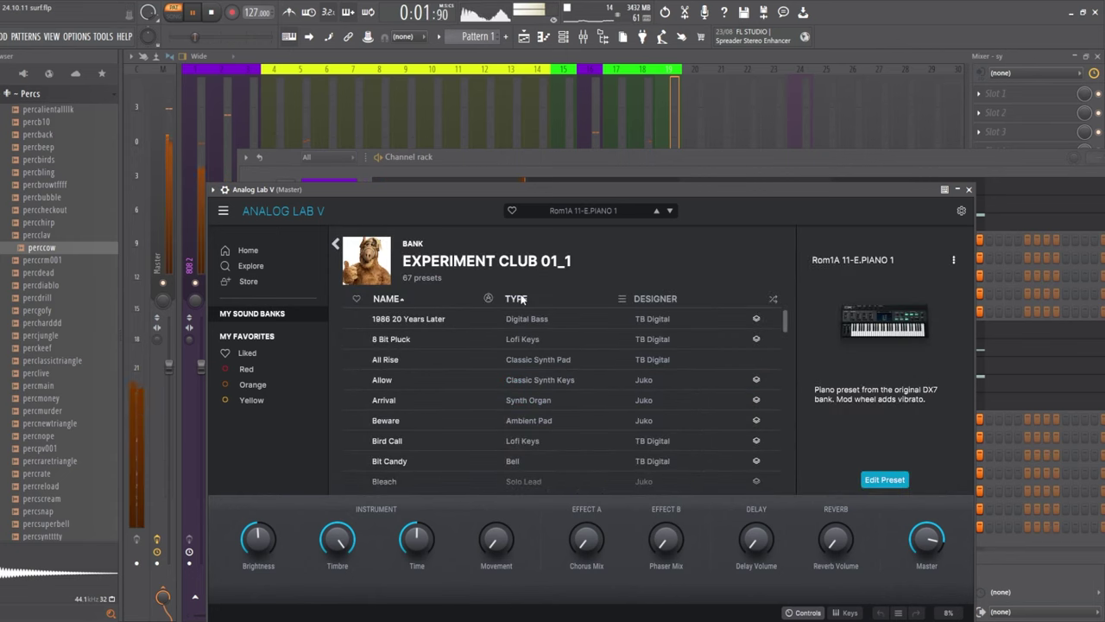
click(540, 380)
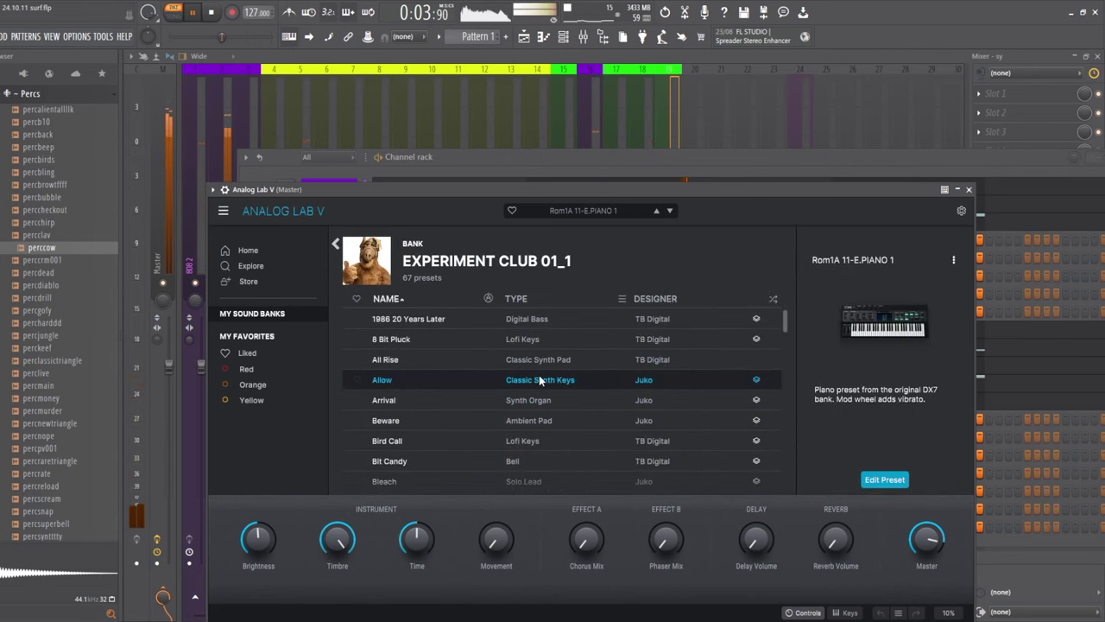
Load the Beware ambient pad preset in Analog Lab V and move the plugin window aside
click(682, 158)
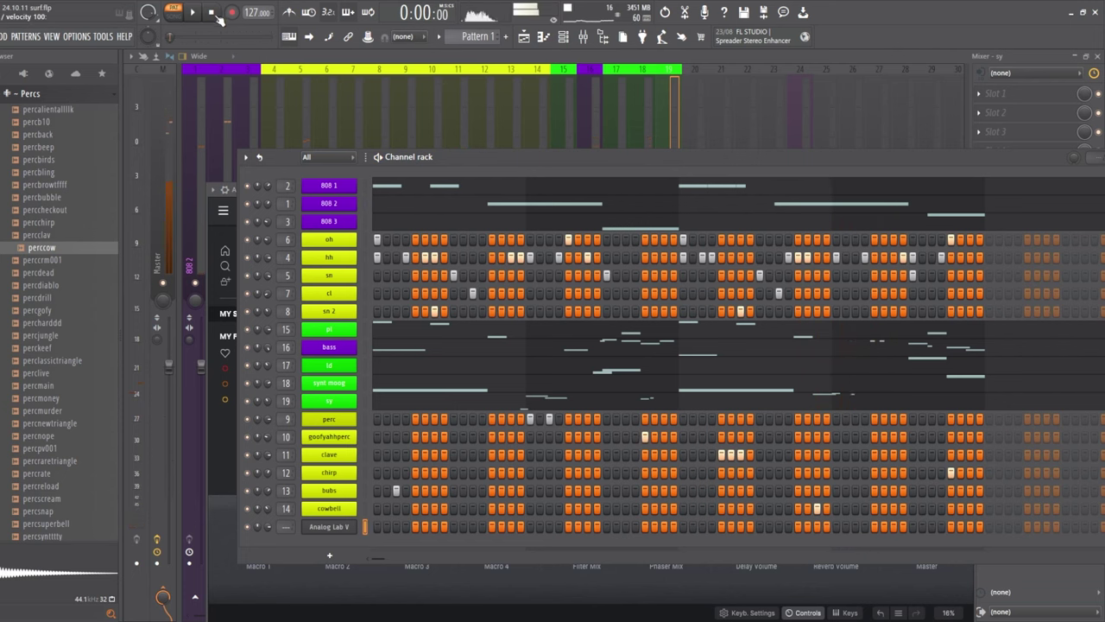
click(337, 528)
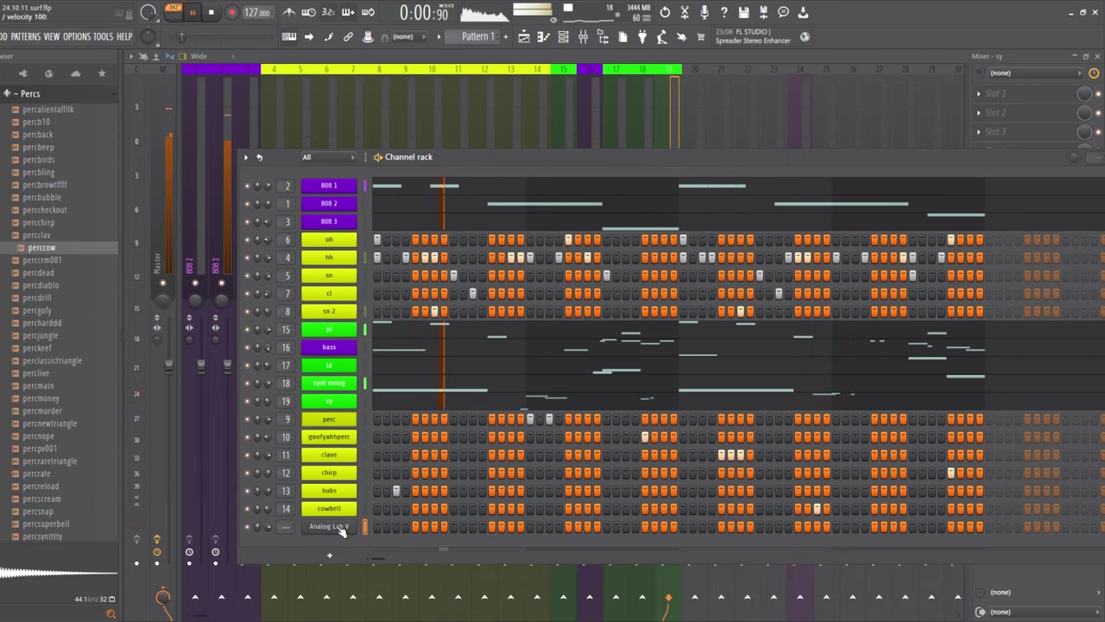
click(572, 359)
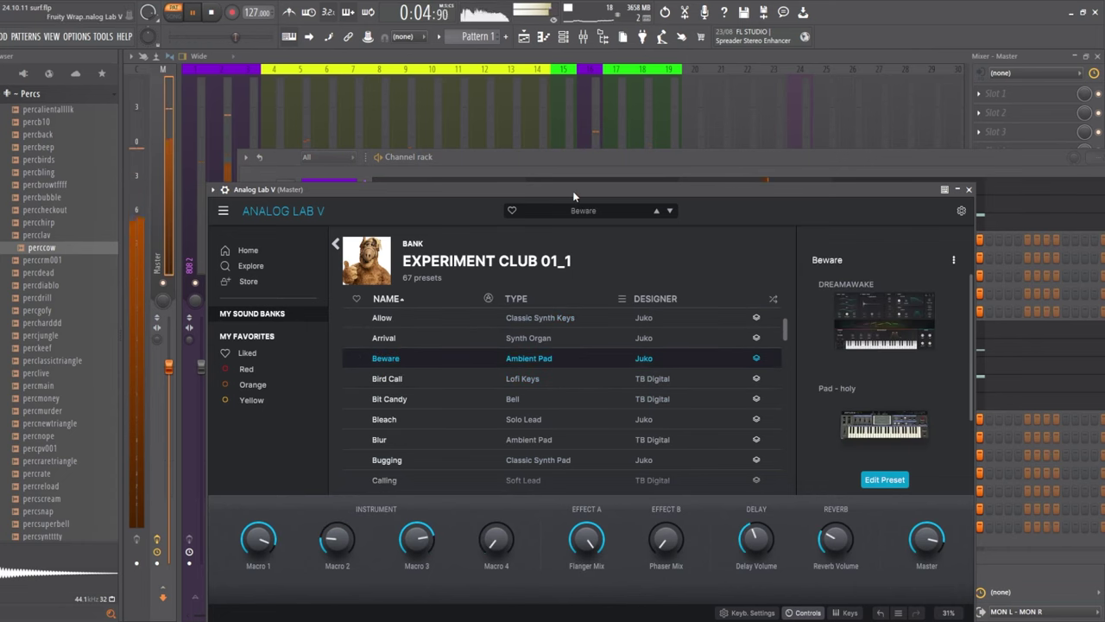
drag(513, 189, 665, 161)
Load the Capper preset in Analog Lab V and try another preset further down the bank
click(280, 557)
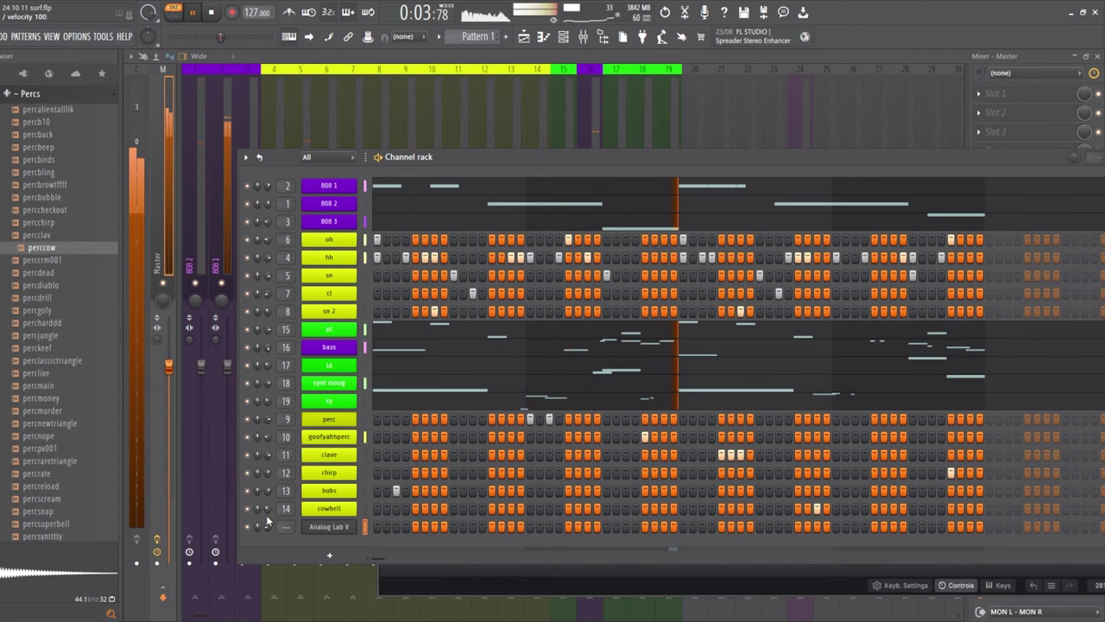
click(330, 527)
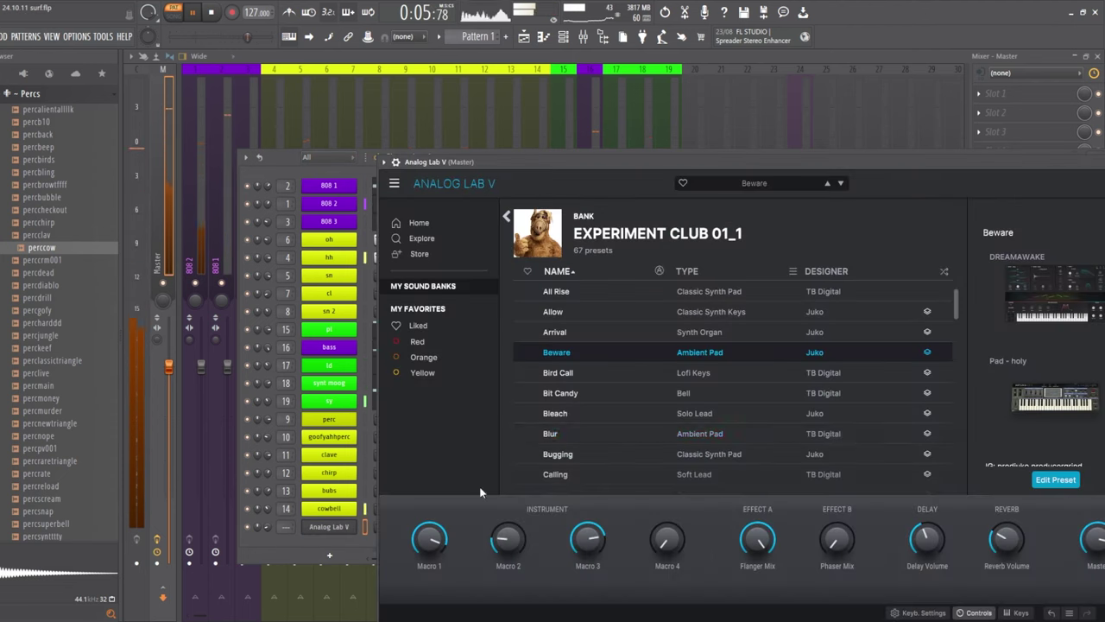
scroll(613, 406, down, 1)
click(615, 433)
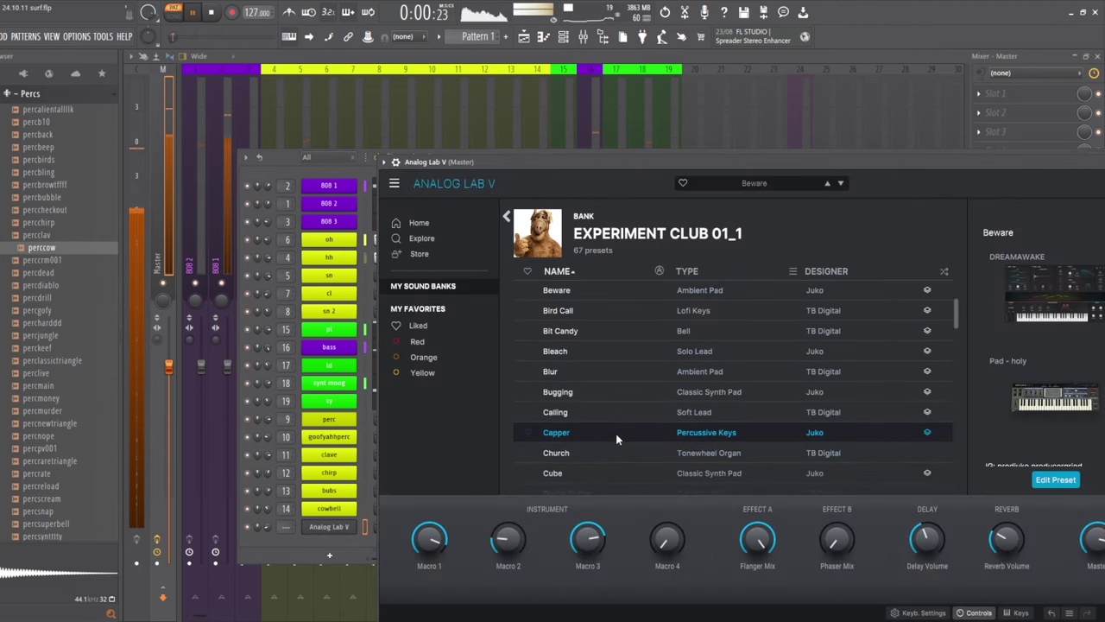
drag(664, 162, 611, 178)
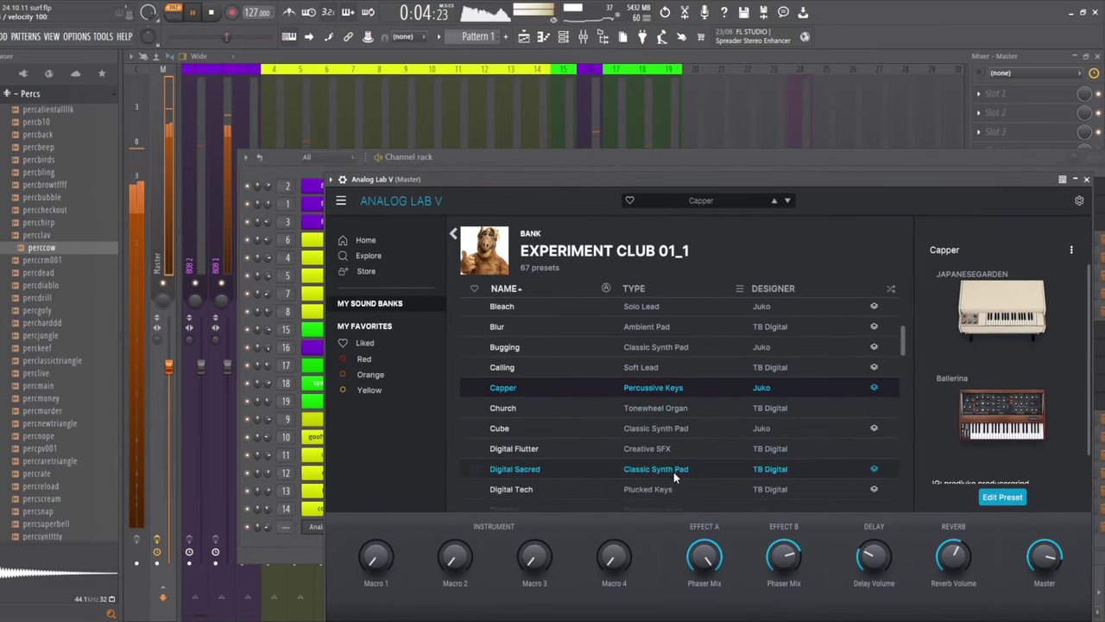
scroll(672, 467, down, 2)
click(639, 421)
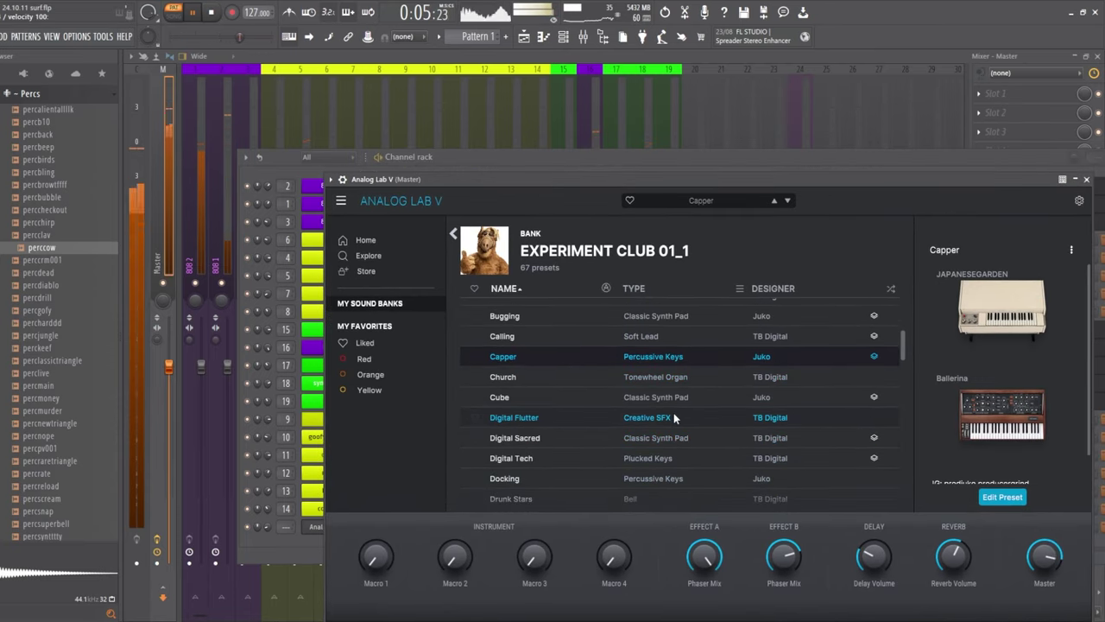
Place a D5 note in the Analog Lab V piano roll and position it at the start of bar 2
click(279, 539)
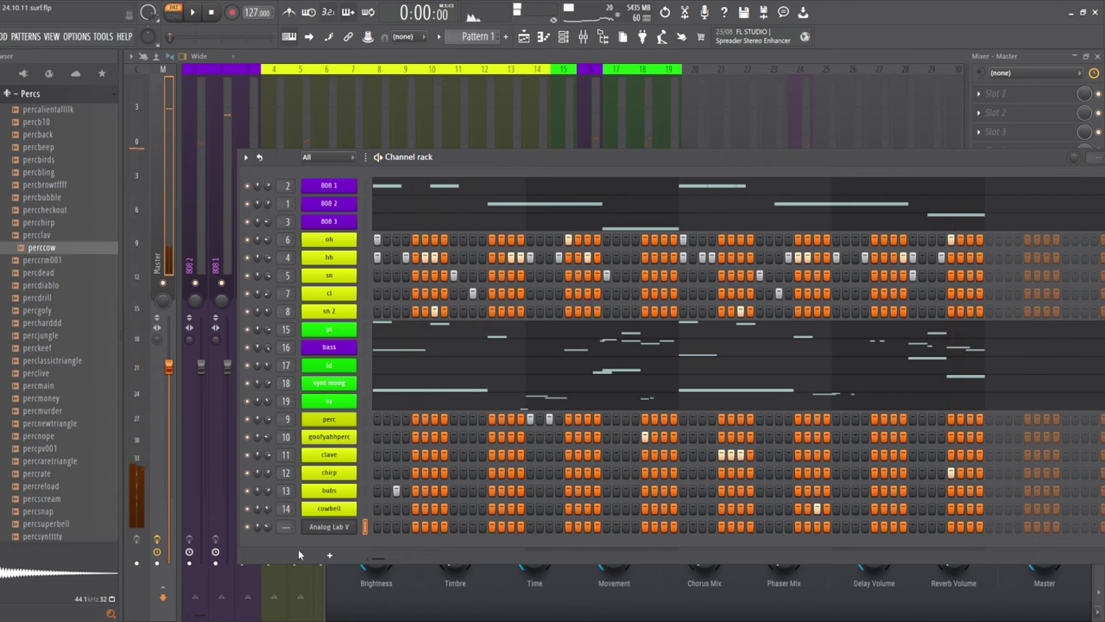
key(F7)
key(space)
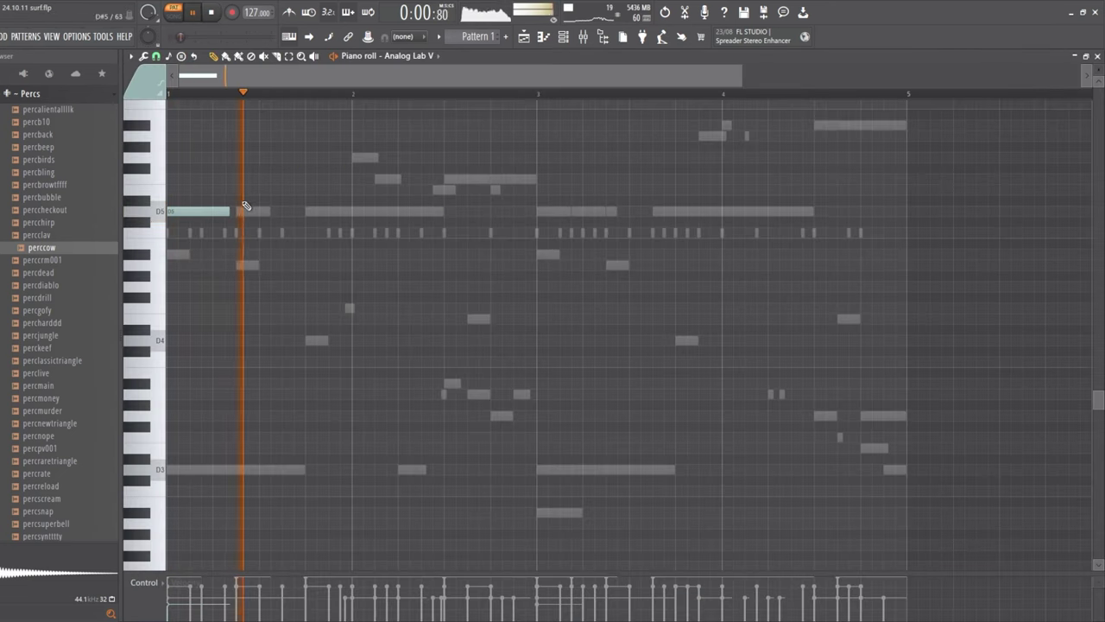
key(space)
key(space)
drag(316, 188, 406, 208)
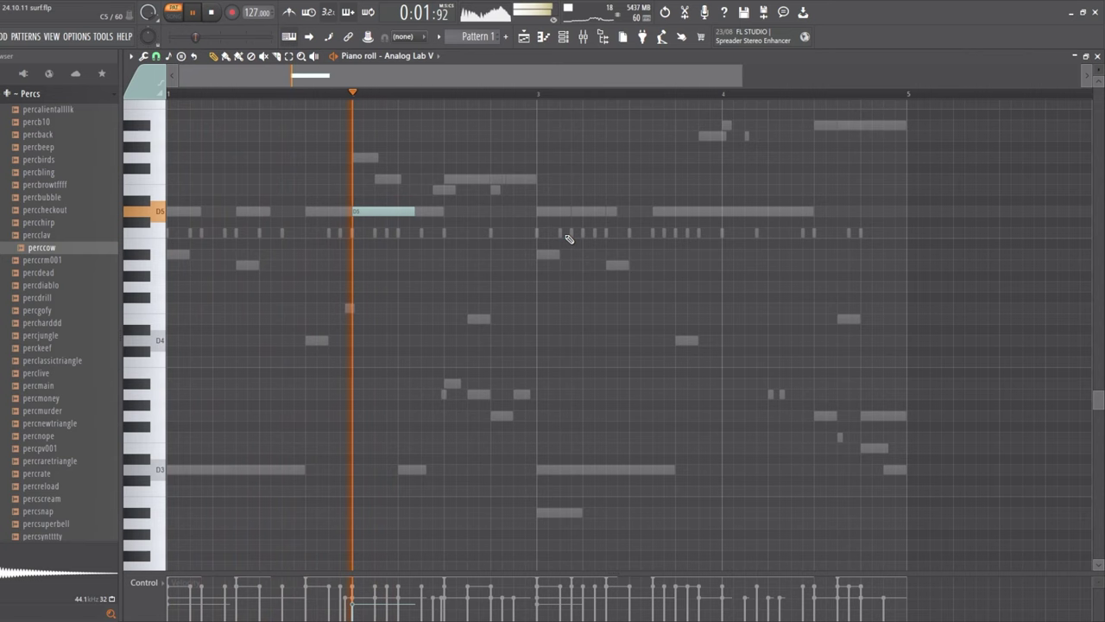
Add a second D5 note near bar 4 and shift both Analog Lab V notes slightly before their bar lines
click(772, 214)
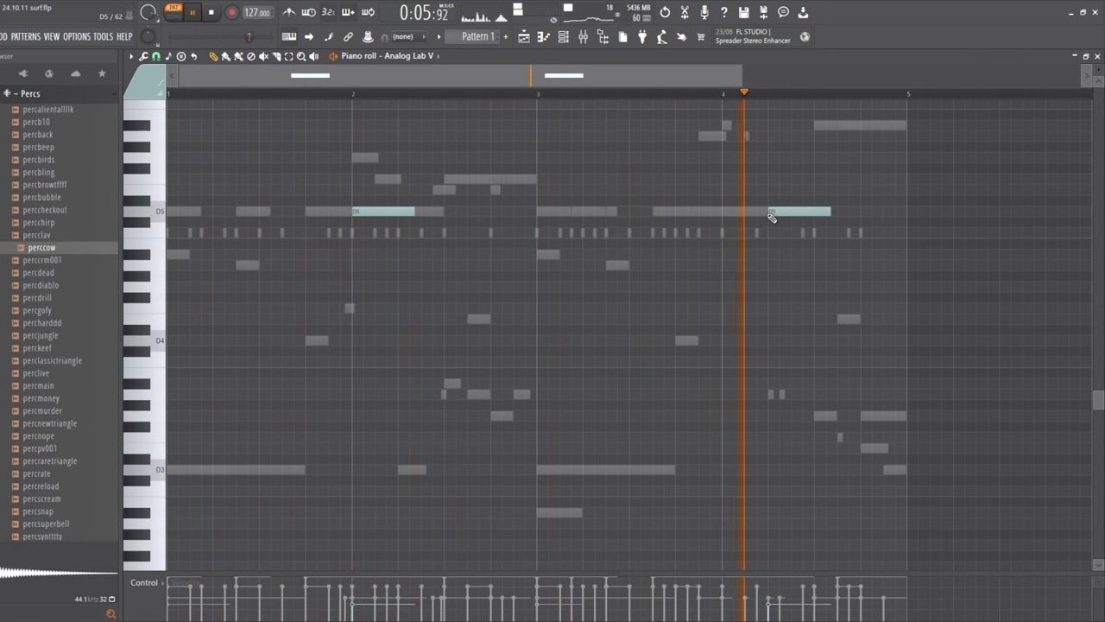
drag(784, 213, 734, 214)
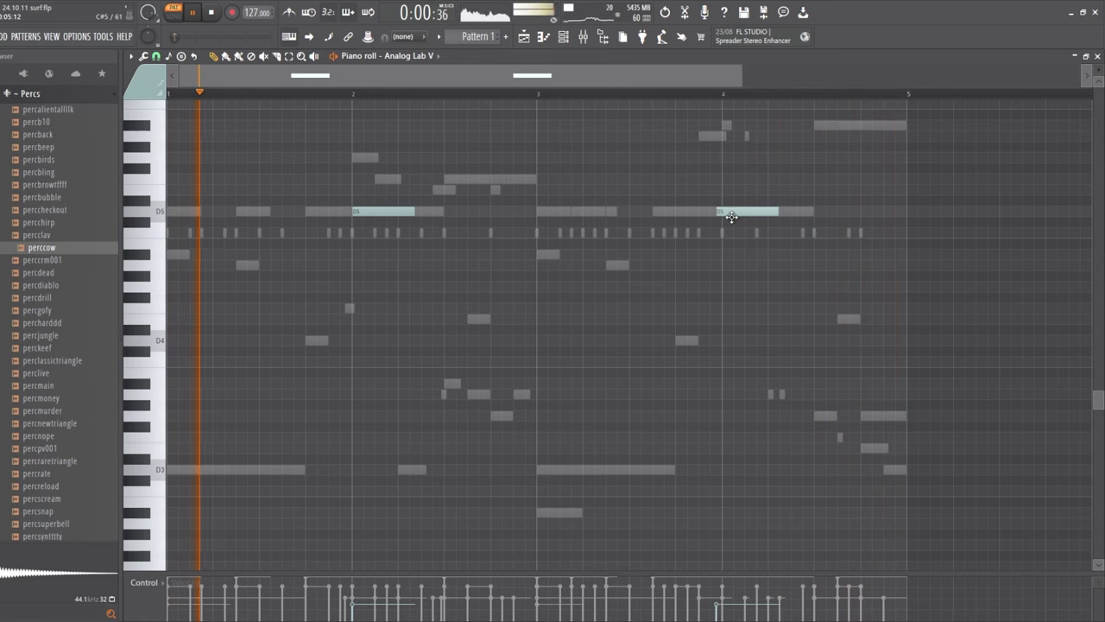
drag(402, 213, 390, 214)
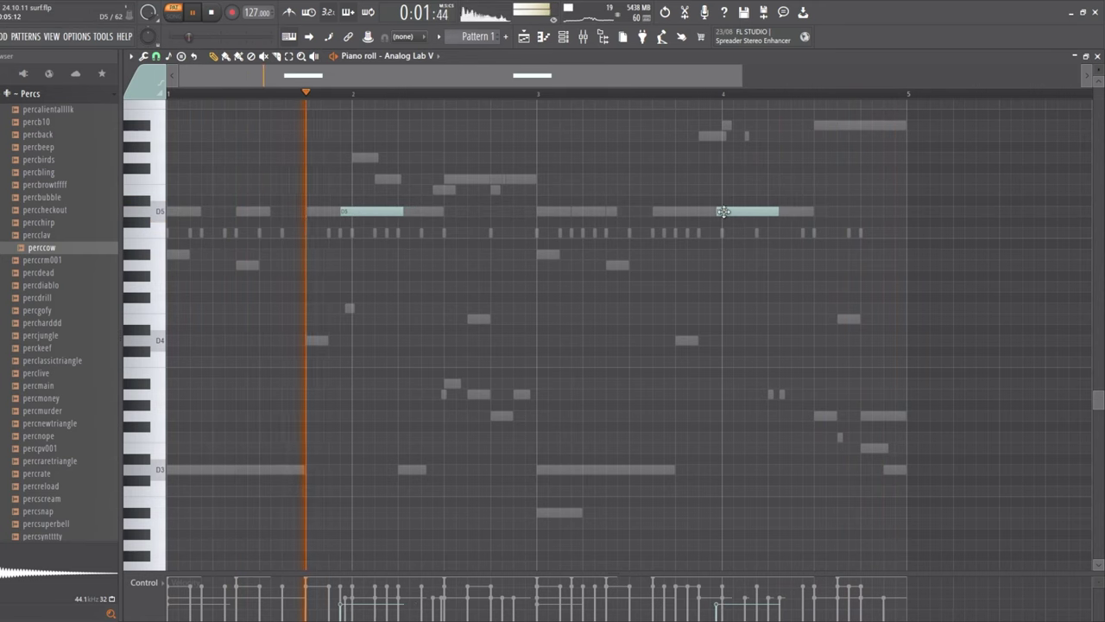
drag(727, 214, 709, 211)
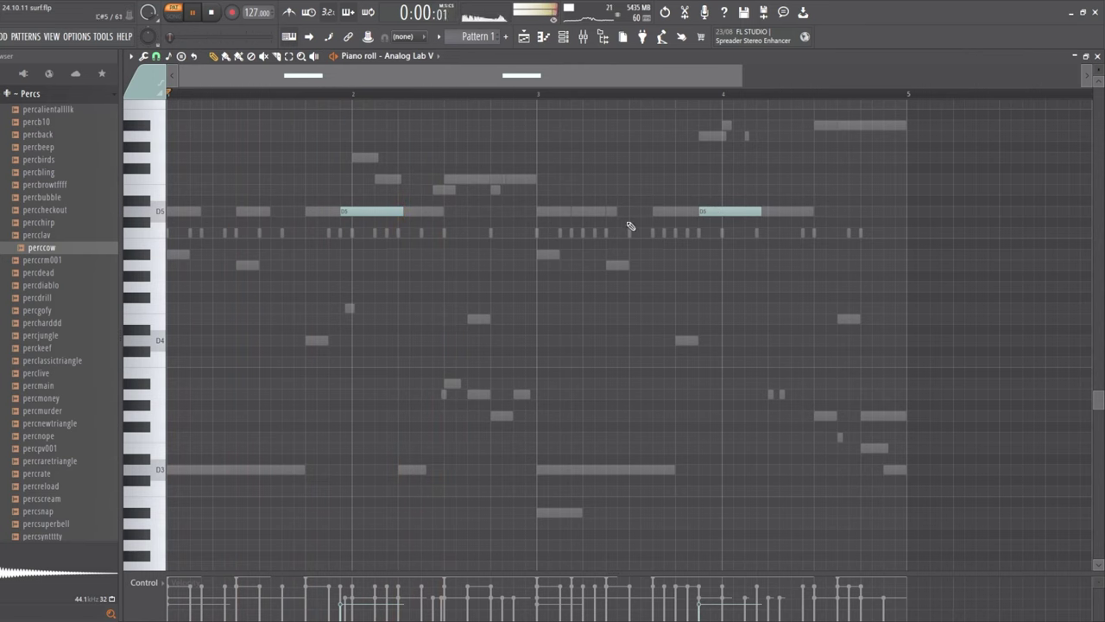
drag(378, 213, 372, 214)
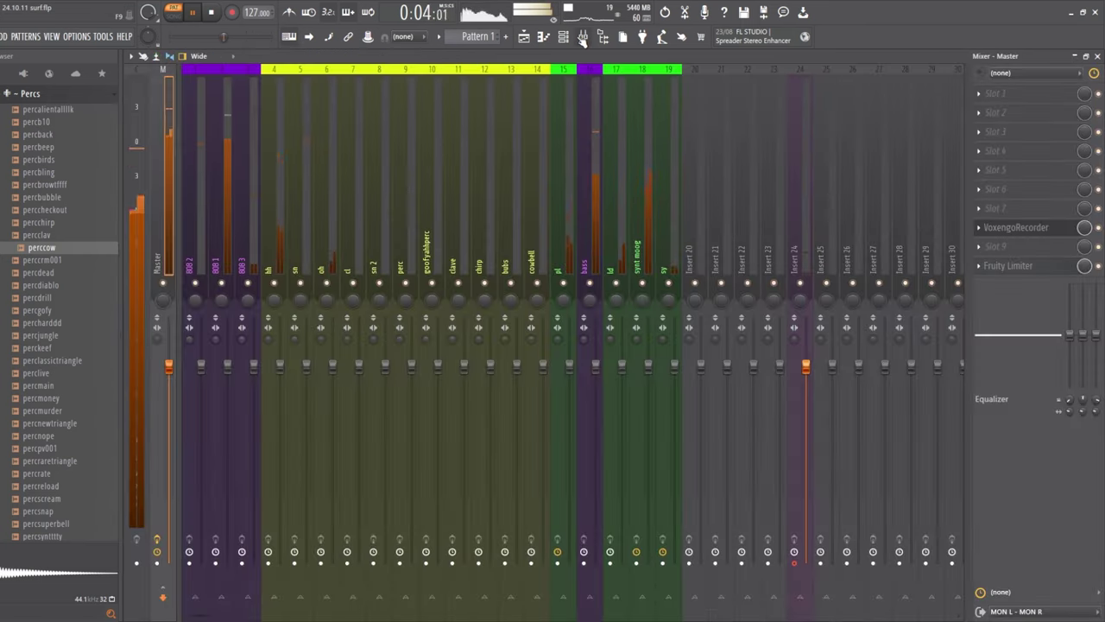
Return to the Analog Lab V notes and nudge the second D5 note slightly later, just before bar 4
click(563, 36)
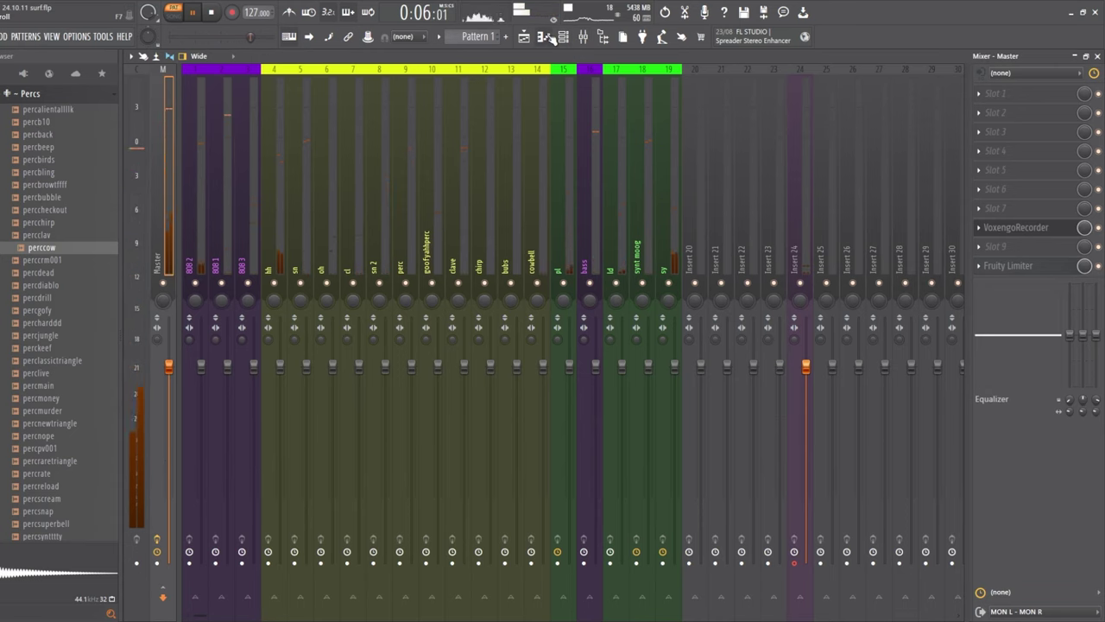
click(548, 36)
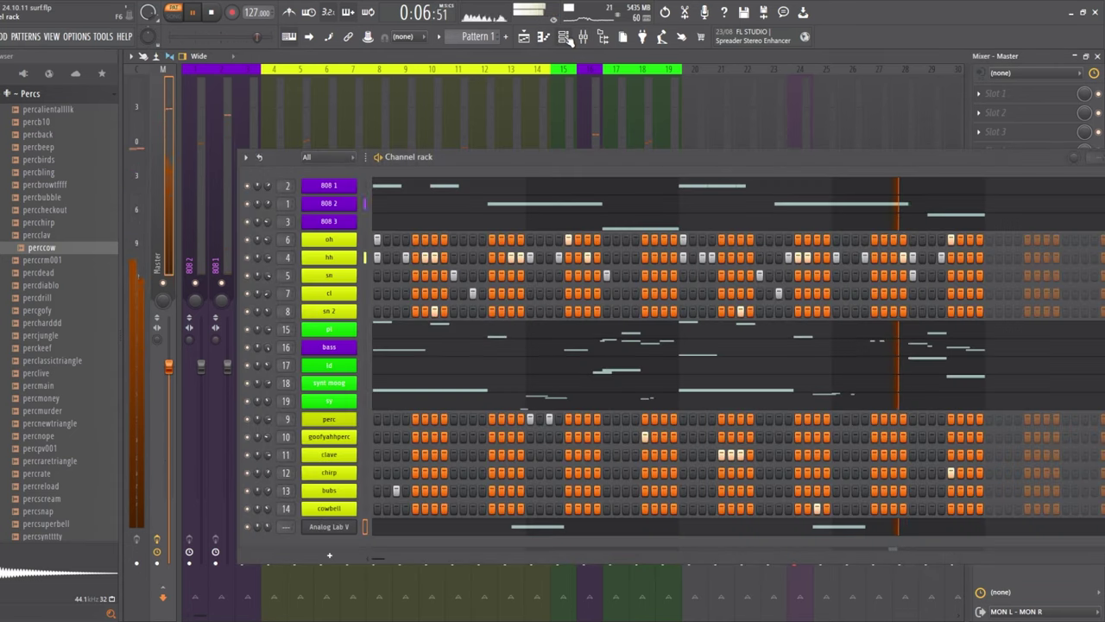
click(732, 528)
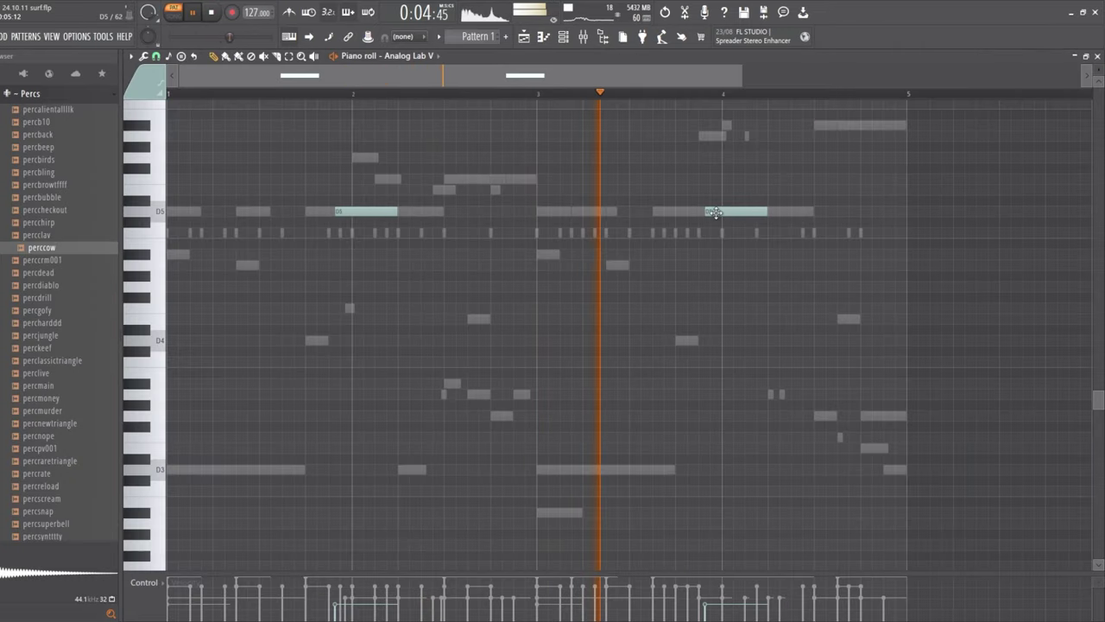
Transpose both Analog Lab V notes up an octave to D6 and shift them together slightly later
key(F6)
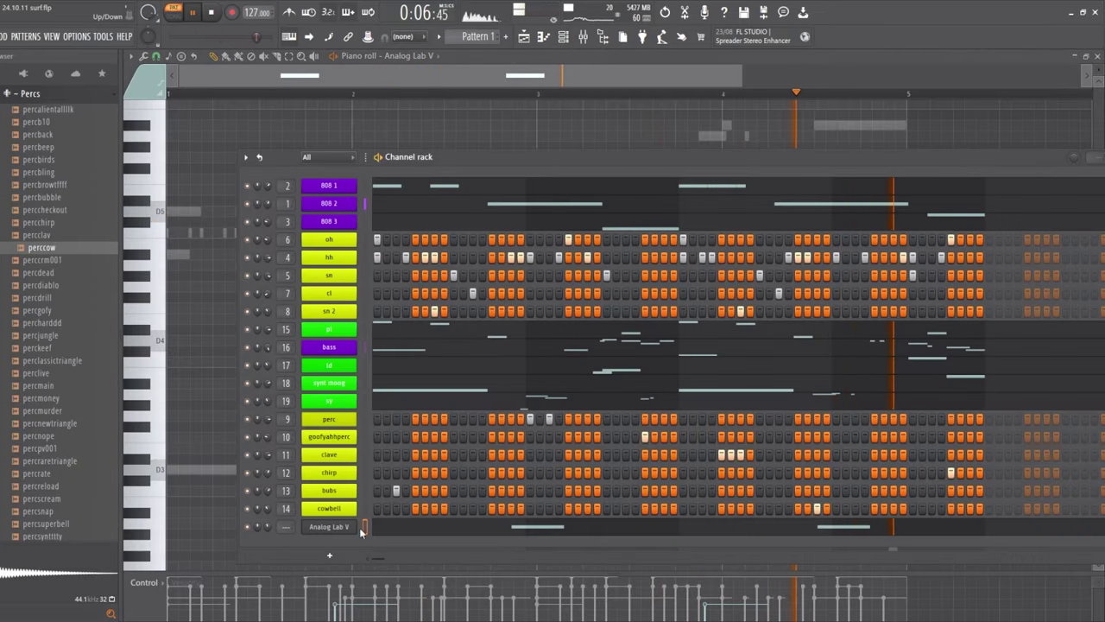
key(F6)
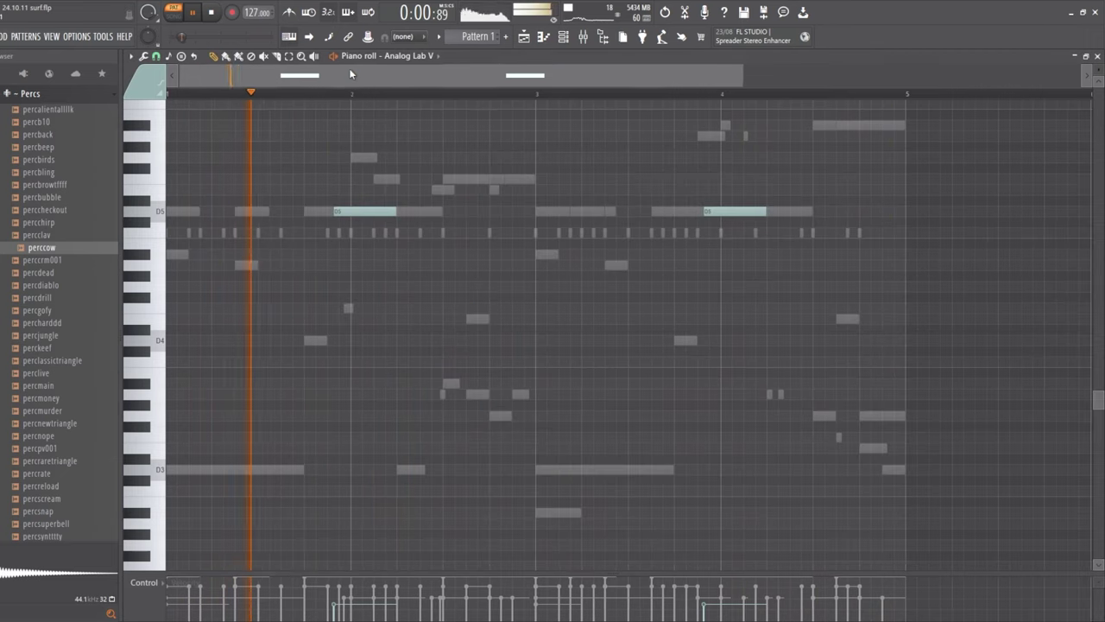
scroll(349, 68, up, 1)
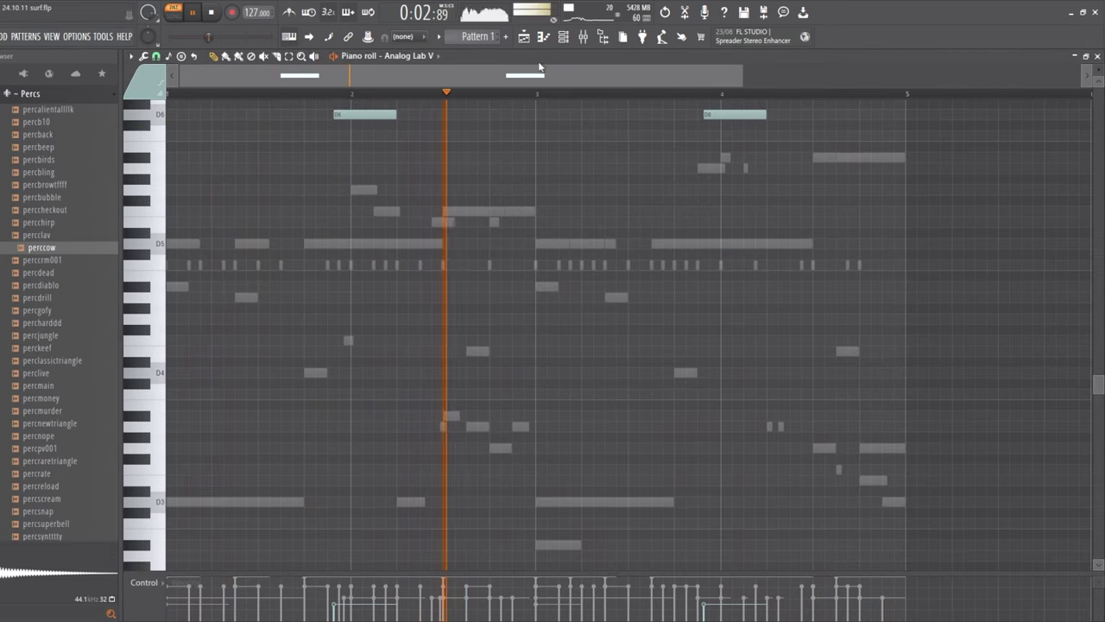
key(F6)
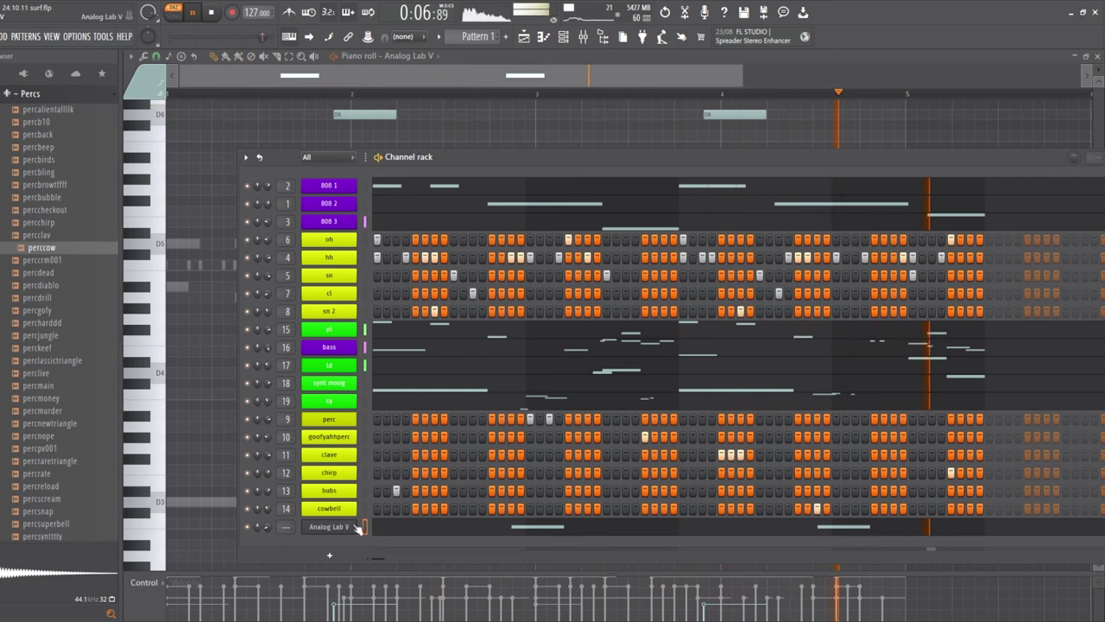
key(F6)
drag(354, 130, 829, 106)
key(space)
key(space)
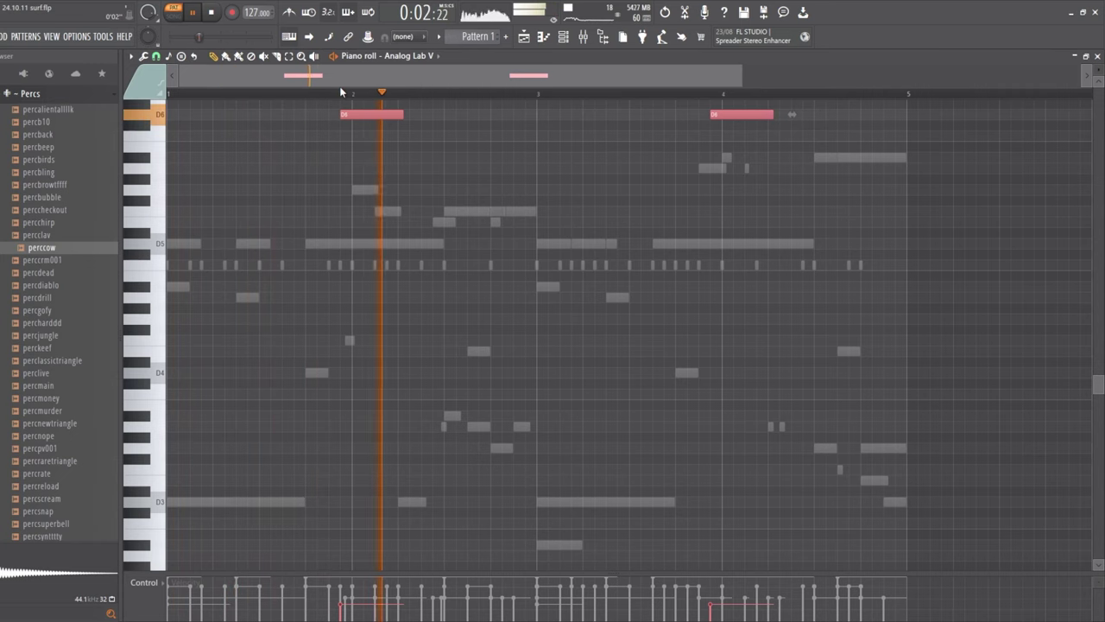
Add a second Analog Lab V channel and load the Dark Cosmos sound effects preset
click(563, 39)
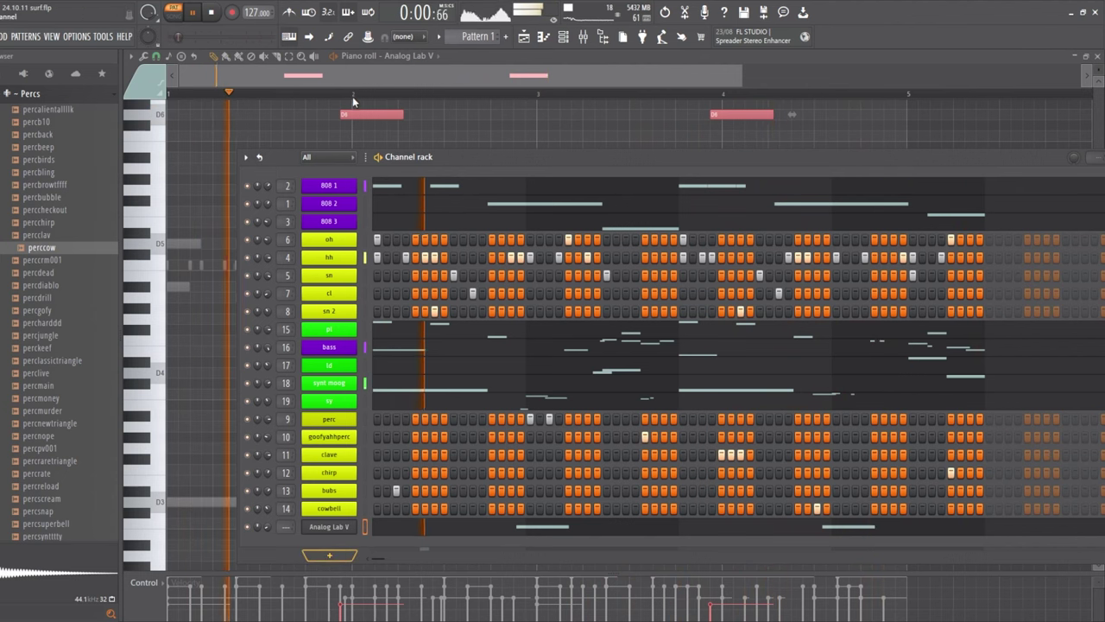
click(329, 526)
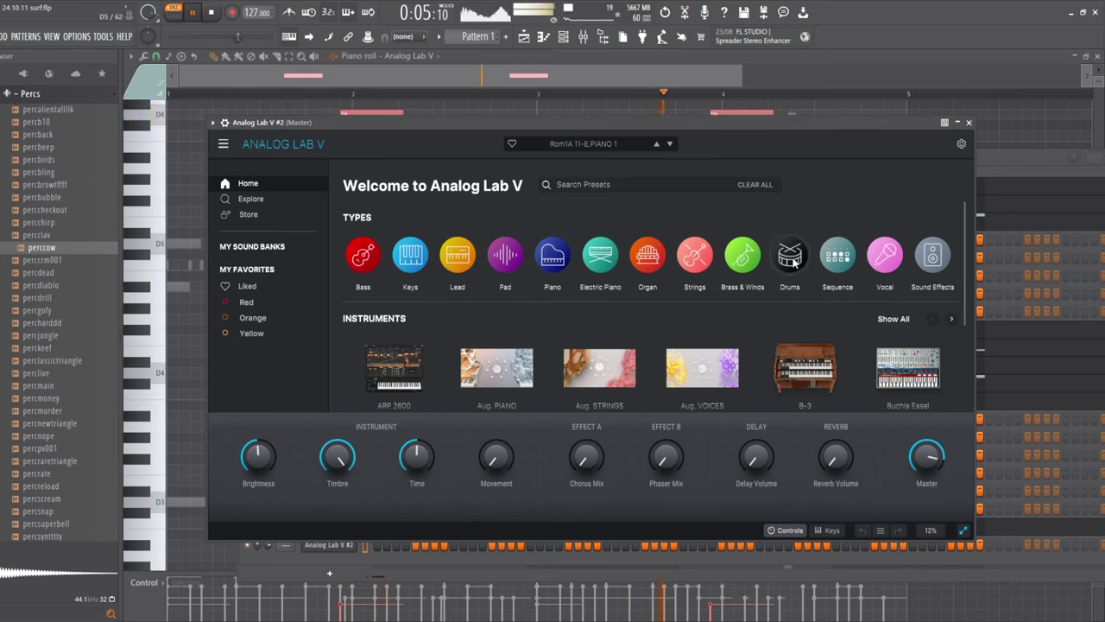
mouse_move(941, 270)
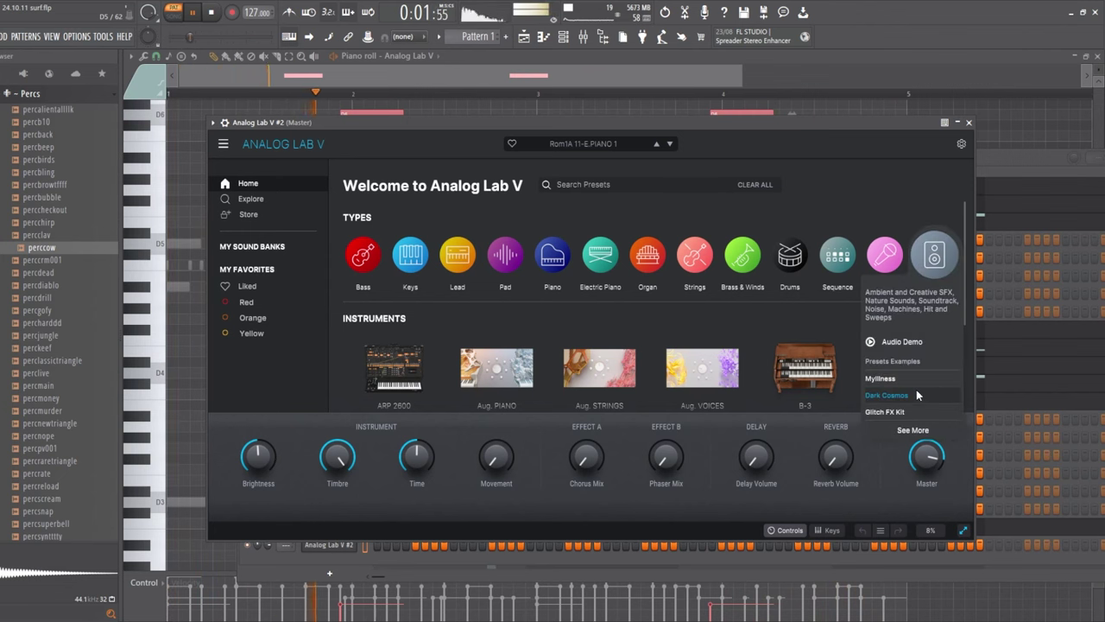
click(898, 395)
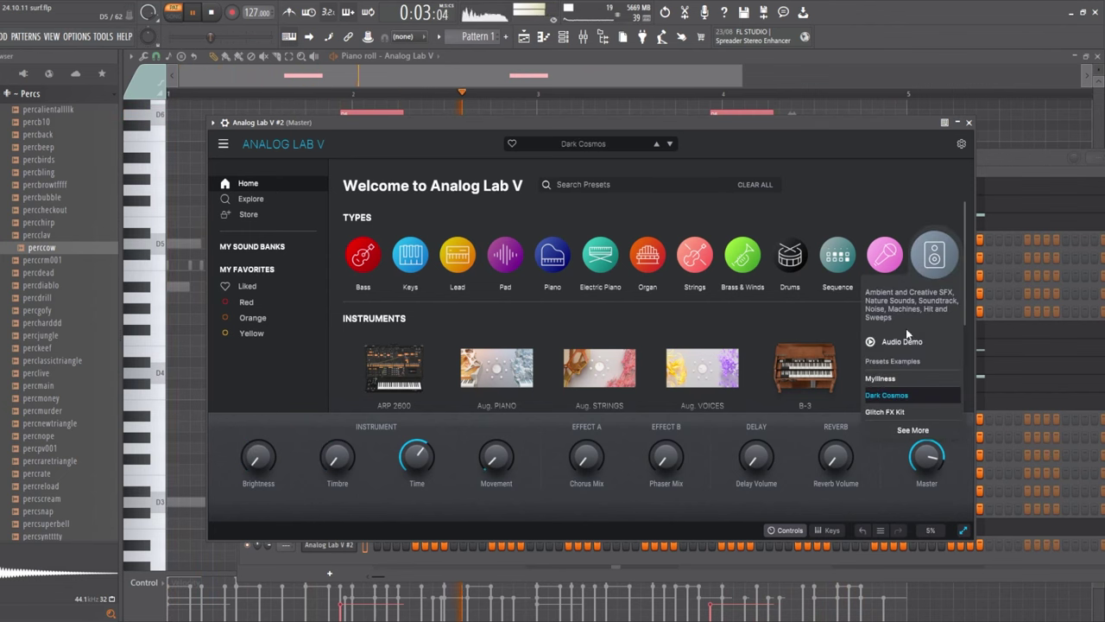
click(969, 122)
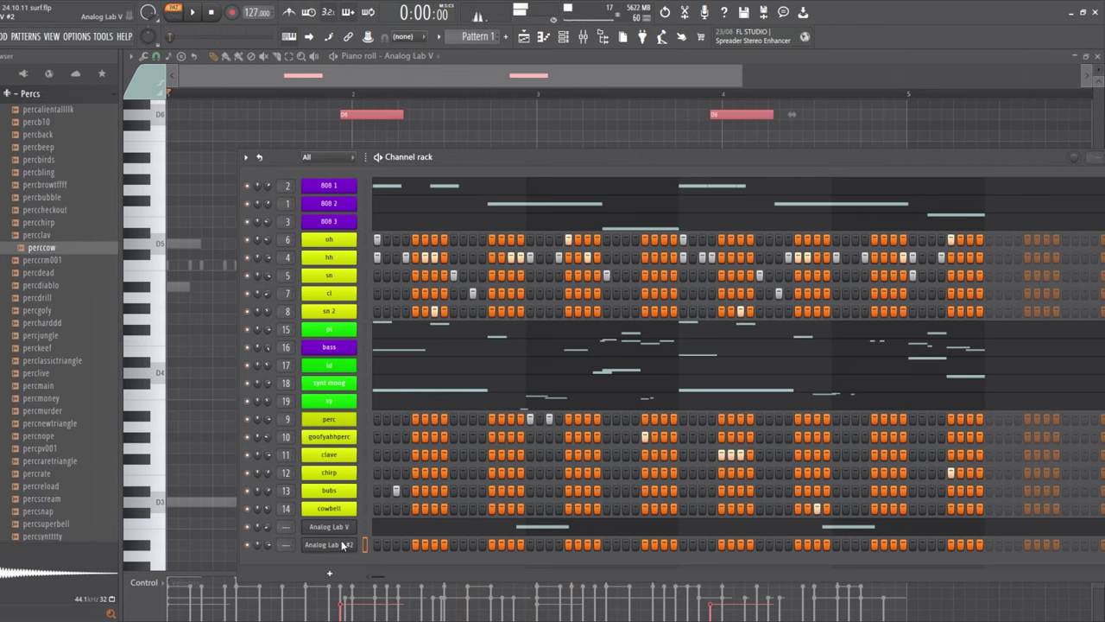
Place a D5 note at the start of bar 1 in the second Analog Lab V channel's piano roll
key(F7)
click(177, 244)
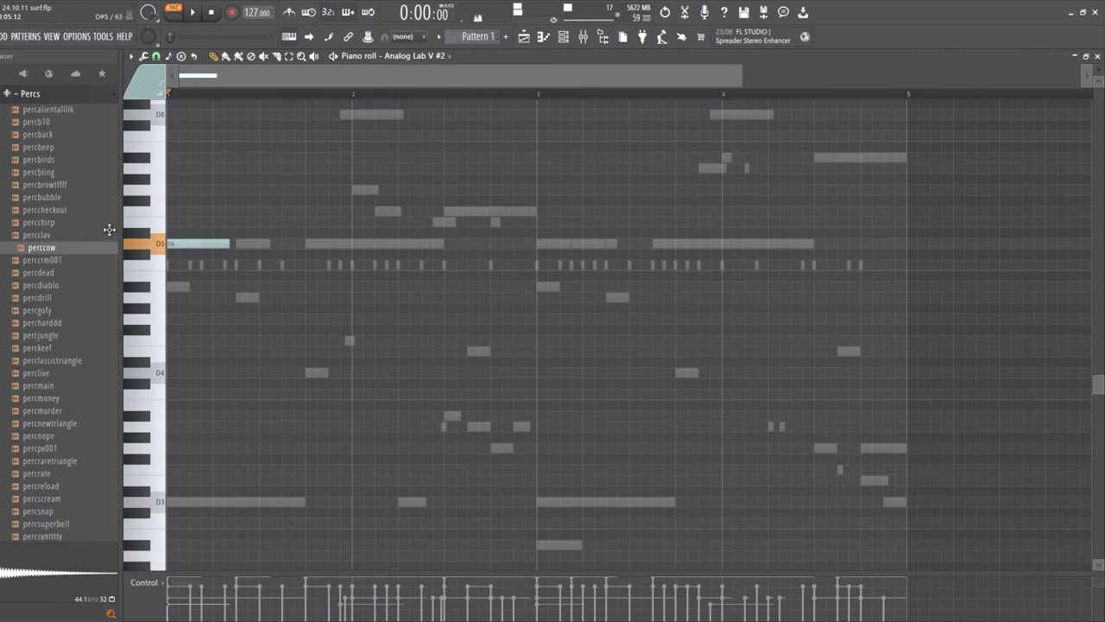
Try the second Analog Lab V channel's opening note at D3, D4 and A#4, auditioning each pitch
key(space)
drag(225, 255, 198, 501)
key(space)
key(space)
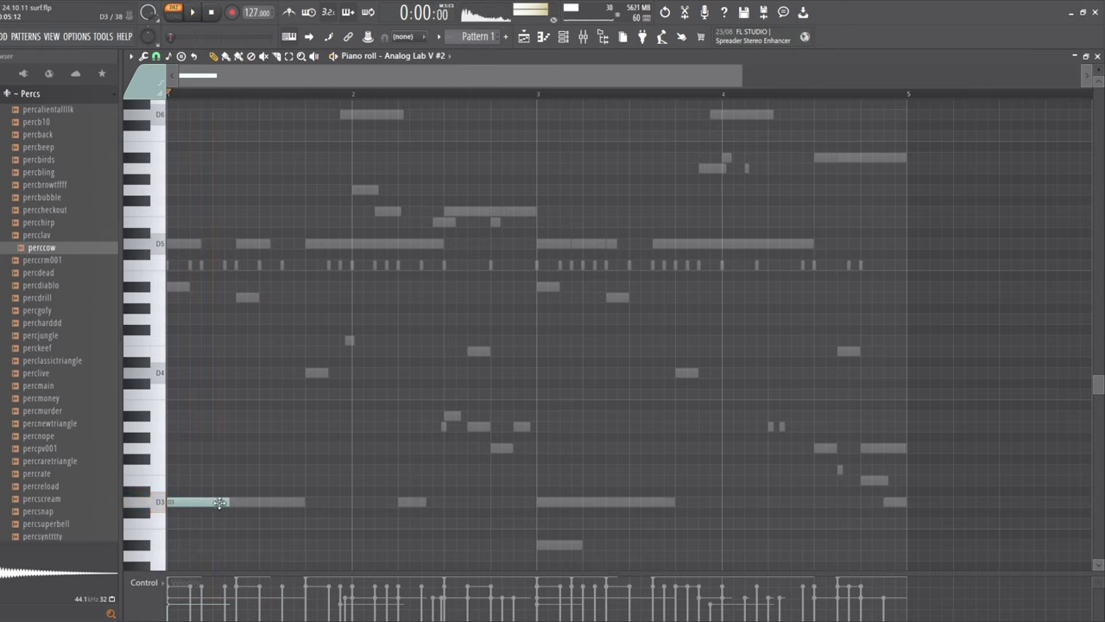
click(179, 372)
key(space)
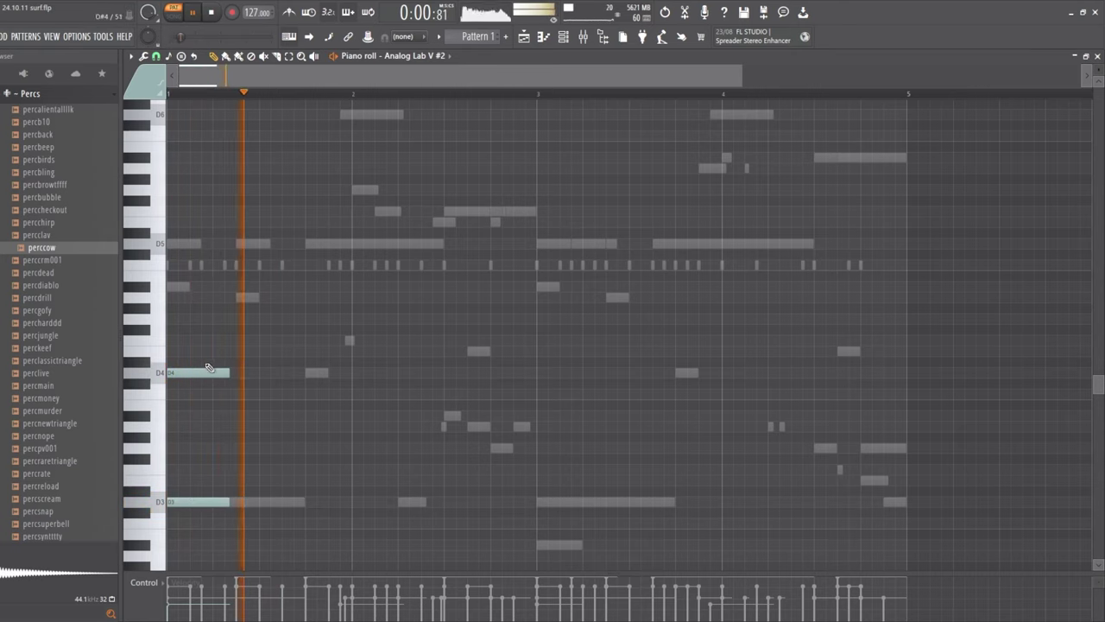
key(space)
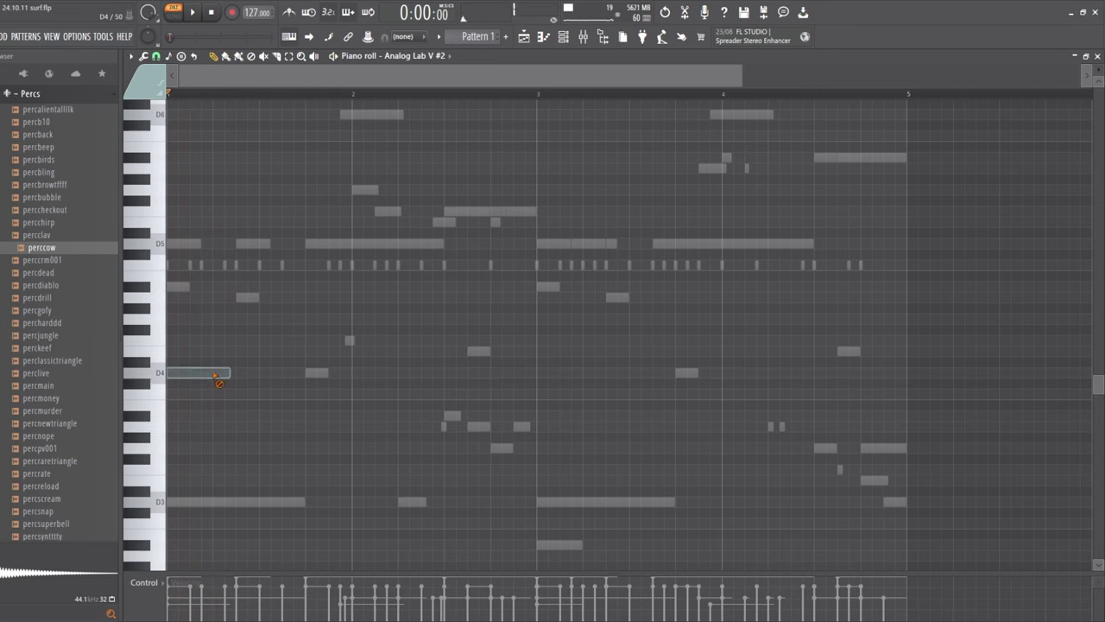
key(shift+Down)
key(space)
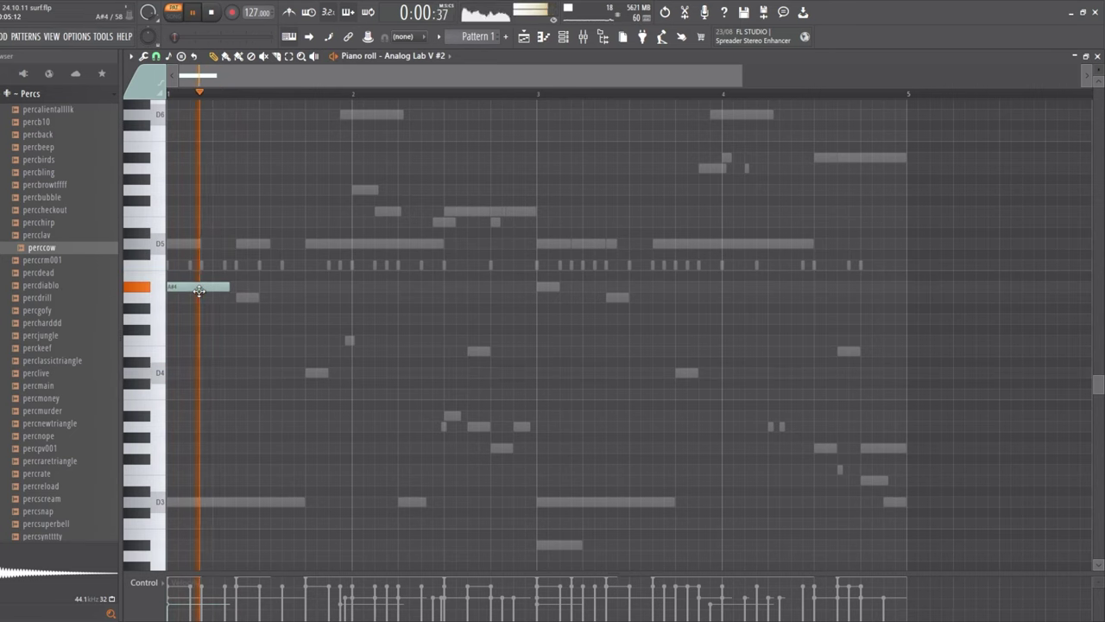
Load the R2D2 preset in the second Analog Lab V channel and audition its opening note at D5
key(F6)
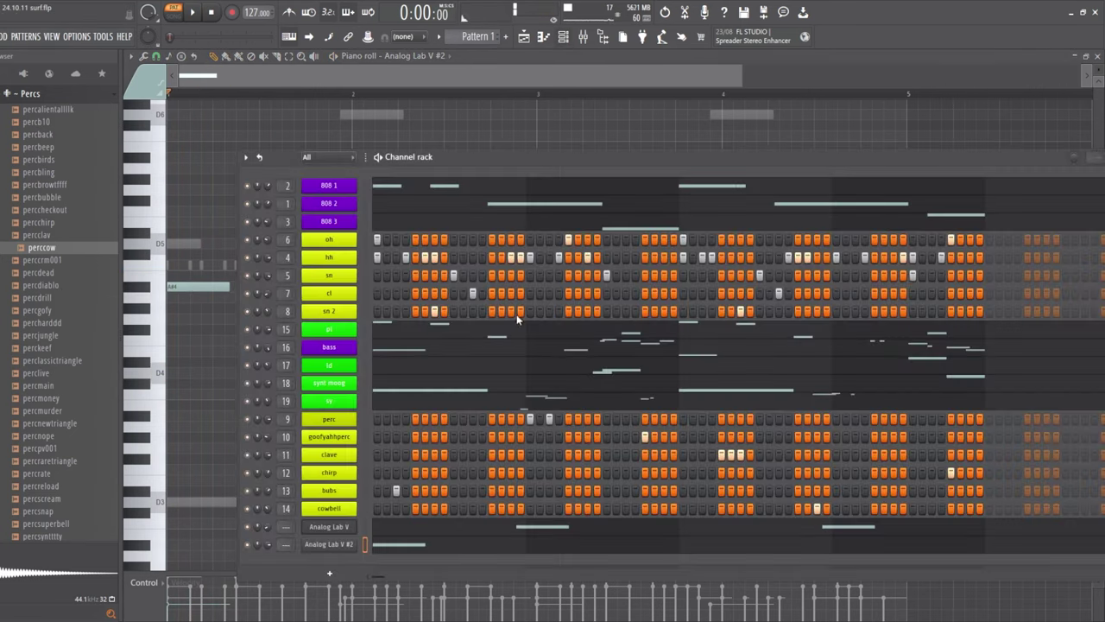
click(335, 545)
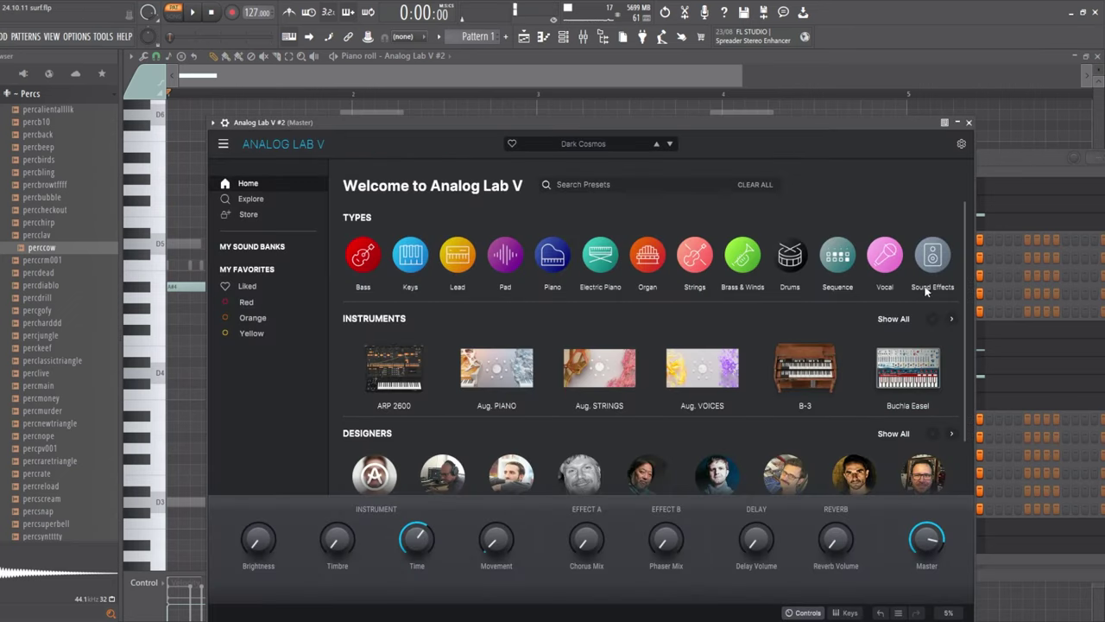
drag(172, 285, 173, 243)
key(space)
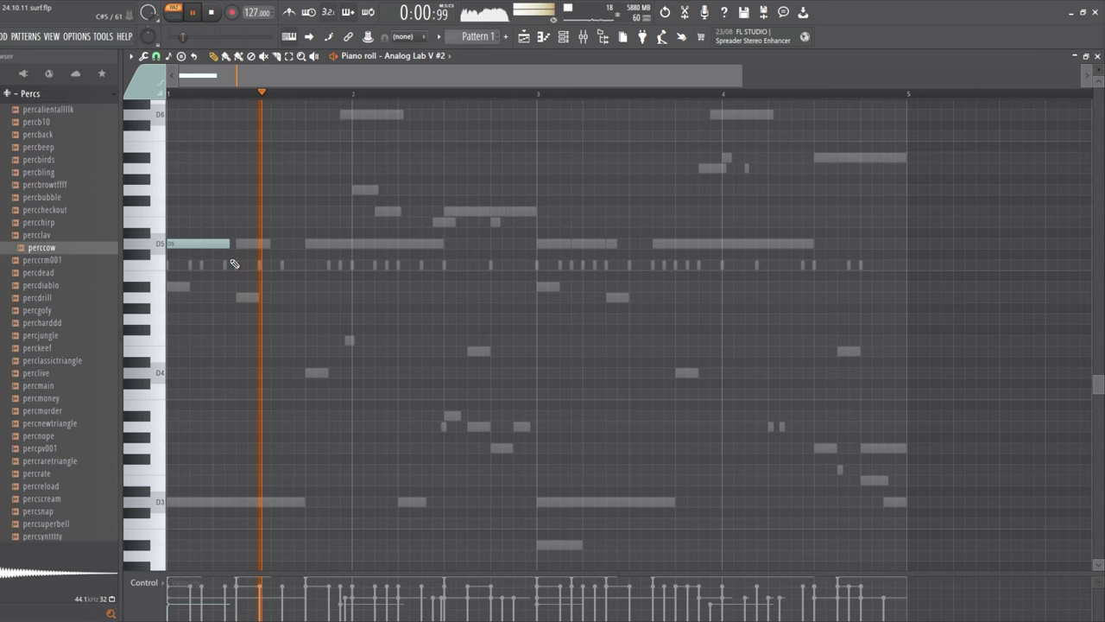
Move the second Analog Lab V channel's note to A#5, lengthen it to three beats, and add an equally long A#4 note at bar 3
click(563, 38)
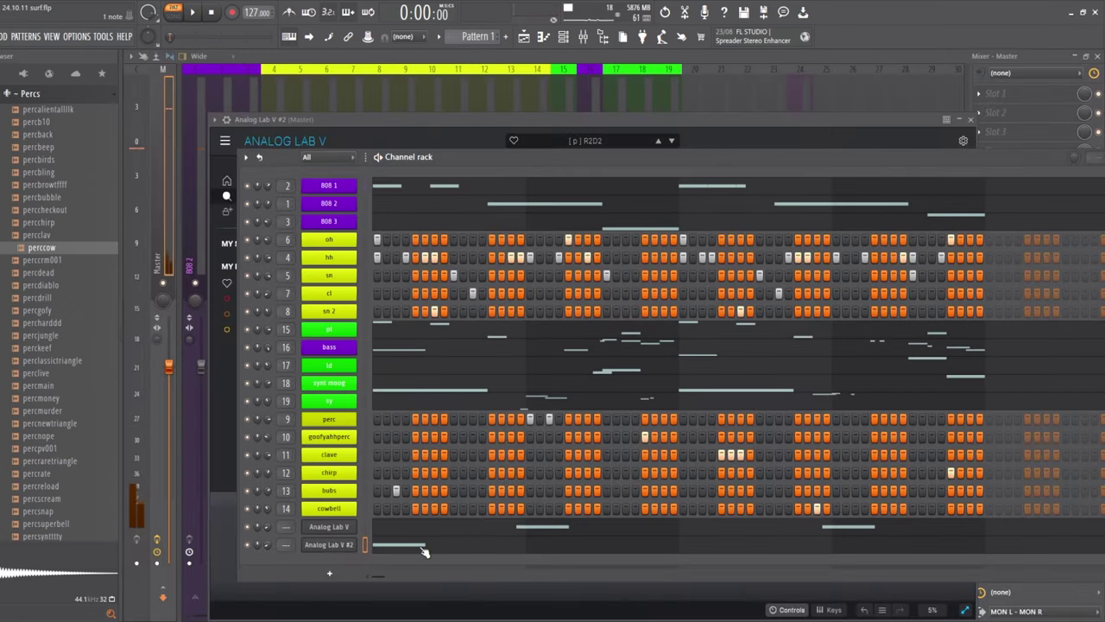
click(423, 548)
drag(189, 240, 168, 156)
key(space)
click(285, 166)
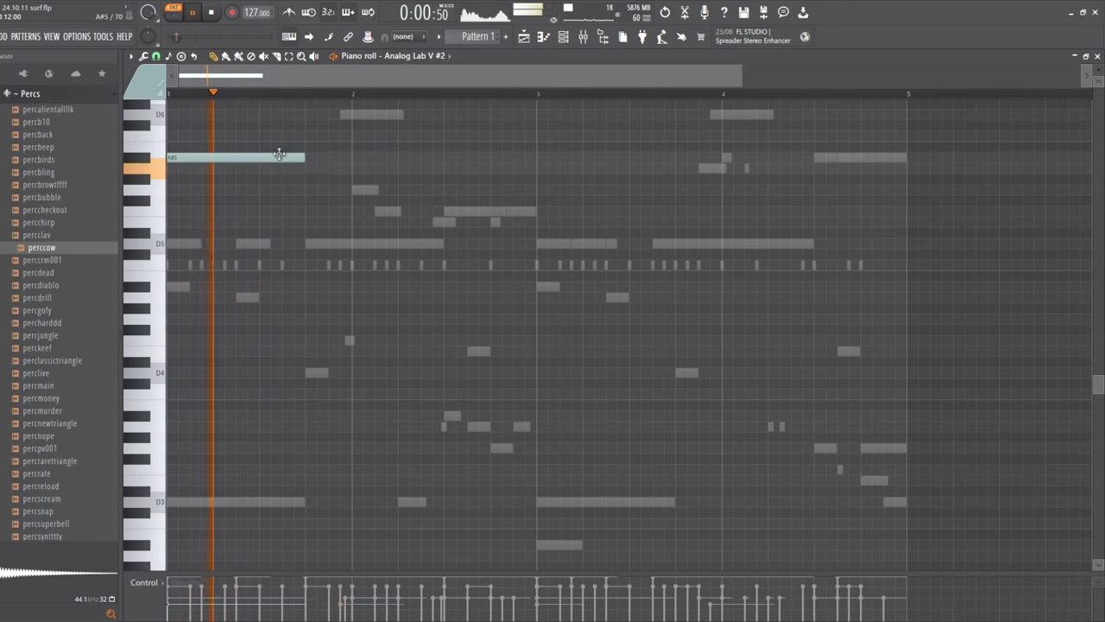
click(536, 287)
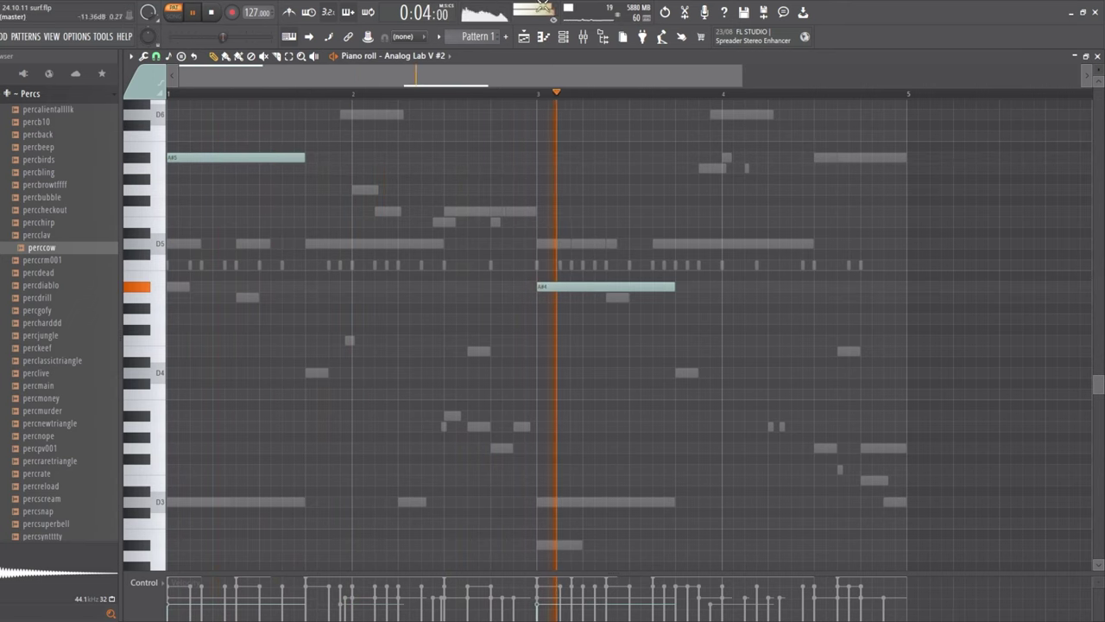
Rename the Analog Lab V channel fx 2 and Analog Lab V #2 fx 1, colour both green, and collapse the Percs folder
click(560, 38)
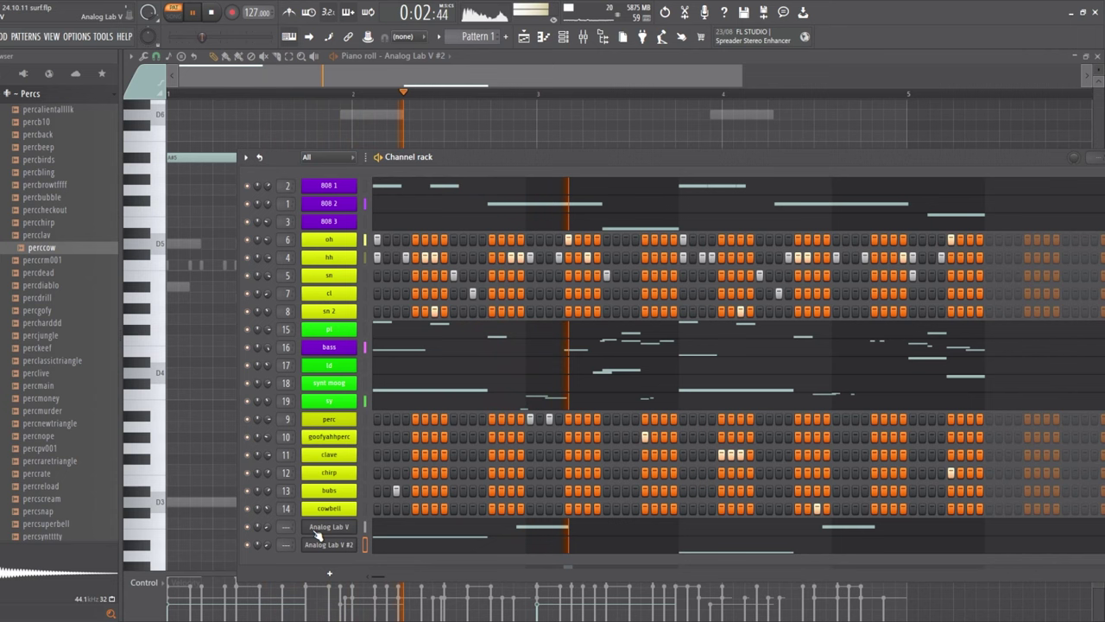
scroll(8, 190, up, 4)
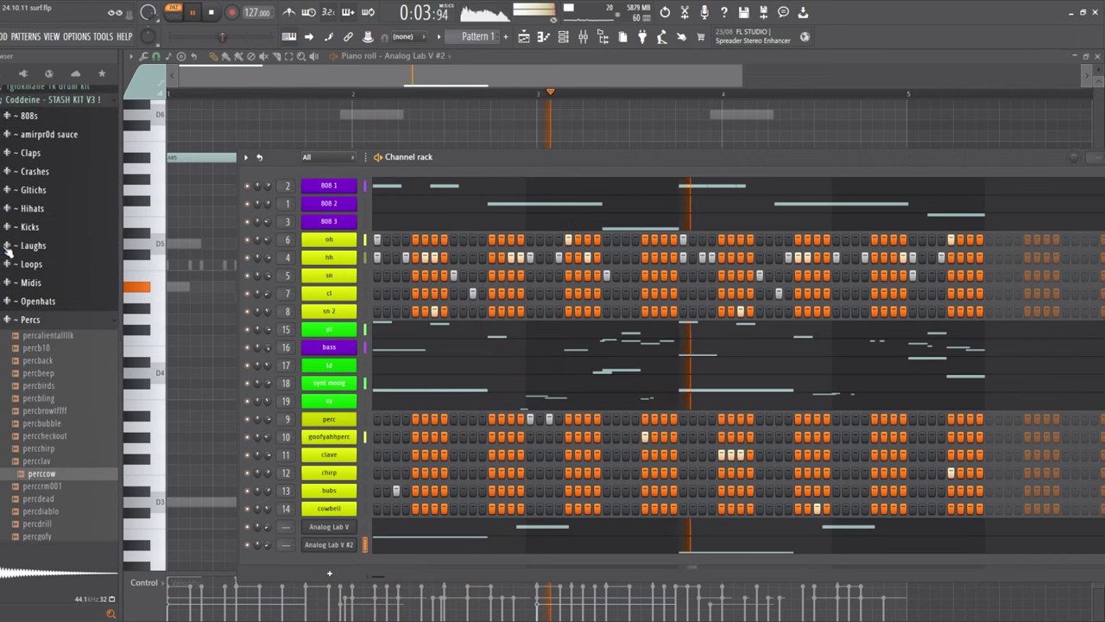
click(30, 319)
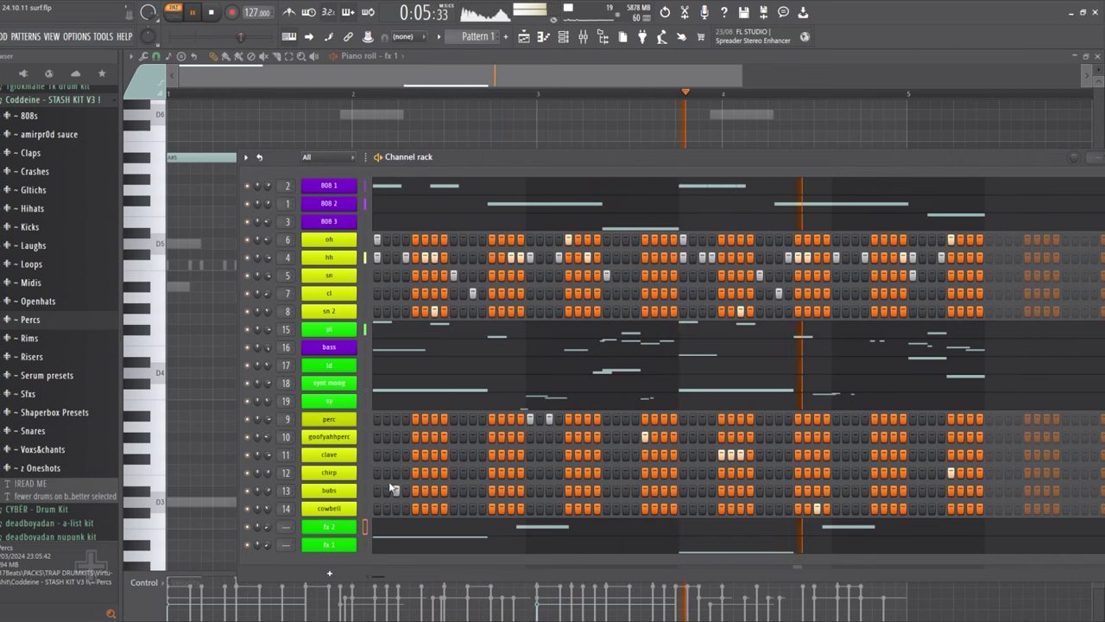
Insert ShaperBox 3 on the fx 1 mixer track
key(F9)
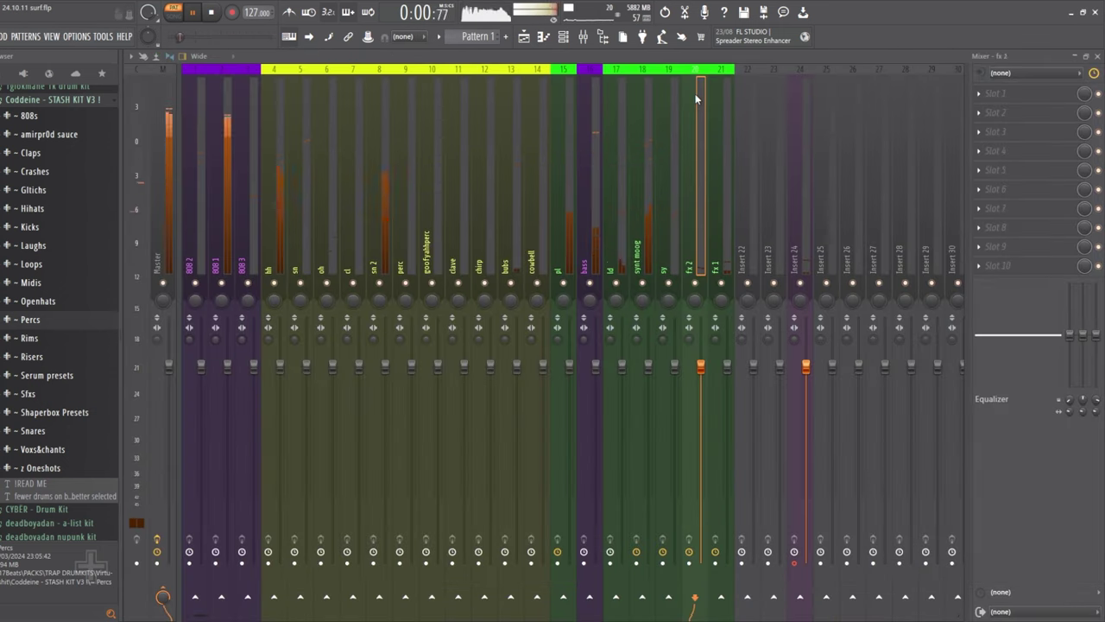
click(723, 264)
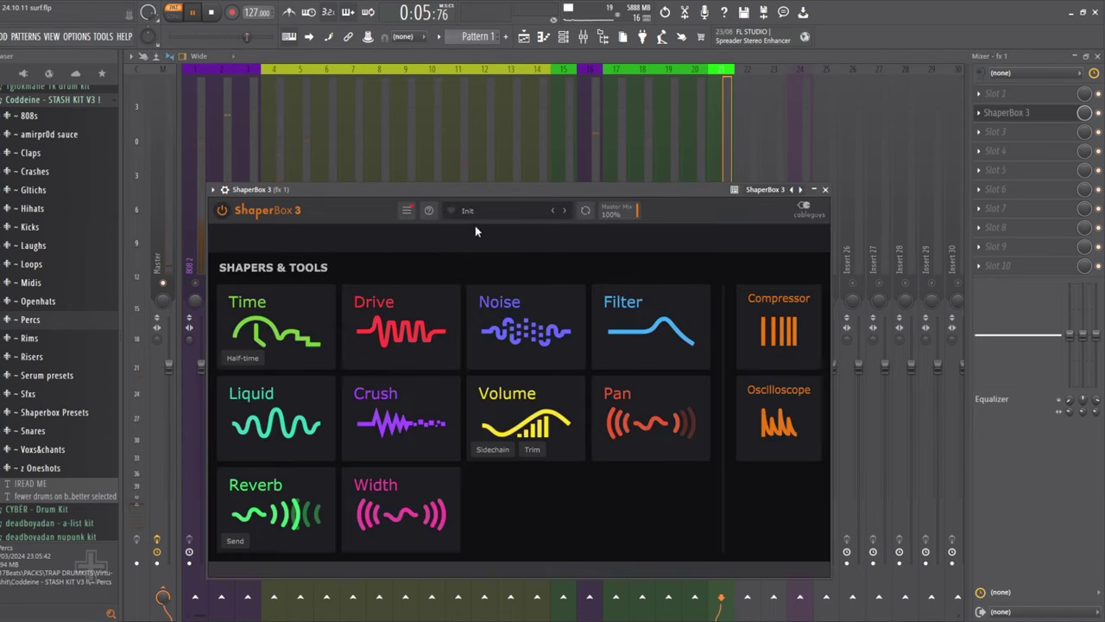
Lower the fx 2 mixer track to -2.1 dB and set its stereo separation to 39% separated
drag(700, 367, 703, 386)
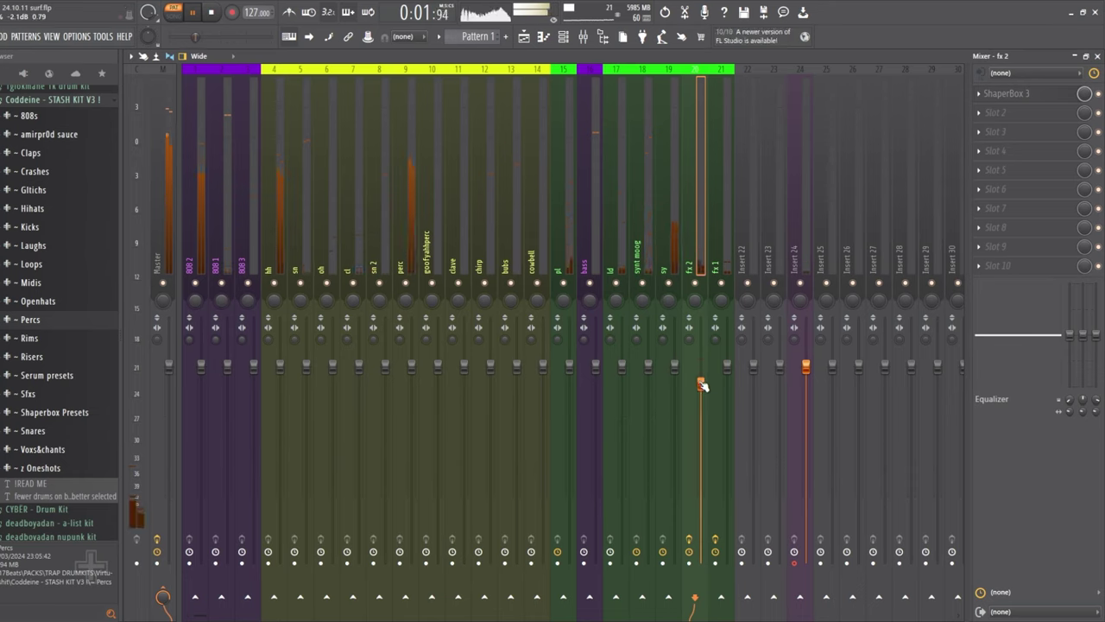
drag(693, 342, 693, 323)
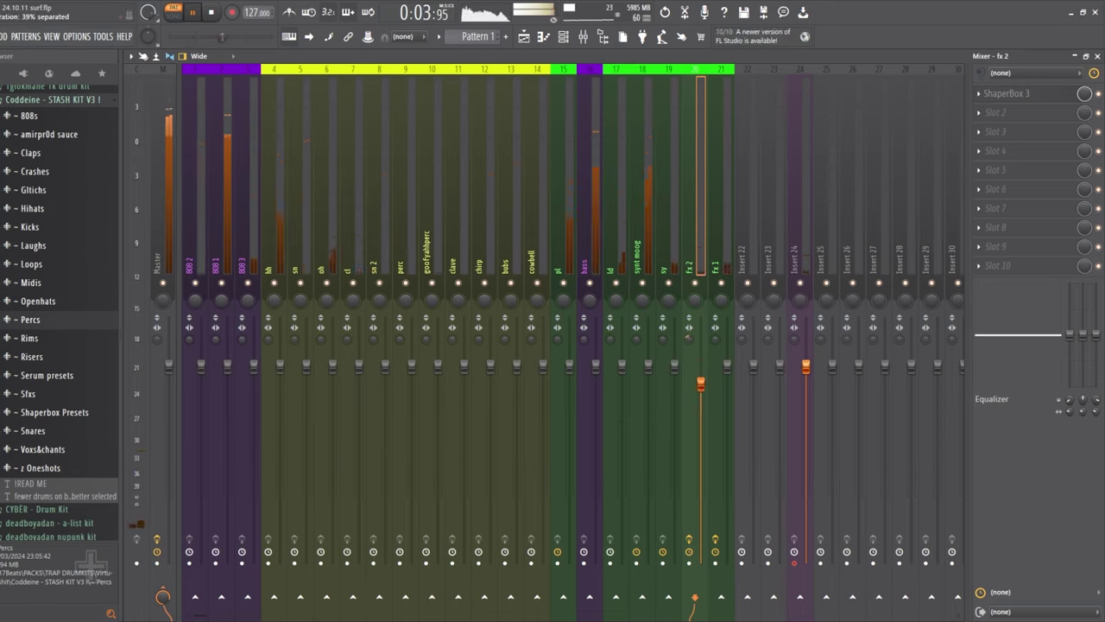
Load the Complex Stereo showcase preset in ShaperBox 3 on the fx 1 mixer track
click(718, 174)
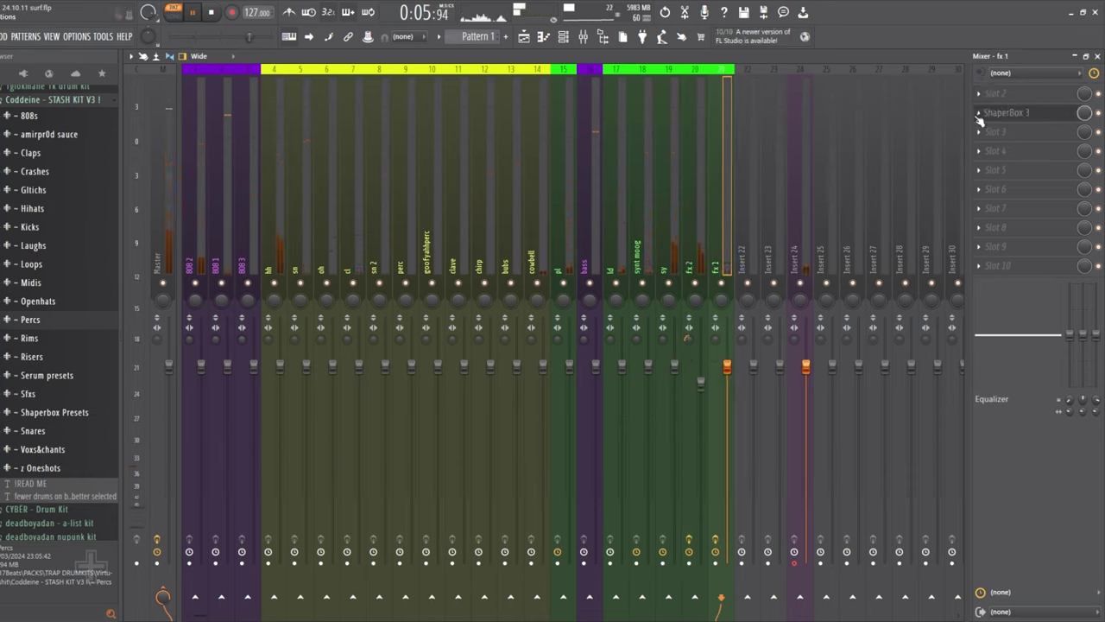
click(994, 112)
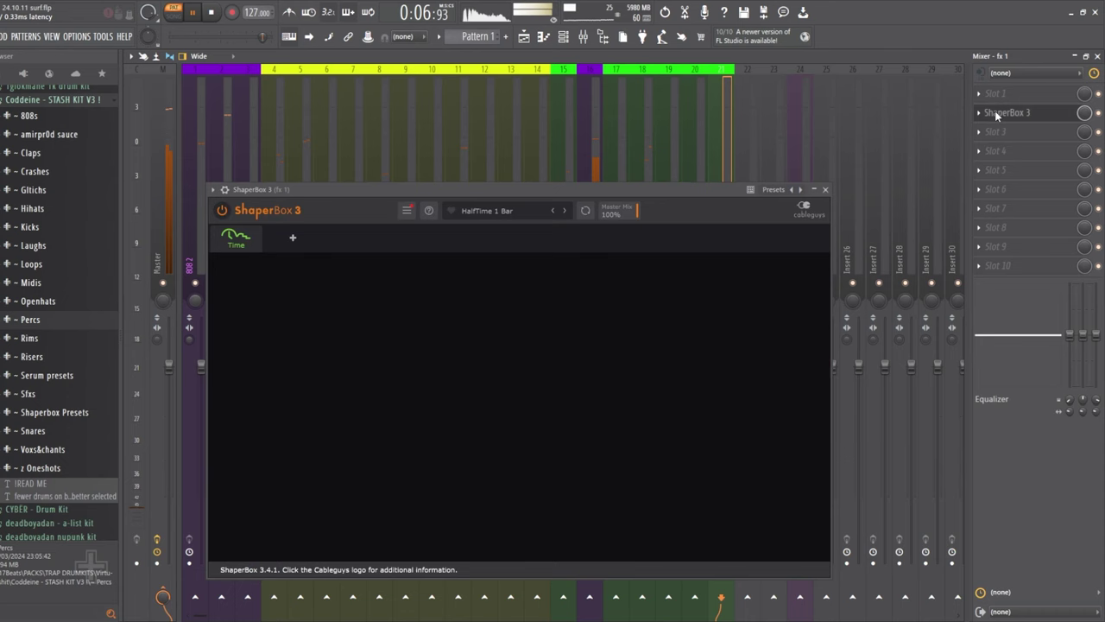
click(498, 210)
click(621, 489)
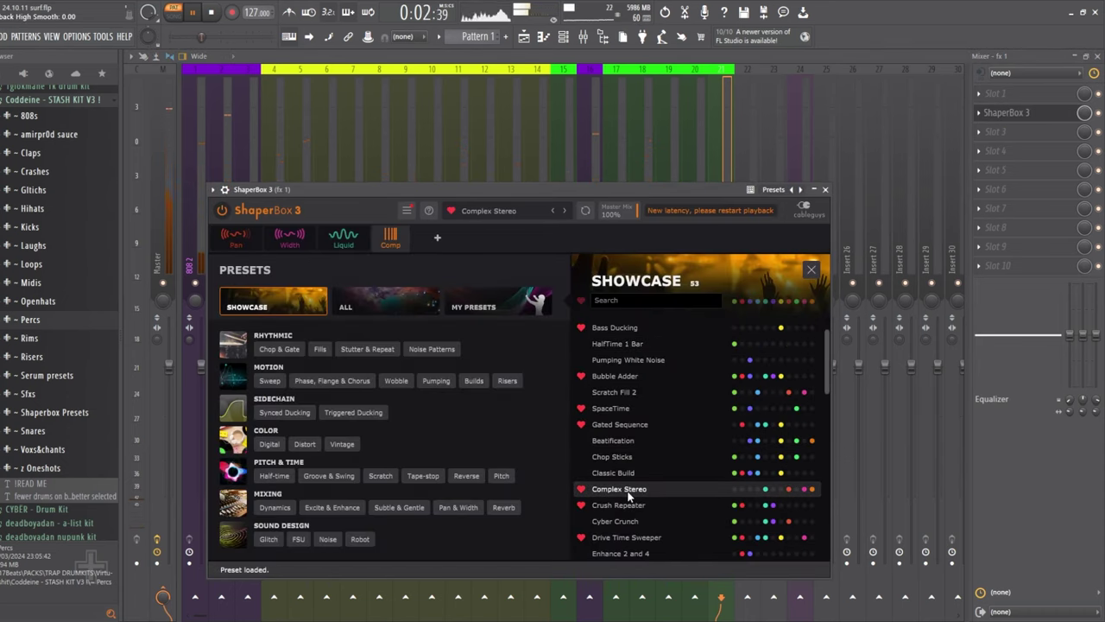
Close the ShaperBox 3 window and lower the fx 2 mixer track's volume a little further
click(715, 84)
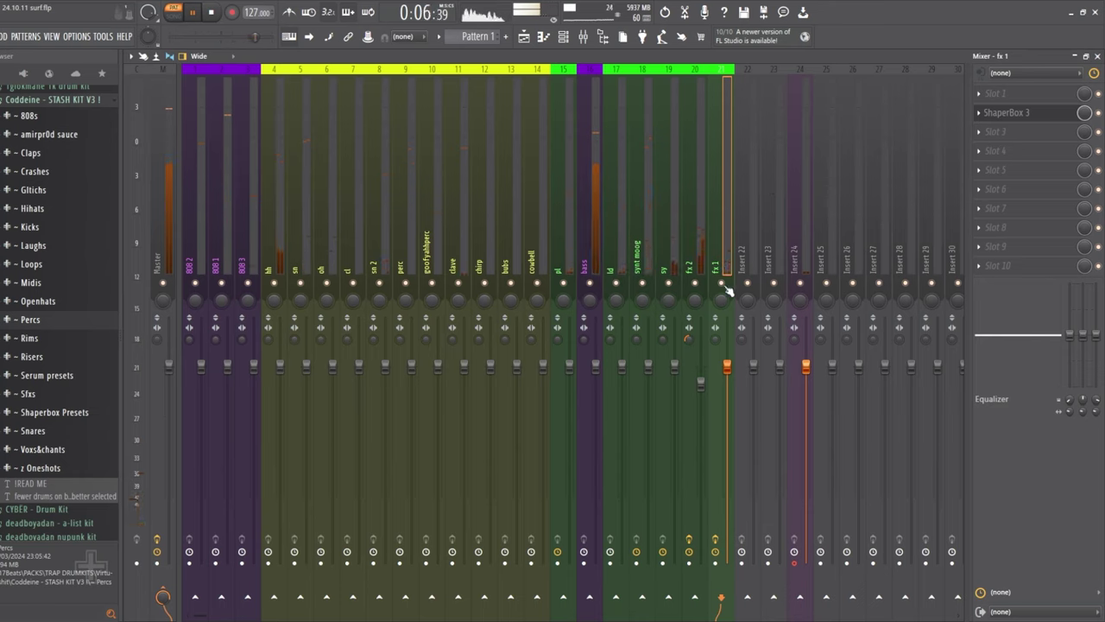
click(700, 383)
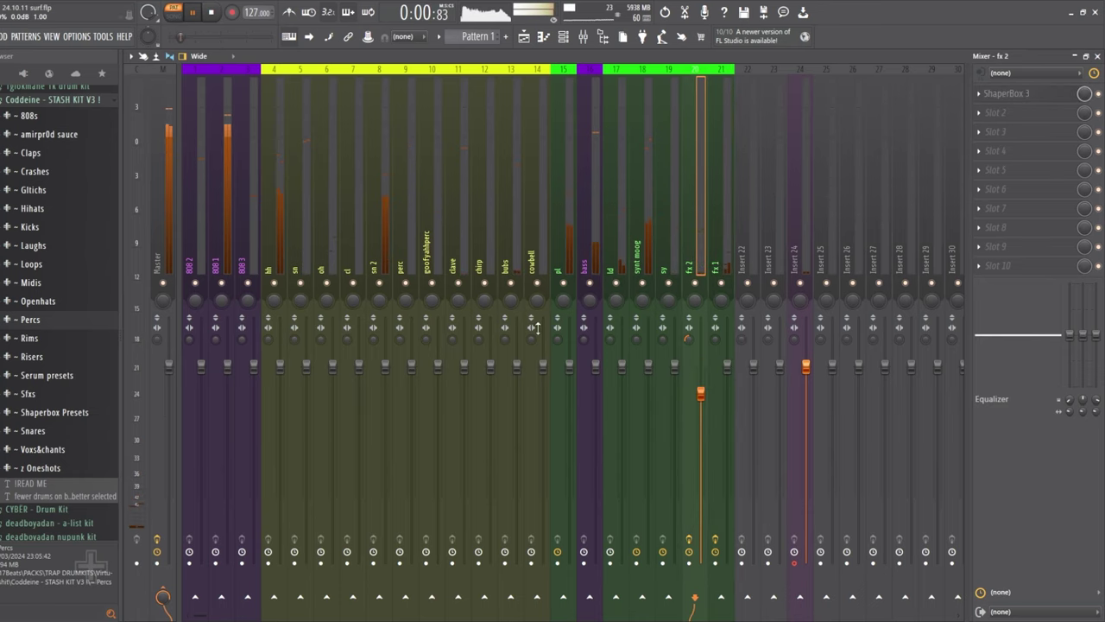
Lower the chirp track's volume well below the other percussion and adjust the clave track's stereo separation
drag(490, 367, 492, 408)
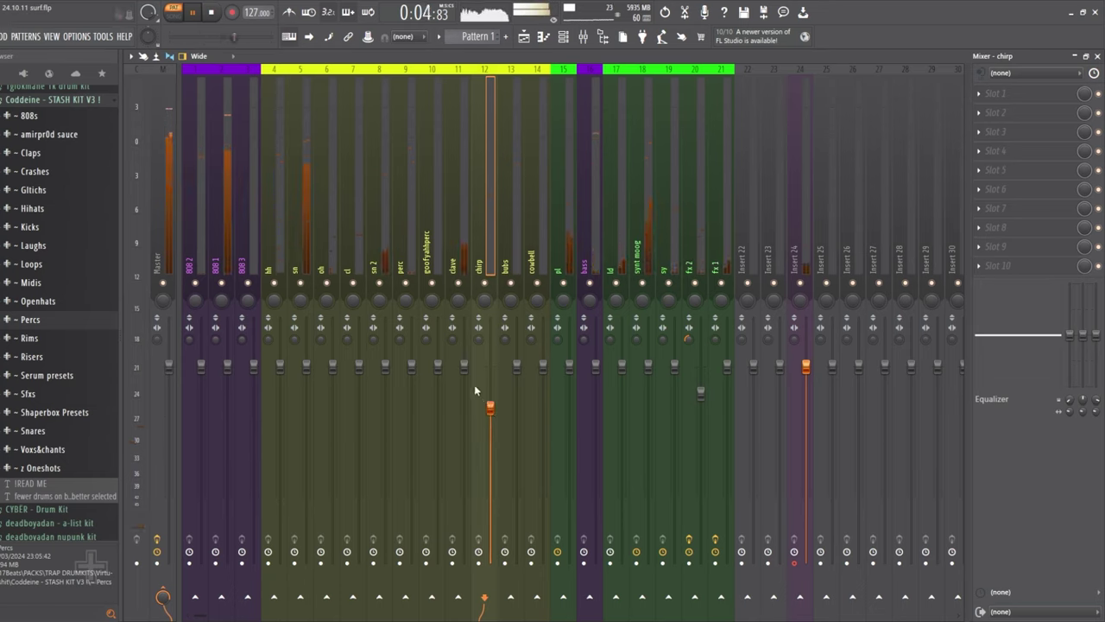
click(451, 344)
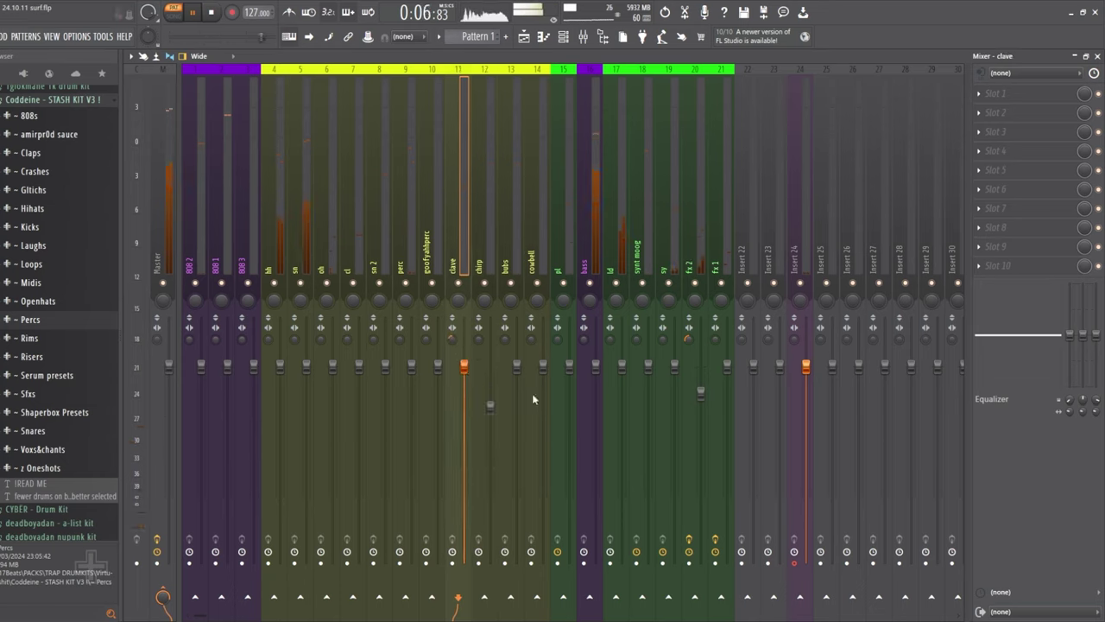
drag(490, 406, 490, 473)
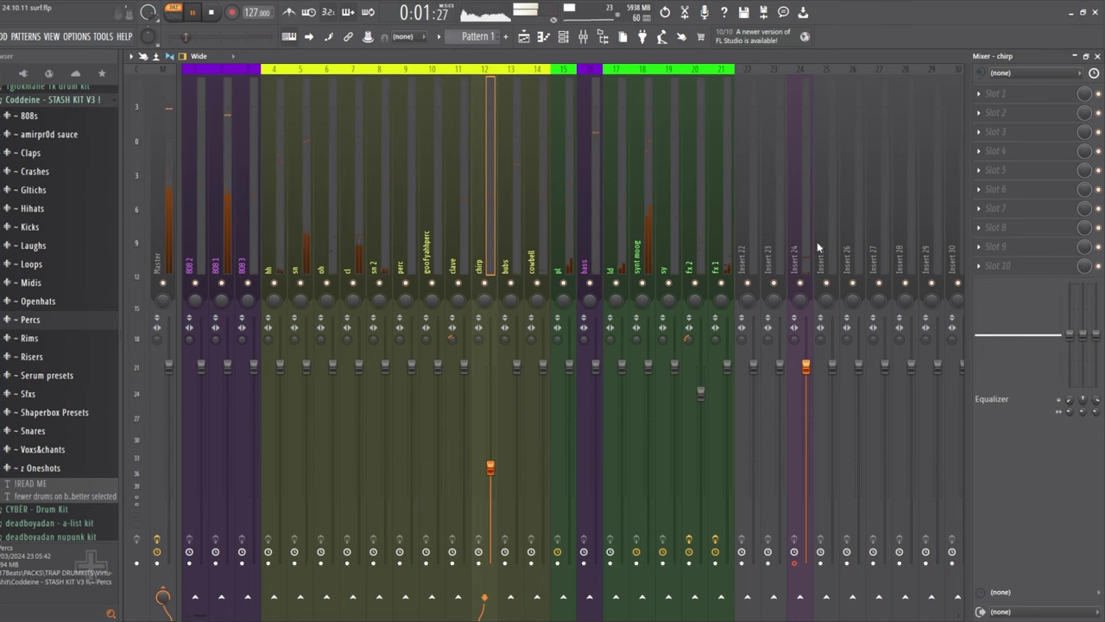
Load the Crispy Cream preset from the Glitch category into ShaperBox 3 on the fx 1 track and close the plugin
click(716, 238)
click(1006, 112)
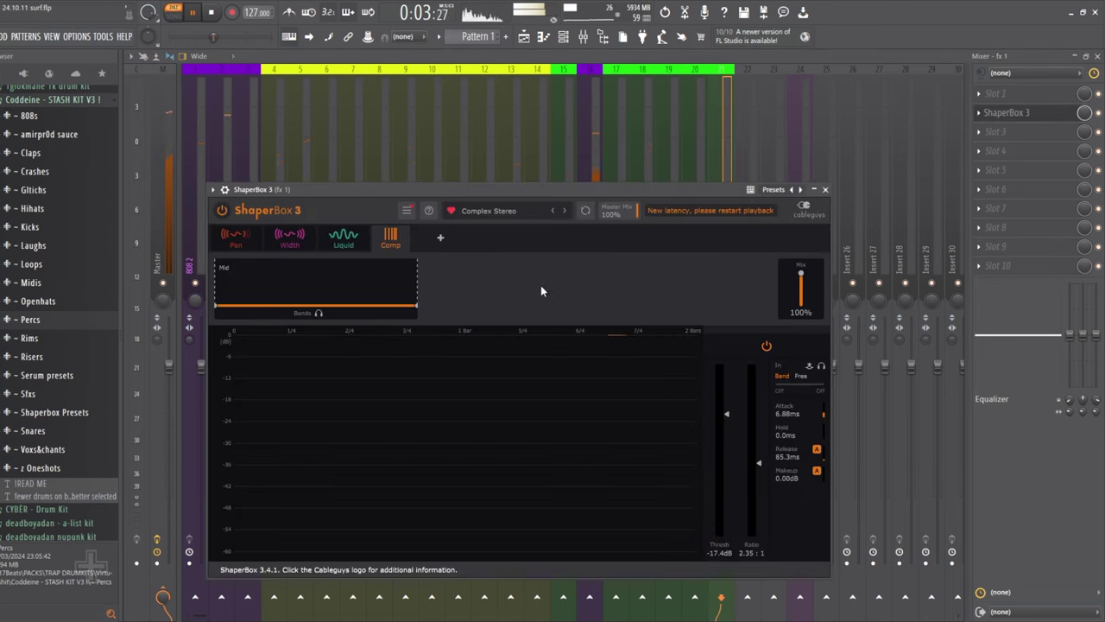
click(456, 212)
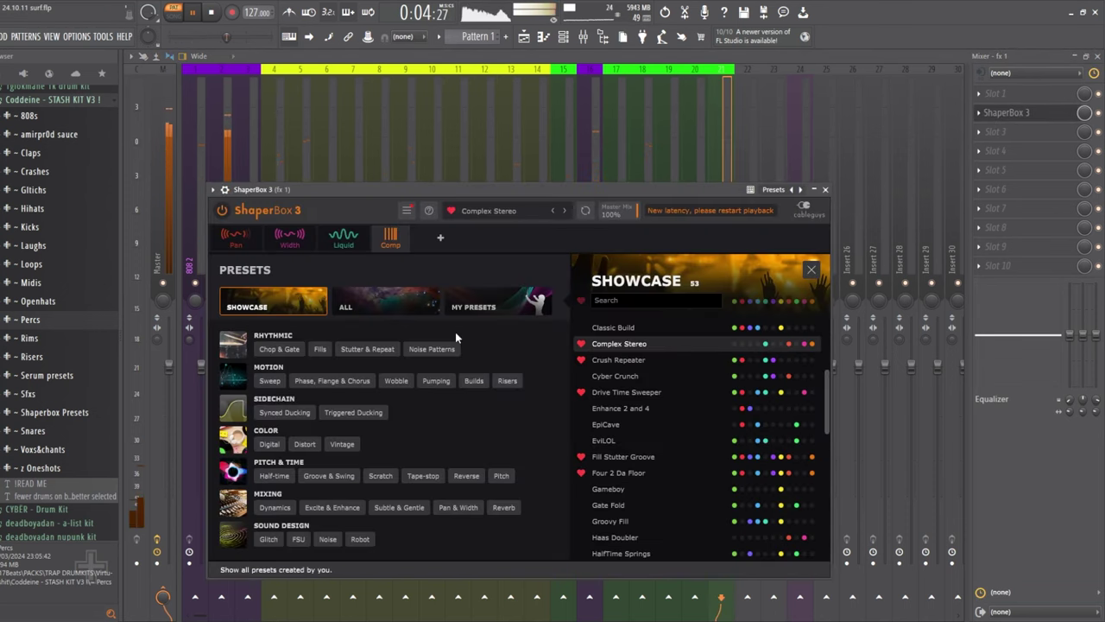
click(268, 540)
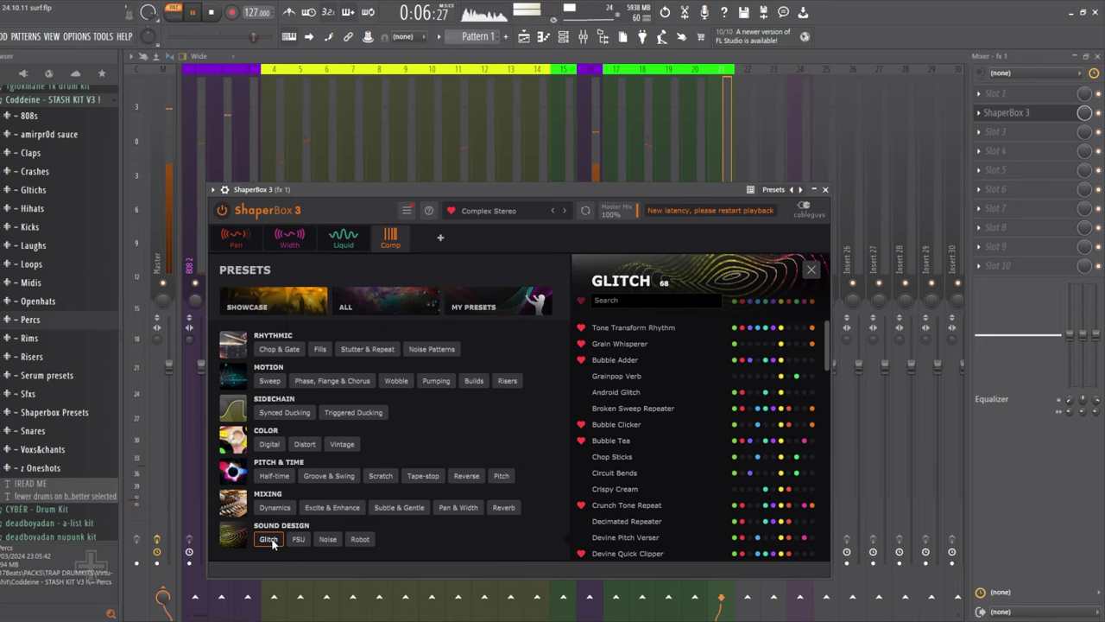
click(663, 487)
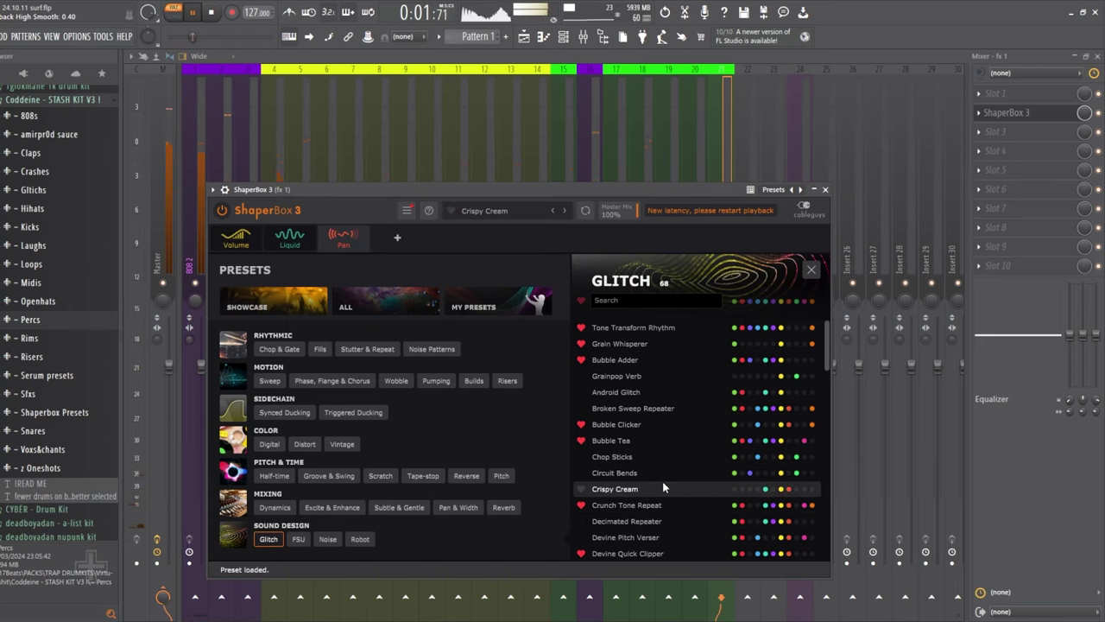
click(825, 189)
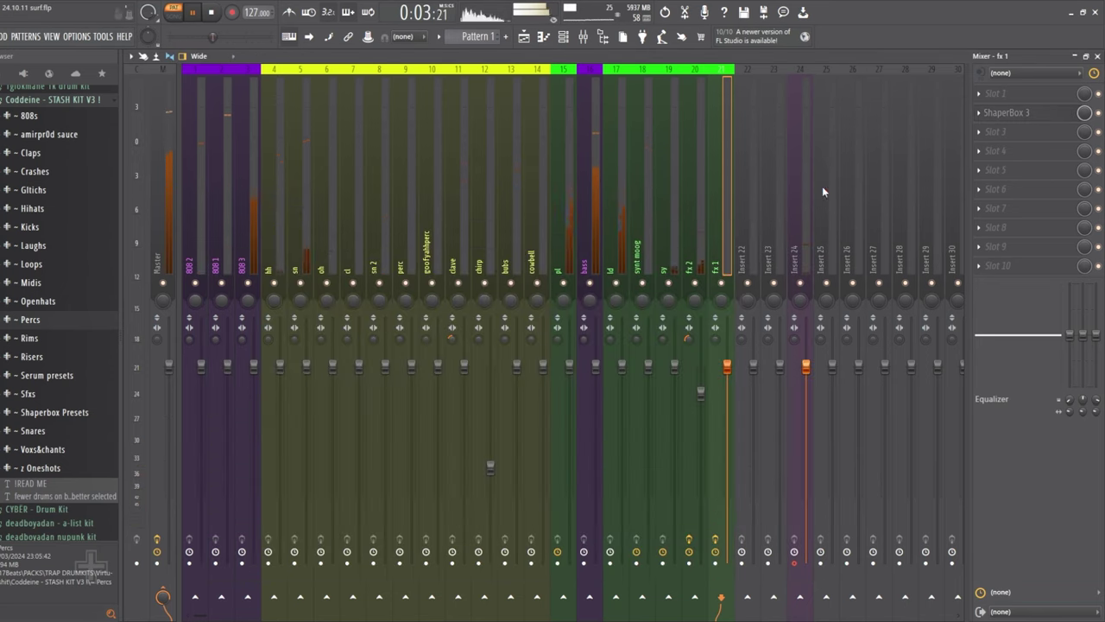
click(726, 282)
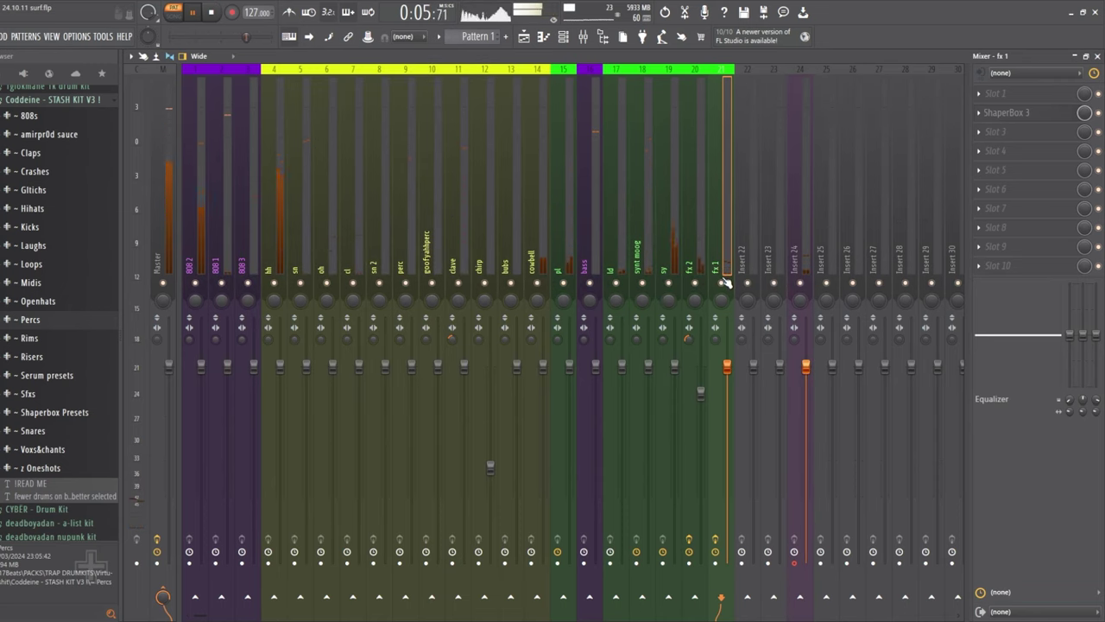
Lower the fx 2 track's volume slightly and raise the pl track's volume a little
drag(700, 396, 701, 411)
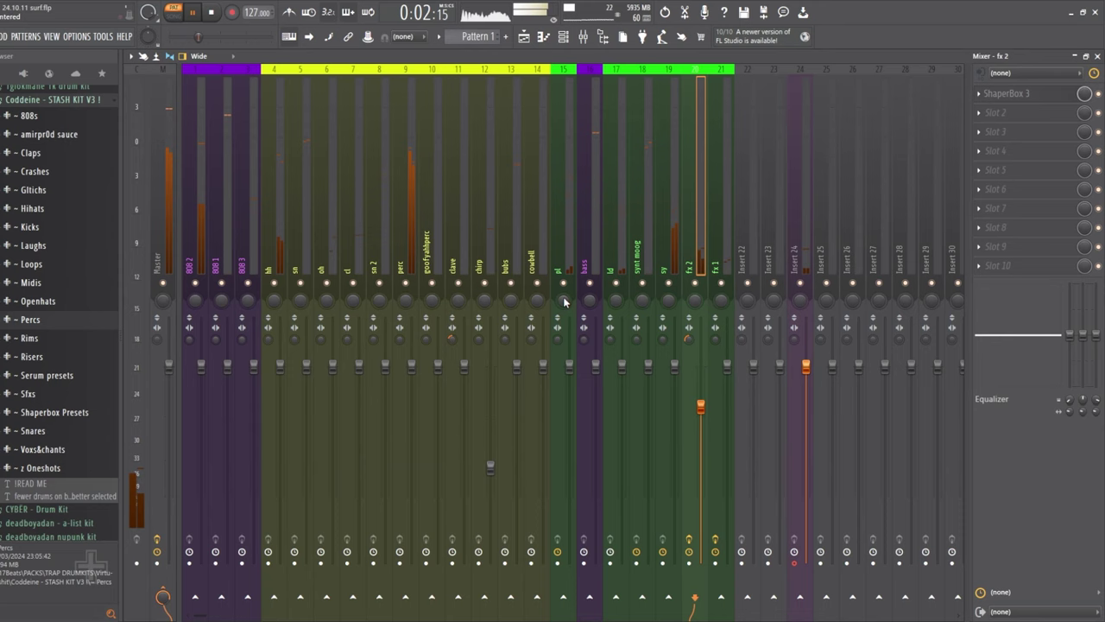
drag(570, 366, 568, 354)
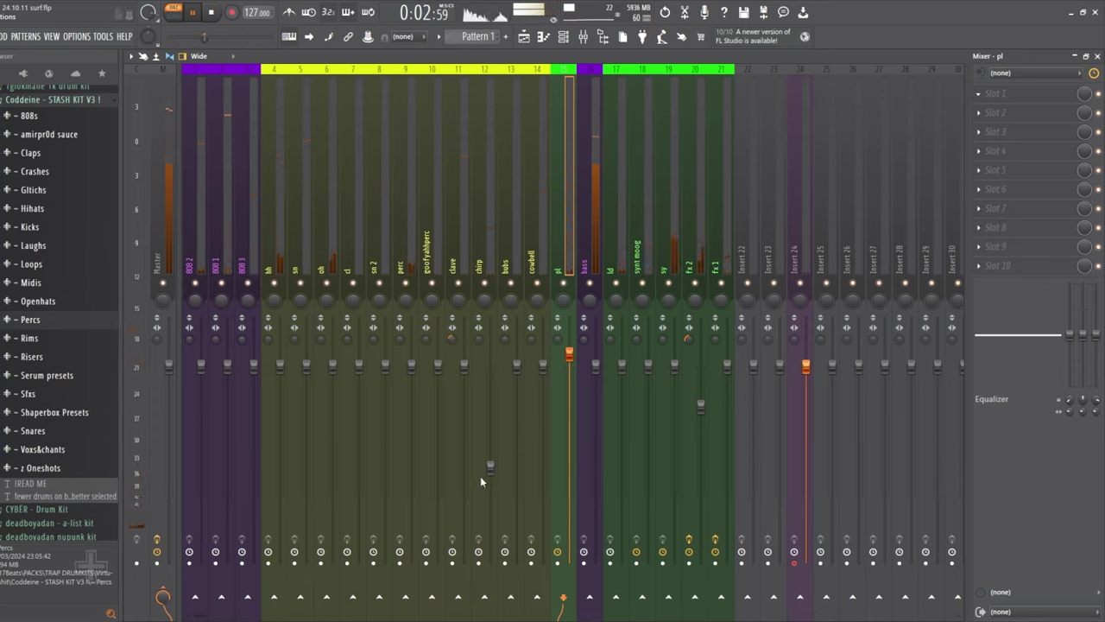
Insert Fruity Chorus in the pl track's first effect slot and maximize the Playlist window
key(ctrl+z)
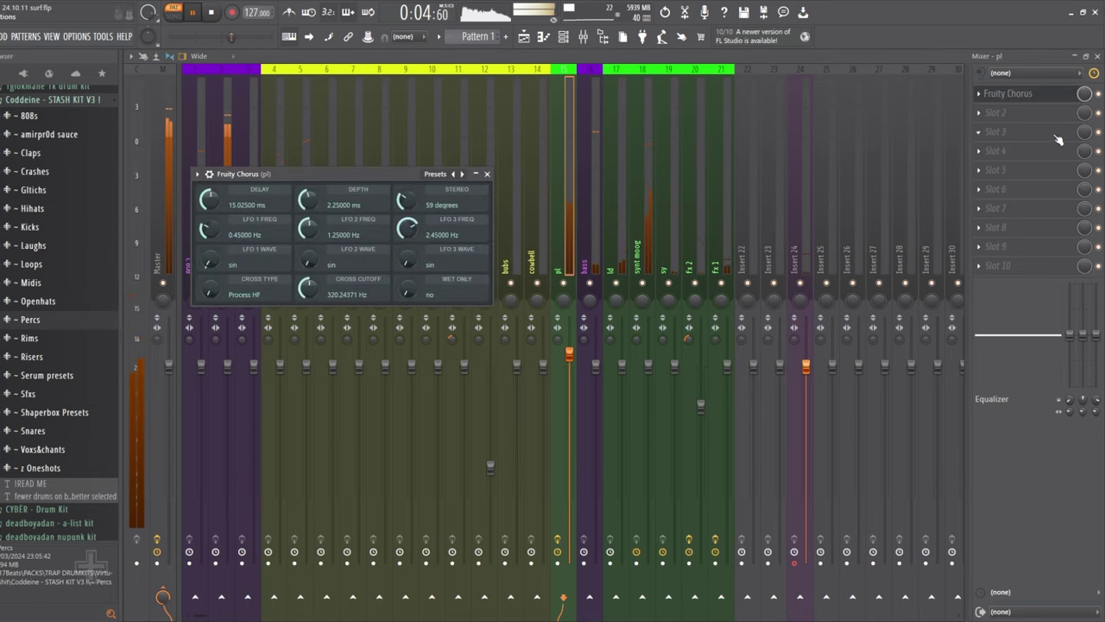
key(Escape)
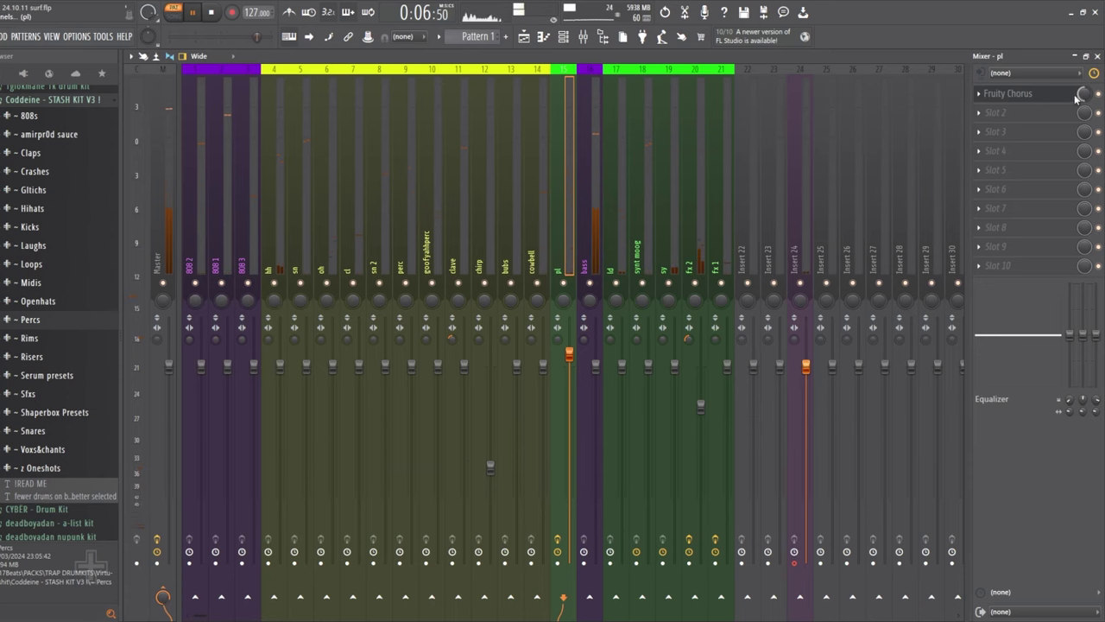
key(F5)
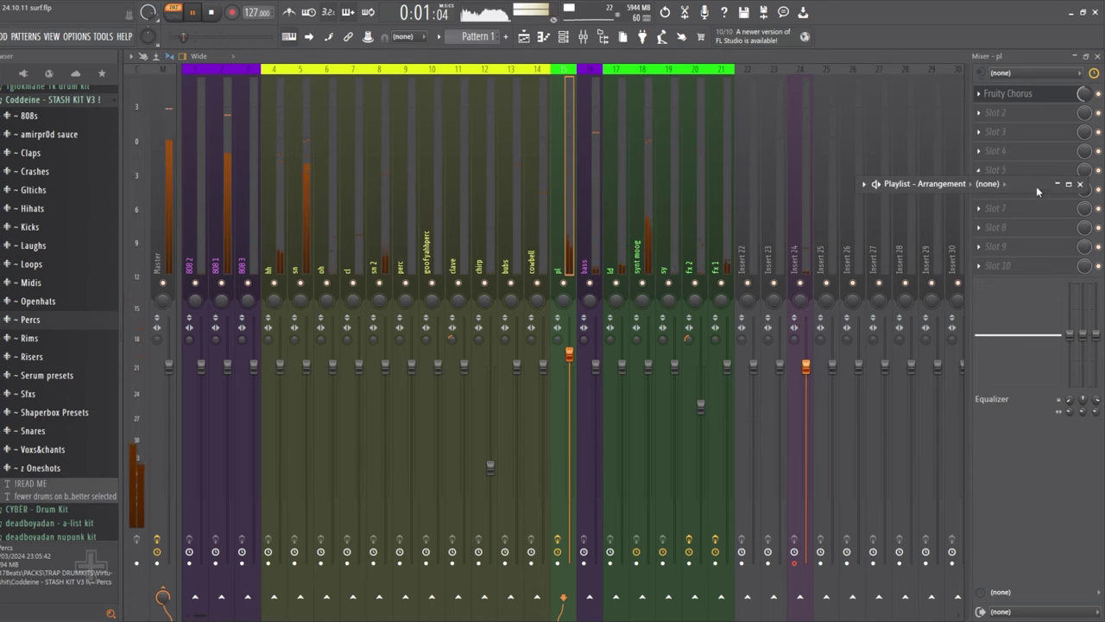
click(1069, 184)
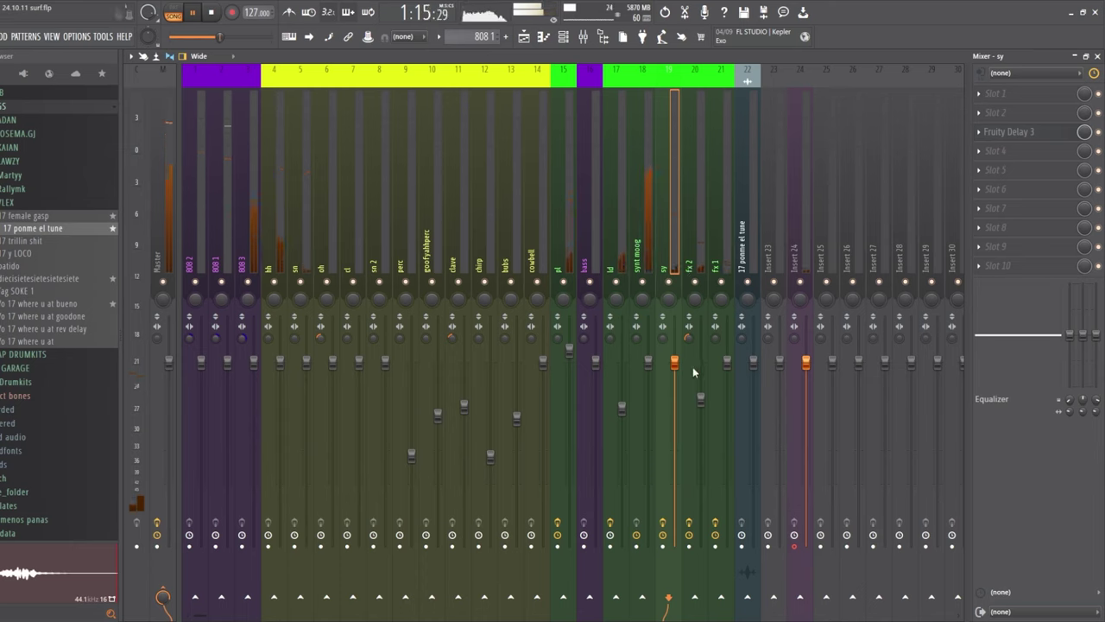
Lower the fx 2, fx 1, bubs, cowbell and clave track volumes, with clave at about -9.9 dB
drag(701, 399, 700, 425)
drag(727, 361, 727, 389)
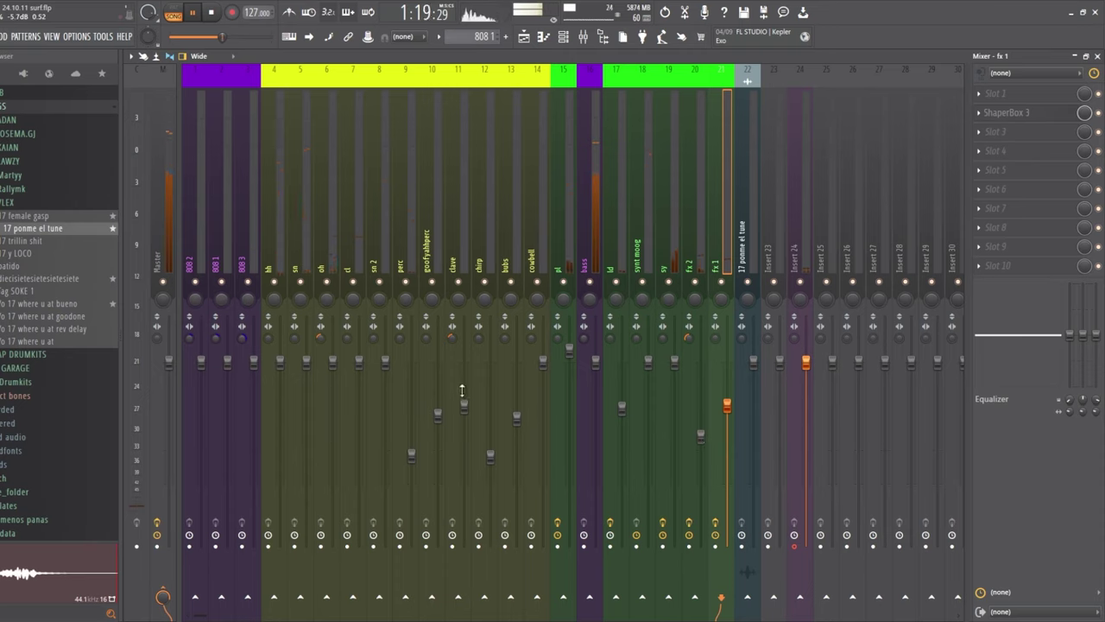
drag(517, 419, 517, 448)
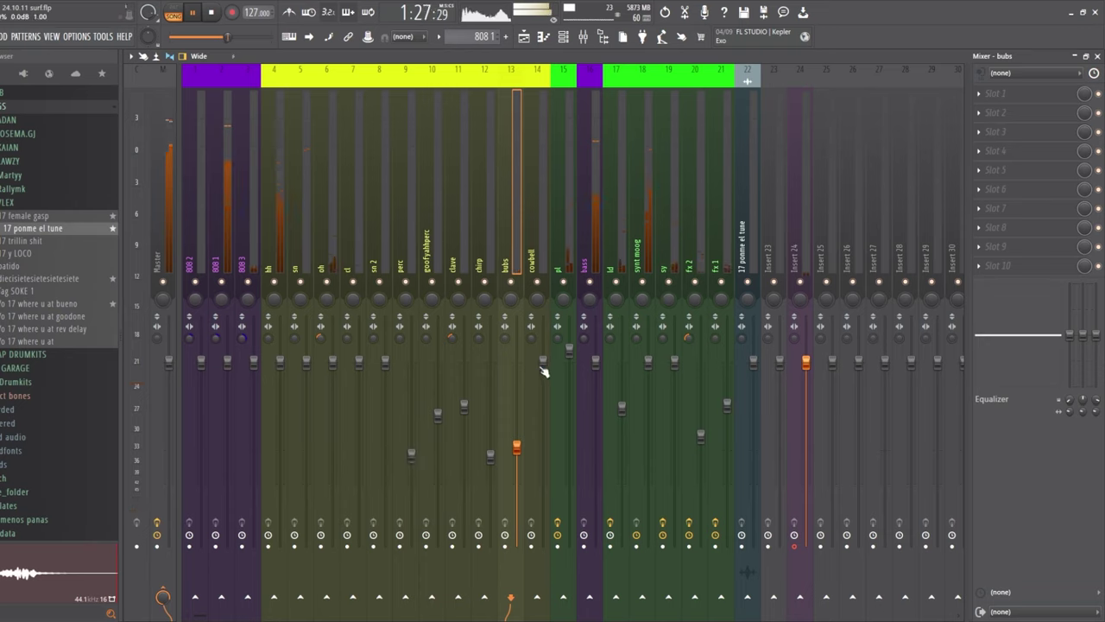
drag(542, 362, 542, 390)
drag(463, 404, 464, 436)
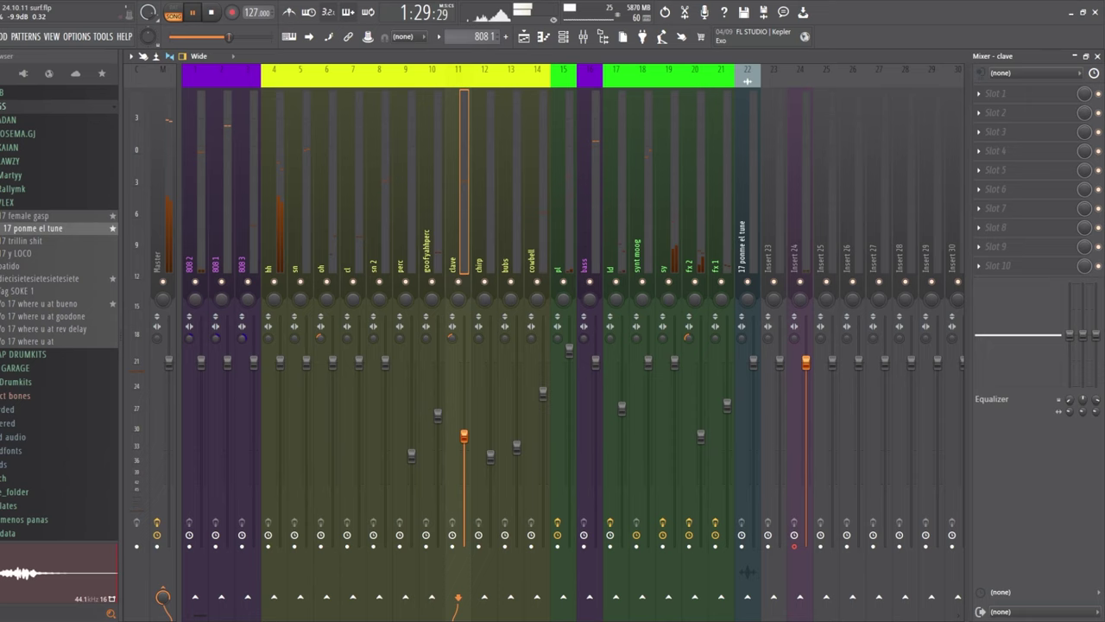
drag(542, 393, 542, 433)
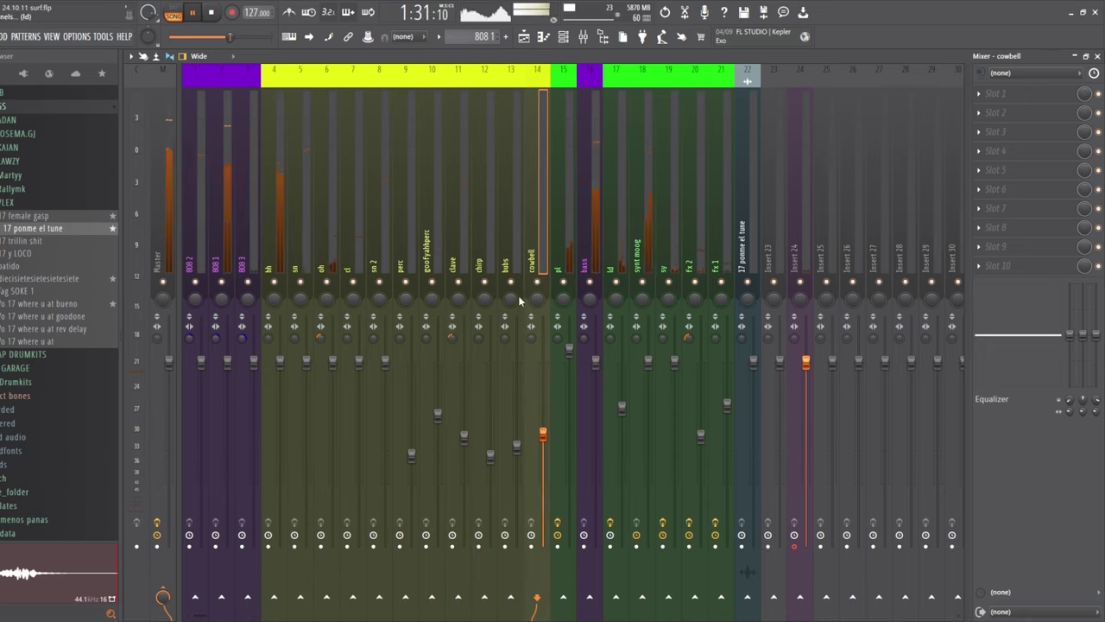
key(space)
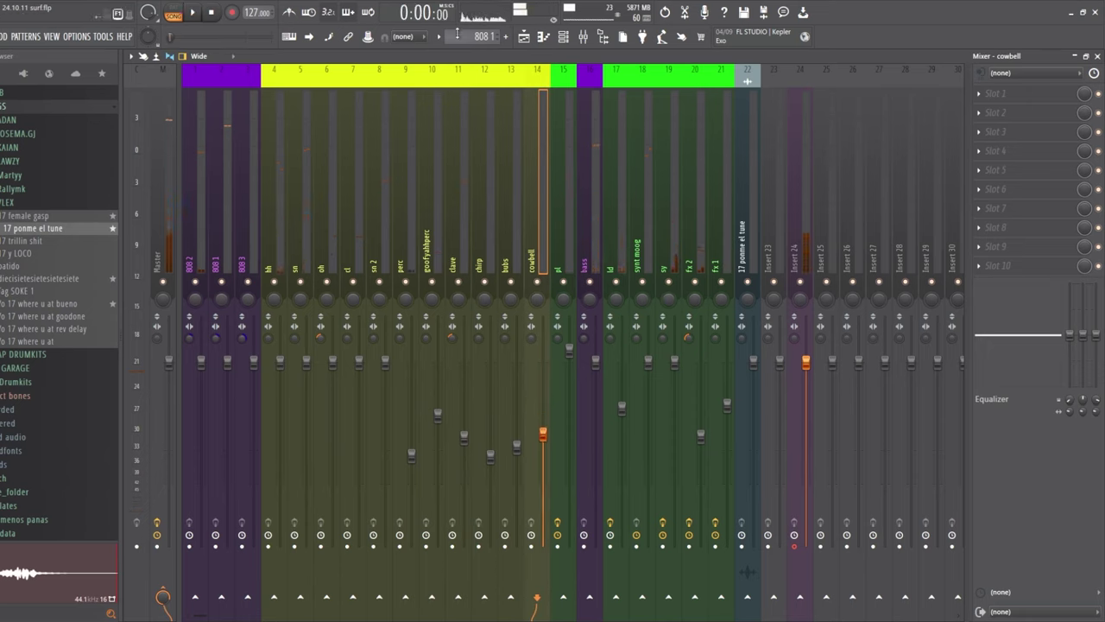
Open the Playlist, close the plugin windows covering it and examine the arrangement and the 17 ponme el tune clip
click(524, 38)
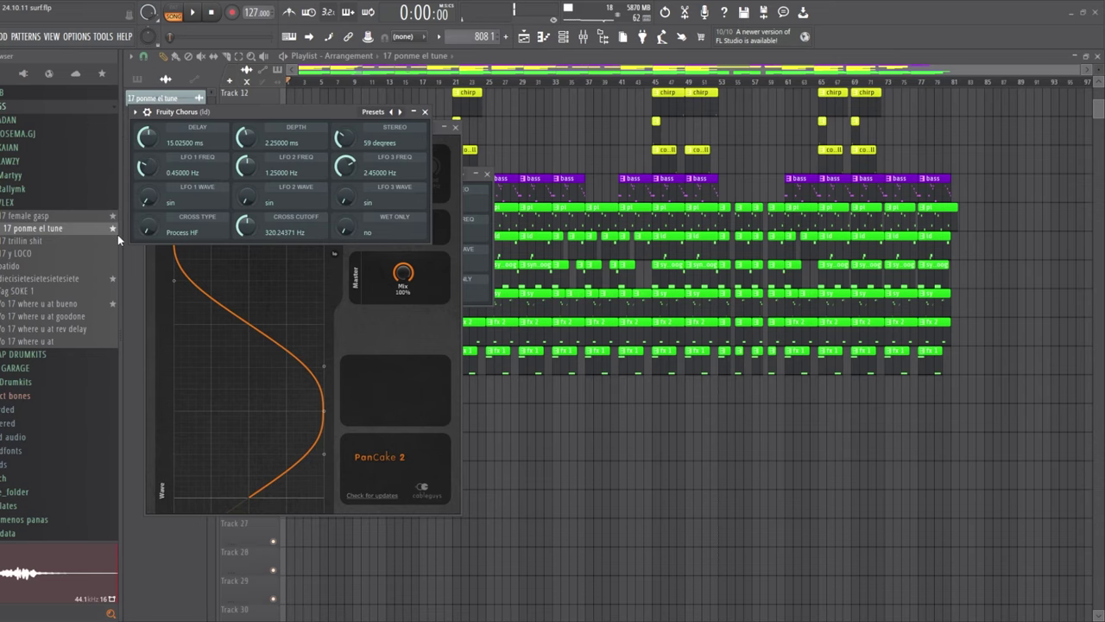
key(F12)
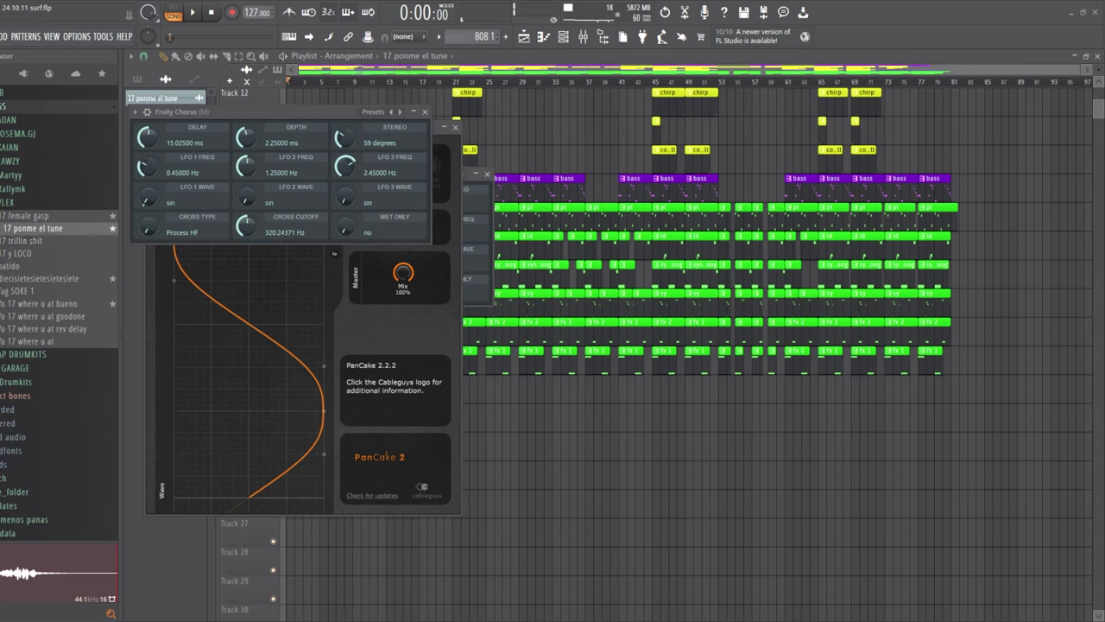
click(375, 63)
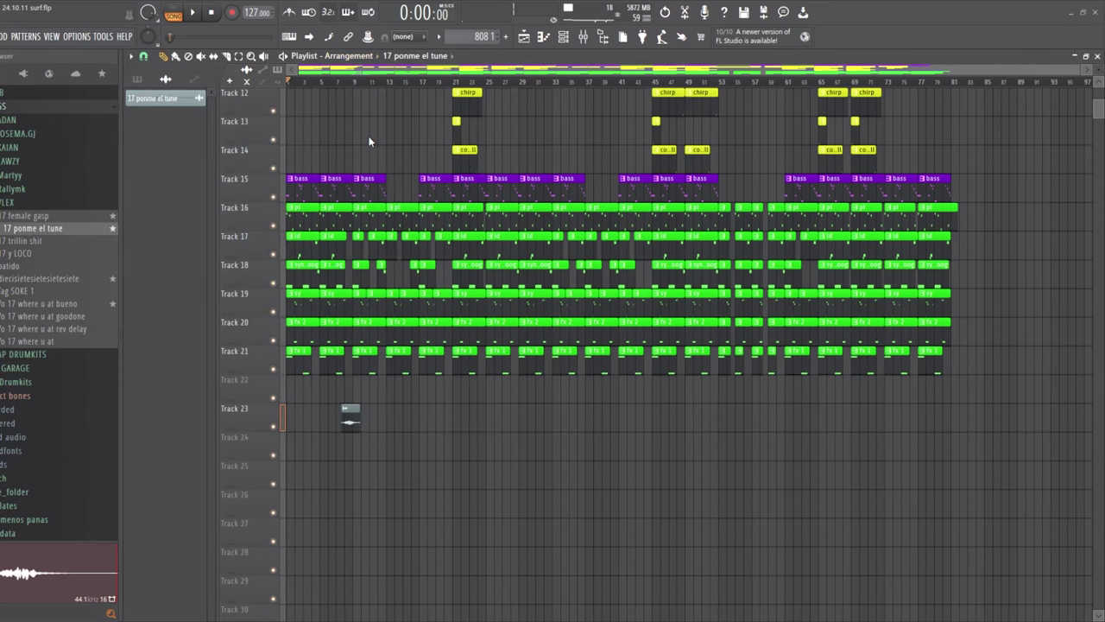
scroll(880, 402, up, 2)
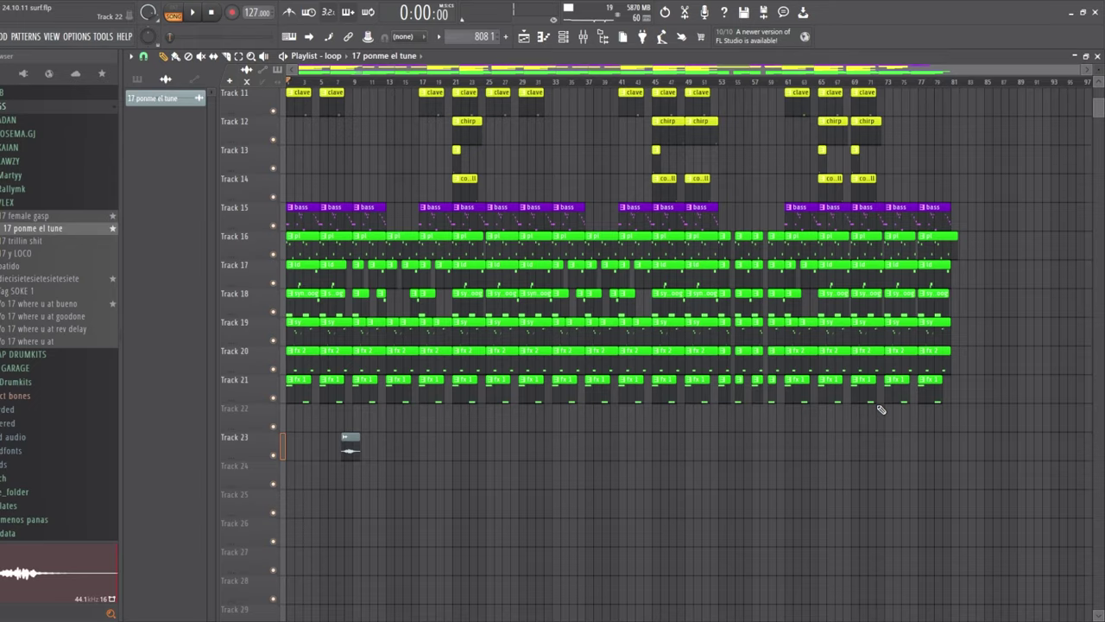
click(350, 470)
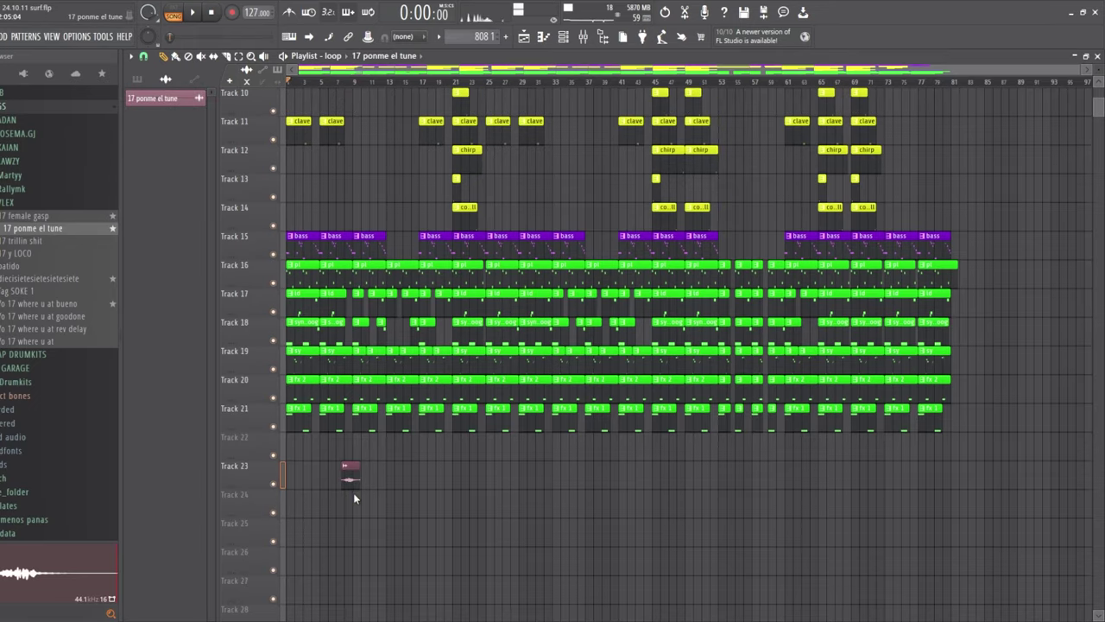
scroll(363, 437, up, 5)
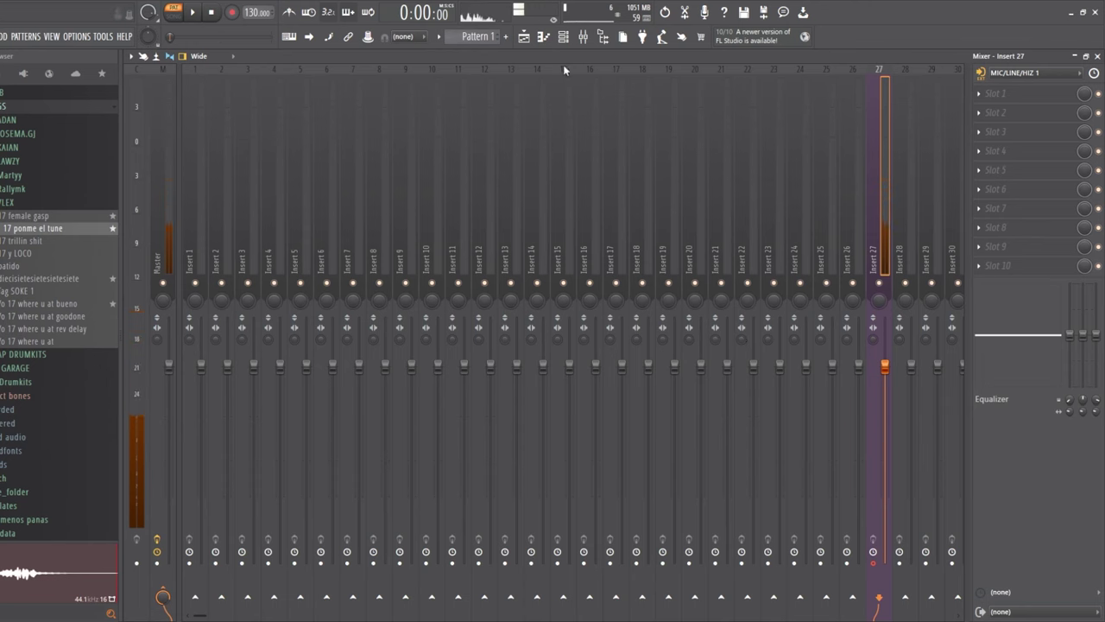
Show the channel rack and add an Xpand!2 instrument channel
click(583, 38)
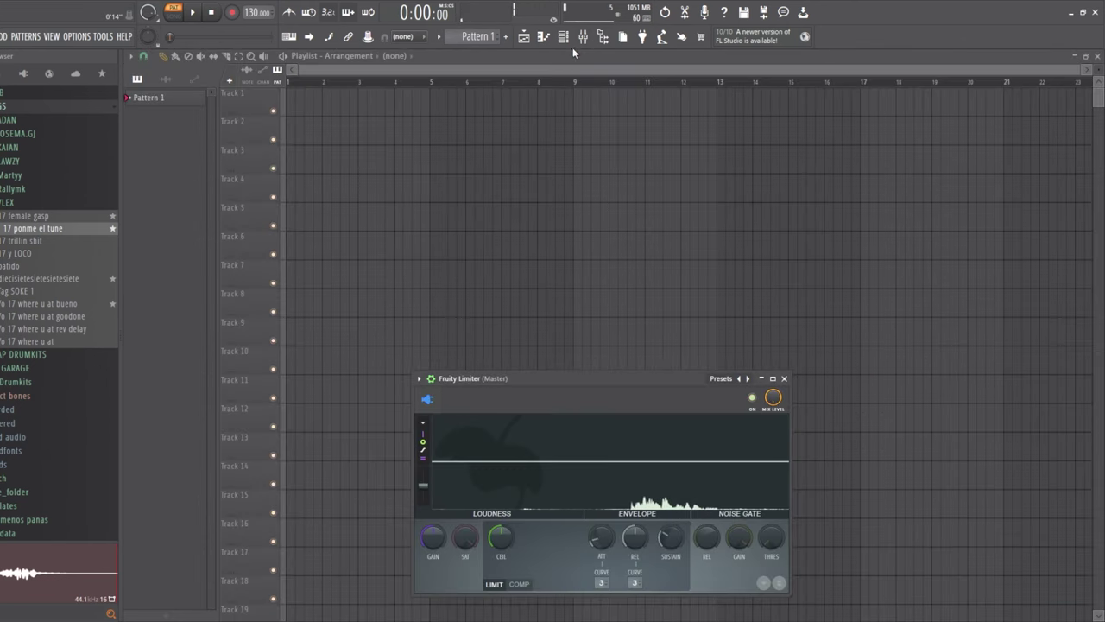
click(566, 38)
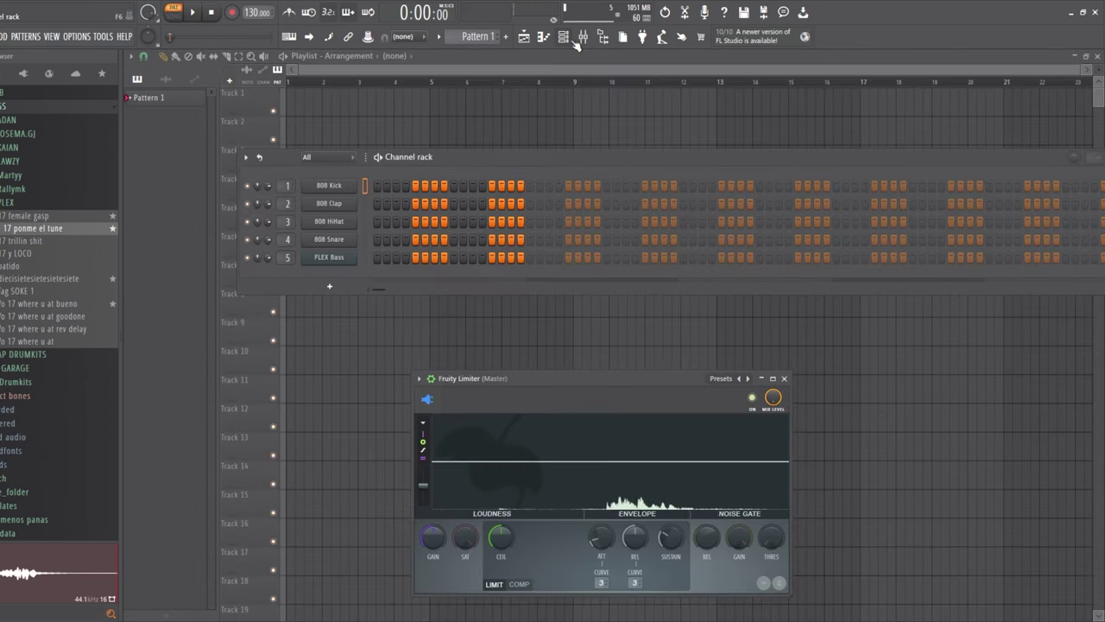
scroll(326, 156, down, 1)
click(328, 279)
click(461, 263)
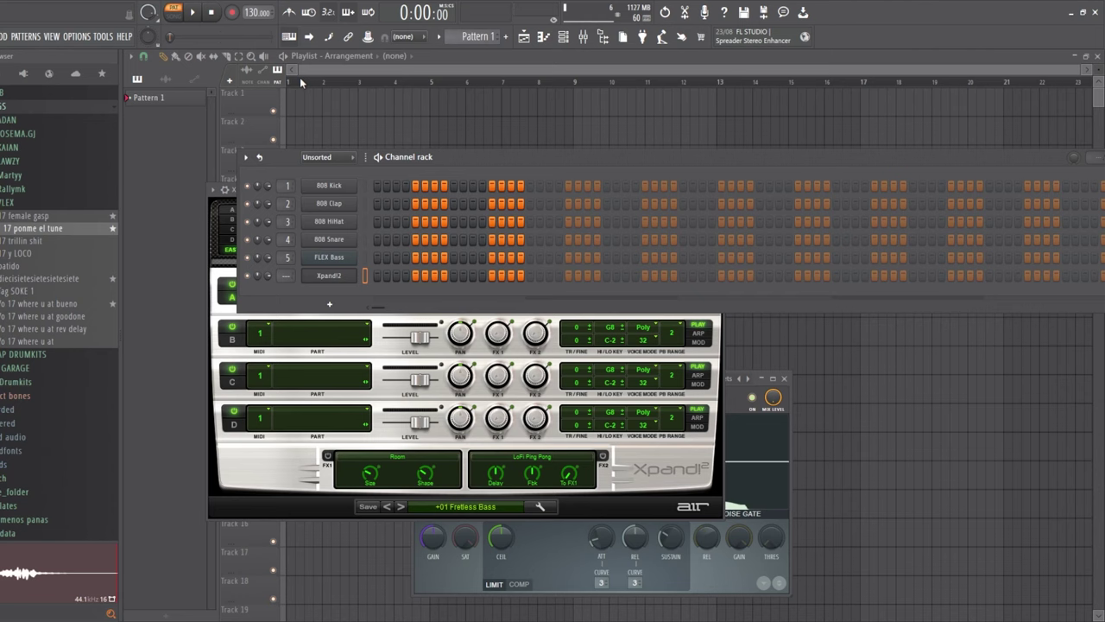
Open the Xpand!2 channel's piano roll and set the project tempo to 120
click(373, 281)
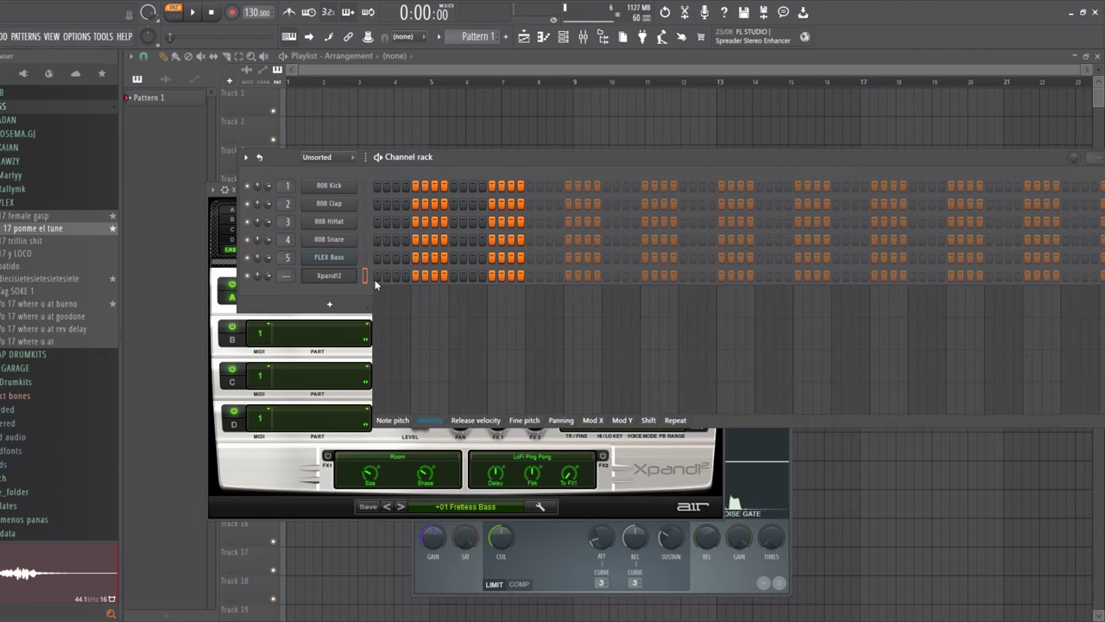
click(366, 275)
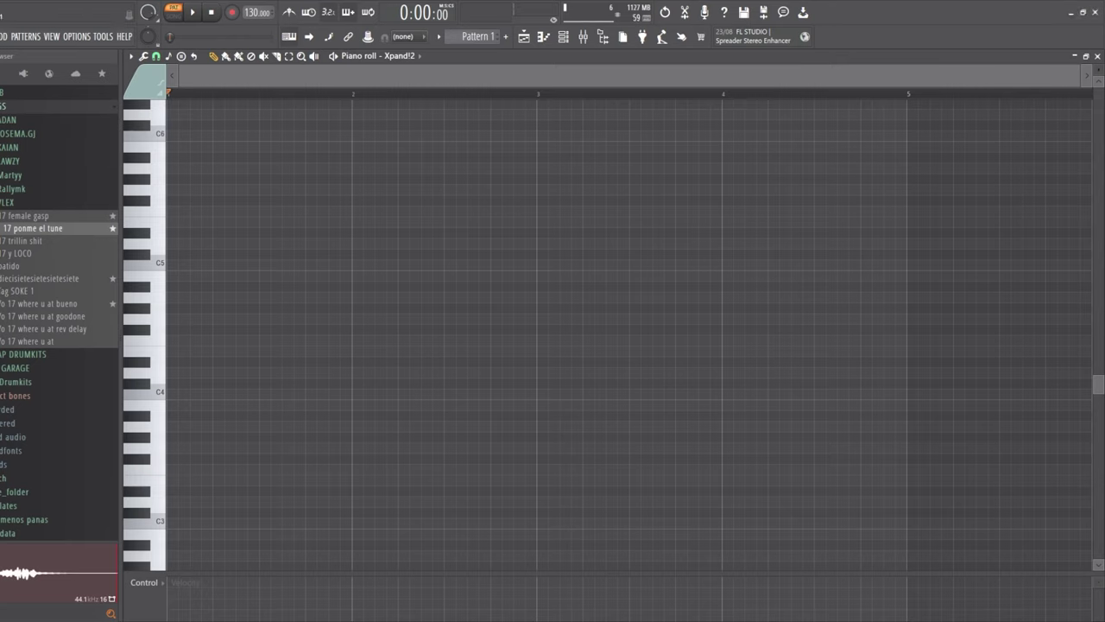
drag(257, 12, 256, 28)
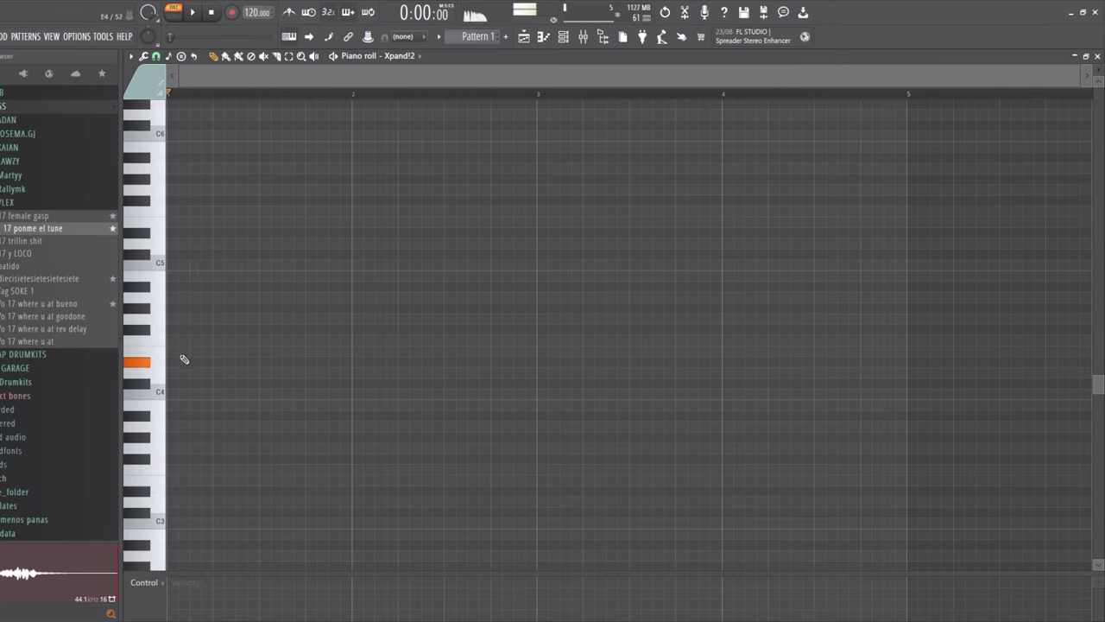
Place short D#4 notes at the start of bars 1 and 2 in the piano roll and play them back
click(165, 107)
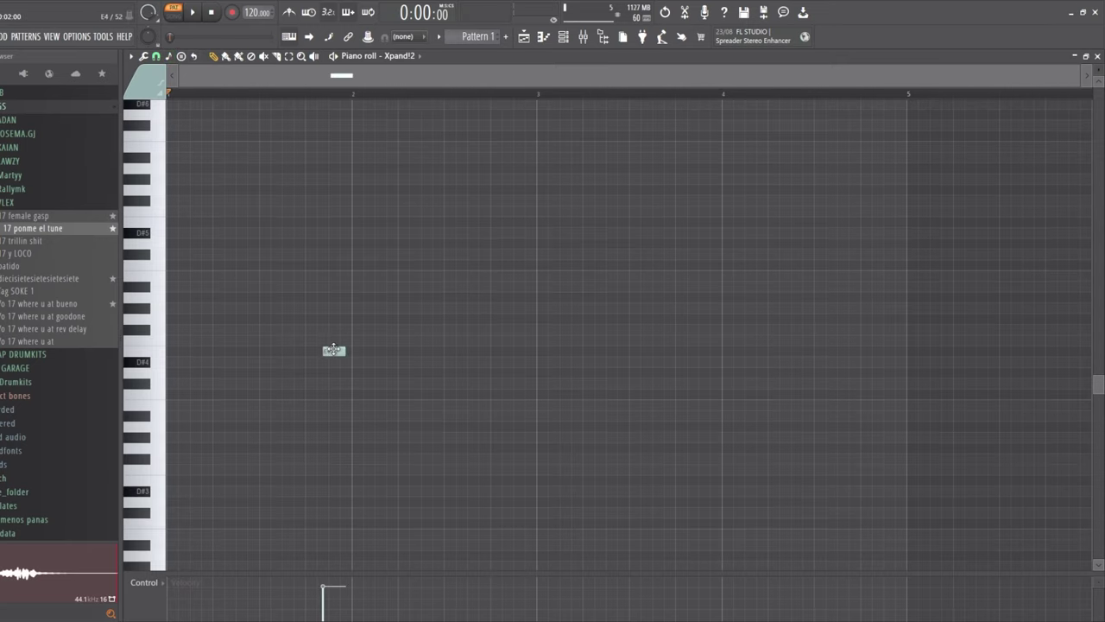
click(177, 362)
key(space)
click(353, 367)
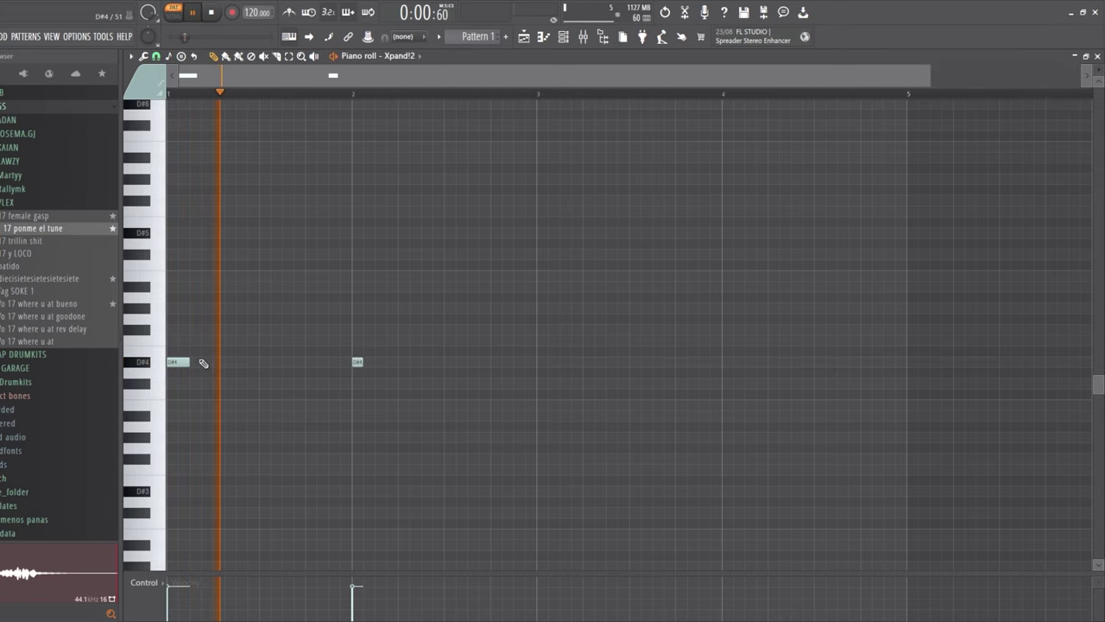
key(space)
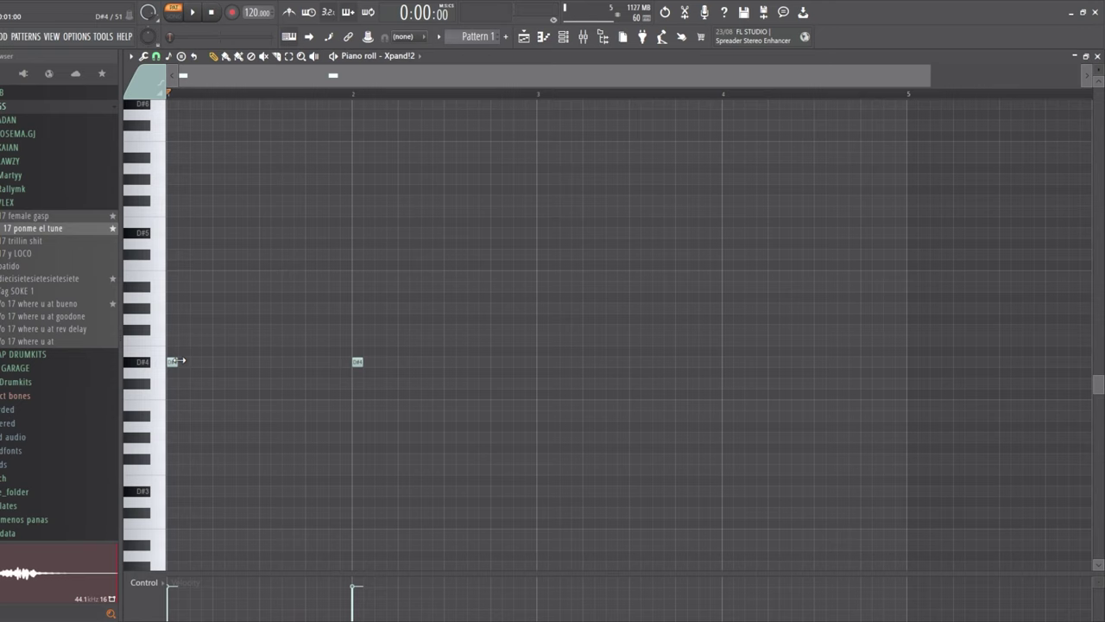
During playback, delete the bar 2 note and place short D#4 notes at bars 3 and 5 and an F#4 just before bar 5
key(space)
right_click(357, 362)
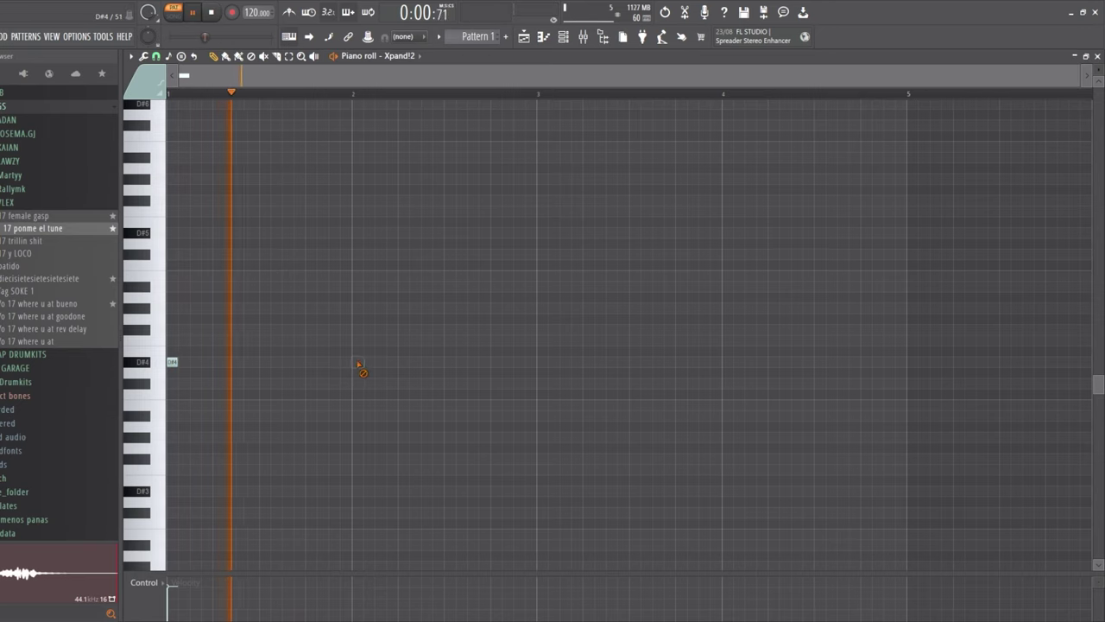
click(541, 364)
click(911, 363)
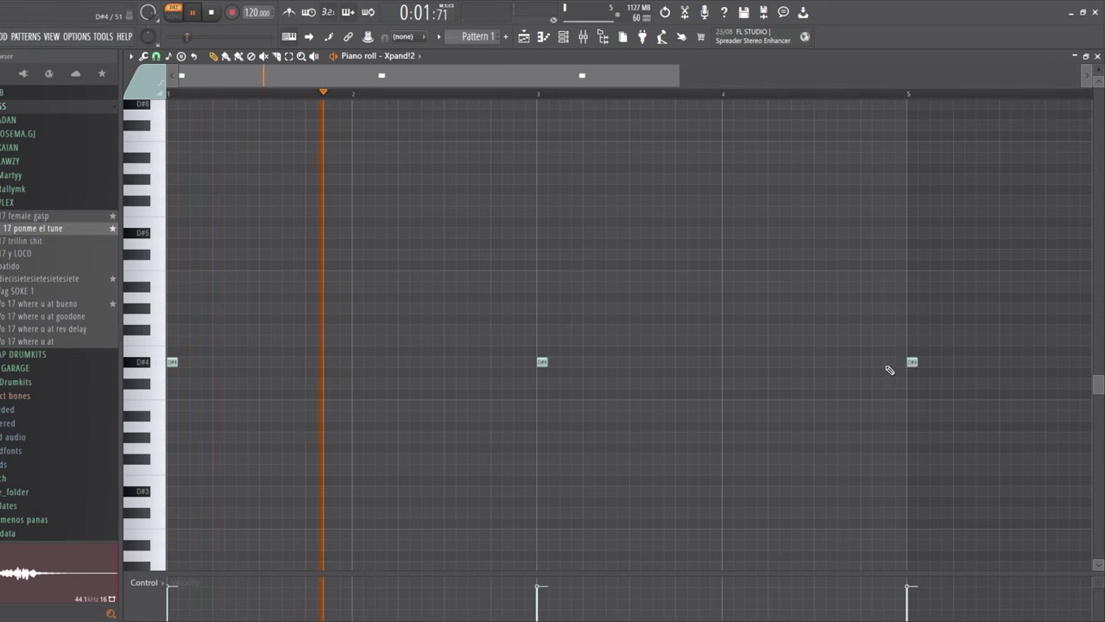
click(872, 328)
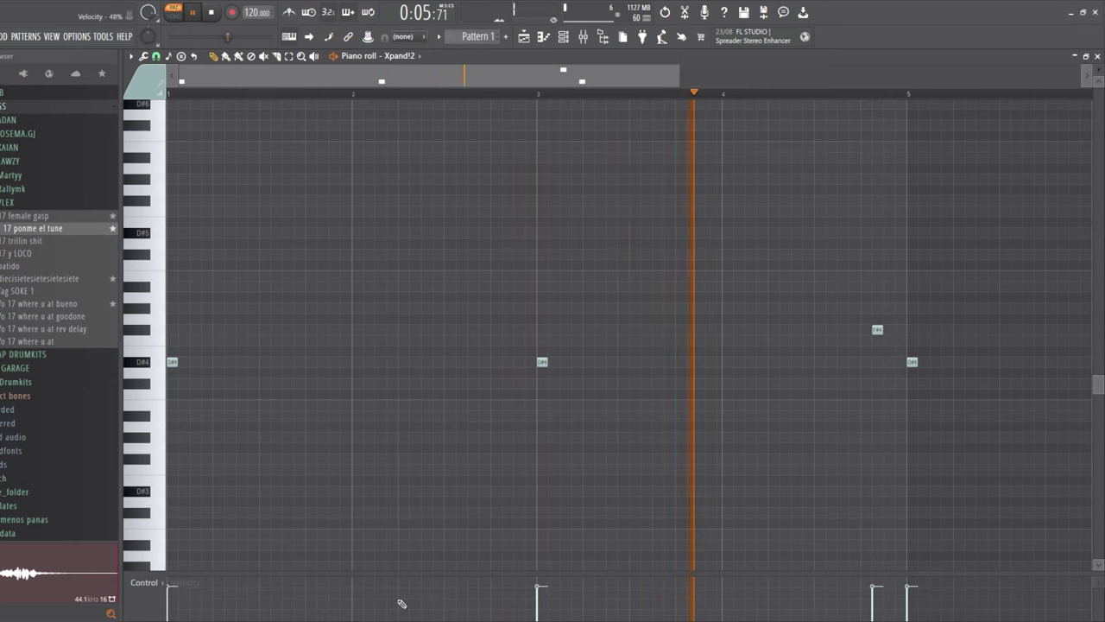
Open the Xpand!2 instrument and step through its presets to +05 Slap Bass while auditioning the pattern
key(F6)
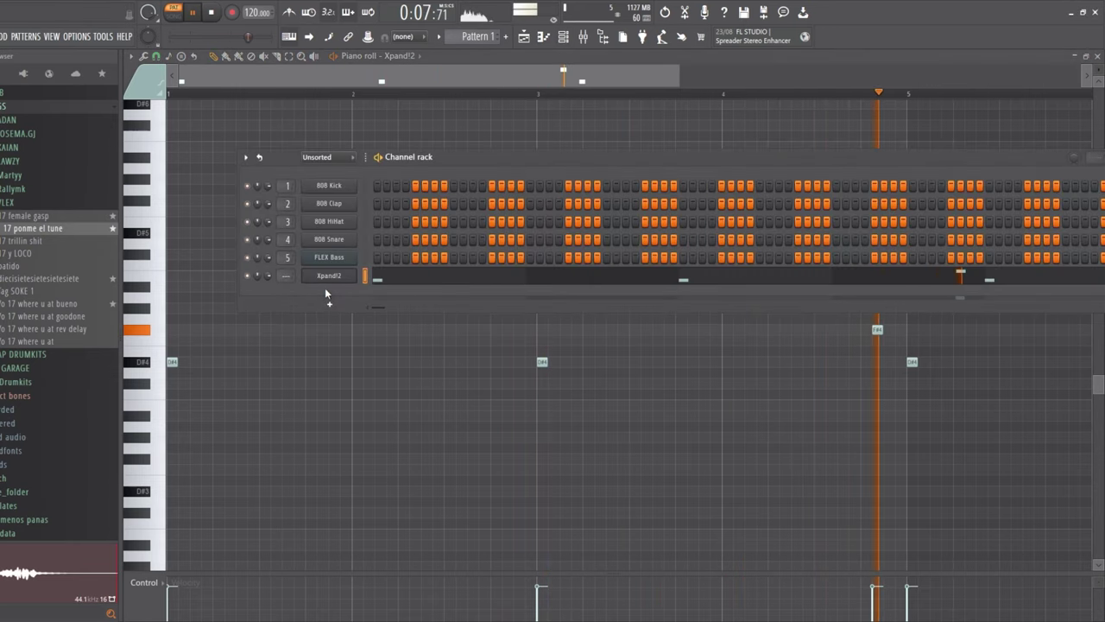
click(327, 276)
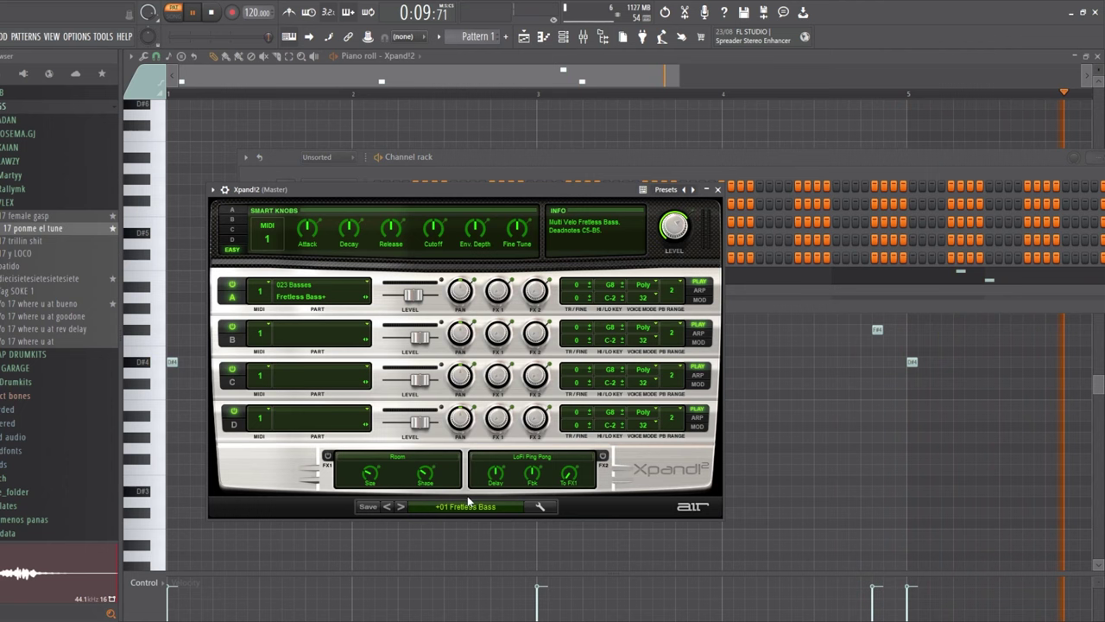
key(space)
click(402, 507)
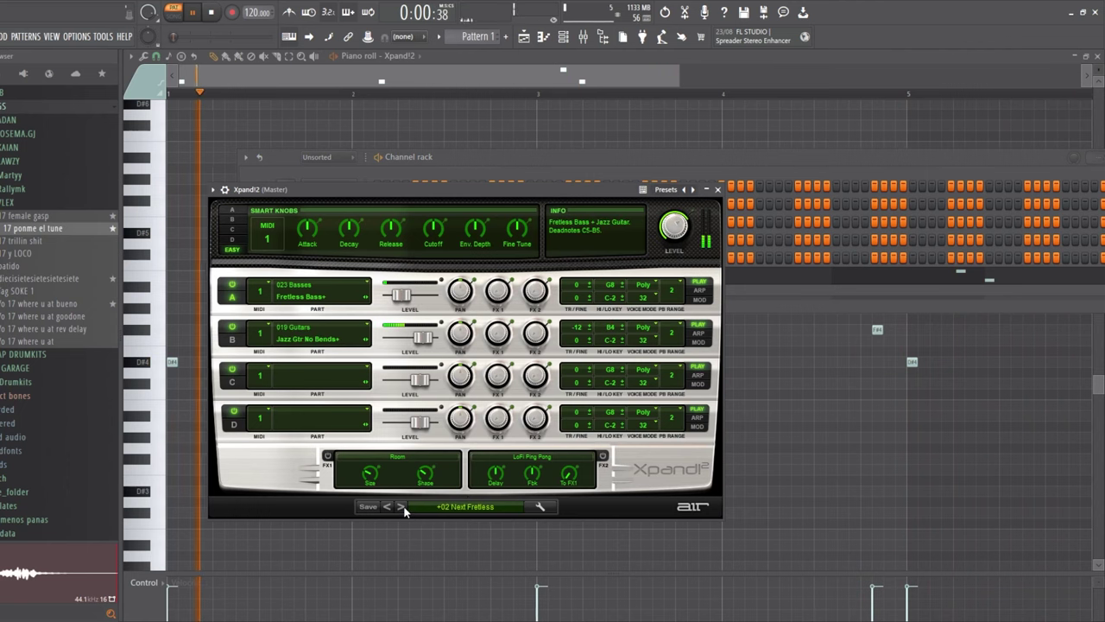
click(402, 507)
click(401, 507)
key(space)
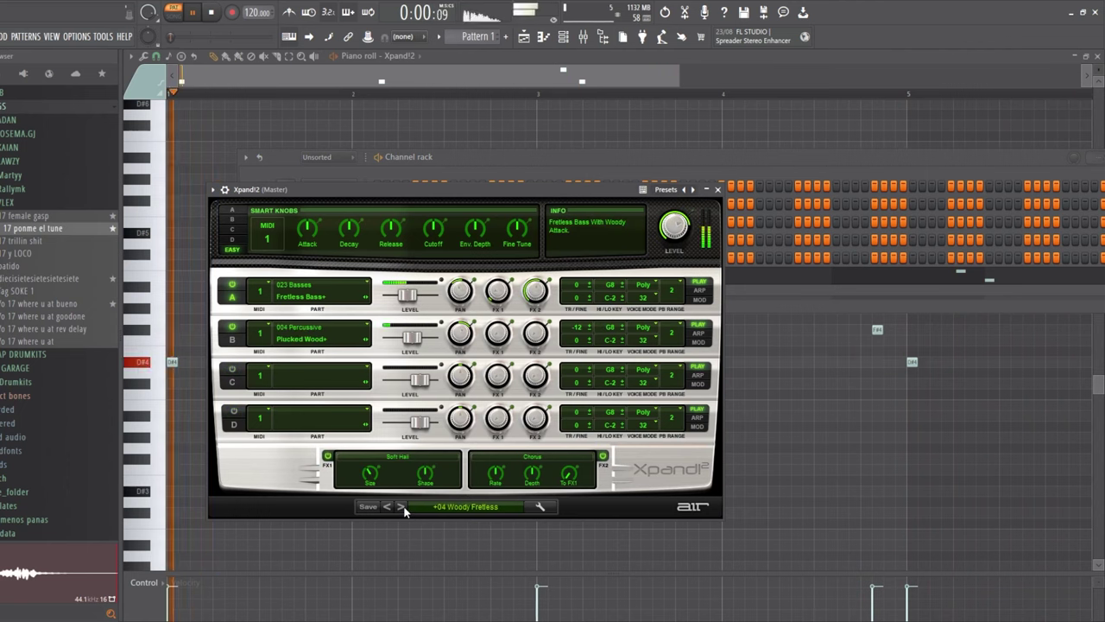
click(400, 508)
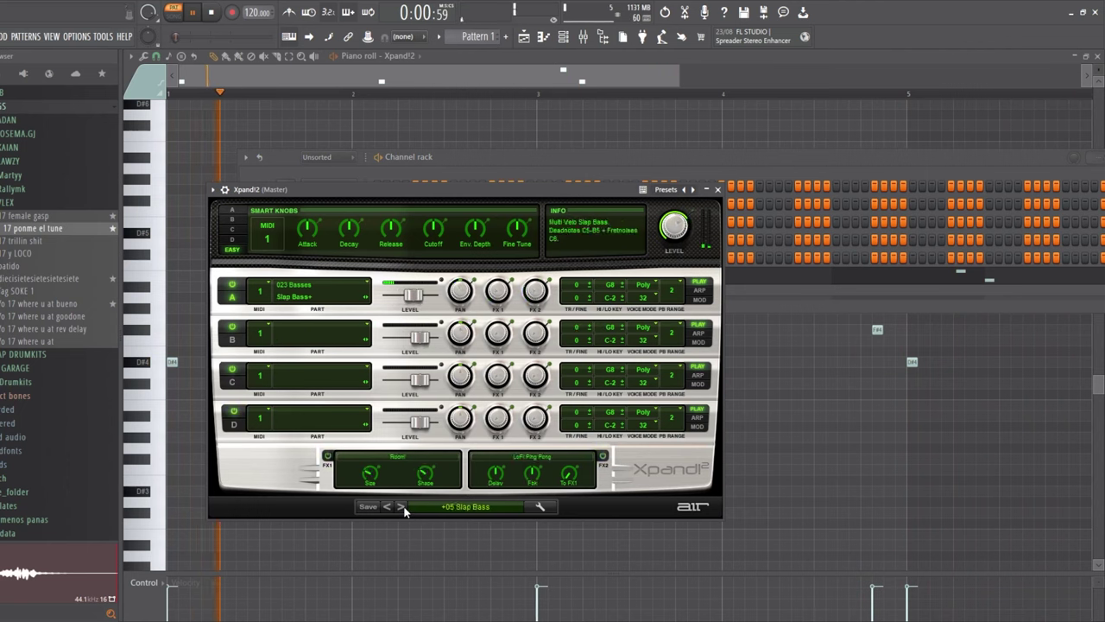
Extend the Xpand!2 melody with a short D#4 at bar 7 and descending B4, A#4 and G#4 notes late in bar 8
click(357, 76)
drag(356, 76, 378, 80)
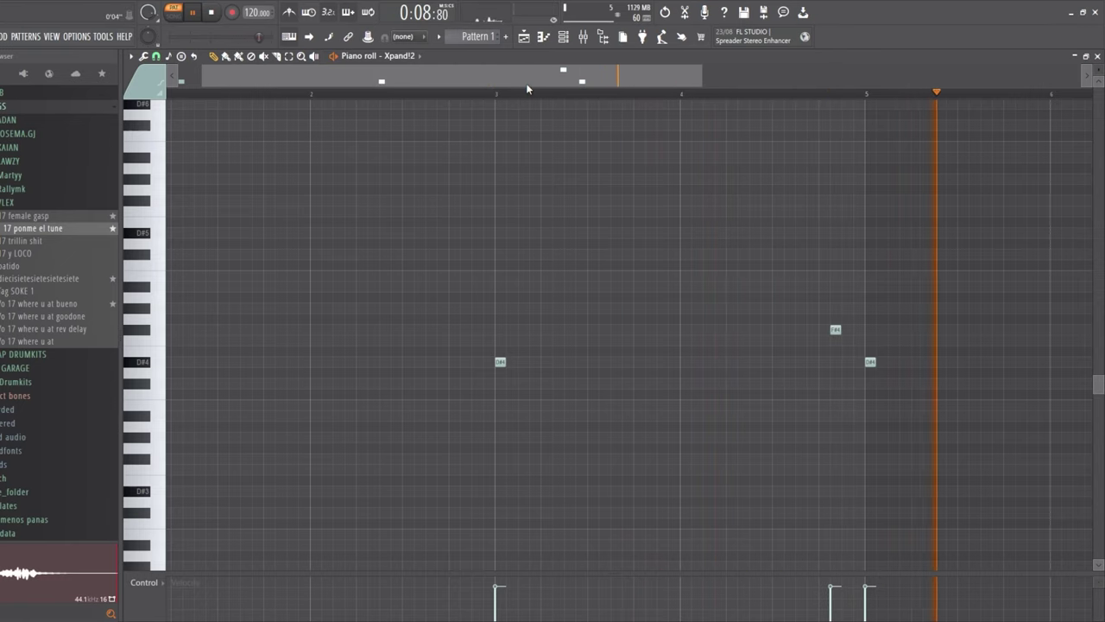
scroll(525, 83, down, 2)
drag(526, 83, 730, 86)
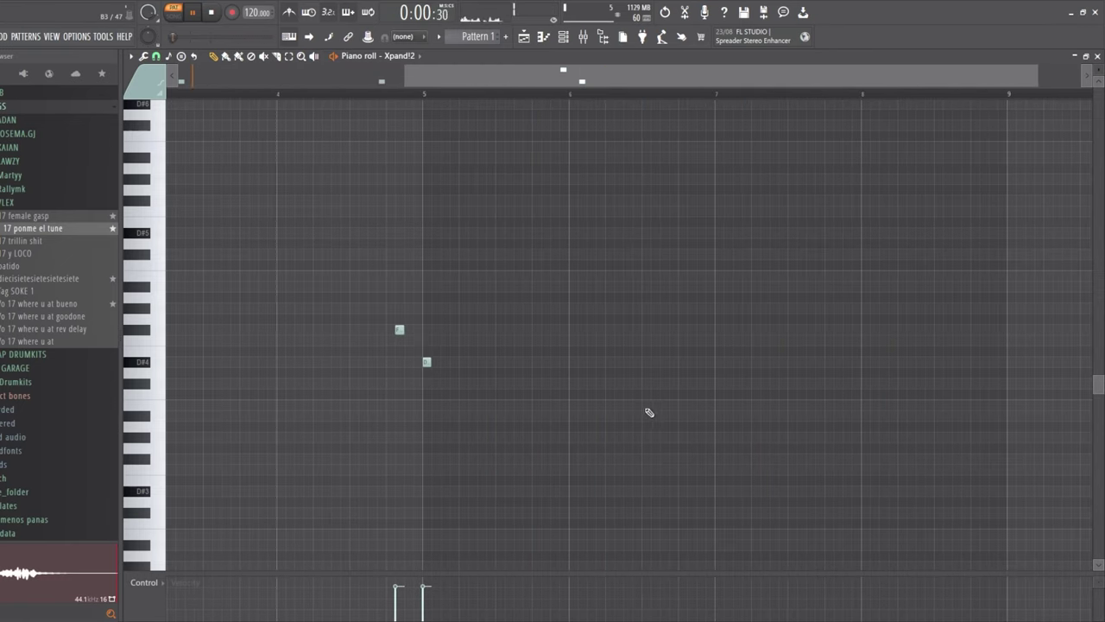
click(718, 362)
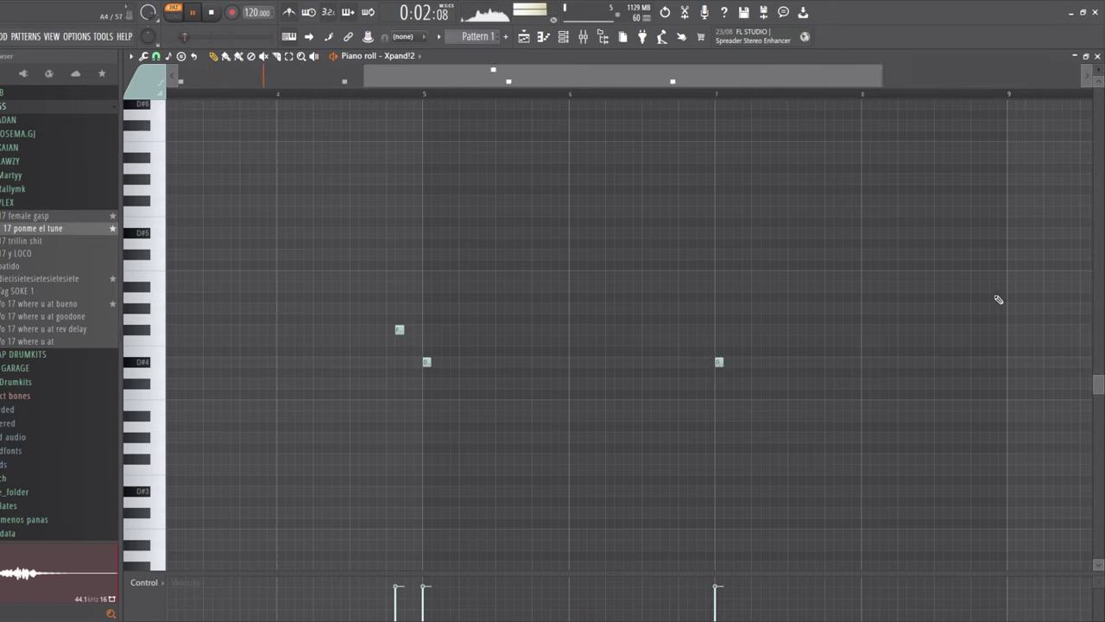
click(952, 275)
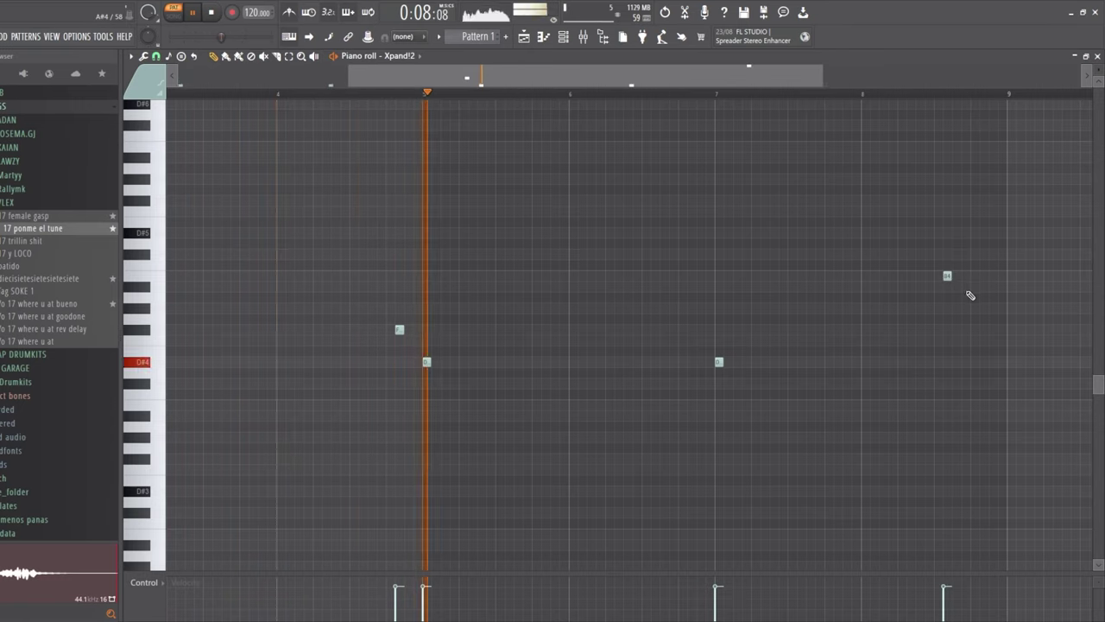
click(967, 286)
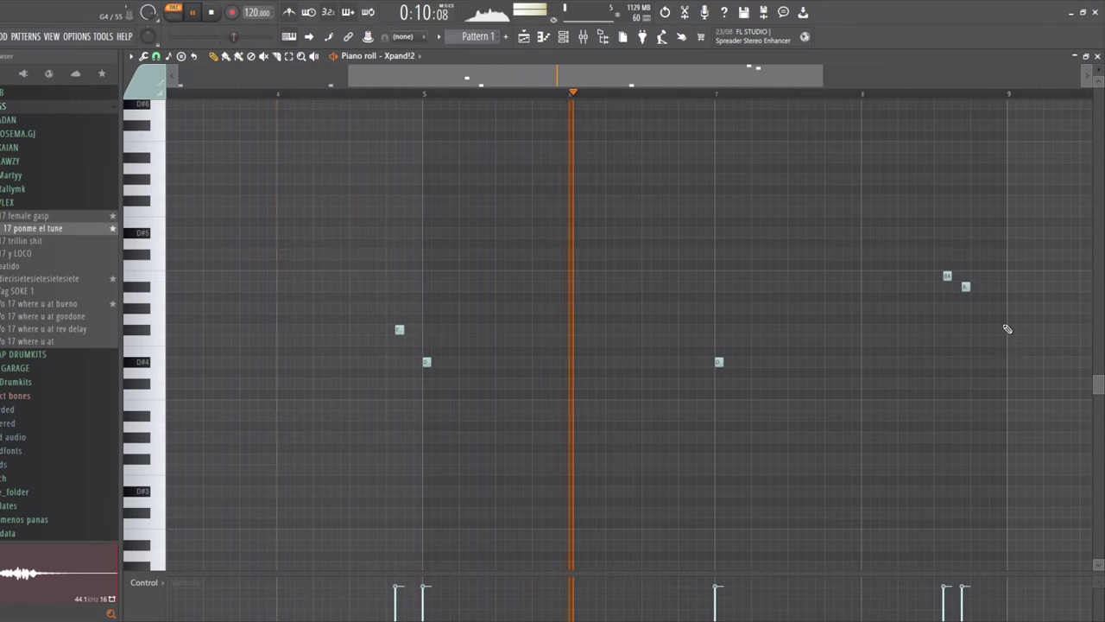
click(983, 308)
drag(984, 309, 992, 308)
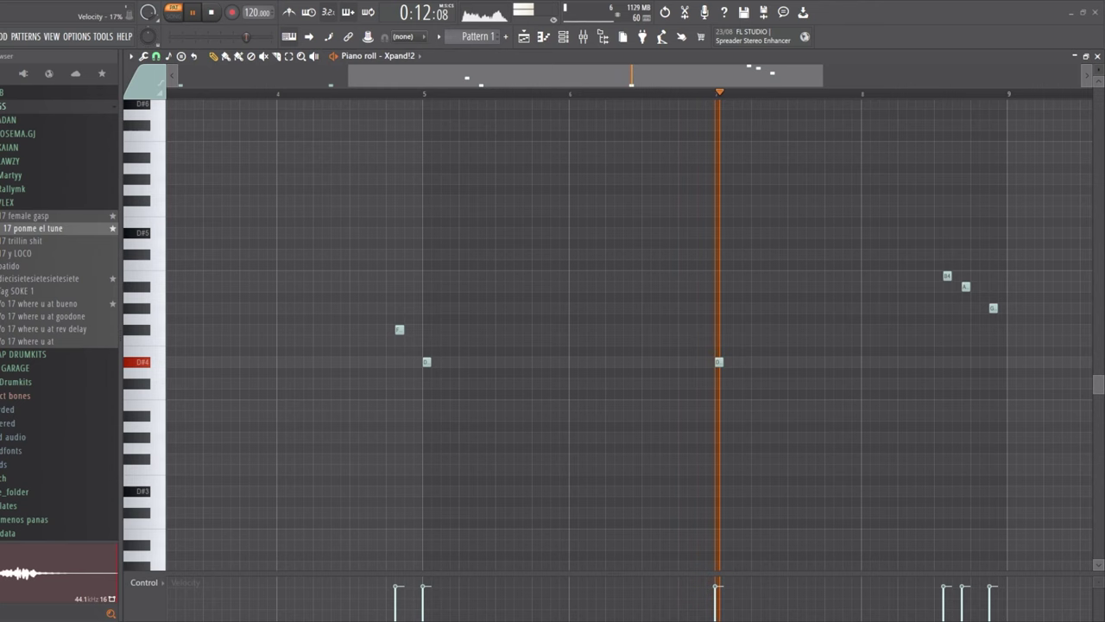
Transpose all Xpand!2 notes down one octave and play the pattern back
key(F6)
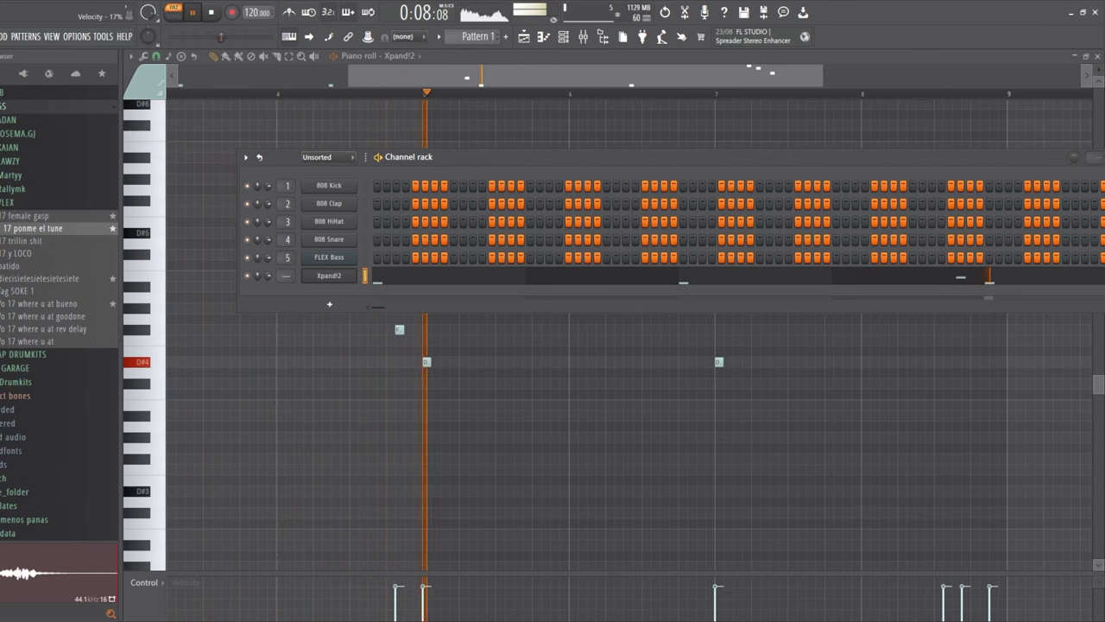
click(408, 78)
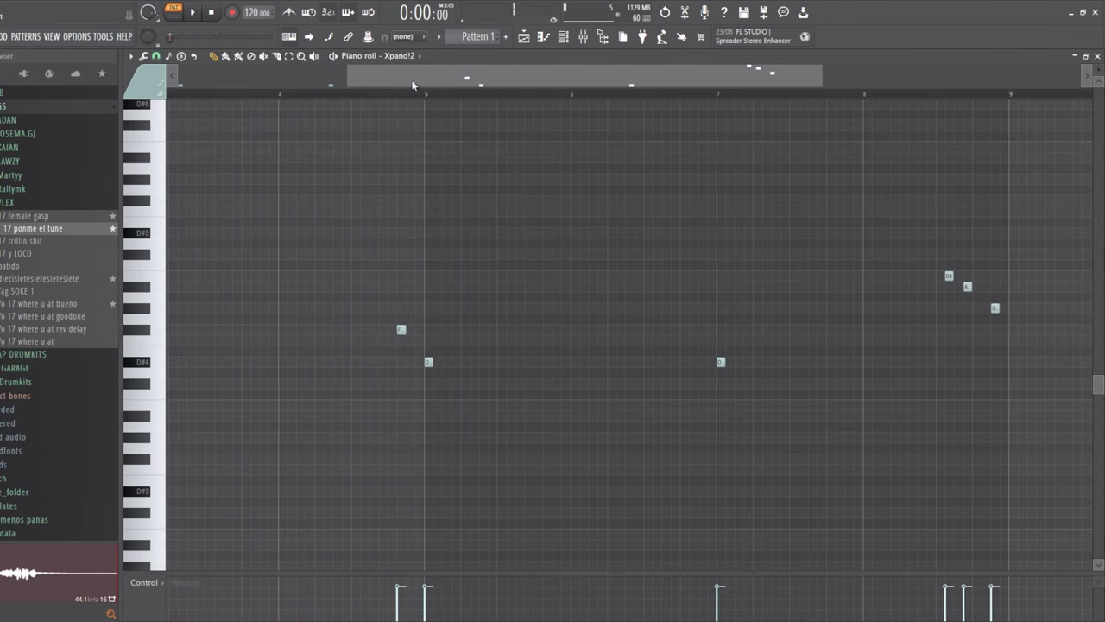
scroll(408, 79, up, 3)
key(space)
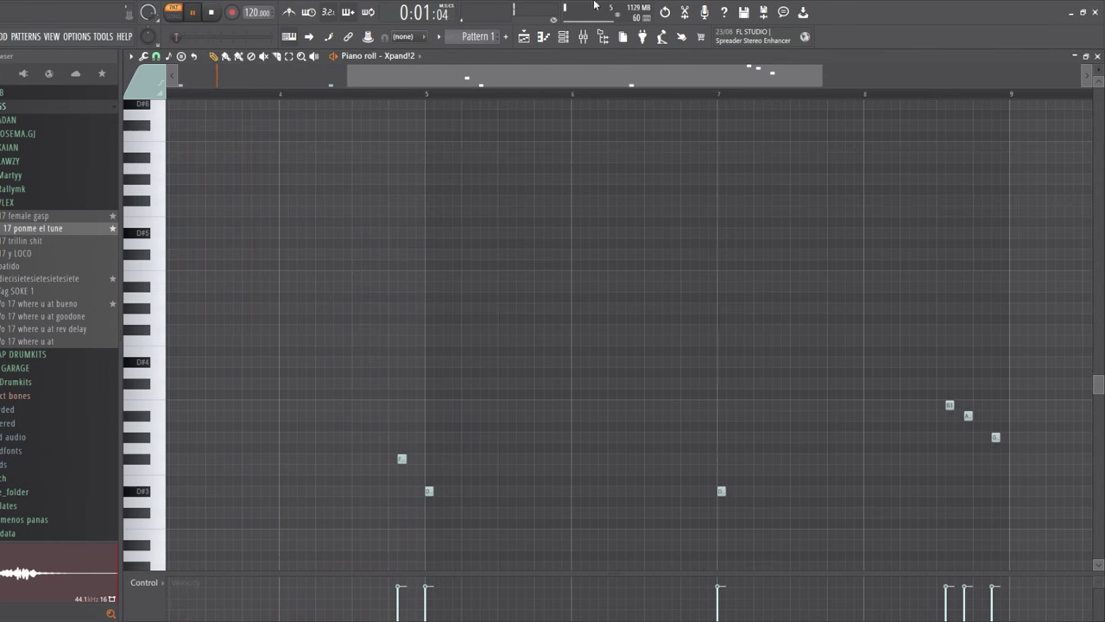
Add a ZENOLOGY instrument channel, choose its preset 054: XMod2 Rubber Bs and stop playback
key(F6)
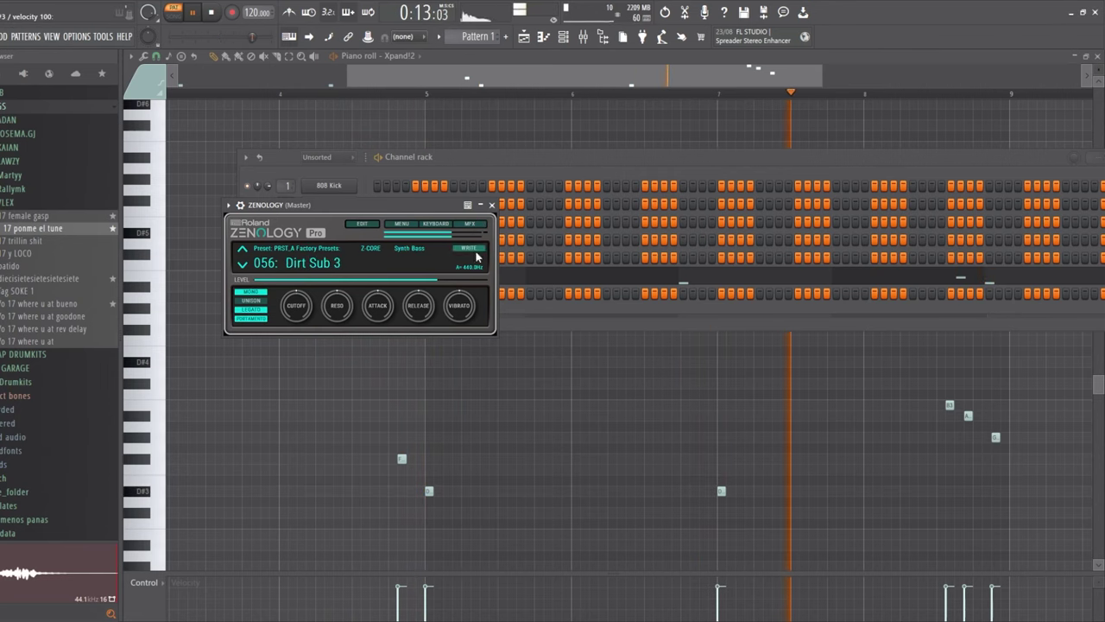
click(244, 251)
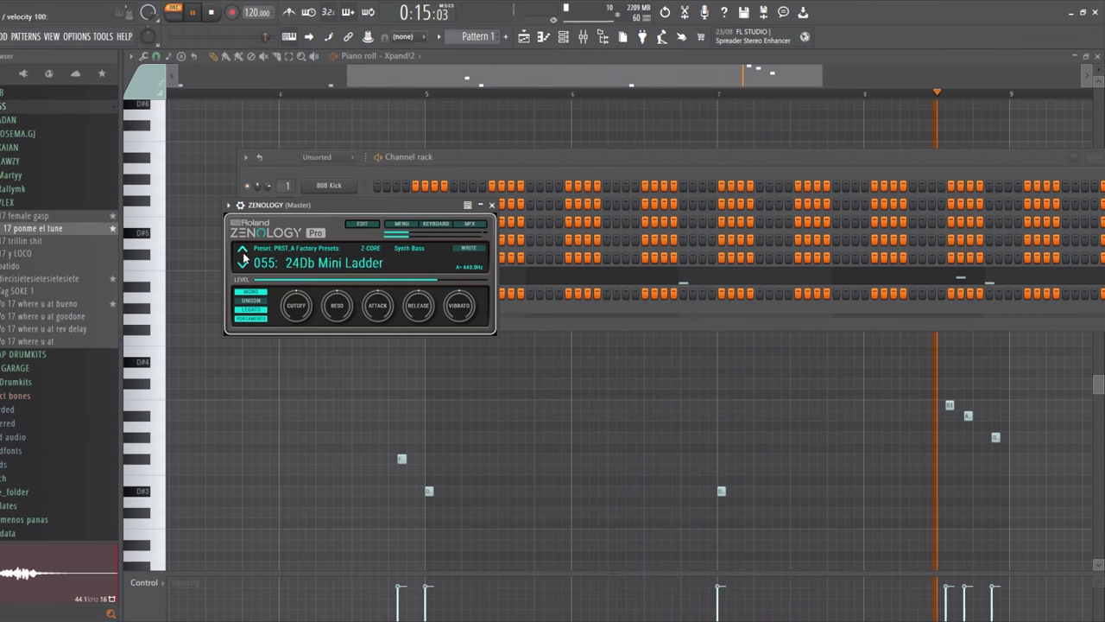
click(243, 251)
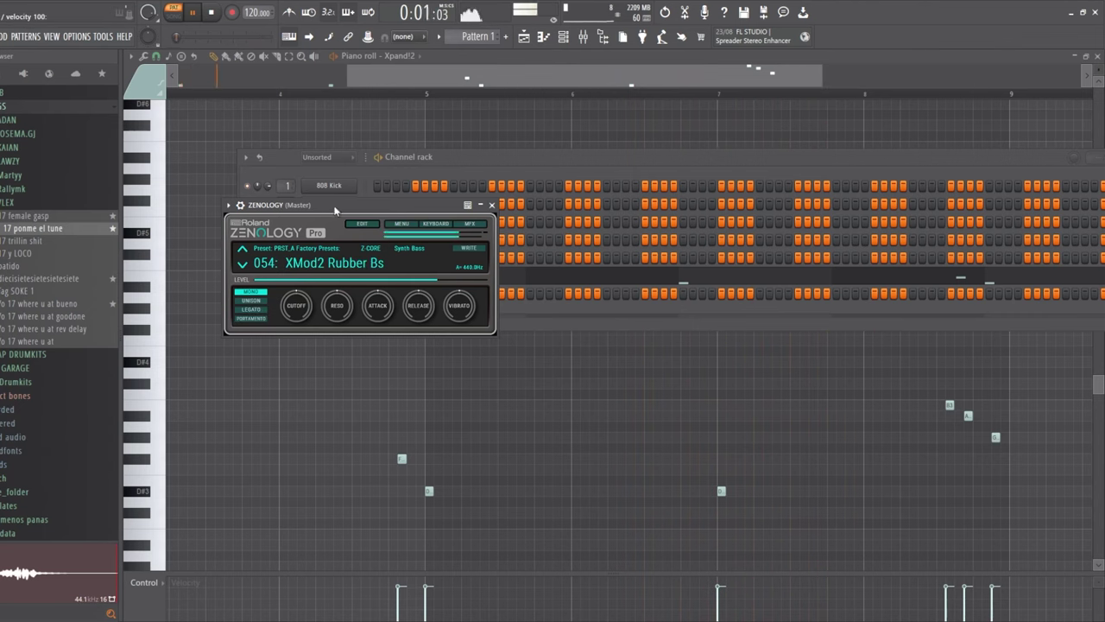
click(542, 320)
key(space)
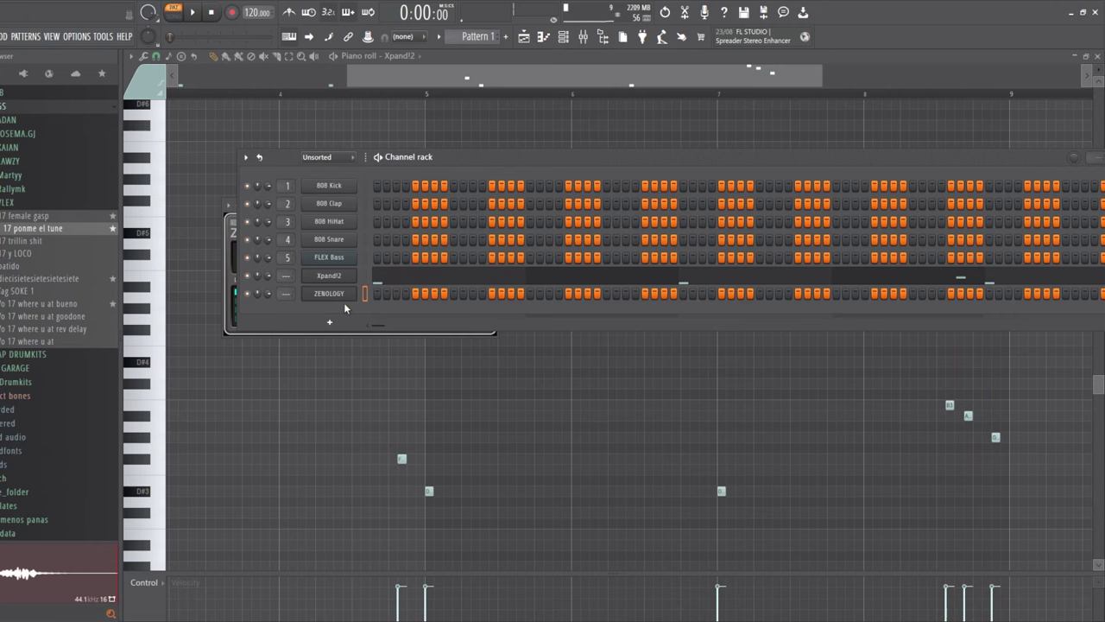
Open the ZENOLOGY channel's piano roll and play the pattern from the start several times to find where its notes fit
click(368, 294)
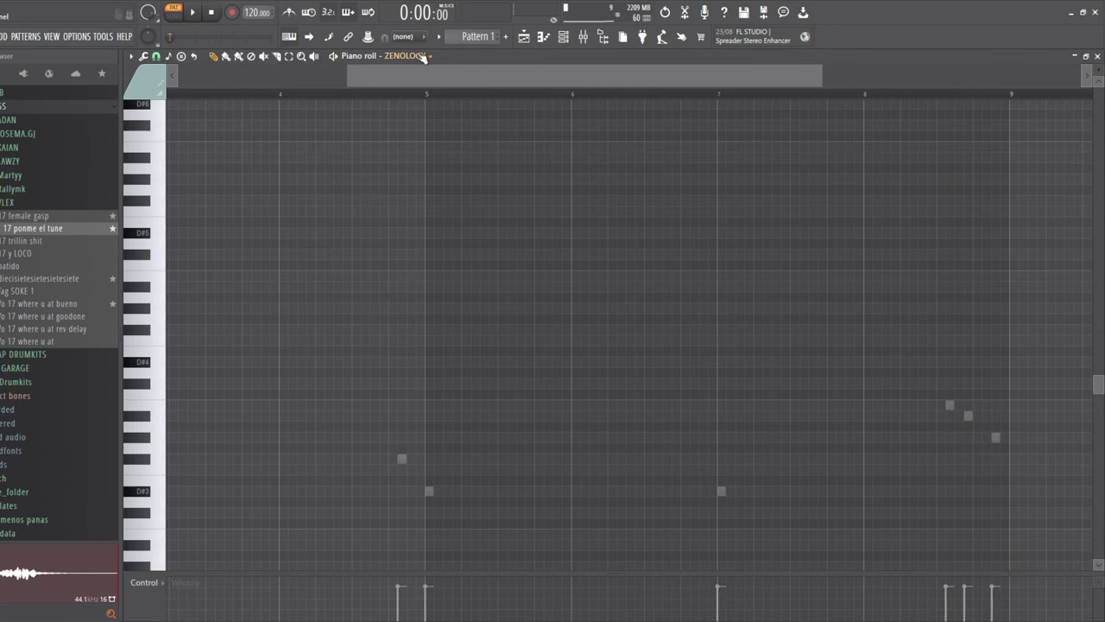
key(space)
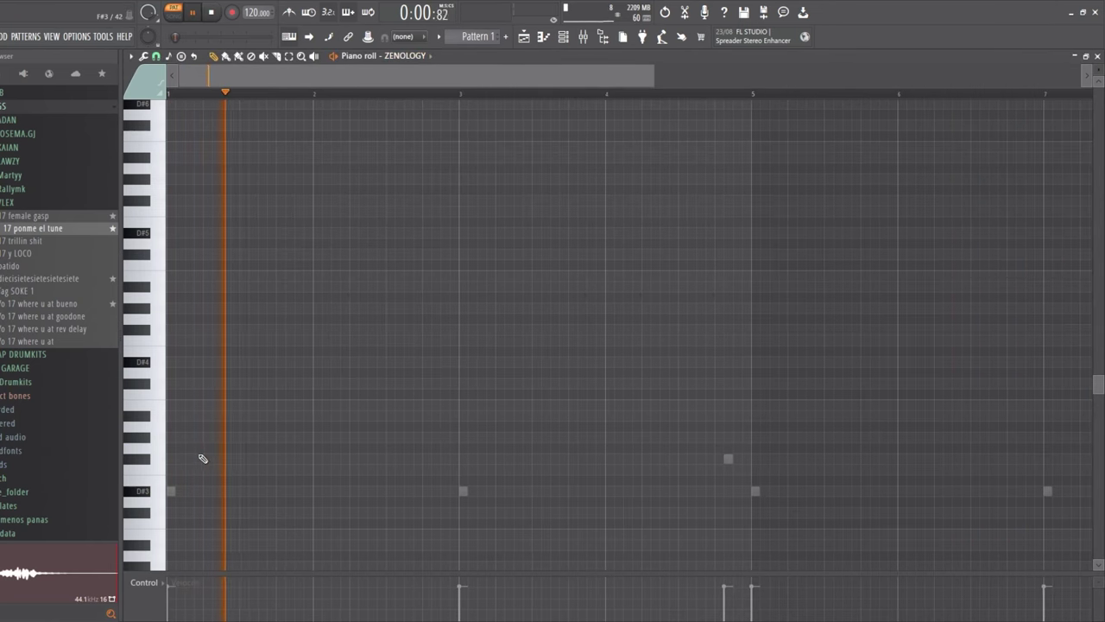
key(space)
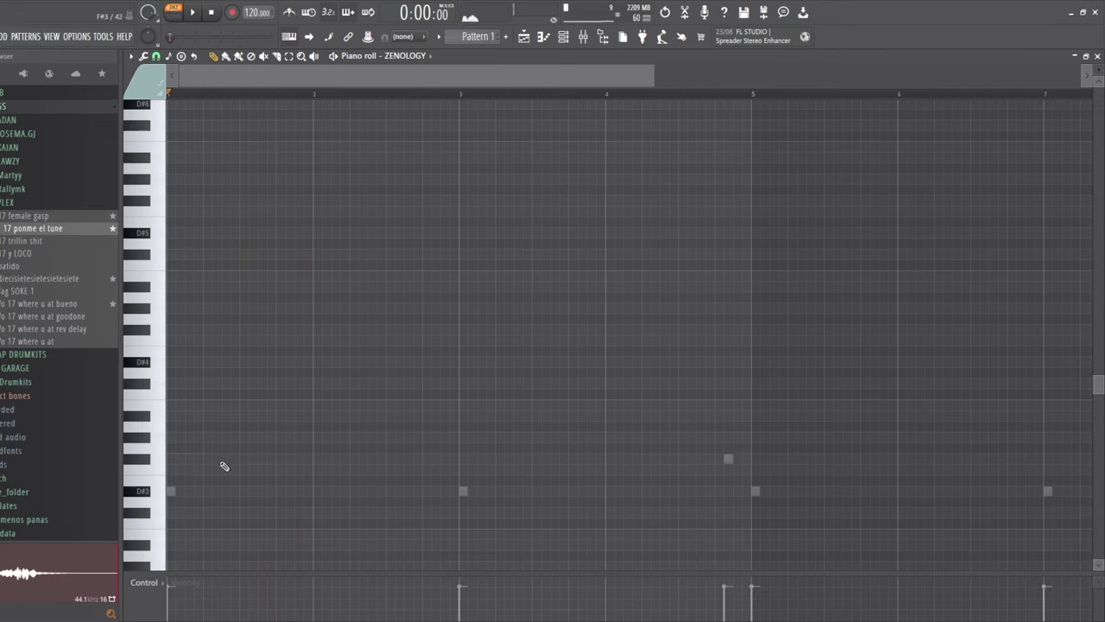
key(space)
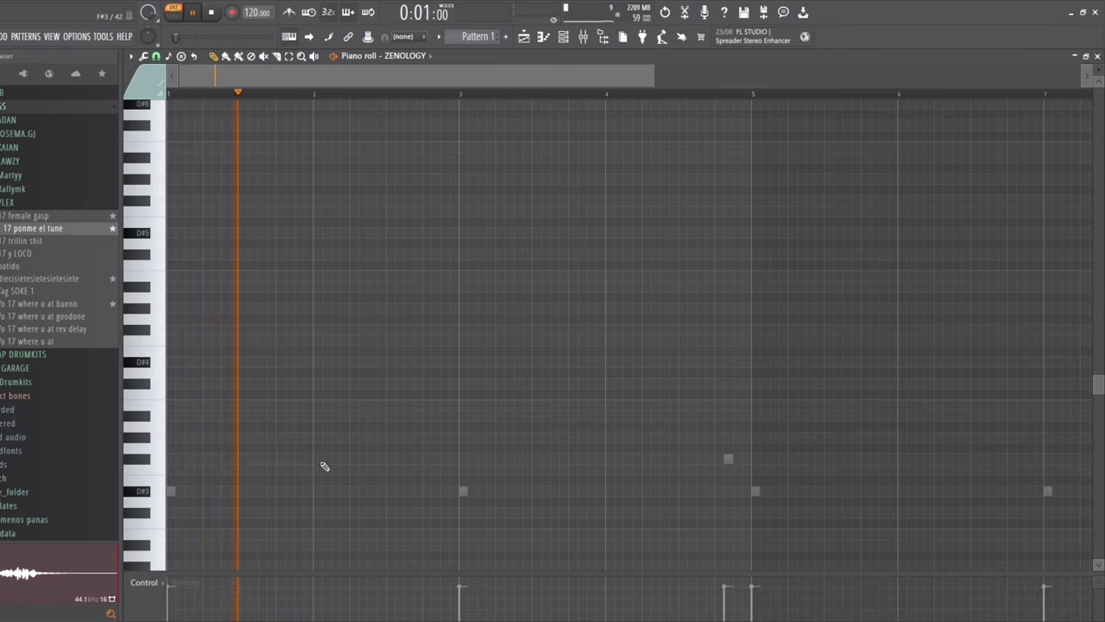
key(space)
key(space)
key(space)
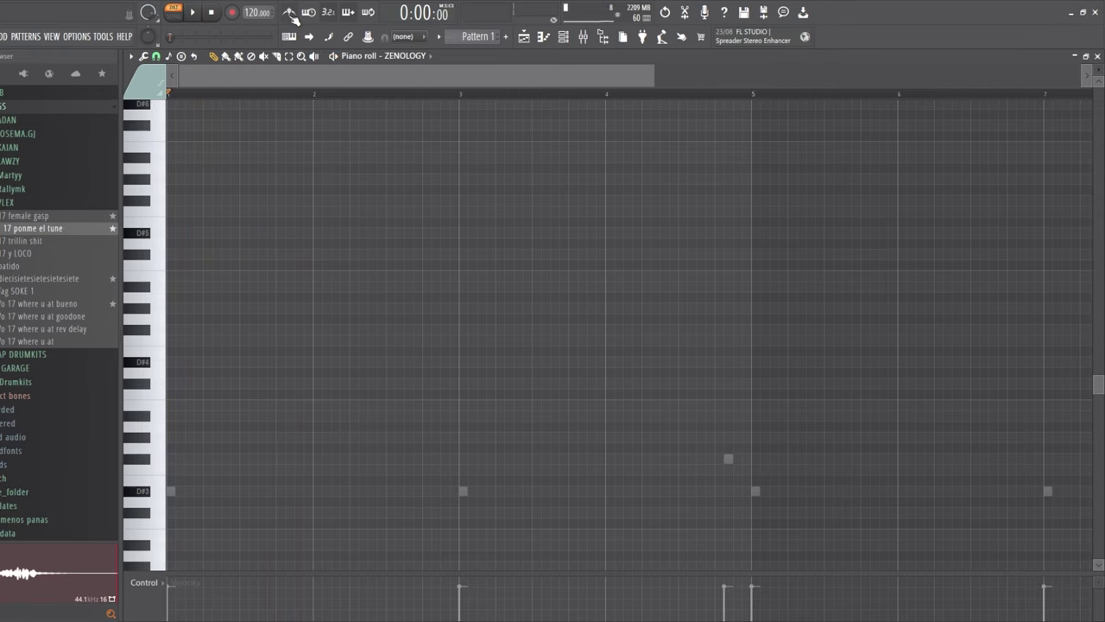
key(space)
key(space)
key(space)
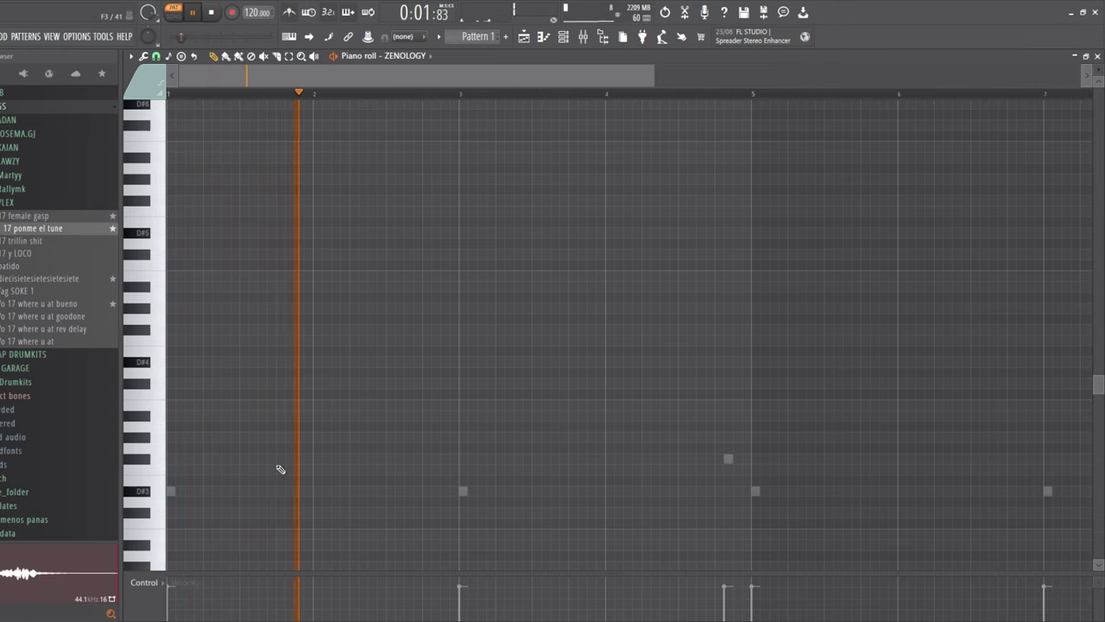
key(space)
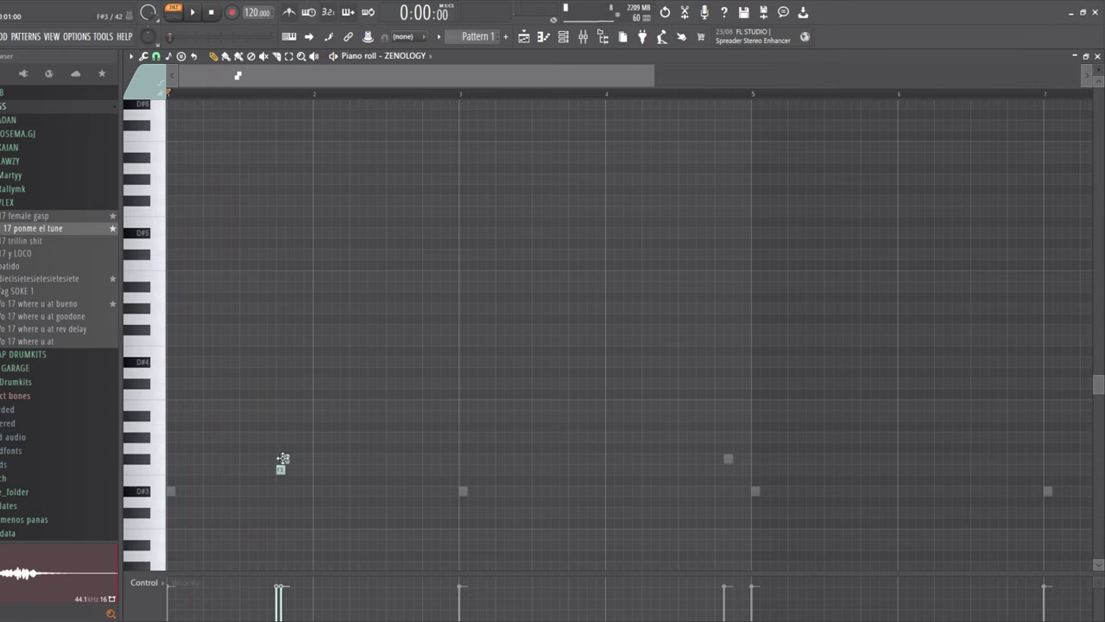
Place short F#3 and F3 notes late in bar 1 and a longer A#3 note early in bar 4 for ZENOLOGY
click(288, 469)
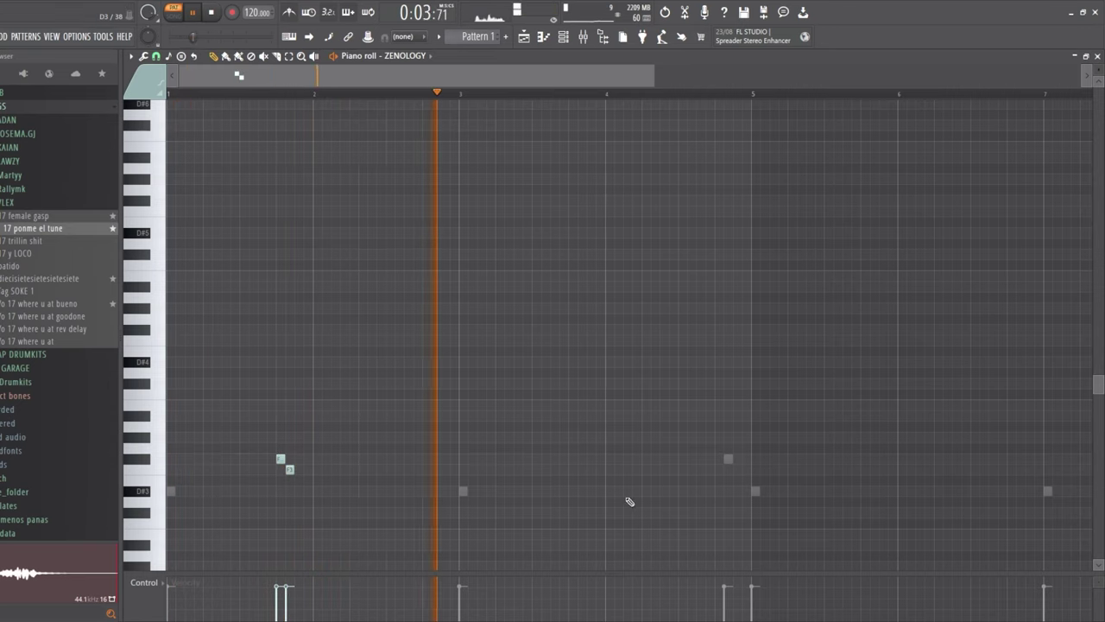
click(647, 415)
drag(649, 416, 661, 418)
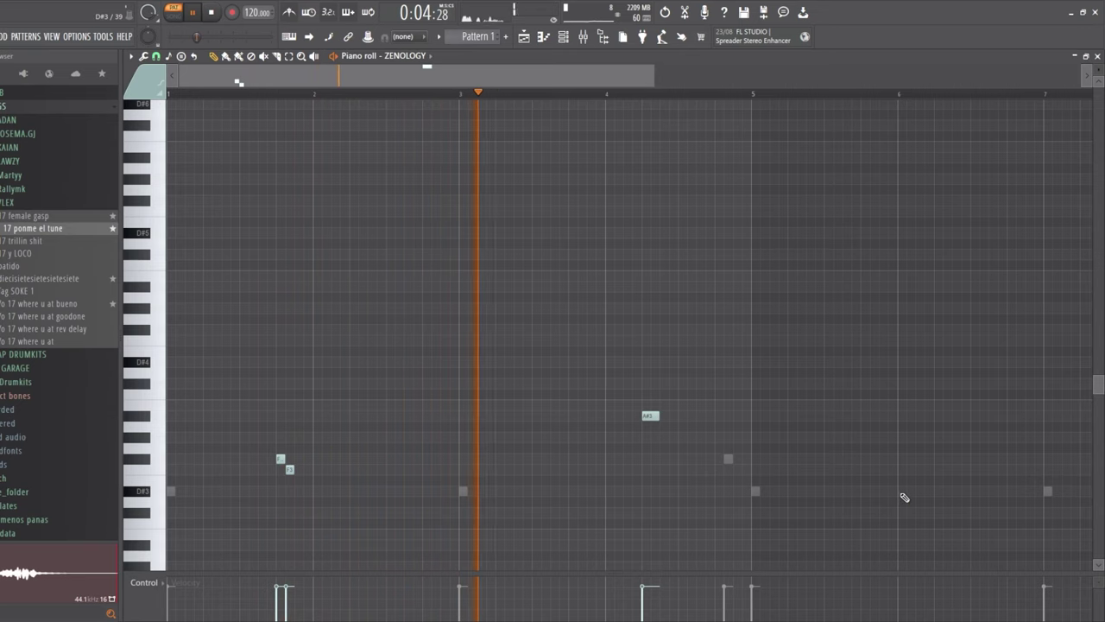
Place a D#3 note at the start of bar 6, with short F3 and F#3 notes from the middle of that bar
click(903, 491)
click(978, 469)
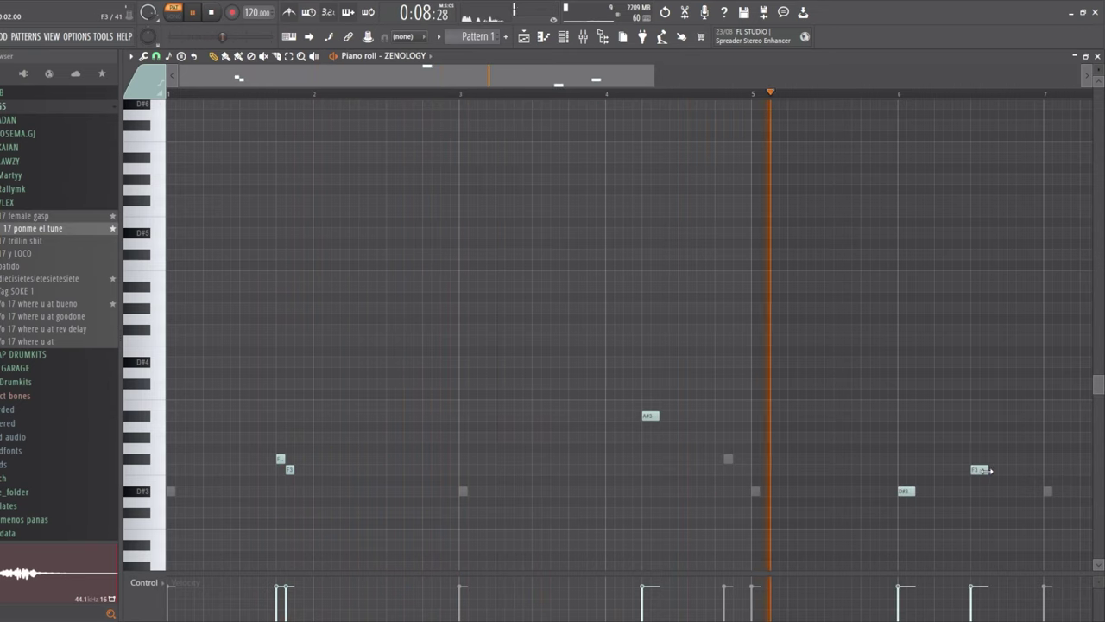
click(983, 460)
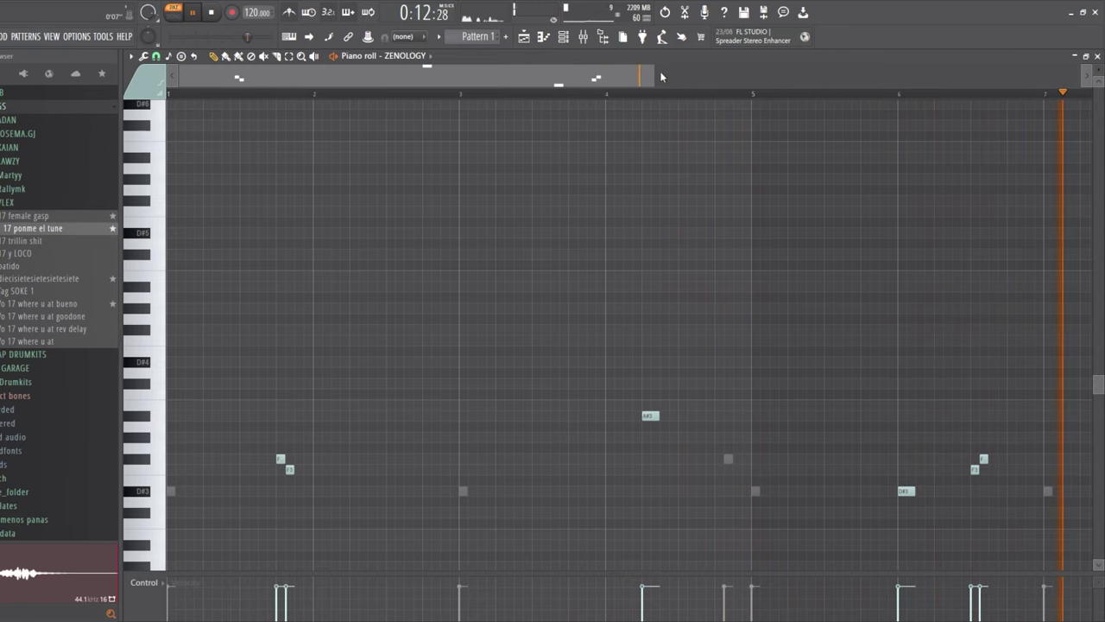
Place short F#3 and G#3 notes around the middle of bar 8 in the ZENOLOGY piano roll
drag(654, 76, 781, 75)
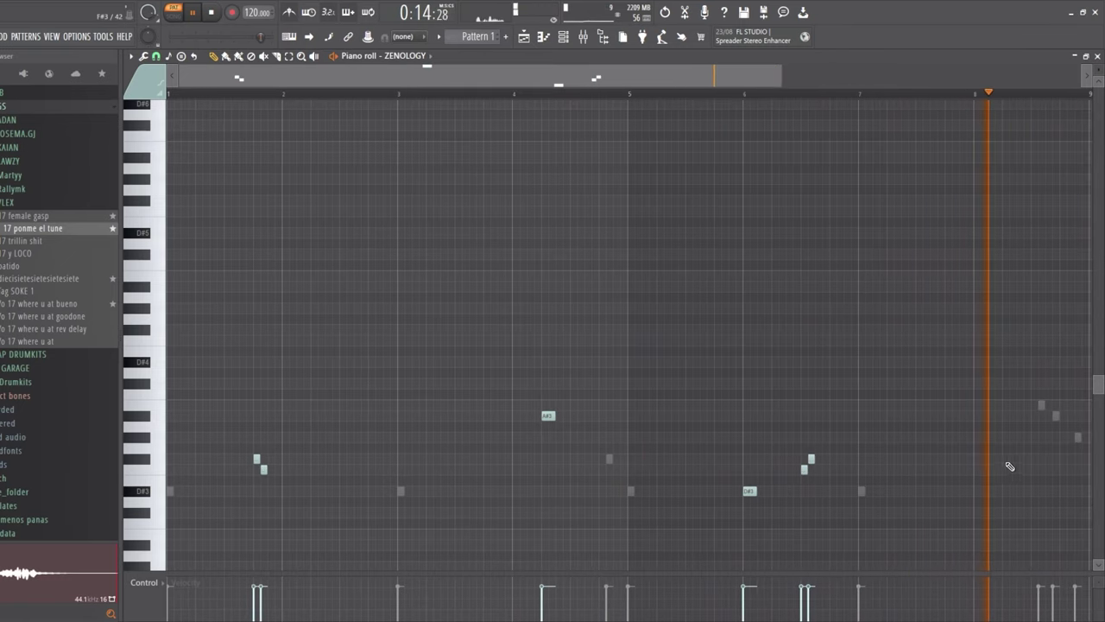
drag(1007, 460, 1039, 461)
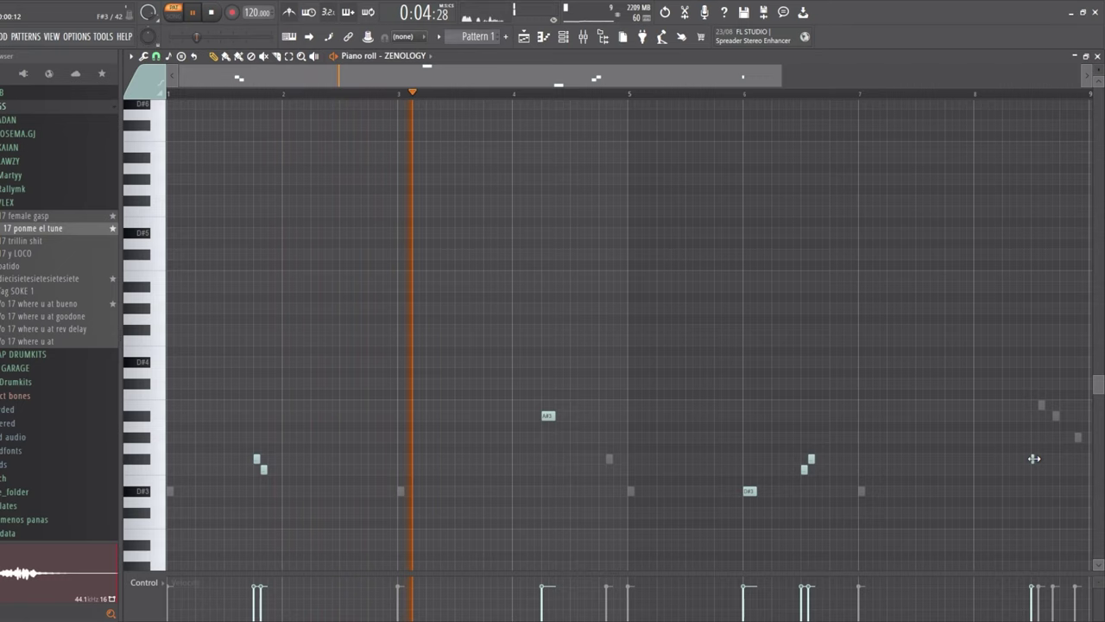
click(1049, 437)
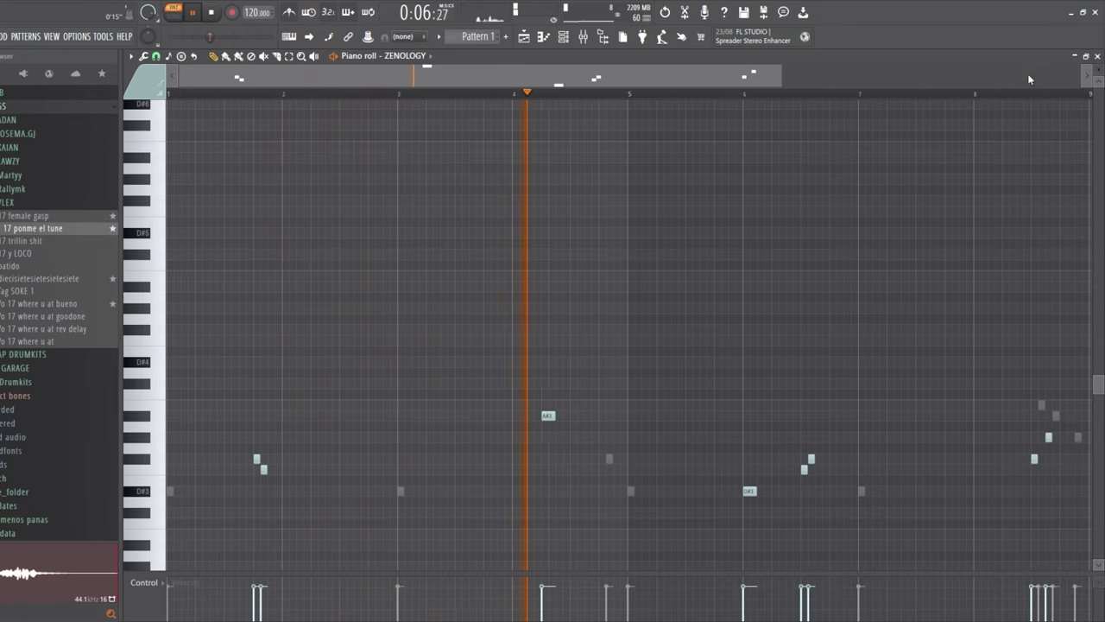
Replay the pattern's last bars and remove the short G#3 note from bar 8 of the ZENOLOGY part
click(1022, 93)
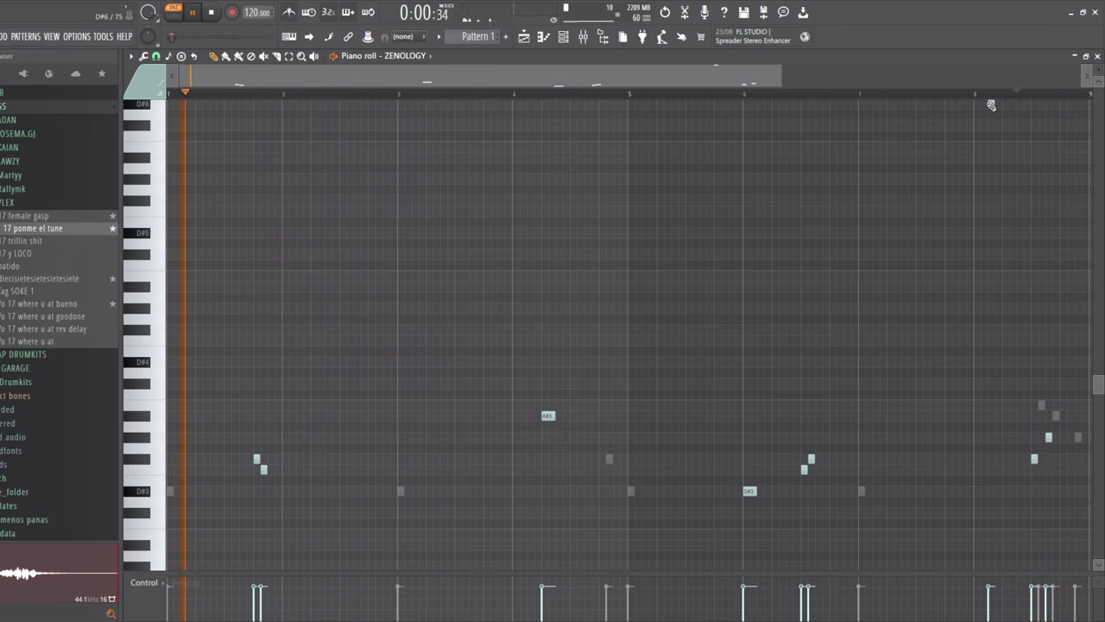
click(995, 96)
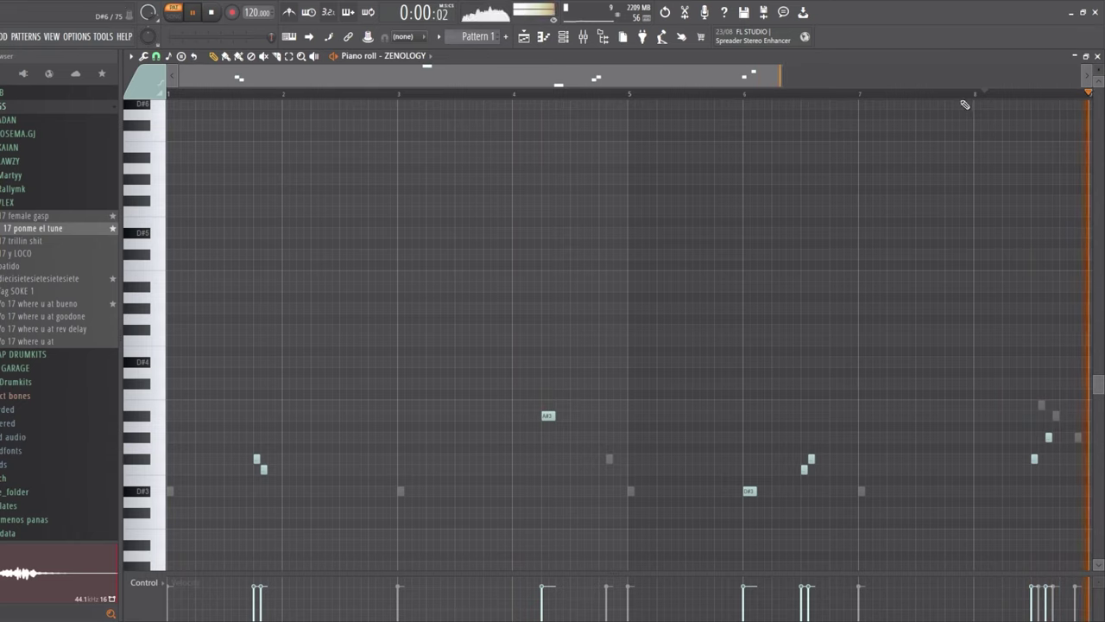
click(956, 102)
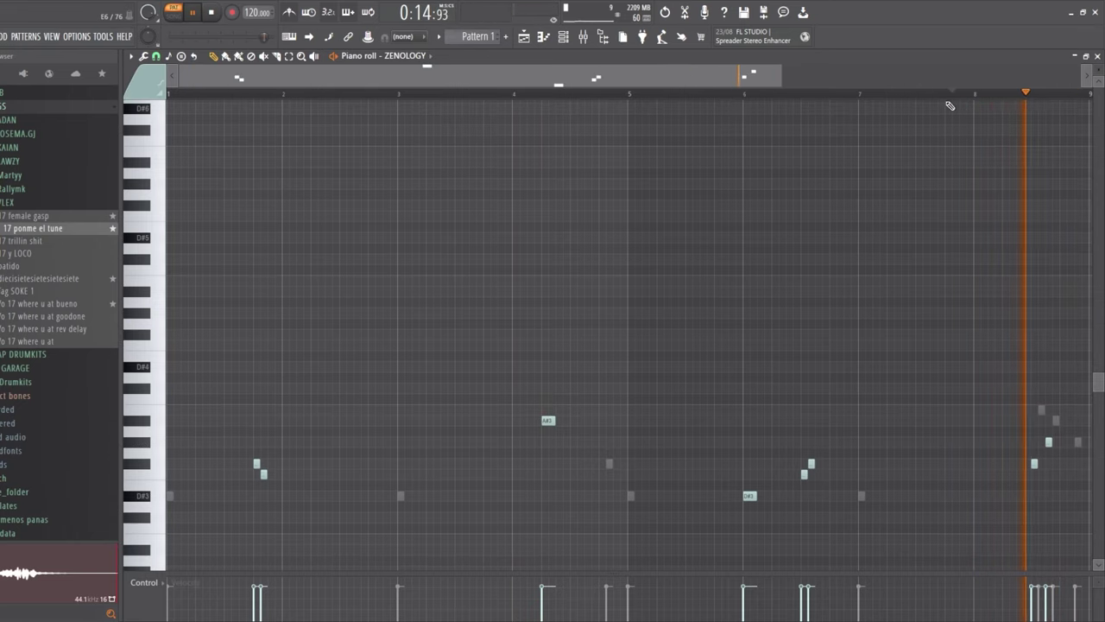
click(951, 96)
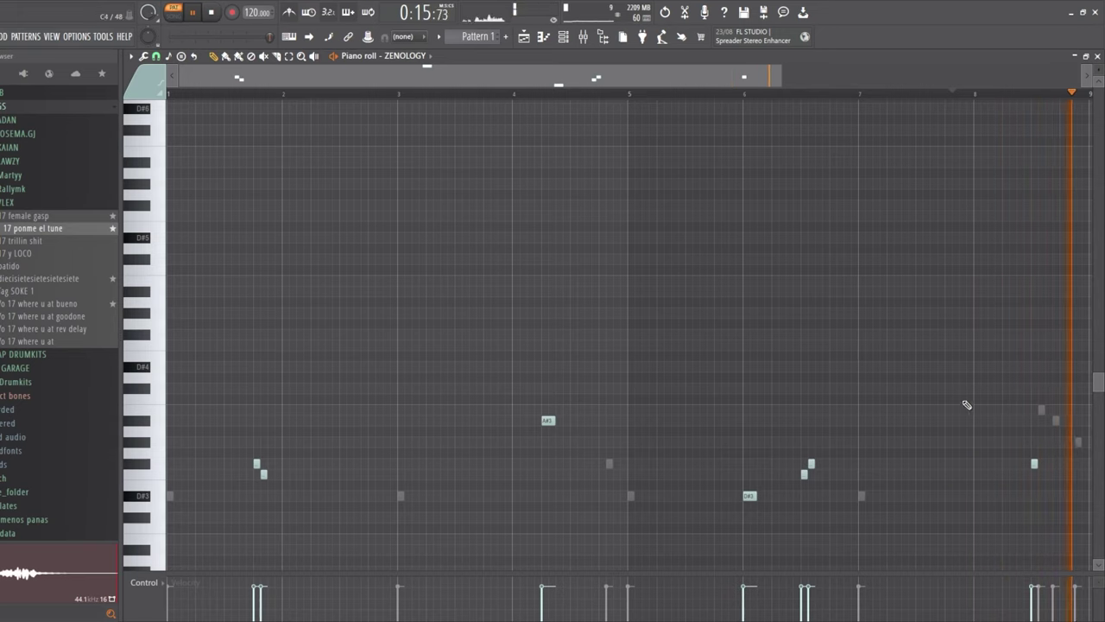
key(space)
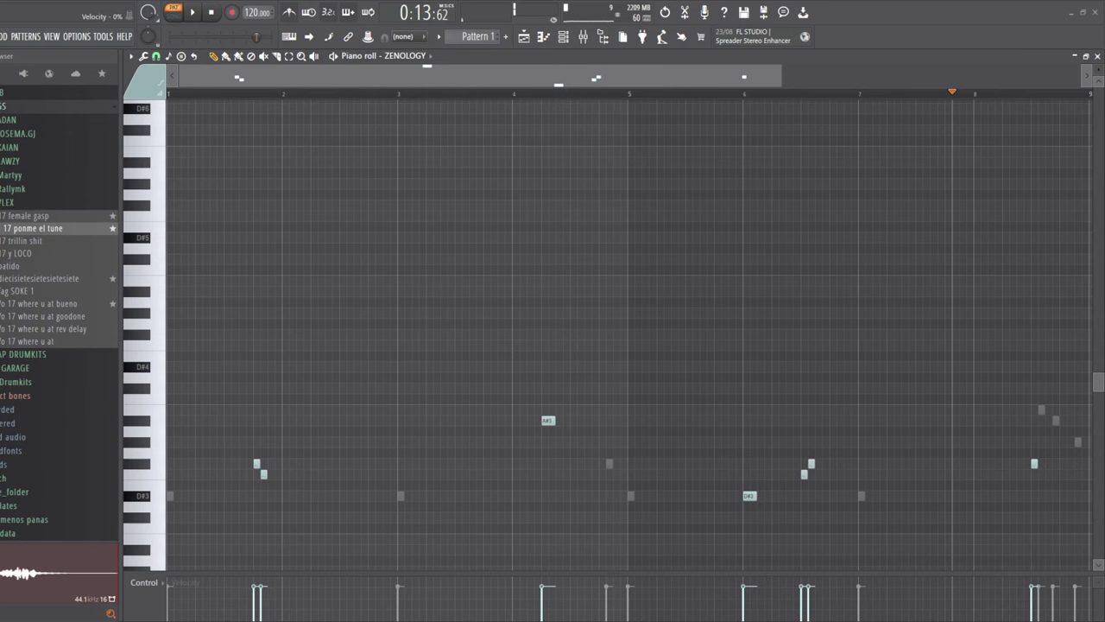
Add SKY Keys as a new channel and place long D#7 notes at the start of bars 1 and 5
click(564, 38)
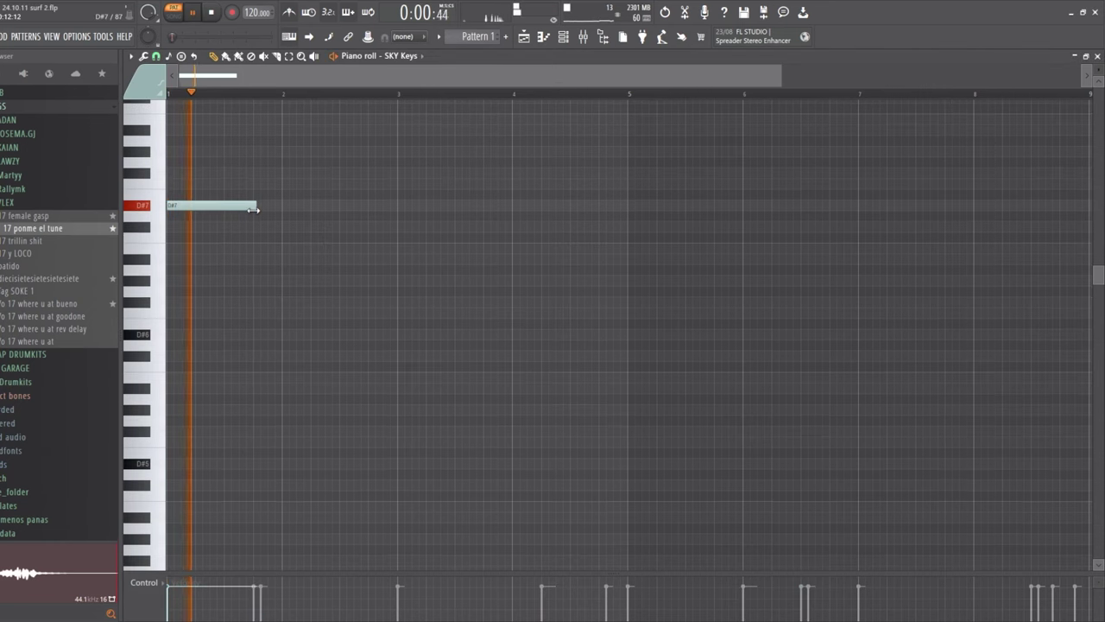
key(F6)
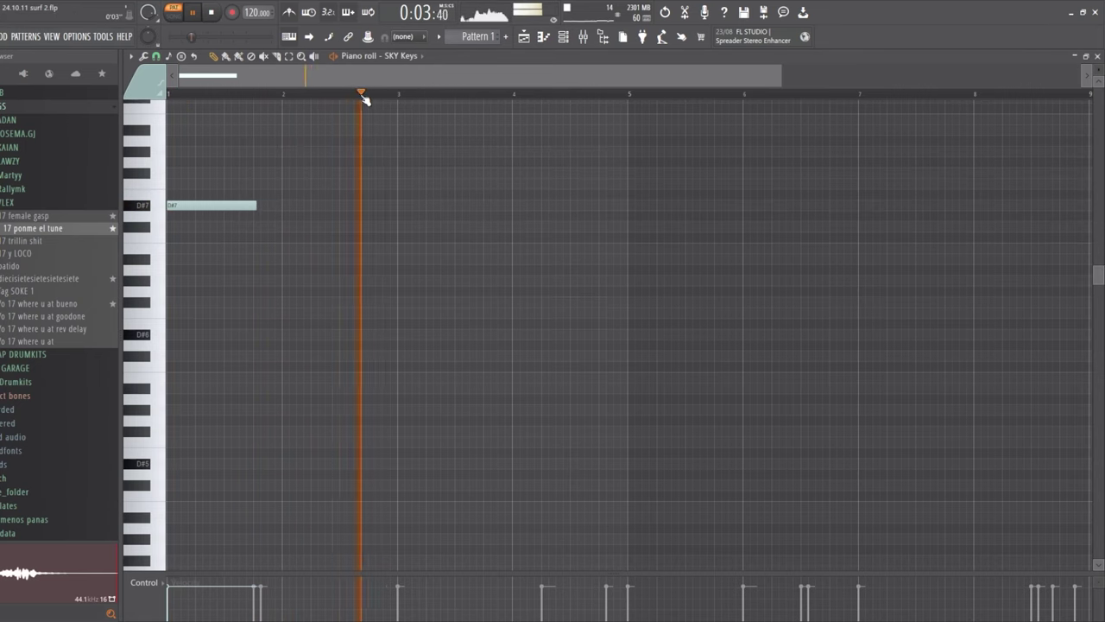
click(630, 206)
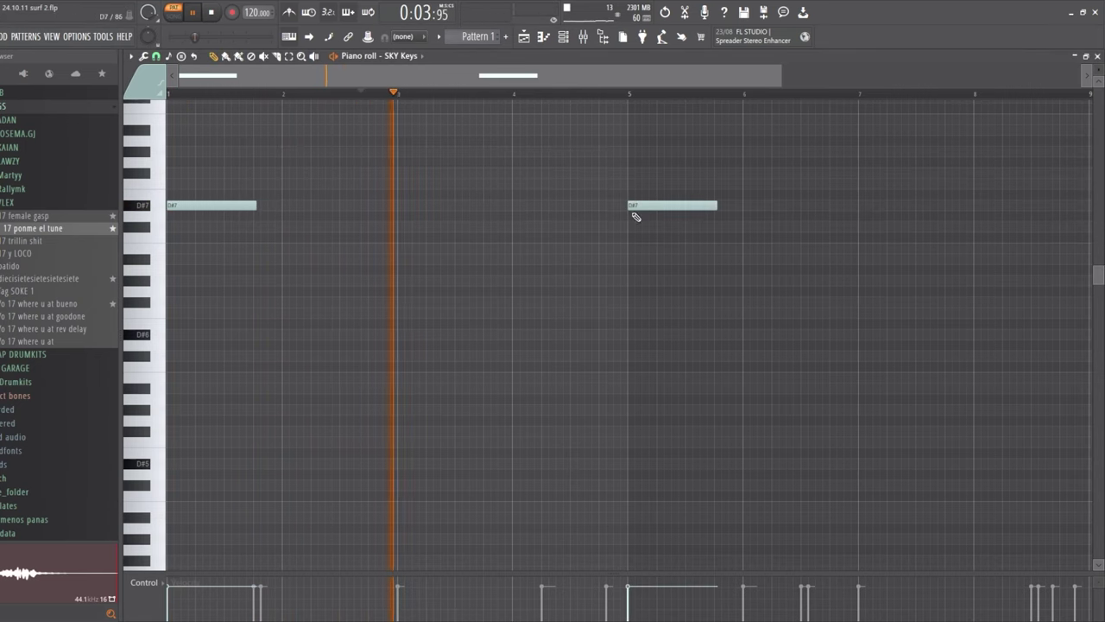
Try a long A#6 note at the start of bar 3 in the SKY Keys part
click(398, 259)
key(space)
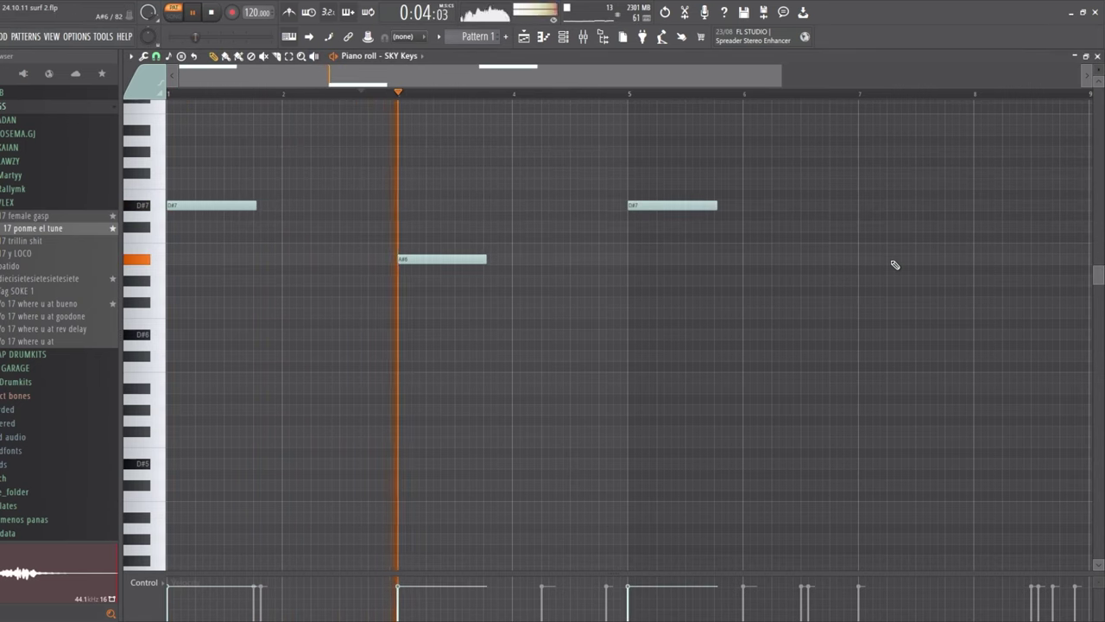
key(space)
right_click(453, 259)
key(space)
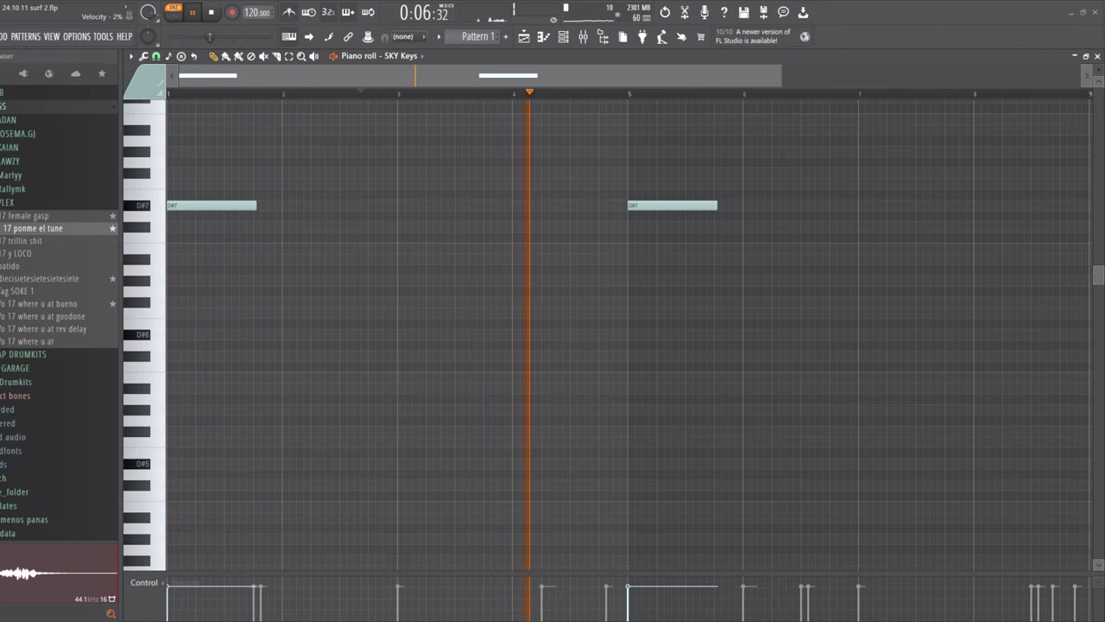
Add Serum_x64 as a new channel in the channel rack and open its plugin window
click(562, 35)
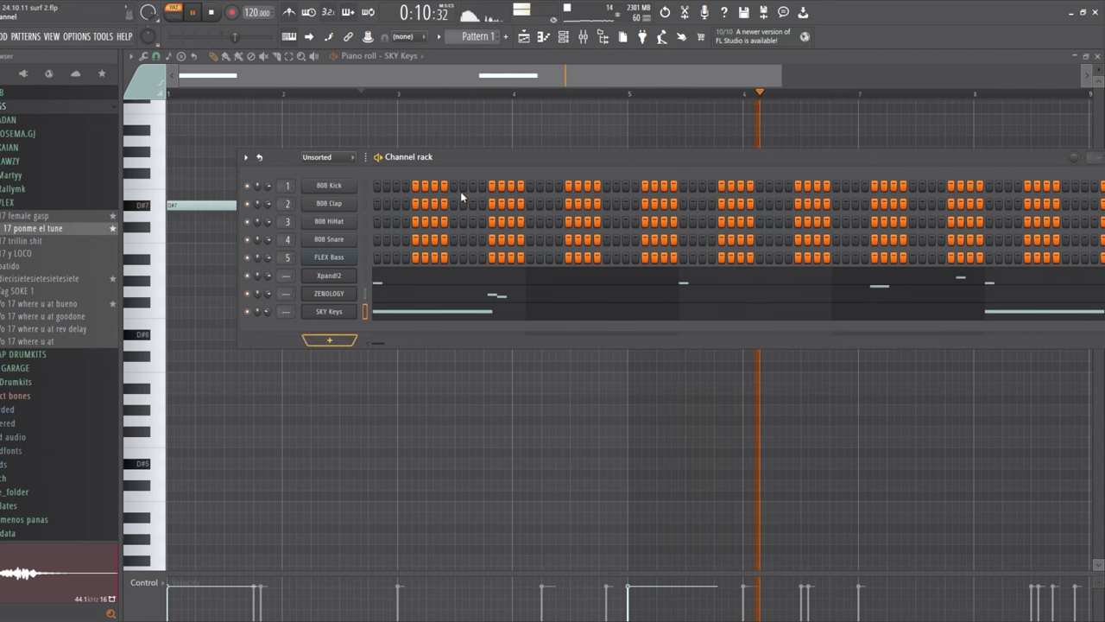
click(329, 311)
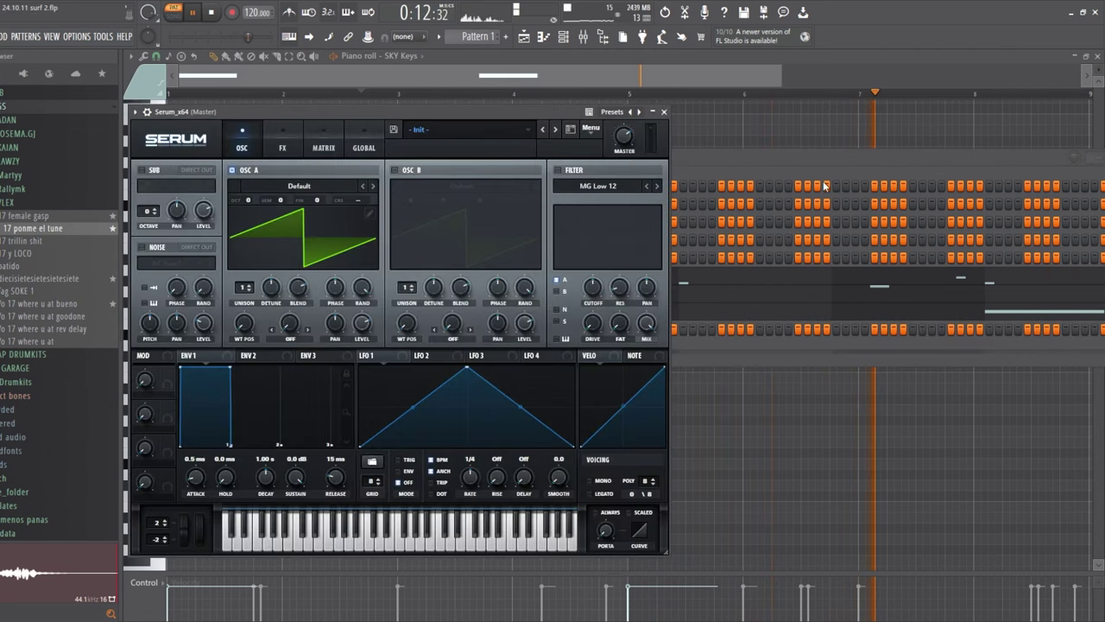
key(F6)
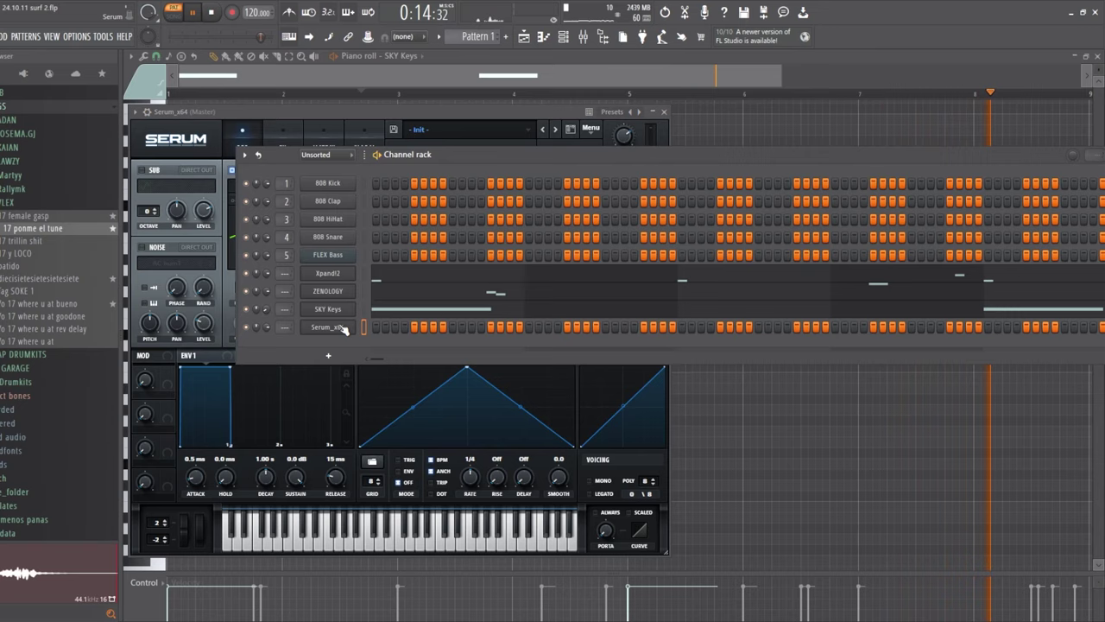
click(328, 327)
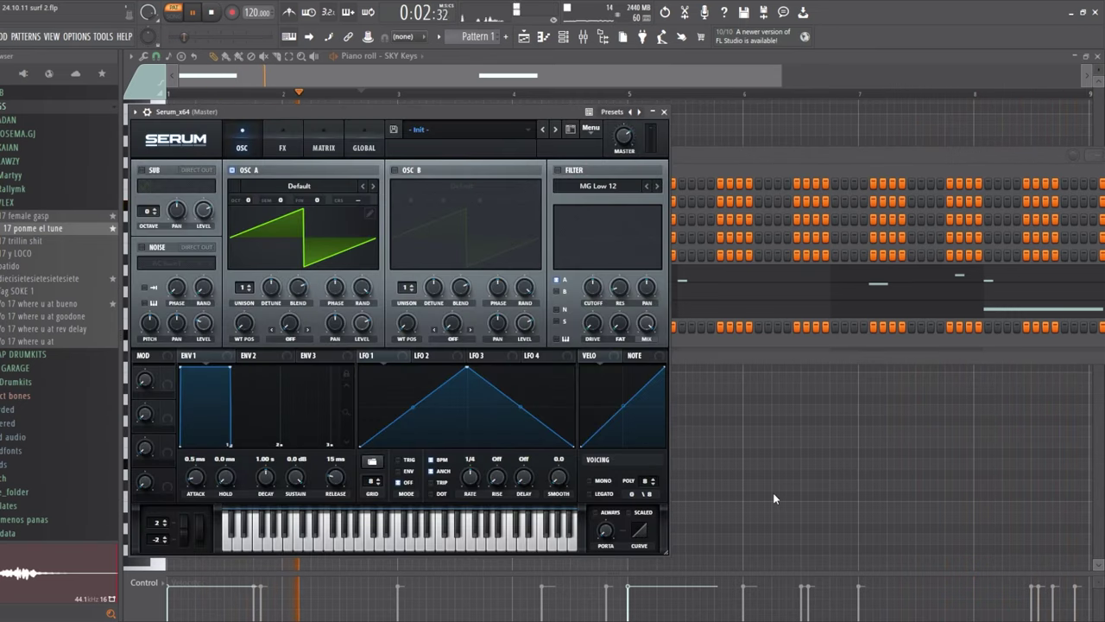
Audition Serum presets up to PL - Pearls, then close the plugin window and stop playback
click(556, 129)
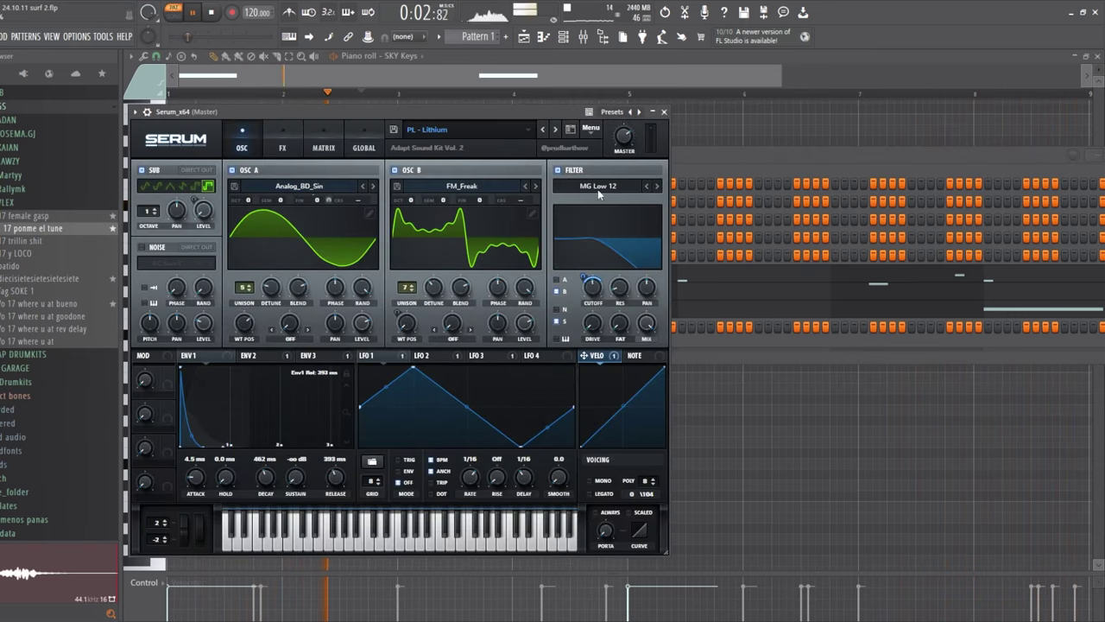
click(554, 129)
click(554, 129)
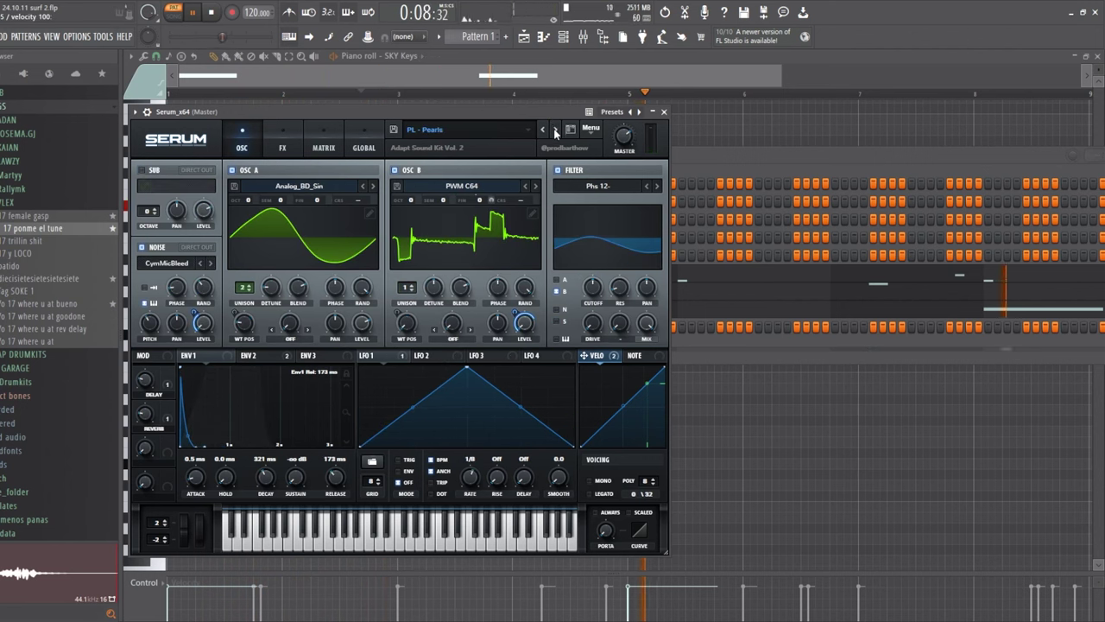
click(664, 112)
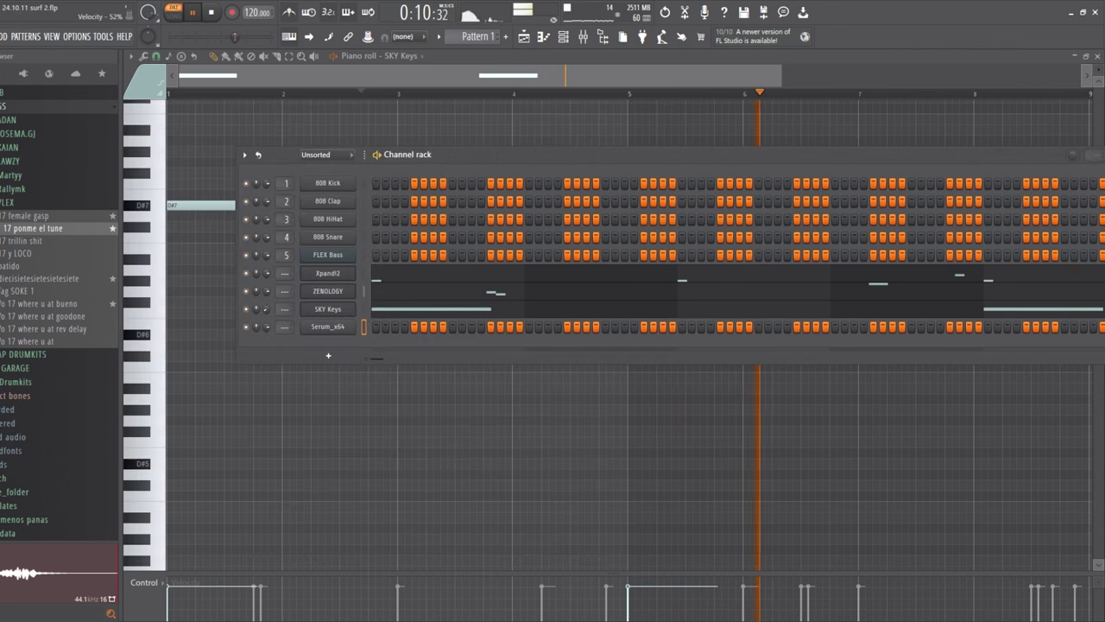
key(space)
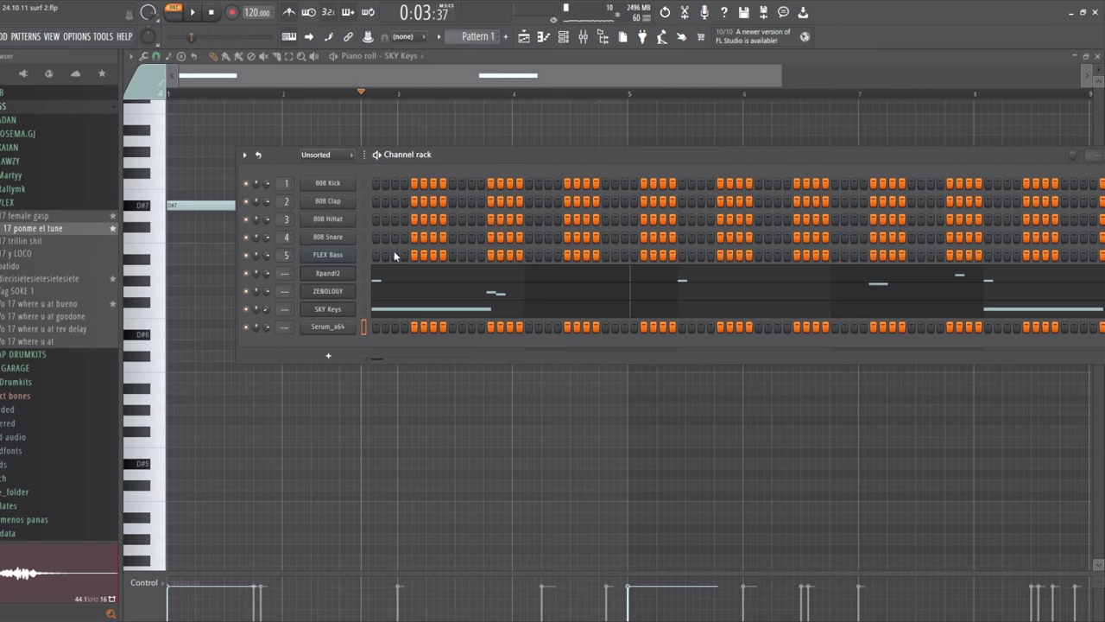
Open the Serum channel's piano roll and place a D#5 note at the start of bar 1, shortened to a brief hit
key(F7)
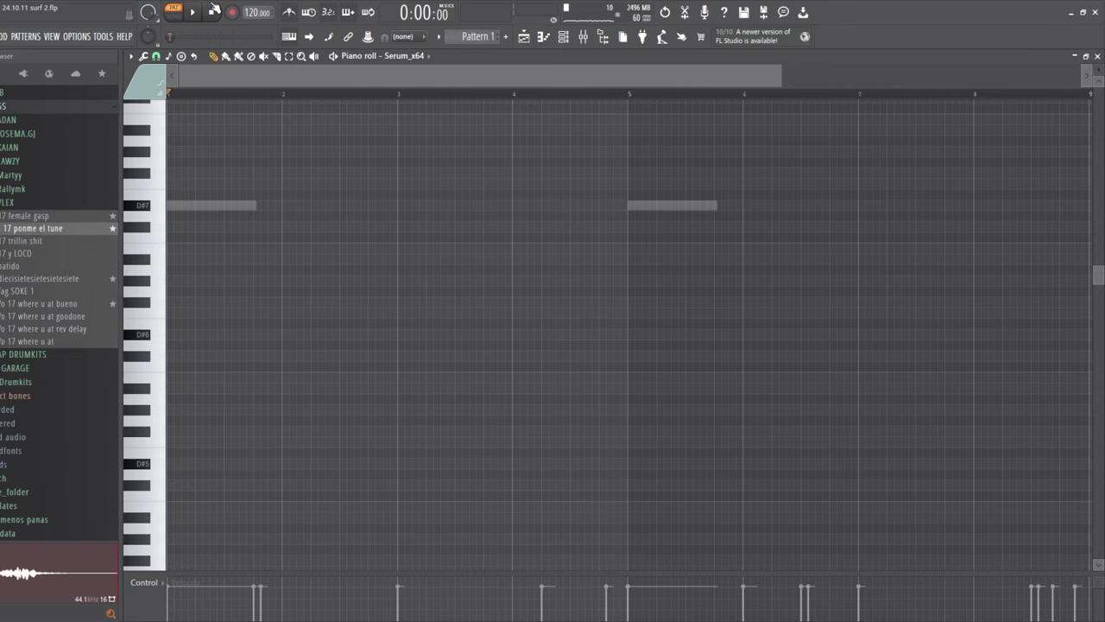
key(space)
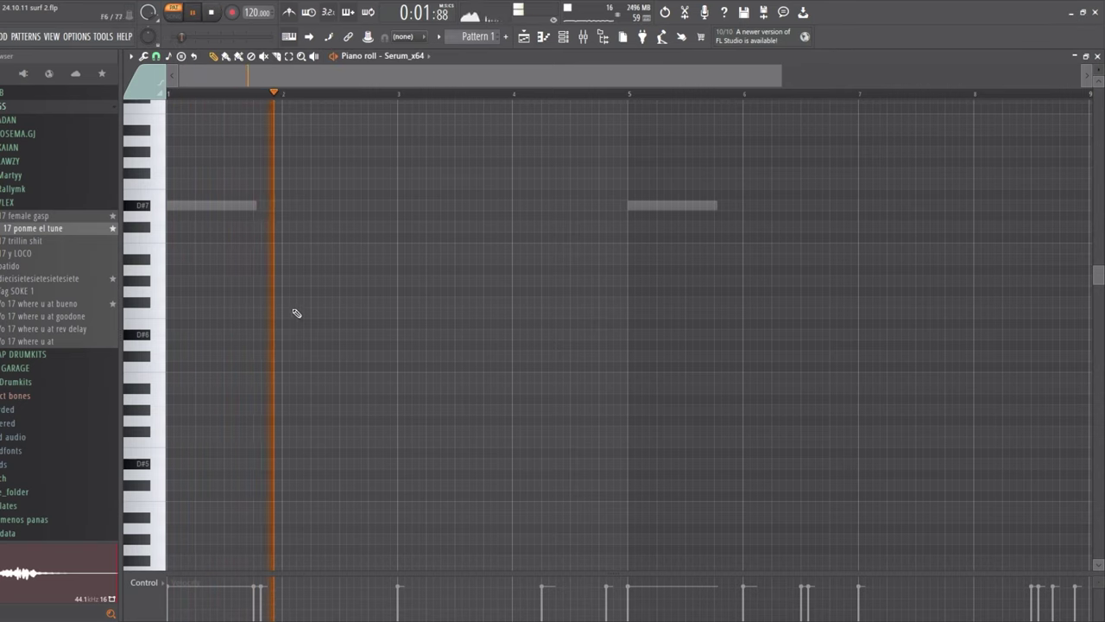
drag(181, 341, 111, 394)
key(space)
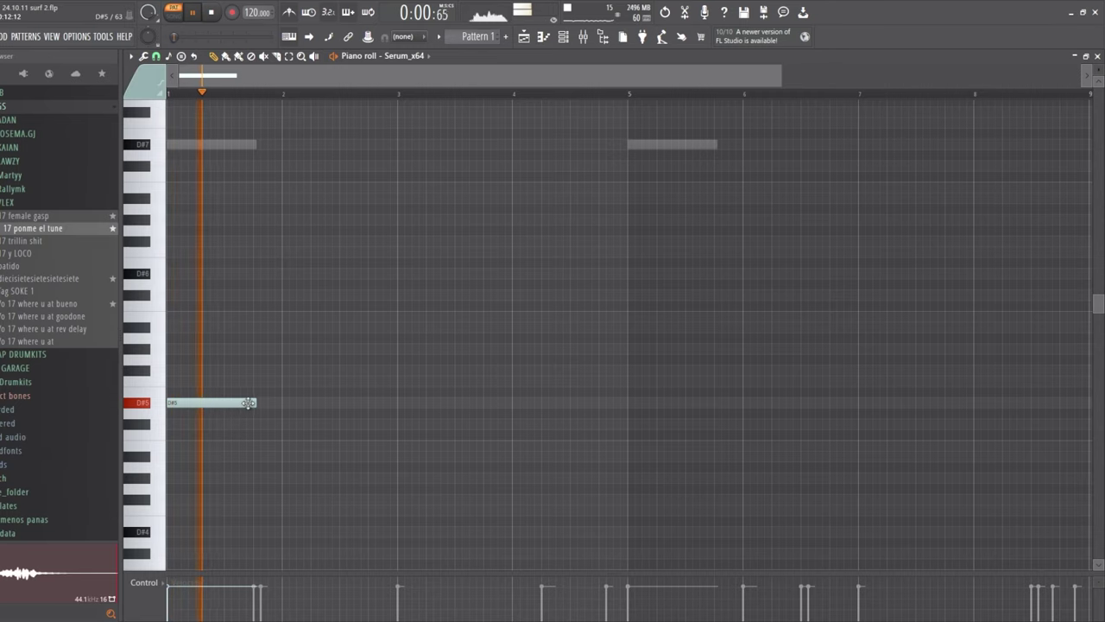
drag(255, 402, 172, 403)
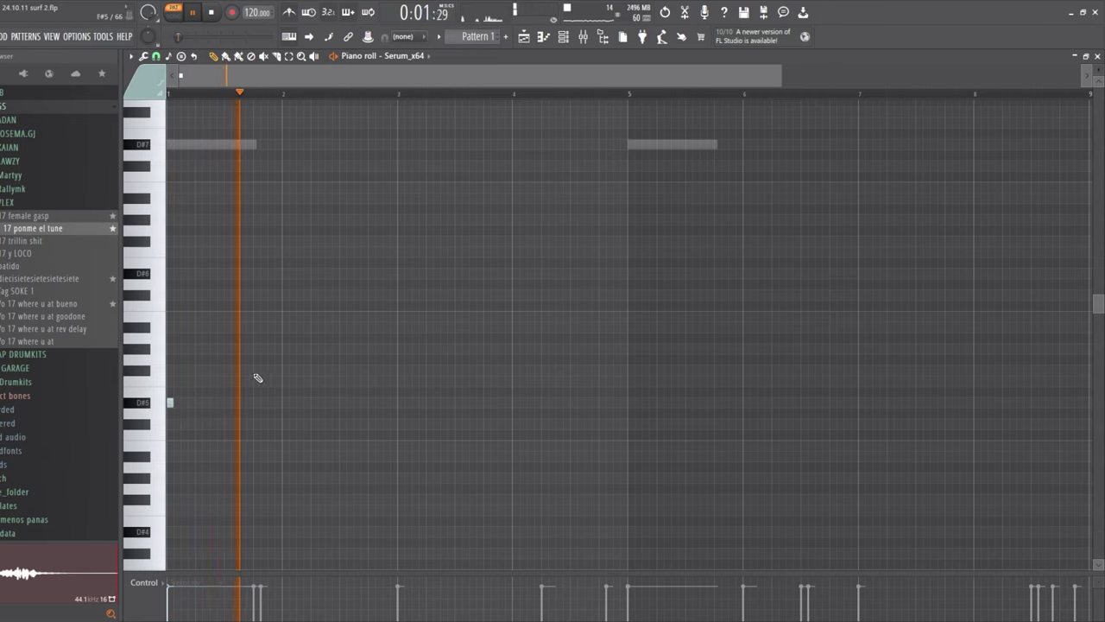
key(space)
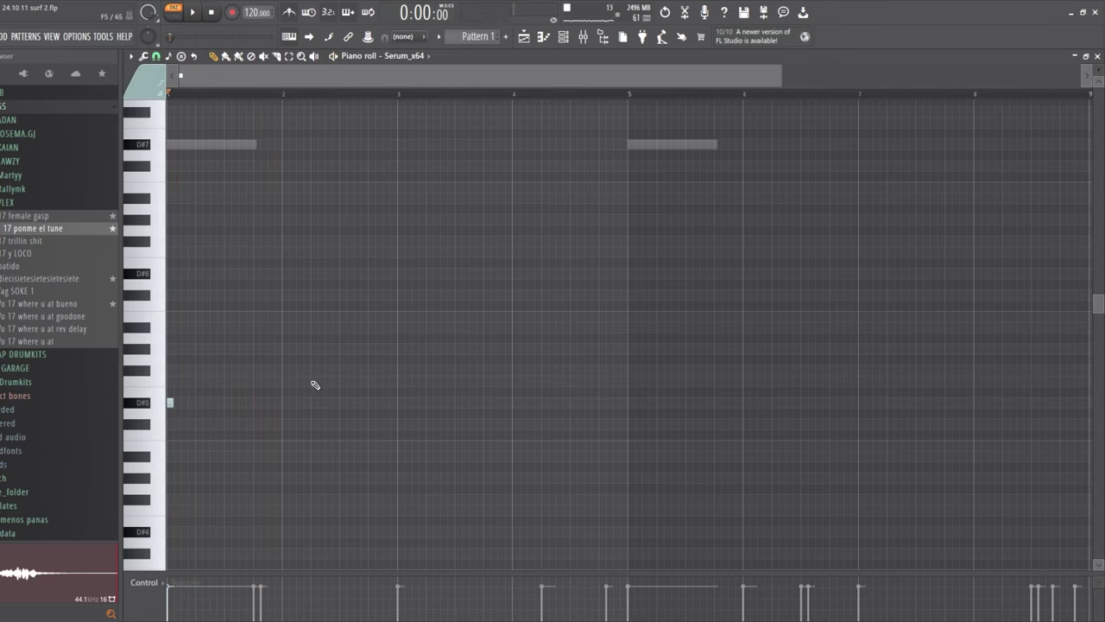
Place short F5, F#5 and B5 notes across bar 2 and a short D#5 at the start of bar 3 for Serum
key(space)
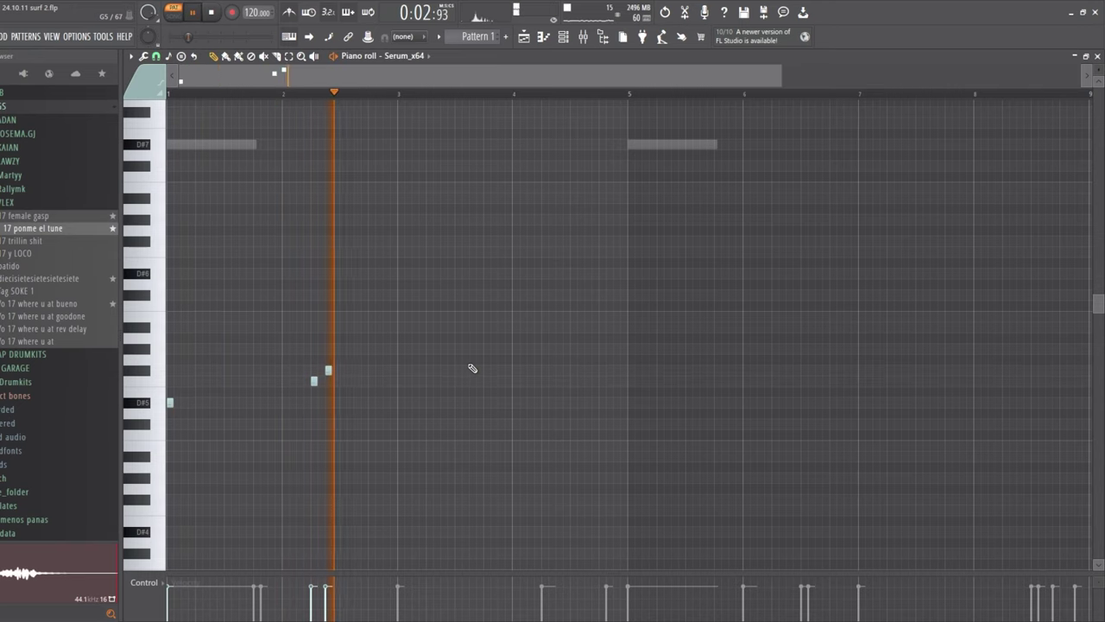
key(space)
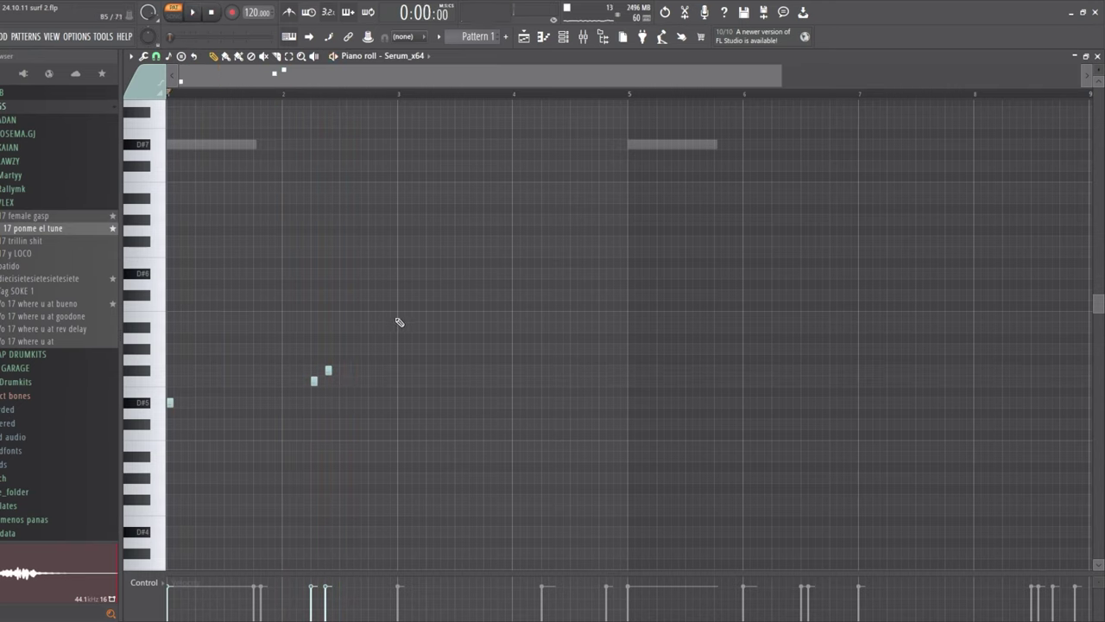
key(space)
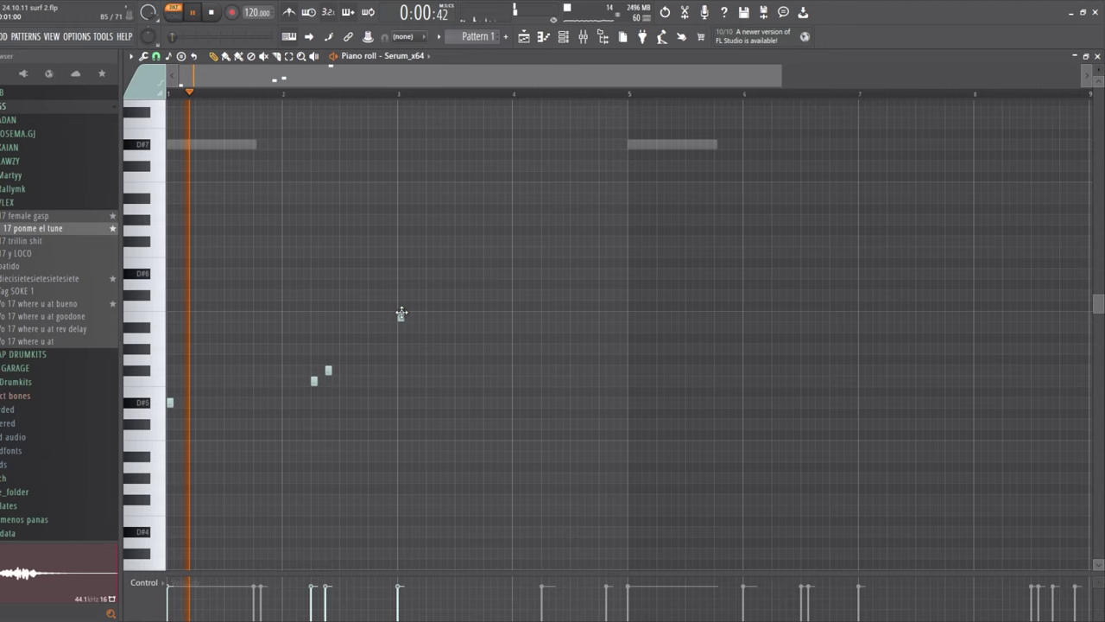
drag(401, 317, 386, 316)
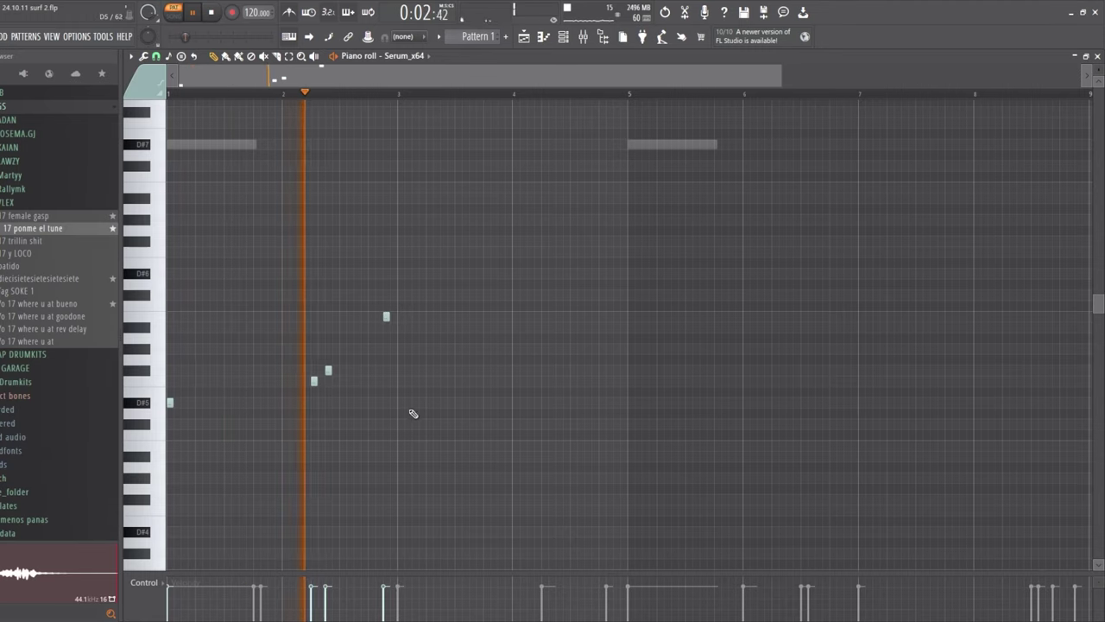
click(402, 403)
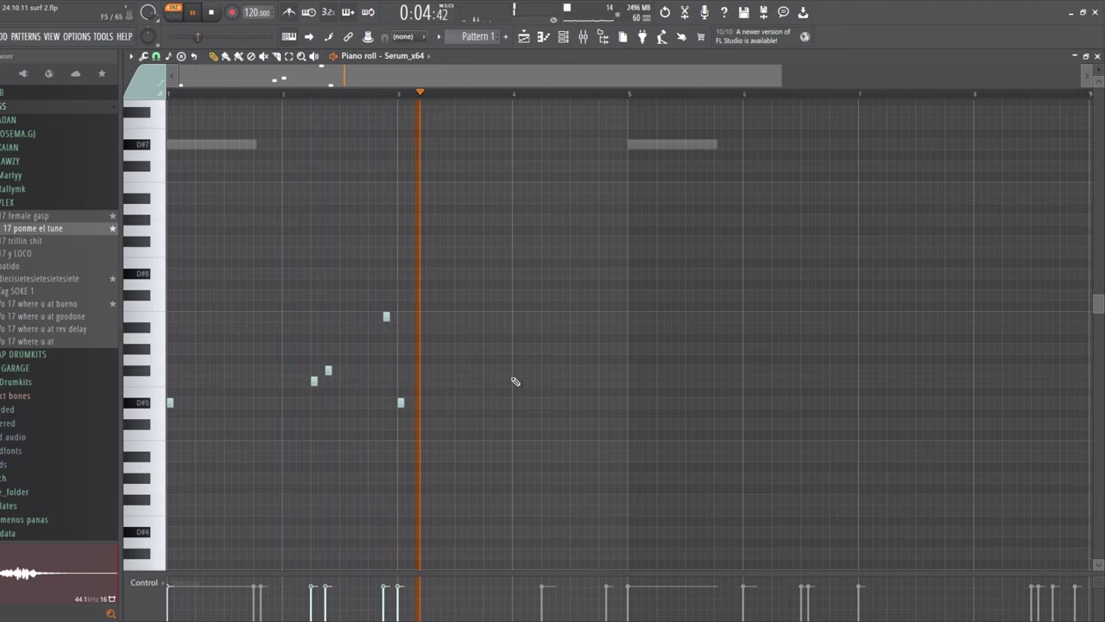
Place short B5 and A#5 notes around the middle of bar 4 and a short F#5 near its end
click(573, 327)
click(586, 350)
key(space)
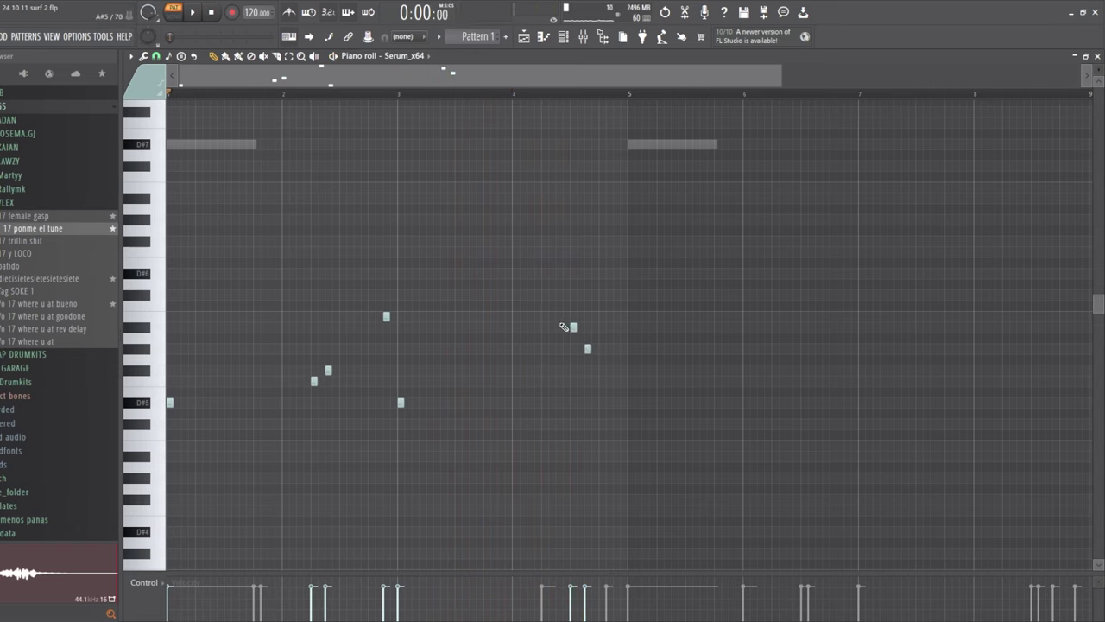
key(space)
drag(587, 349, 614, 376)
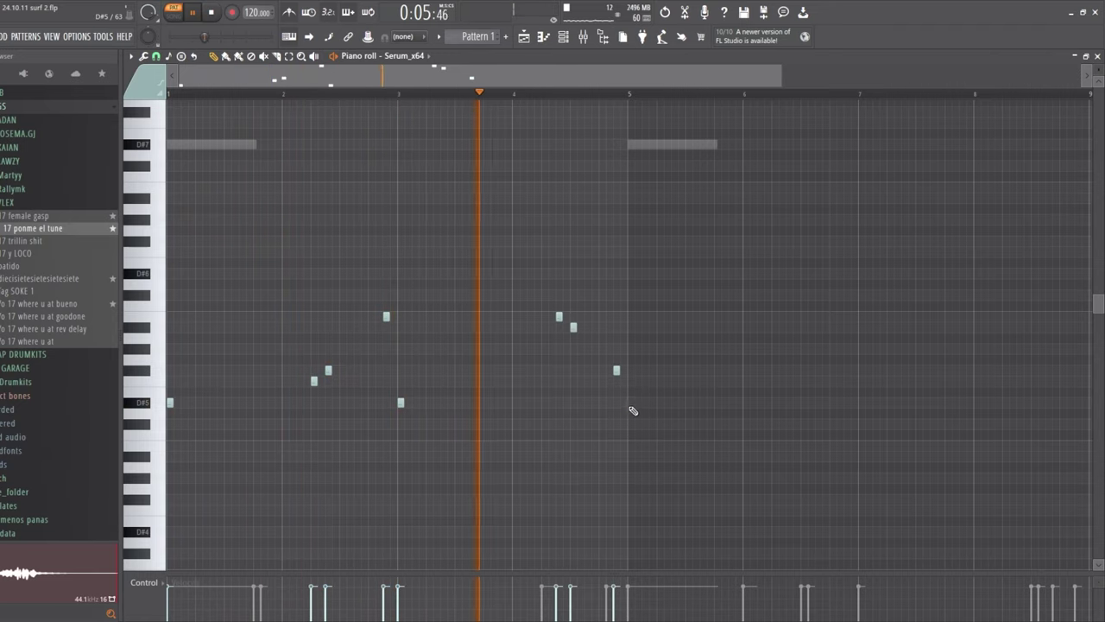
Duplicate the four-bar Serum phrase into bars 5 to 8
drag(723, 471, 285, 291)
key(ctrl+b)
drag(471, 400, 630, 396)
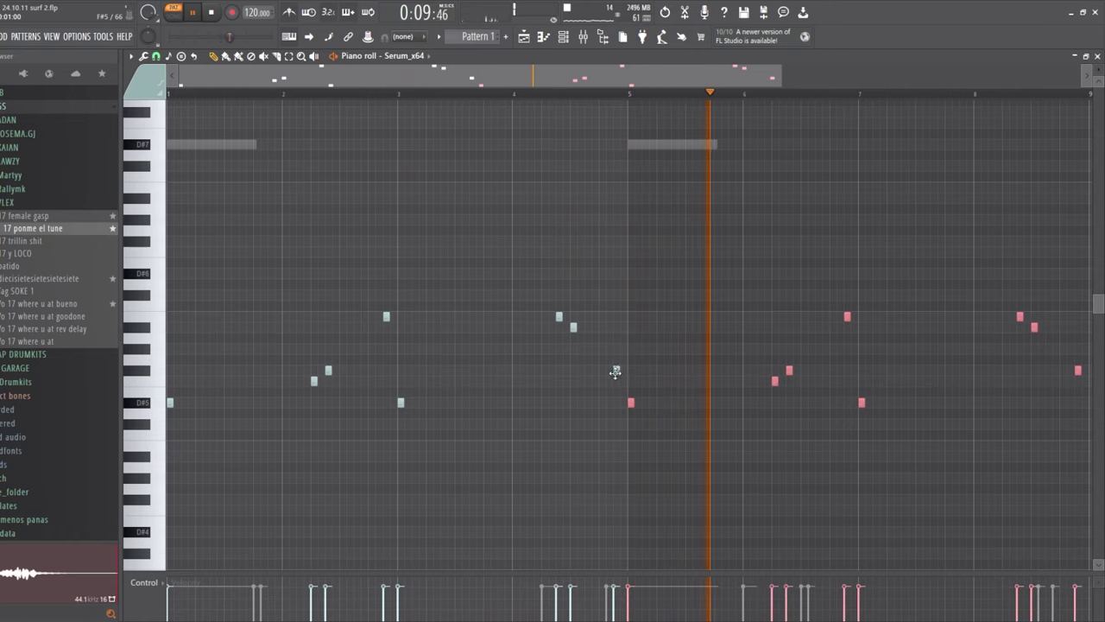
Raise the last note of bar 4 to G#5 and that of bar 8 to A#5, adding a short B5 right after it
click(617, 346)
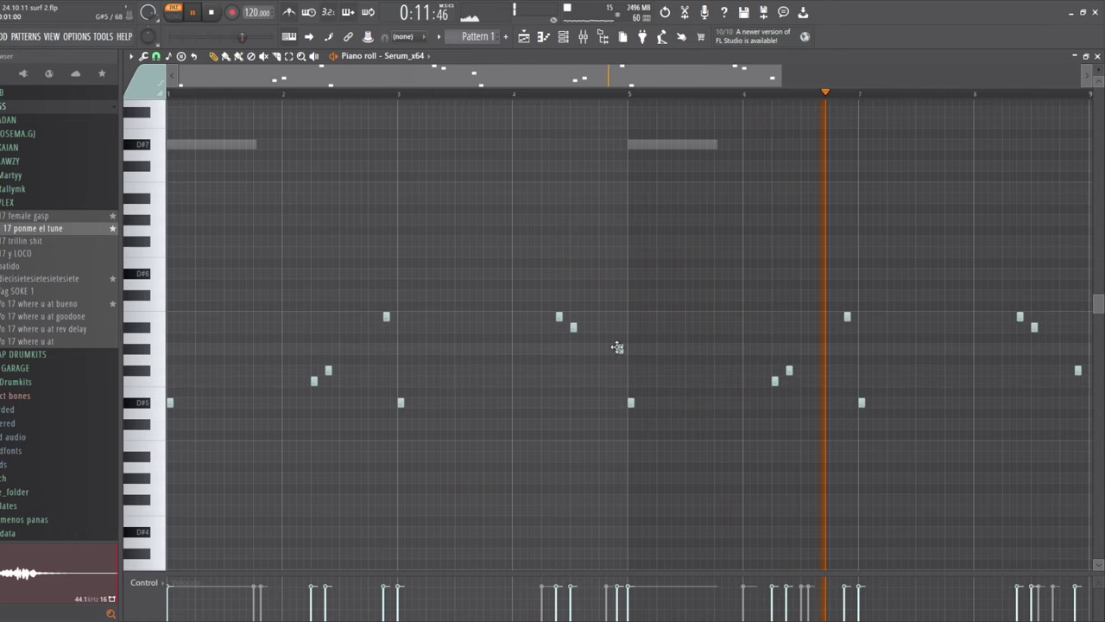
drag(734, 75, 906, 74)
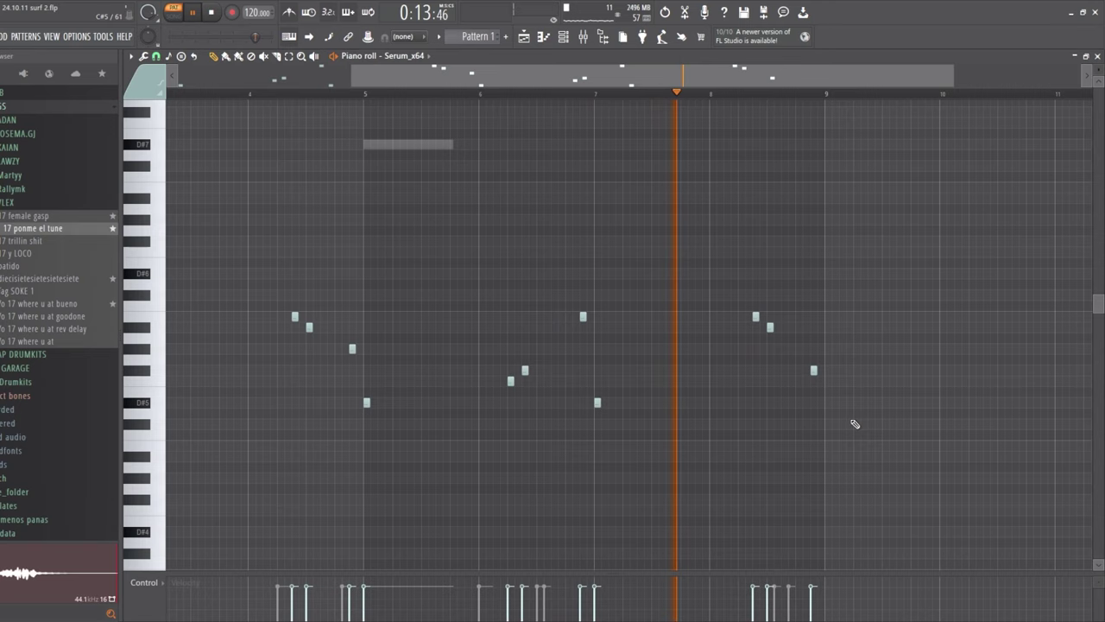
drag(813, 372, 819, 318)
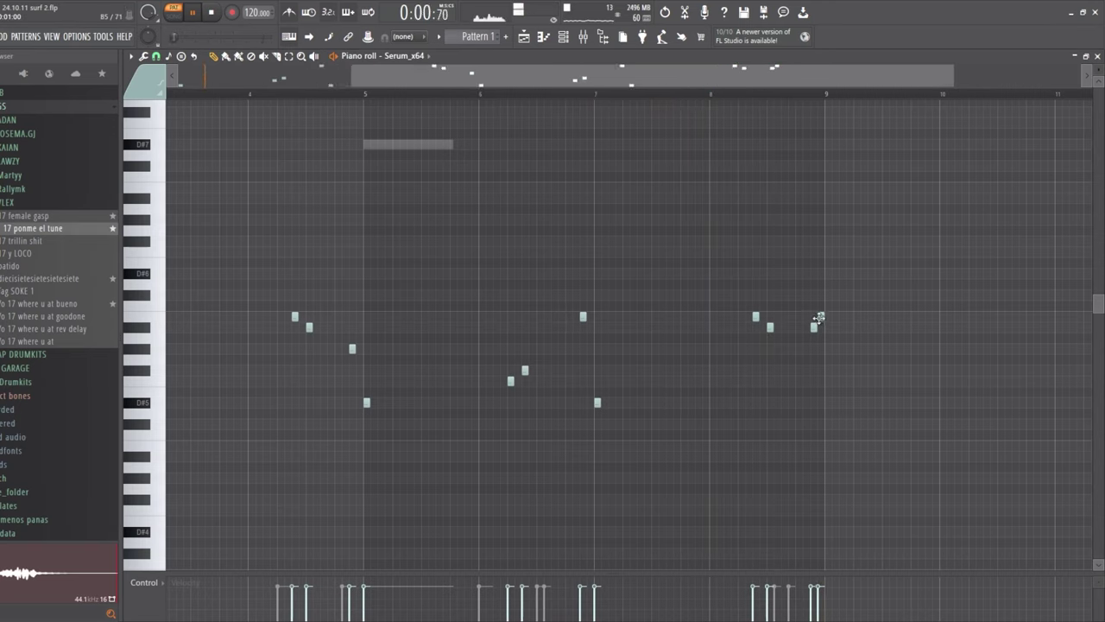
click(730, 94)
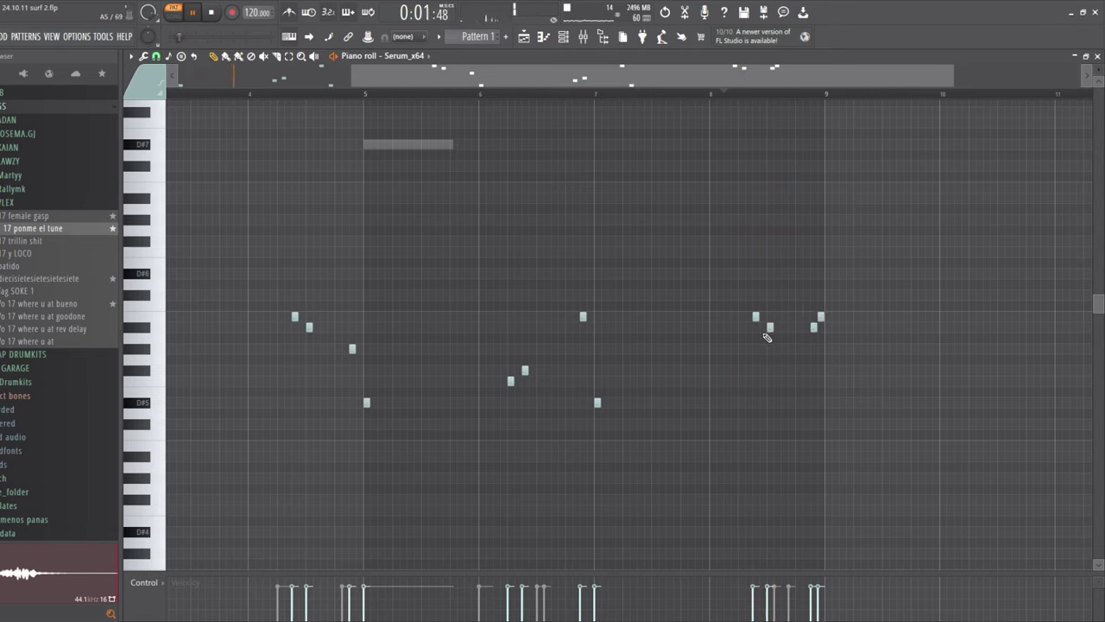
Raise the last two Serum notes at the end of bar 8 by one octave
drag(847, 356, 789, 297)
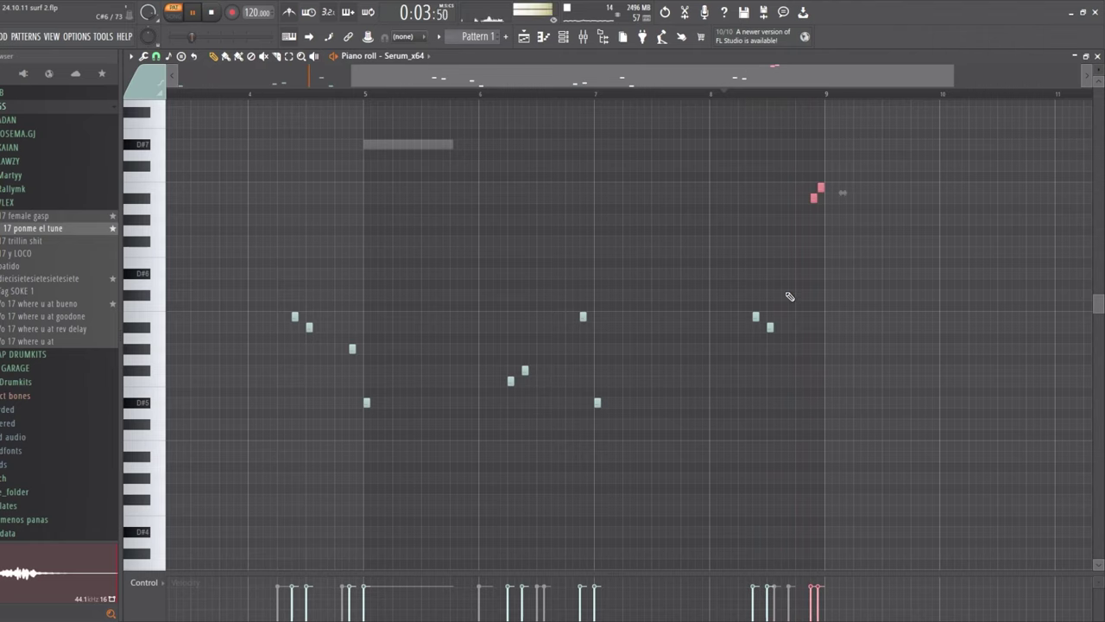
Set Serum's delay effect to ping-pong mode and close the synth
click(562, 36)
click(333, 327)
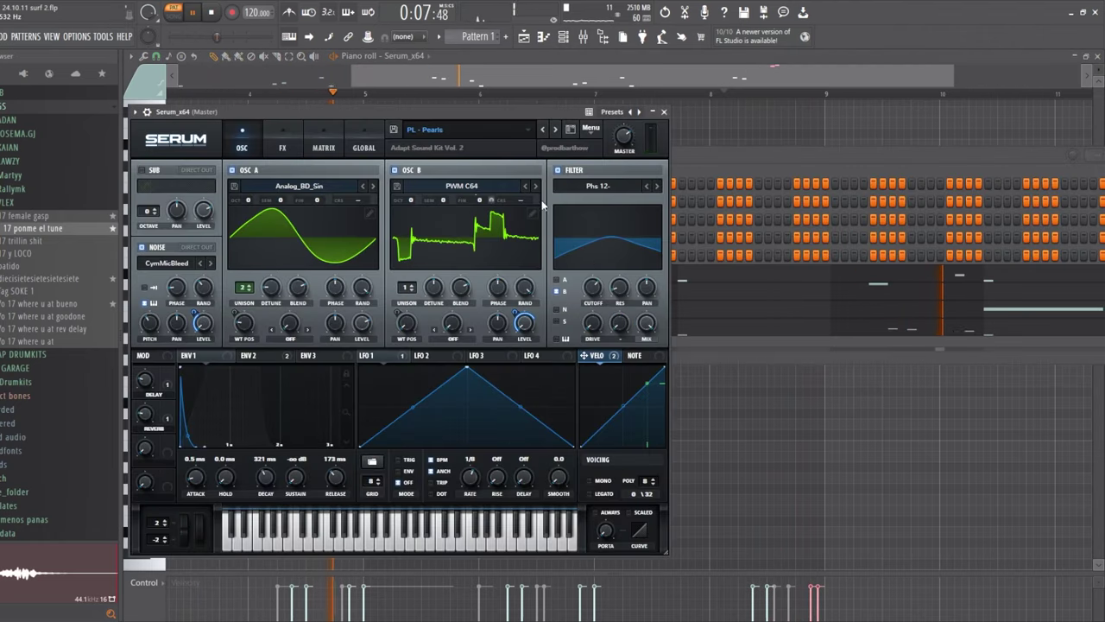
click(283, 145)
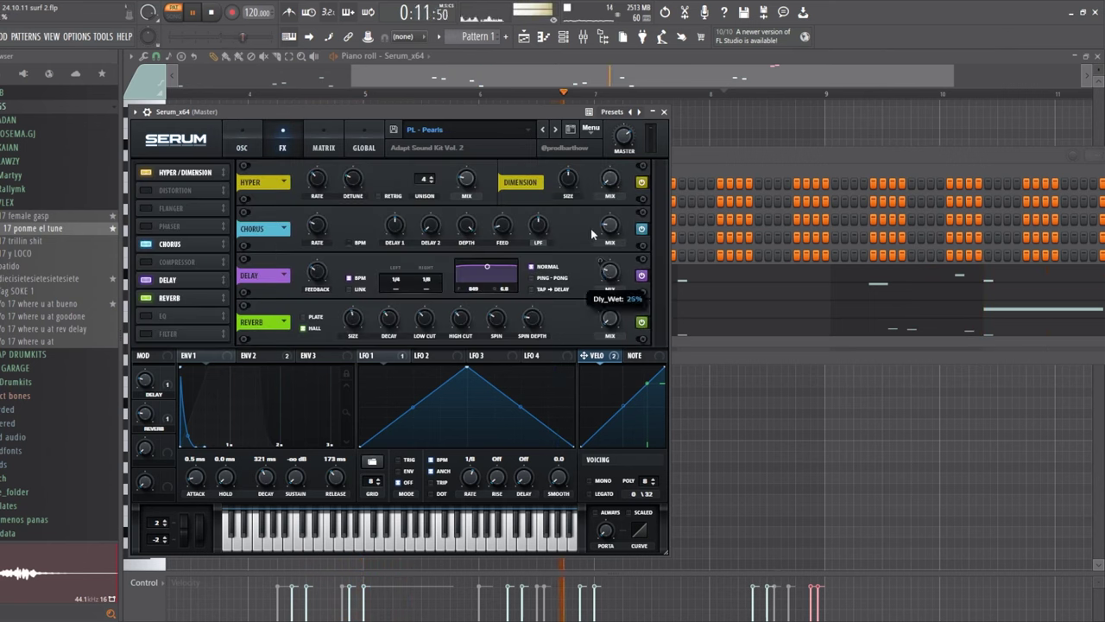
click(536, 278)
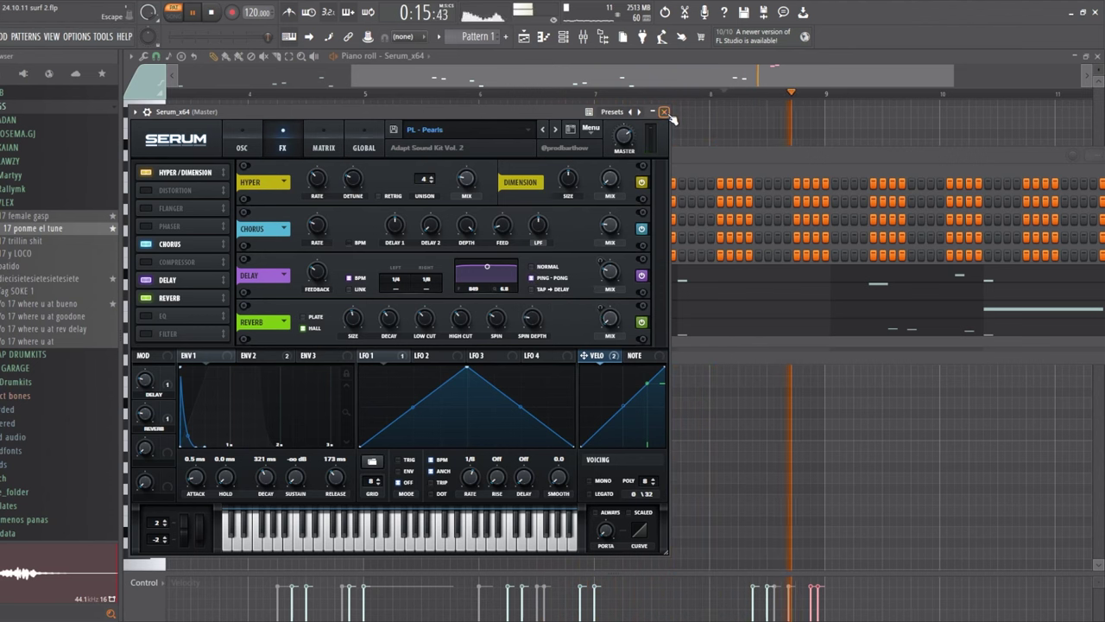
click(664, 113)
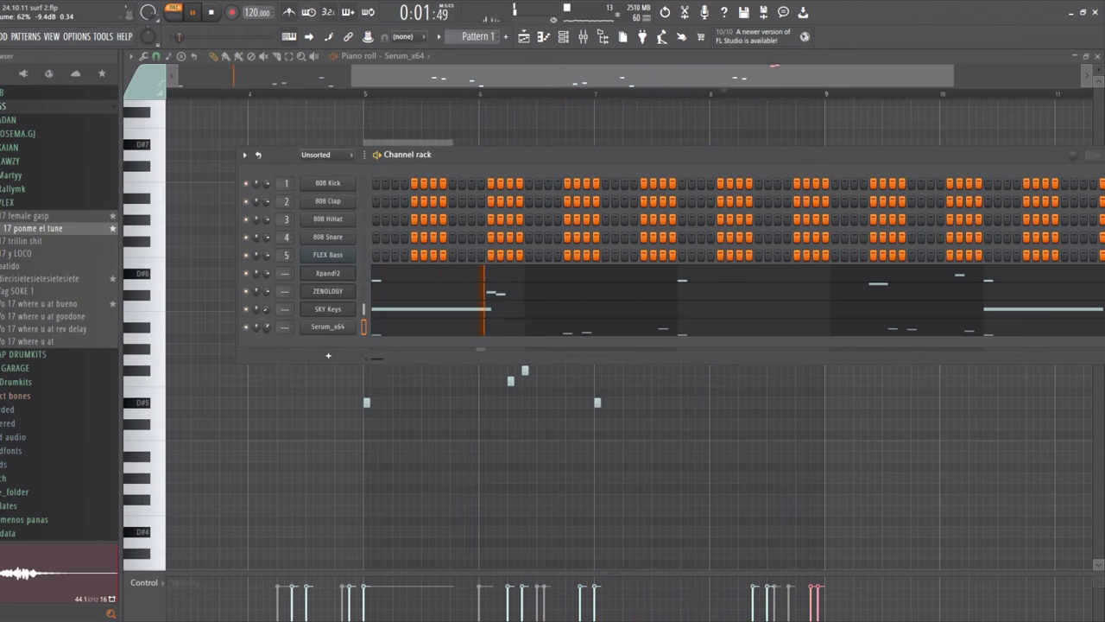
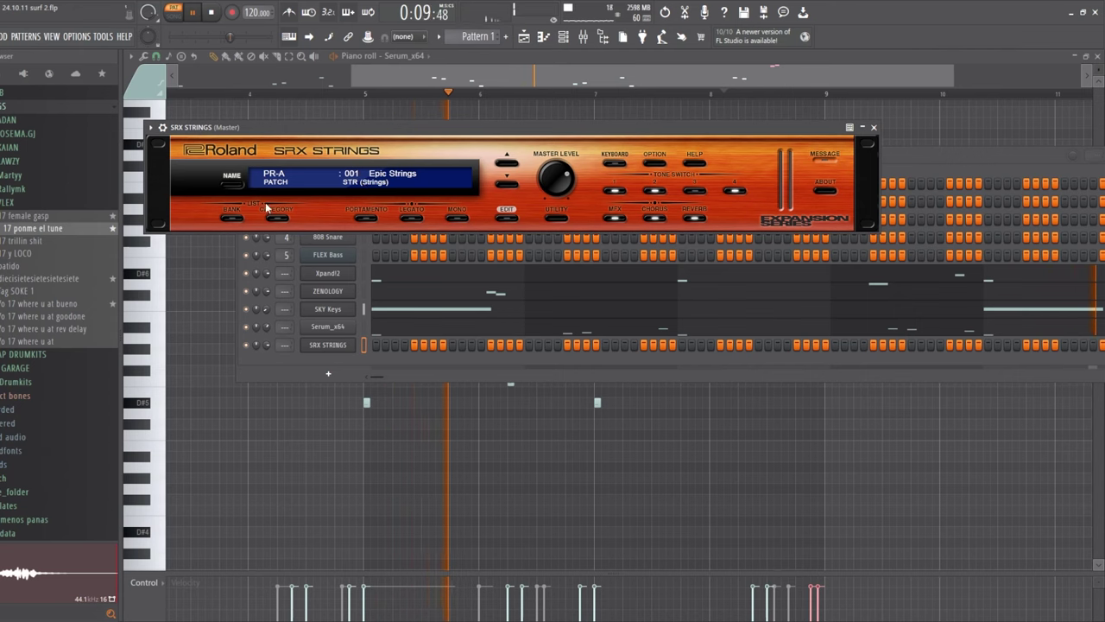
Show the SRX STRINGS part in the piano roll and place a short D#5, F#5 and A#5 chord at the start of bar 1
drag(393, 127, 396, 134)
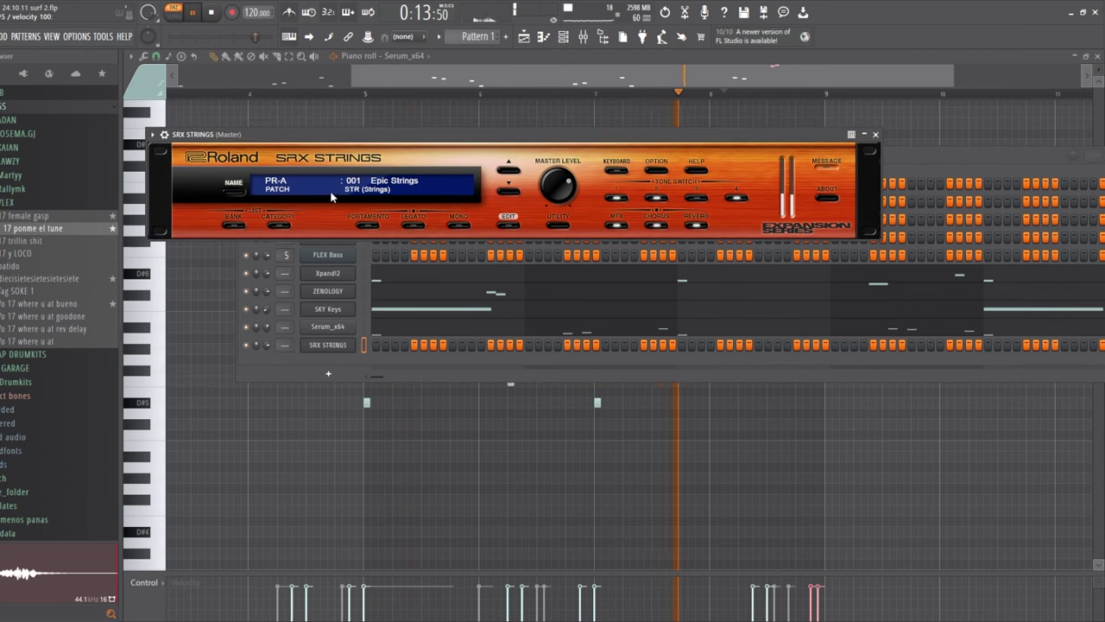
click(329, 344)
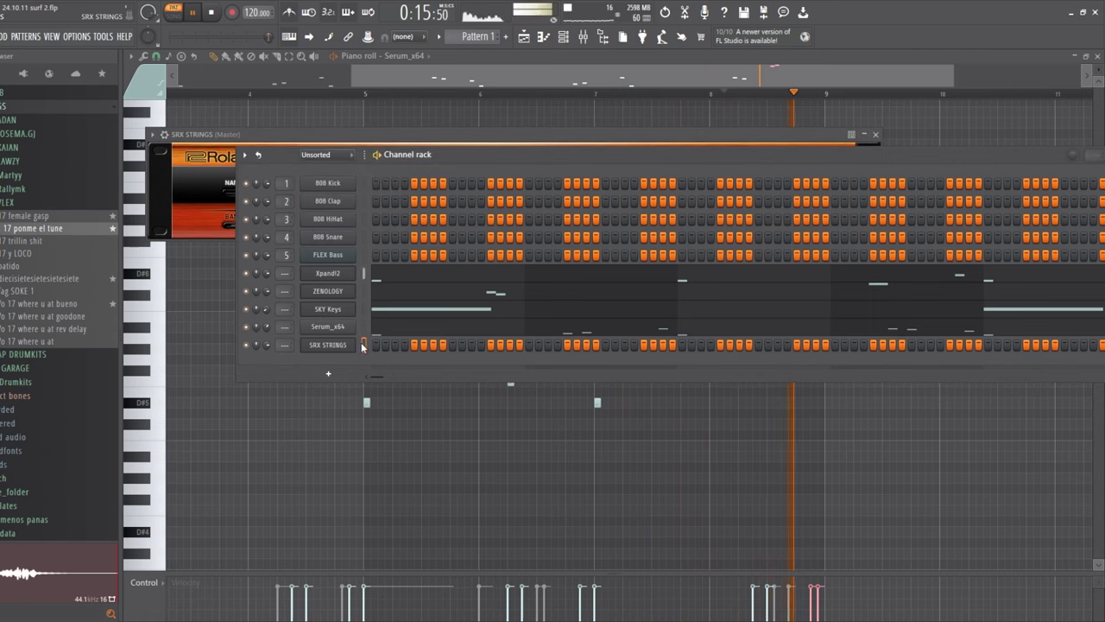
key(F6)
scroll(178, 403, left, 2)
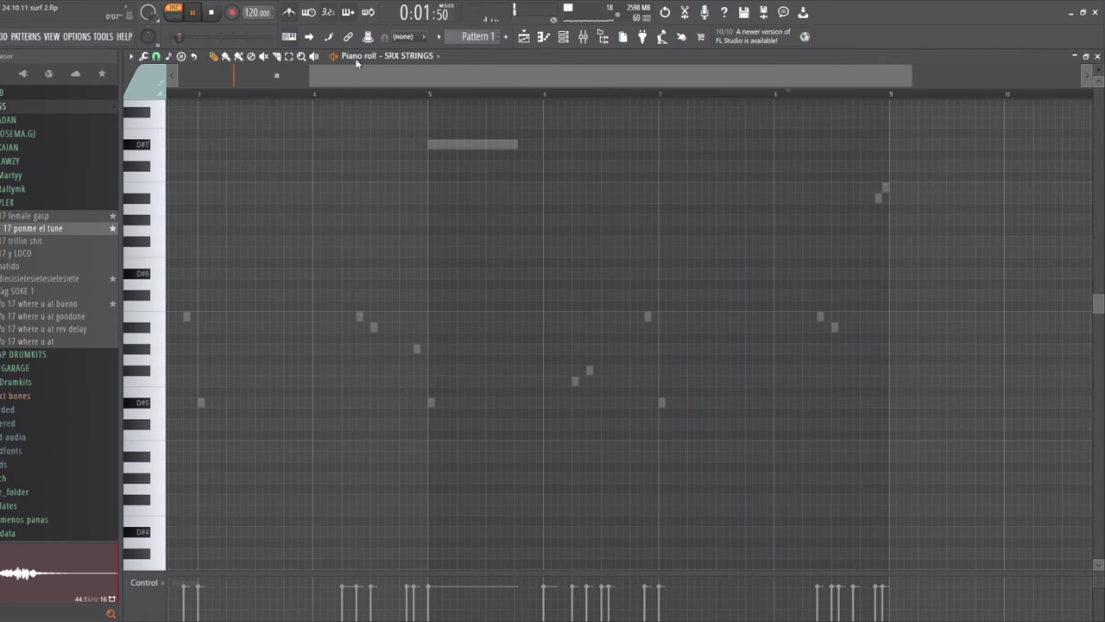
scroll(355, 87, down, 4)
key(space)
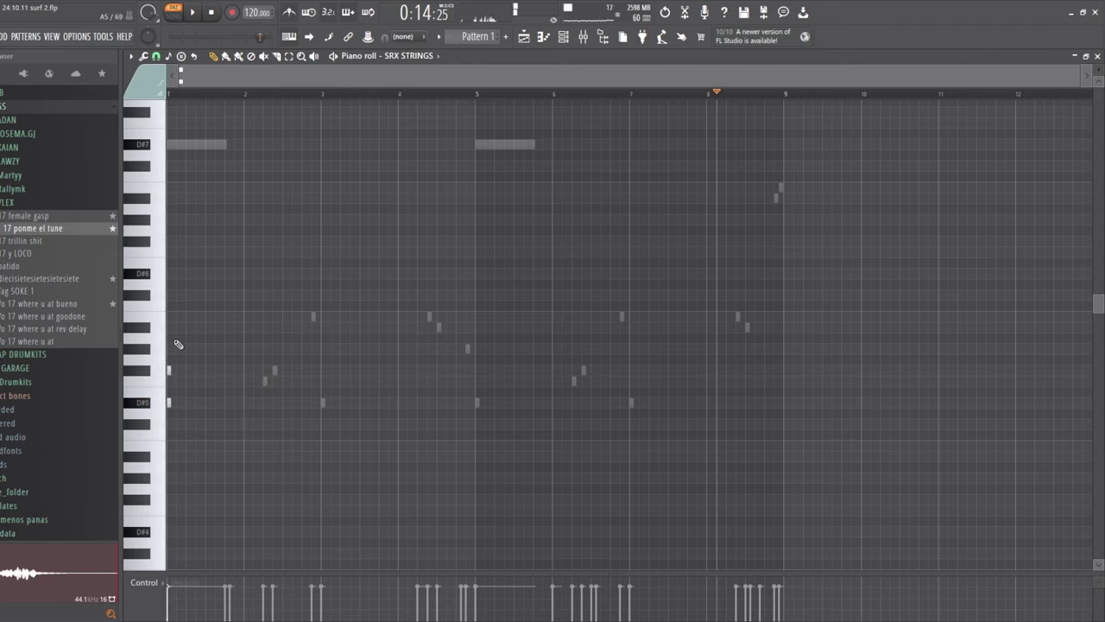
key(space)
key(space)
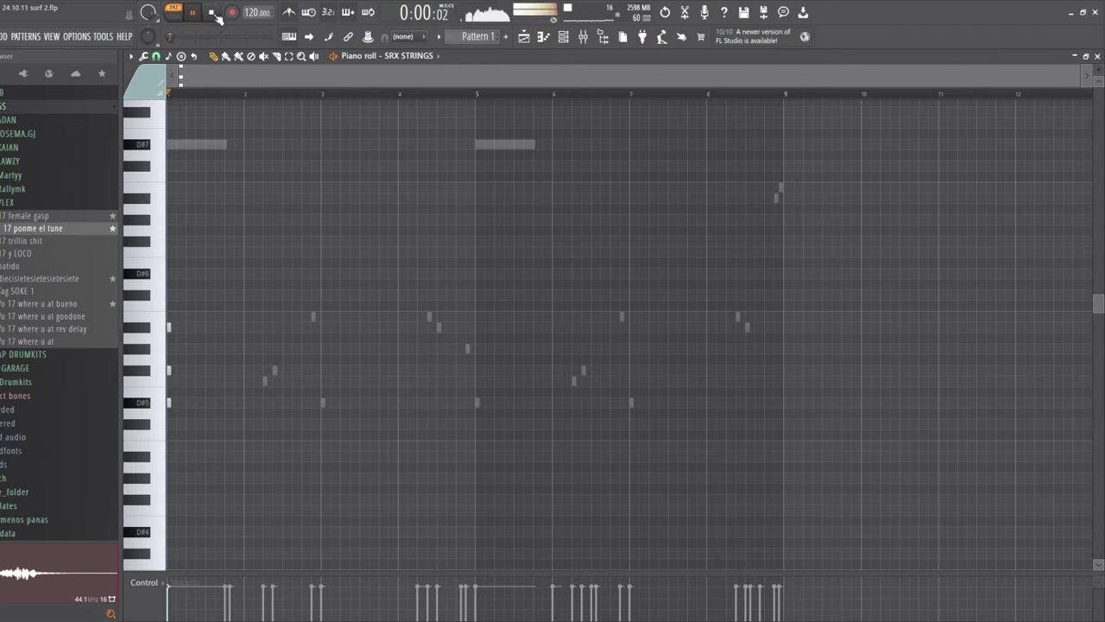
Place a short D#5, F#5 and B5 chord at the start of bar 3
key(space)
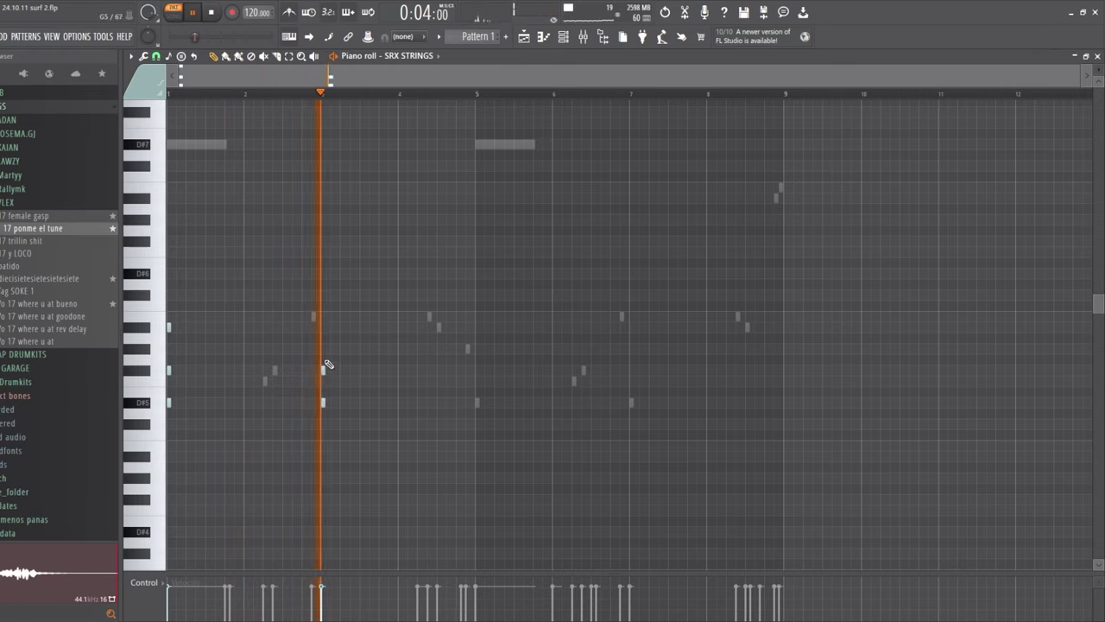
click(323, 316)
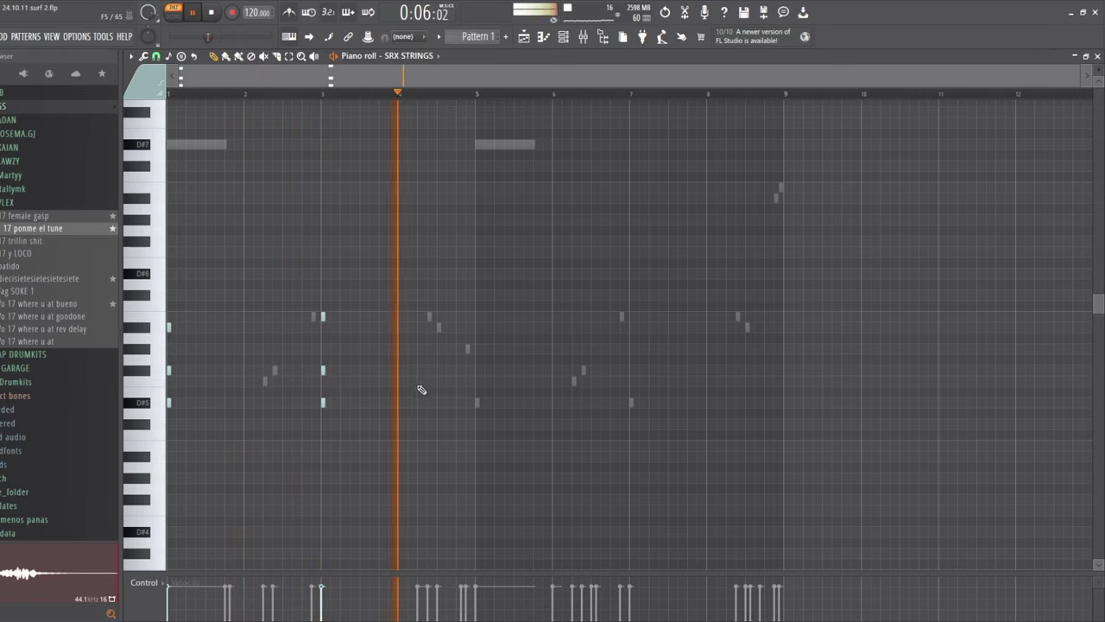
Try a short D#5, F5 and A#5 chord near the end of bar 4, testing its F5 an octave higher
click(458, 402)
key(space)
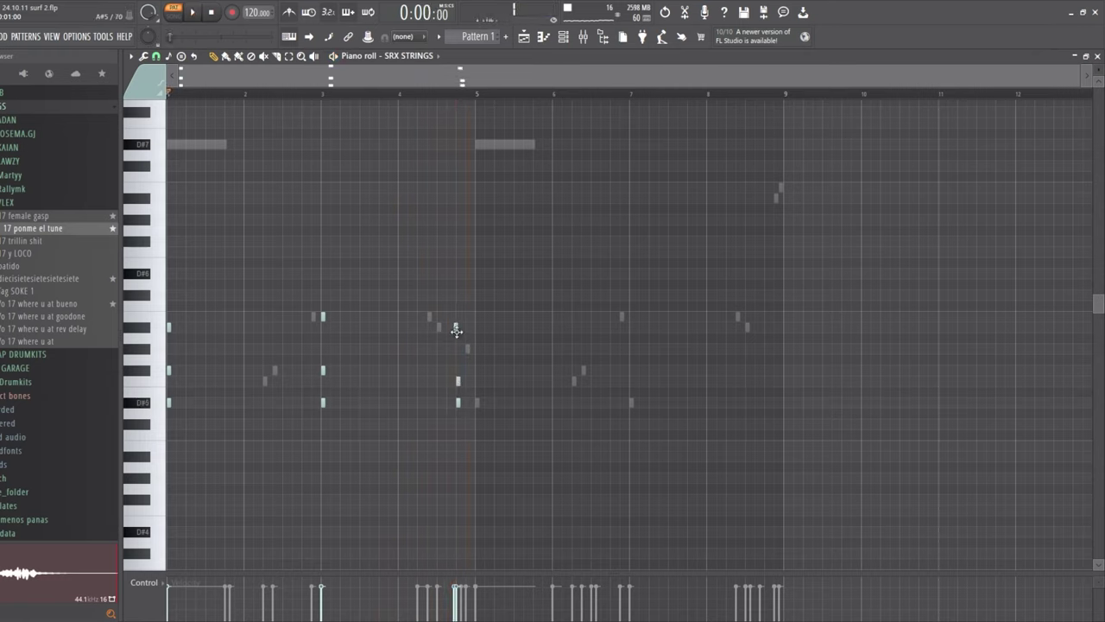
key(ctrl+Up)
key(space)
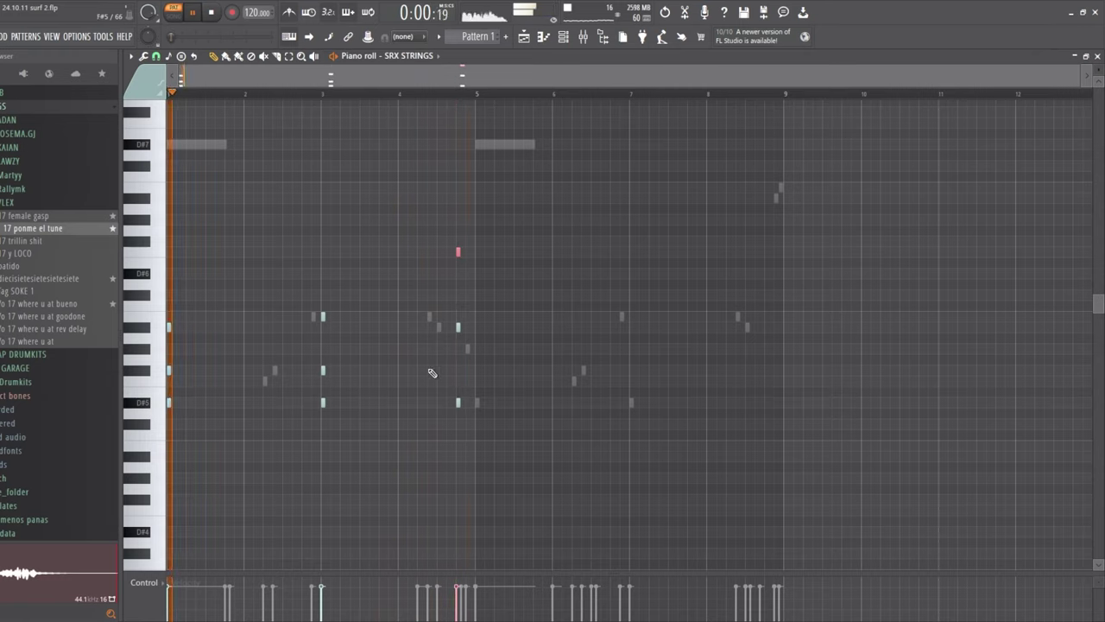
click(458, 93)
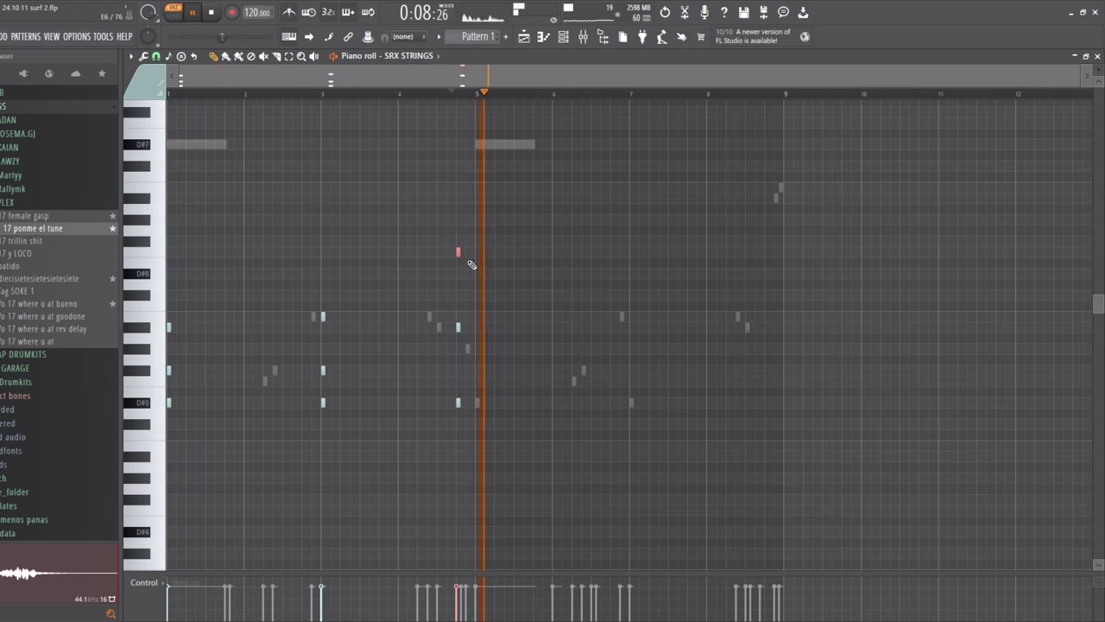
key(space)
key(space)
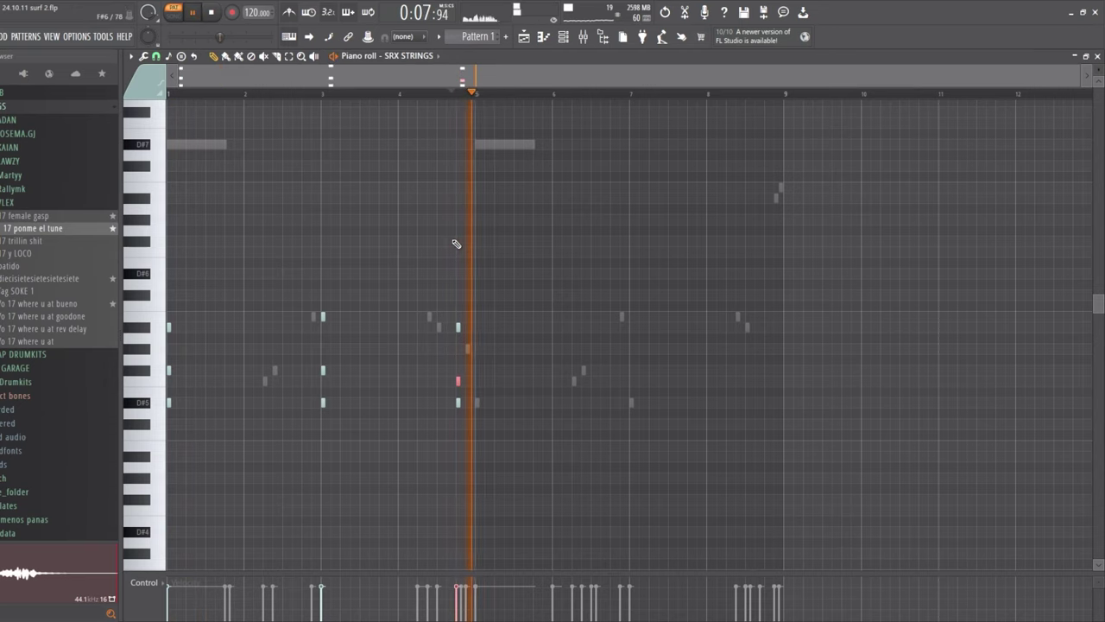
Try a short C#5, F#5 and A#5 chord in the middle of bar 4 instead of the one near its end
key(space)
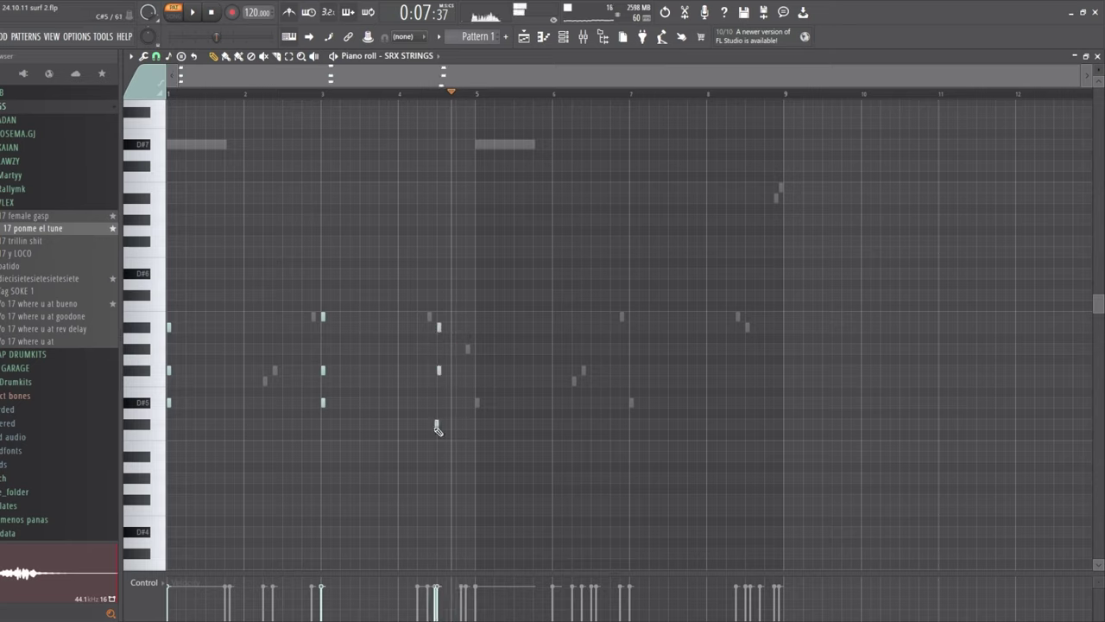
key(space)
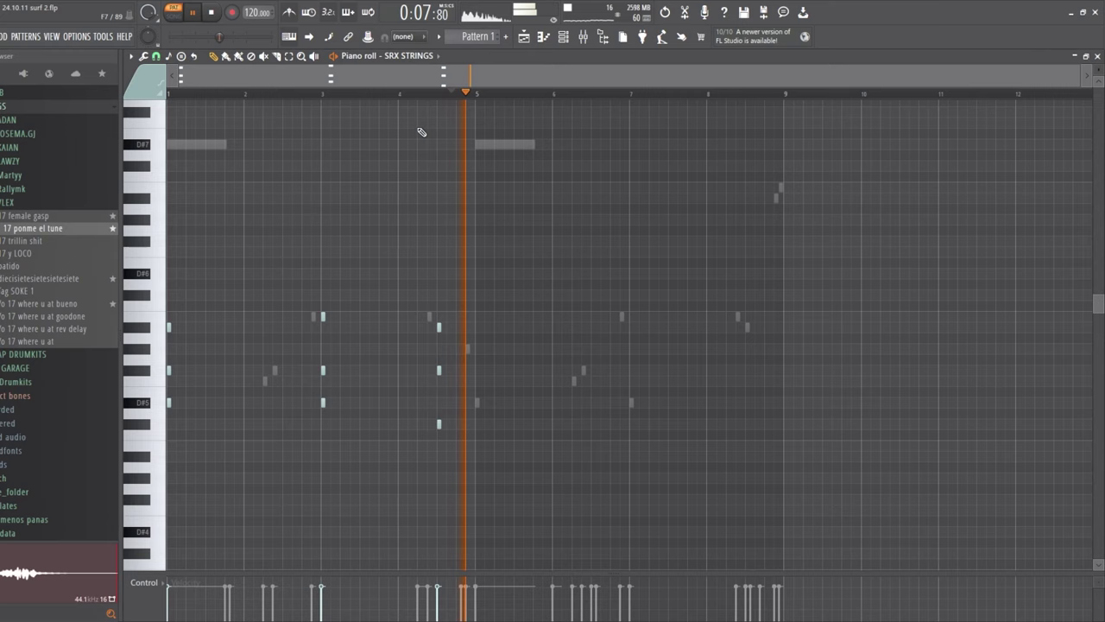
click(424, 89)
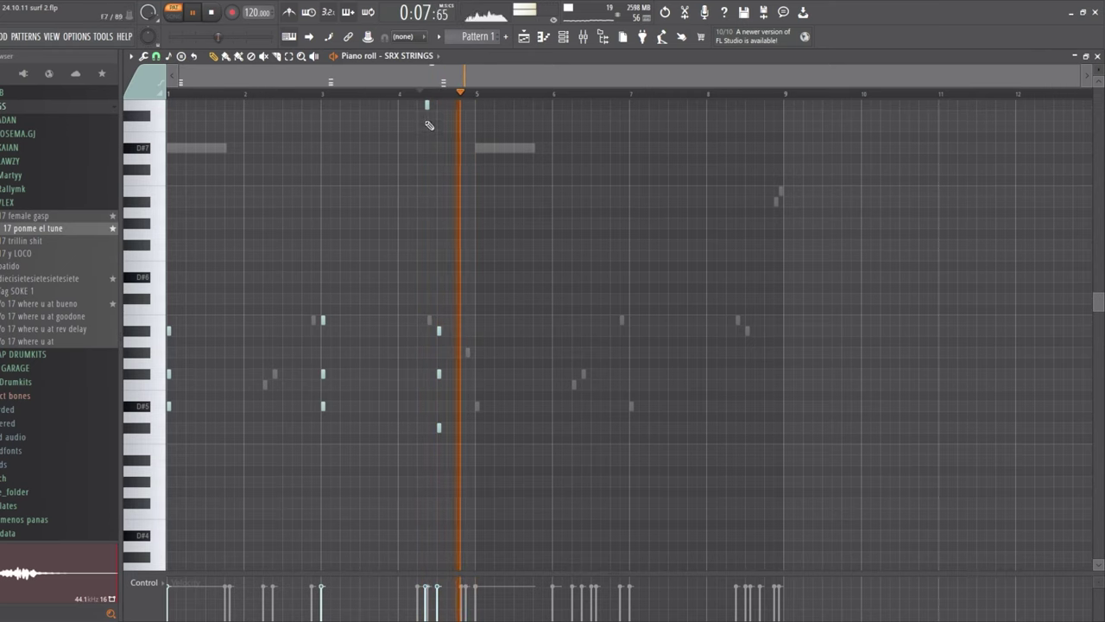
scroll(446, 259, up, 1)
key(space)
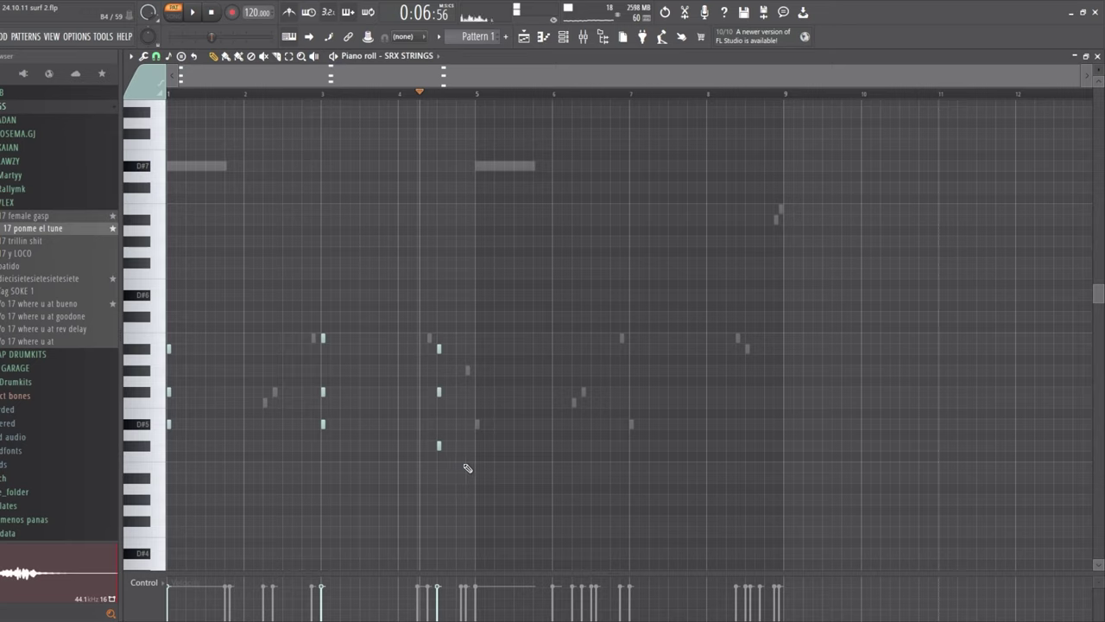
Replace the chord in the middle of bar 4 with short F5, G#5 and B5 notes and audition it
drag(467, 468, 421, 332)
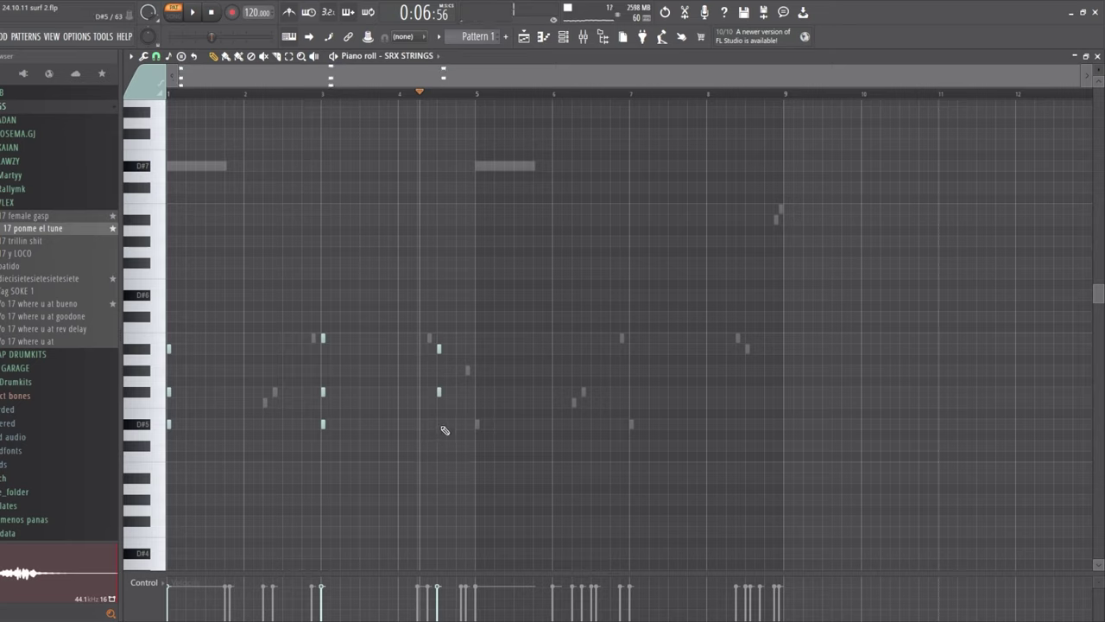
key(space)
key(space)
right_click(439, 391)
right_click(439, 348)
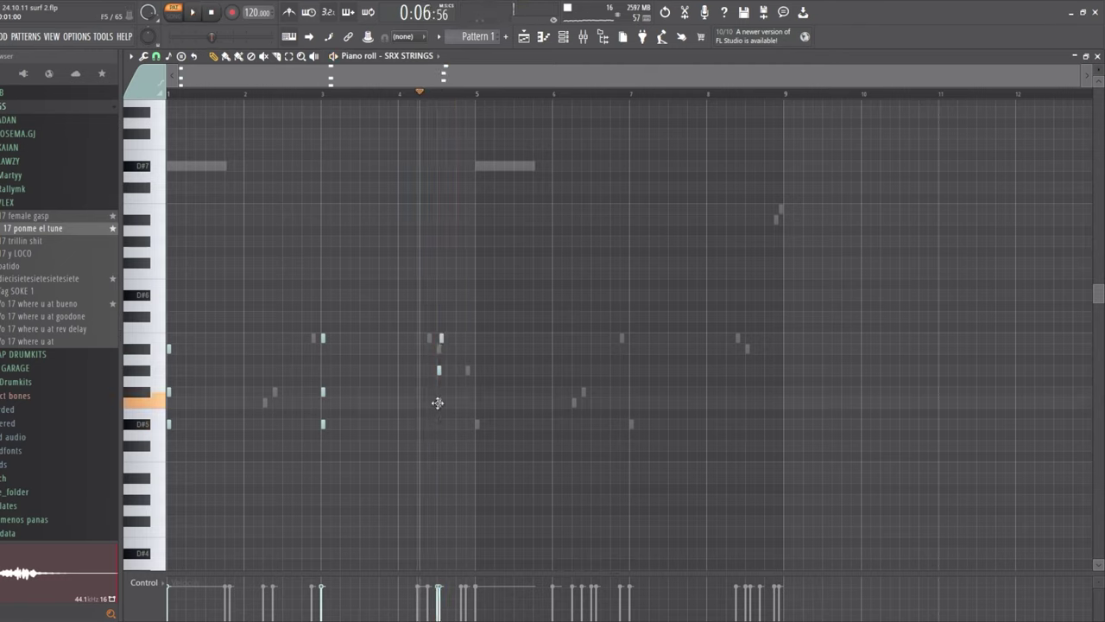
key(space)
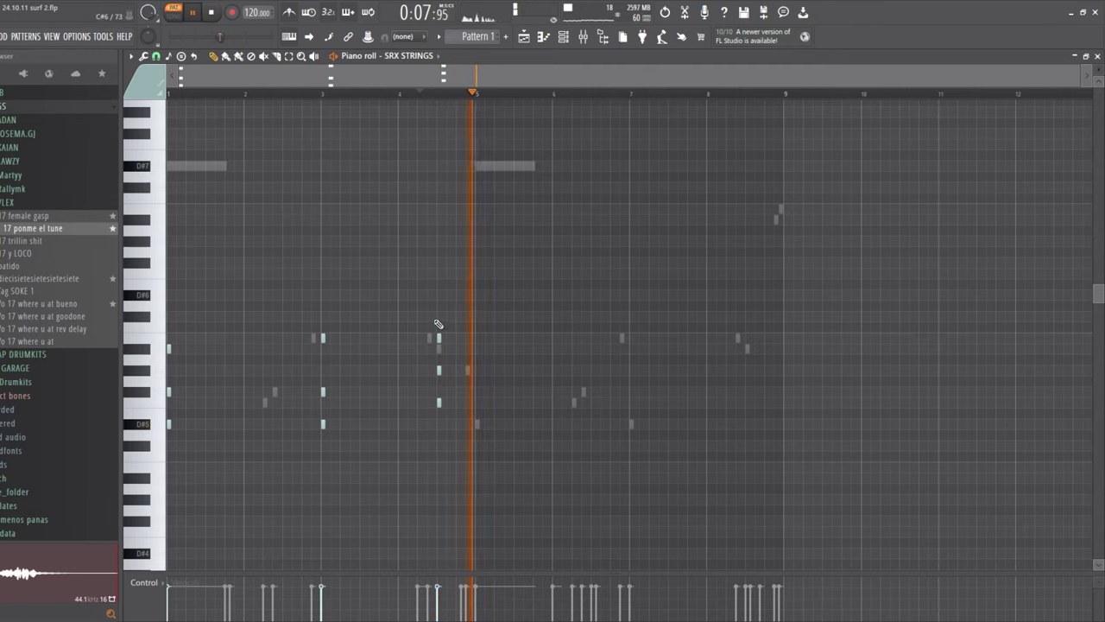
key(space)
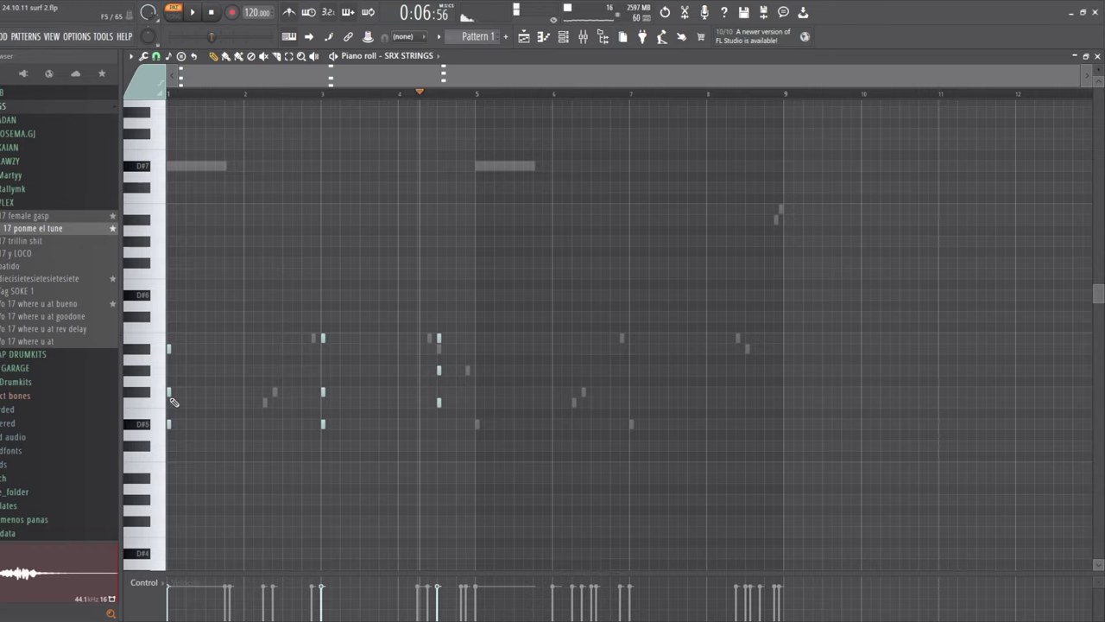
Lower the middle note of the bar 1 chord to F5 and audition it from the start
click(173, 91)
key(space)
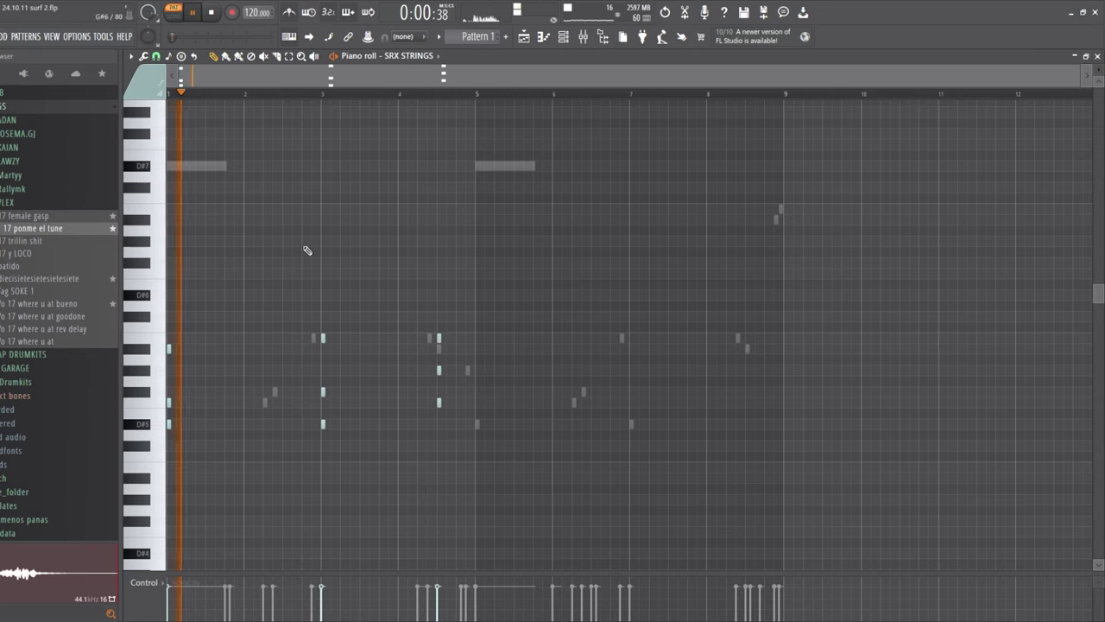
key(space)
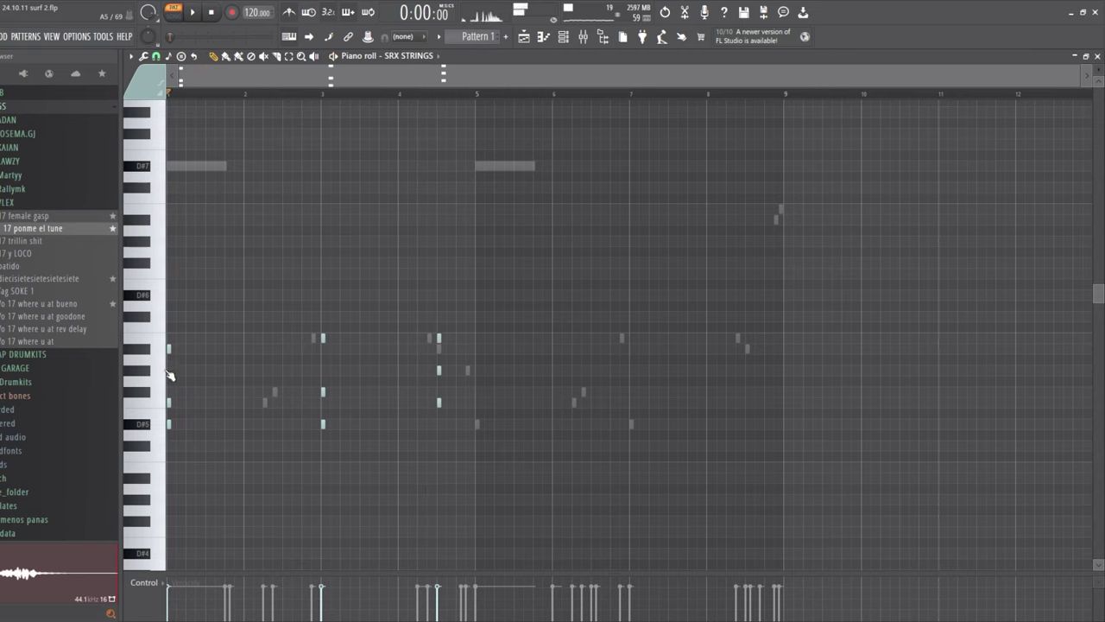
Try G#5 as the top note of the bar 1 chord, and put it back to A#5
key(space)
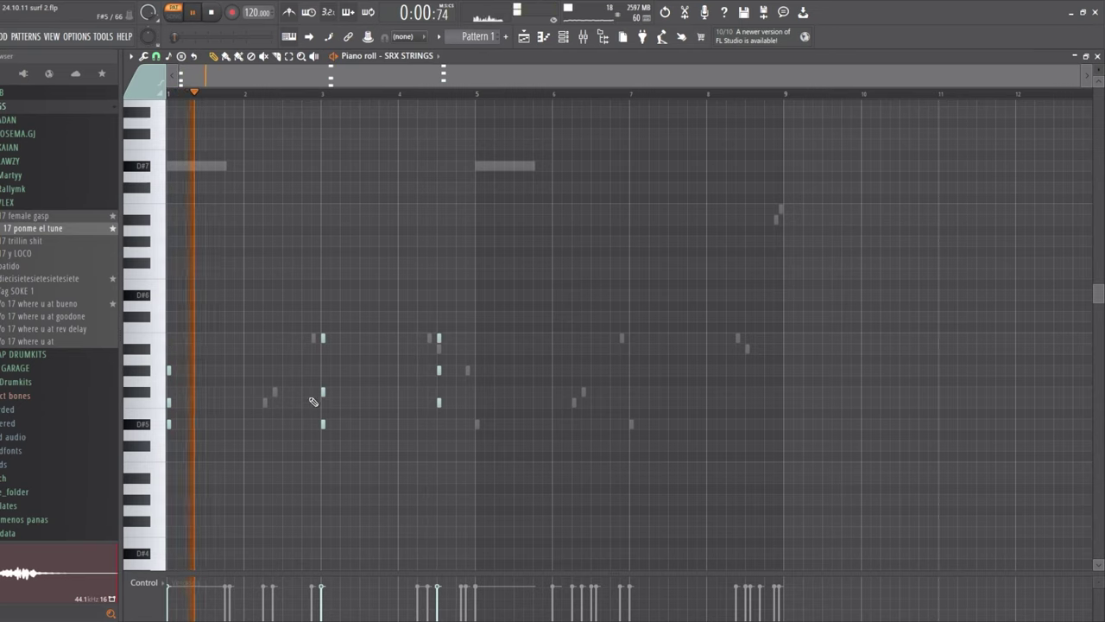
key(space)
key(space)
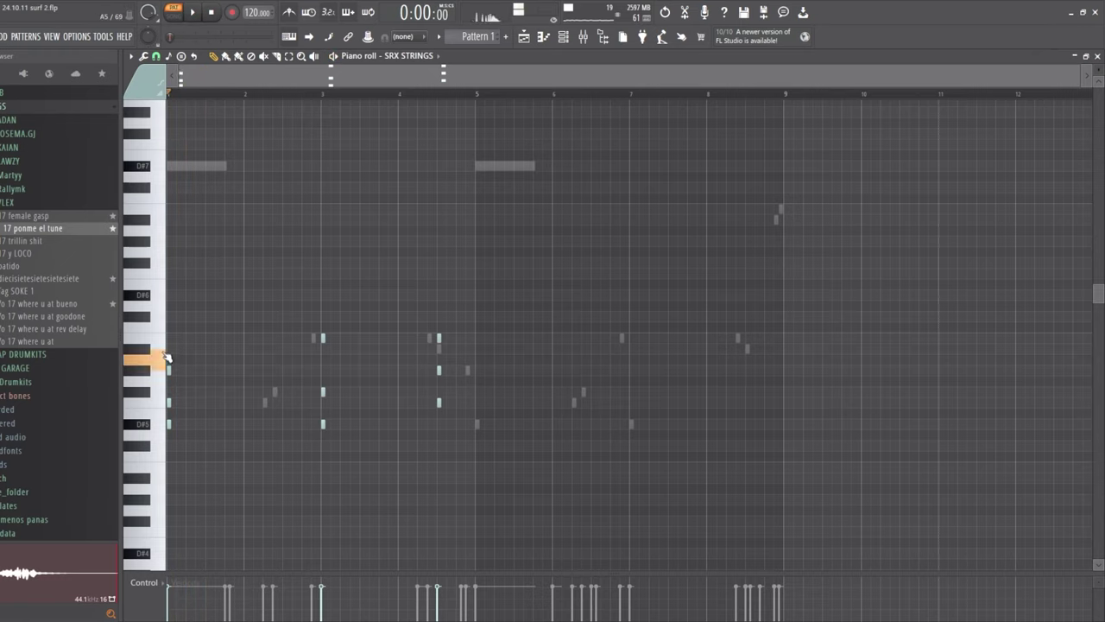
key(space)
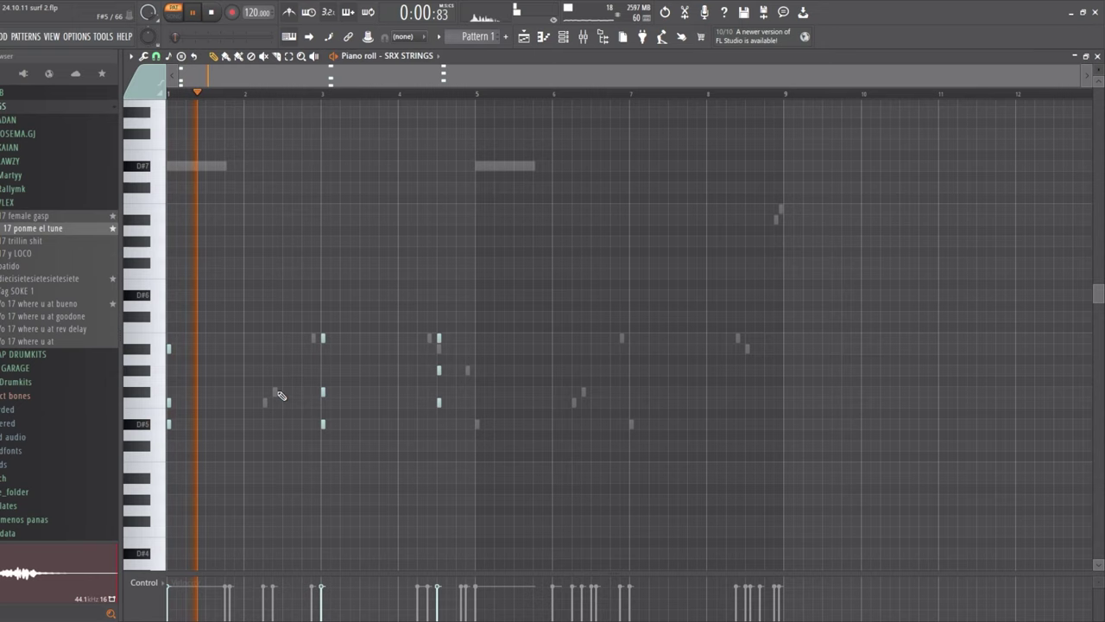
Revoice the bar 4 chord to F5, F#5 and A#5, and the bar 3 chord to D#5, F5 and G#5
key(space)
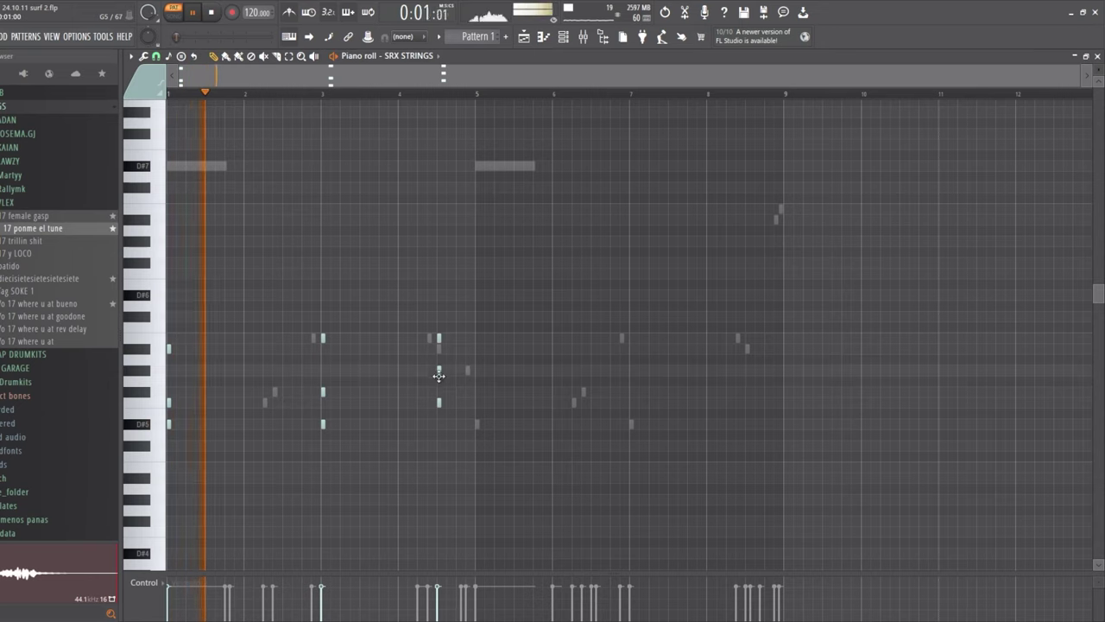
drag(438, 370, 439, 391)
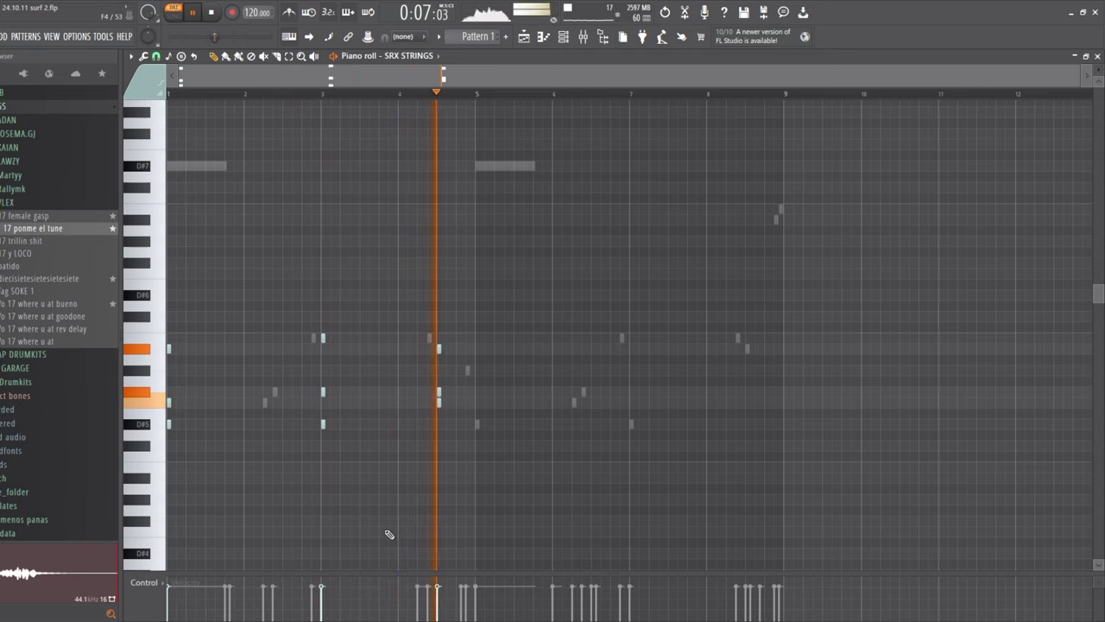
drag(325, 391, 321, 401)
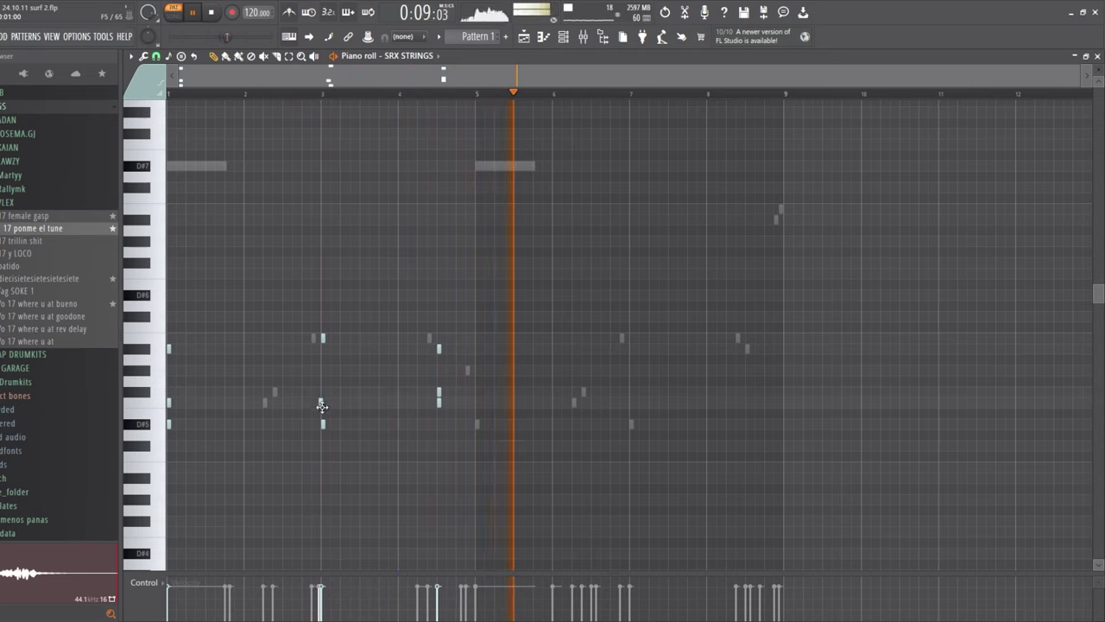
drag(321, 339, 321, 367)
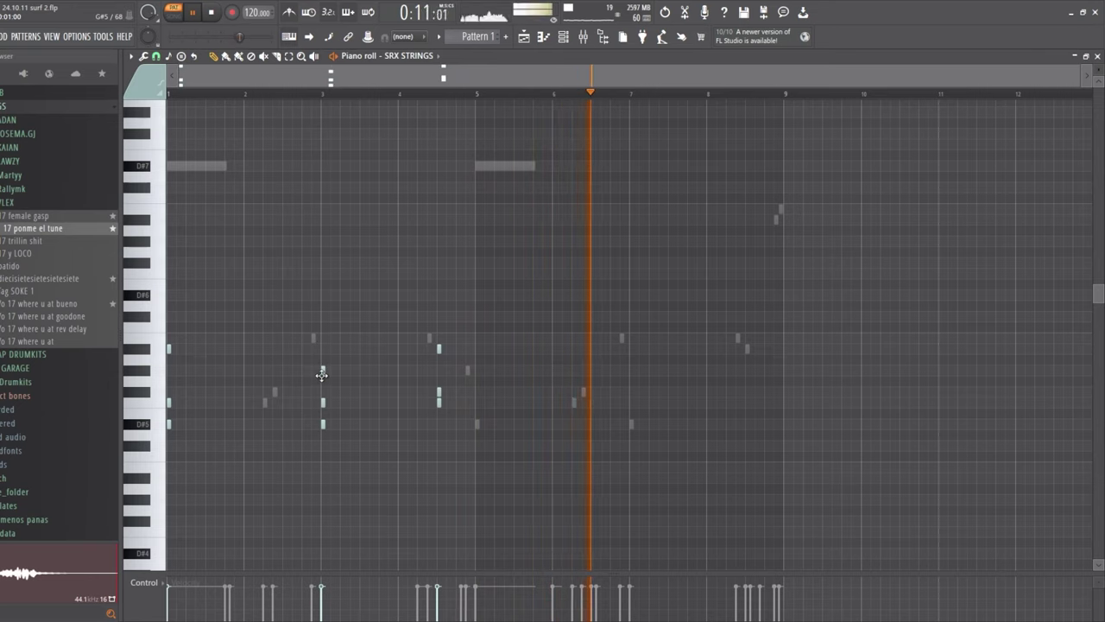
Duplicate the SRX STRINGS chords of bars 1 to 4 into bars 5 to 8 and audition from the start
drag(636, 481, 167, 291)
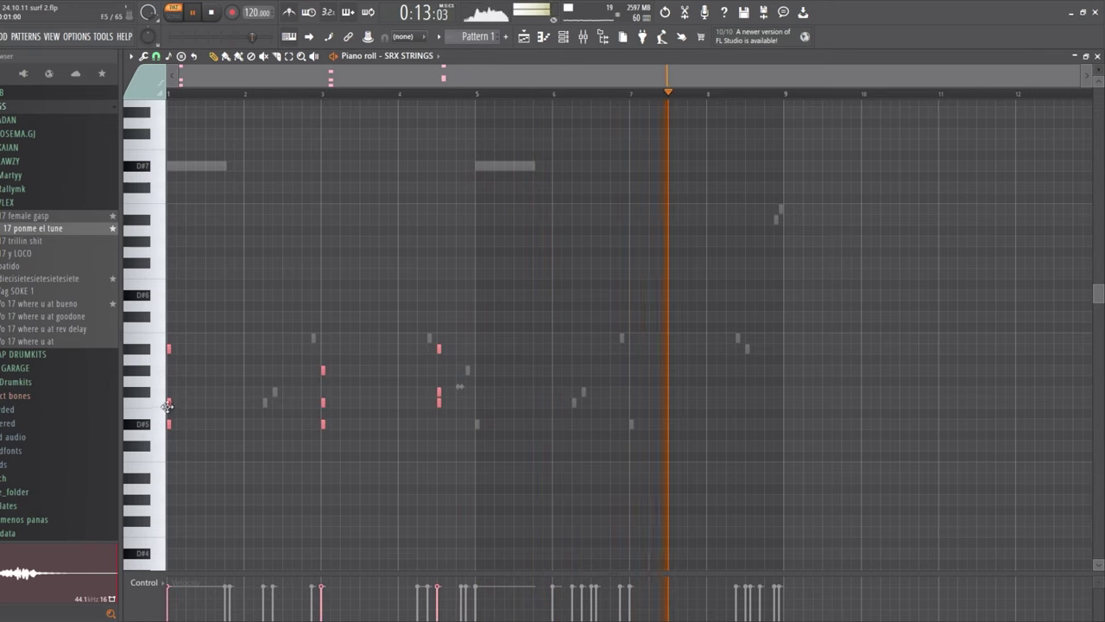
key(ctrl+b)
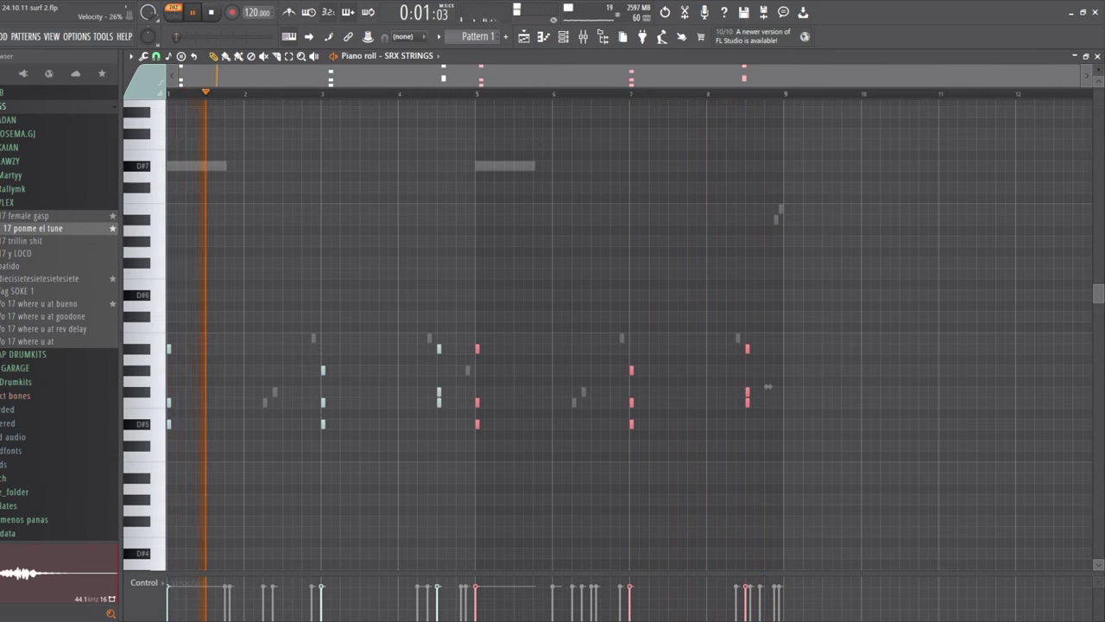
key(space)
key(space)
Try G#5 as the top note of the bar 1 chord, and settle on F#5 for the bar 1 and bar 3 chords
drag(170, 349, 171, 371)
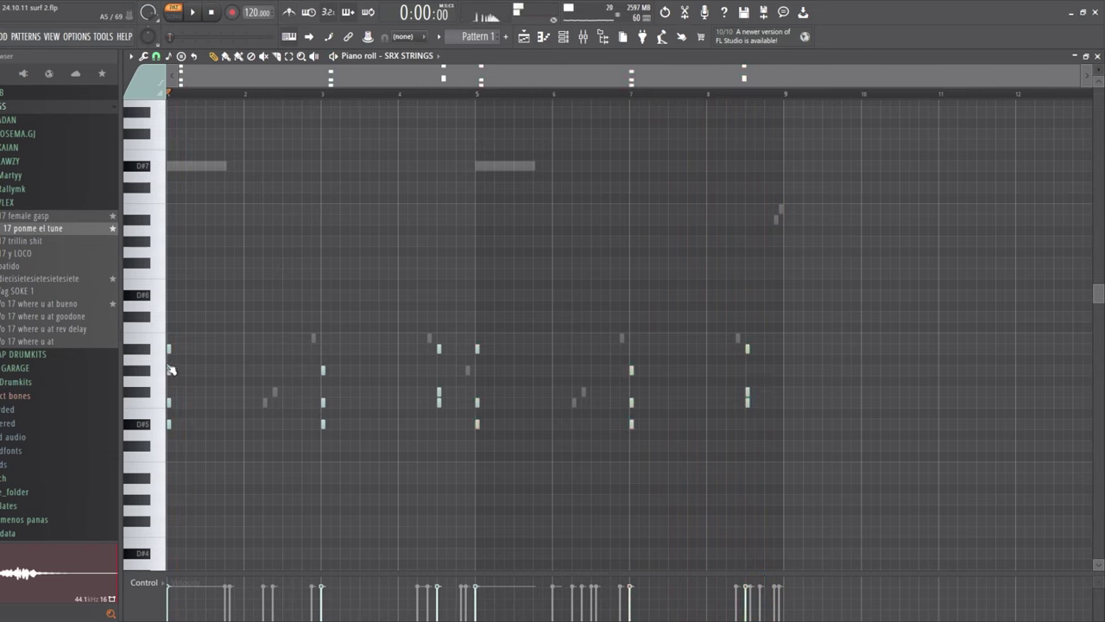
key(space)
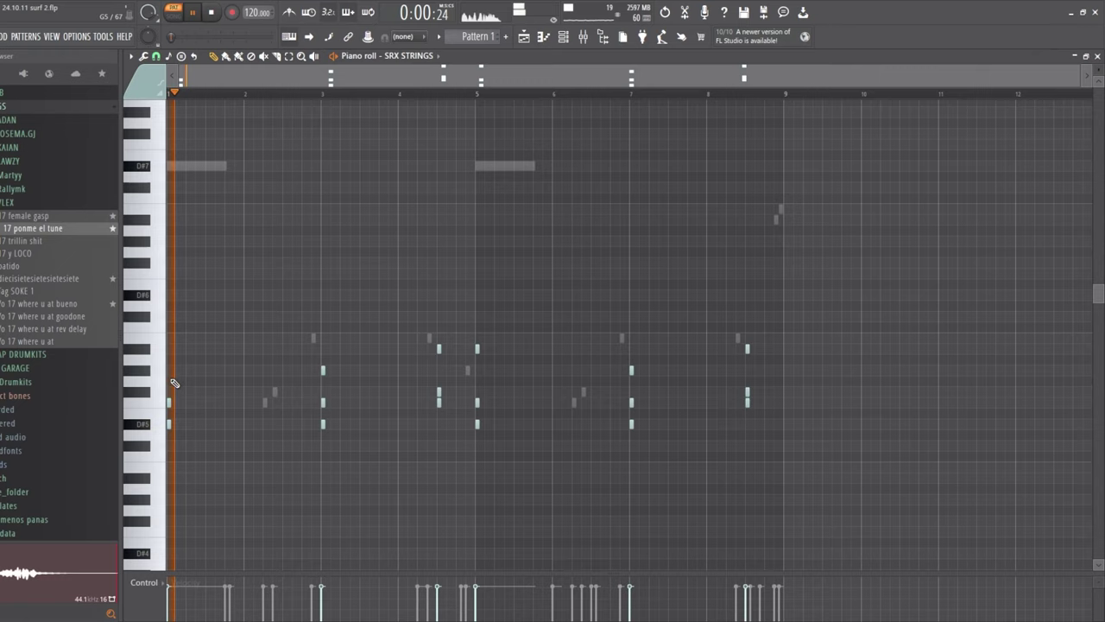
key(space)
drag(169, 371, 172, 392)
key(space)
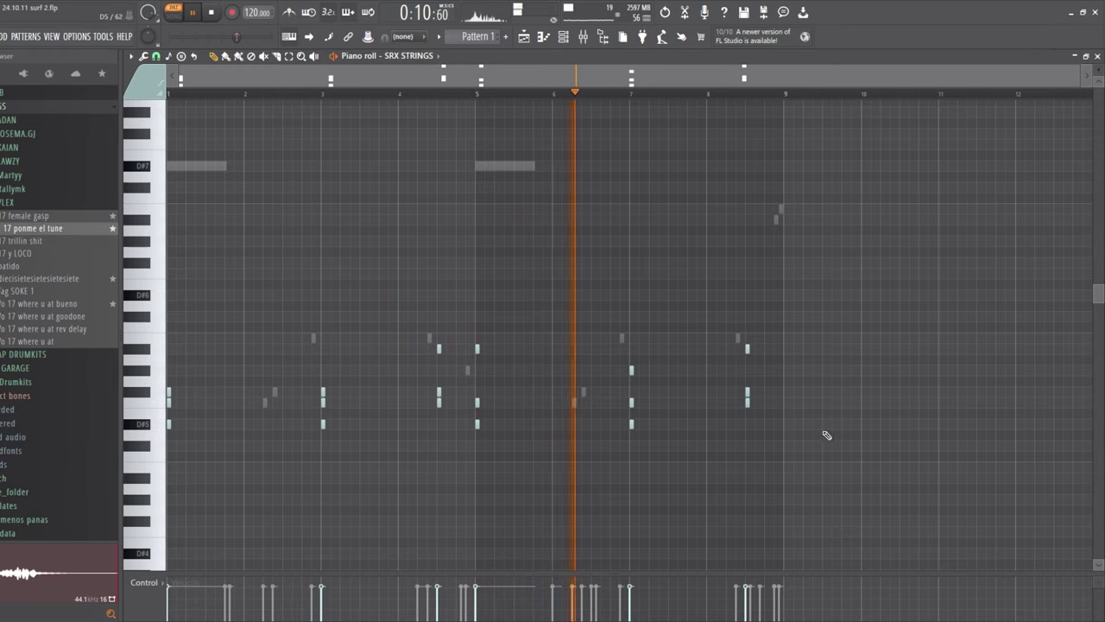
Replace the chords in bars 5 to 8 with copies of the revised chords from bars 1 to 4 and audition them
drag(812, 415, 516, 313)
mouse_move(927, 503)
mouse_down()
mouse_move(870, 458)
mouse_move(450, 283)
mouse_up()
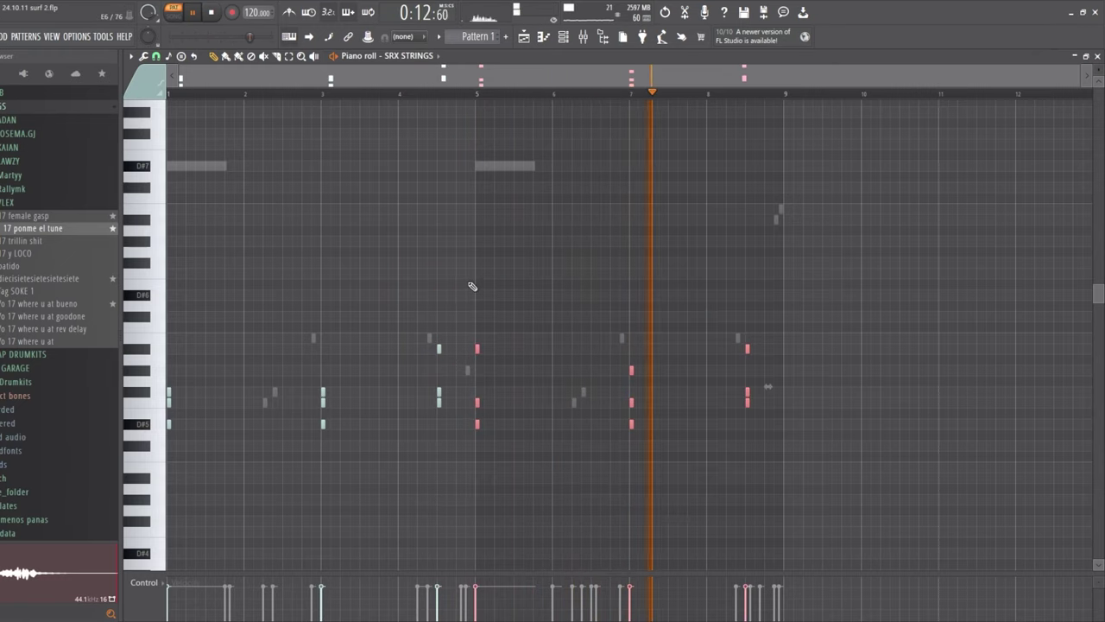
mouse_move(477, 402)
mouse_down()
mouse_move(168, 388)
mouse_move(510, 397)
mouse_move(477, 400)
mouse_up()
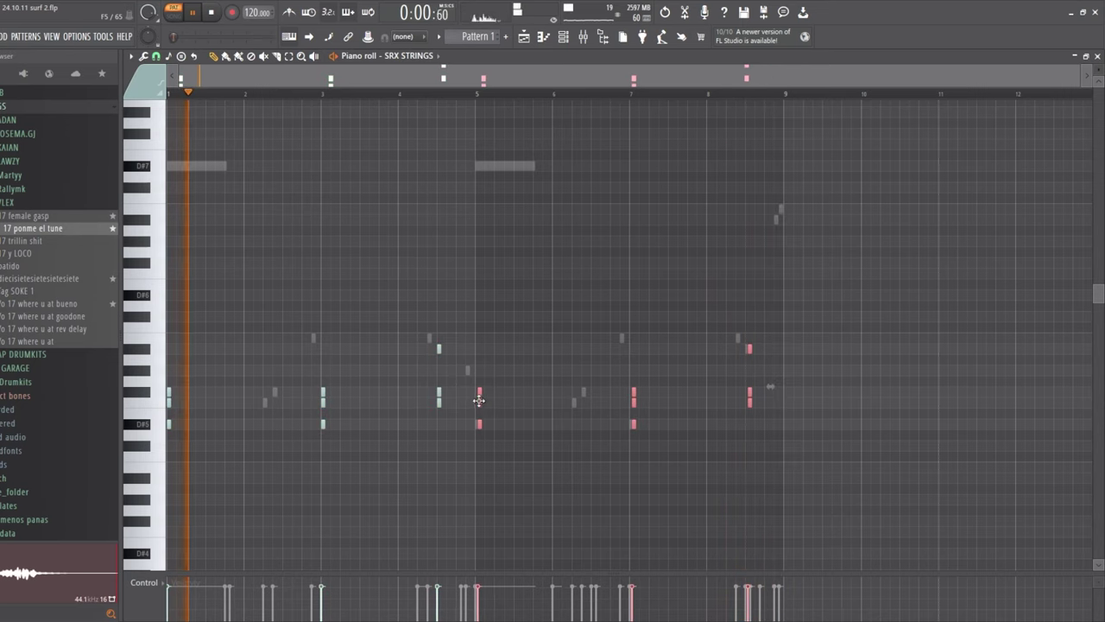
key(space)
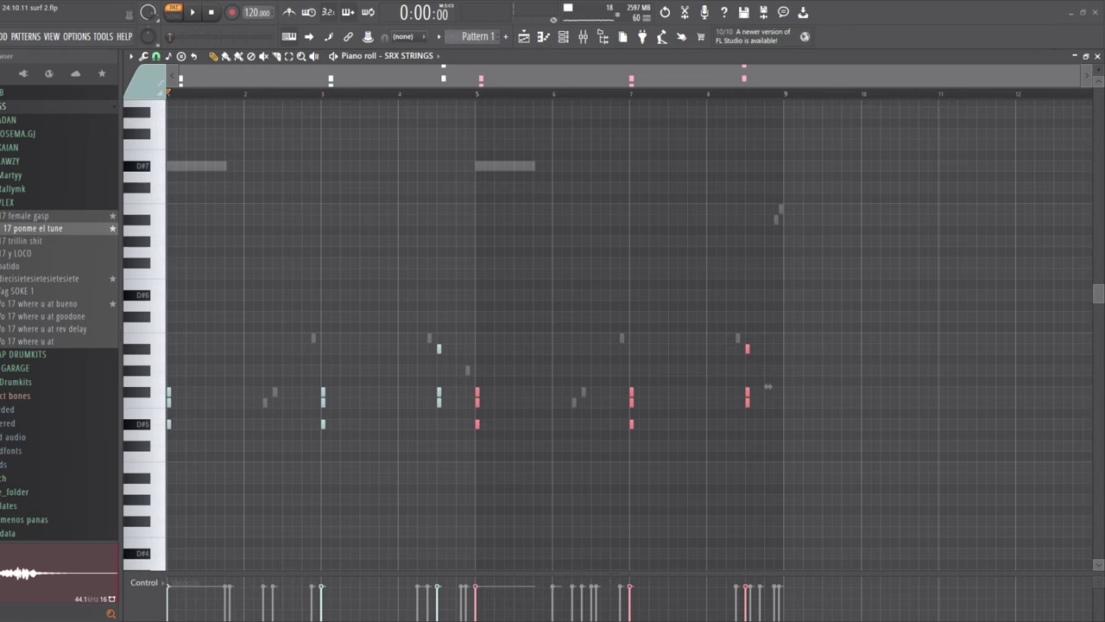
Add a second Serum instance and browse its lead presets to LD + Robo
click(603, 40)
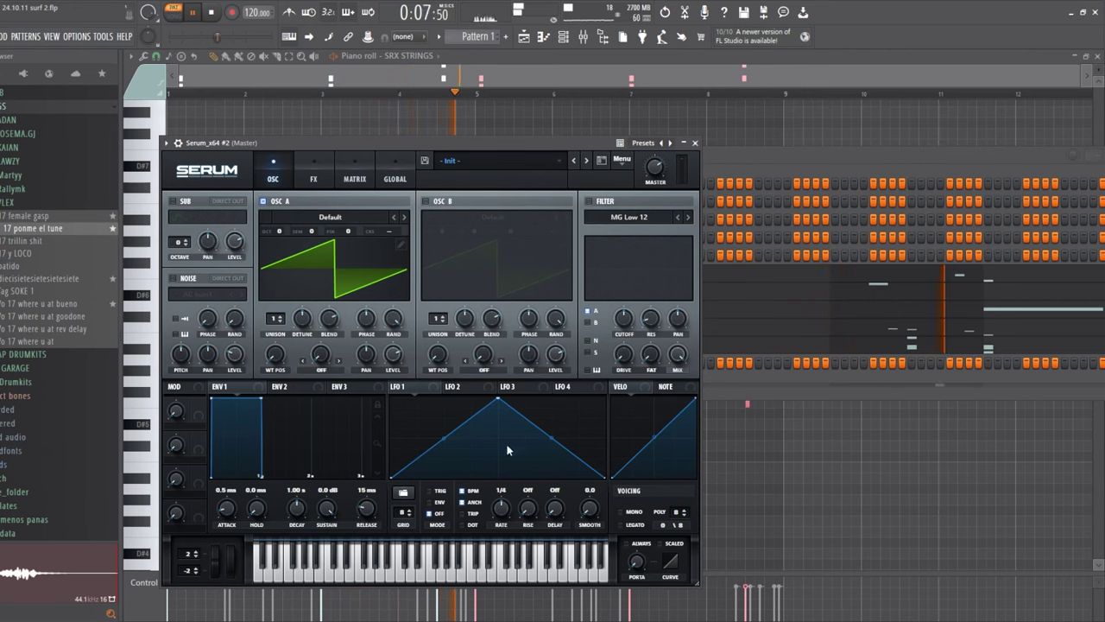
click(586, 161)
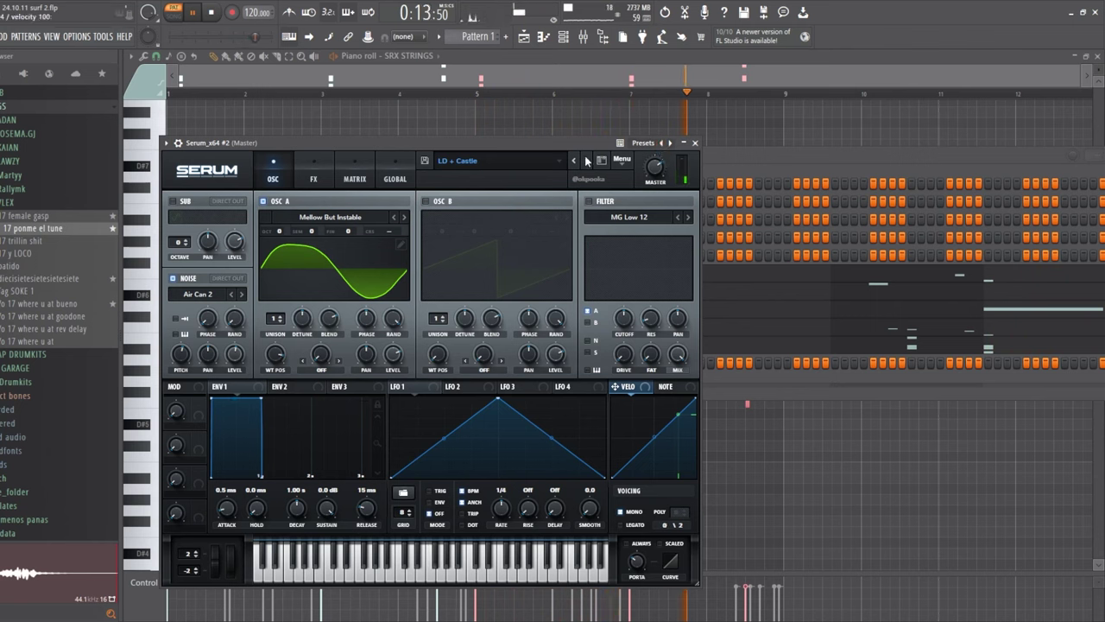
click(586, 161)
click(586, 161)
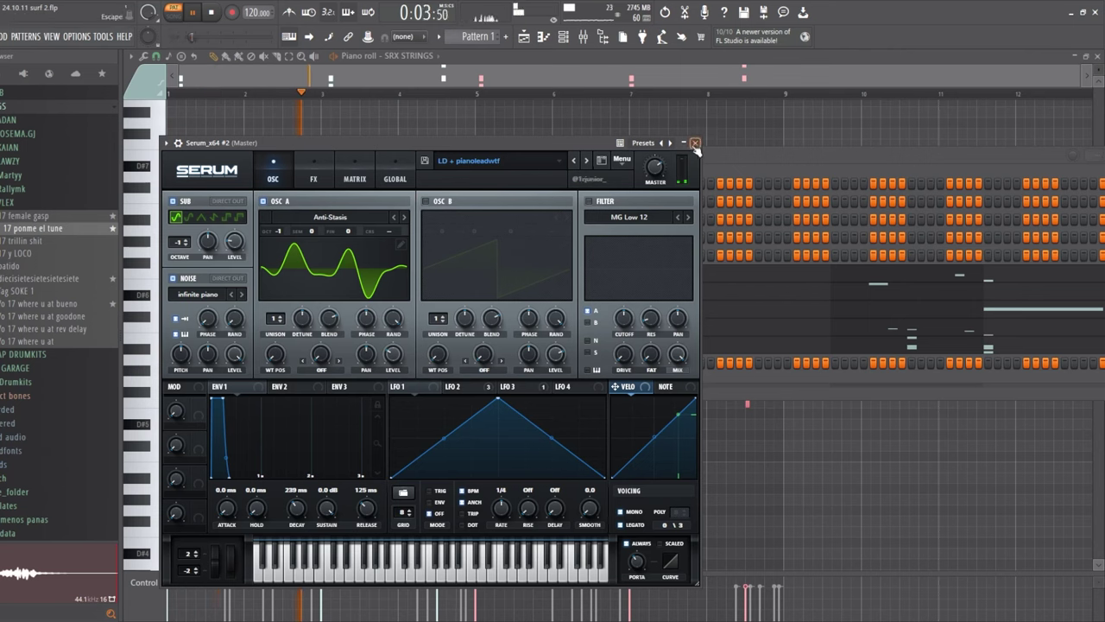
click(582, 160)
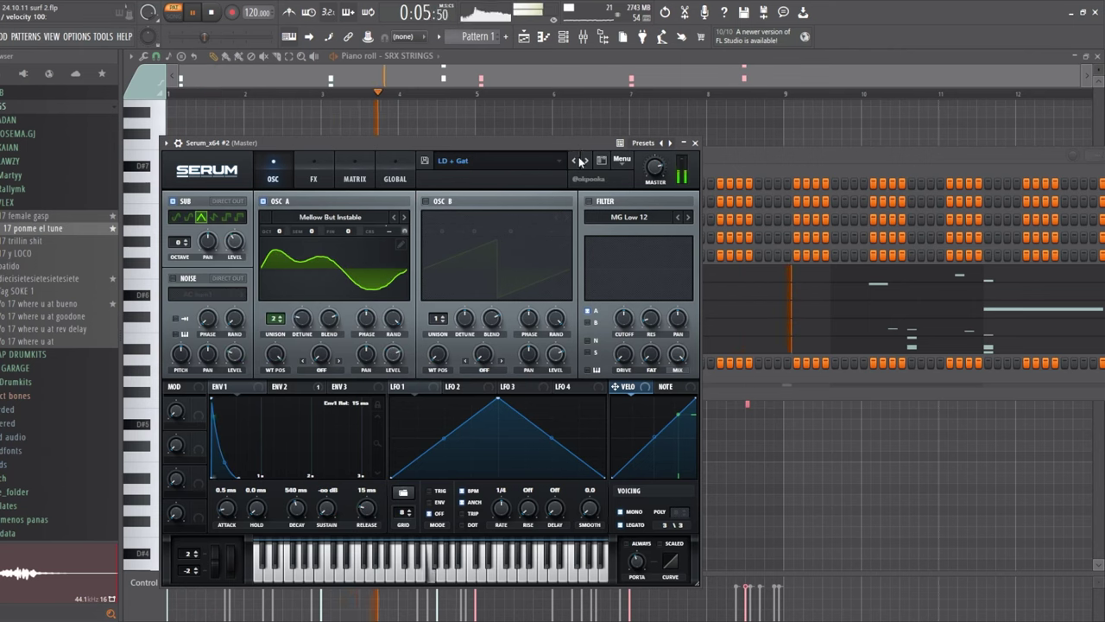
click(587, 160)
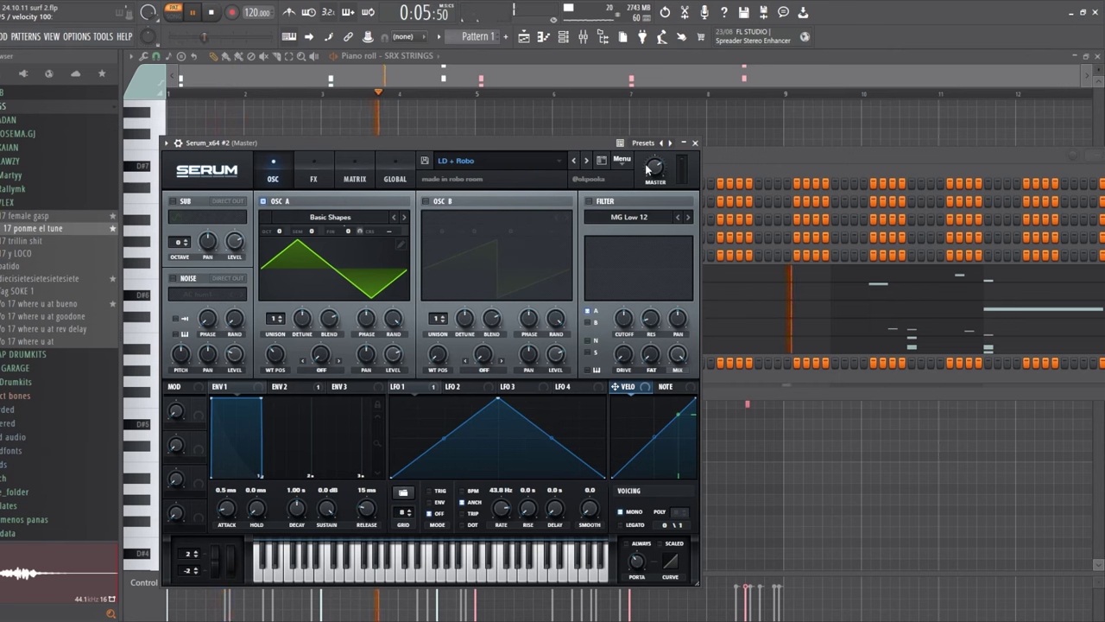
Record a live melody over the eight-bar loop with Serum_x64 #2 and show it in the piano roll
click(734, 177)
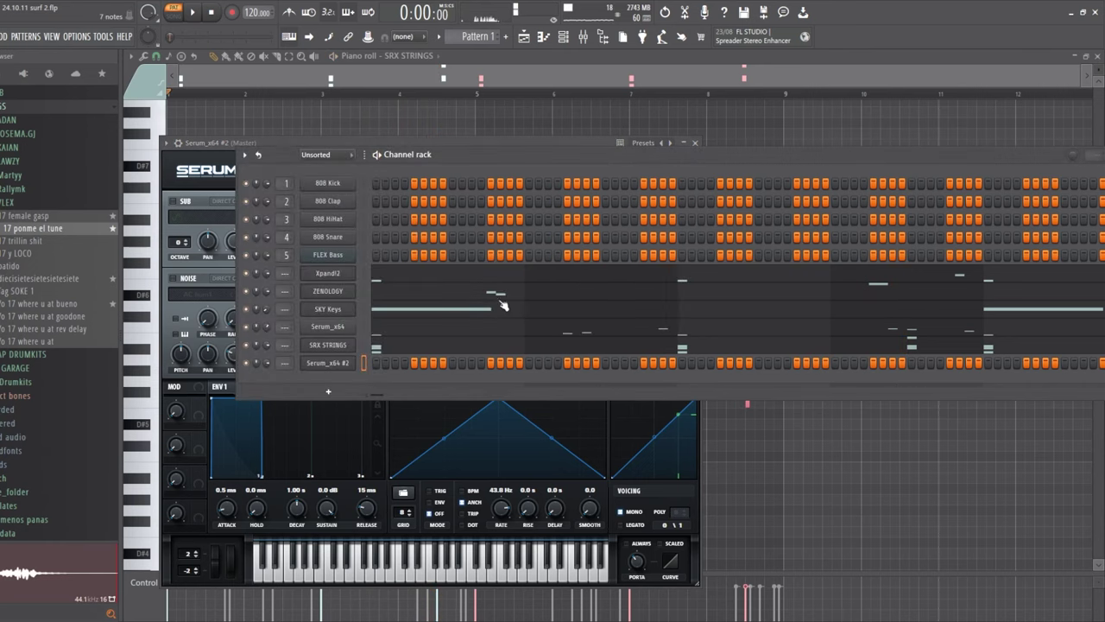
click(231, 12)
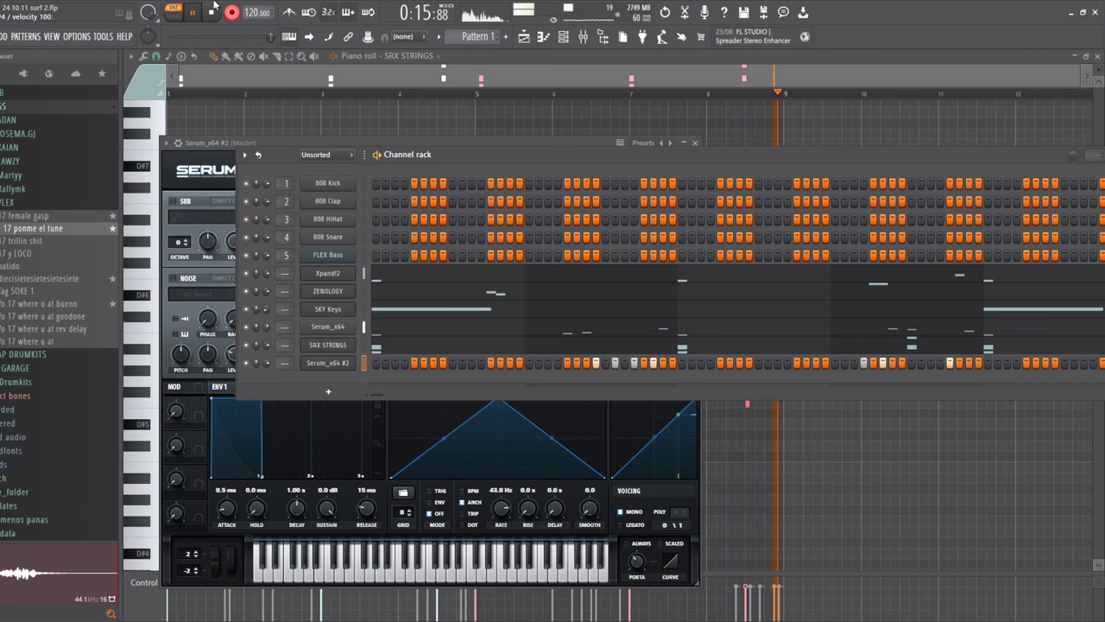
click(210, 8)
click(640, 78)
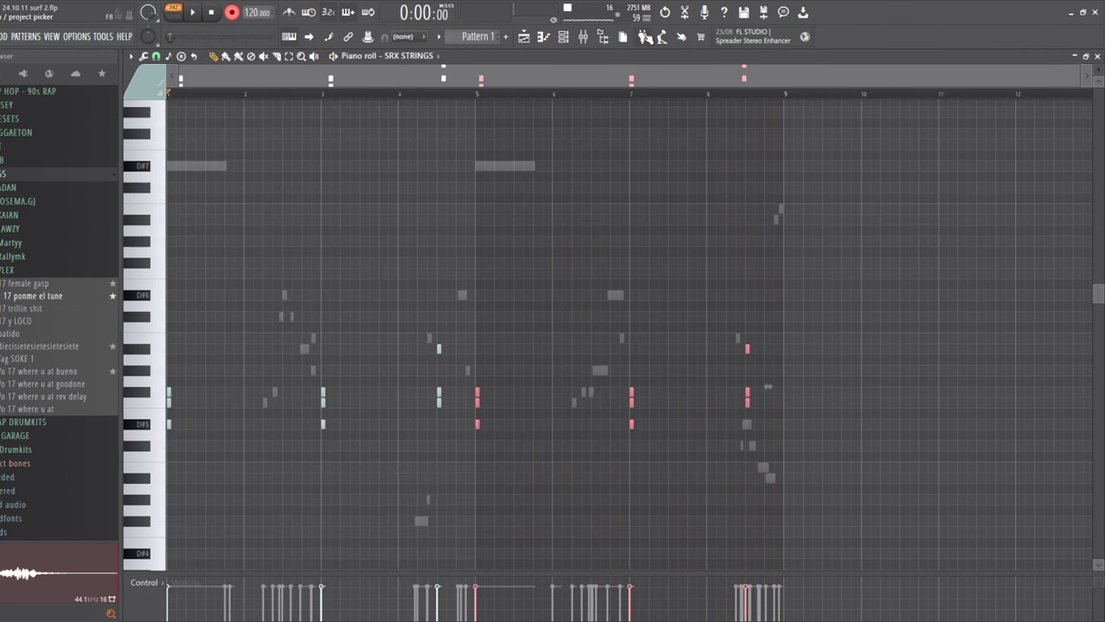
Play the pattern with recording disarmed and open the Serum_x64 #2 notes zoomed in on bars 2 to 4
click(563, 36)
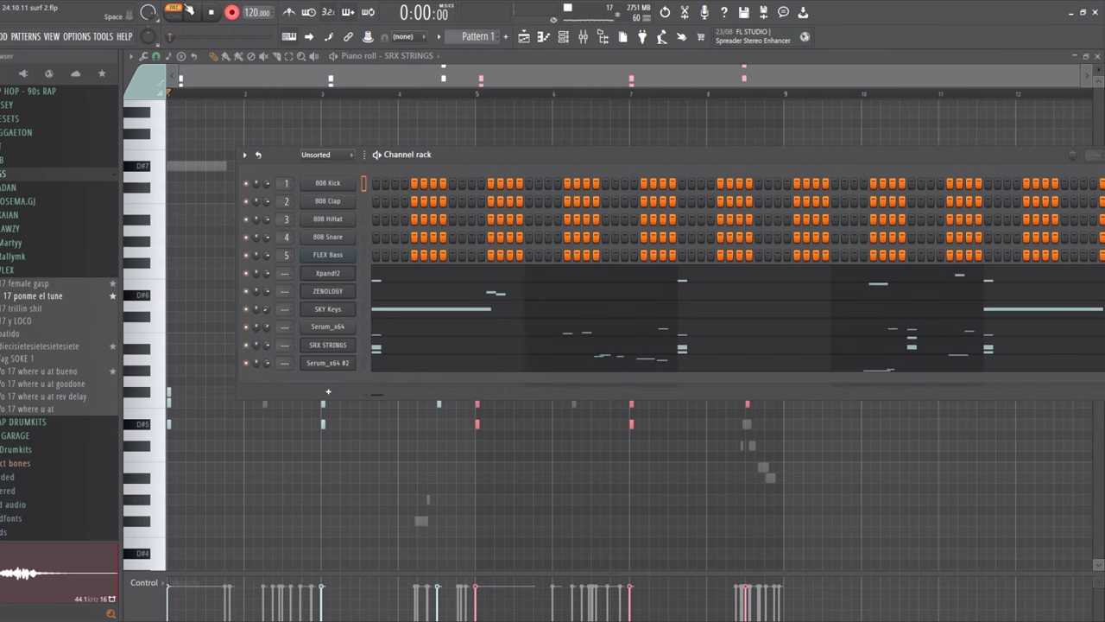
key(space)
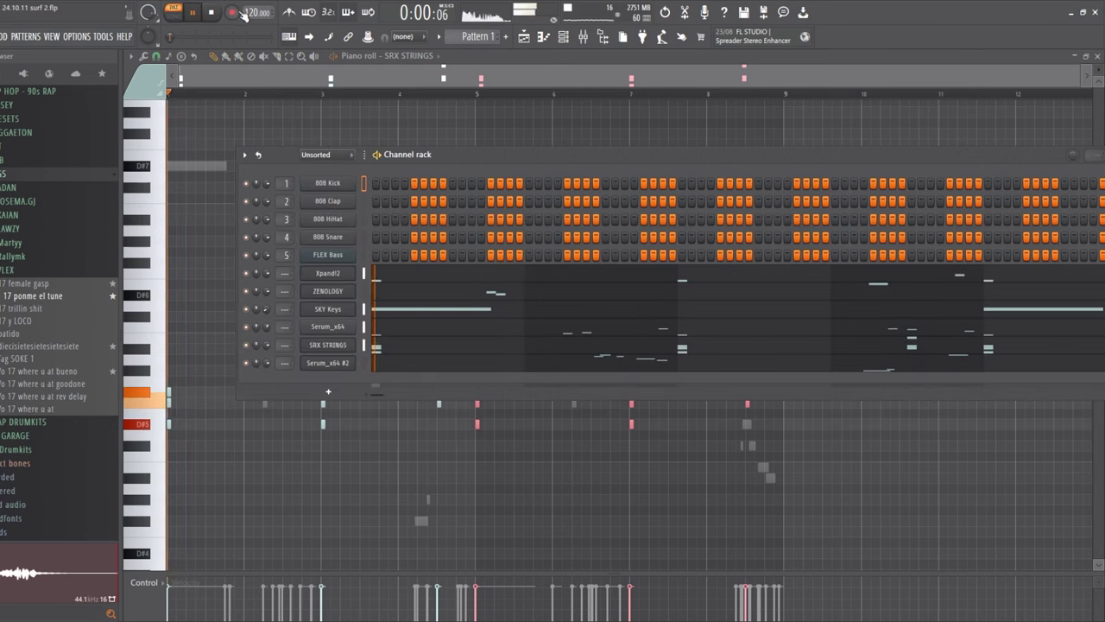
click(506, 366)
scroll(273, 98, up, 5)
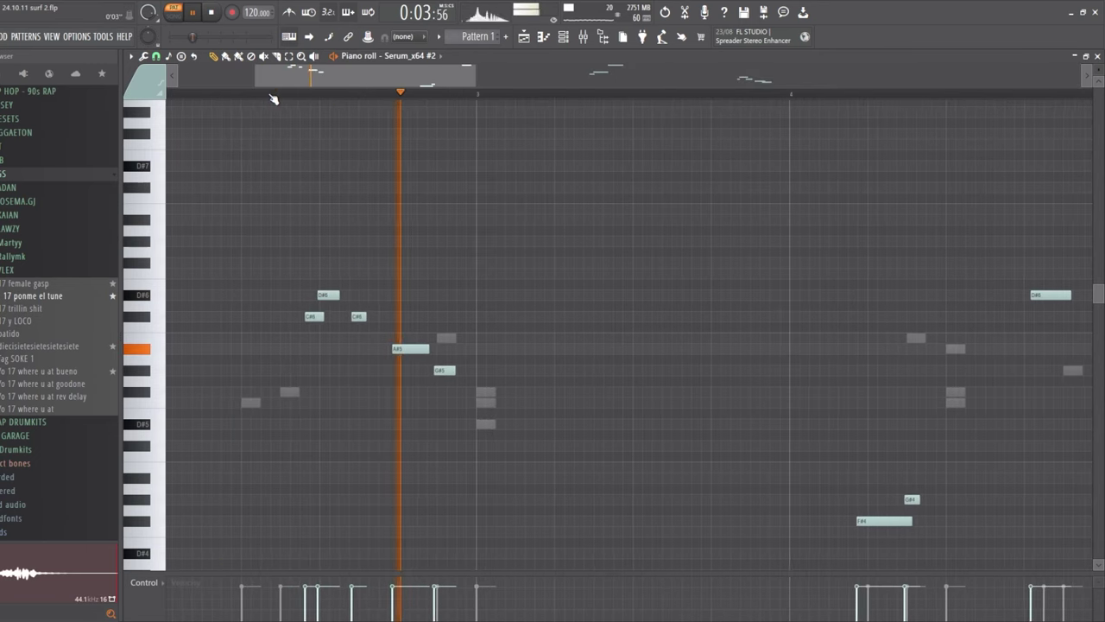
In bar 2, nudge the D#6 and second C#6 slightly later, and shift and shorten the A#5 to fit the grid
right_click(333, 296)
key(ctrl+z)
key(space)
right_click(357, 317)
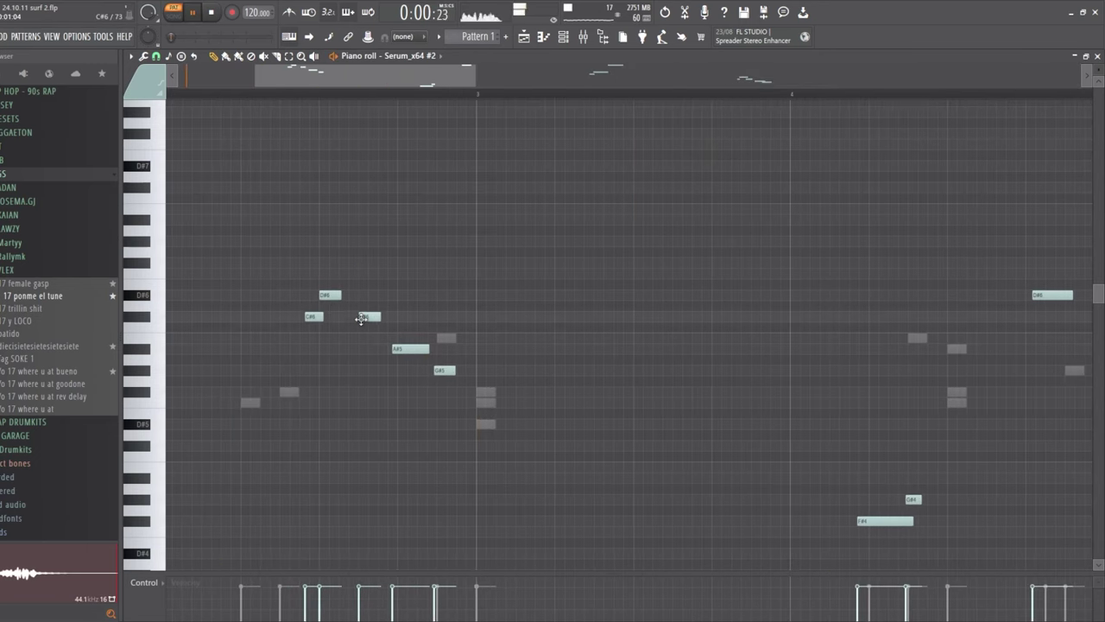
right_click(409, 349)
key(ctrl+z)
key(space)
key(space)
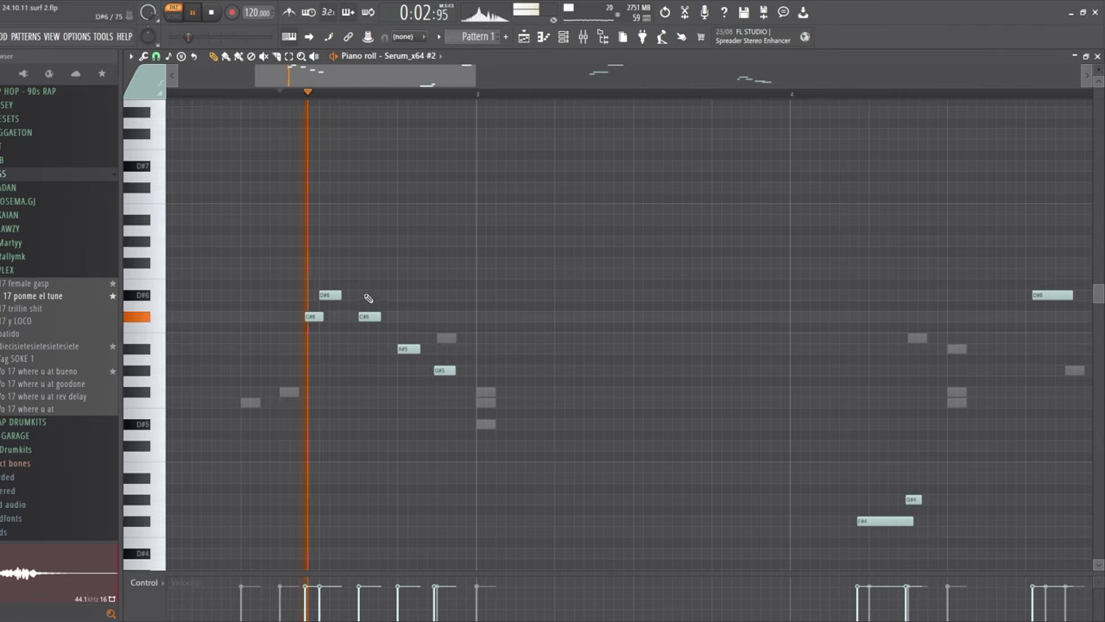
Lengthen the bar 2 D#6 until it reaches the second C#6, and nudge the G#5 slightly later
key(space)
drag(358, 295, 363, 296)
key(space)
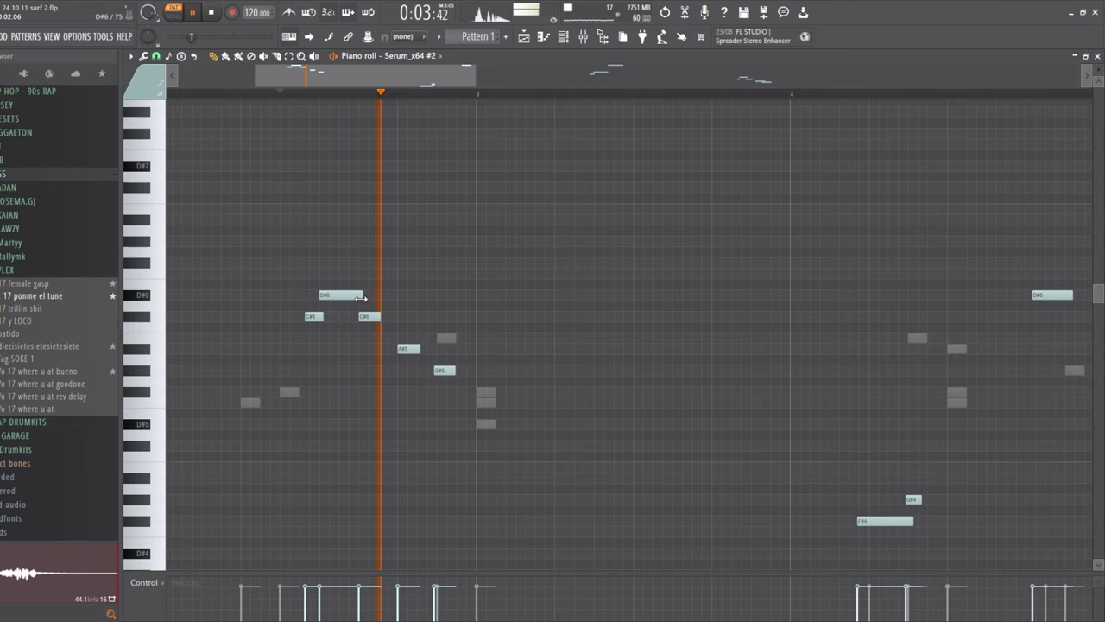
right_click(444, 370)
key(space)
key(space)
key(space)
click(439, 370)
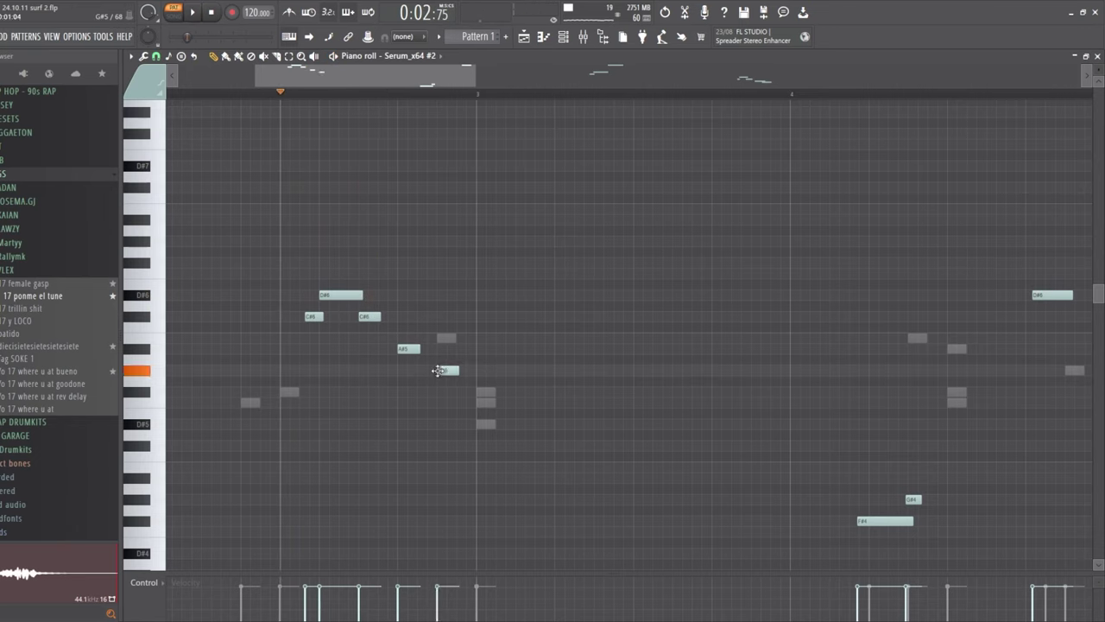
Move the first C#6 in bar 2 slightly later and shorten it to end where the D#6 starts
right_click(318, 317)
key(space)
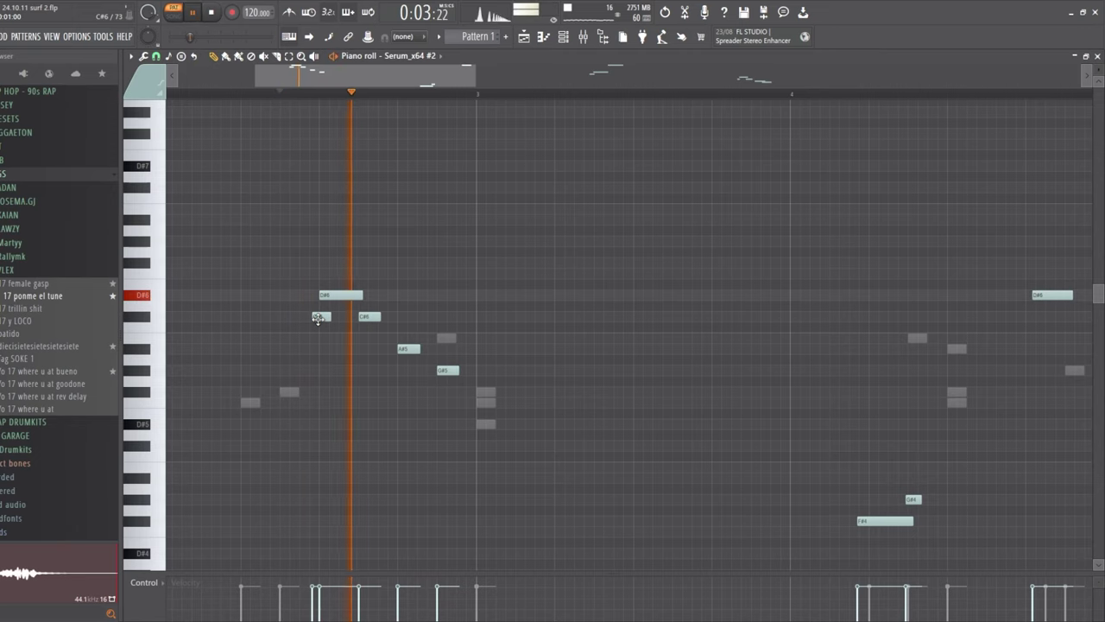
key(space)
key(space)
click(315, 317)
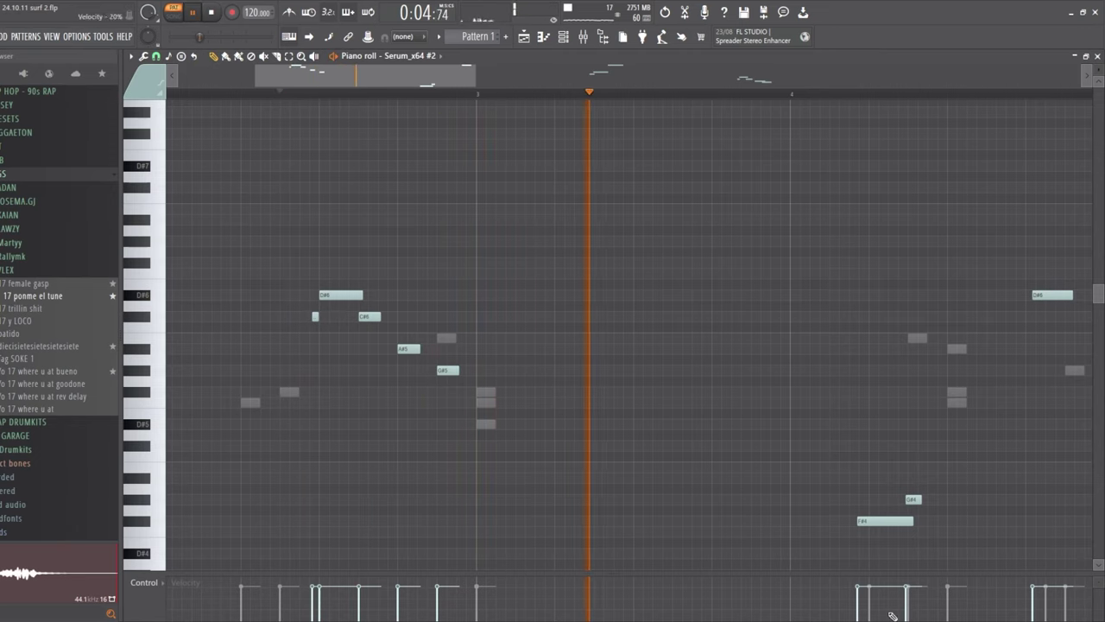
Shift the bar 4 F#4 slightly later, lengthen the following G#4 and raise it to G#5, and audition bar 4
drag(866, 522, 877, 521)
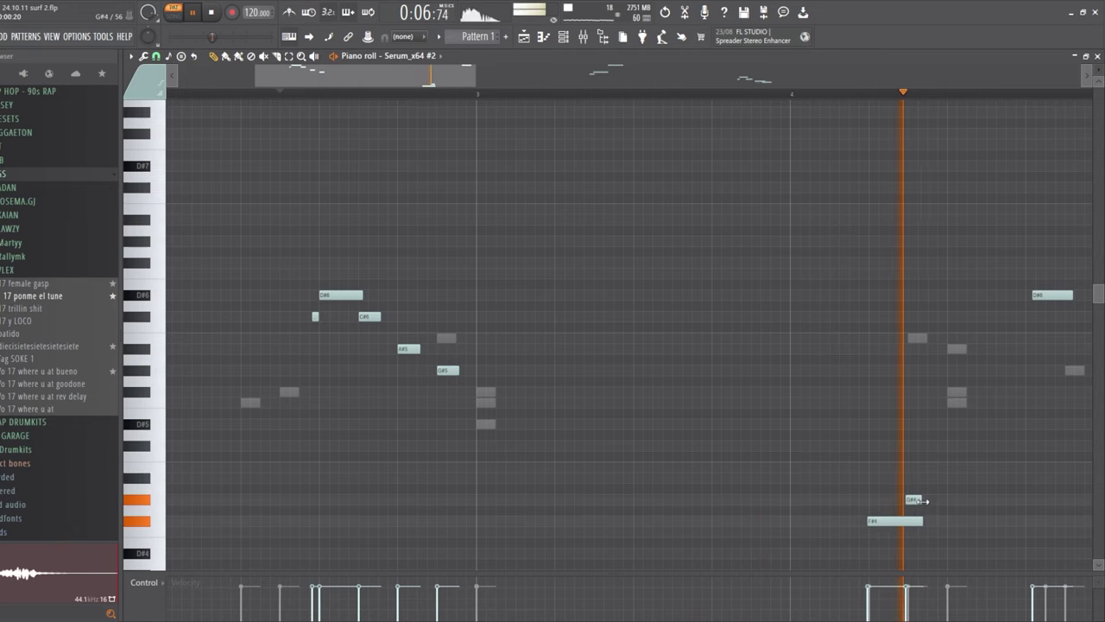
right_click(919, 503)
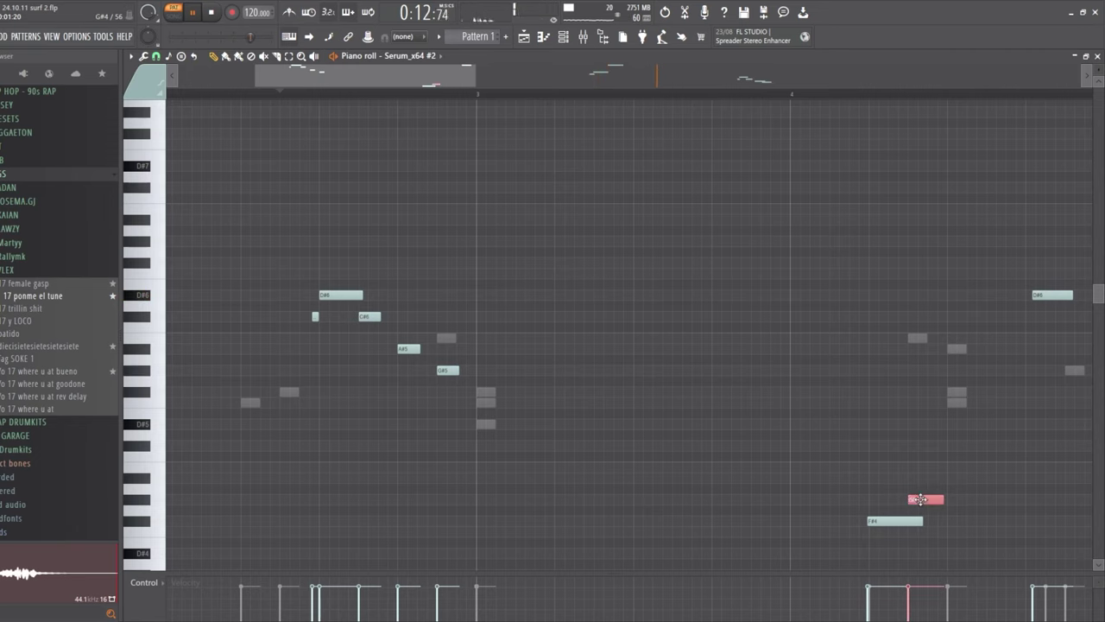
click(824, 103)
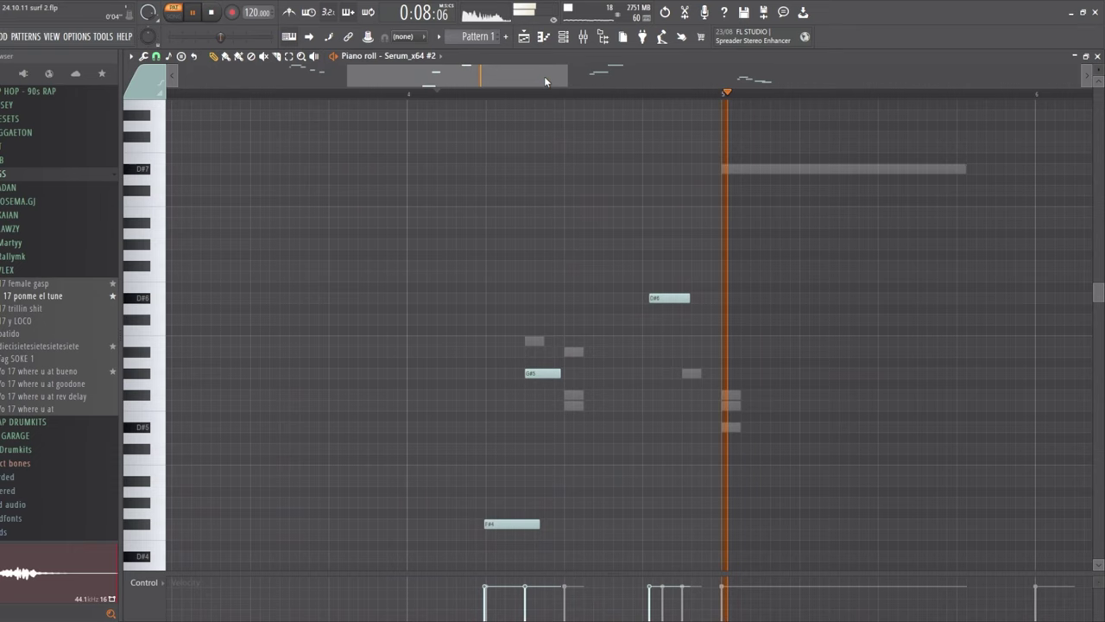
key(space)
key(space)
Replace the D#6 near the end of bar 4 with a G#5 and audition it
right_click(671, 298)
key(space)
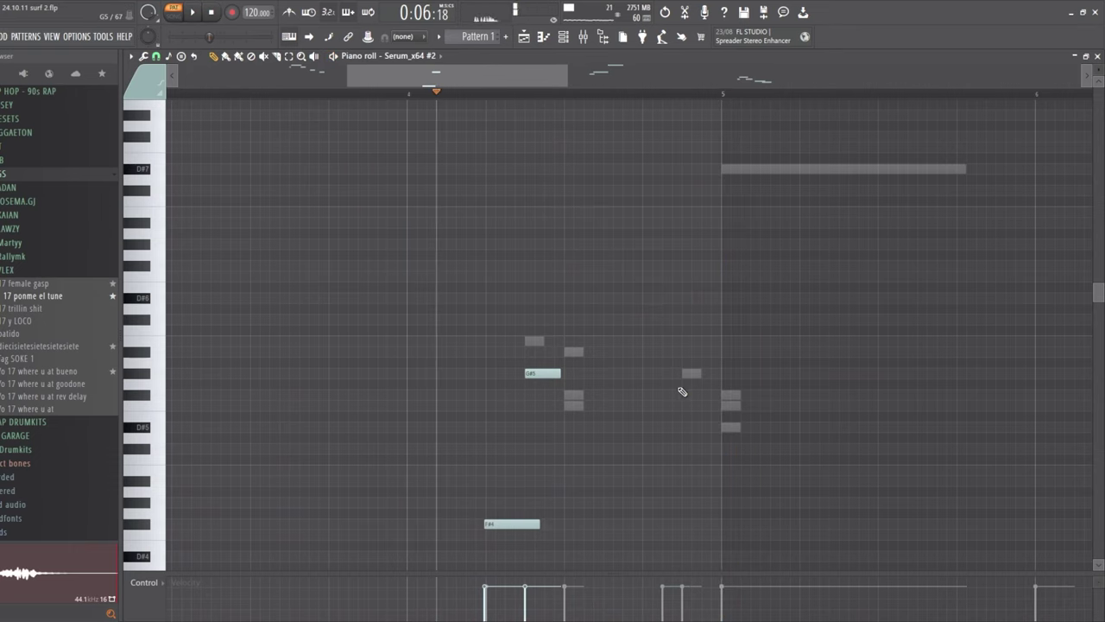
click(686, 374)
key(space)
key(space)
key(space)
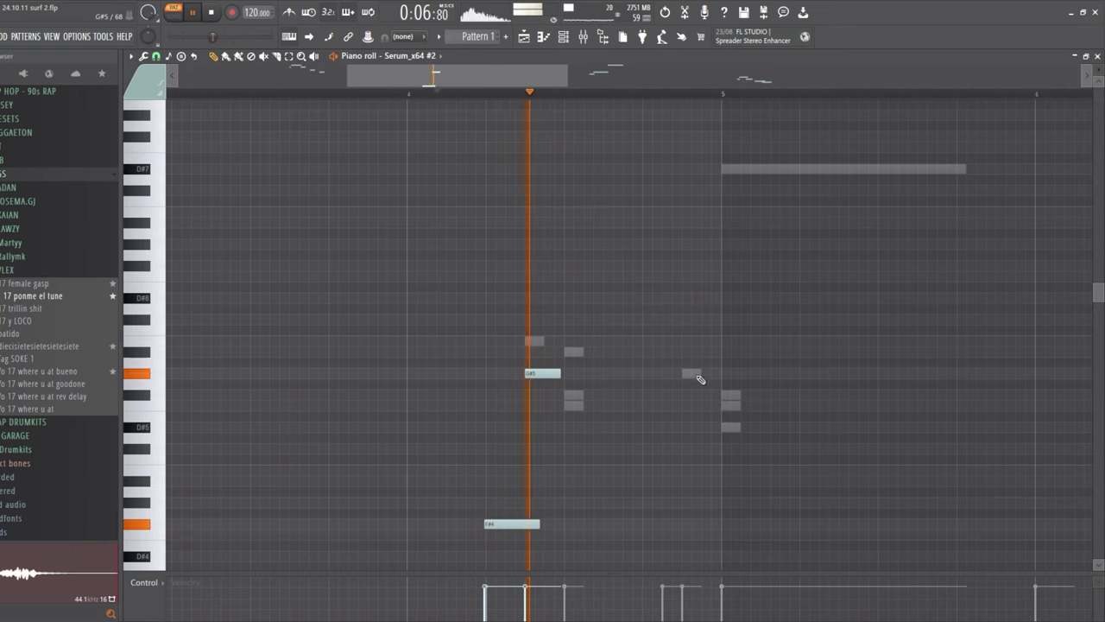
click(698, 375)
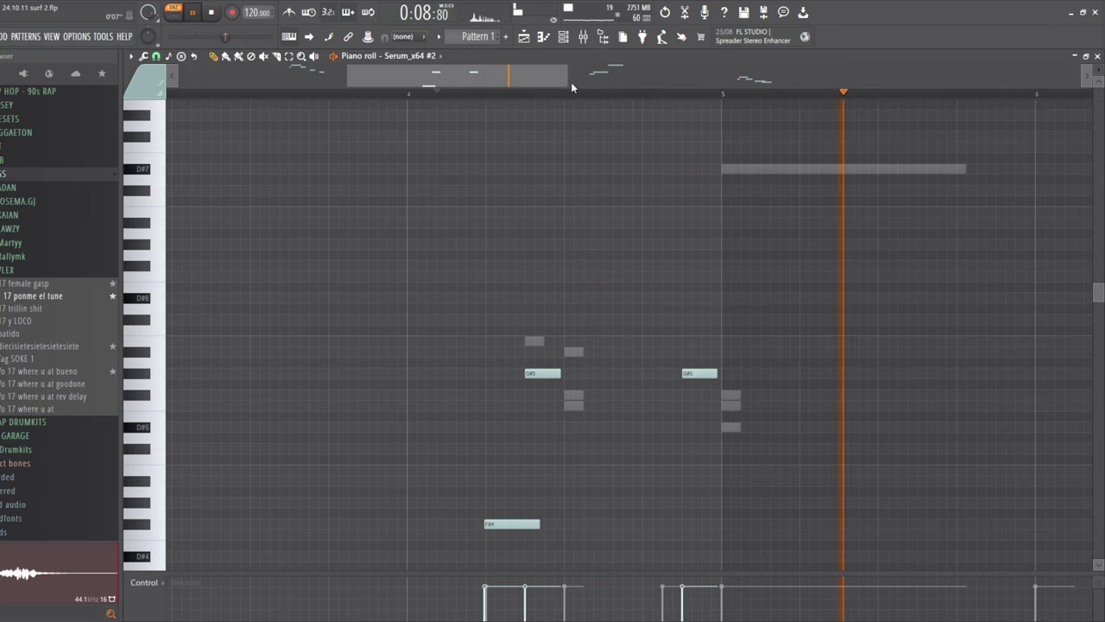
In bar 6, move the G#5 slightly earlier, the F#5 slightly later, lower the D#6 to a slightly later A#5, and audition
drag(571, 82, 730, 150)
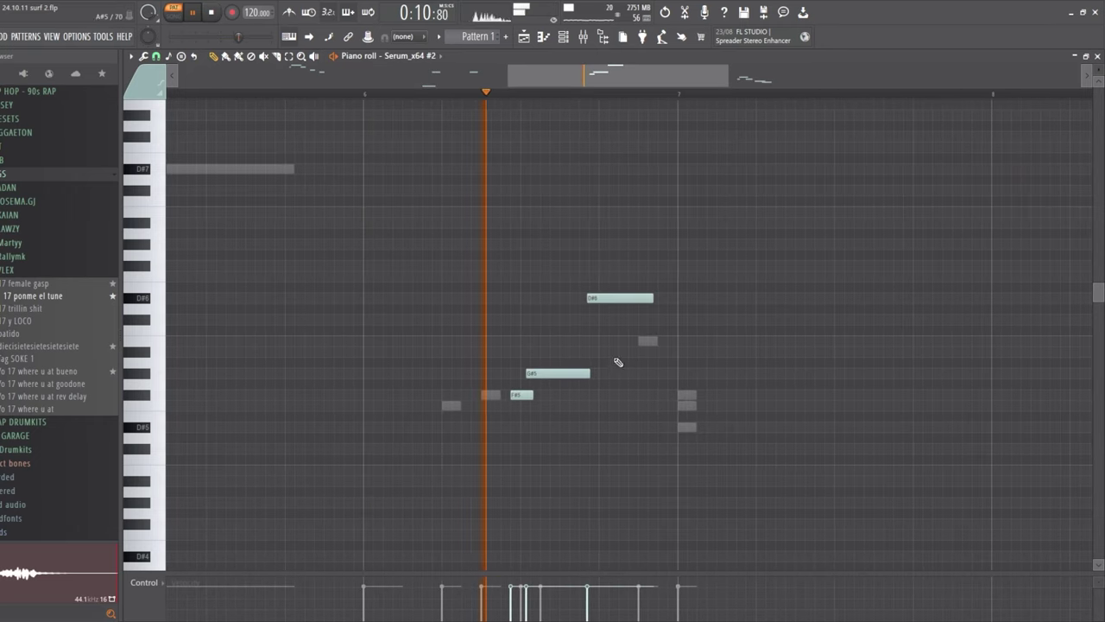
drag(547, 375, 542, 378)
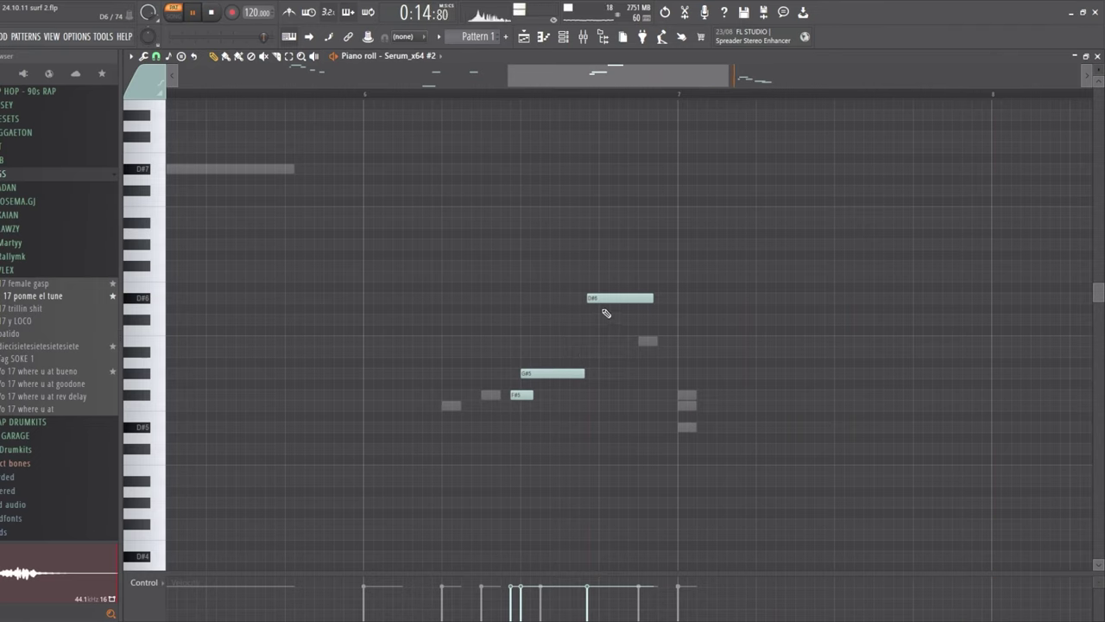
drag(606, 313, 616, 363)
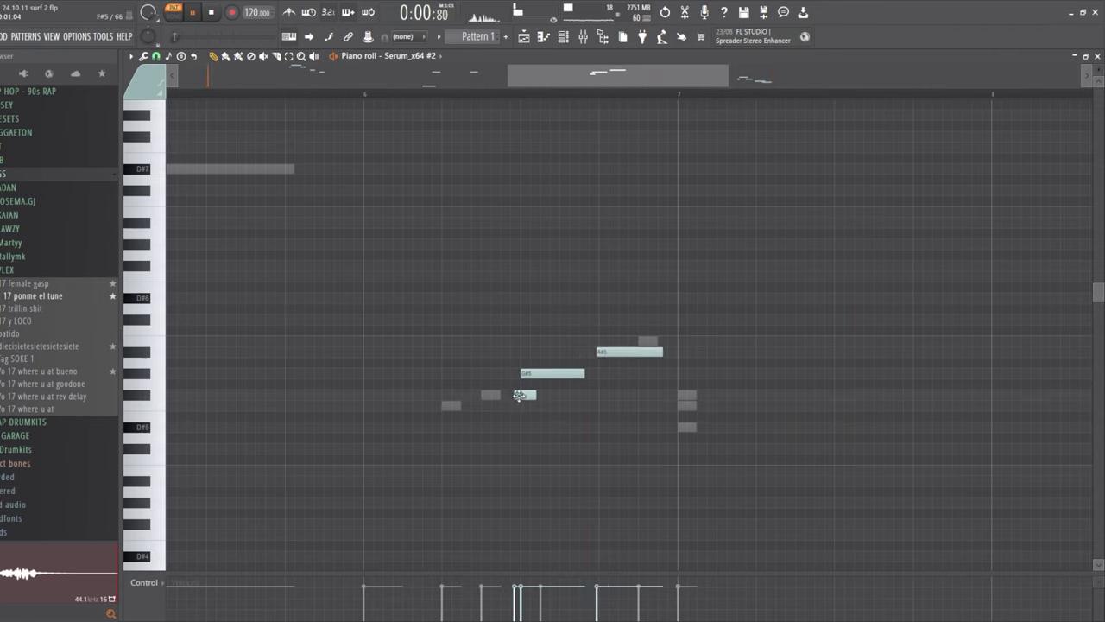
click(491, 94)
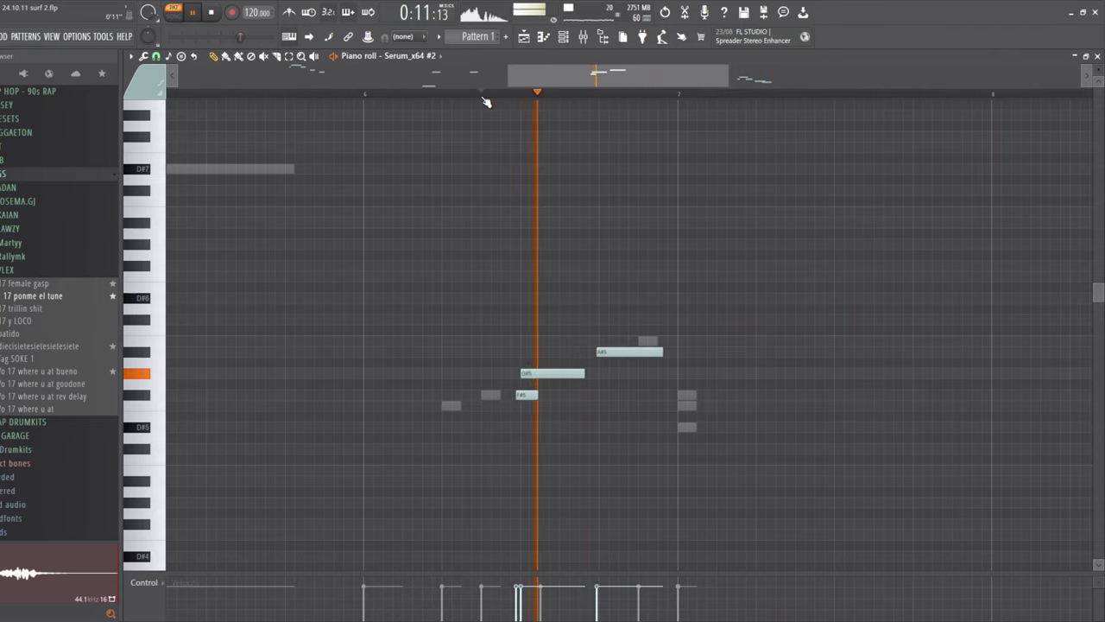
Lengthen the G#5 in bar 6 so it overlaps the start of the A#5, and audition it
key(space)
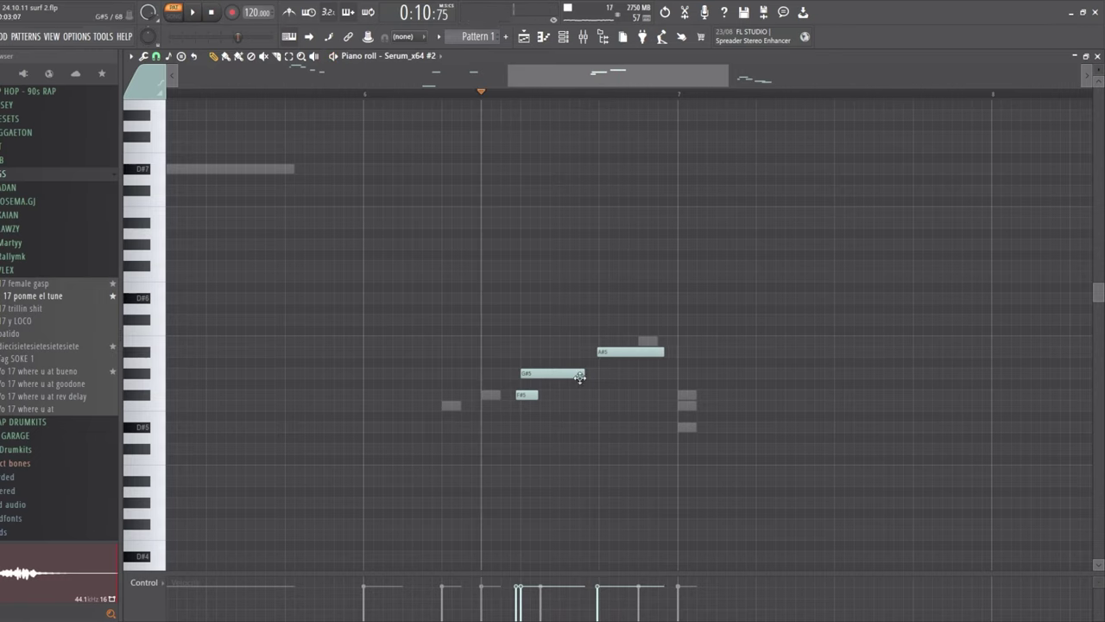
key(space)
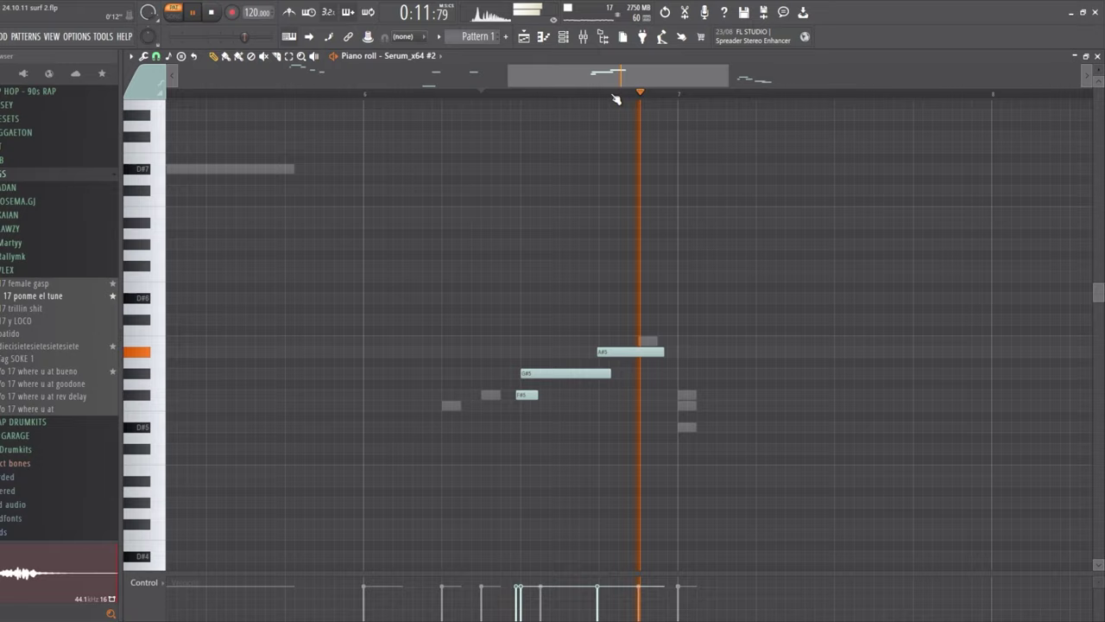
Shift the five-note run from C#5 down to A#4 in bar 8 slightly later and audition it
drag(618, 79, 725, 82)
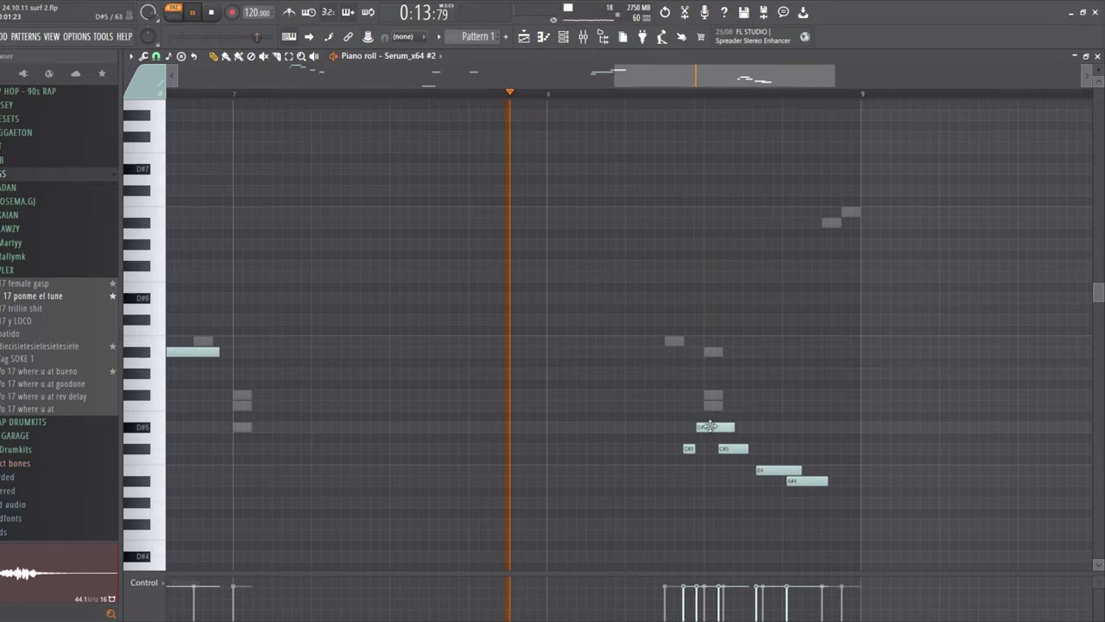
drag(687, 449, 704, 450)
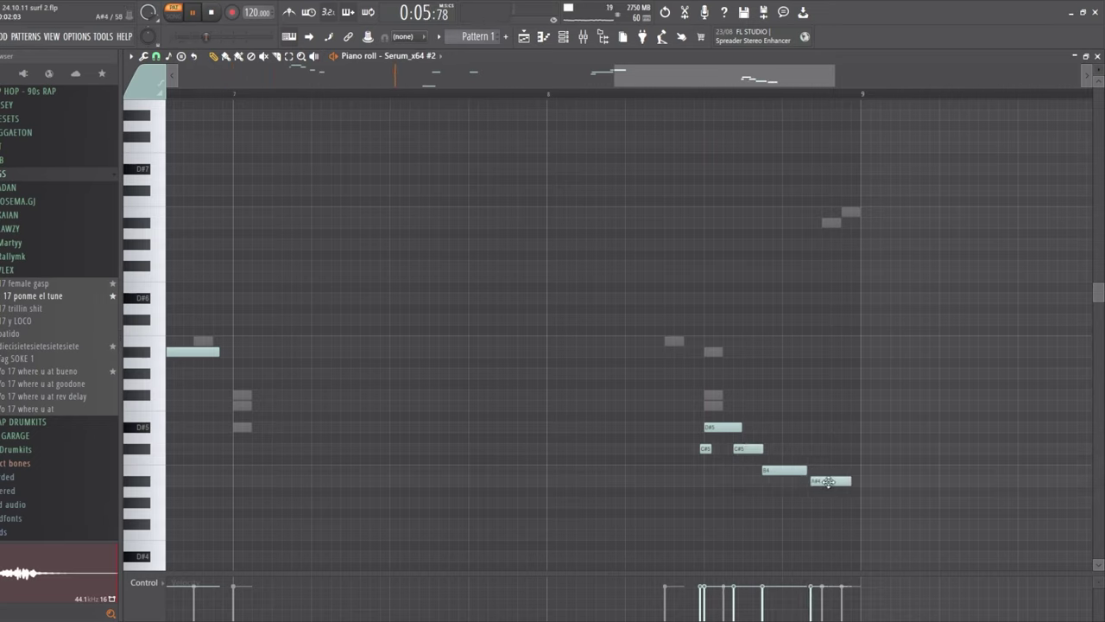
click(682, 93)
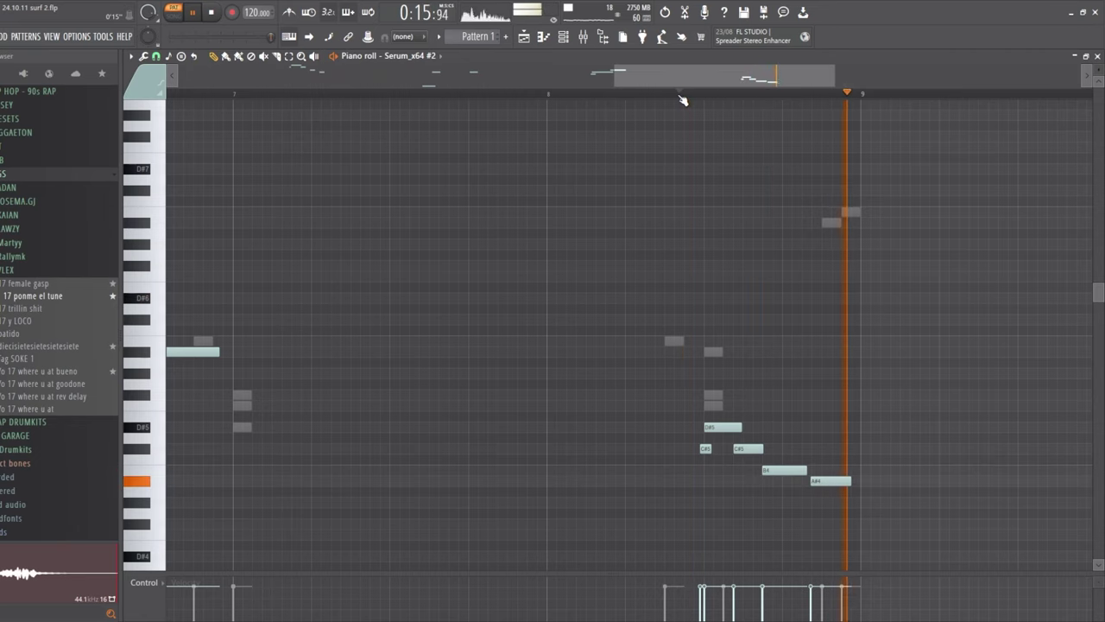
key(space)
Lengthen the bar 8 B4 and move the A#4 later, with a slight overlap and ending just before bar 9, then audition
drag(806, 470, 822, 470)
key(space)
key(space)
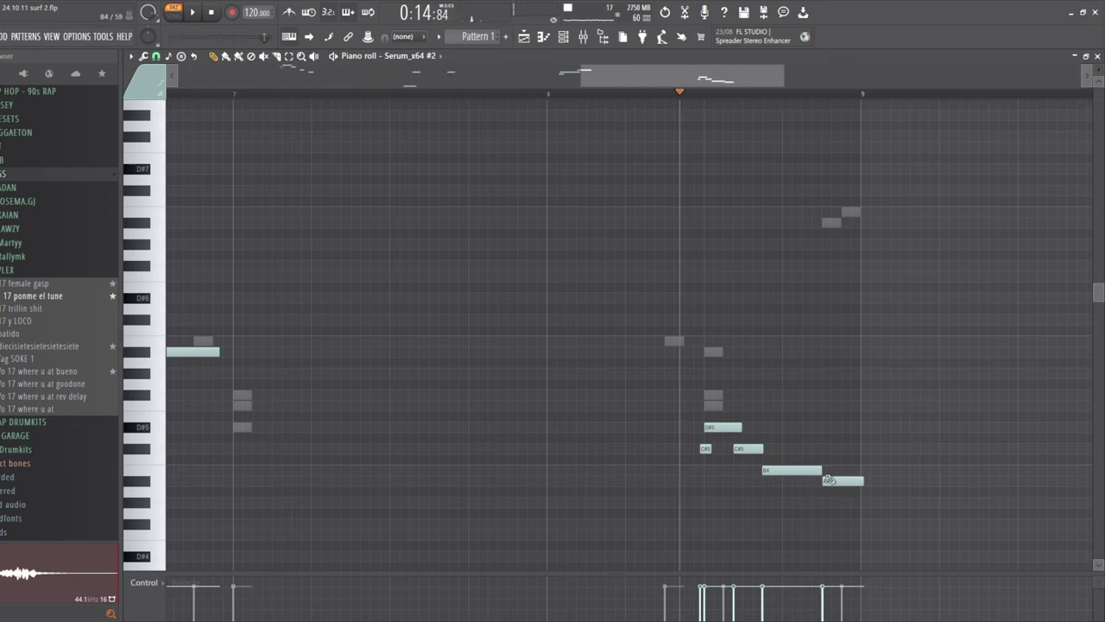
key(space)
key(space)
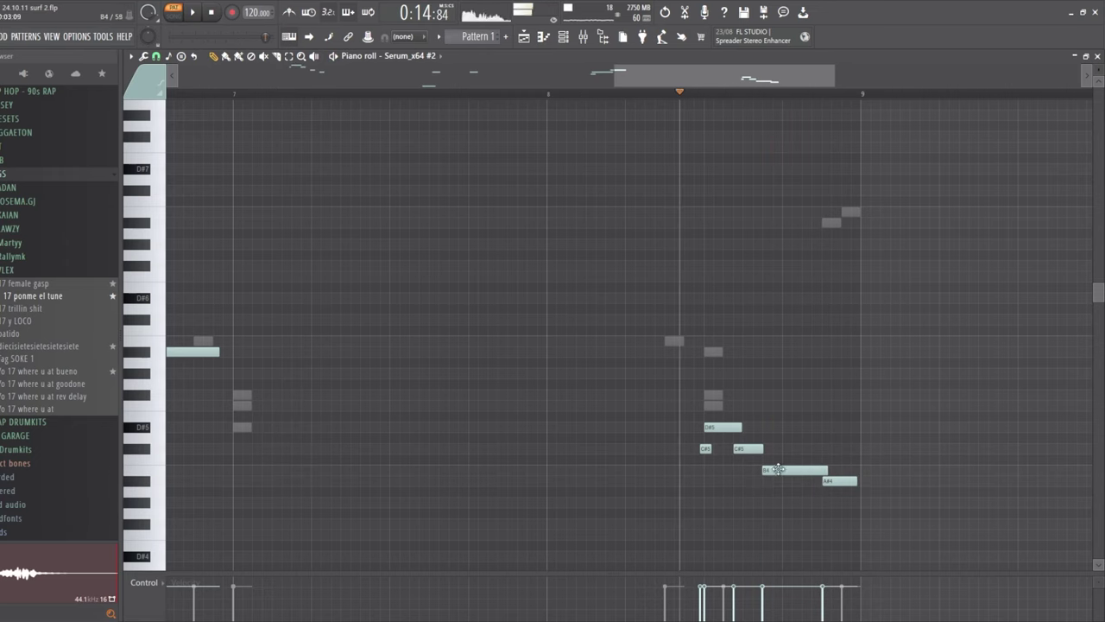
key(space)
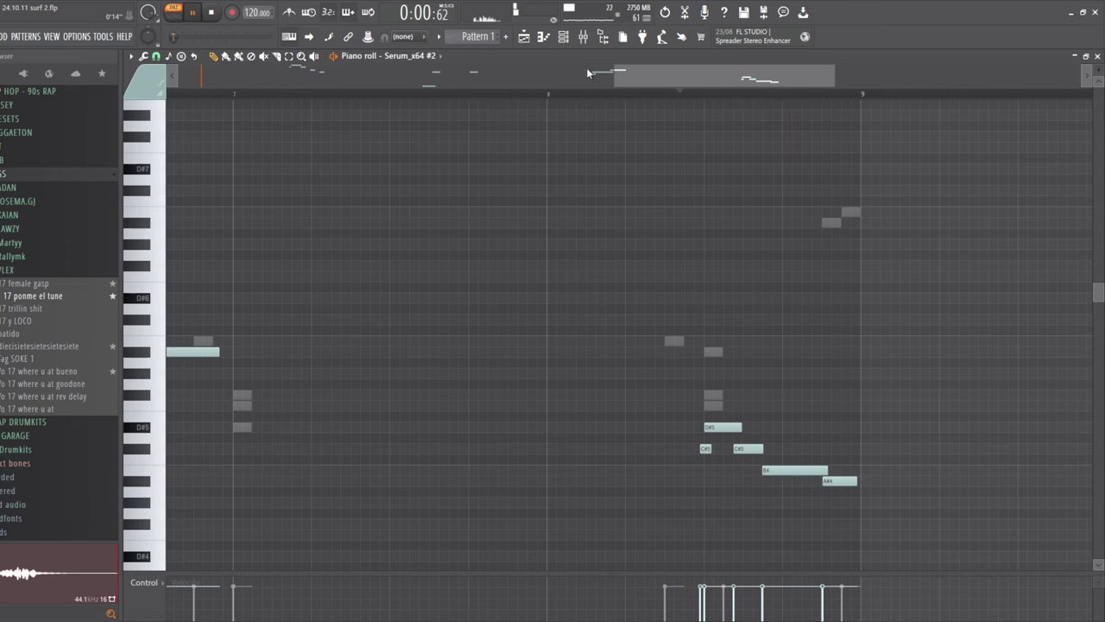
Audition claps from the HELLCAT kit and replace the 808 Clap sample with the Krisp clap
click(572, 40)
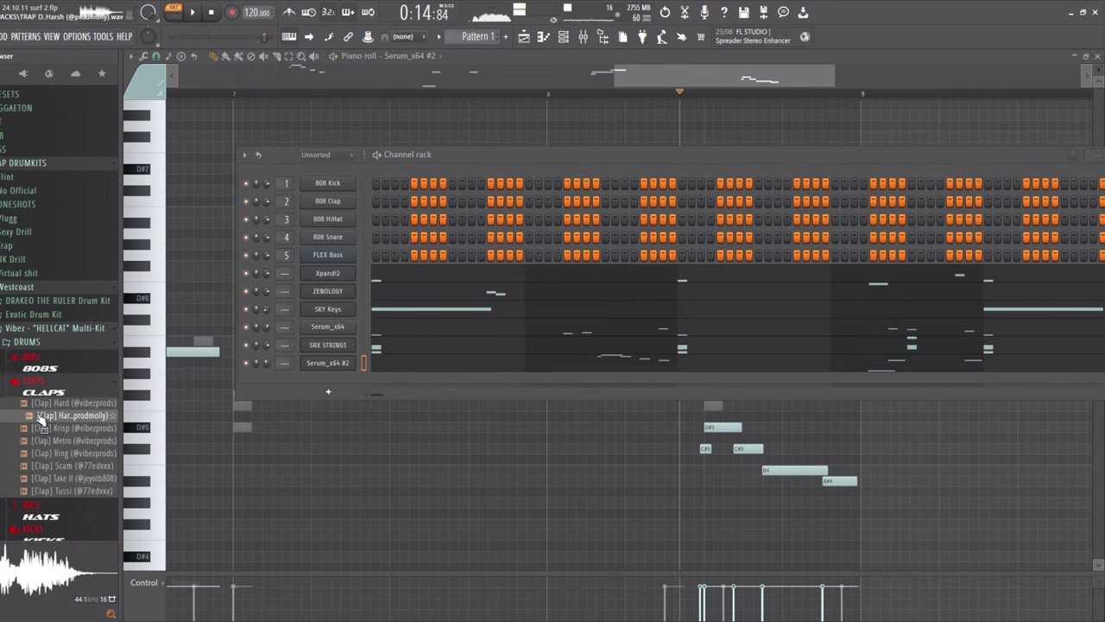
click(43, 428)
click(43, 431)
drag(44, 436, 126, 419)
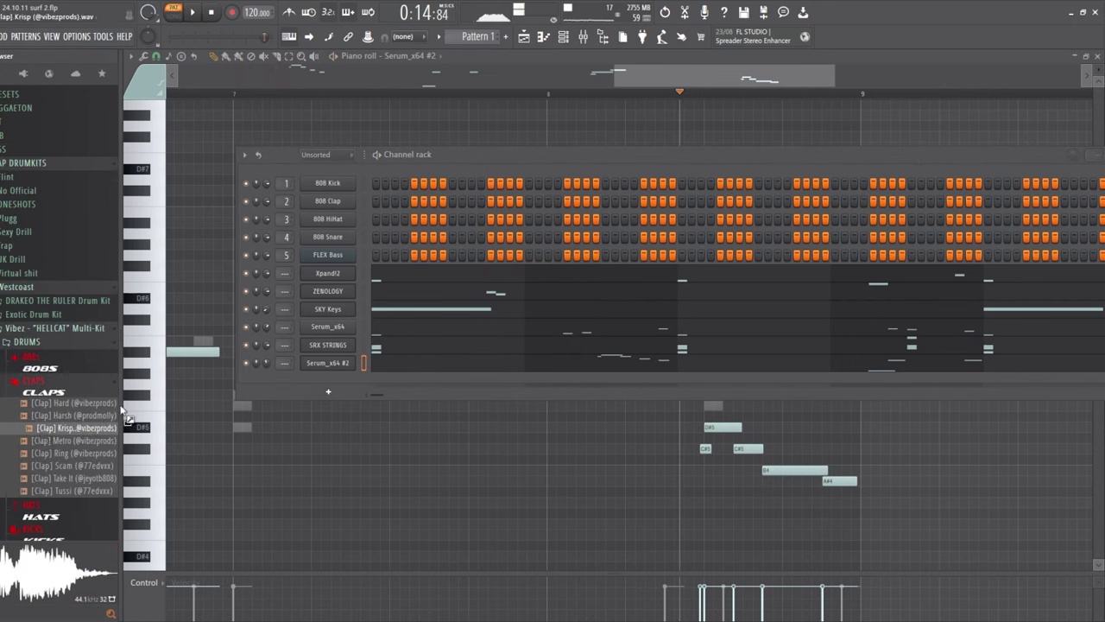
drag(327, 203, 330, 200)
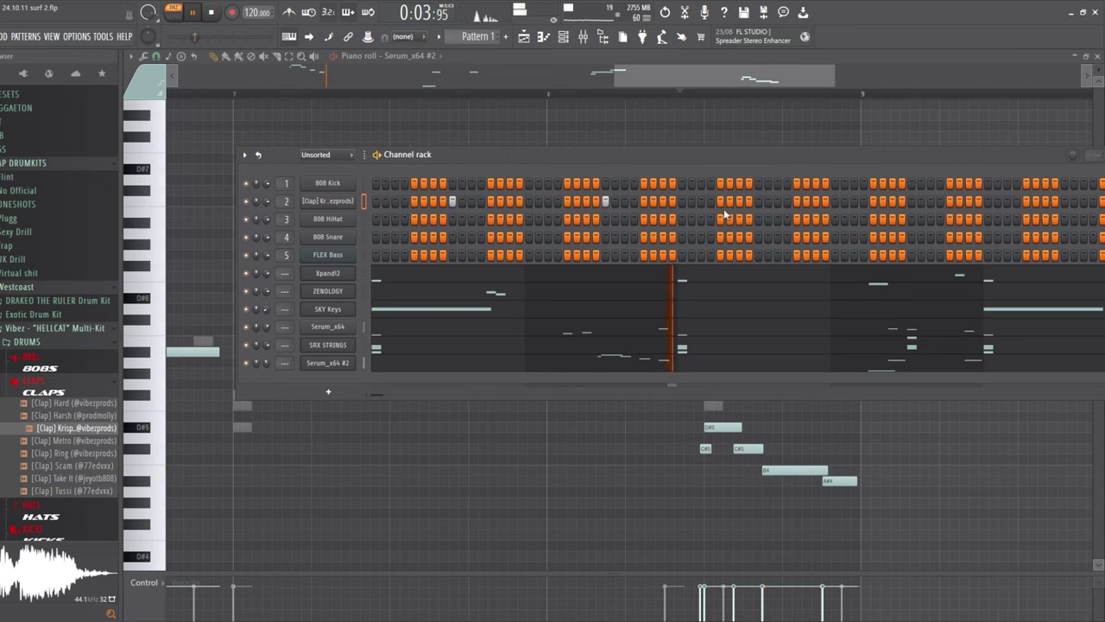
Try Krisp clap hits on steps 49, 59 and 65 while the pattern plays
click(836, 201)
click(931, 201)
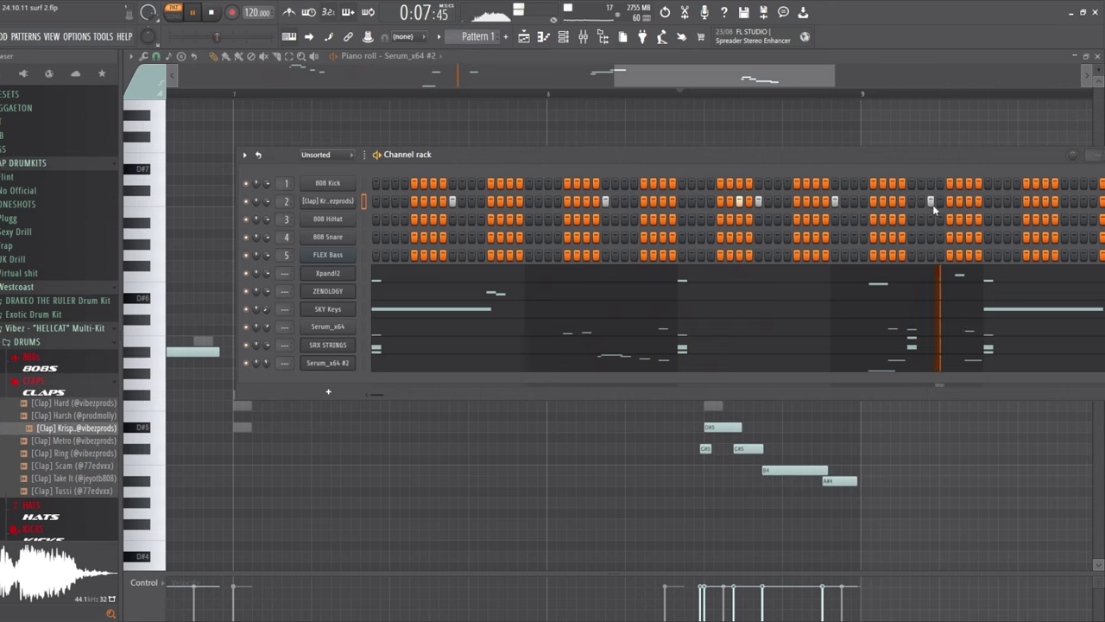
click(987, 202)
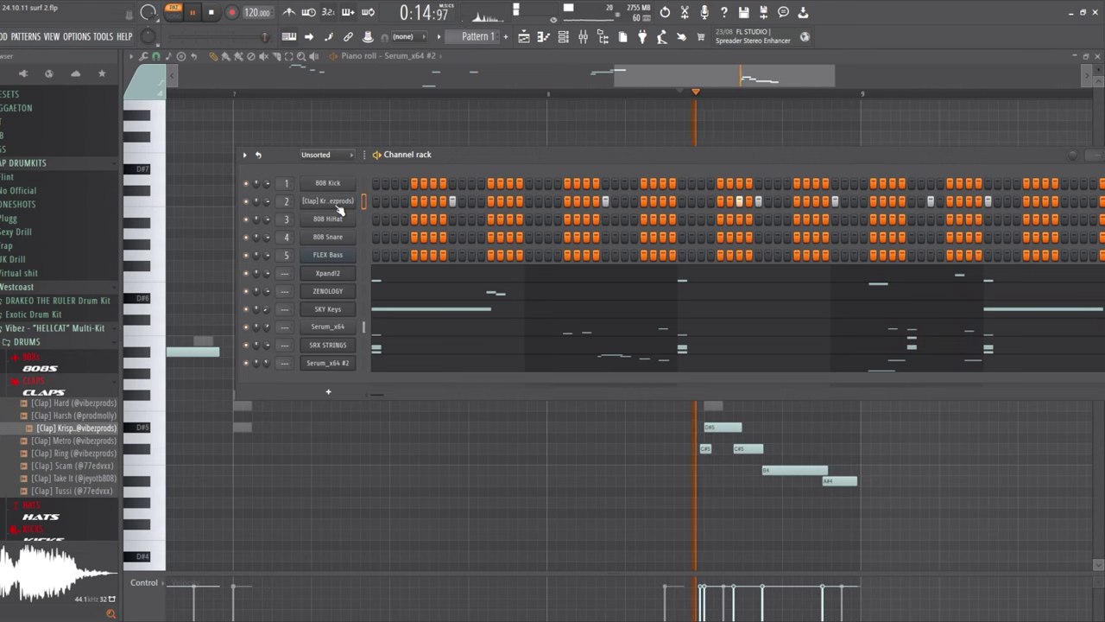
key(space)
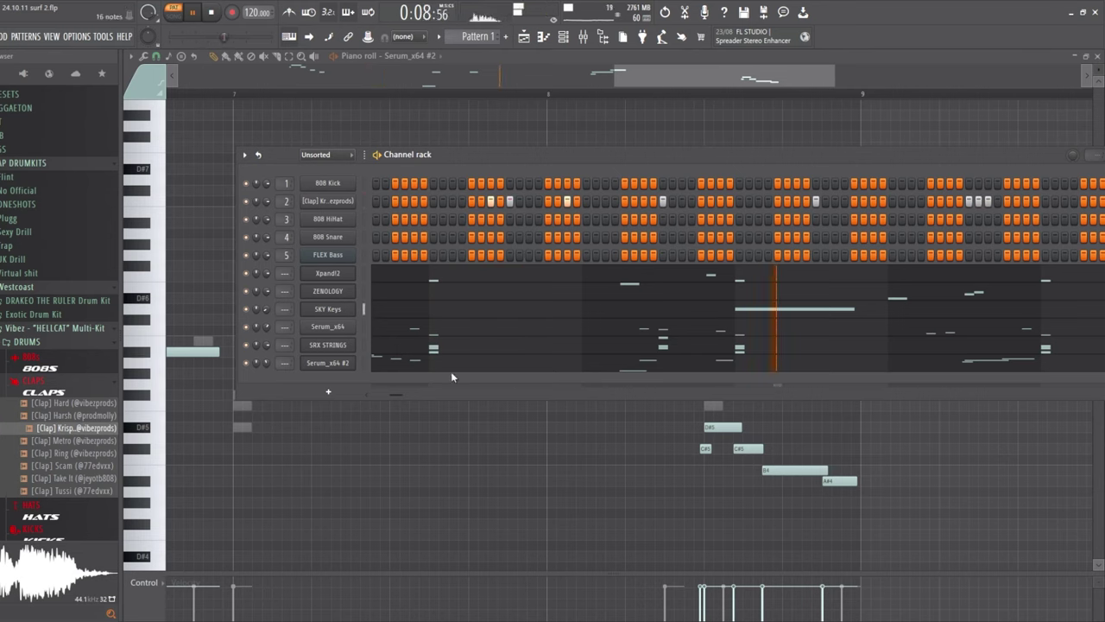
Lower the velocity of the last two claps in the bar 6 roll and add claps on steps 105, 121 and a softer 123
click(365, 202)
mouse_move(701, 259)
mouse_down()
mouse_move(697, 292)
mouse_move(687, 269)
mouse_up()
click(979, 201)
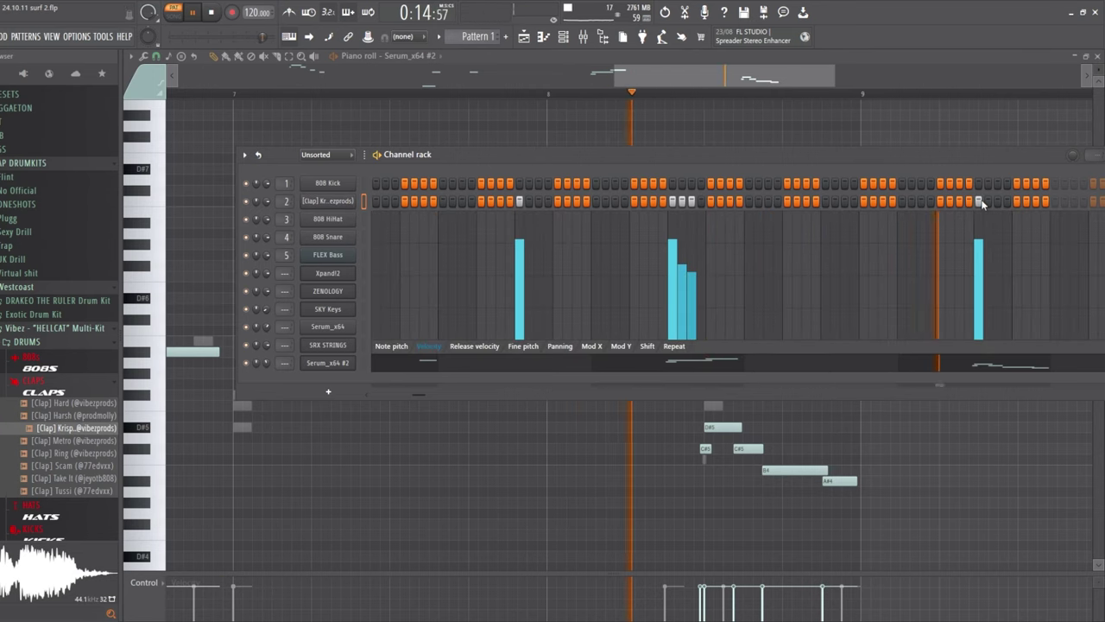
click(997, 202)
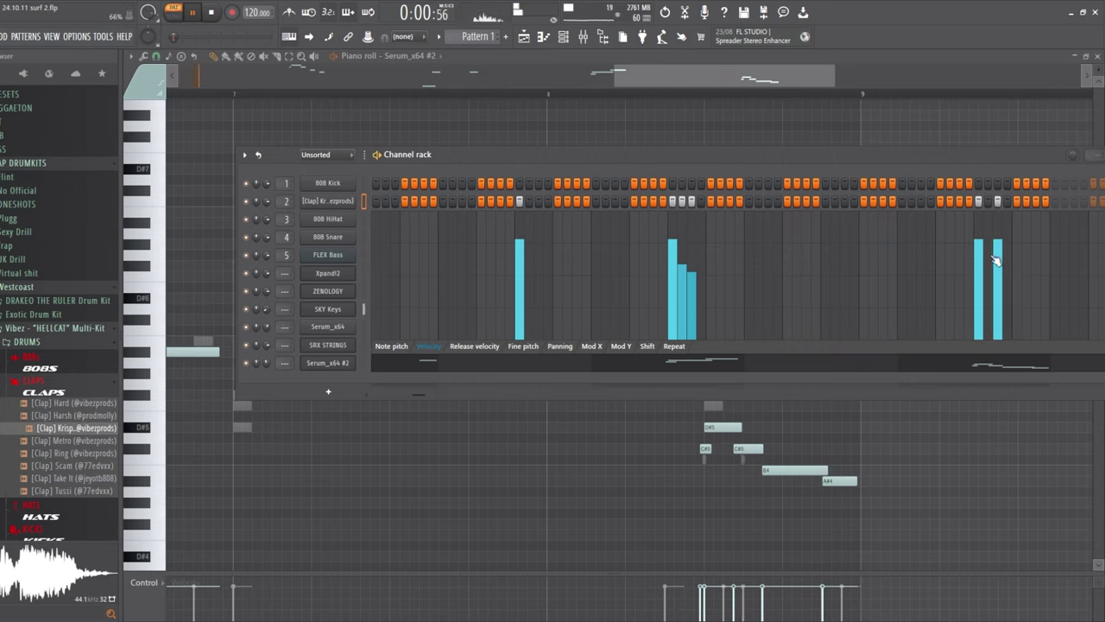
drag(998, 261, 987, 271)
click(828, 202)
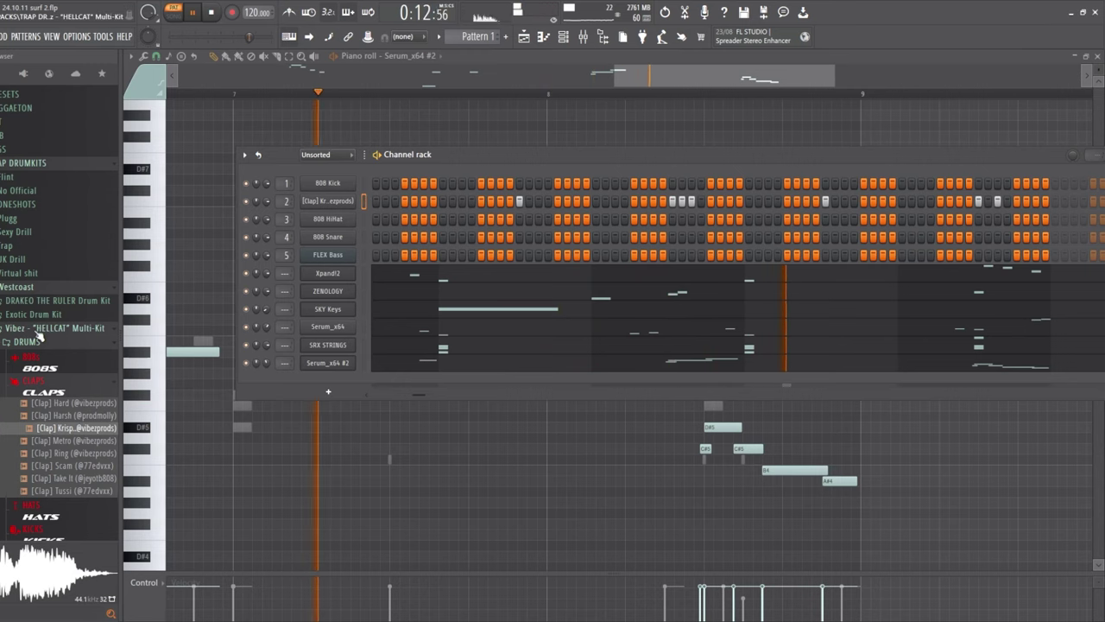
Audition open hats from the HELLCAT kit's hats folder and add [OH] Basic as a new channel below the clap
key(space)
click(43, 386)
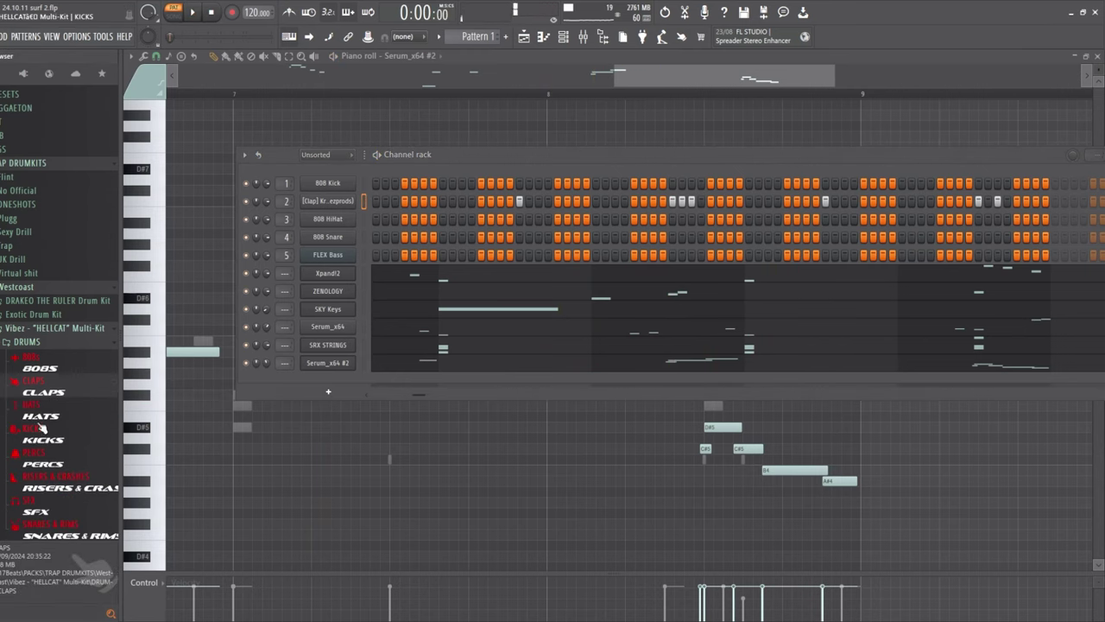
click(41, 418)
click(50, 452)
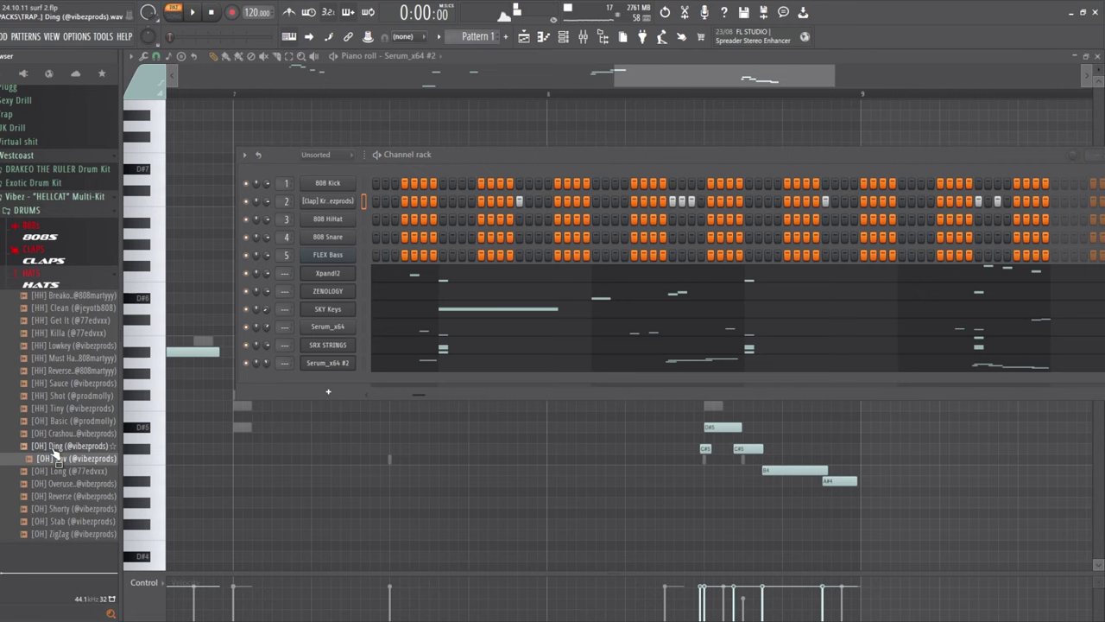
click(54, 433)
click(52, 421)
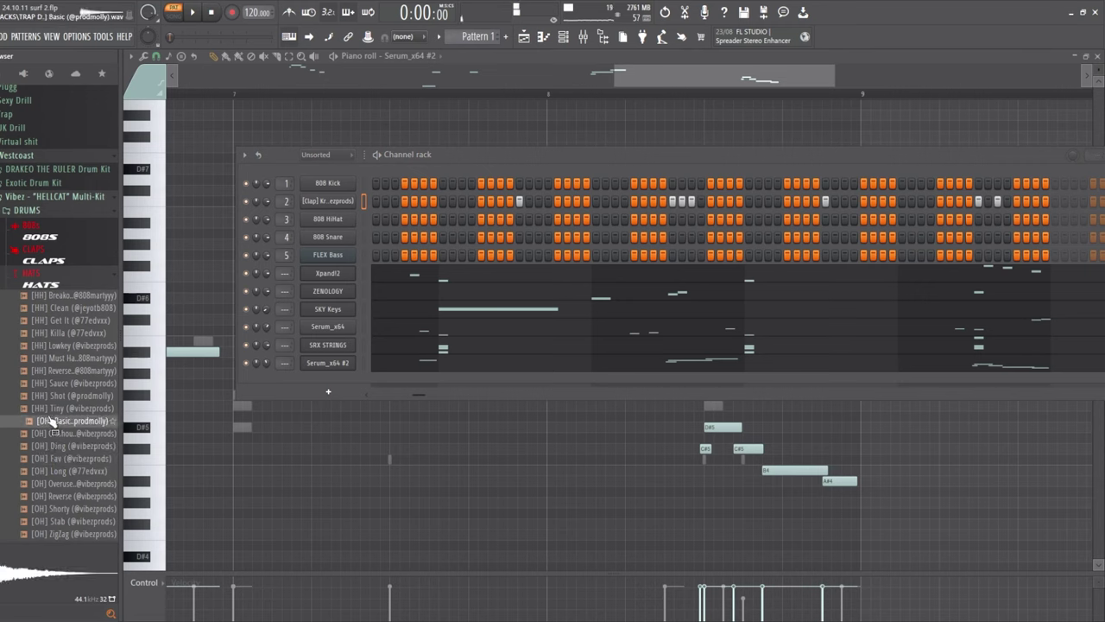
drag(51, 424, 261, 259)
drag(341, 210, 341, 212)
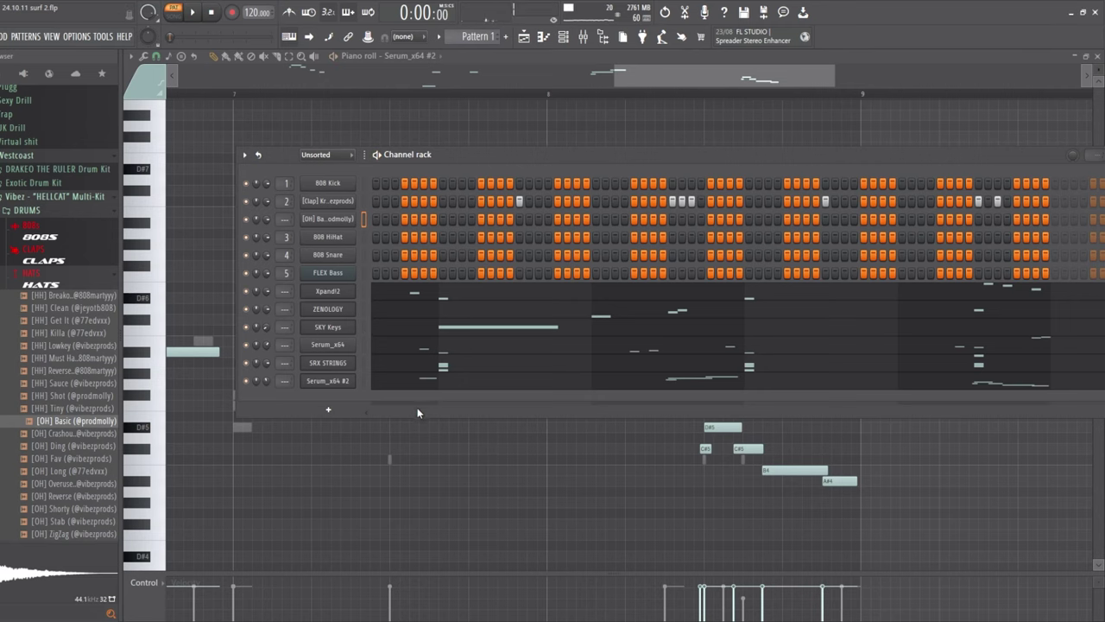
Program open hat hits on steps 5, 33, 61, 69, 93 and 117, and swap the channel's sample for [OH] Long
scroll(466, 239, right, 2)
key(space)
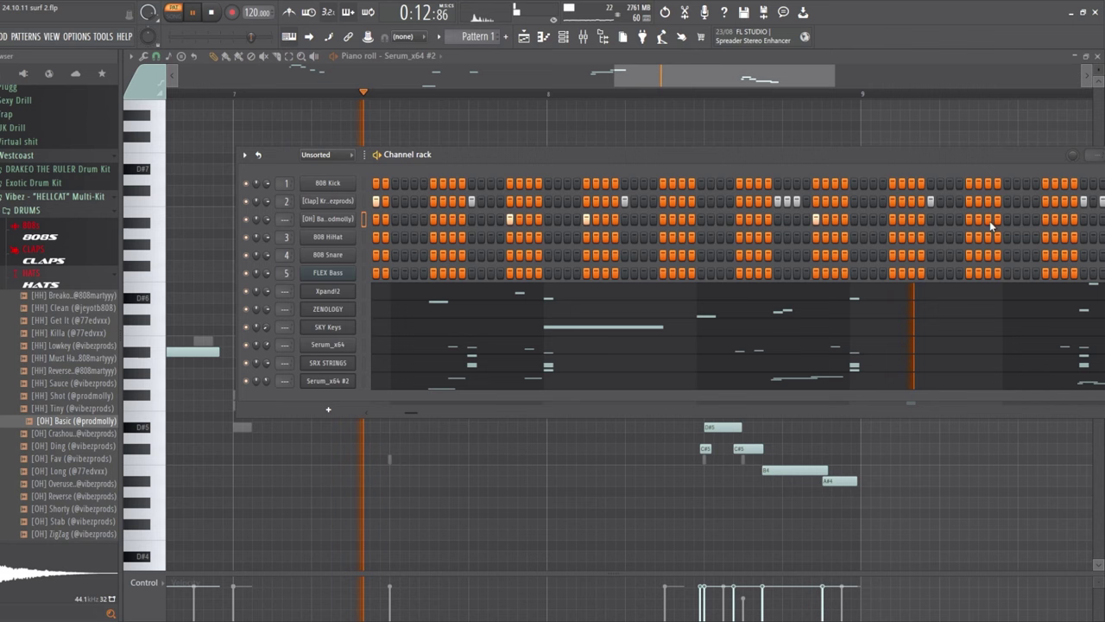
click(94, 474)
drag(97, 481, 343, 219)
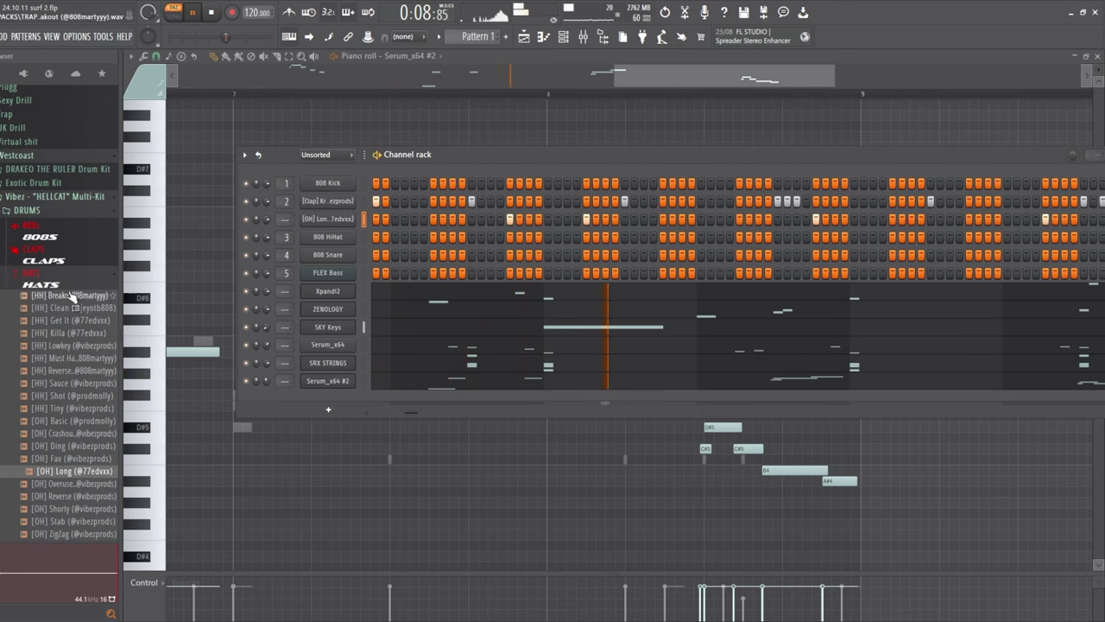
Audition closed hi-hats and replace the 808 HiHat sample with [HH] Get It
key(space)
click(73, 333)
click(69, 322)
drag(73, 331, 303, 291)
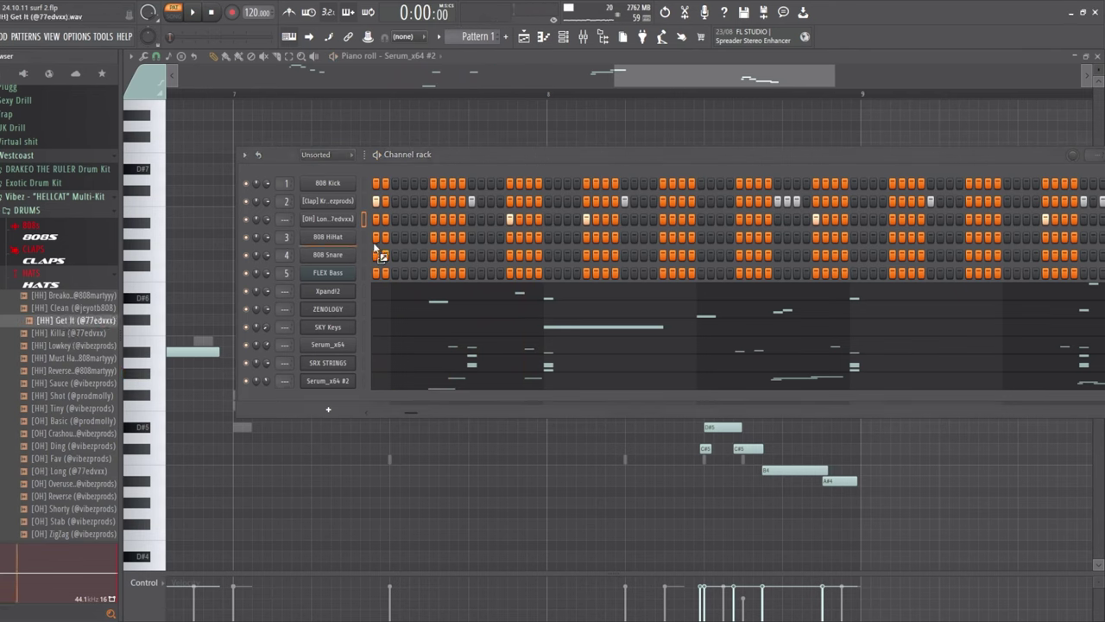
drag(340, 244, 341, 244)
Enter hi-hat hits on steps 1, 4, 6, 7 and 15 of bar 1 while replaying the pattern
key(space)
drag(414, 411, 368, 248)
key(space)
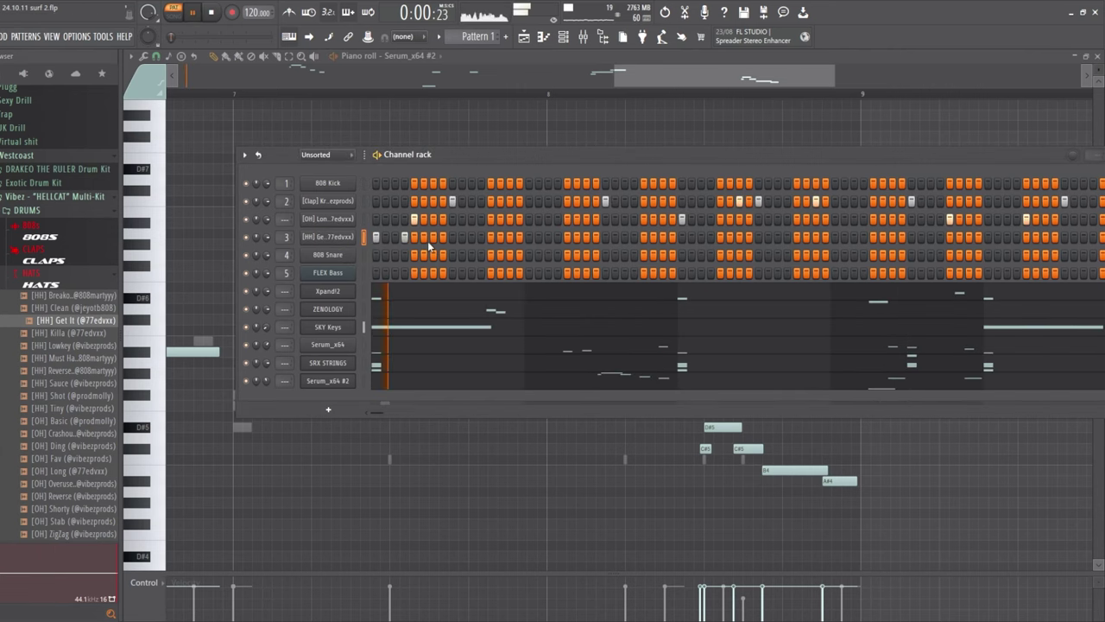
key(space)
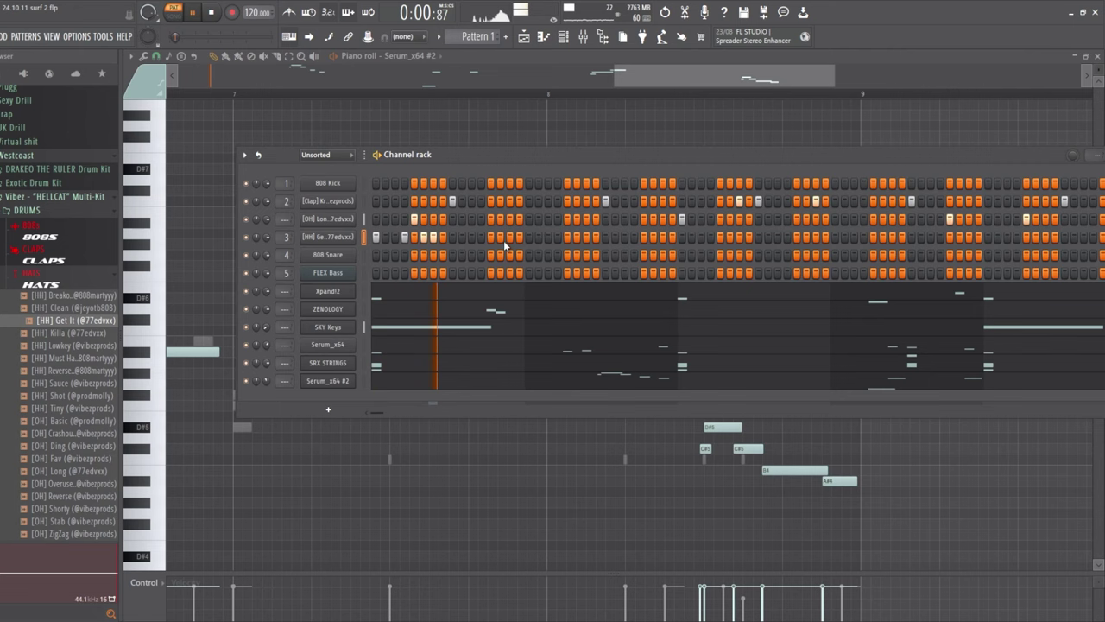
key(space)
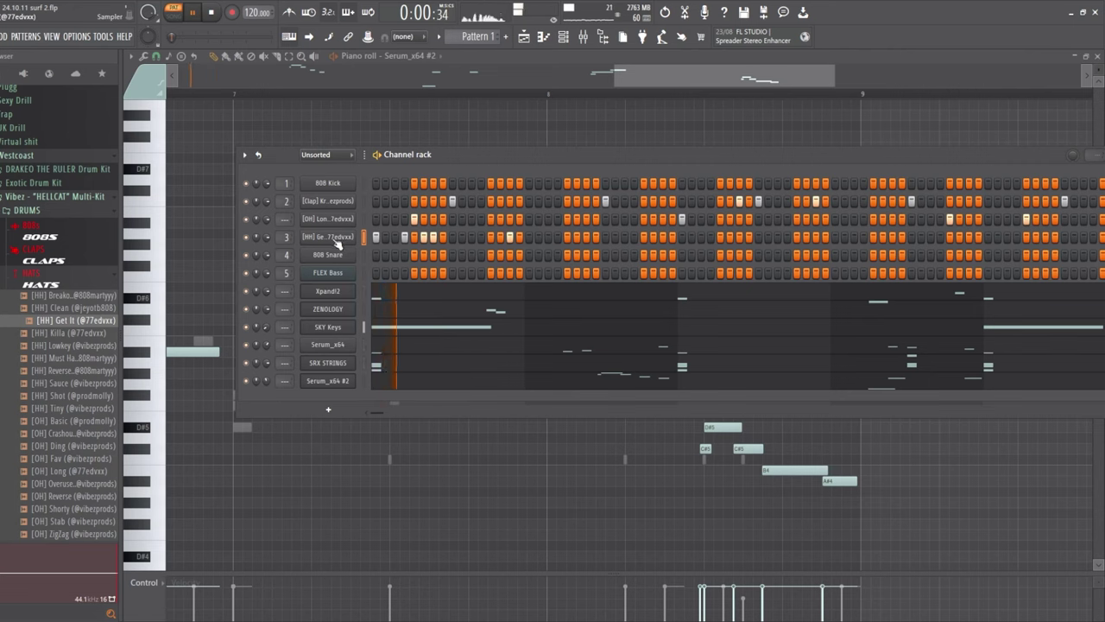
Replace the hi-hat sample with [HH] Killa and add hits on steps 17, 20, 23, 27, 28 and 31 during playback
click(328, 237)
click(511, 175)
key(space)
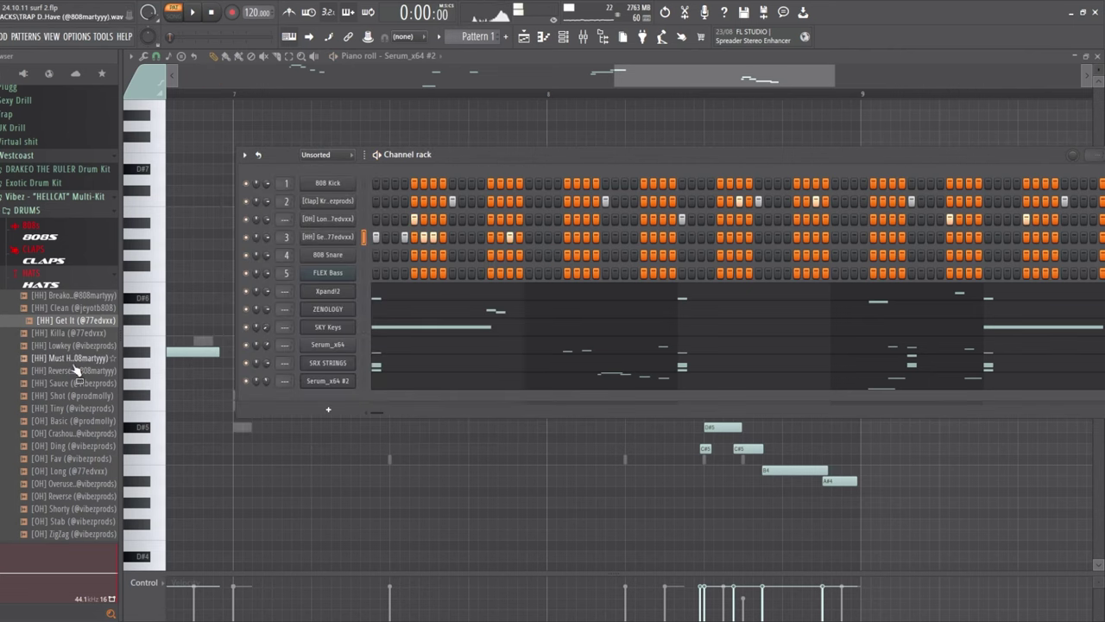
click(73, 333)
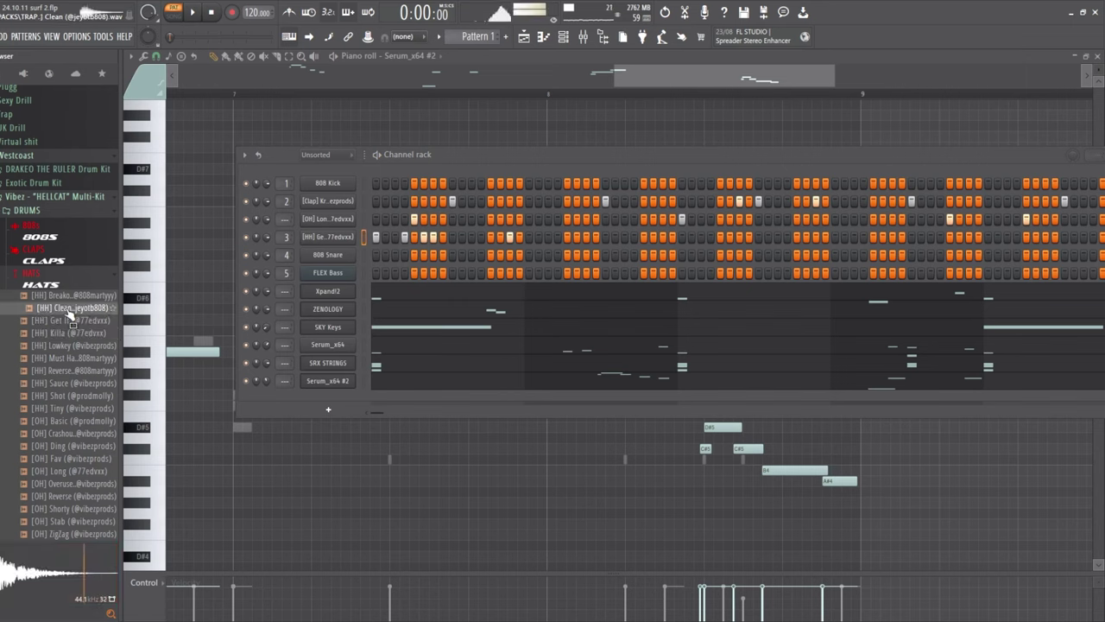
drag(74, 334, 231, 268)
drag(335, 246, 335, 246)
key(space)
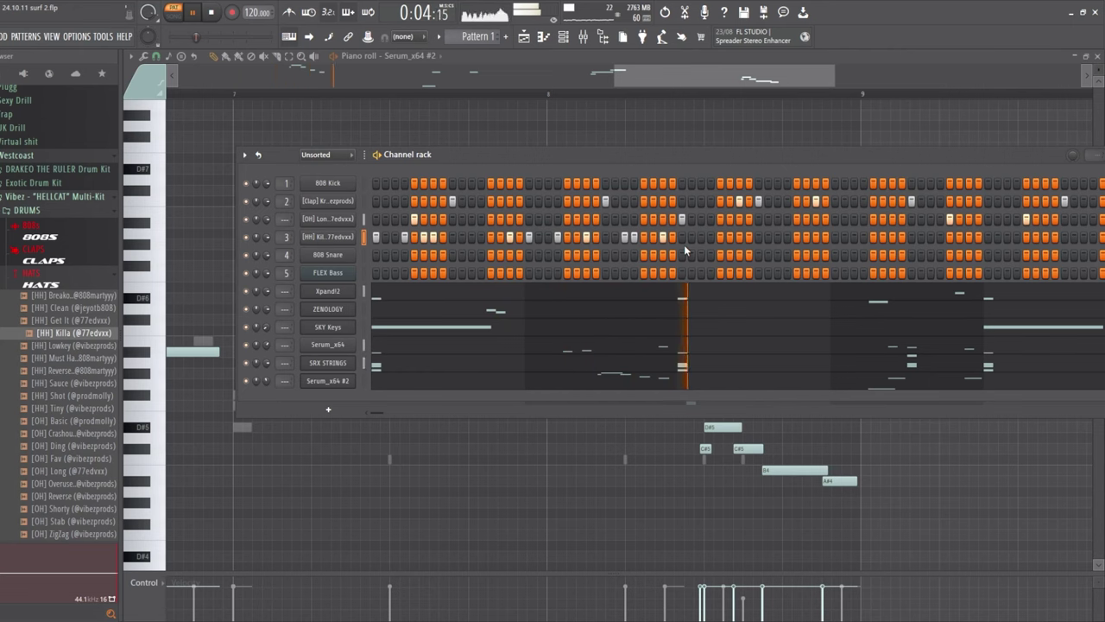
Repeat the [HH] Killa hi-hat pattern of bars 1–2 through bar 8 in the piano roll
click(345, 235)
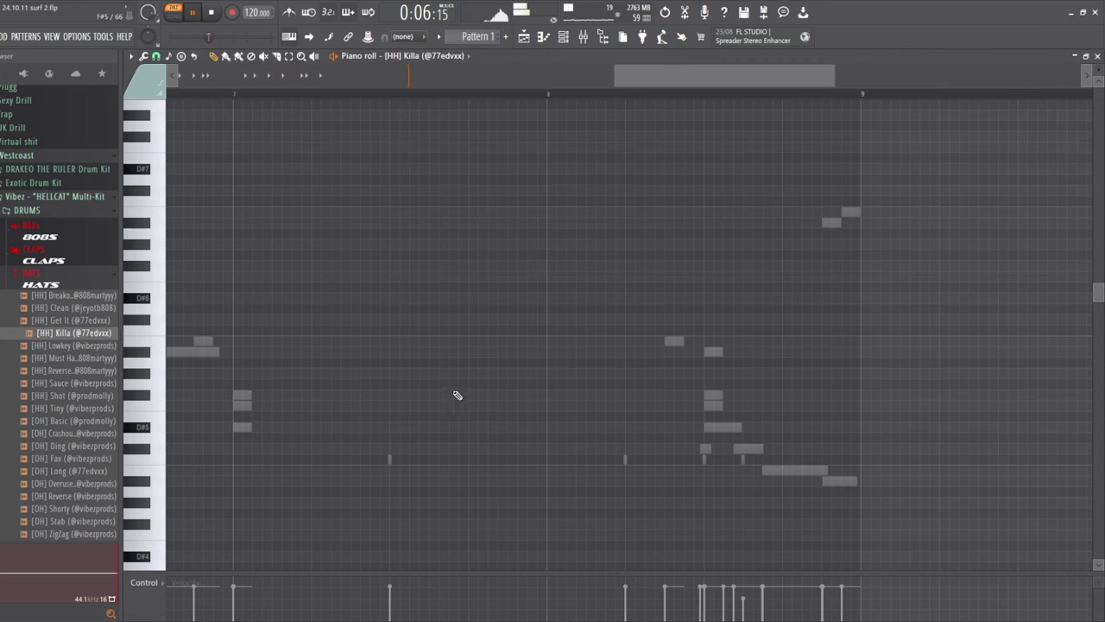
click(563, 36)
click(333, 239)
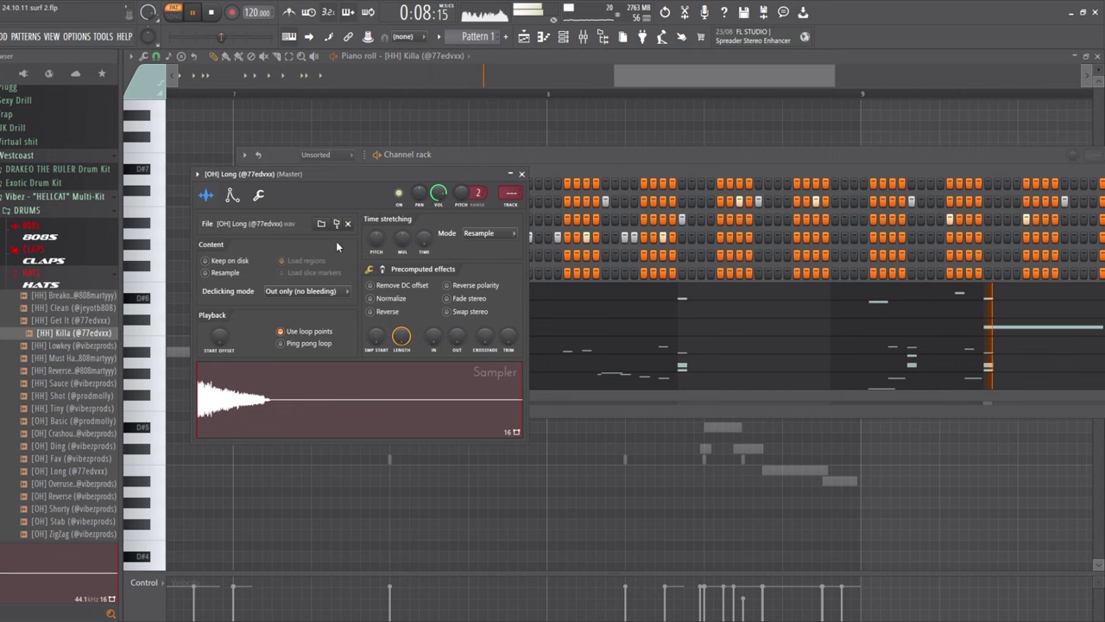
click(522, 174)
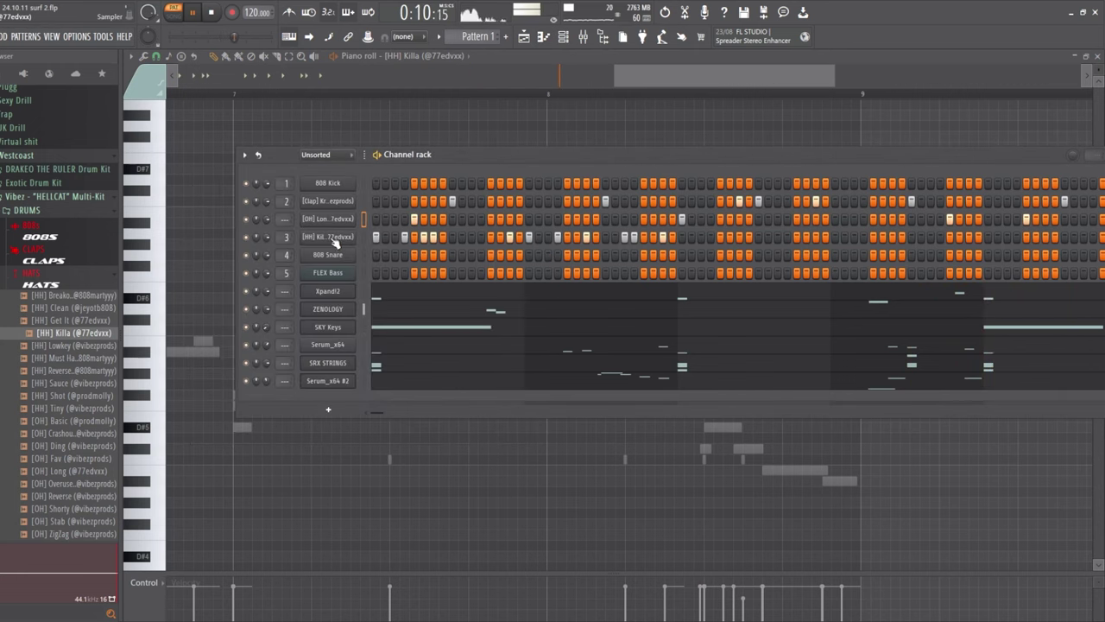
key(F7)
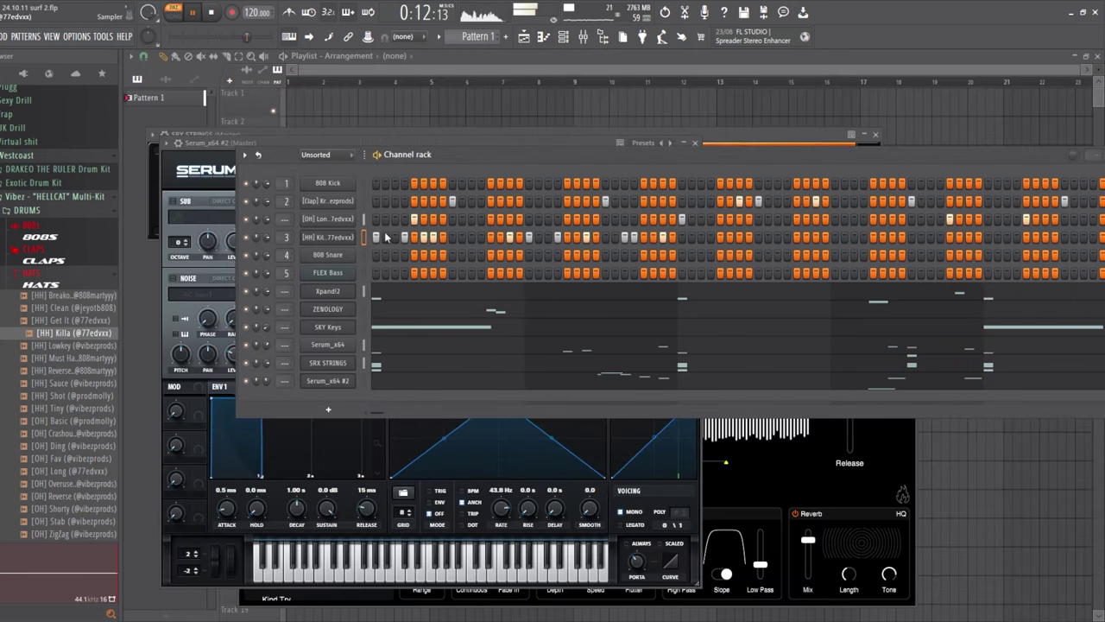
key(F7)
scroll(793, 99, down, 2)
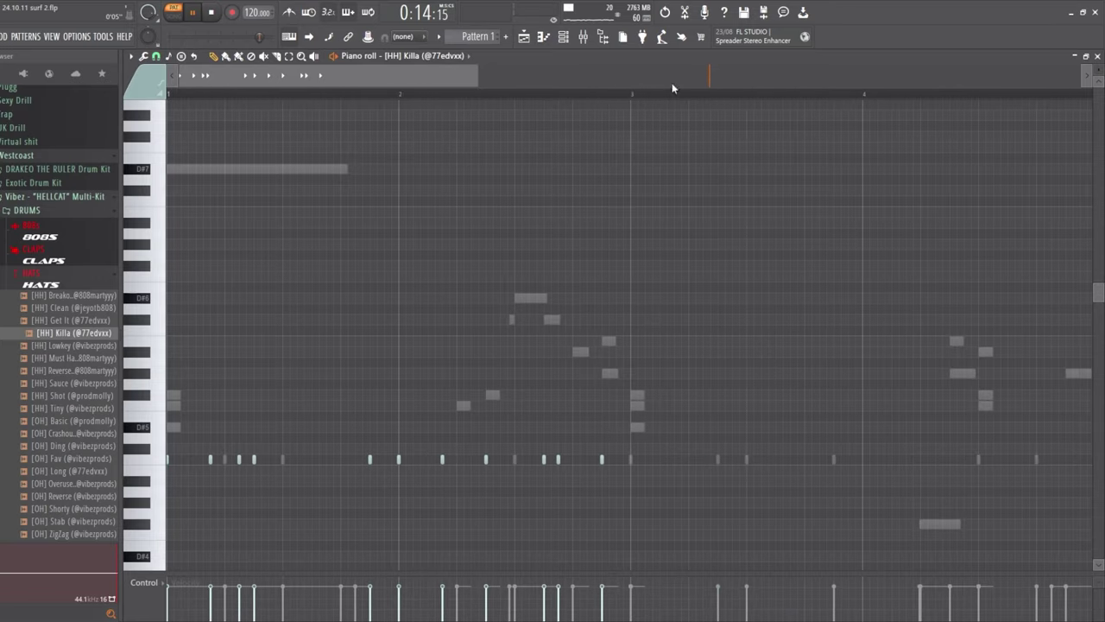
drag(635, 100, 1088, 102)
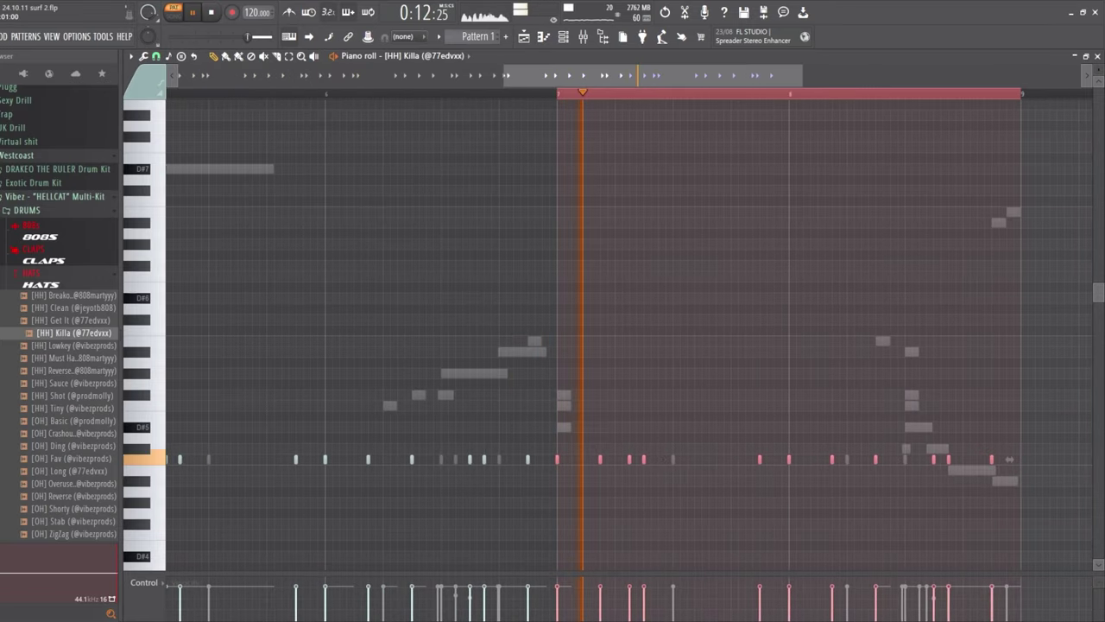
Clear the hi-hat selection and play the pattern back with all eight bars in view
double_click(210, 104)
click(214, 12)
key(space)
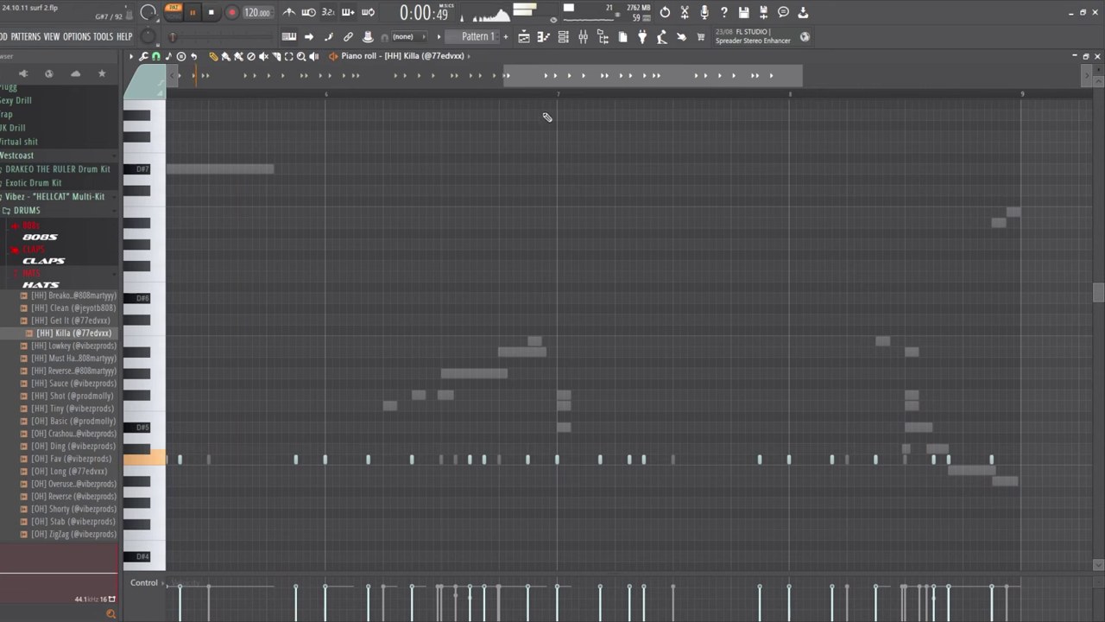
drag(503, 68, 171, 74)
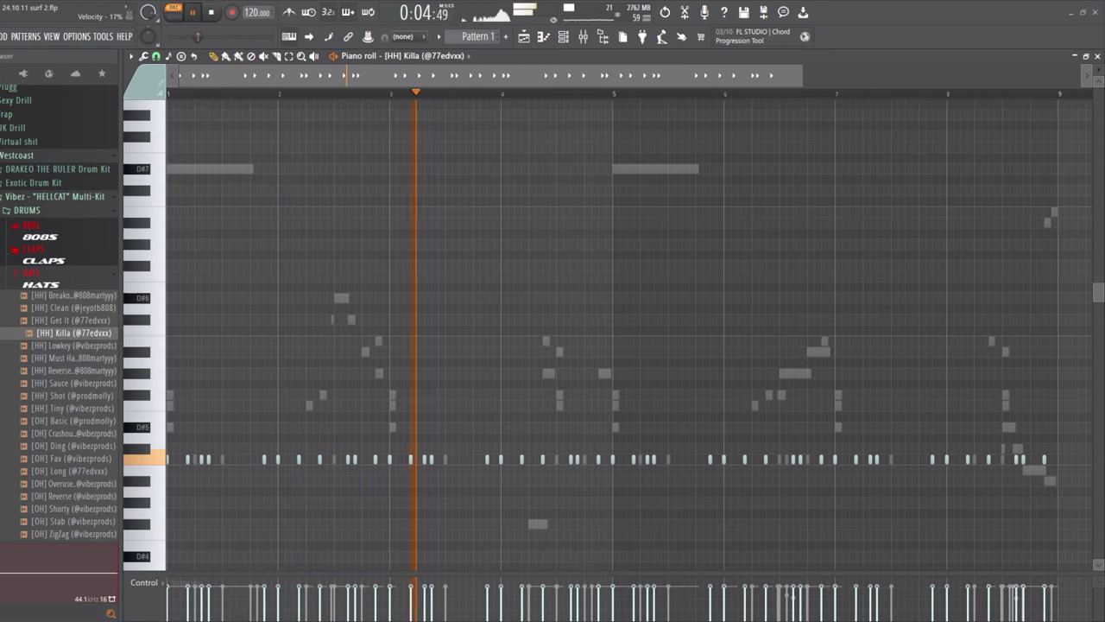
key(space)
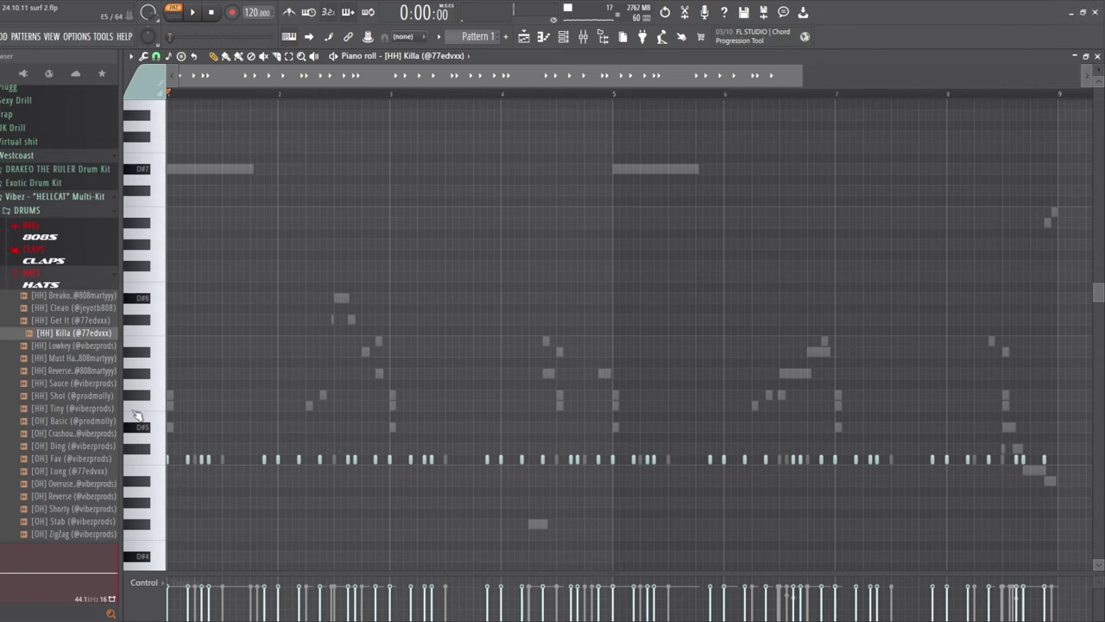
Audition samples in the kit's PERCS folder and add [Perc] Zap 02 as a new channel below [HH] Killa
click(41, 284)
click(49, 354)
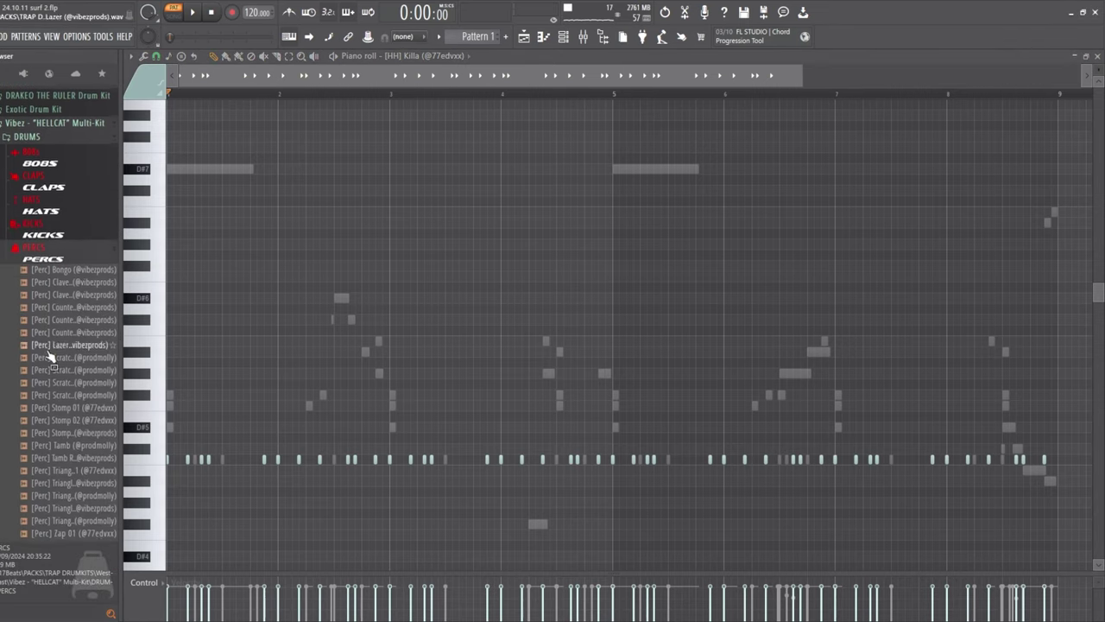
drag(49, 354, 82, 324)
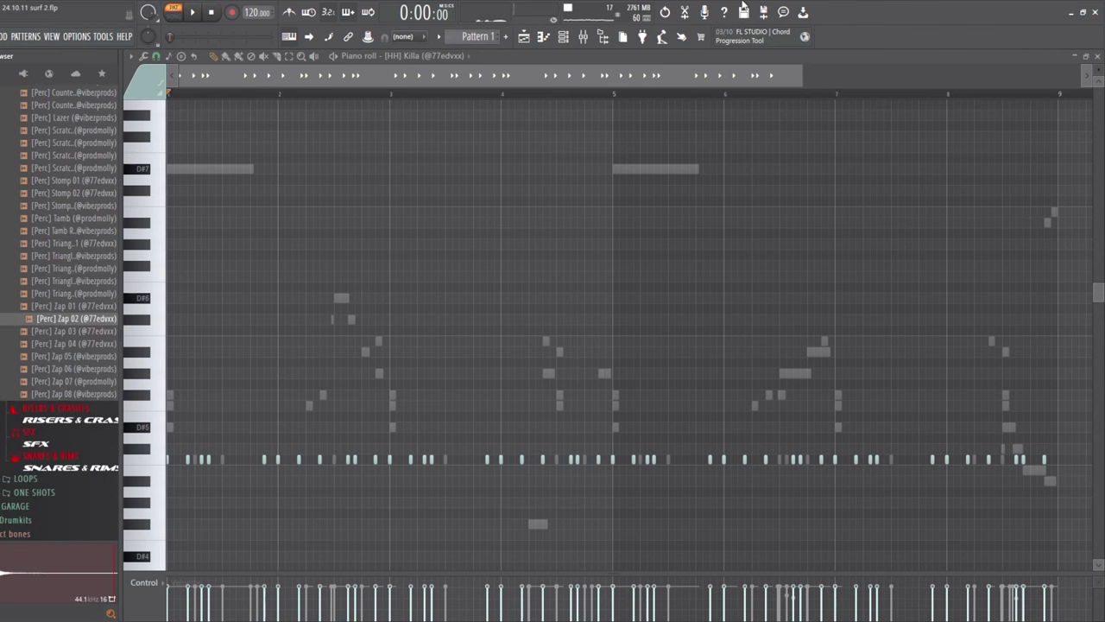
click(562, 40)
click(108, 319)
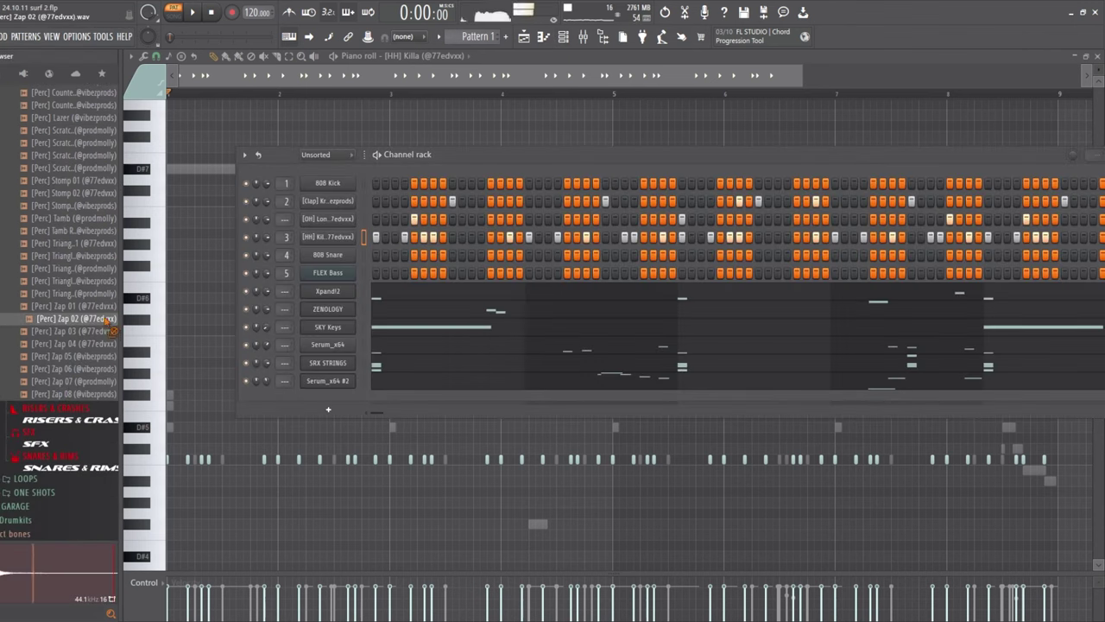
drag(325, 249, 326, 252)
Add a Zap 02 hit on step 8 during playback and check the channel's sampler settings
key(space)
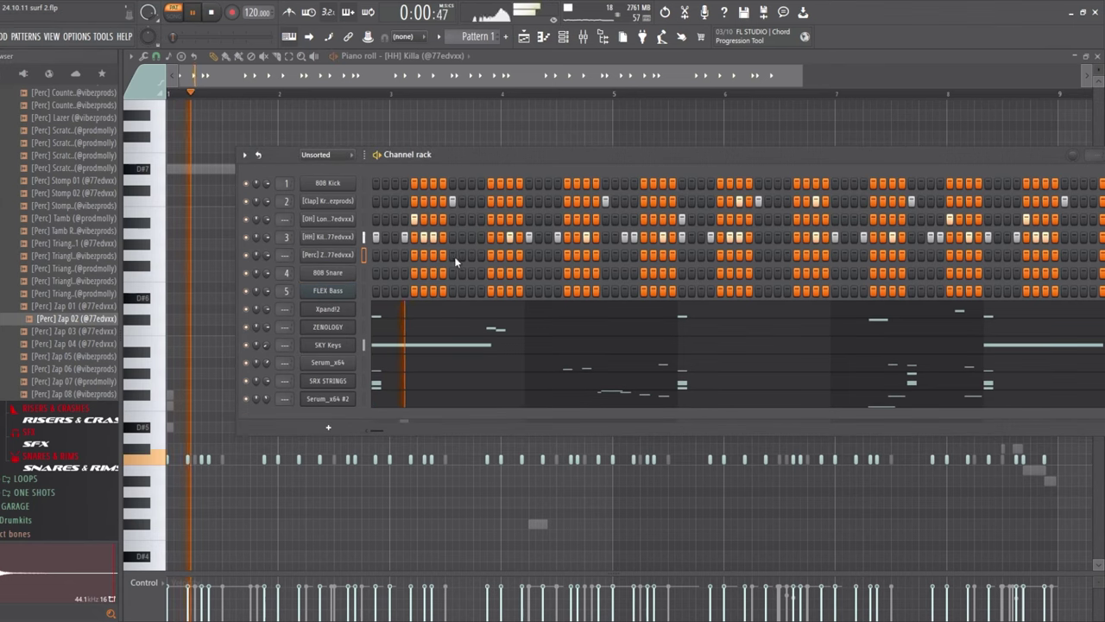
drag(443, 256, 414, 257)
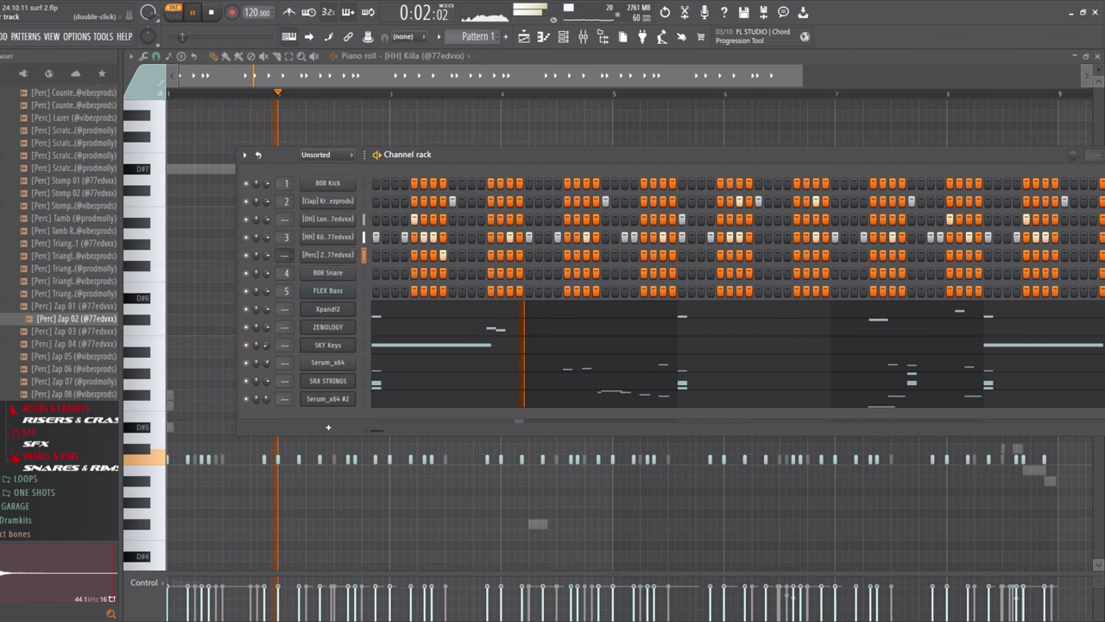
click(323, 255)
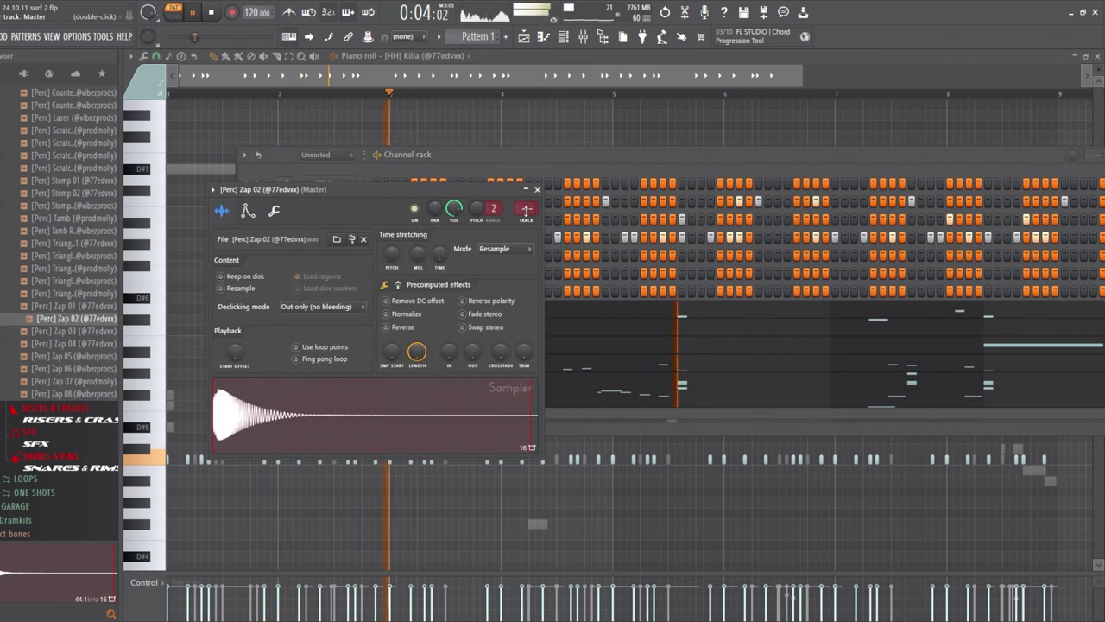
click(537, 189)
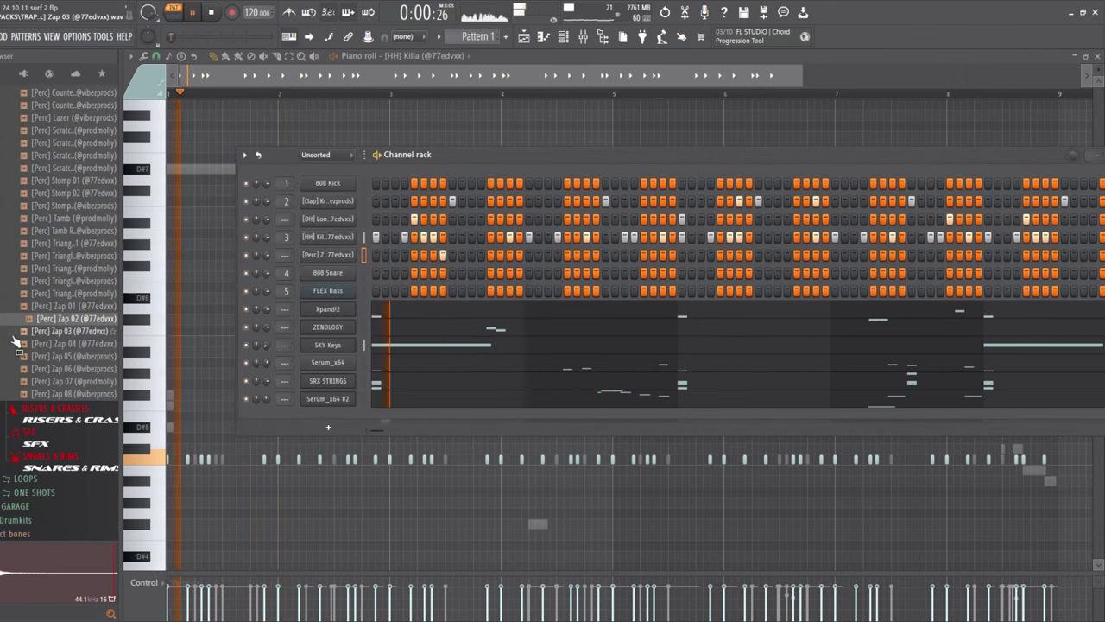
Audition the triangle percussion samples, add [Perc] Triangle 04 as a channel below Zap 02, and place a hit on step 1
click(73, 280)
click(74, 269)
key(space)
click(73, 256)
click(74, 243)
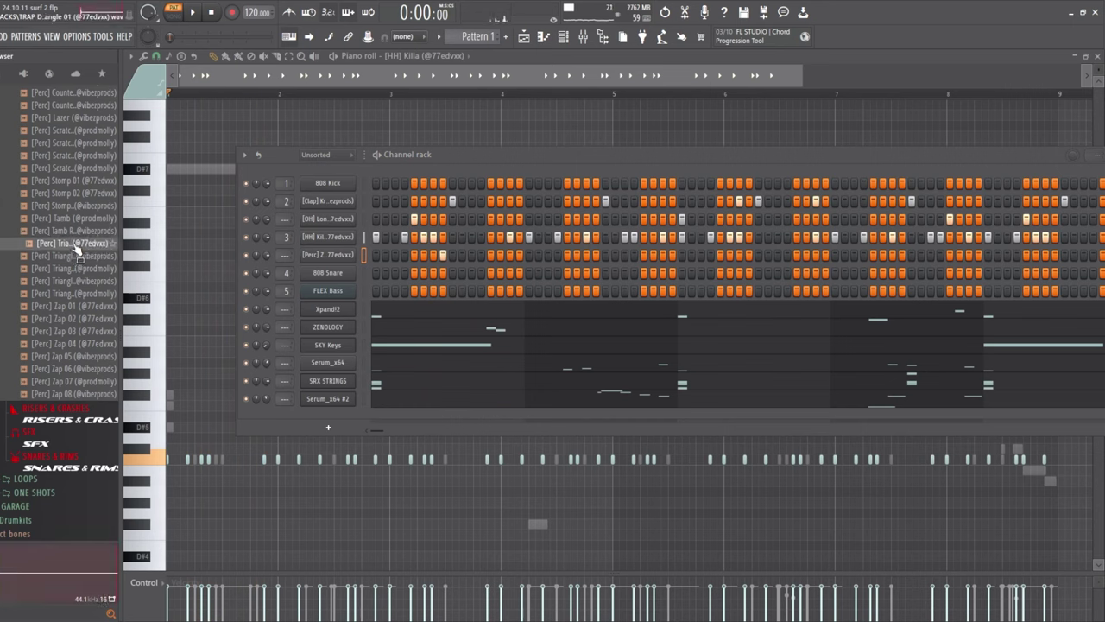
click(82, 306)
click(86, 281)
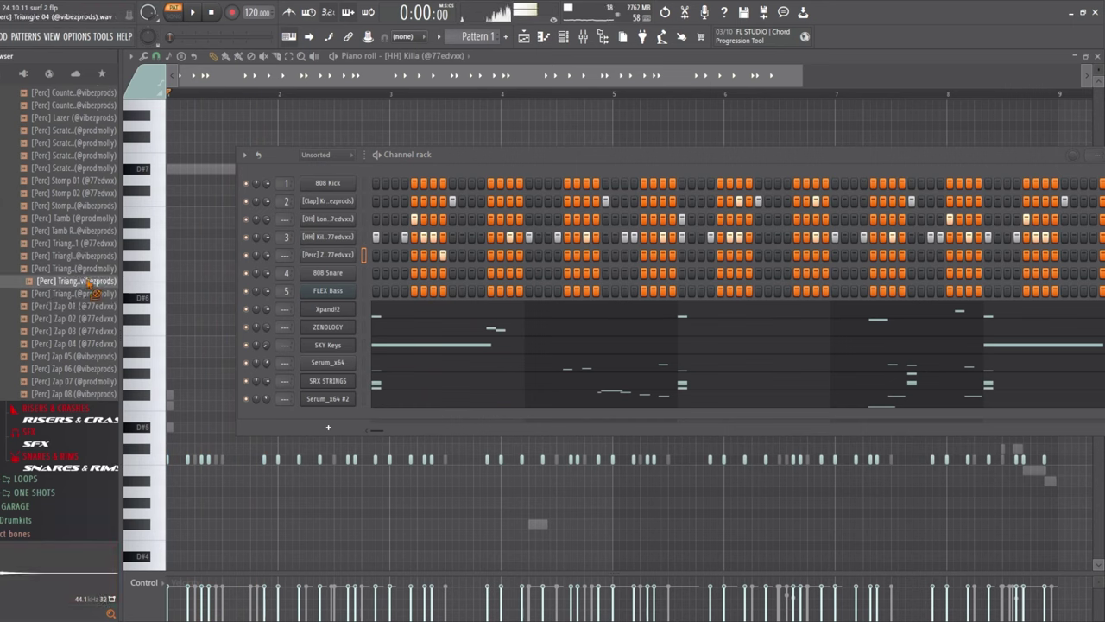
drag(348, 263, 350, 265)
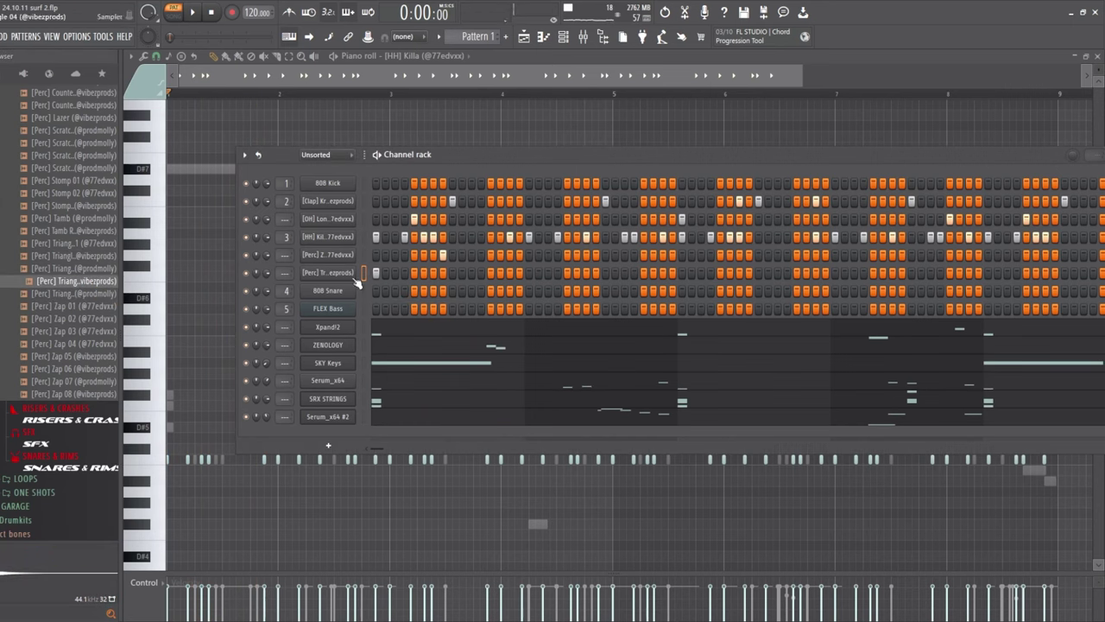
Add the third [Perc] Counte… sample as a channel below the triangle, place hits on steps 4 and 7, and replay the pattern
key(space)
scroll(95, 266, up, 4)
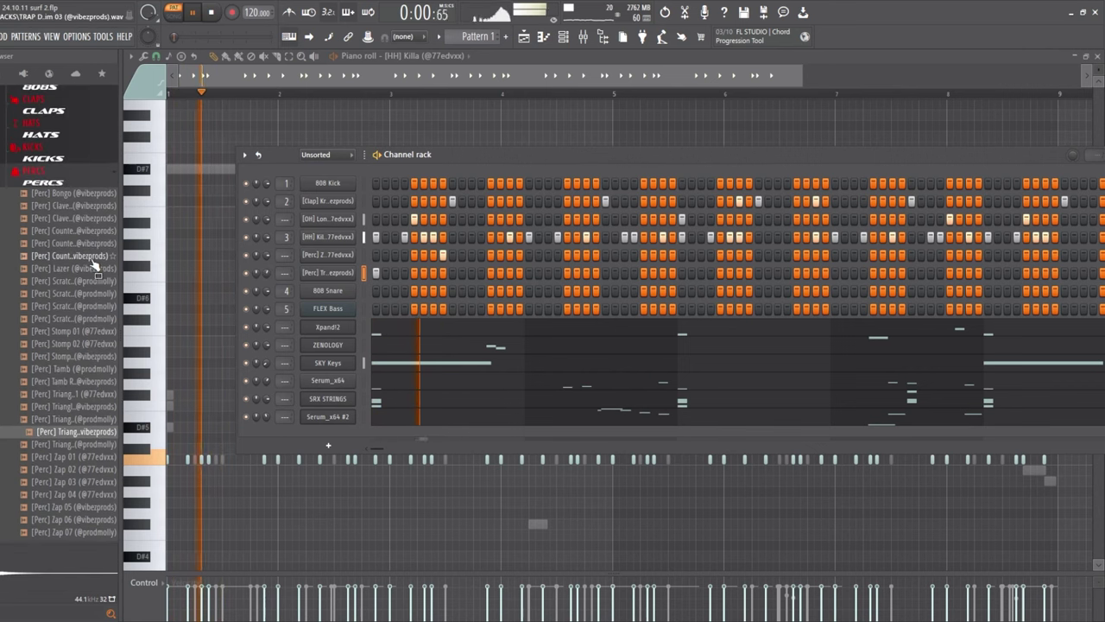
key(space)
click(86, 256)
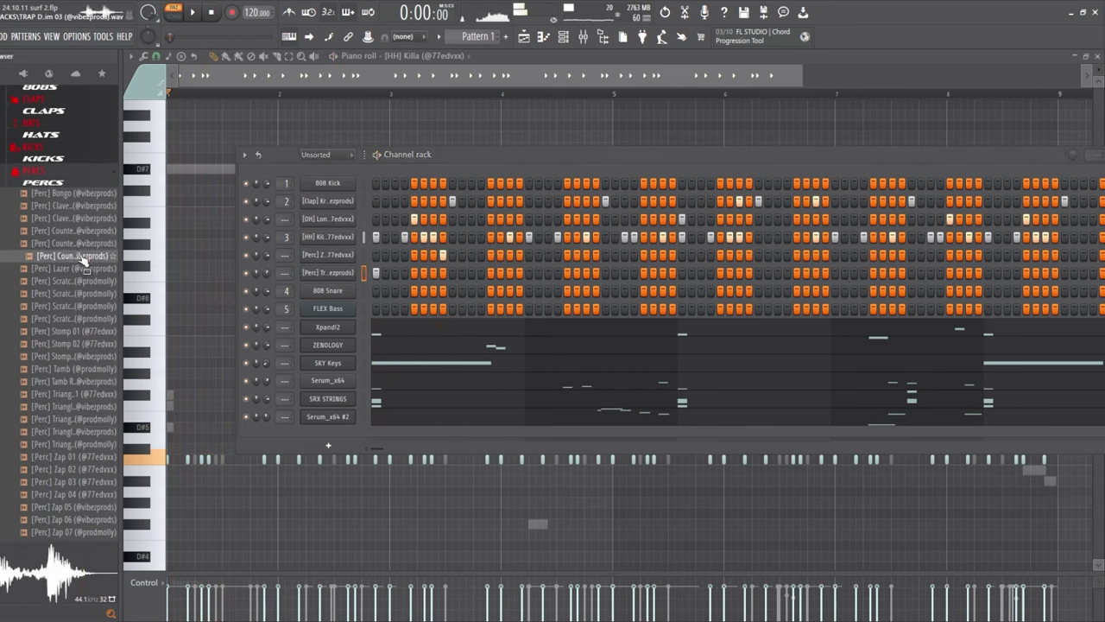
drag(83, 258, 183, 305)
drag(339, 277, 342, 285)
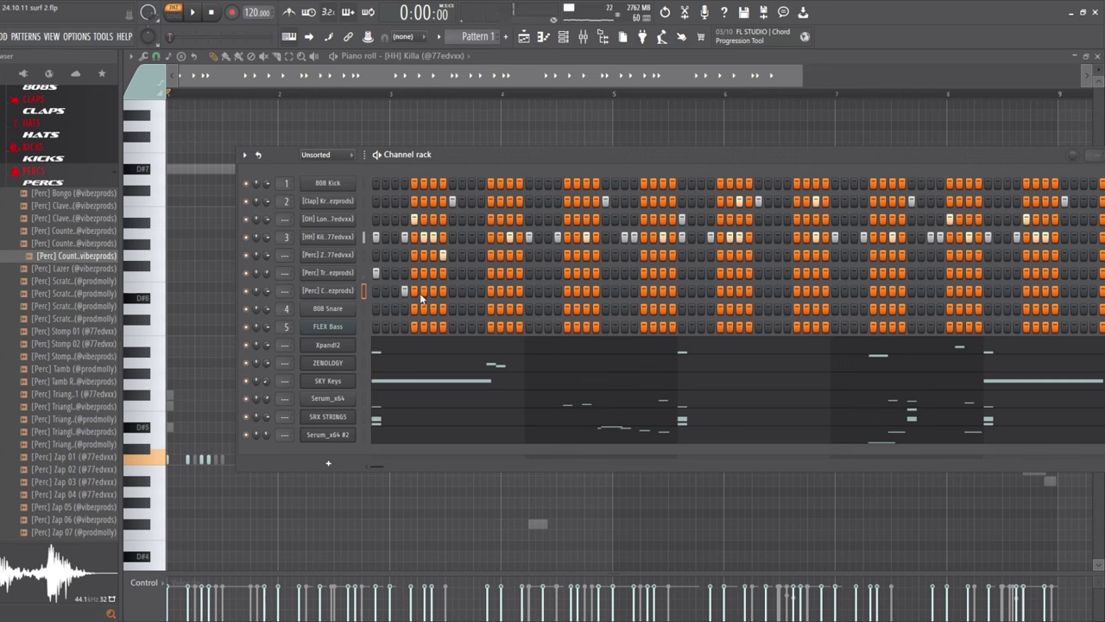
key(space)
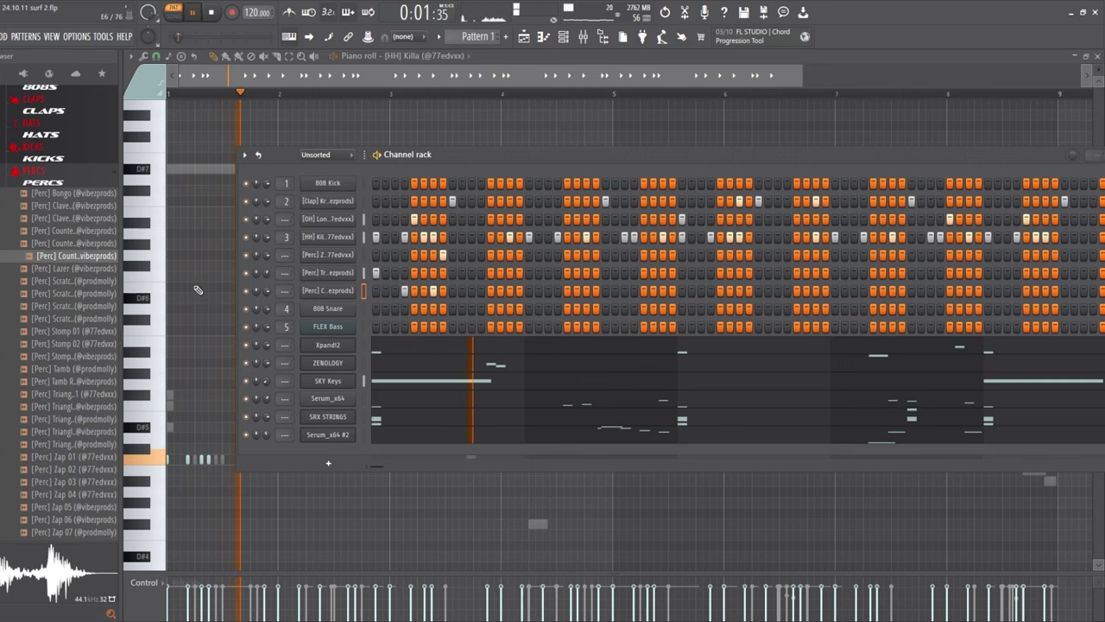
key(space)
key(space)
Search the browser for "bongo", replace the newest percussion channel's sample with Ama-bongoz (3), and add a hit on step 19
scroll(69, 259, up, 3)
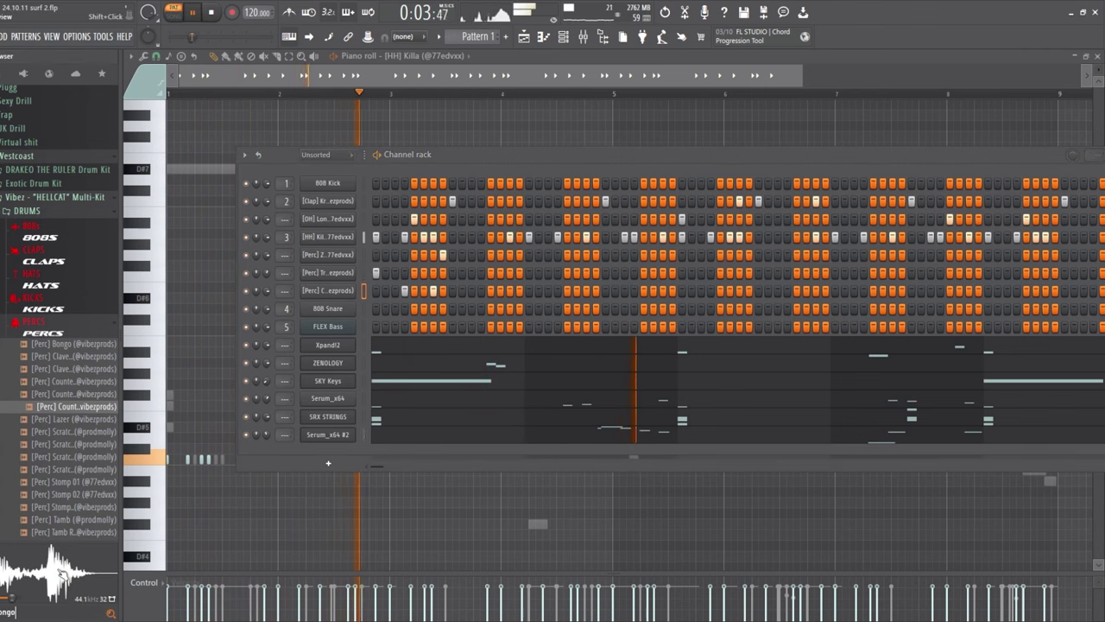
click(66, 615)
text(bongo)
click(55, 349)
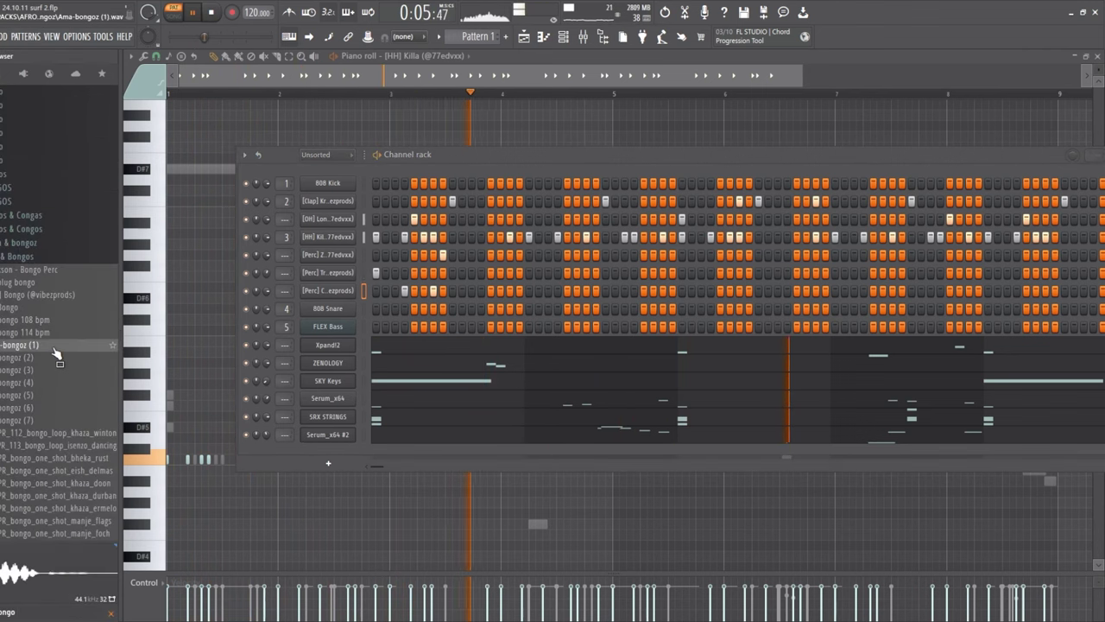
click(54, 370)
drag(271, 316, 326, 294)
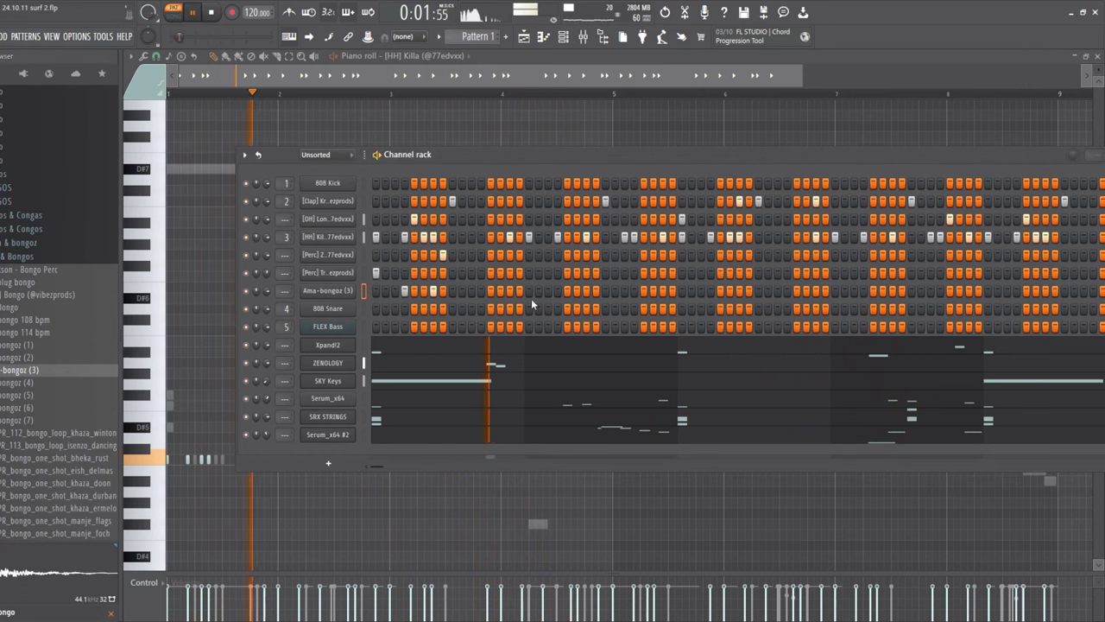
click(547, 290)
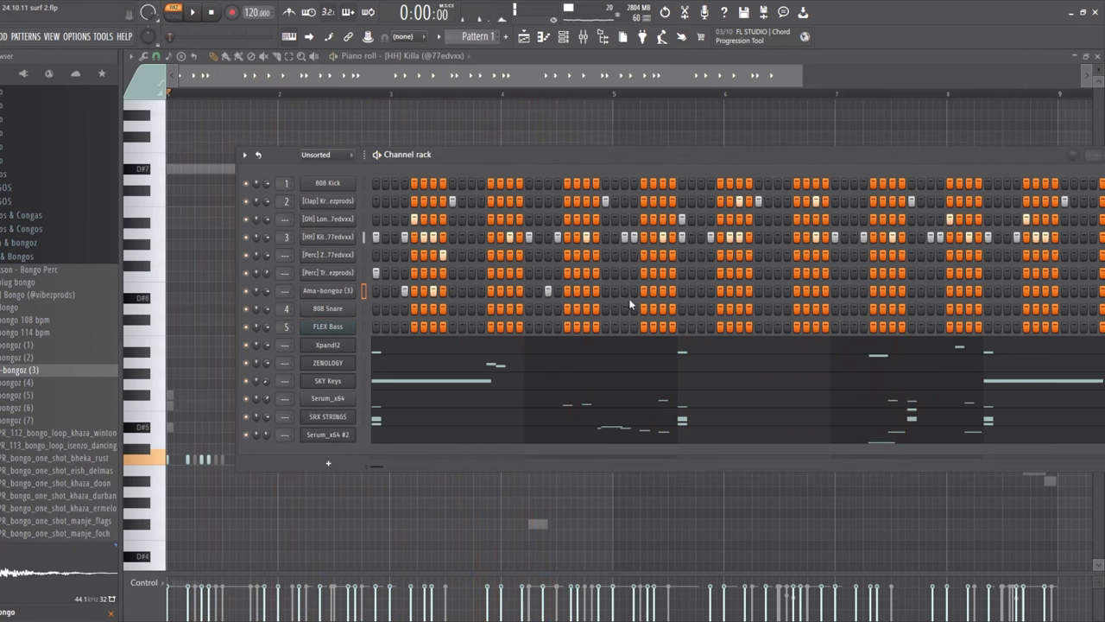
Add Ama-bongoz (7) as a channel below Ama-bongoz (3) and place hits on steps 27 and 28 during playback
click(50, 422)
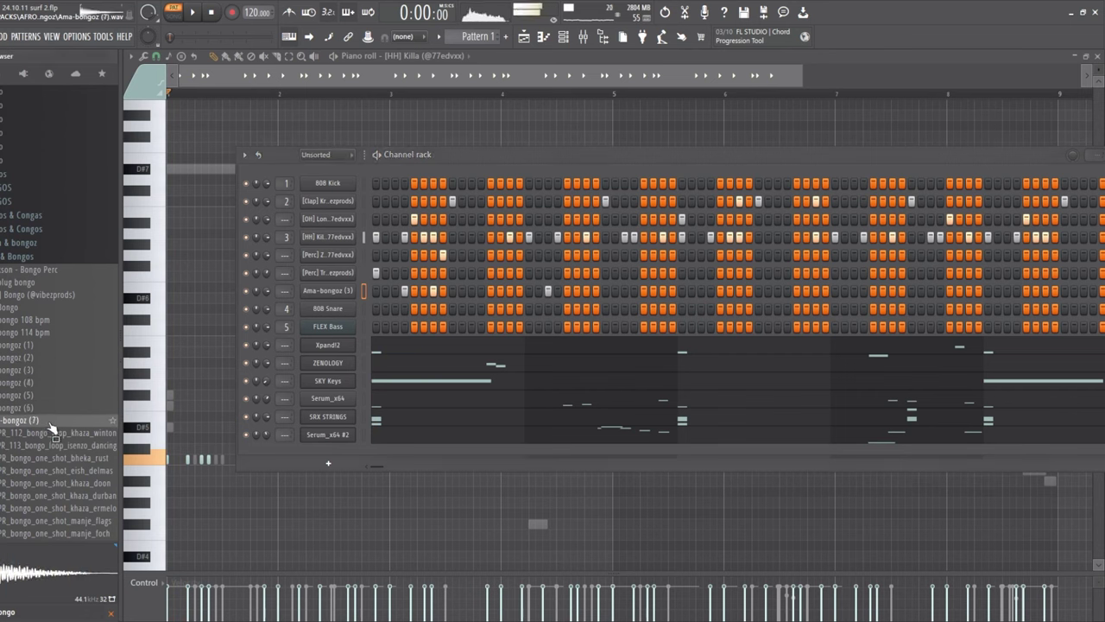
drag(322, 309, 324, 310)
key(space)
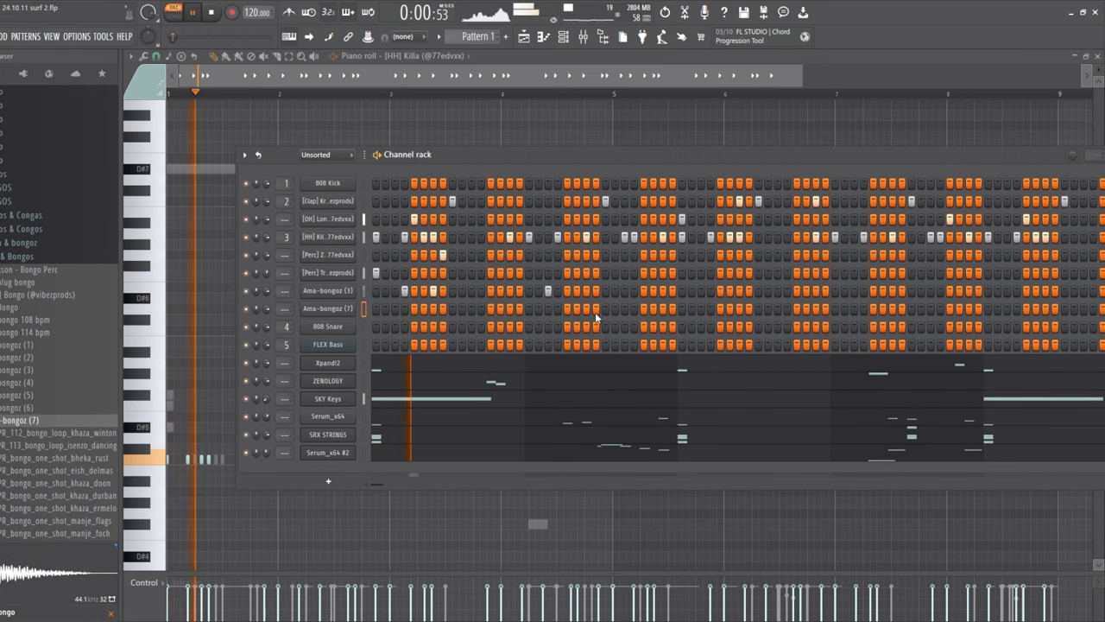
drag(624, 308, 641, 310)
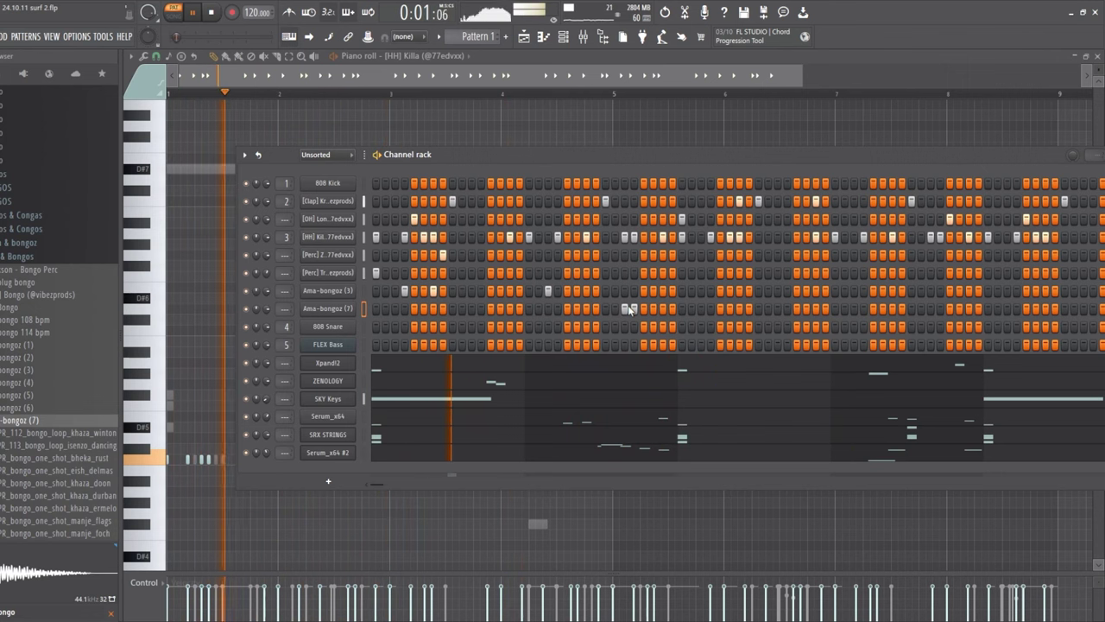
Add Ama-bongoz (3) hits on steps 35 and 39 and Ama-bongoz (7) hits on steps 43 and 45
click(701, 291)
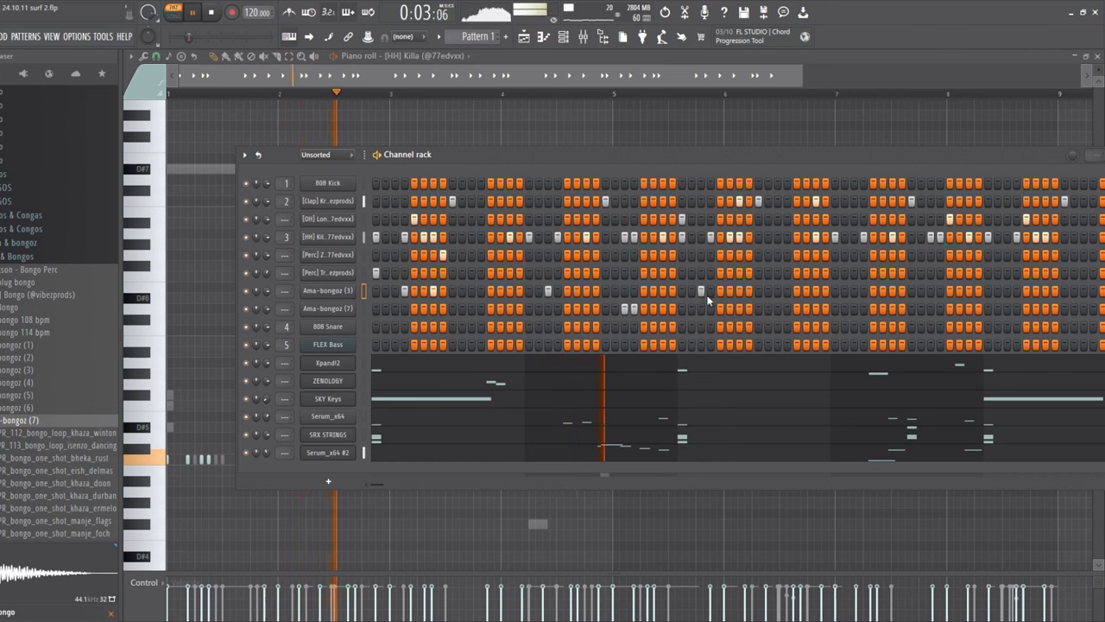
click(738, 291)
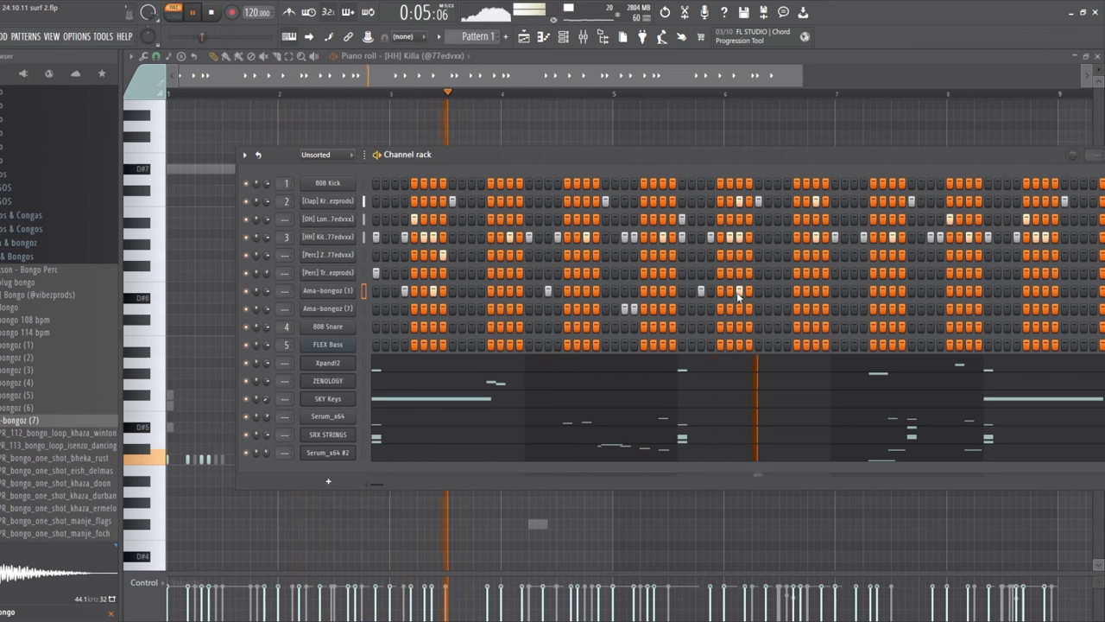
click(778, 310)
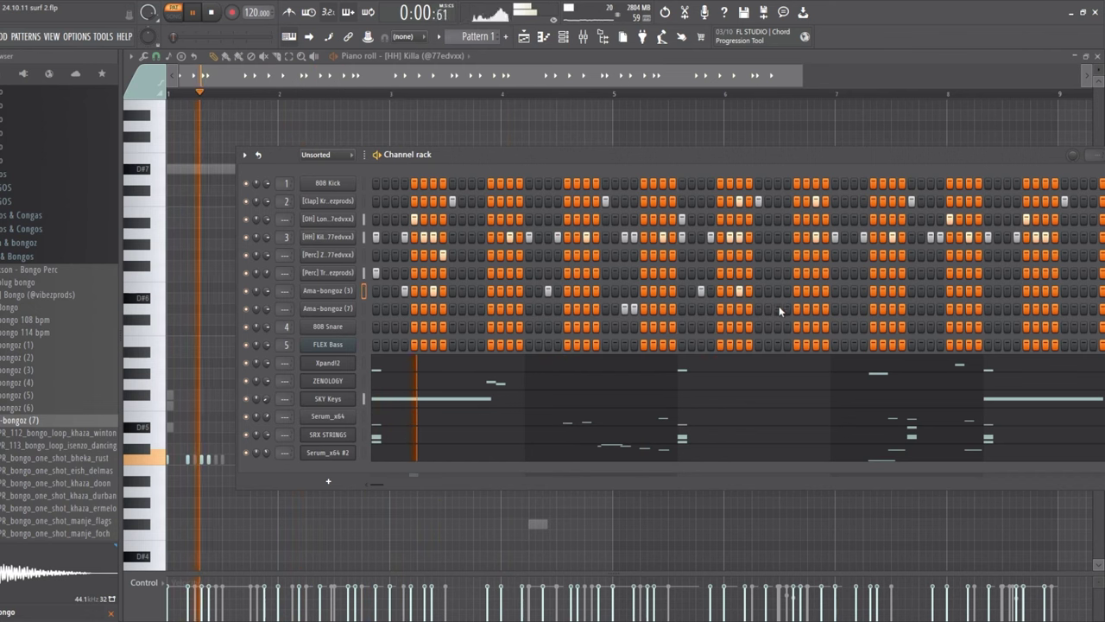
click(787, 309)
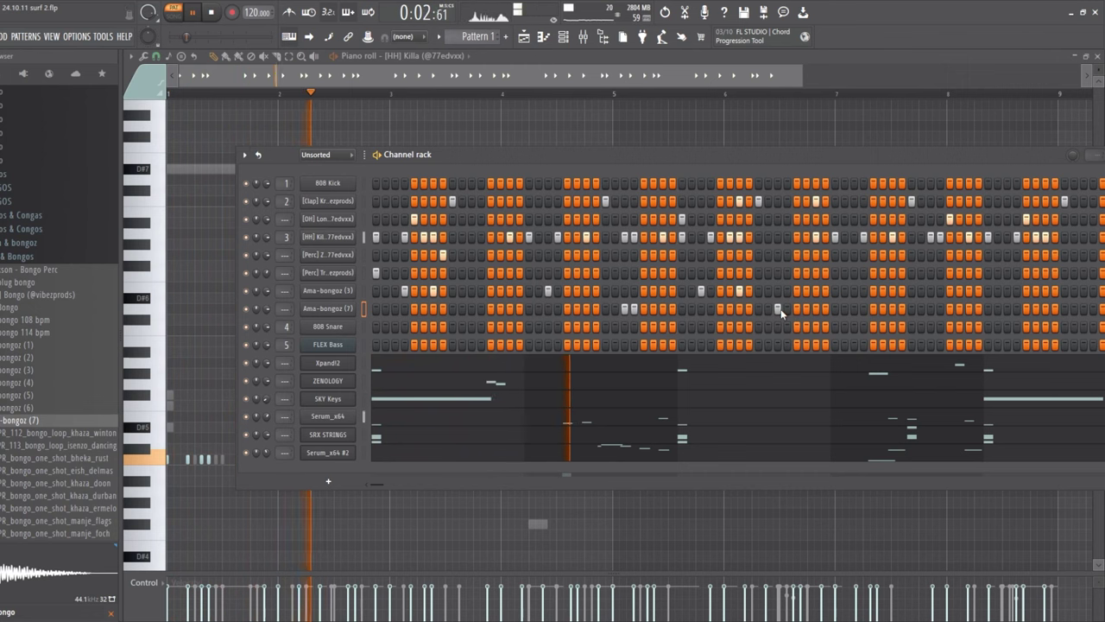
click(796, 312)
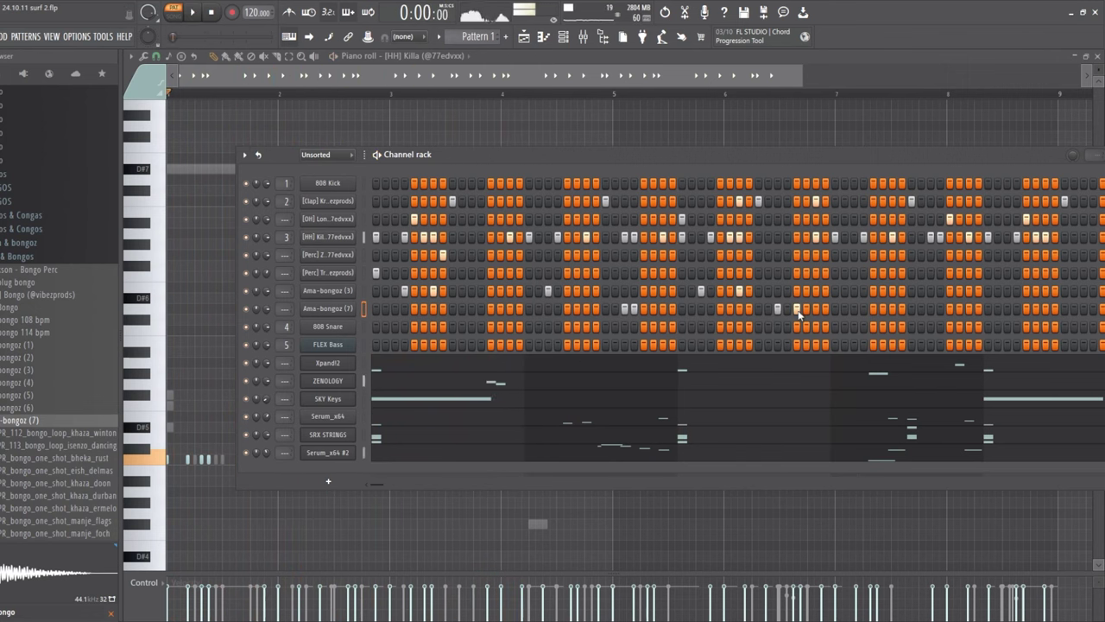
Add [LS] plug bongo as a channel below Ama-bongoz (7) and place hits on steps 45 and 46, removing Ama-bongoz (7)'s hits after step 28
key(space)
click(67, 370)
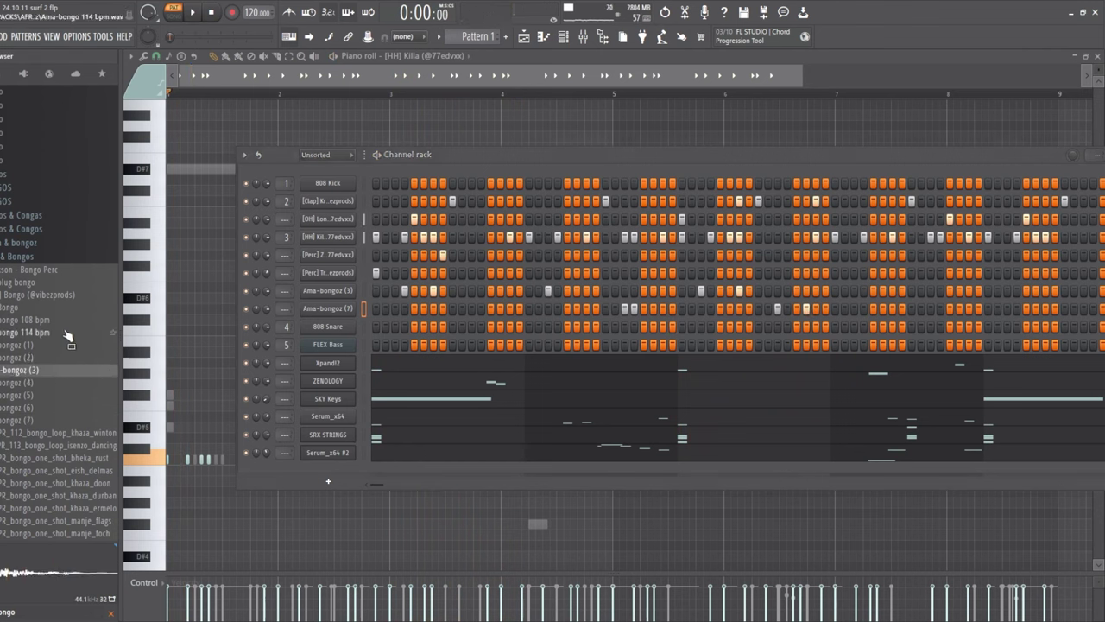
click(67, 333)
click(68, 408)
drag(59, 282, 357, 325)
key(space)
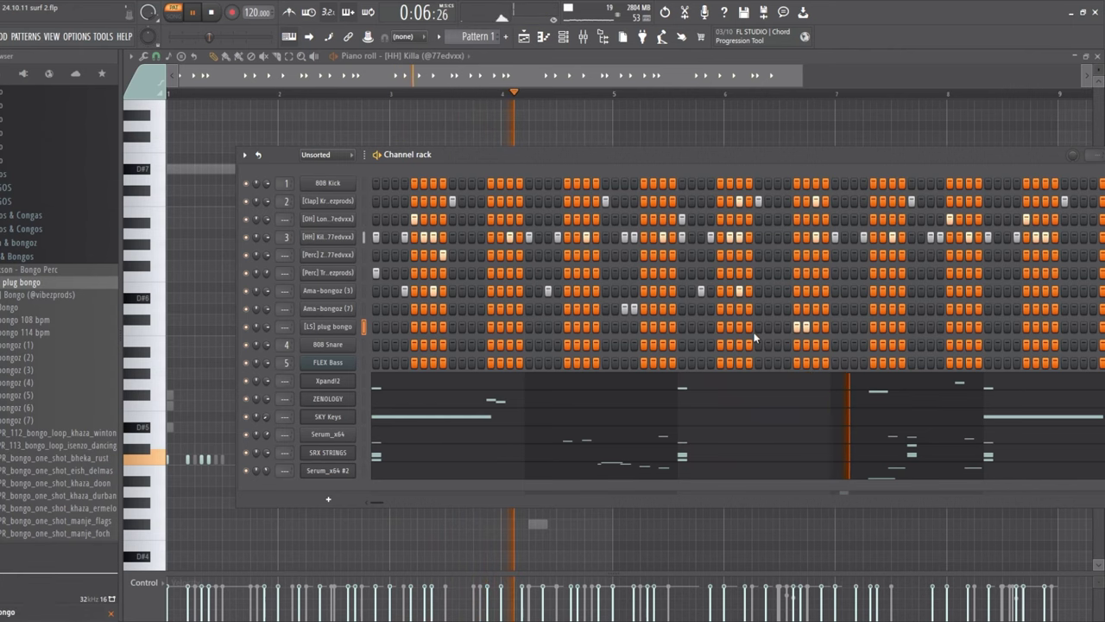
Stop playback and duplicate the Ama-bongoz (3) hits of bars 1–4 into bars 5–8 in the piano roll
click(328, 291)
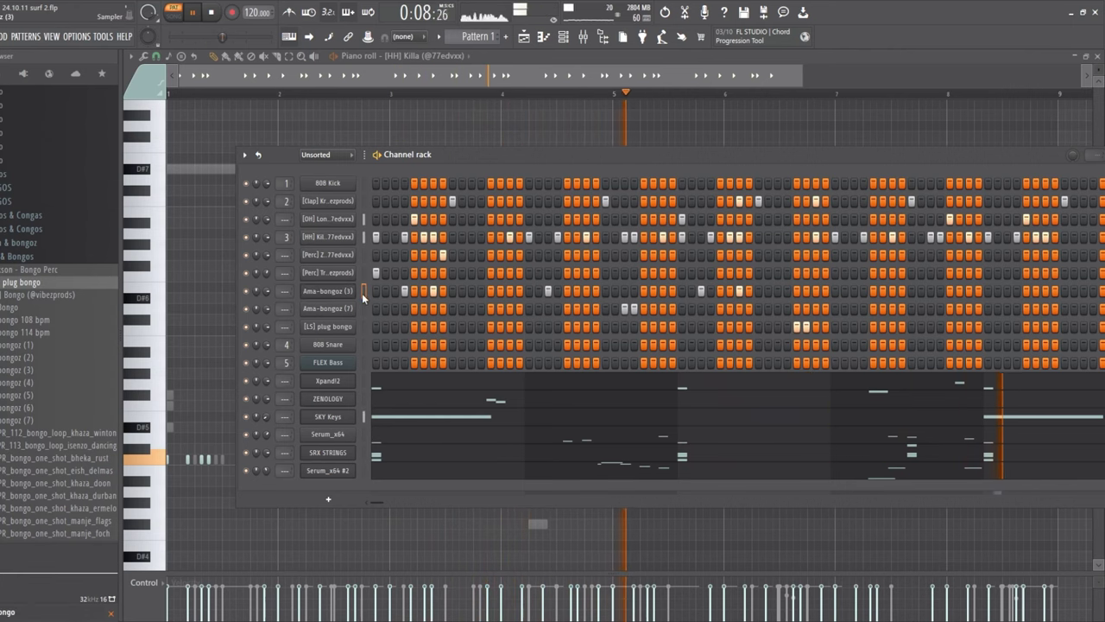
key(space)
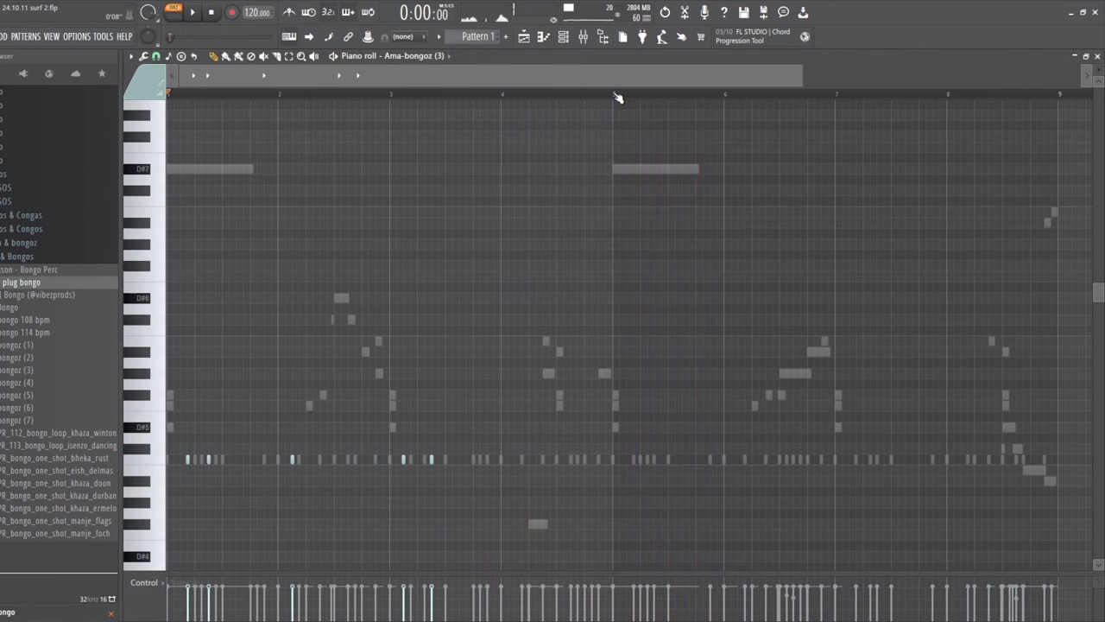
drag(615, 93, 168, 93)
key(ctrl+Right)
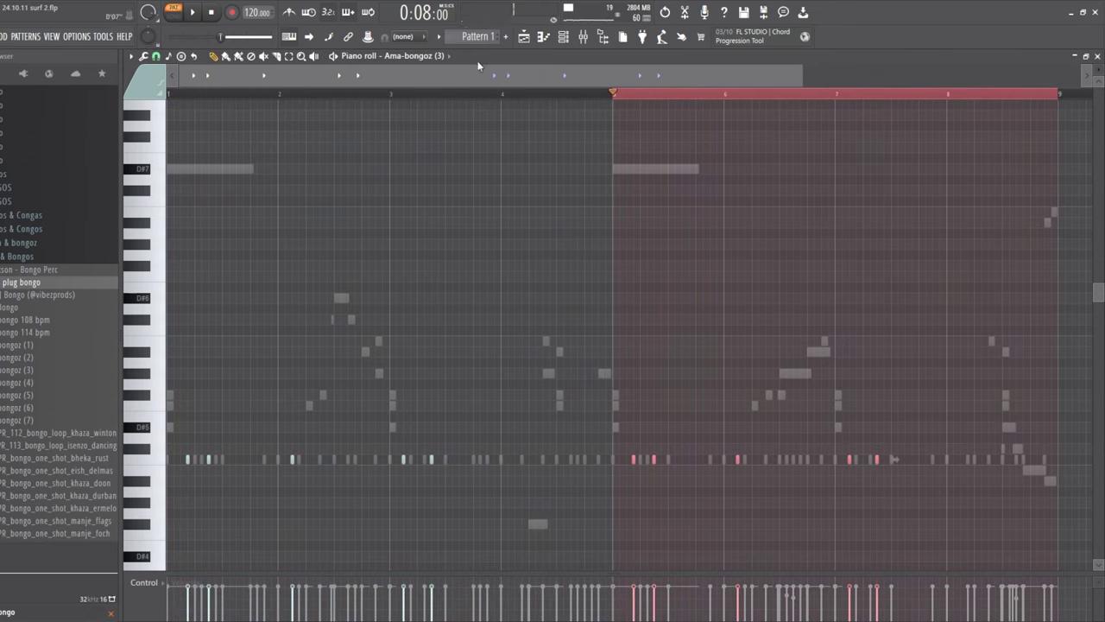
Duplicate the two Ama-bongoz (7) hits from bars 1–4 into bars 5–8 in the piano roll
key(Down)
key(Down)
key(Down)
key(Down)
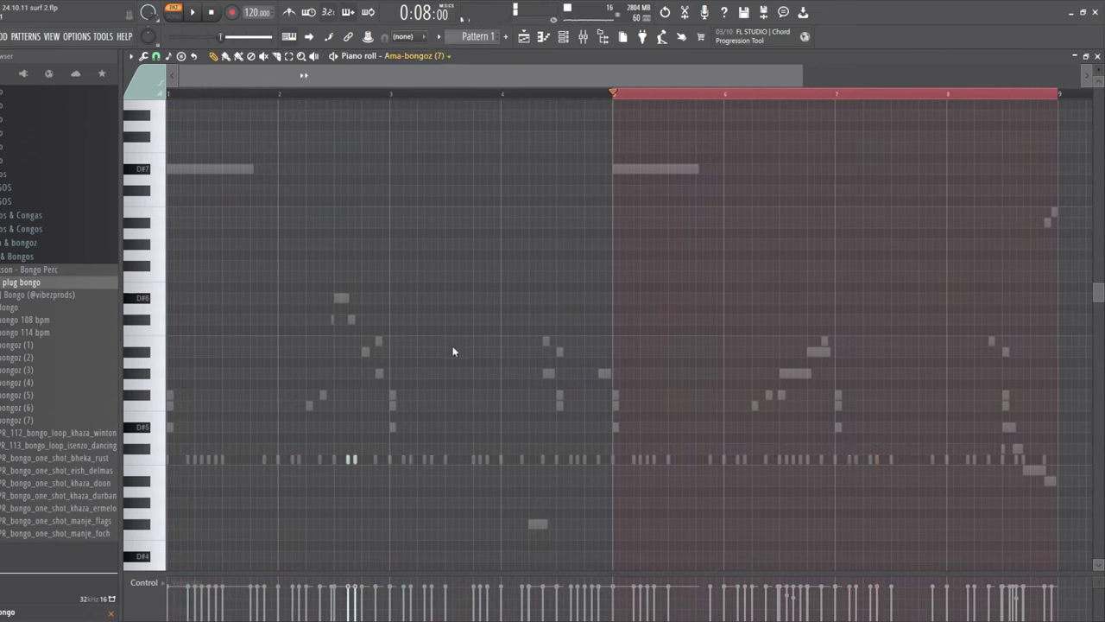
click(622, 97)
key(ctrl+Right)
key(ctrl+Right)
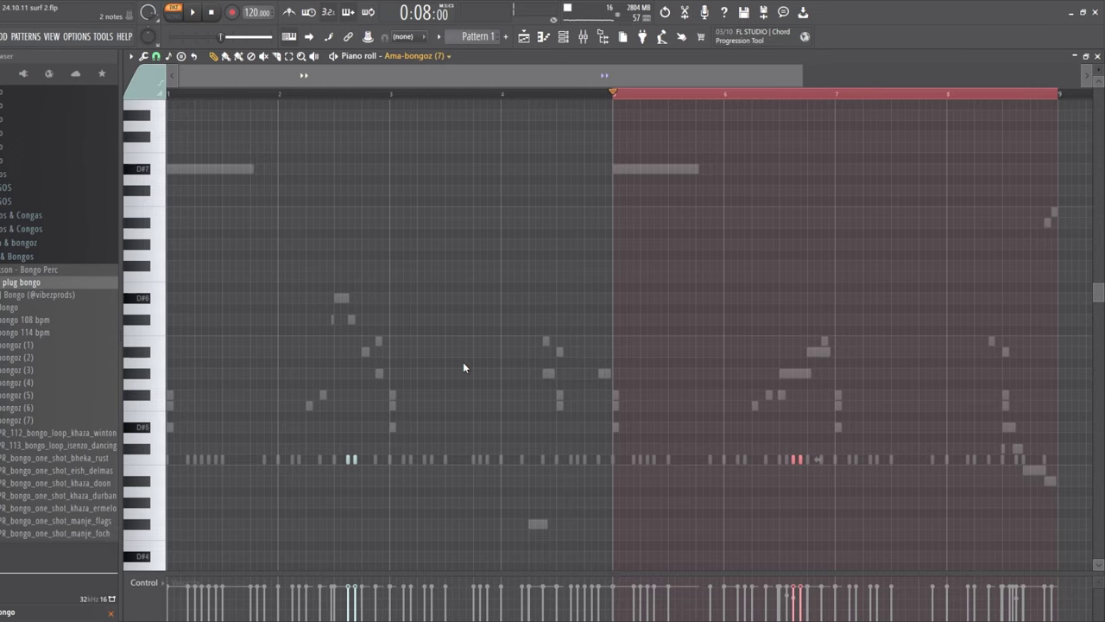
Duplicate the two [LS] plug bongo hits from bars 1–4 into bars 5–8 in the piano roll
key(Down)
click(616, 89)
key(ctrl+Right)
key(ctrl+Right)
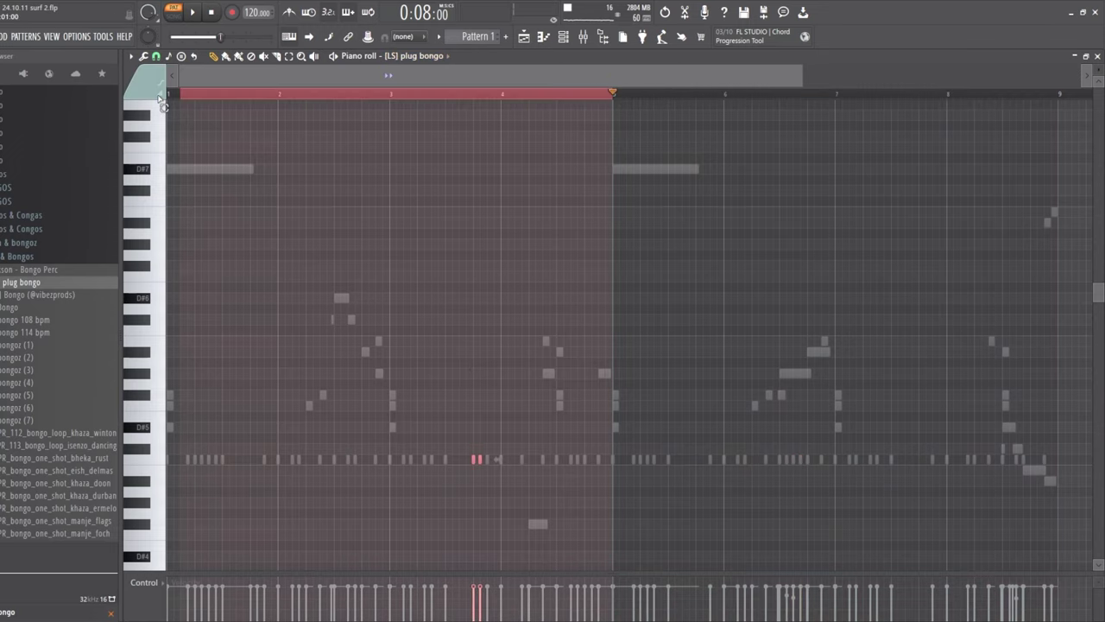
Play bars 5–8 with the channel rack shown, clear the time selection, and replay the pattern from the start
key(space)
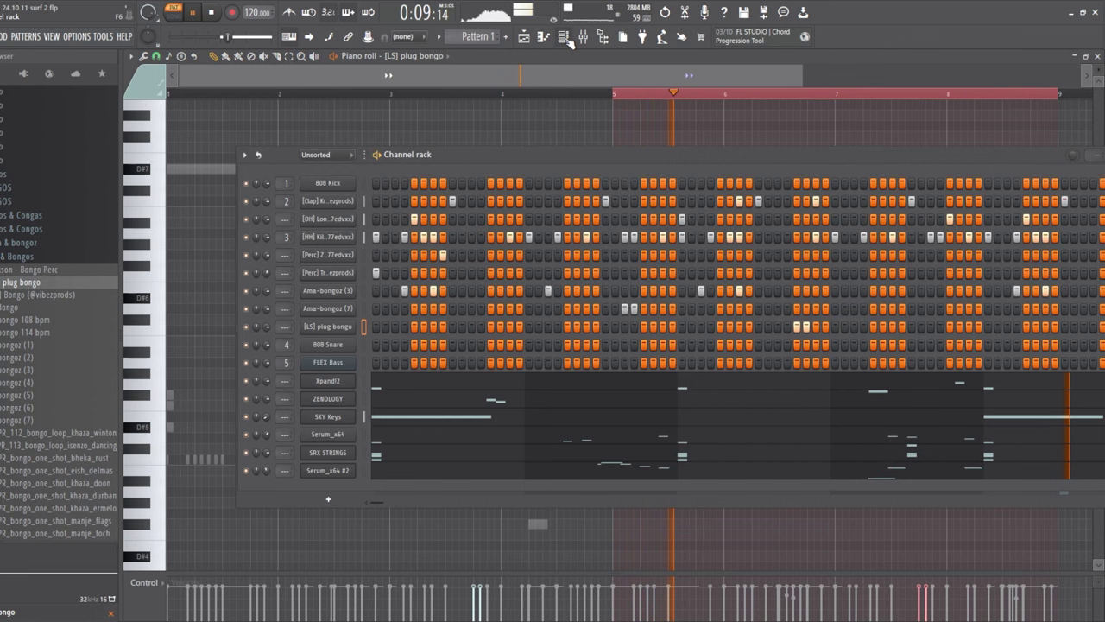
key(F6)
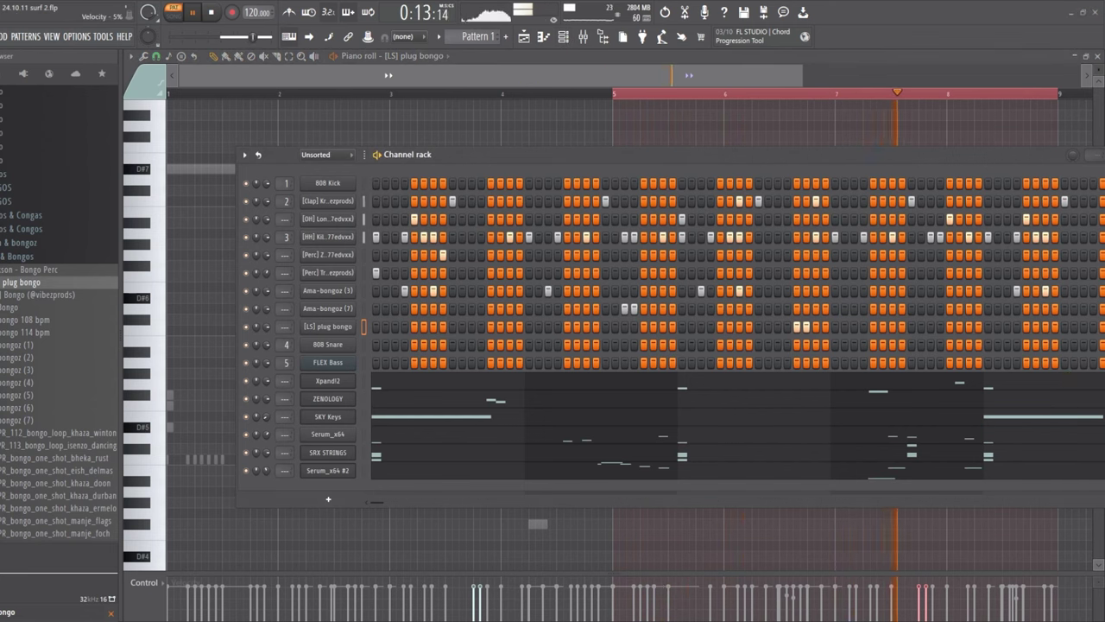
key(space)
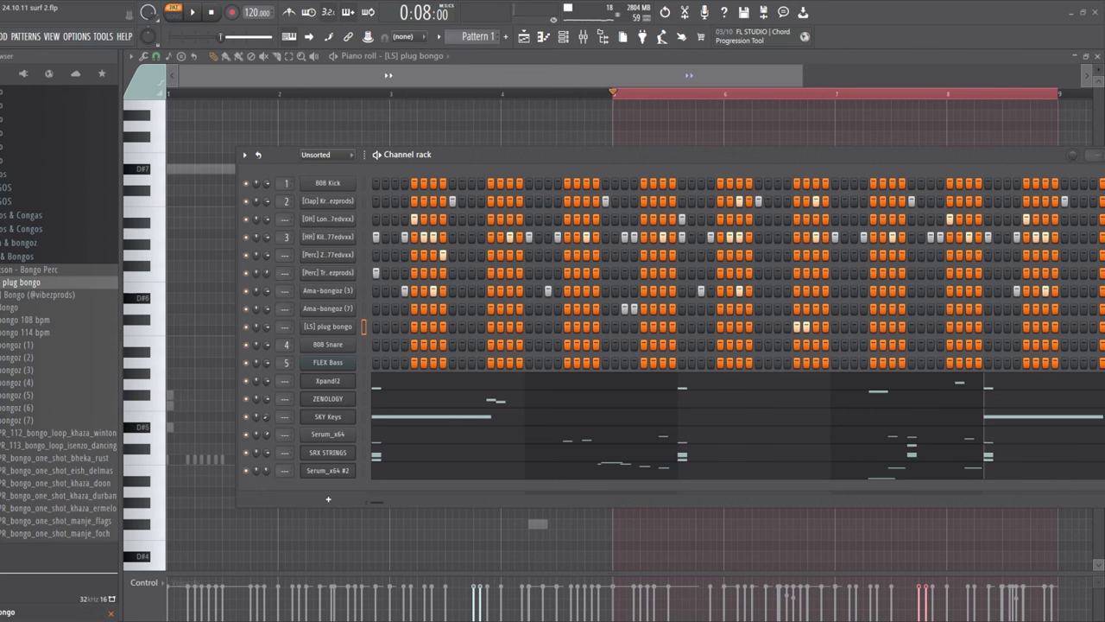
key(space)
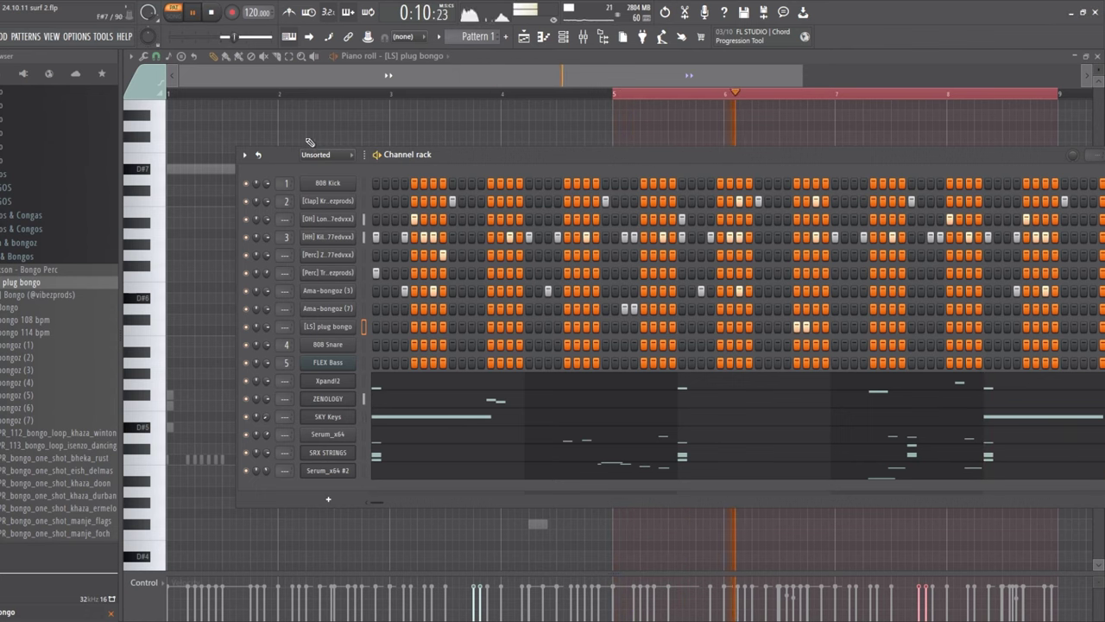
click(306, 86)
key(space)
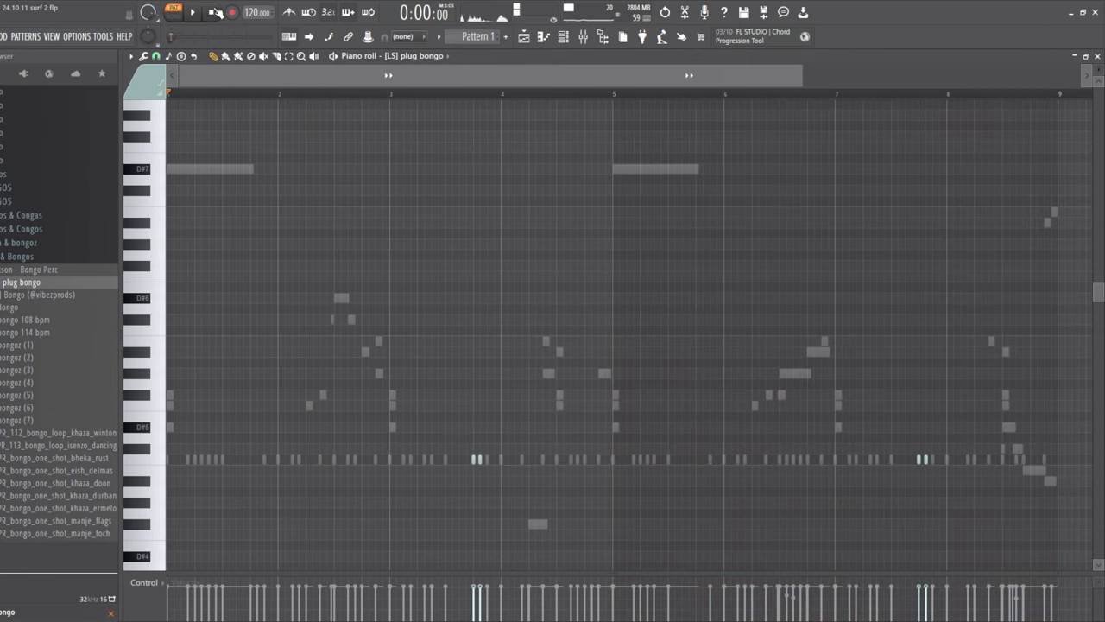
key(space)
key(F6)
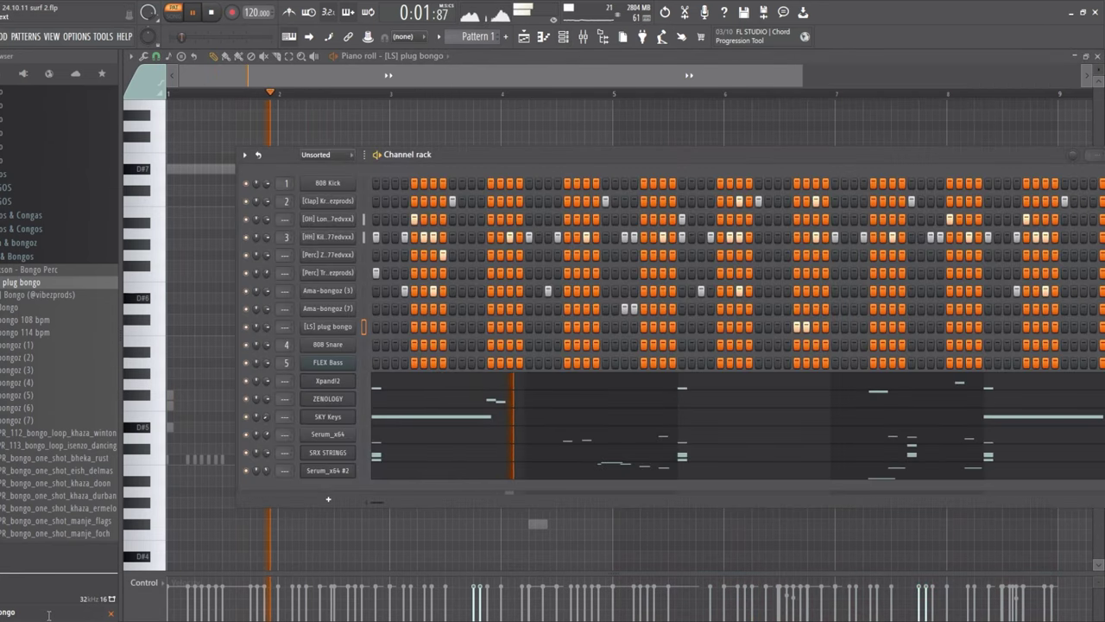
Search the browser for "roll", add [LS] hh roll perc as a channel below [LS] plug bongo, and place a hit on step 21
click(97, 614)
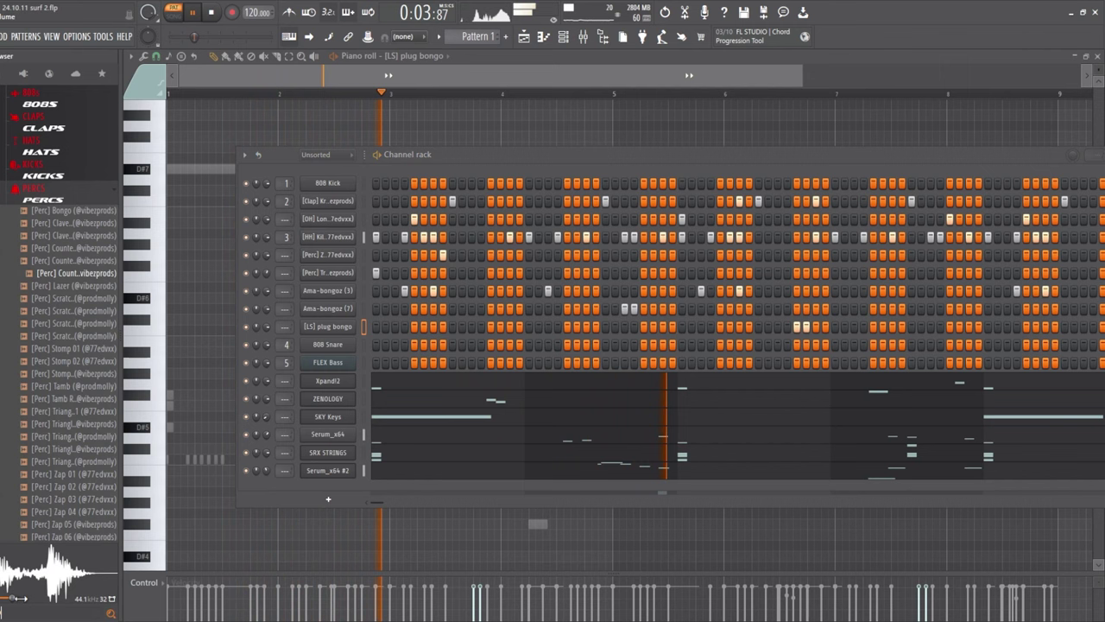
click(13, 320)
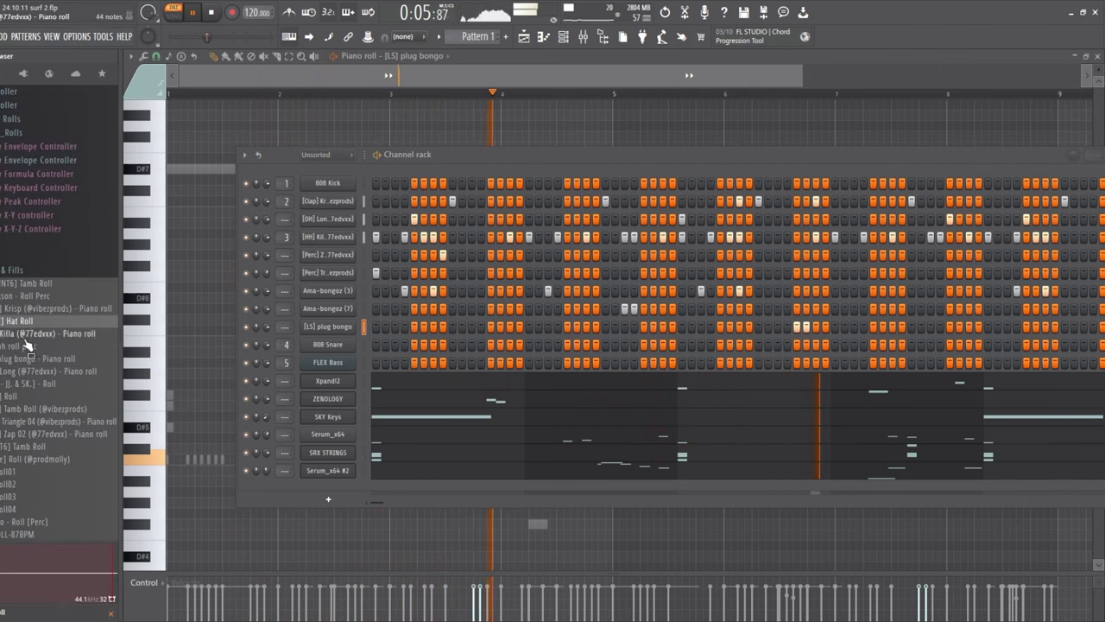
drag(26, 347, 326, 358)
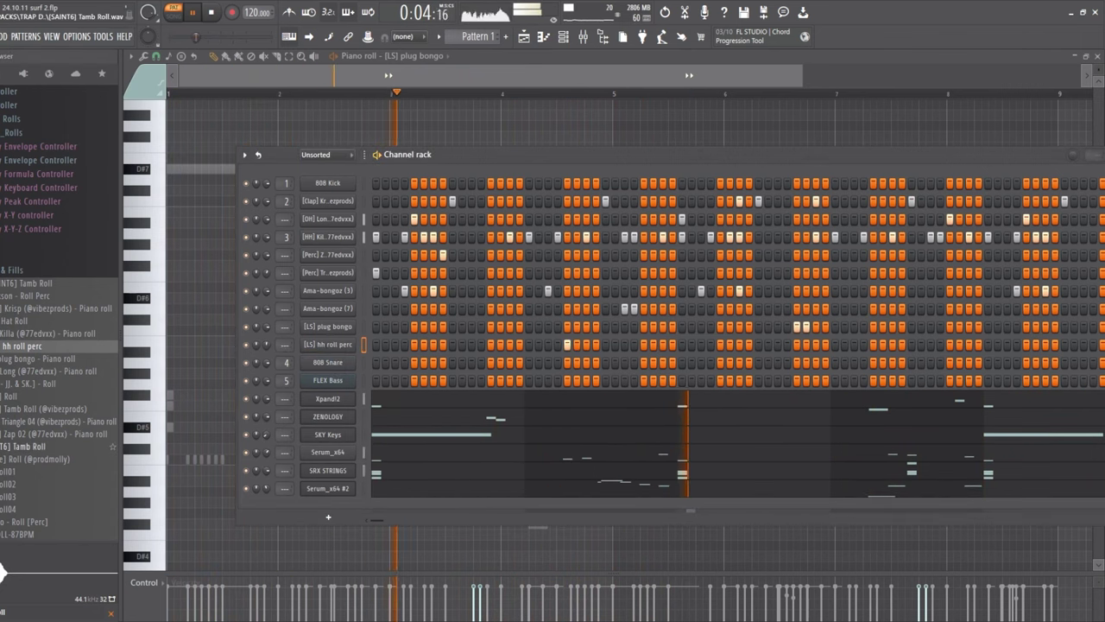
Audition the roll samples, add [SAINT6] Tamb Roll as a channel below [LS] hh roll perc, and place a hit on step 101
key(space)
click(11, 397)
click(12, 409)
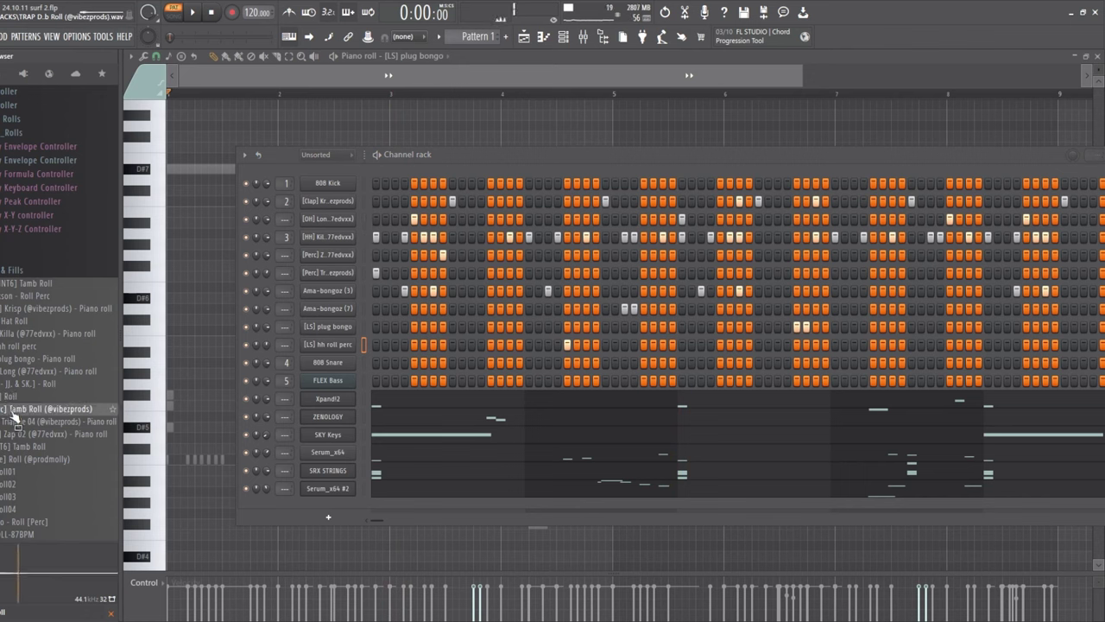
click(24, 447)
drag(24, 455, 341, 363)
key(space)
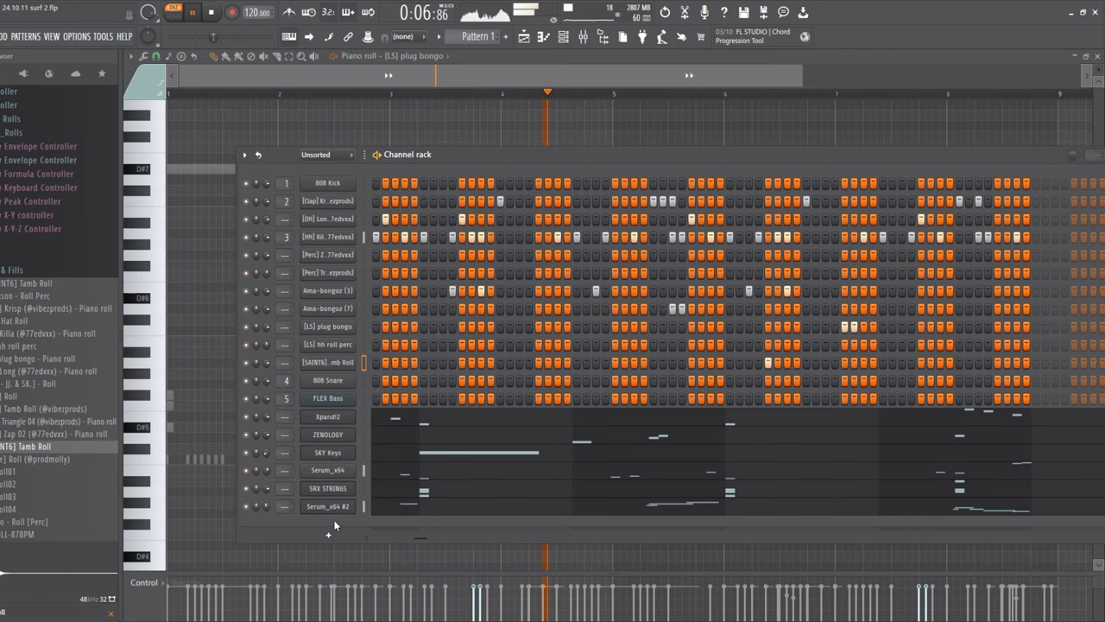
Add Faybo - Roll [Perc] as a channel below the Tamb Roll and place a hit on step 125
drag(424, 535, 414, 536)
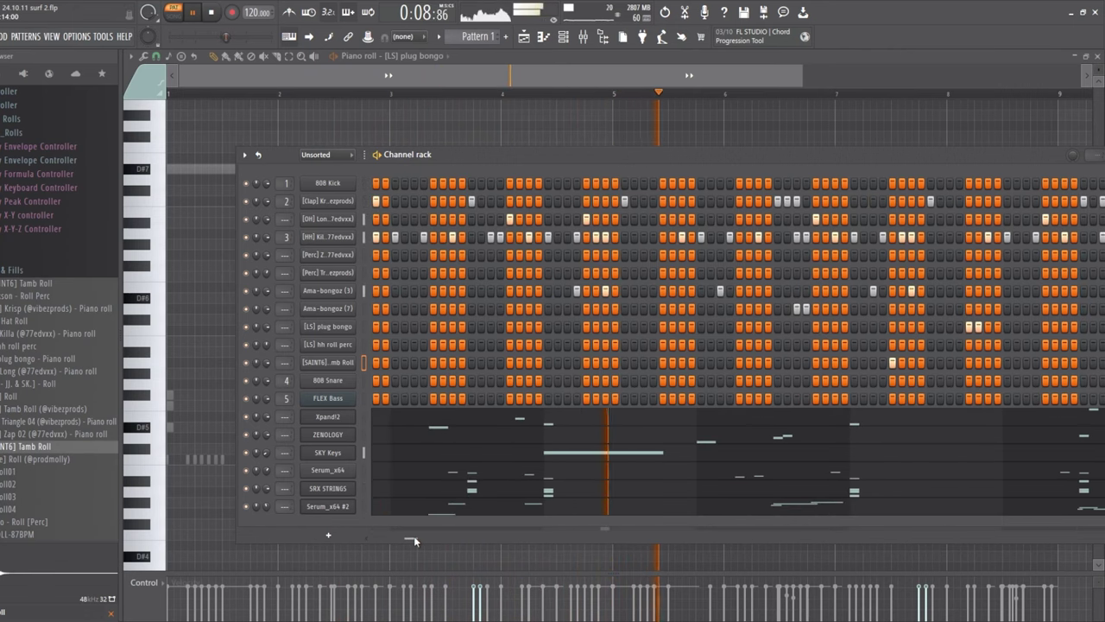
drag(35, 522, 330, 376)
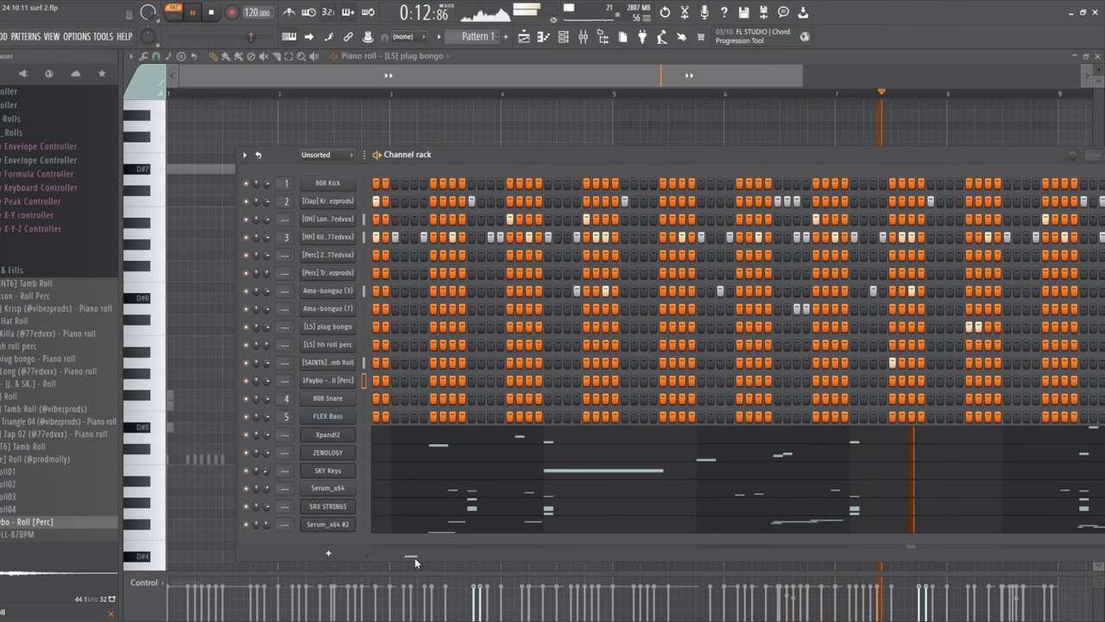
drag(414, 557, 451, 557)
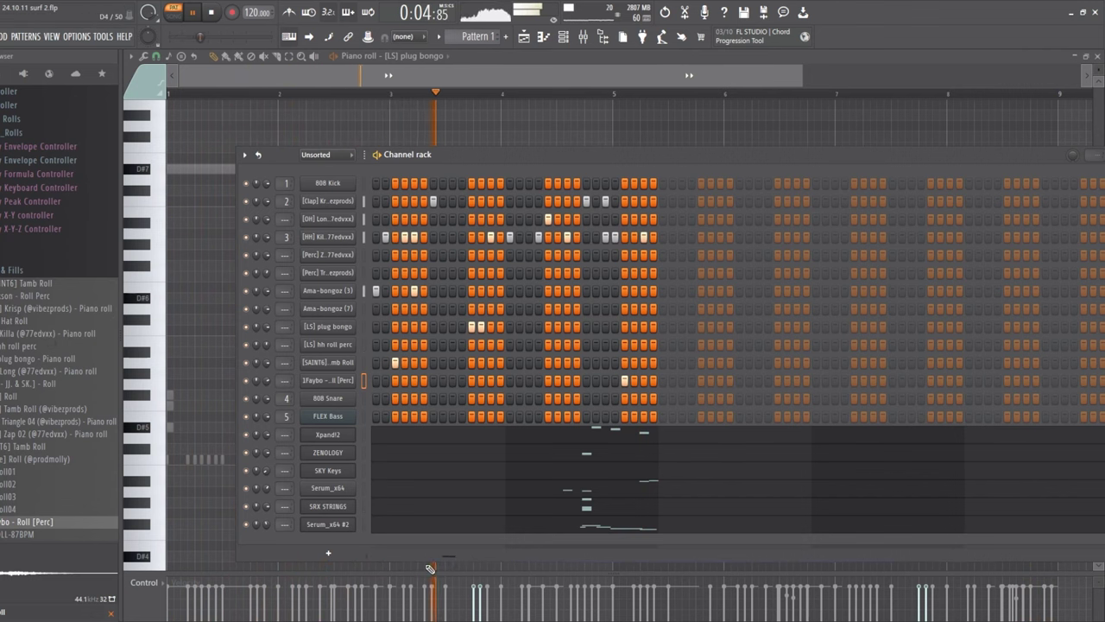
Add a second ZENOLOGY channel and browse its Synth Bass presets to 049: Dist.808StyleBs1
drag(435, 556, 354, 561)
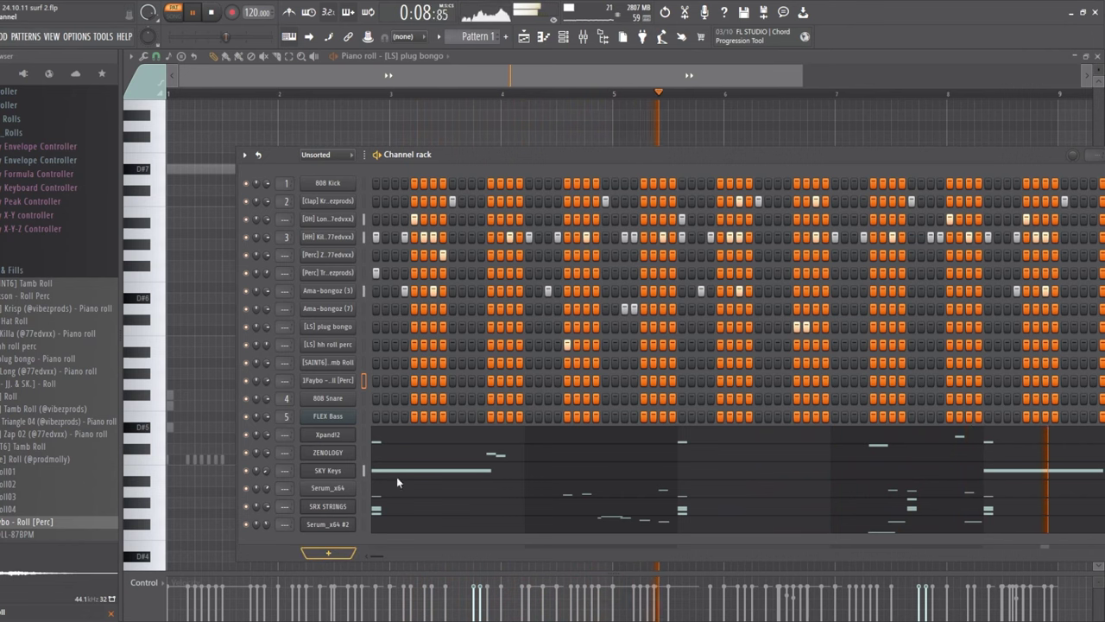
click(433, 510)
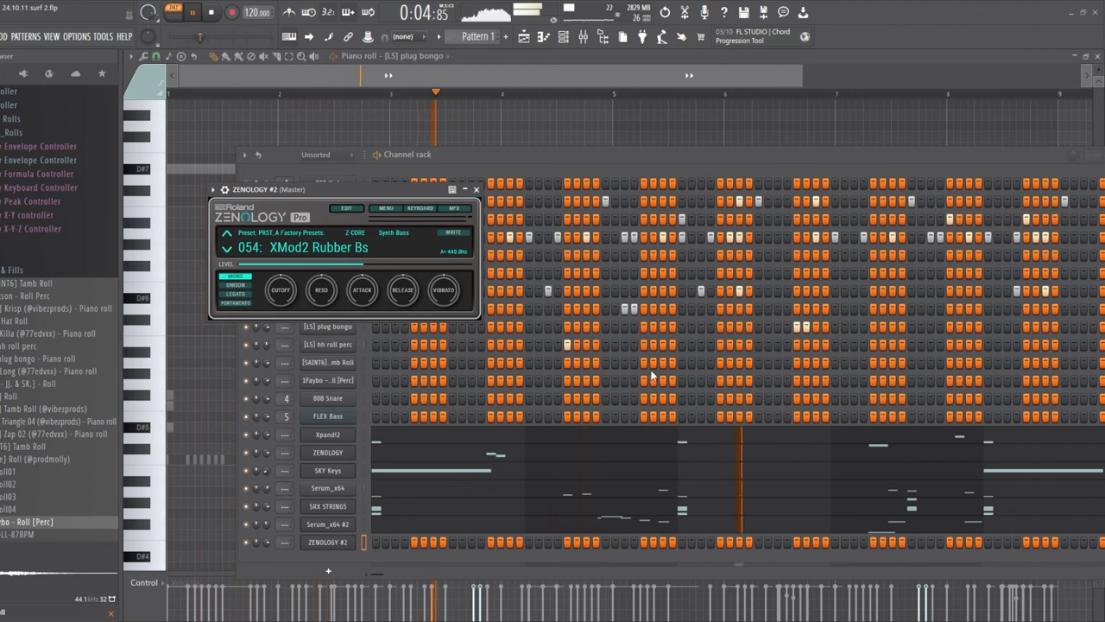
scroll(346, 247, down, 4)
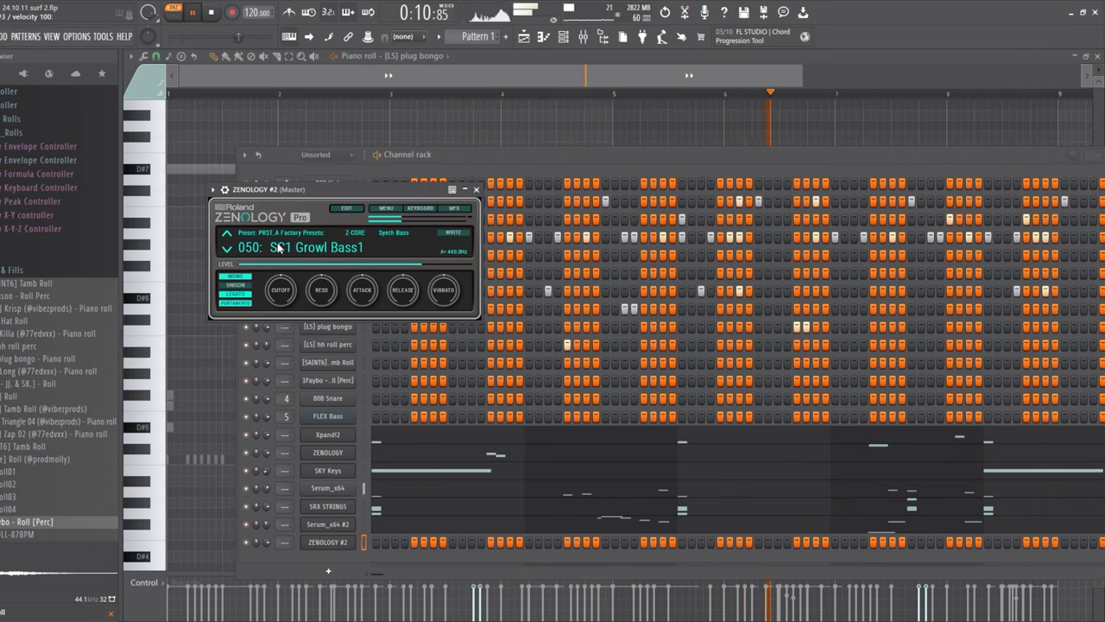
click(230, 237)
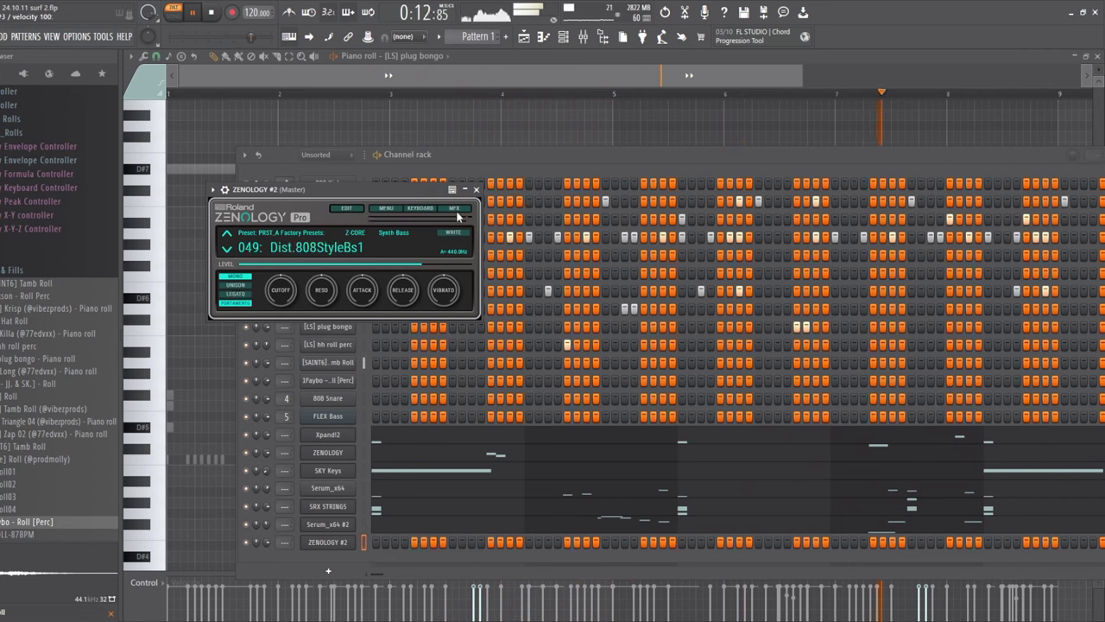
Open the piano roll for ZENOLOGY #2, draw a D#5 note about half a bar long at bar 1, and play it briefly
click(471, 165)
key(space)
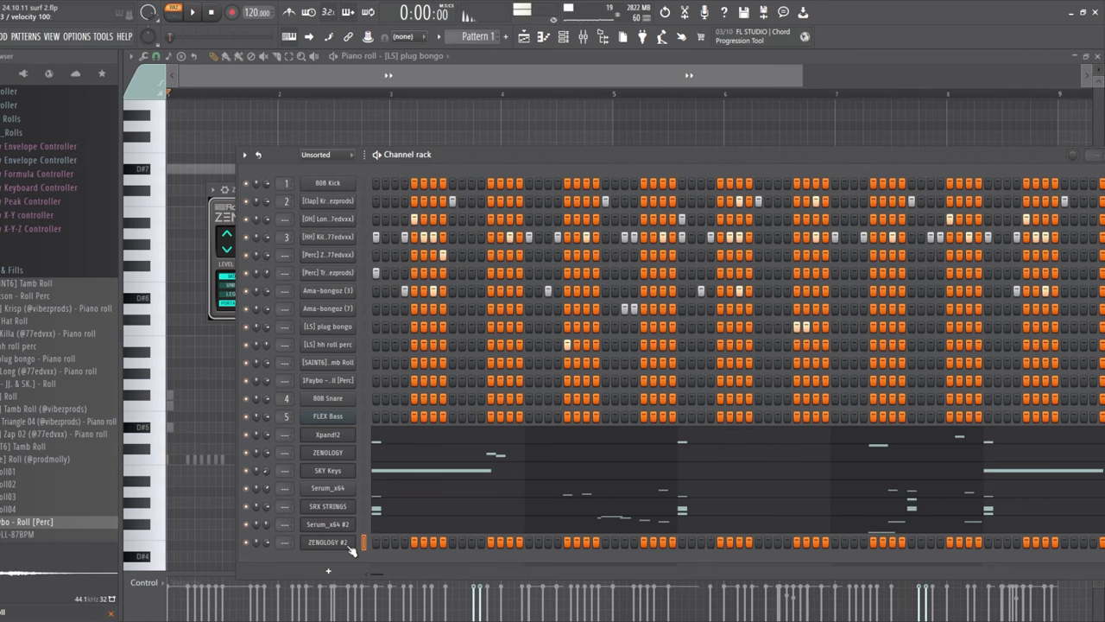
click(397, 451)
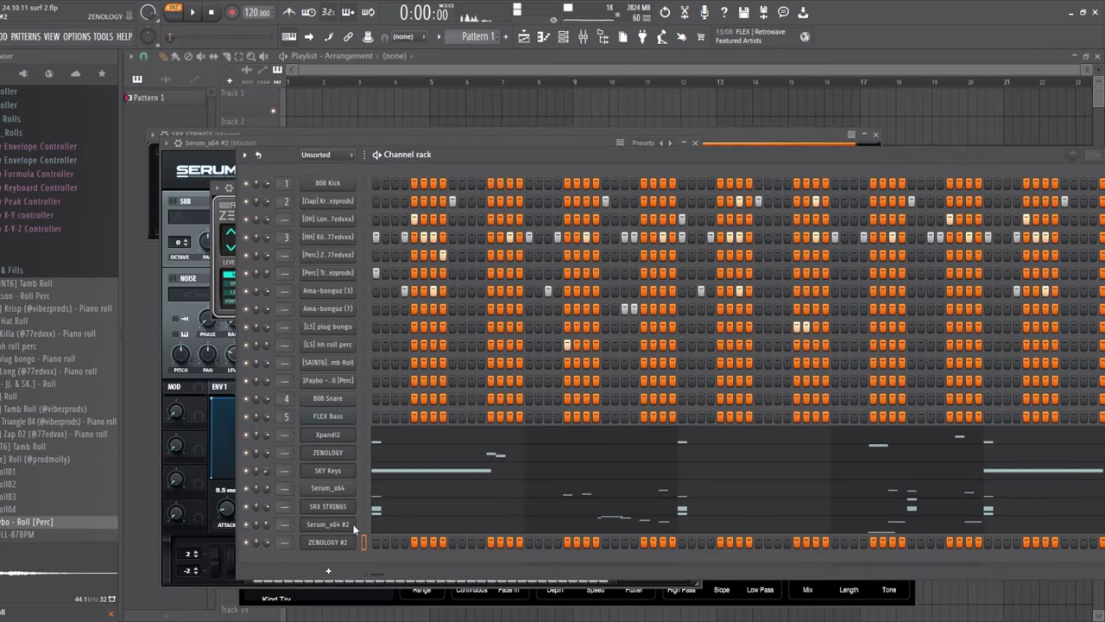
click(399, 455)
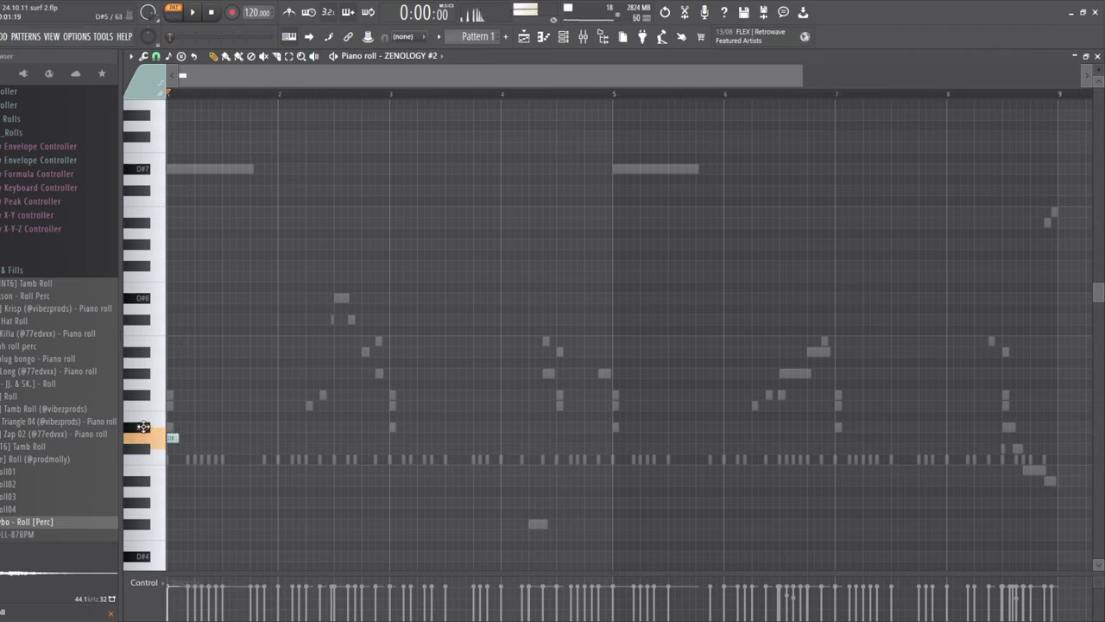
drag(143, 427, 215, 427)
key(space)
key(space)
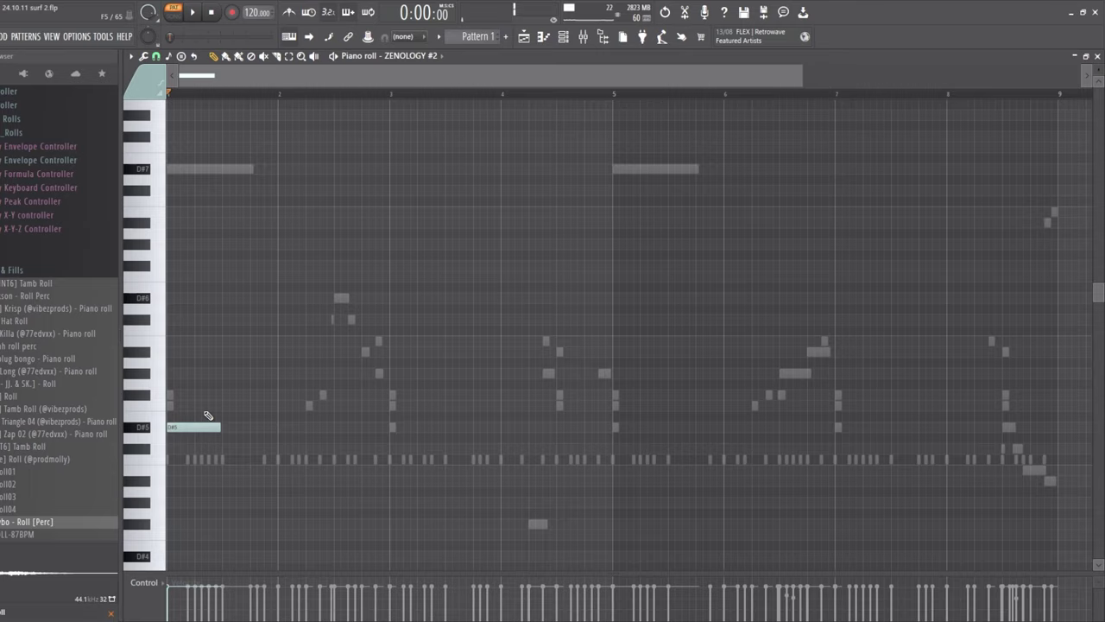
Transpose the ZENOLOGY #2 note down two octaves to D#3 and play the pattern
key(ctrl+Down)
key(ctrl+Down)
scroll(207, 415, down, 2)
key(space)
scroll(350, 489, down, 1)
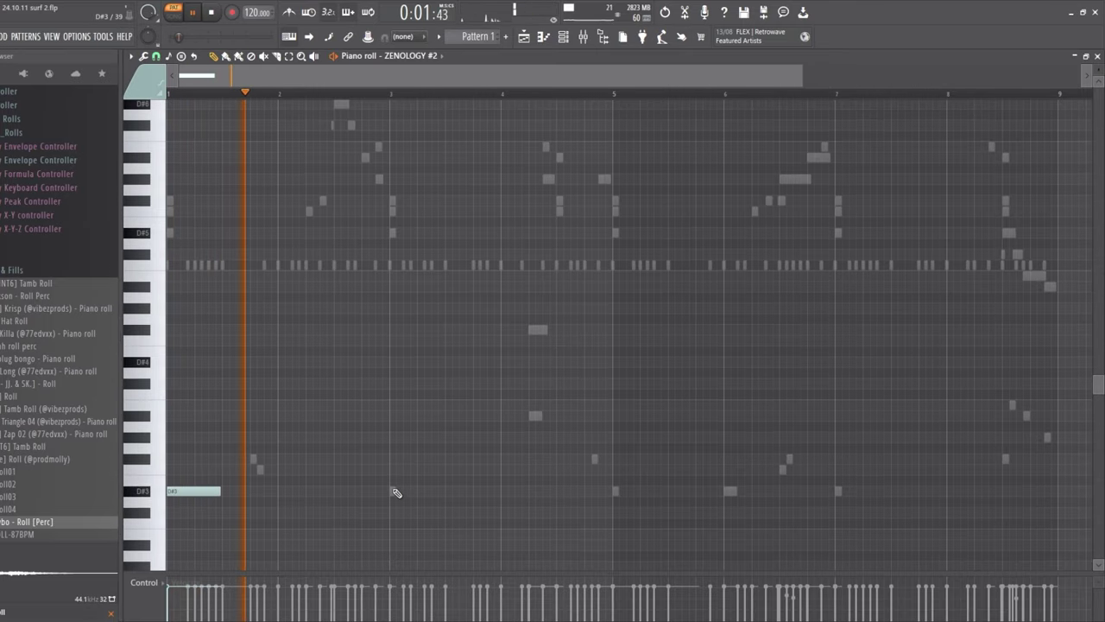
Place D#3 notes about half a bar long at the starts of bars 3, 5 and 7, and bring back the channel rack
click(397, 492)
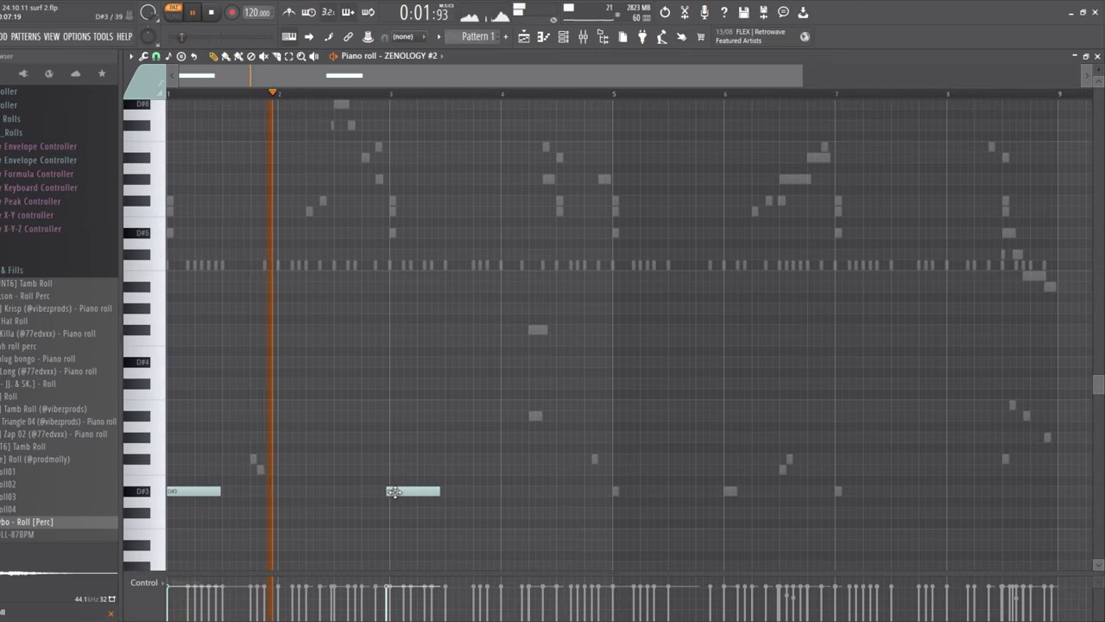
click(615, 493)
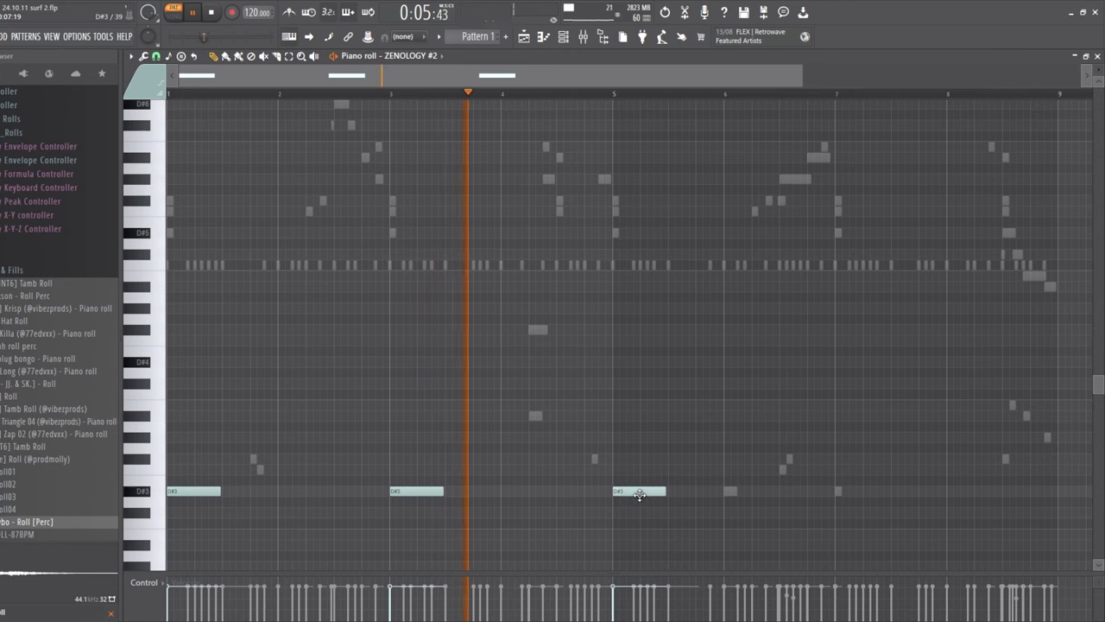
click(838, 493)
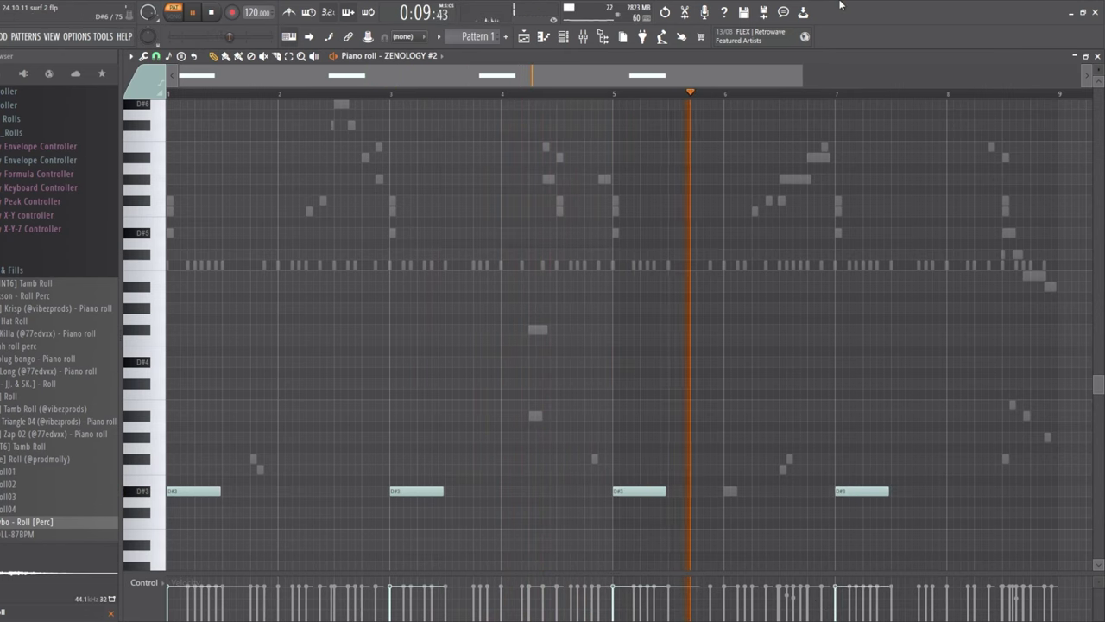
click(563, 36)
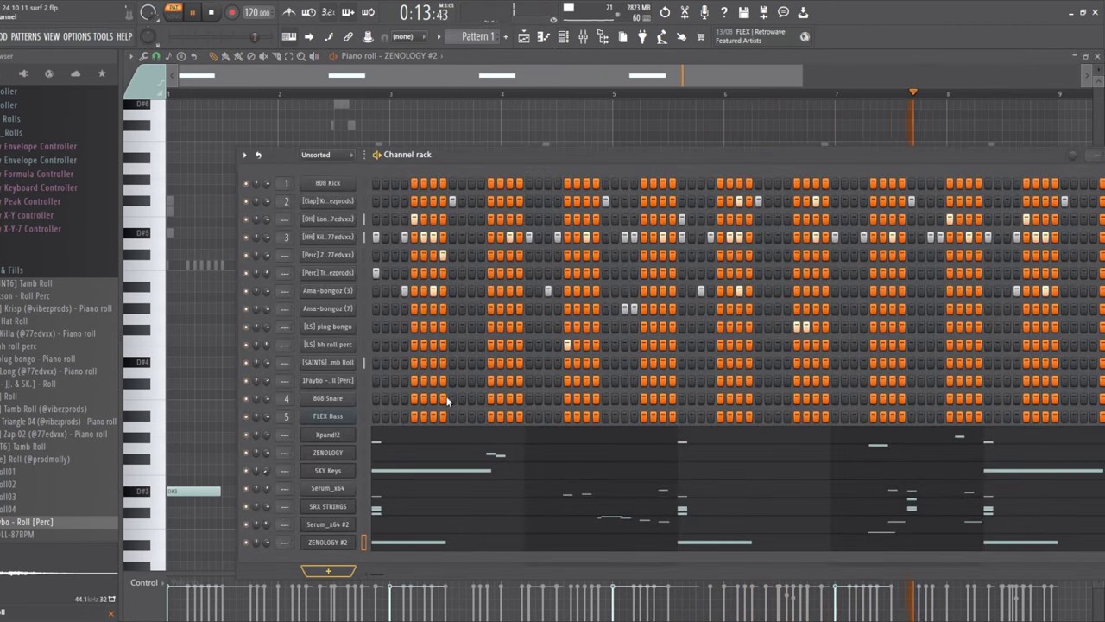
Add a third ZENOLOGY channel and browse its Synth Bass presets to 053: Decay Bounce
click(327, 506)
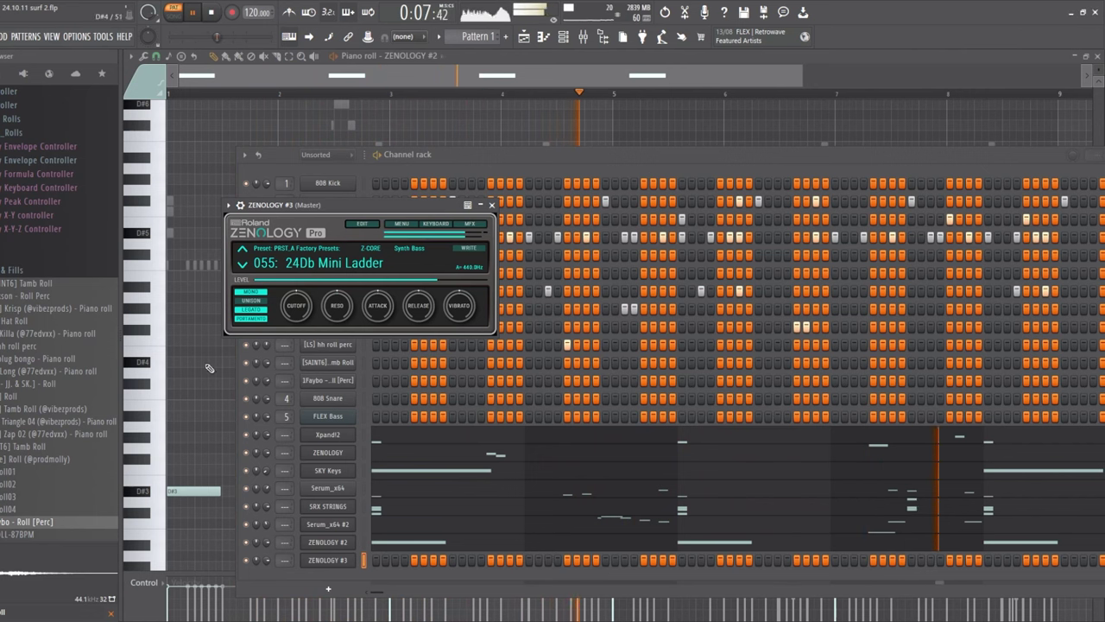
click(246, 249)
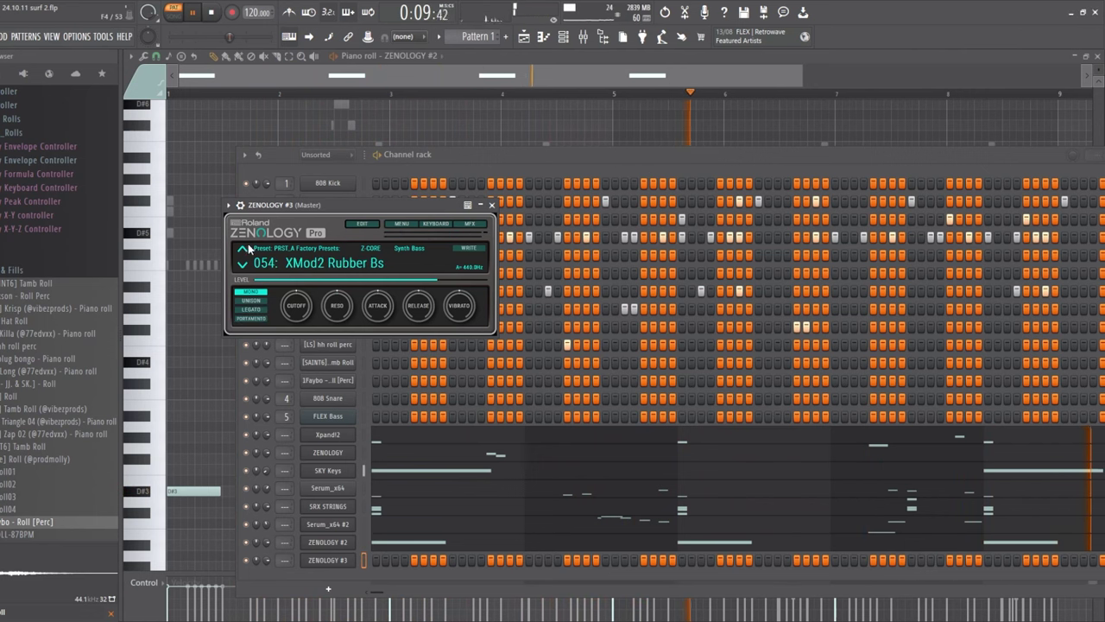
click(245, 248)
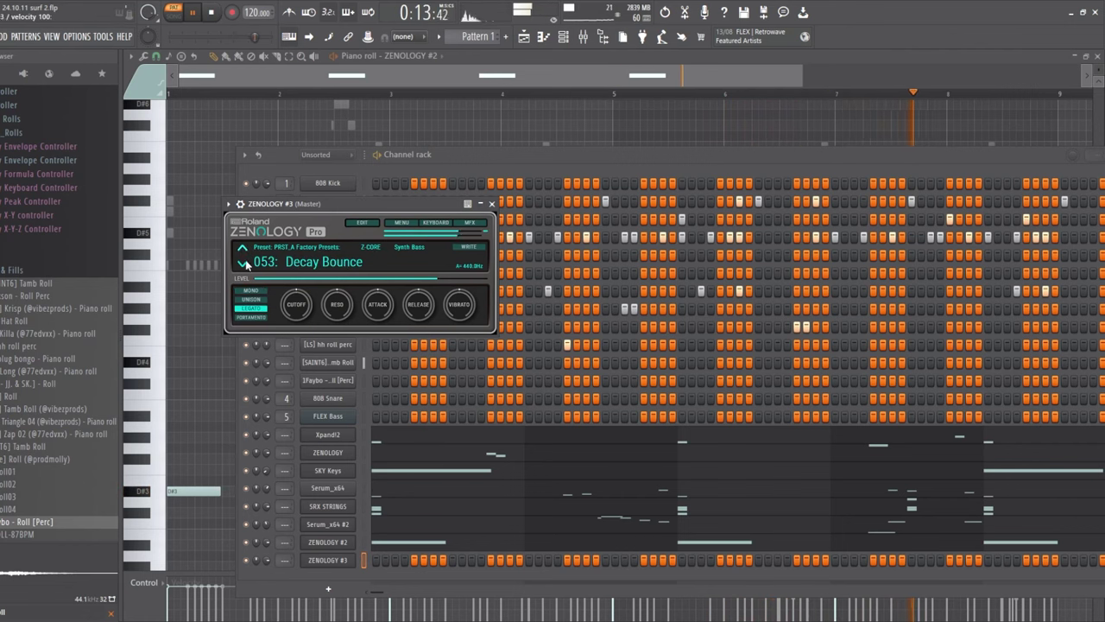
Open the piano roll for ZENOLOGY #3 and place short D#3, B3 and G#3 notes in bar 2 while checking playback
click(391, 447)
click(391, 447)
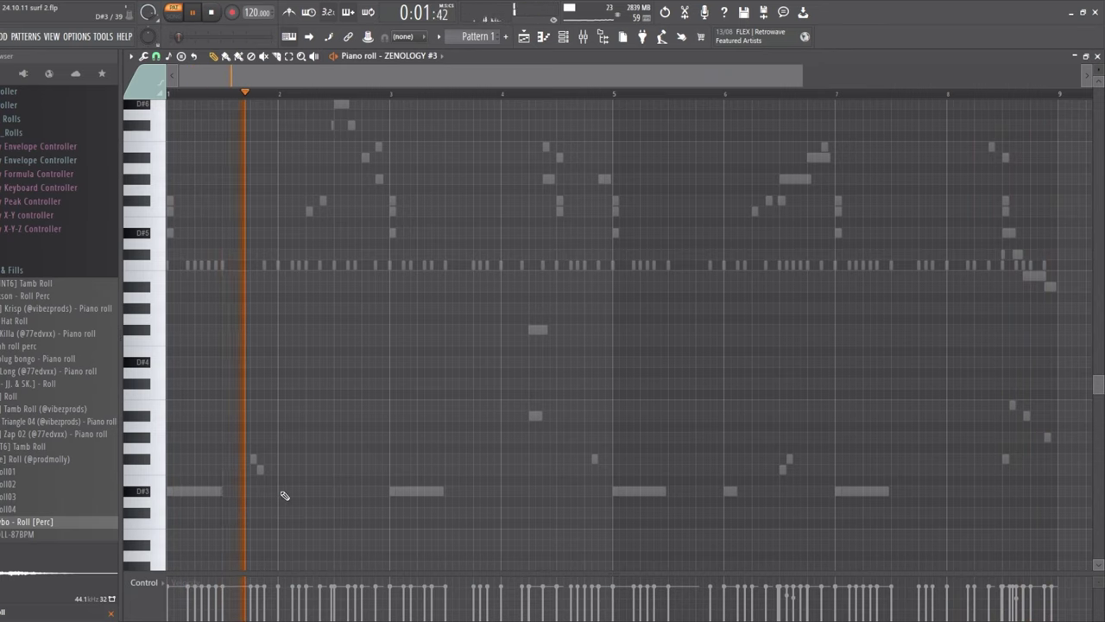
key(space)
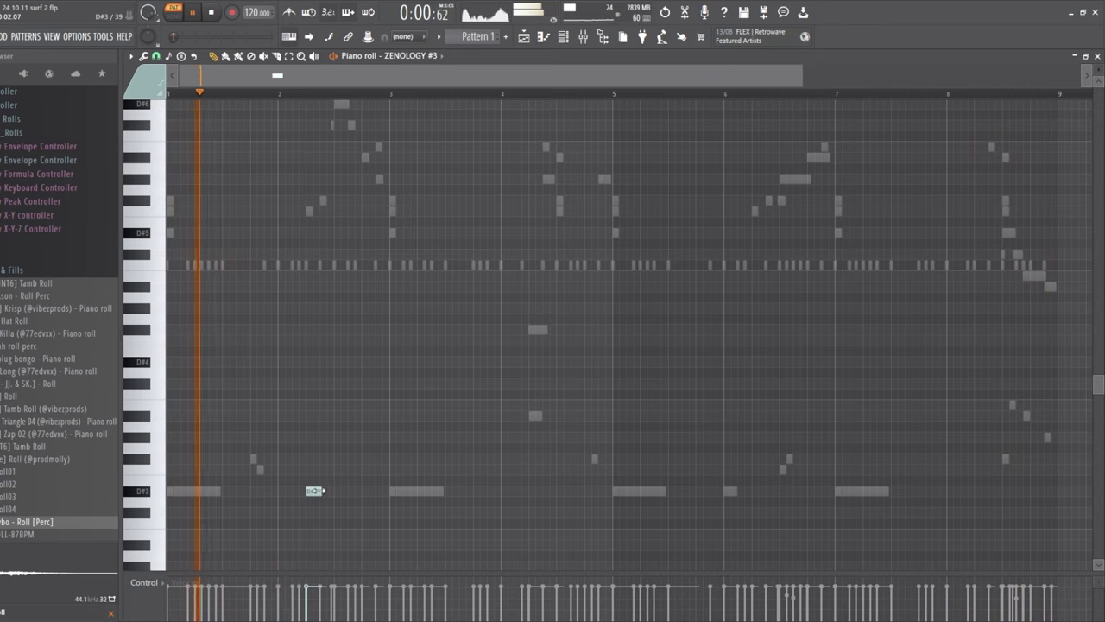
click(334, 405)
click(337, 416)
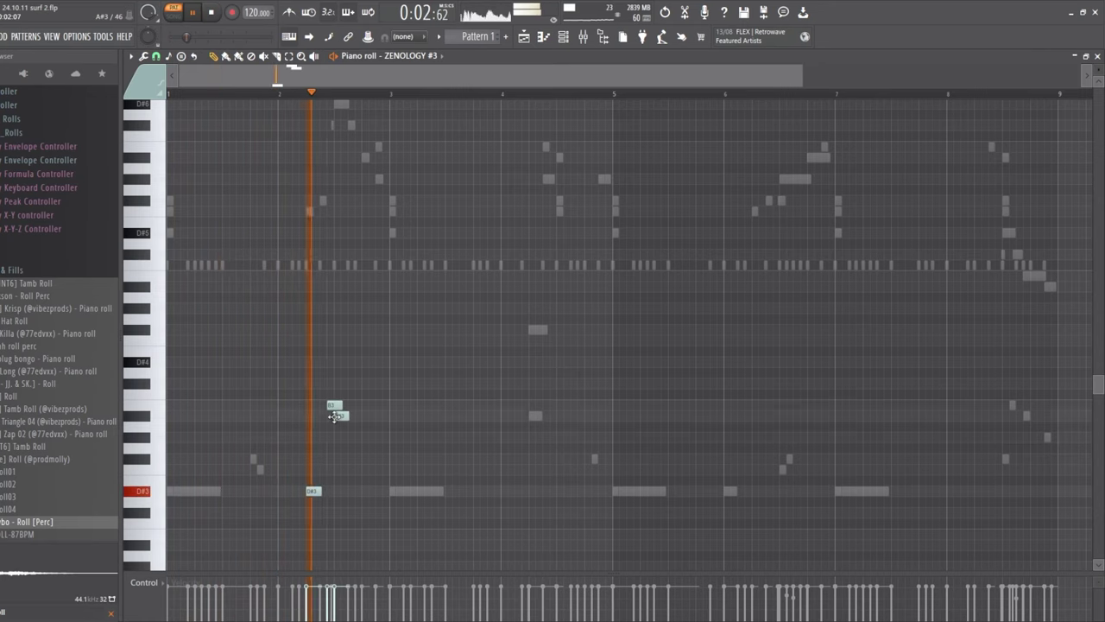
key(space)
drag(335, 405, 327, 407)
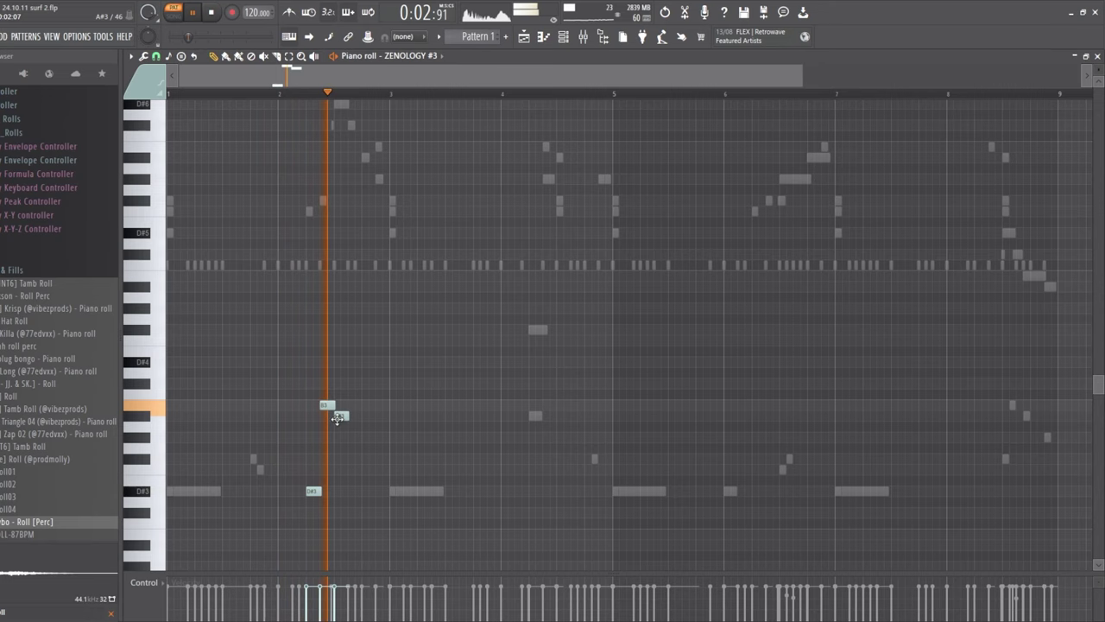
drag(339, 416, 348, 439)
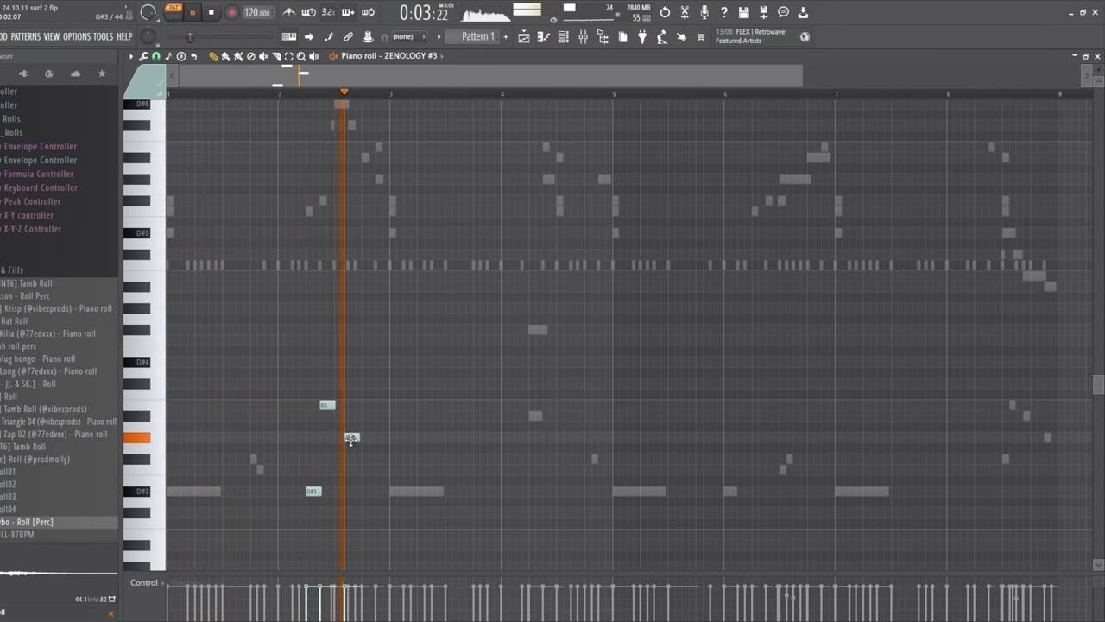
Transpose the three ZENOLOGY #3 notes down an octave, and add short F#2 and F2 notes after them in bar 2
drag(358, 530, 284, 348)
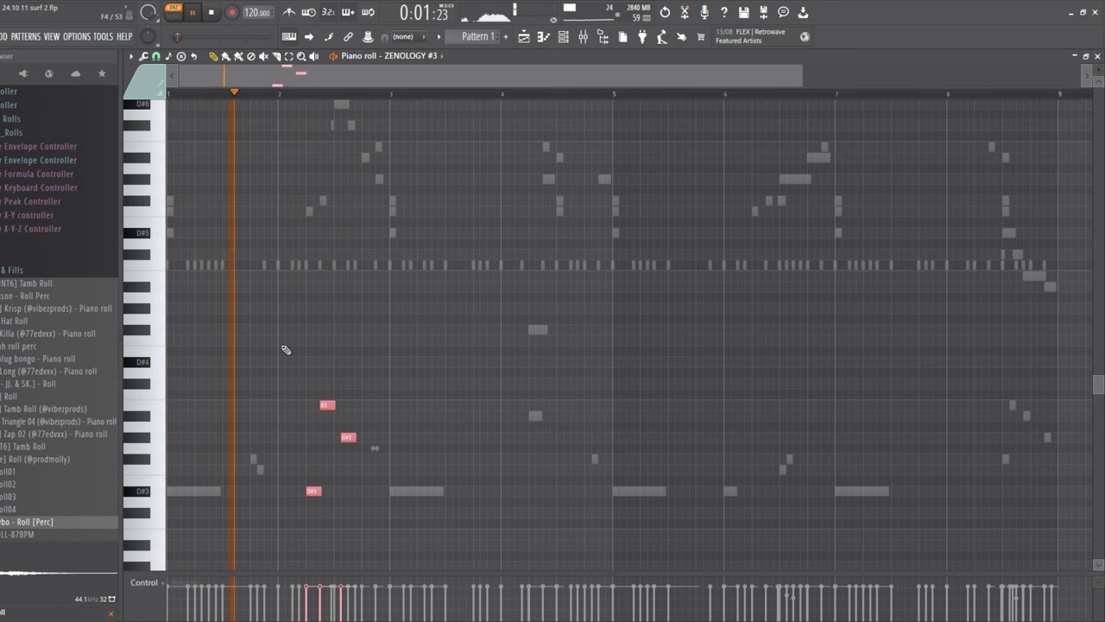
scroll(284, 348, up, 2)
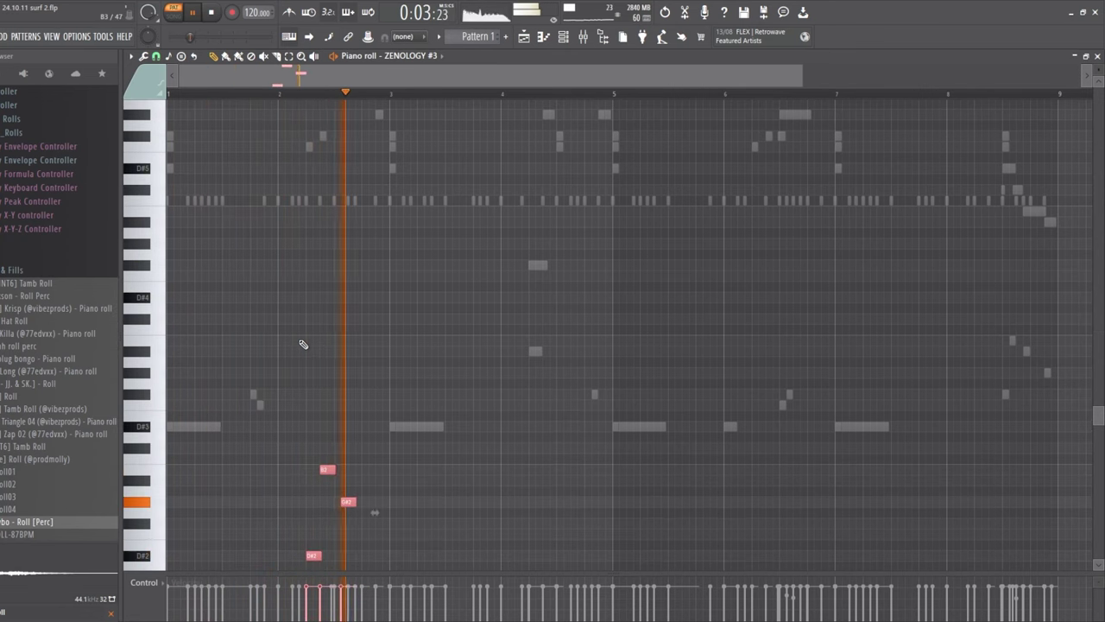
click(354, 522)
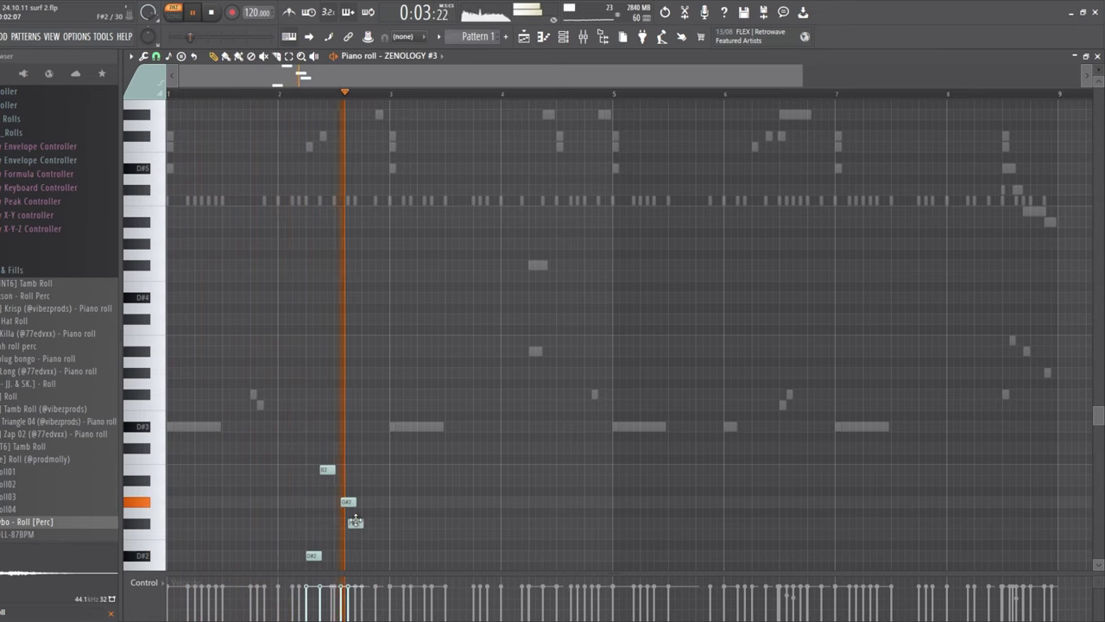
key(space)
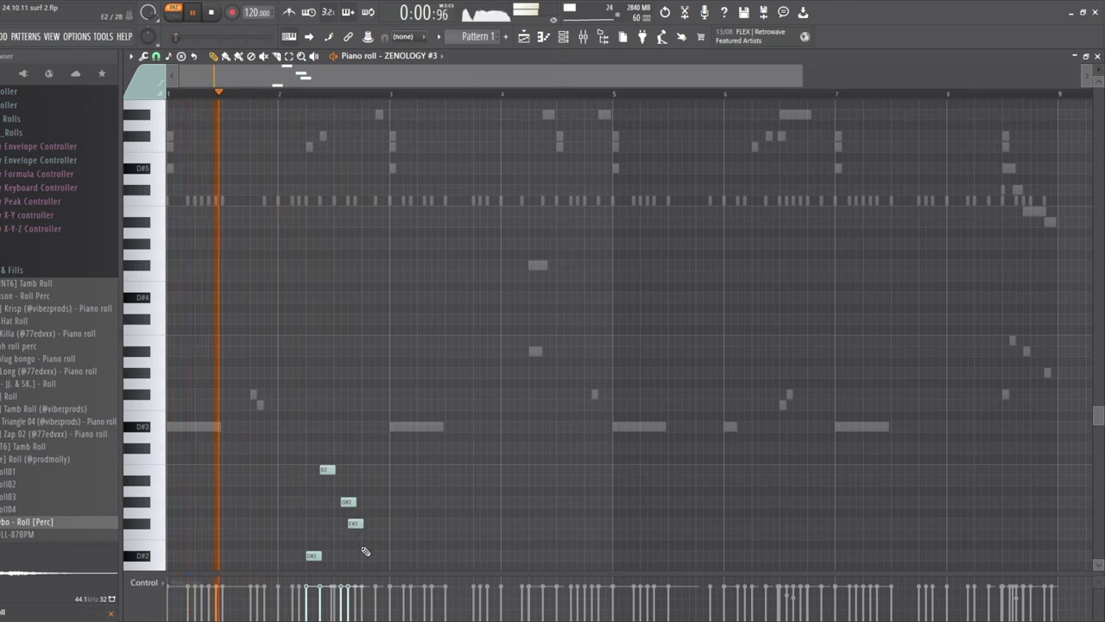
click(367, 533)
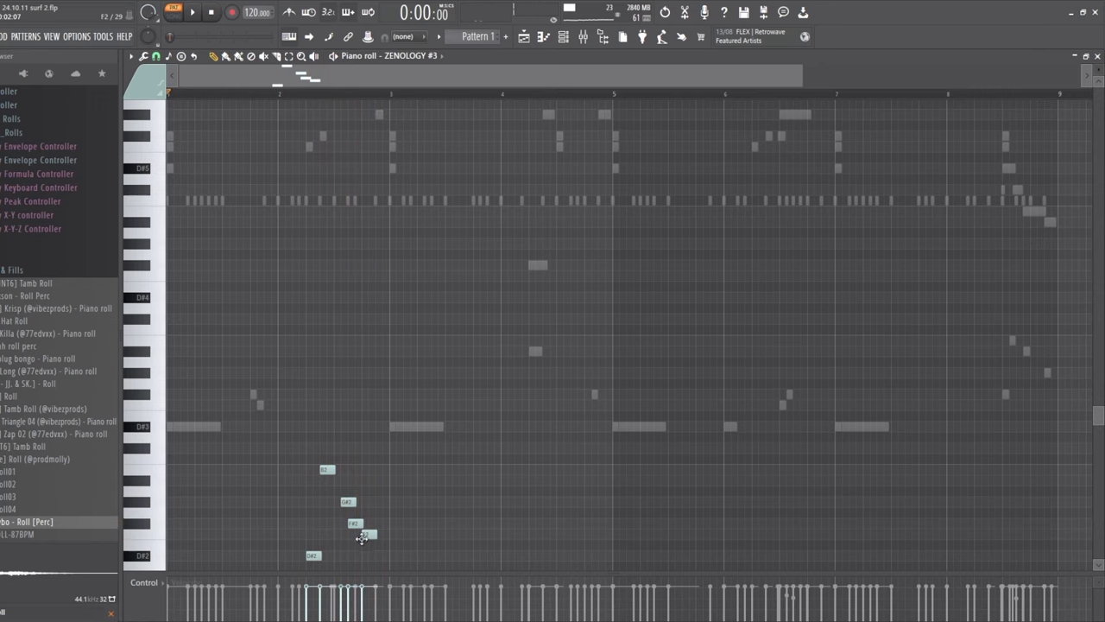
key(space)
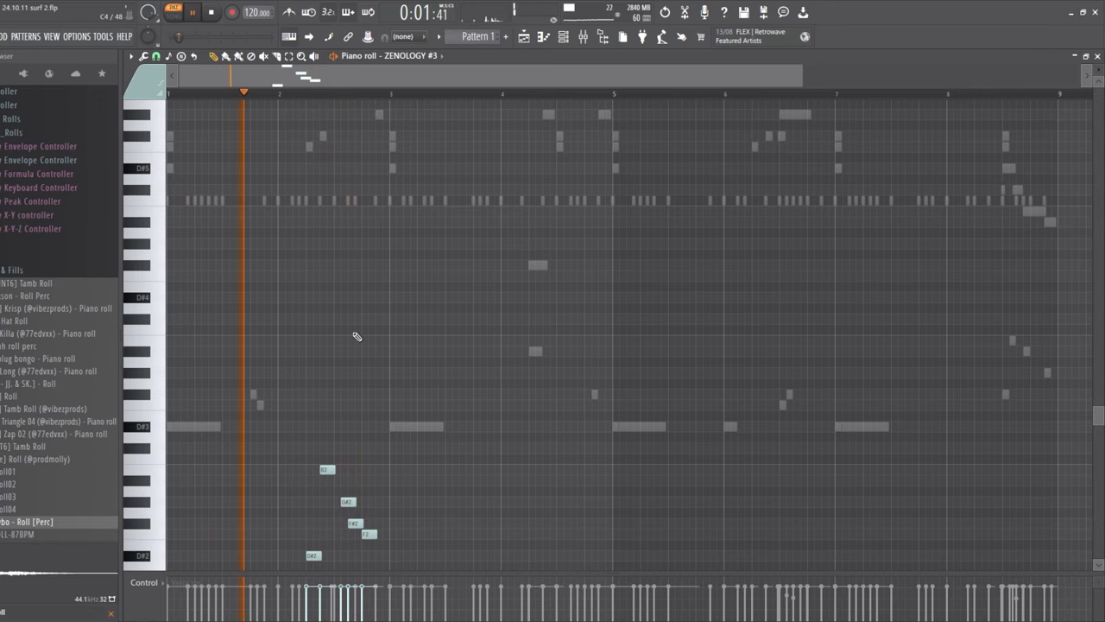
Place short D#2, F2, F#2, B2 and B1 notes across bar 4 of ZENOLOGY #3 and play the pattern
scroll(417, 468, down, 1)
scroll(415, 469, down, 2)
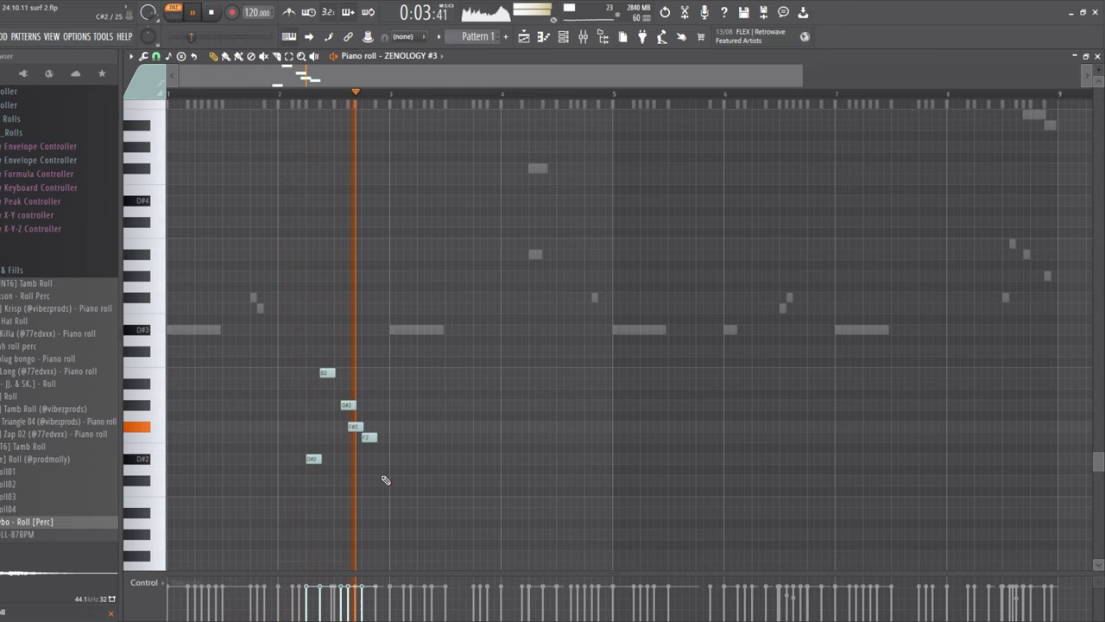
click(532, 458)
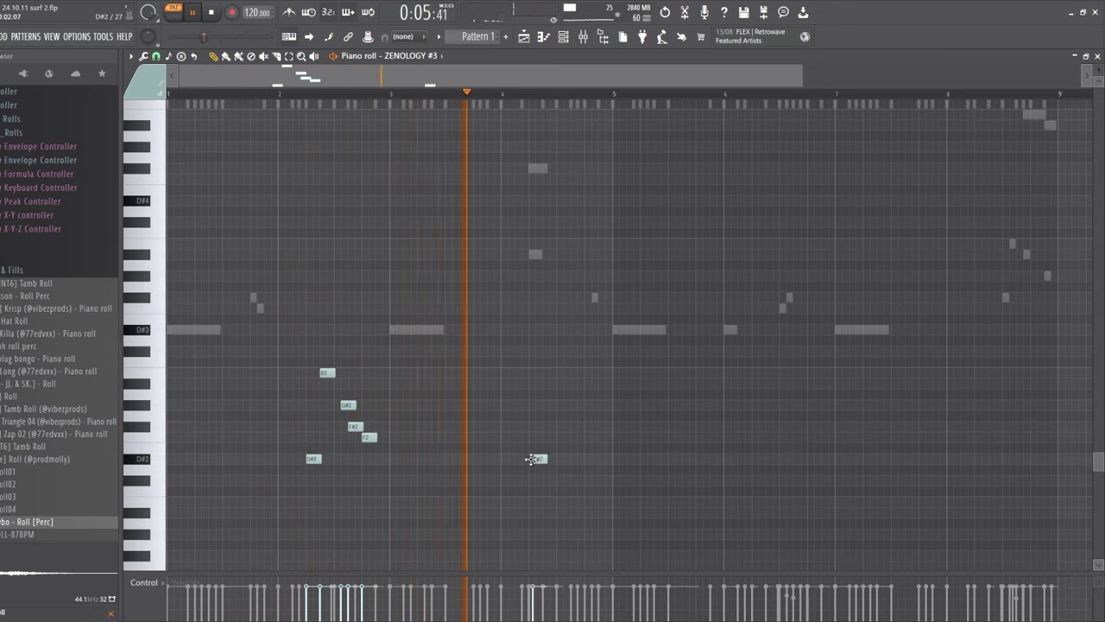
click(547, 438)
key(space)
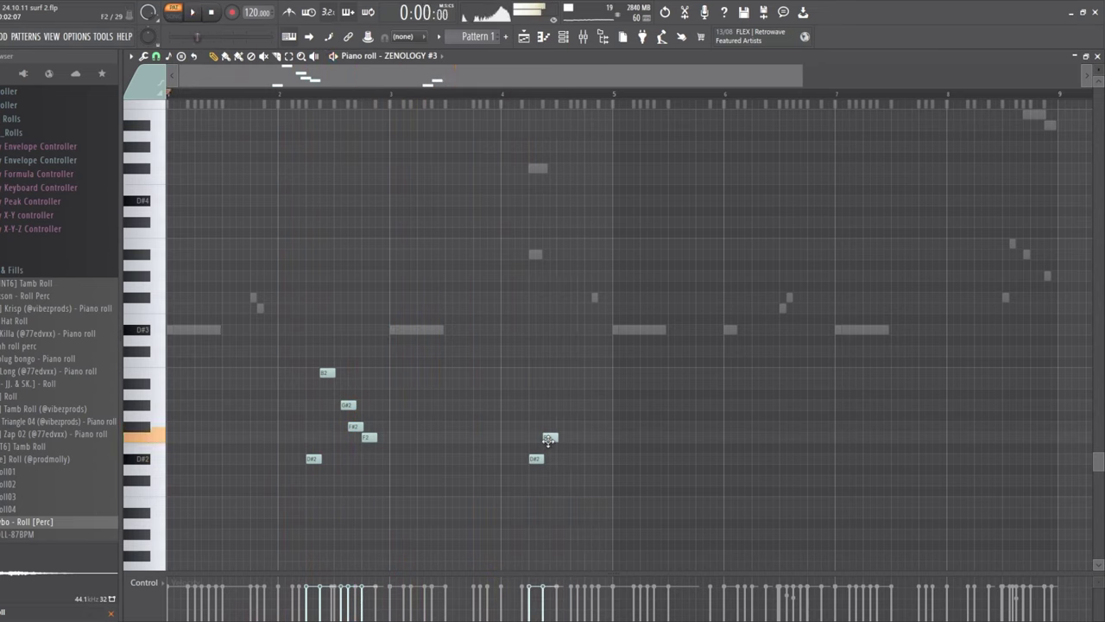
click(578, 373)
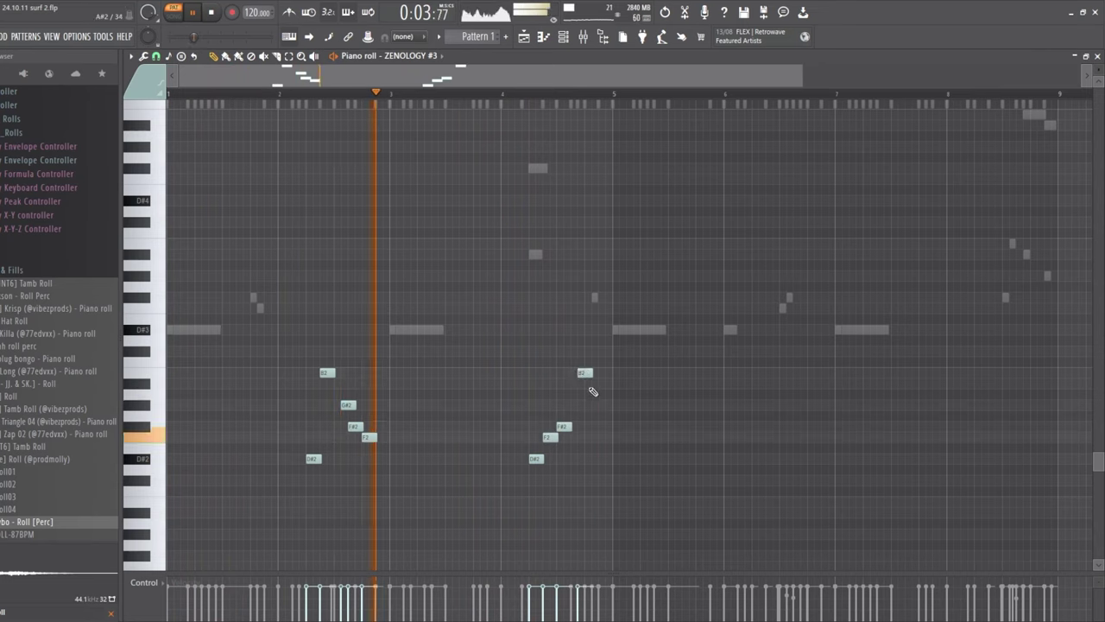
click(605, 501)
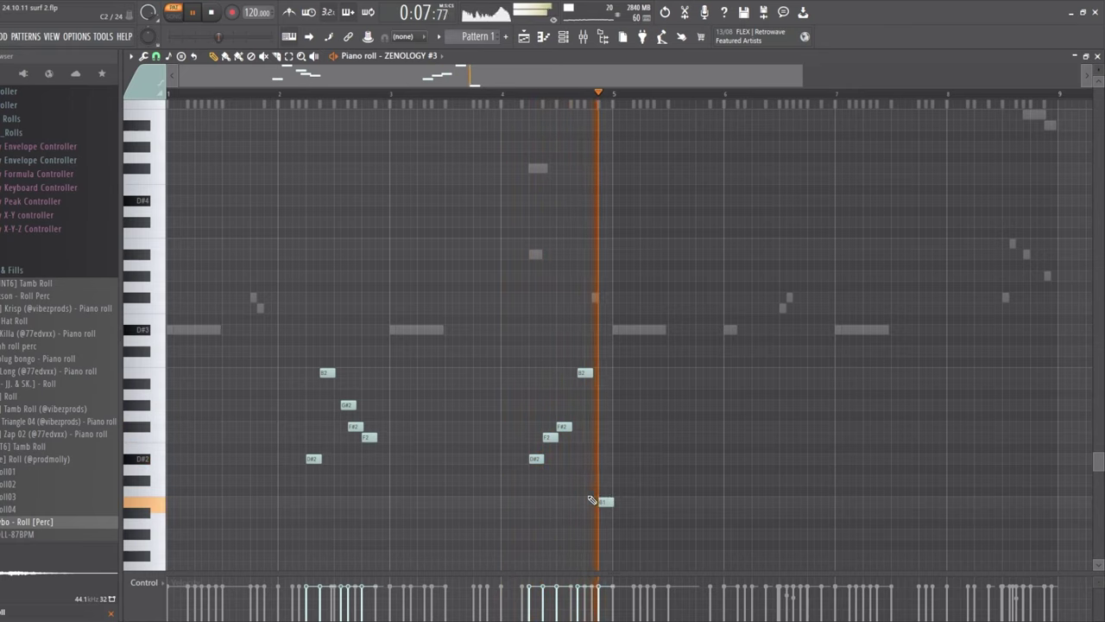
Duplicate the bar 2 and bar 4 bass notes into bars 6 and 8, trim the last B1 to the pattern end, and play it
ctrl+drag(669, 518, 297, 363)
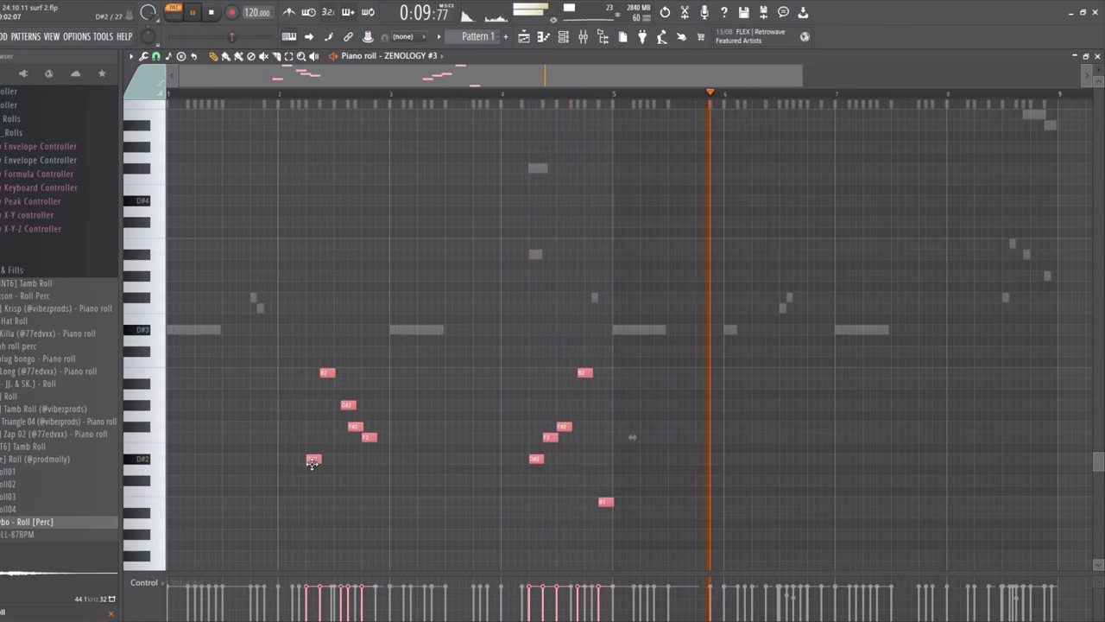
shift+drag(316, 458, 757, 456)
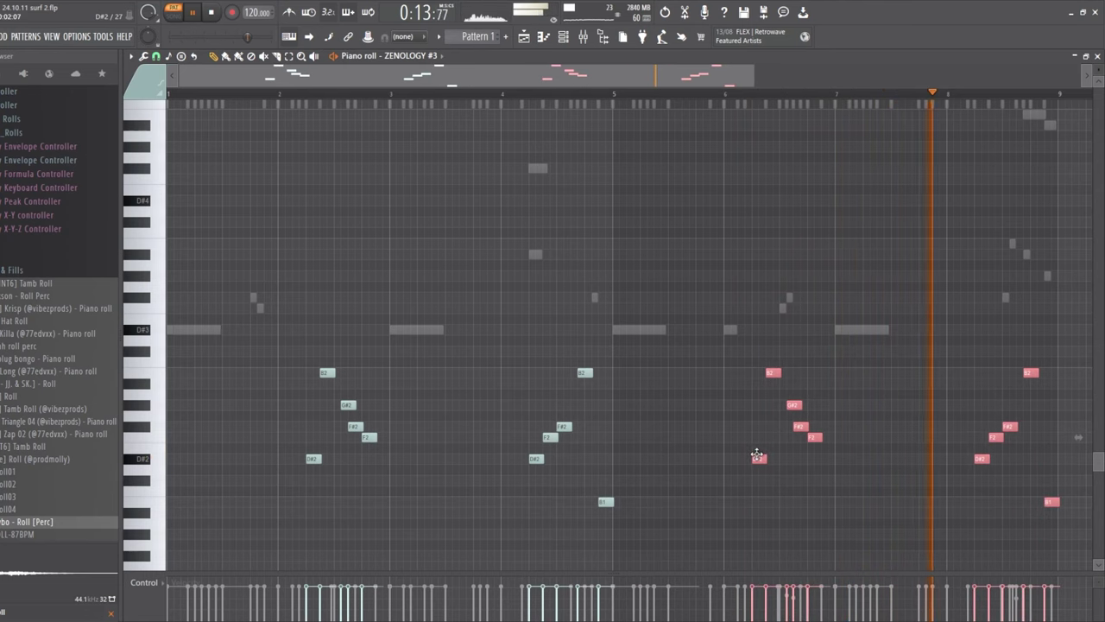
click(1052, 504)
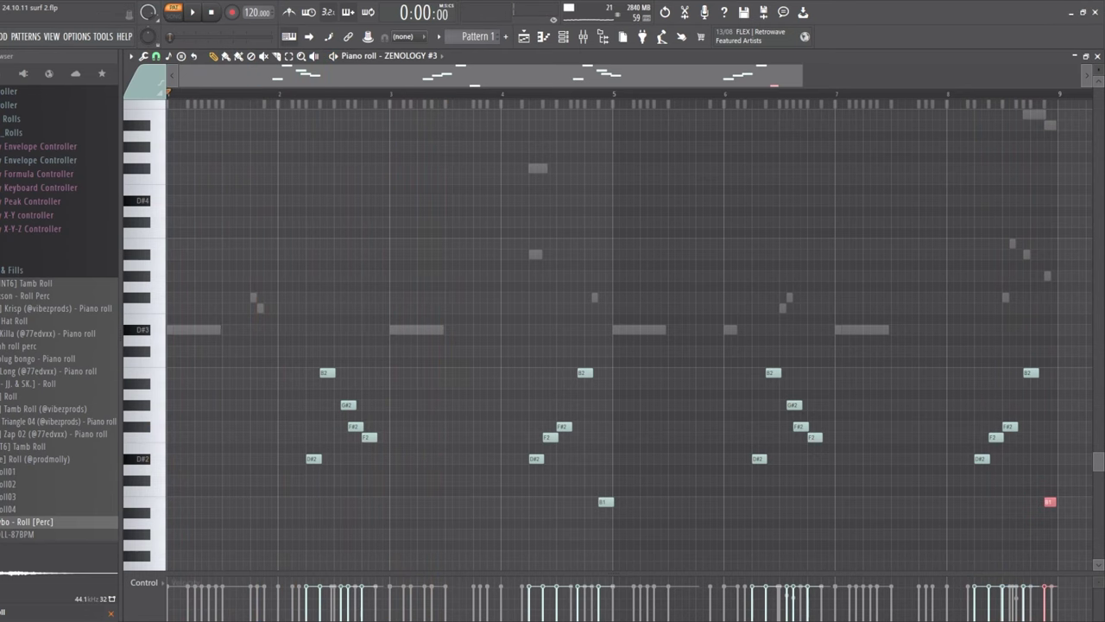
key(space)
key(F6)
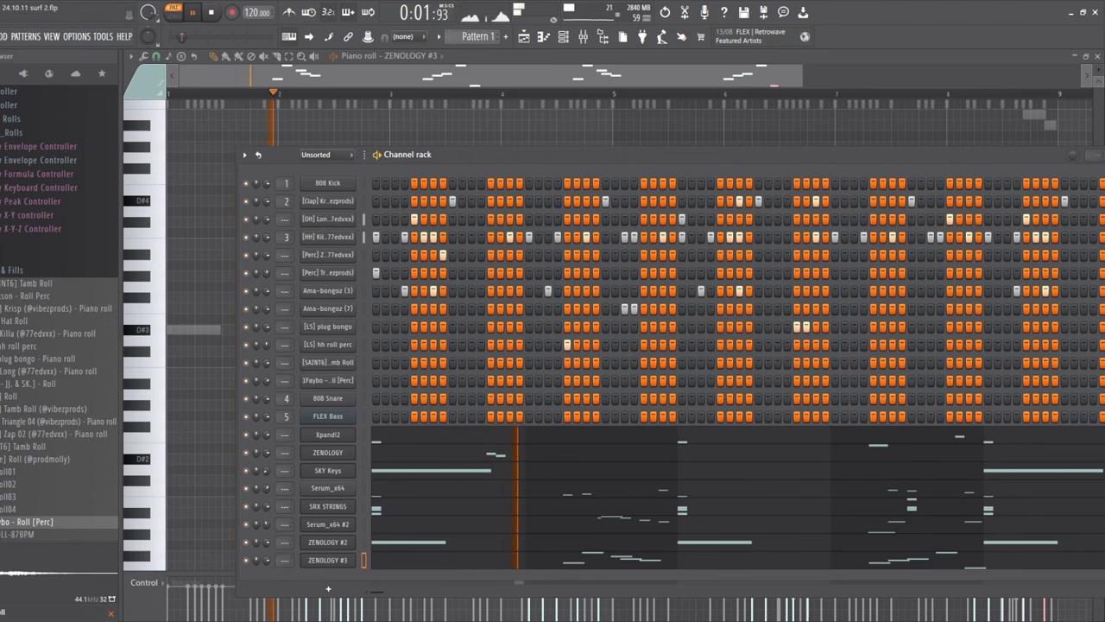
Audition samples in the HELLCAT kit's 808s folder and load [808] Zay onto the 808 Kick channel
click(76, 273)
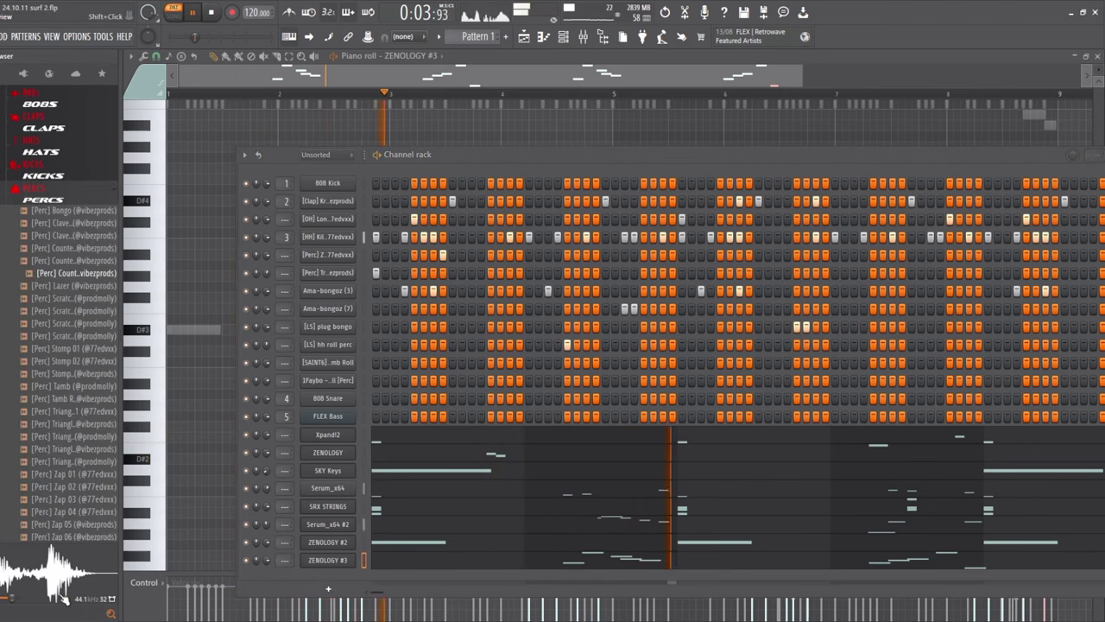
click(39, 254)
click(69, 278)
key(space)
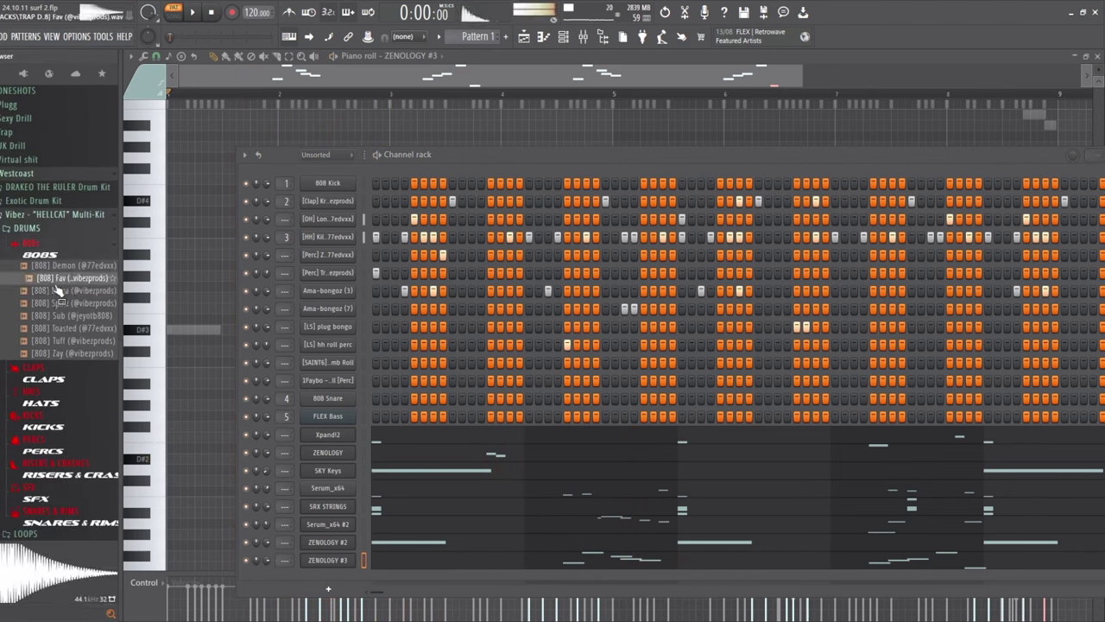
click(59, 293)
click(61, 340)
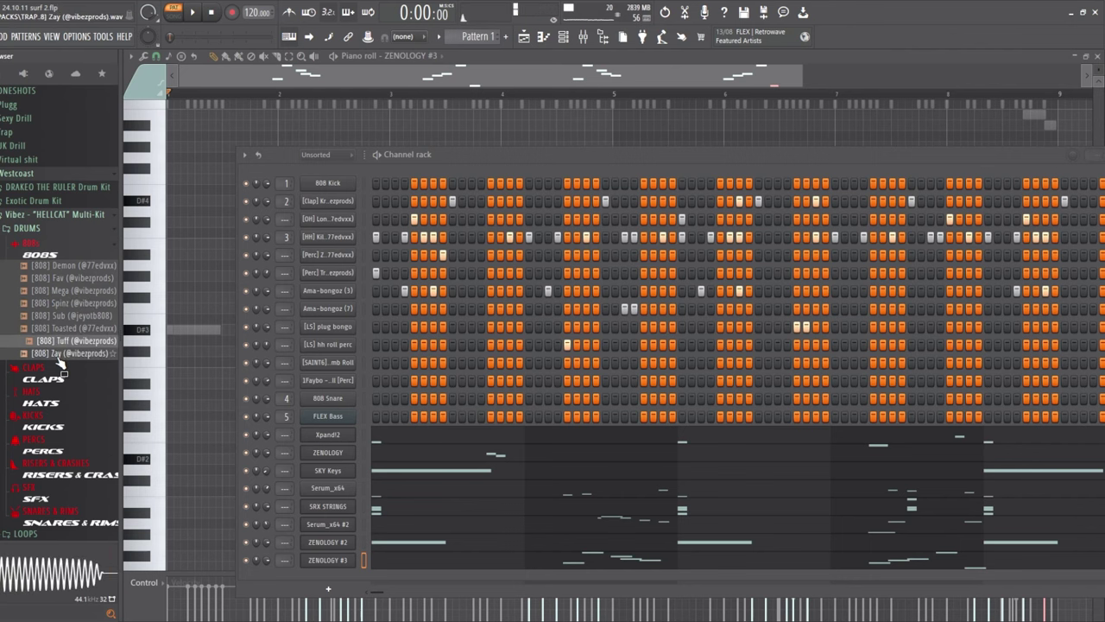
click(59, 356)
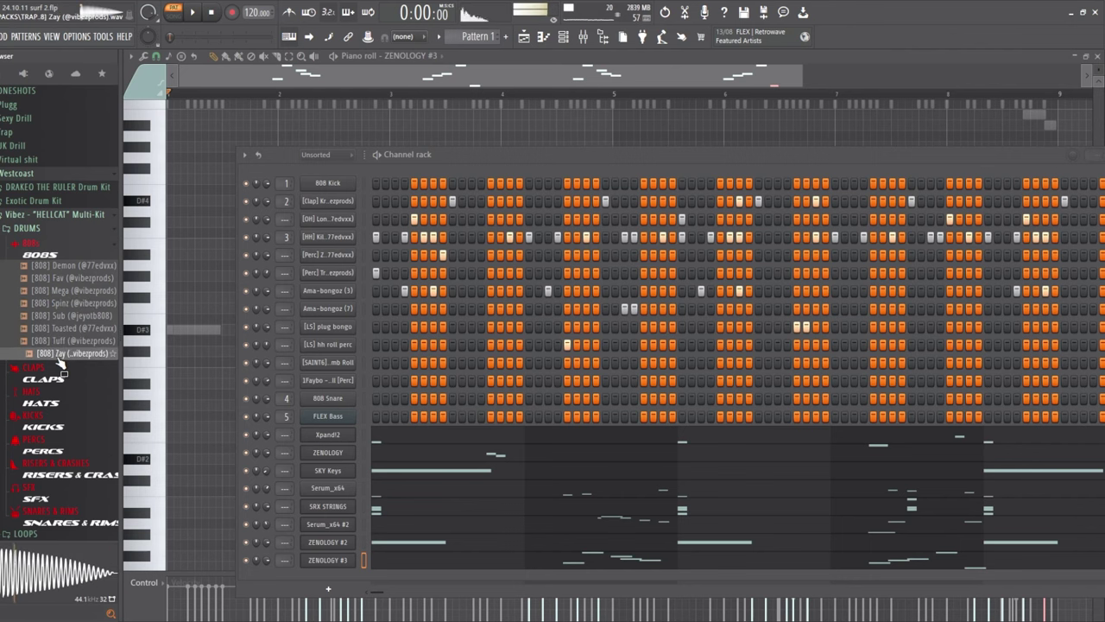
click(343, 185)
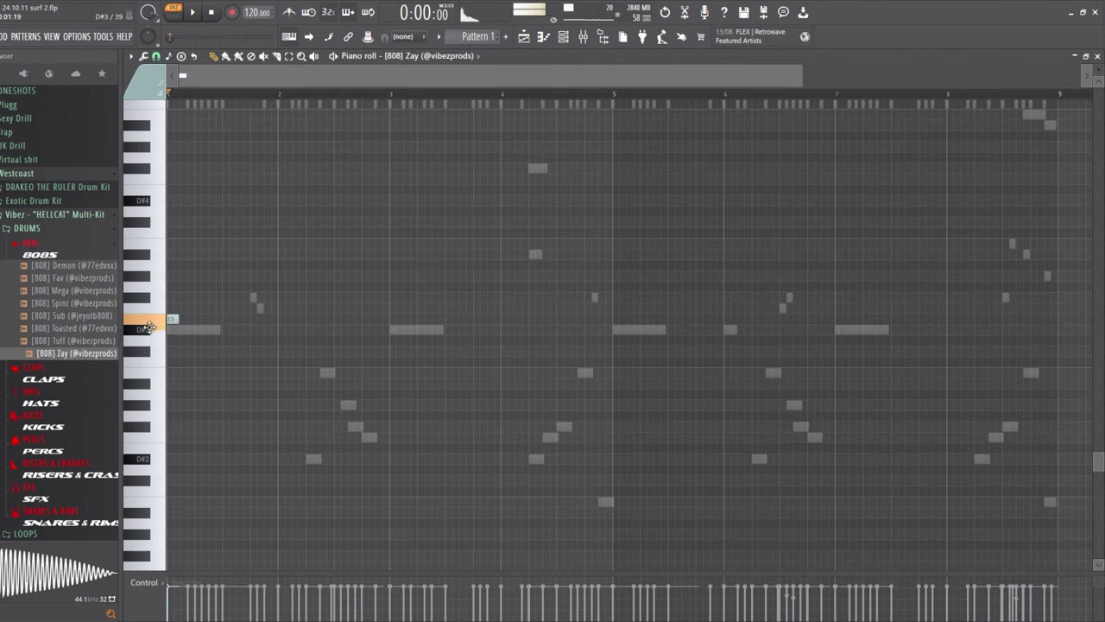
Place a D#5 note in bar 1 of the [808] Zay piano roll, starting midway through beat 2 and about six steps long
scroll(134, 155, up, 4)
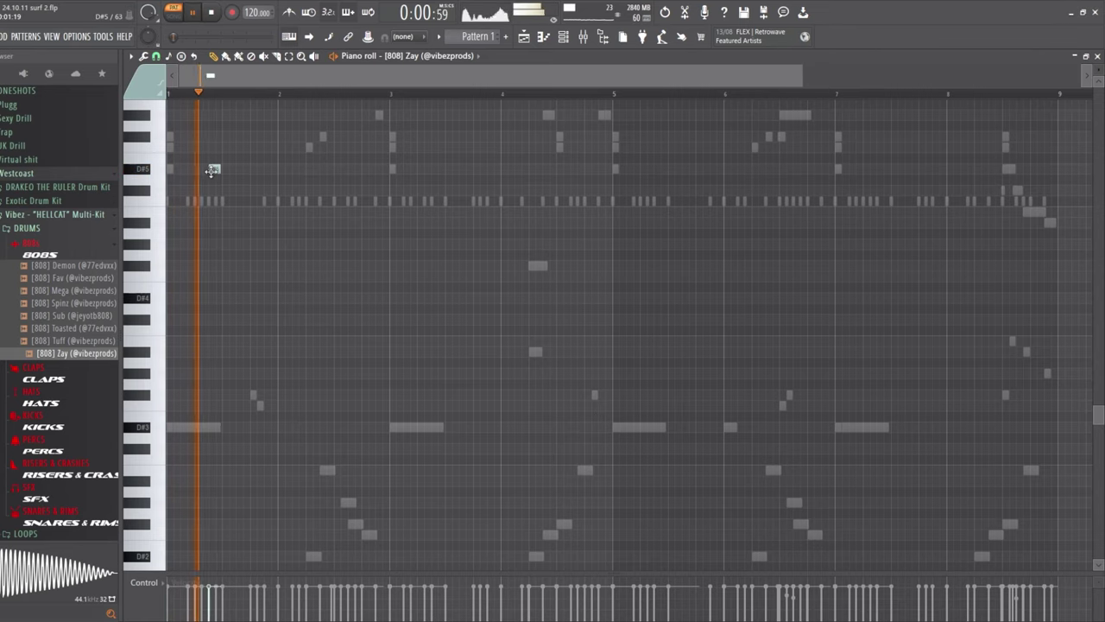
key(space)
drag(215, 168, 248, 170)
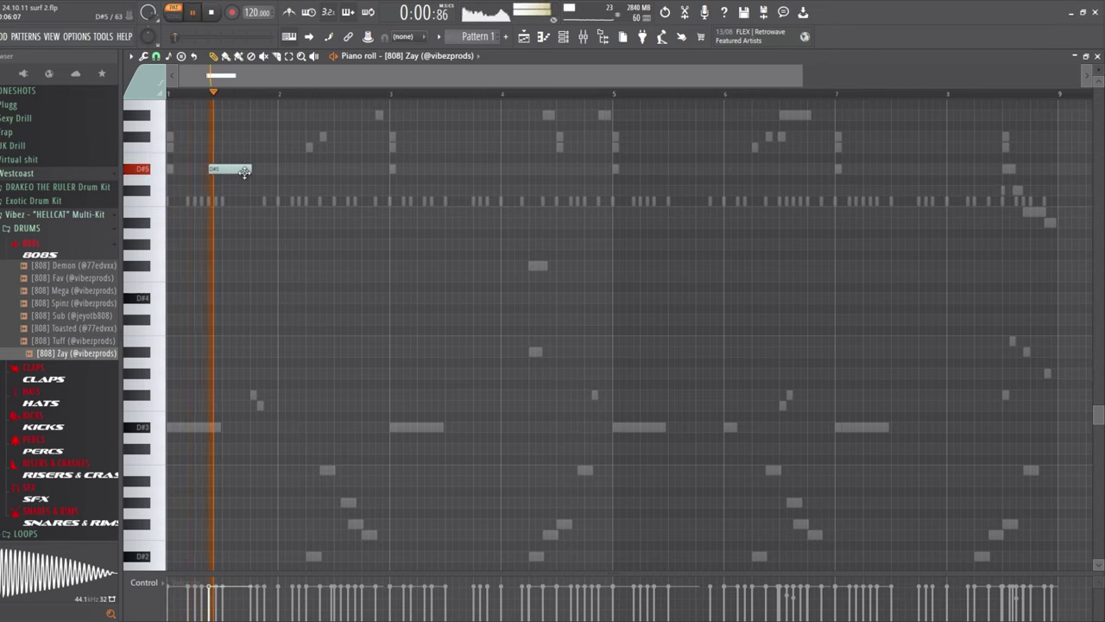
key(space)
key(space)
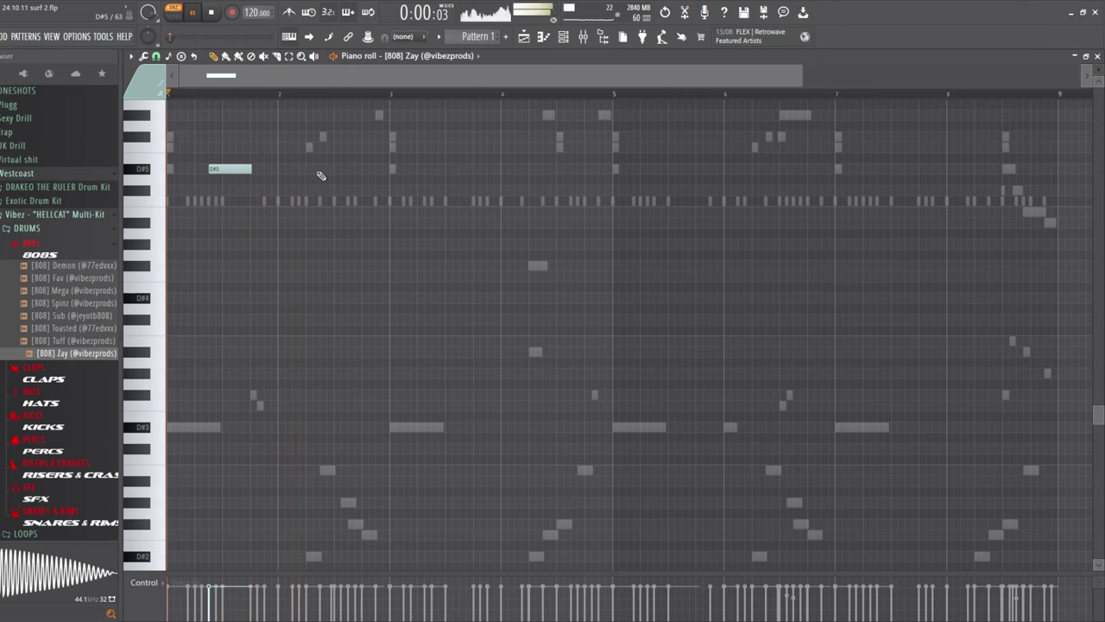
Add two D#5 notes in bar 2 from beats 2 and 3.5, shorten them to leave gaps, and place a G#5 near the bar's end
click(321, 172)
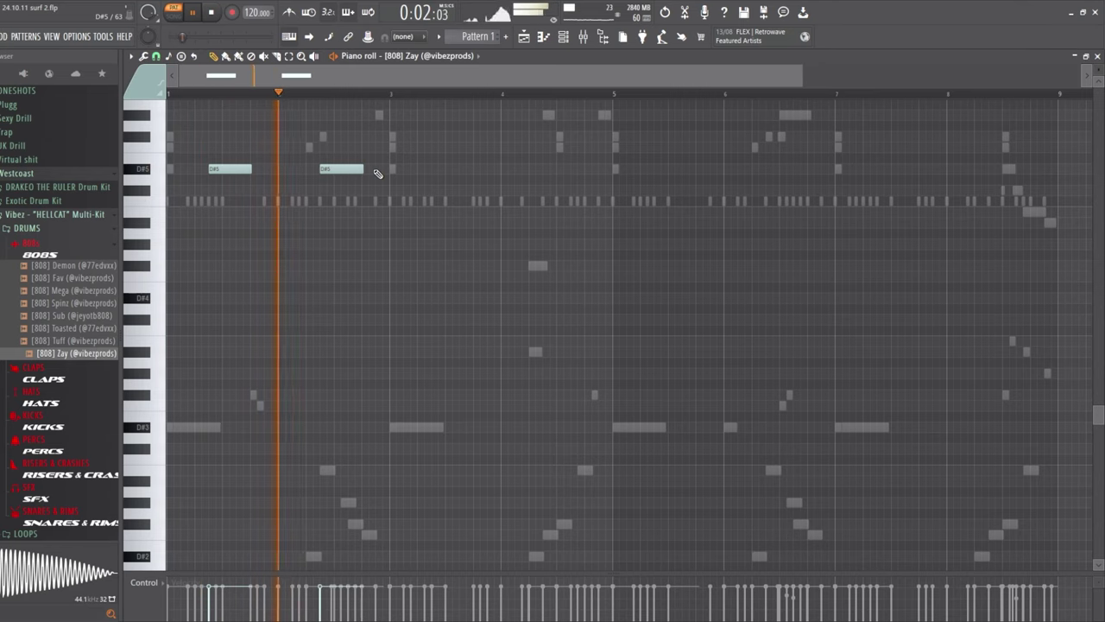
drag(350, 169, 398, 169)
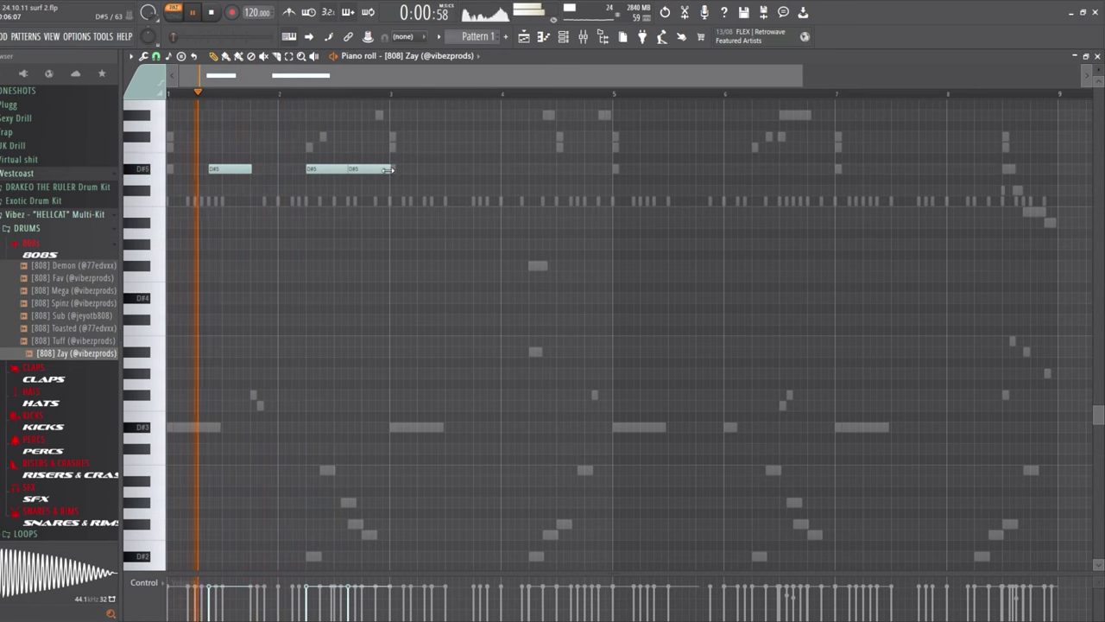
drag(393, 169, 343, 169)
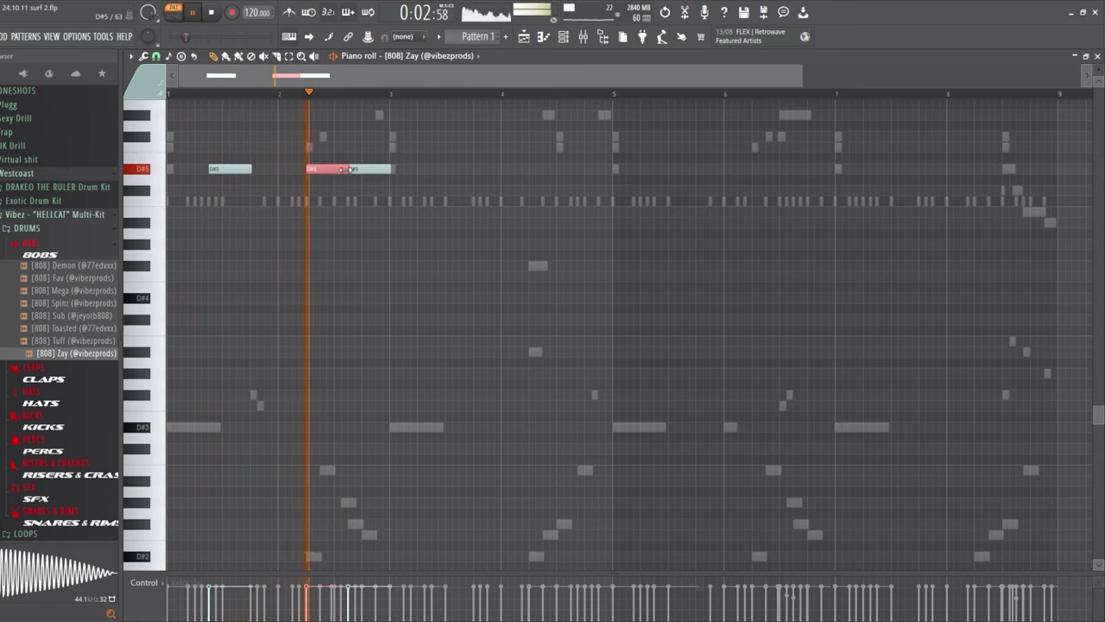
click(382, 115)
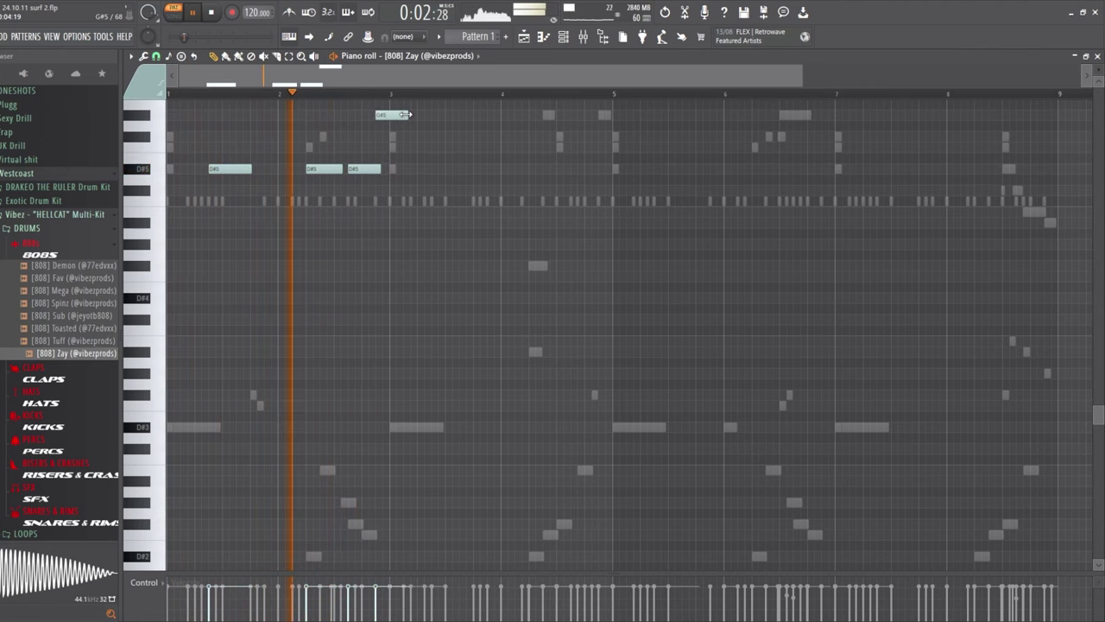
Shorten the G#5 ending bar 2 to two steps, add a seven-step D#5 at the start of bar 3, and play the pattern
drag(411, 115, 391, 115)
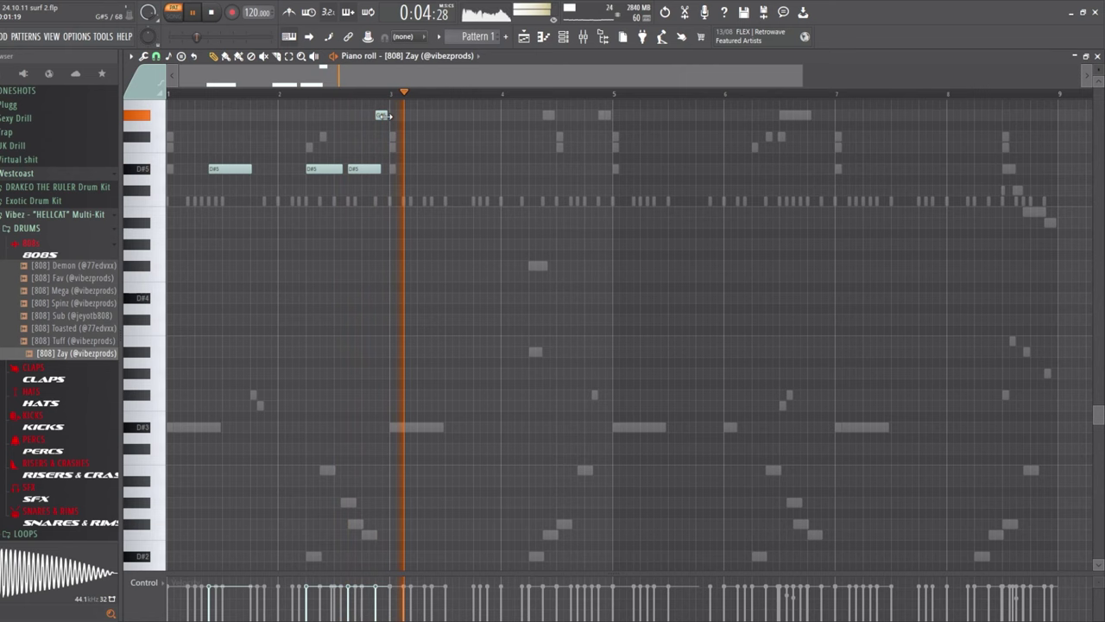
click(394, 169)
drag(404, 169, 435, 168)
key(ctrl+a)
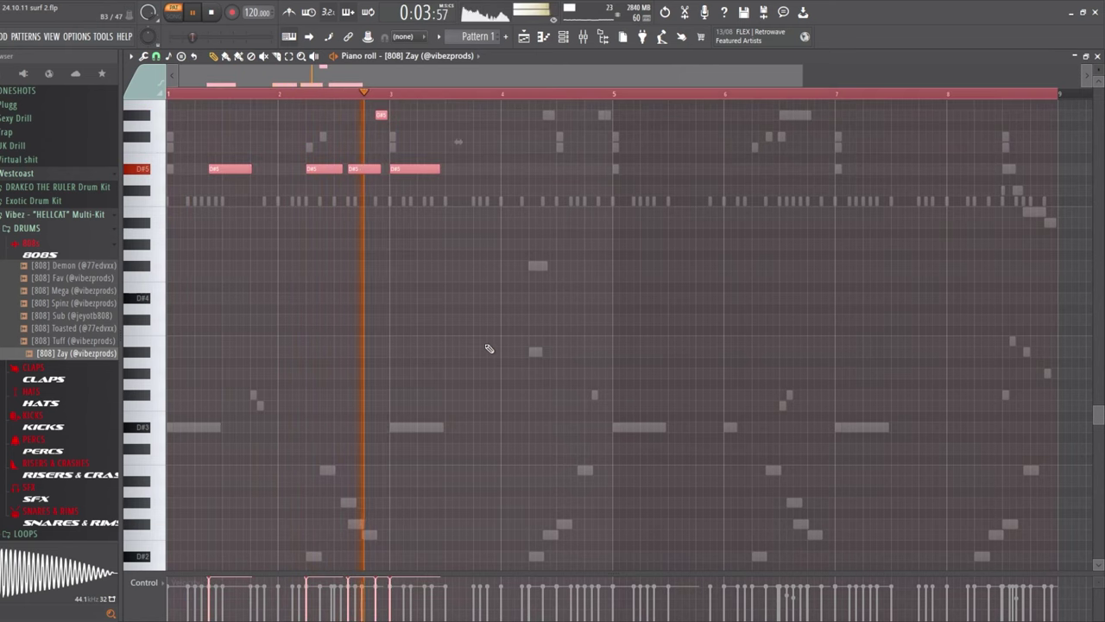
key(space)
key(space)
key(F6)
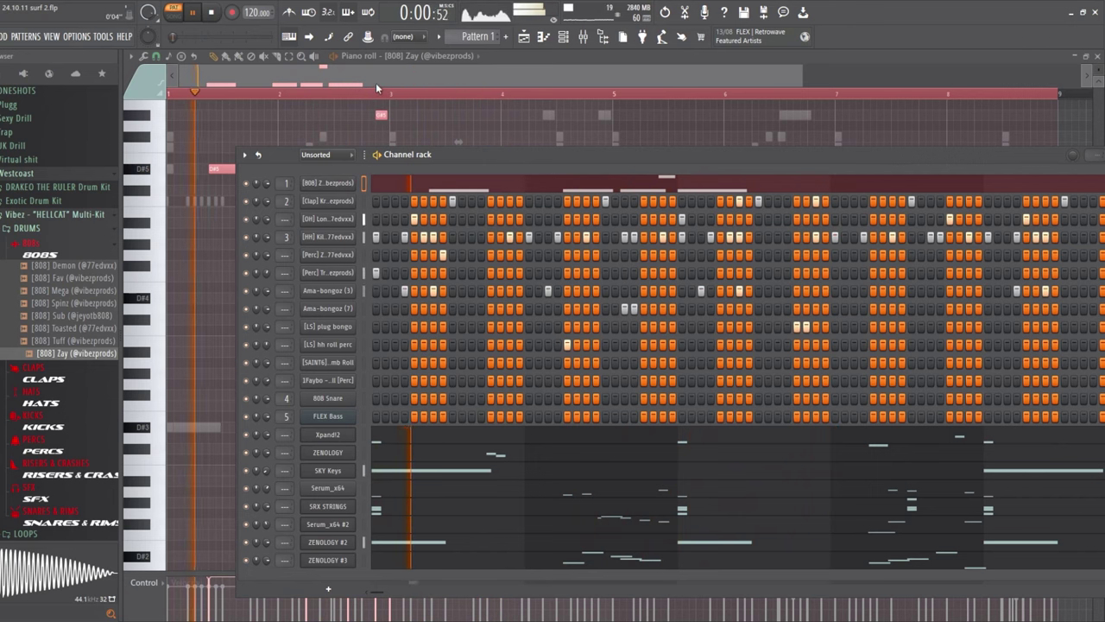
key(F6)
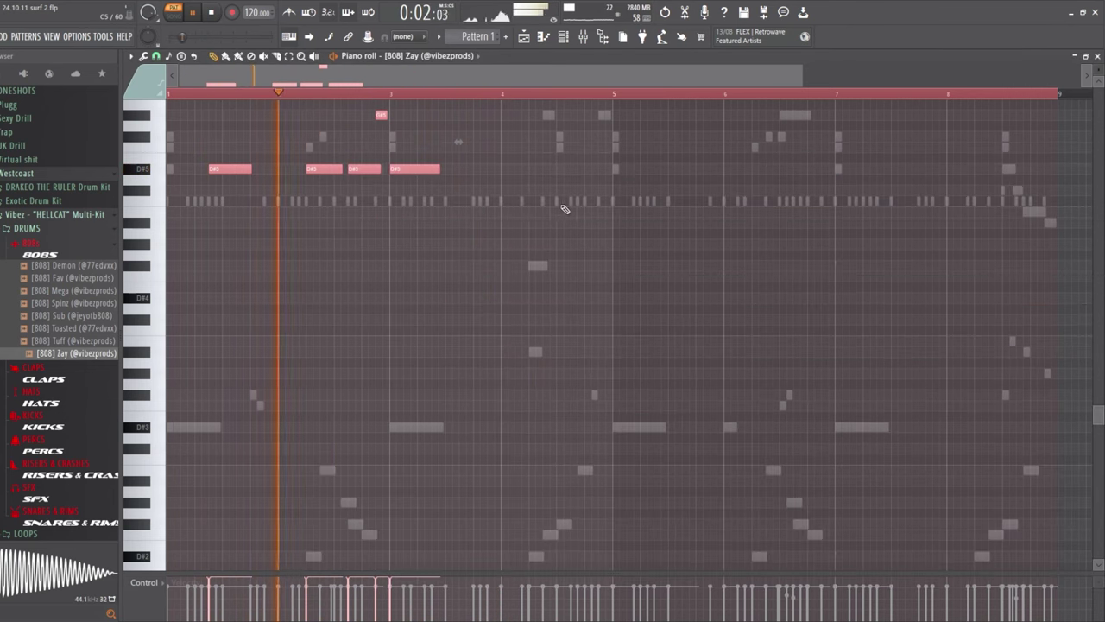
Add another seven-step D#5 note and position it on beat 4 of bar 3, extending into bar 4
click(524, 168)
drag(523, 169, 537, 169)
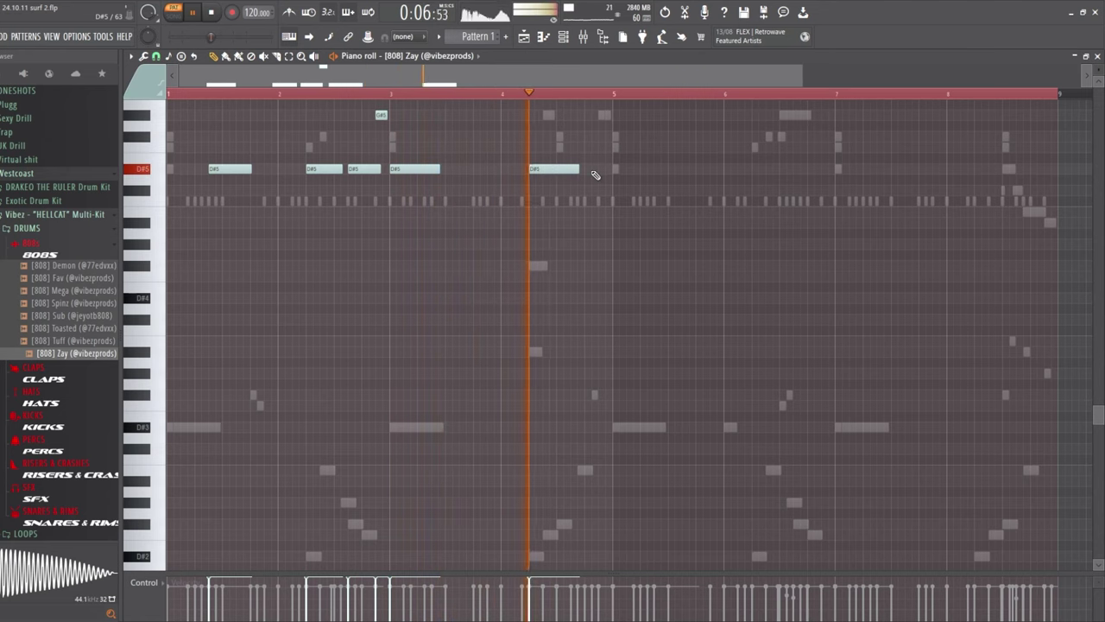
key(space)
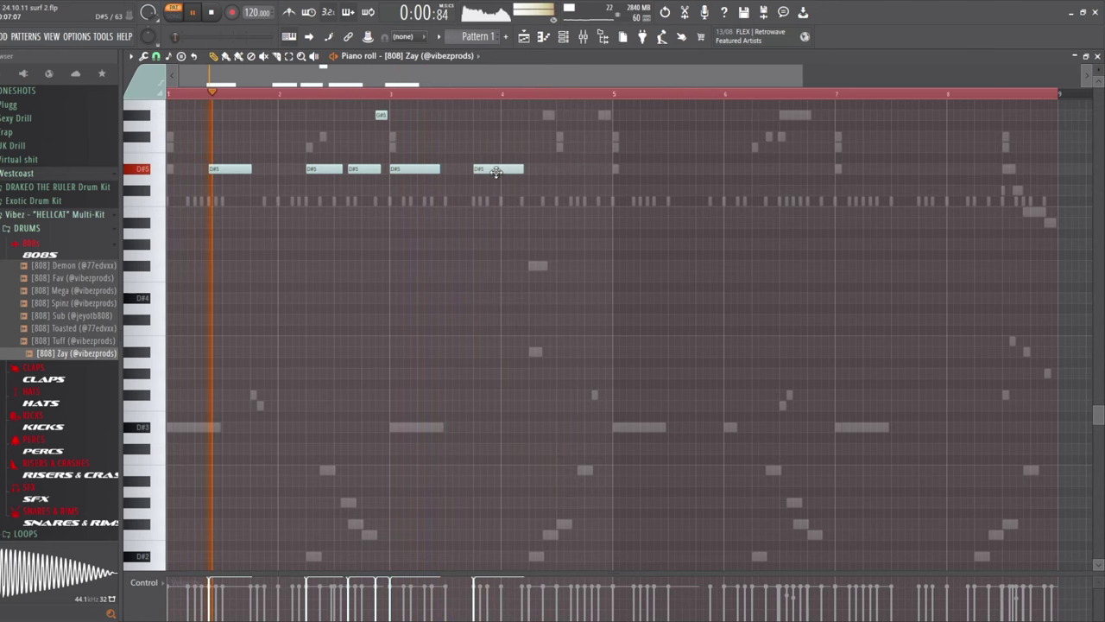
drag(553, 169, 498, 169)
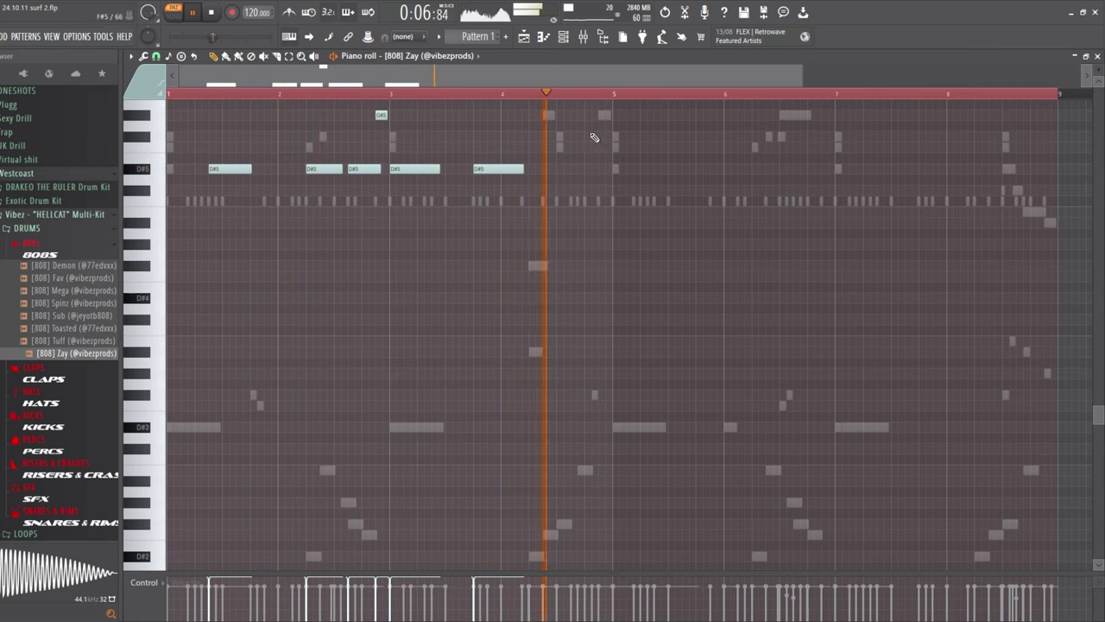
Add three consecutive one-step notes from beat 4 of bar 4 and raise them to A#7
key(space)
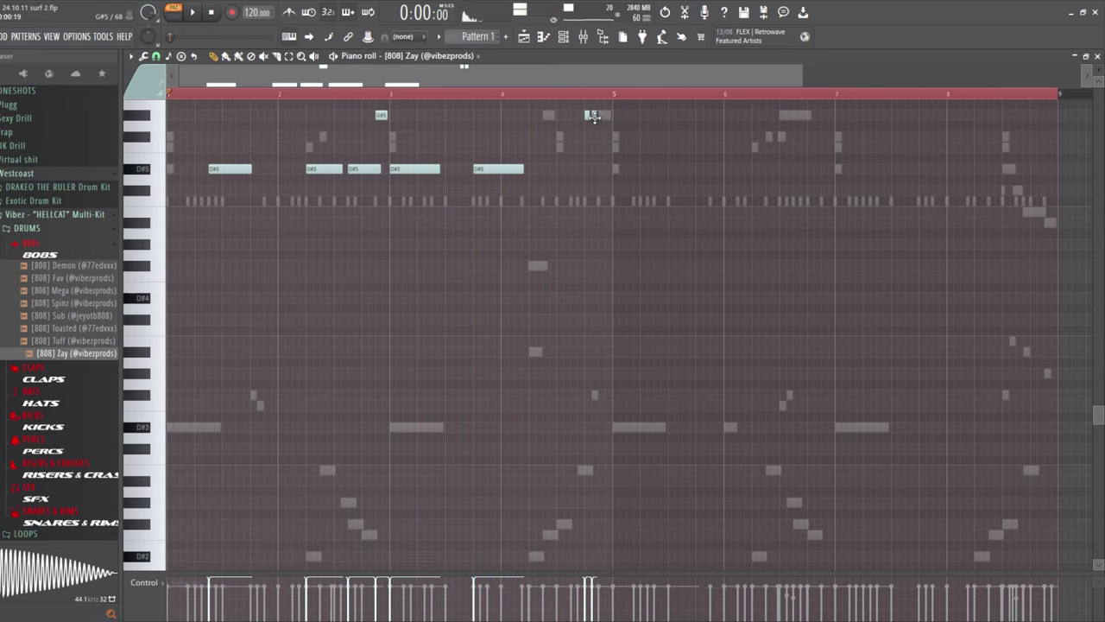
scroll(557, 114, up, 4)
key(space)
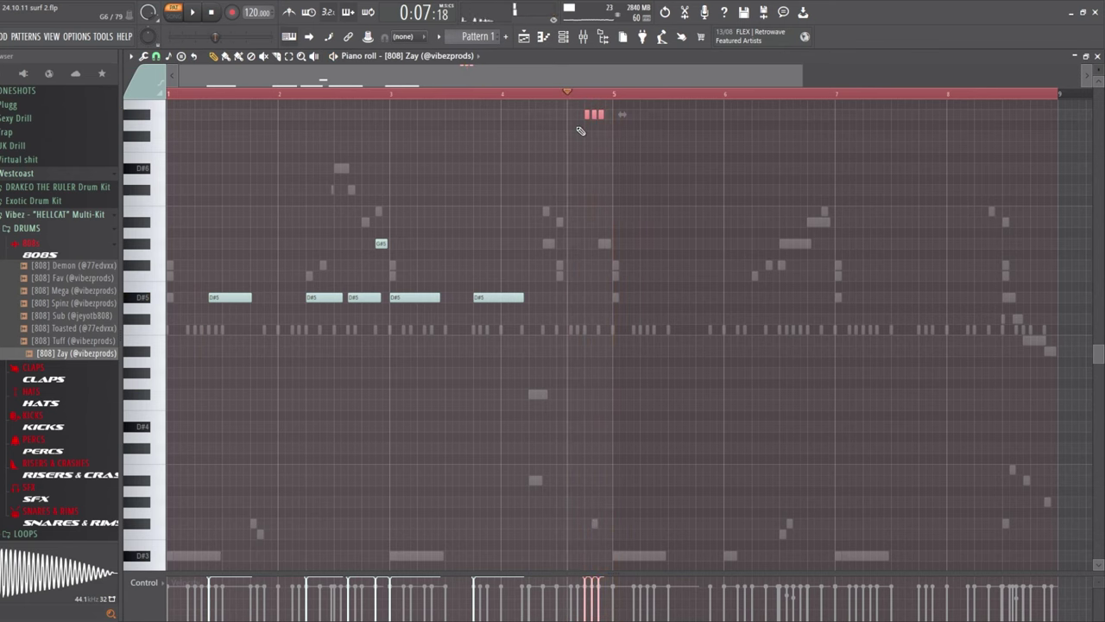
scroll(581, 131, up, 1)
key(space)
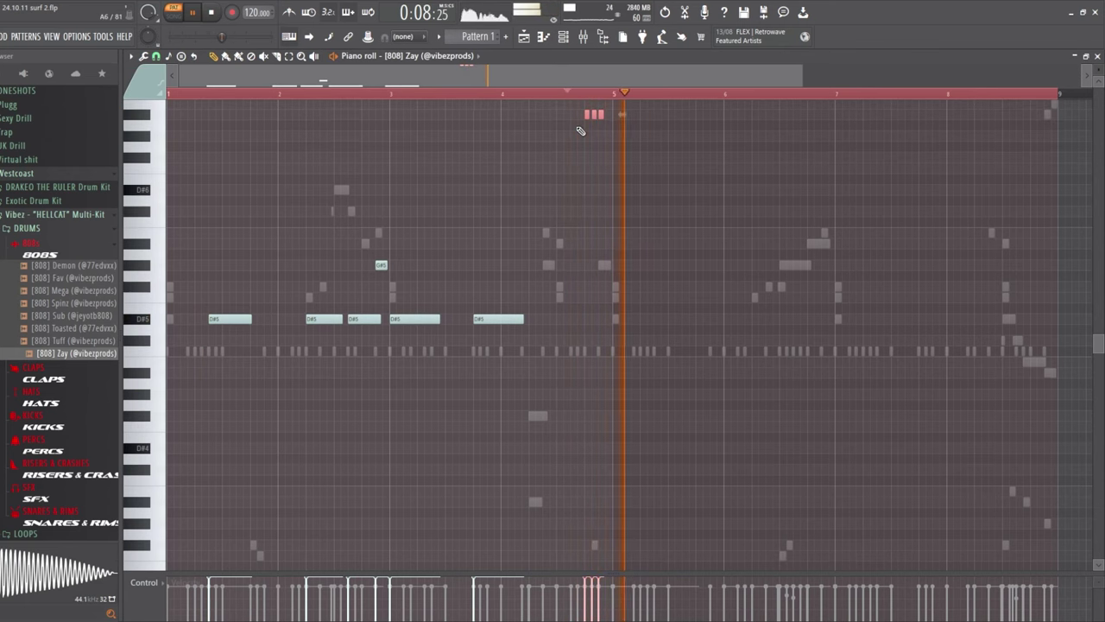
scroll(583, 129, up, 4)
Lower the velocity of the three A#7 notes slightly and replay the end of bar 4
key(space)
key(space)
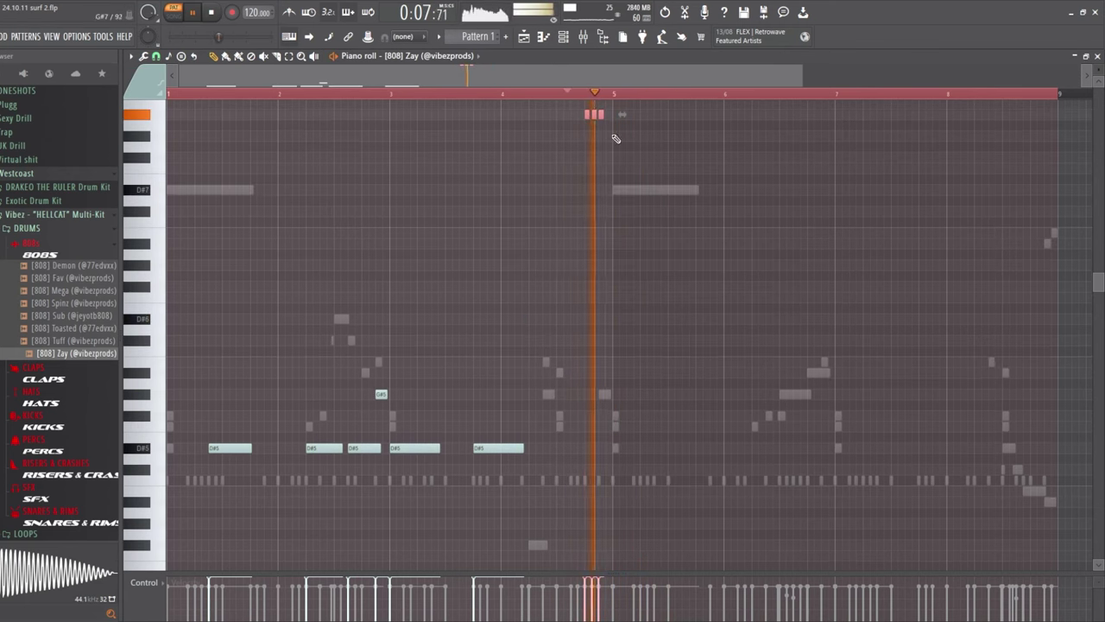
key(space)
key(space)
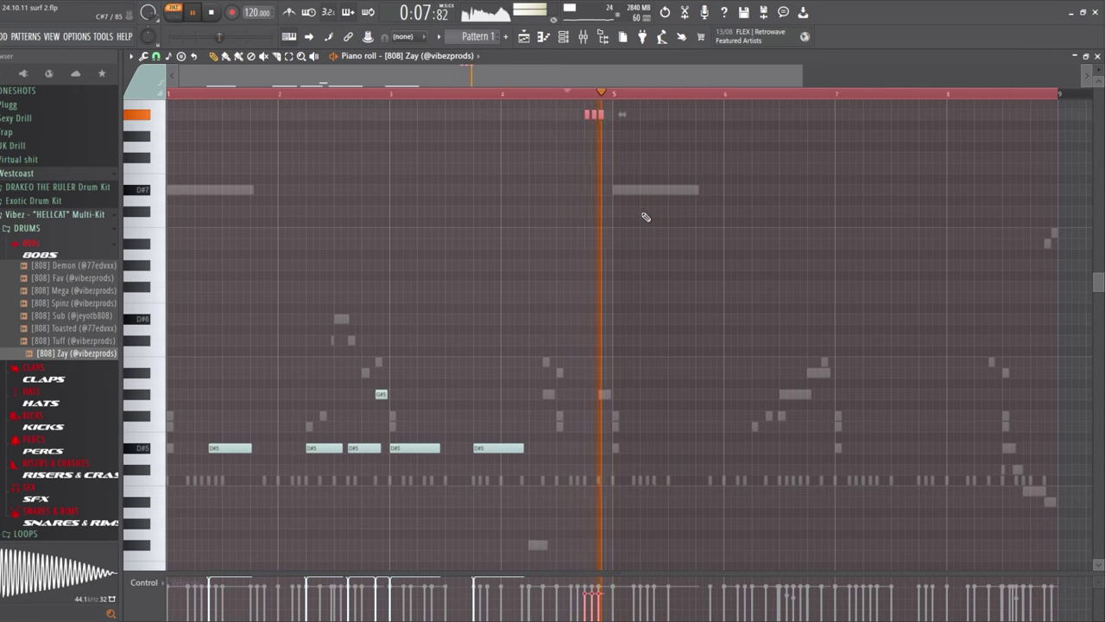
key(space)
key(space)
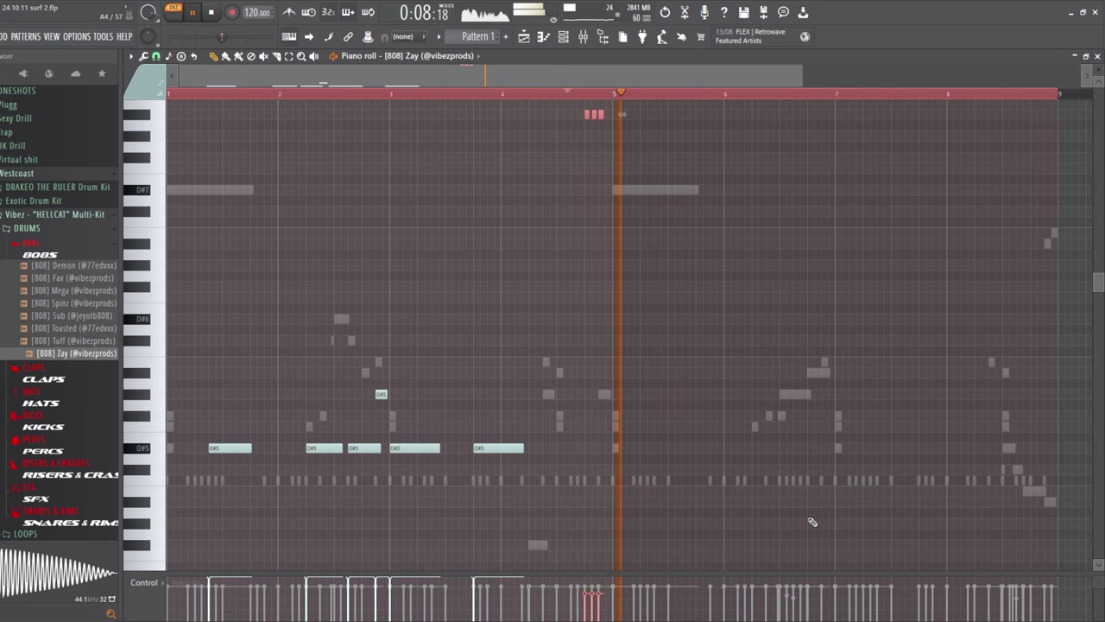
Select all the 808 notes in bars 1 to 4 and duplicate them into bars 5 to 8
mouse_move(839, 449)
mouse_down()
mouse_move(271, 109)
mouse_move(199, 103)
mouse_up()
drag(221, 464, 605, 454)
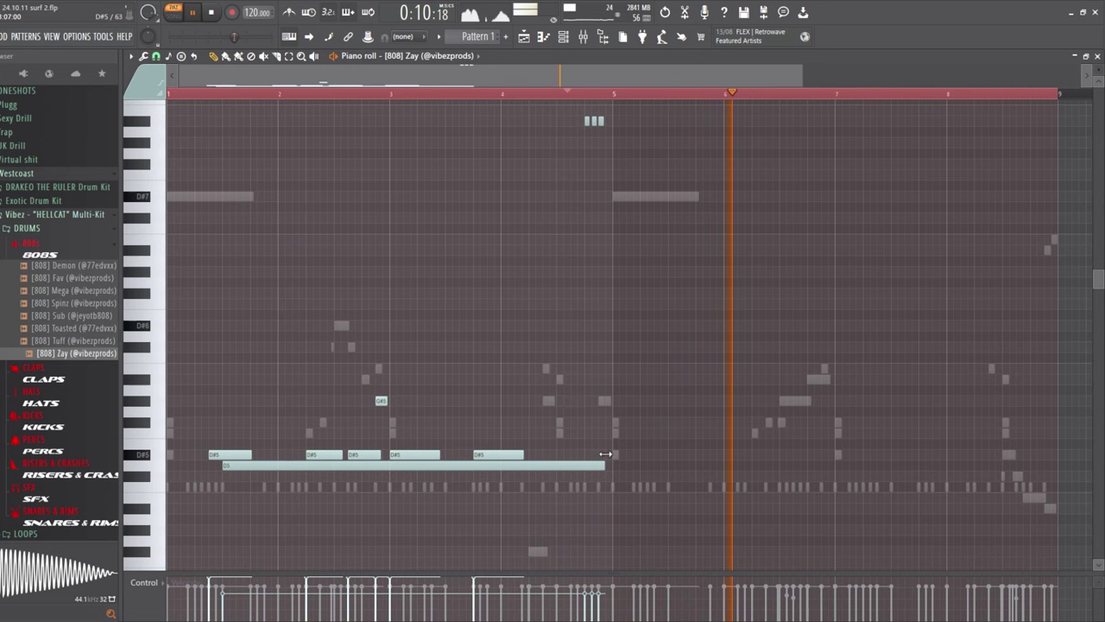
key(ctrl+z)
drag(227, 452, 645, 453)
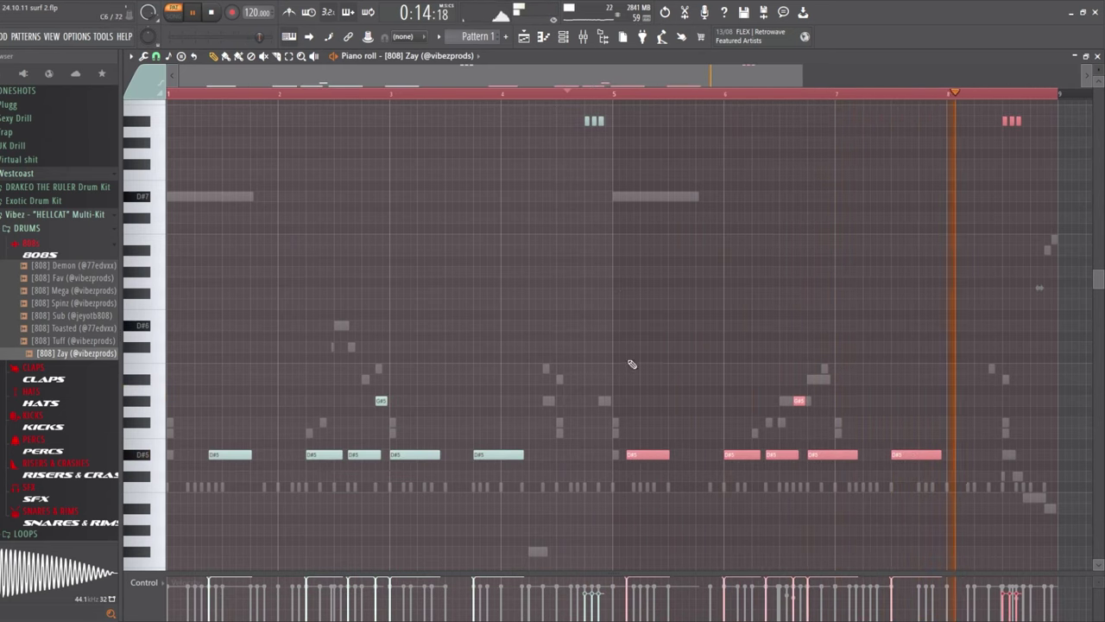
Inspect the [808] Zay channel's sampler settings and return to its piano roll
key(F6)
click(331, 185)
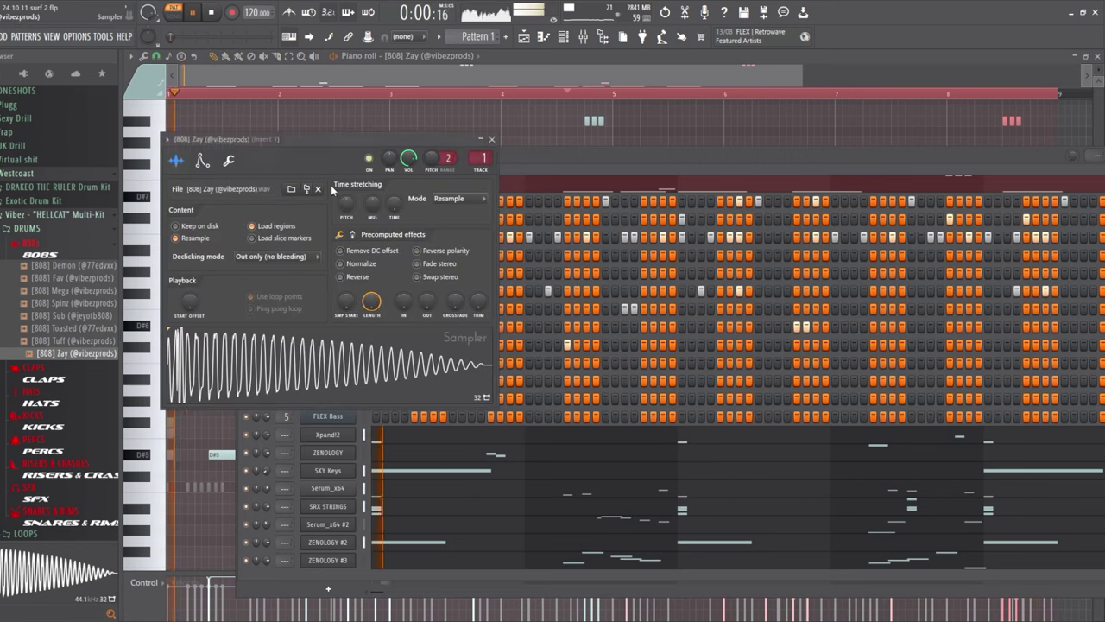
click(492, 139)
key(F6)
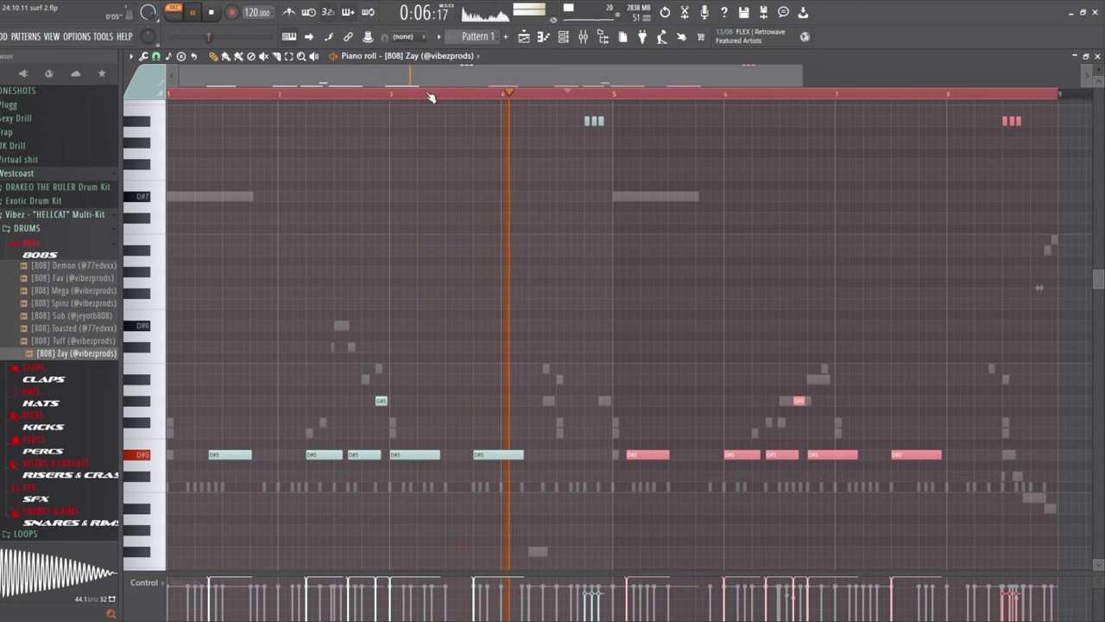
Isolate the 808, bass 1 and bass 2 mixer tracks and lower the bass 2 level
click(567, 34)
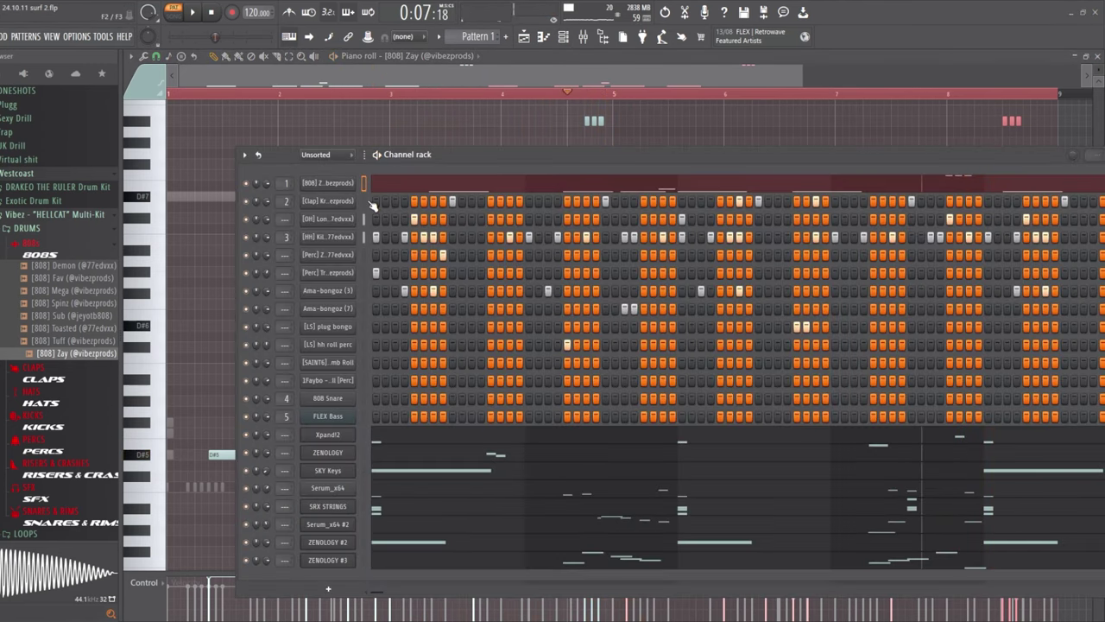
key(F9)
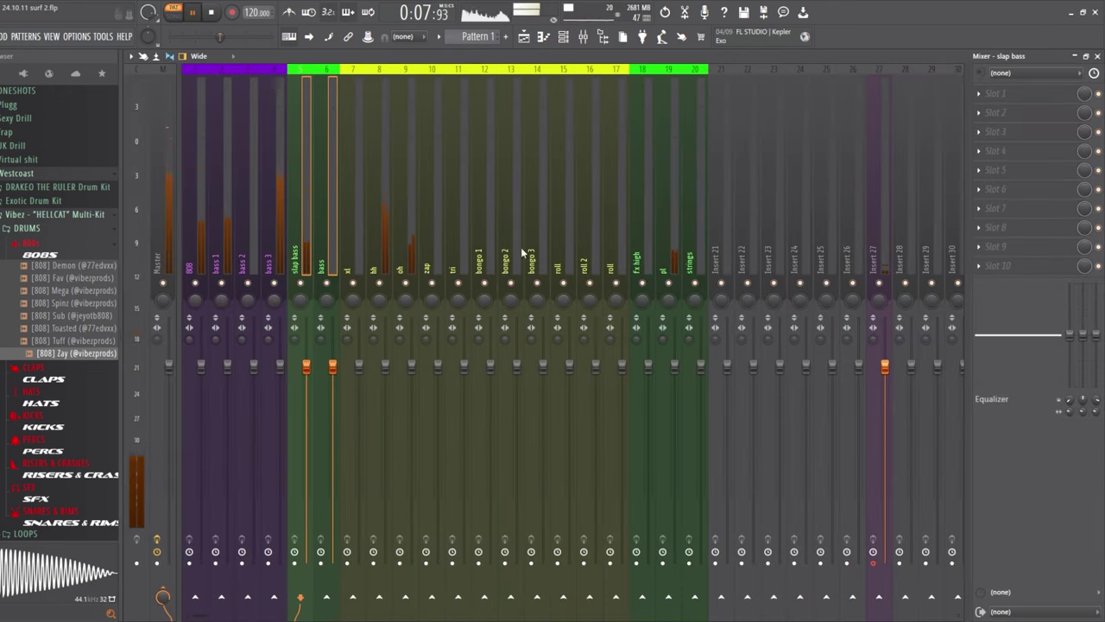
right_click(228, 281)
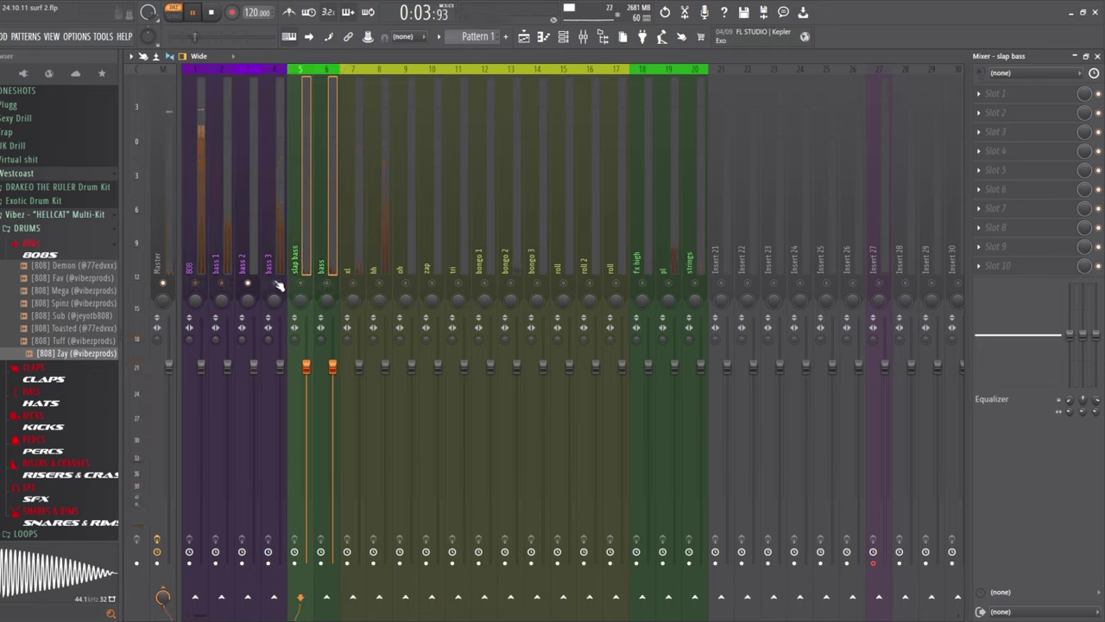
drag(251, 354, 252, 384)
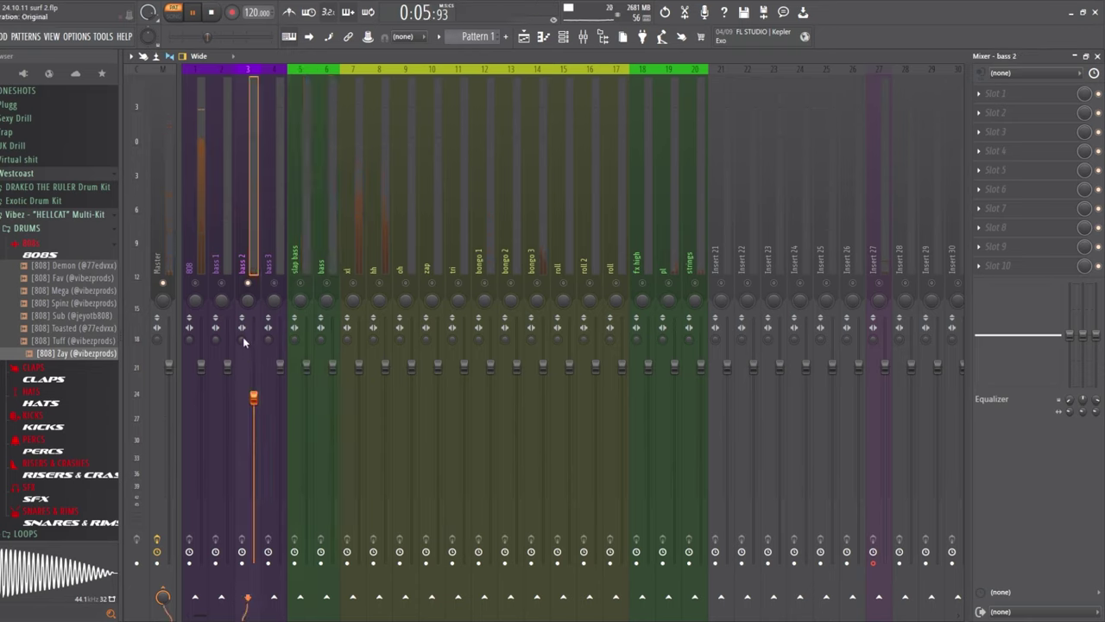
click(198, 290)
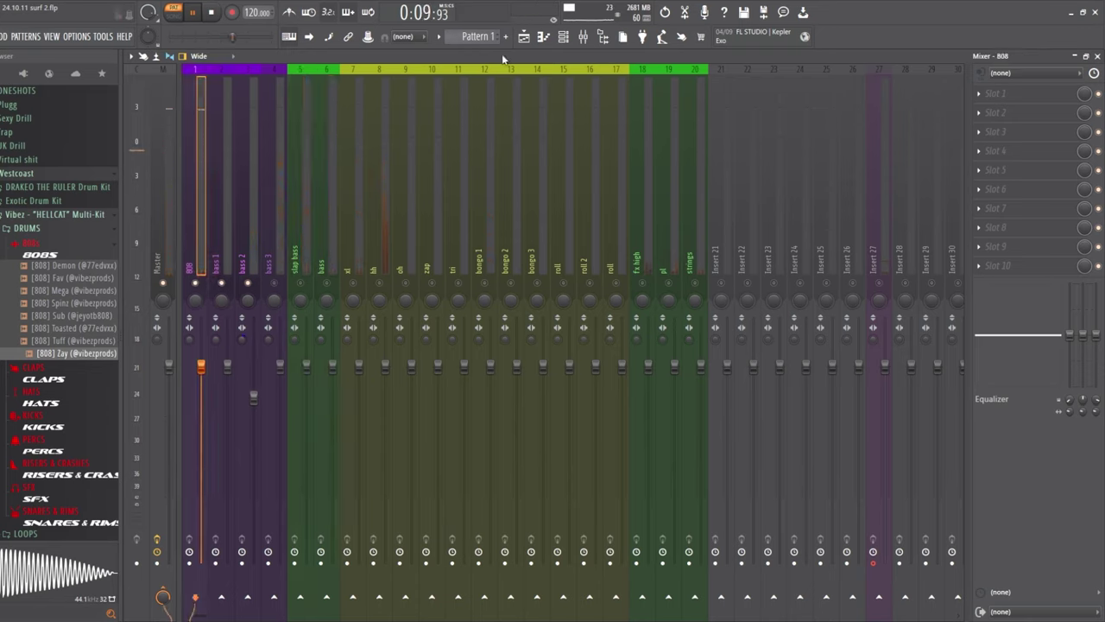
Select the duplicated 808 notes in bars 5 to 8 and shift them four steps later
key(F5)
key(F6)
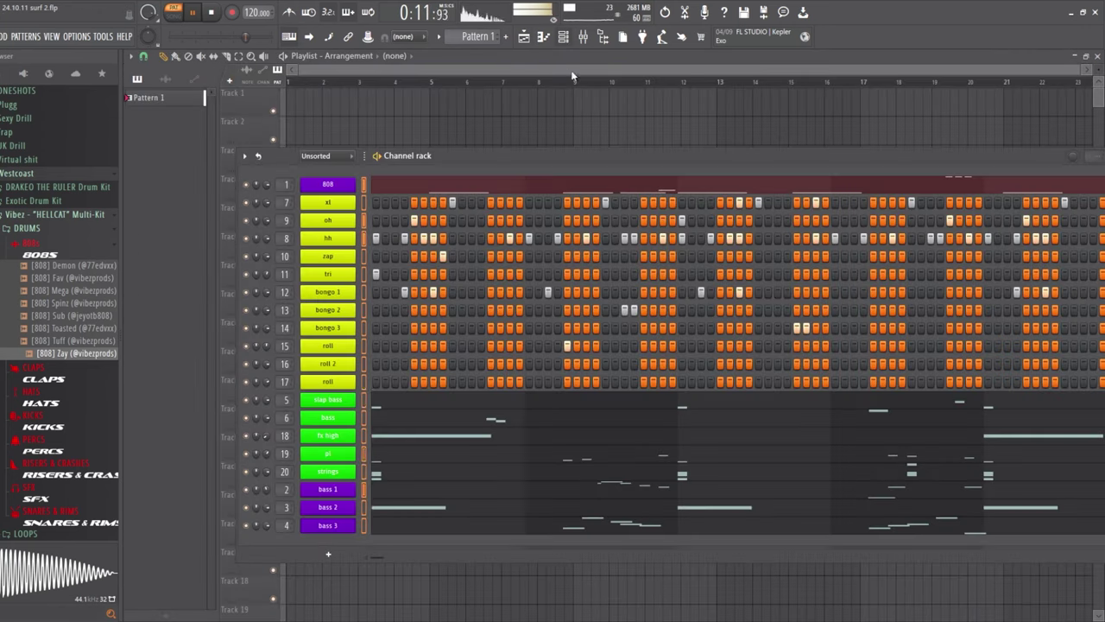
click(616, 184)
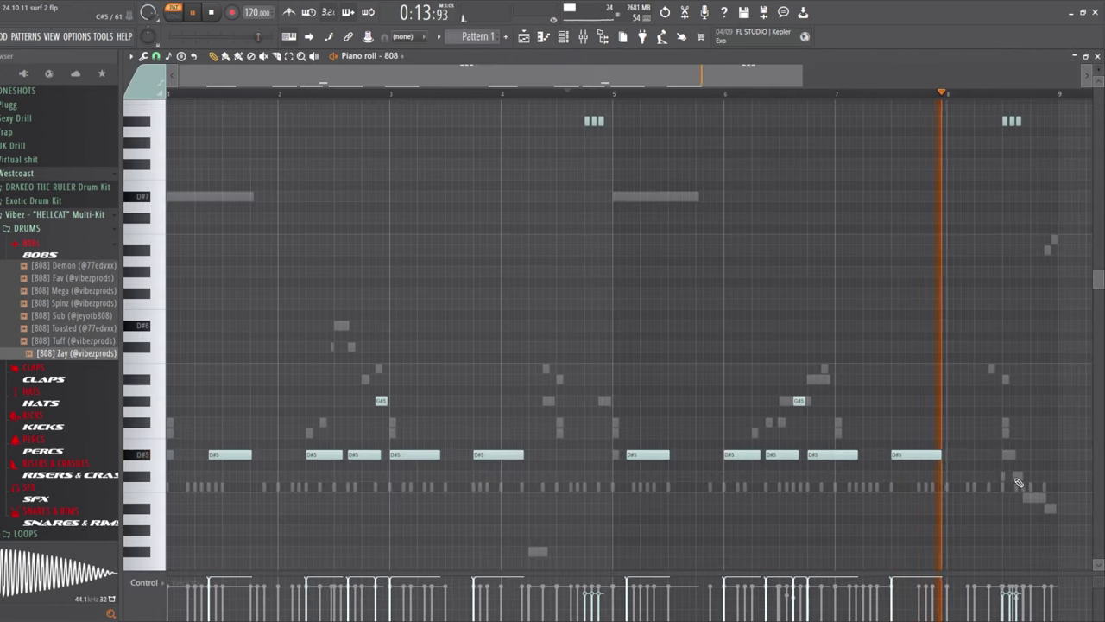
drag(1063, 474, 654, 129)
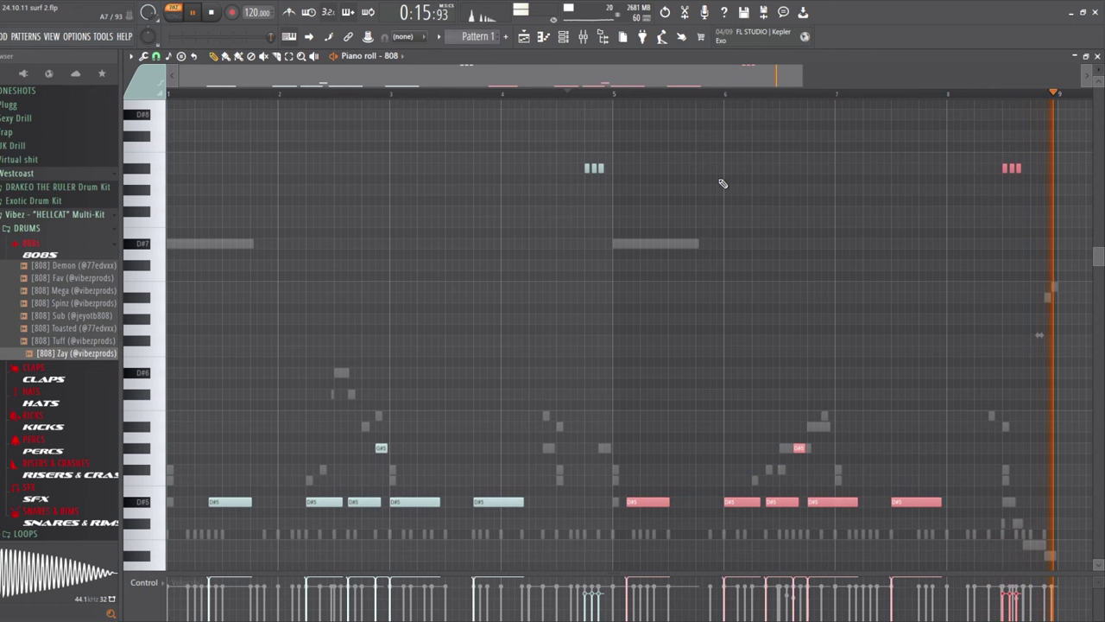
drag(1006, 169, 1030, 171)
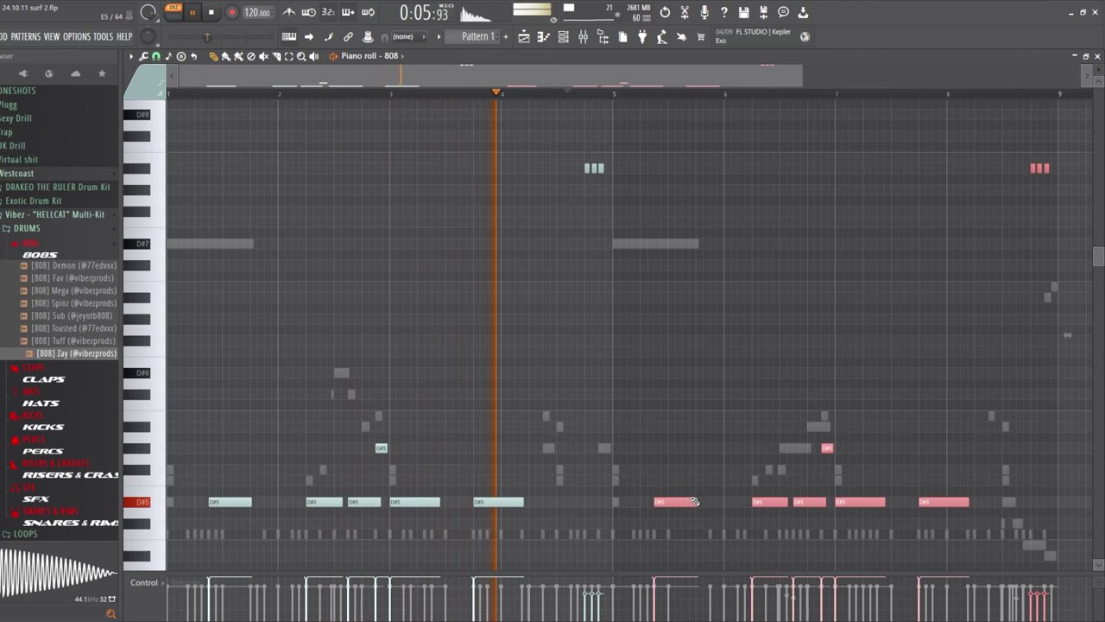
click(561, 38)
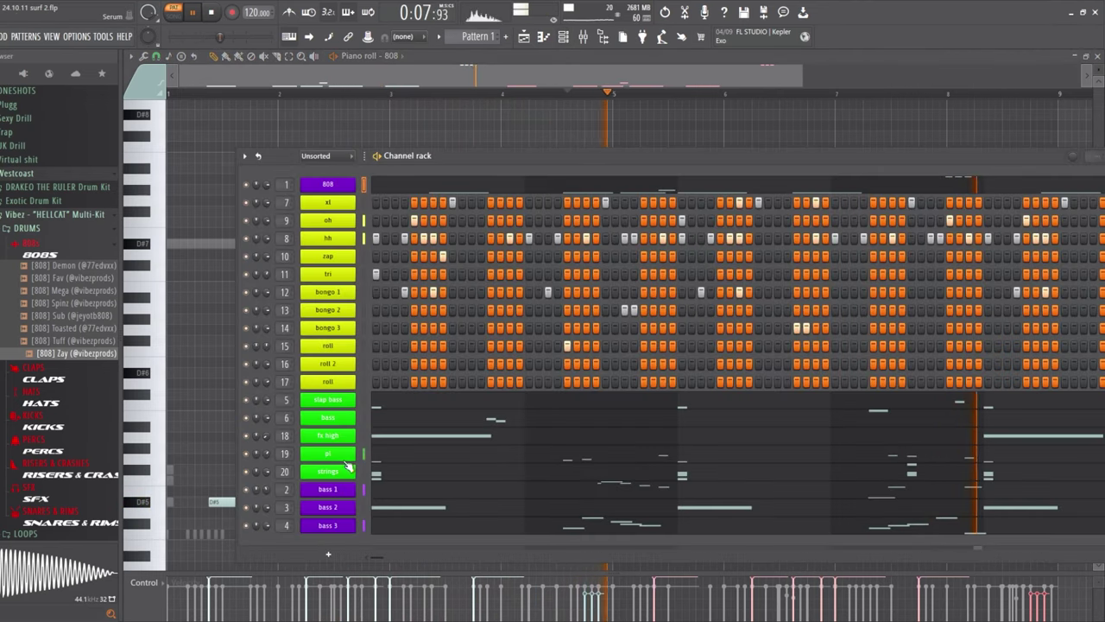
click(585, 40)
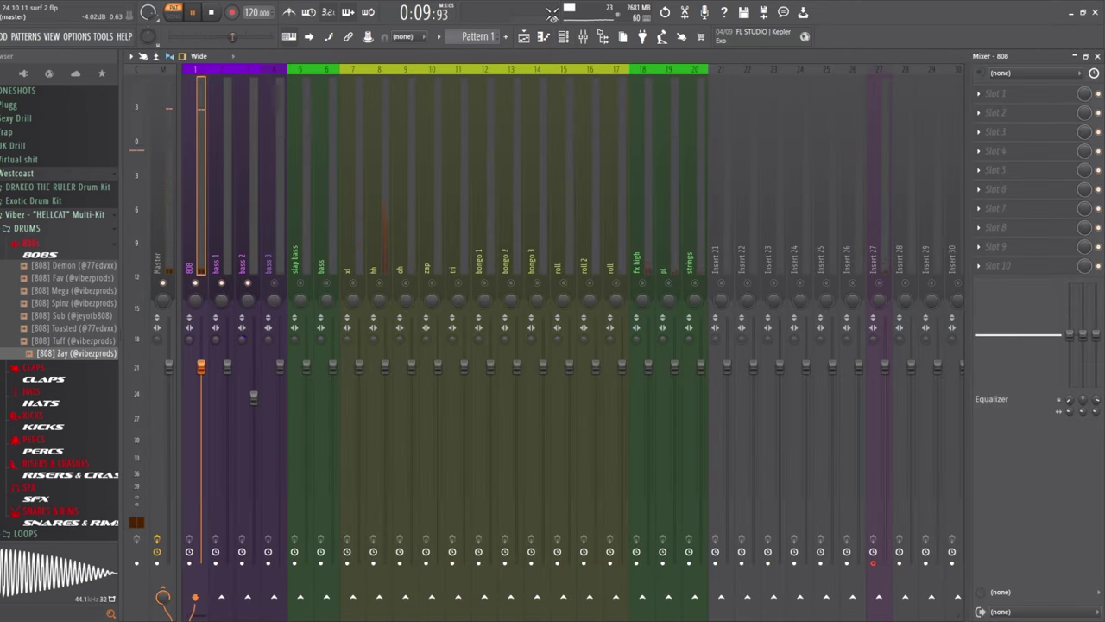
click(564, 38)
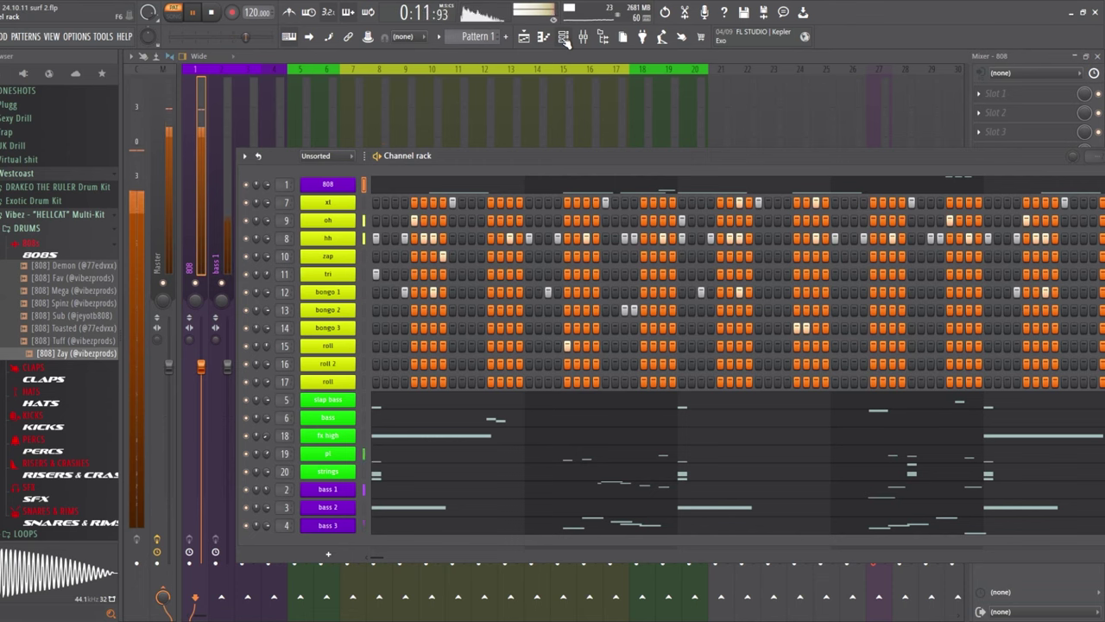
click(592, 39)
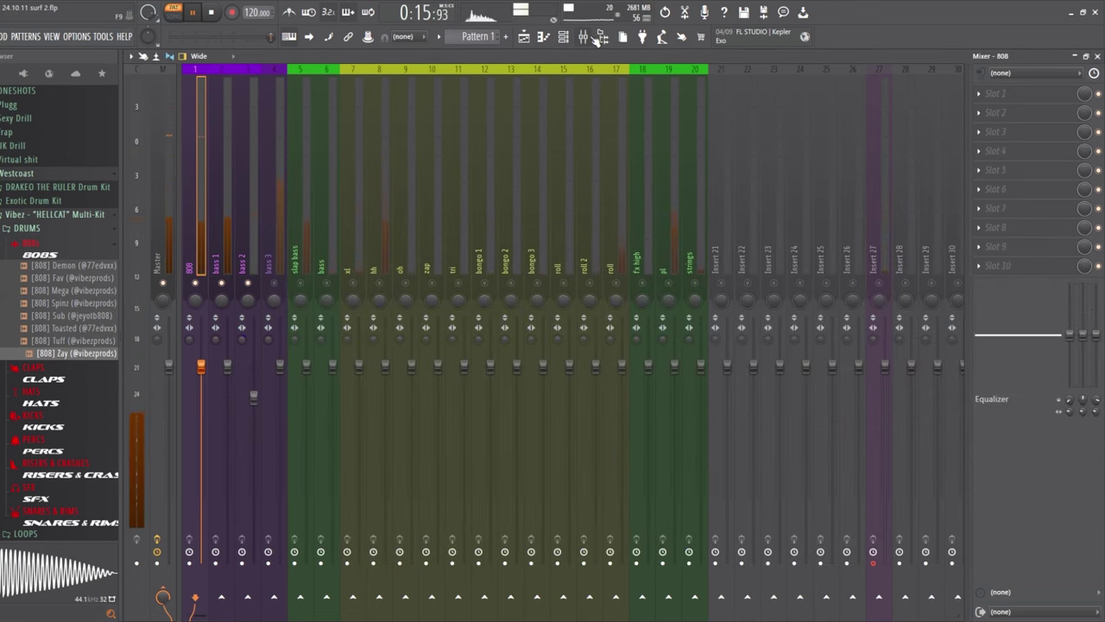
Check which Serum instrument the bass 1 channel uses and rename its mixer track as ld
click(576, 39)
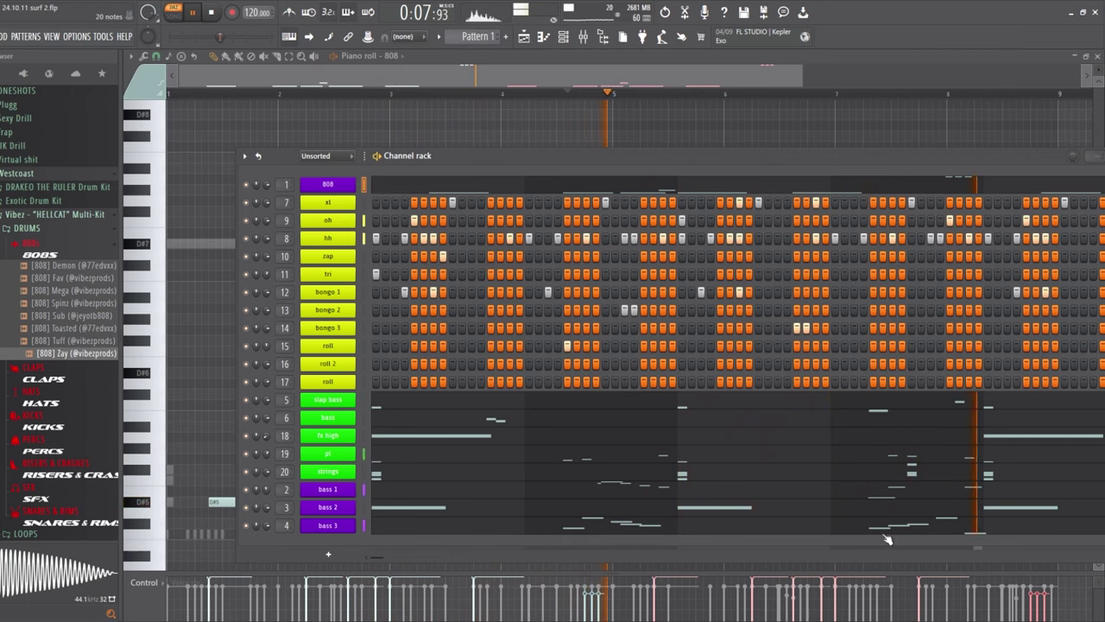
click(349, 498)
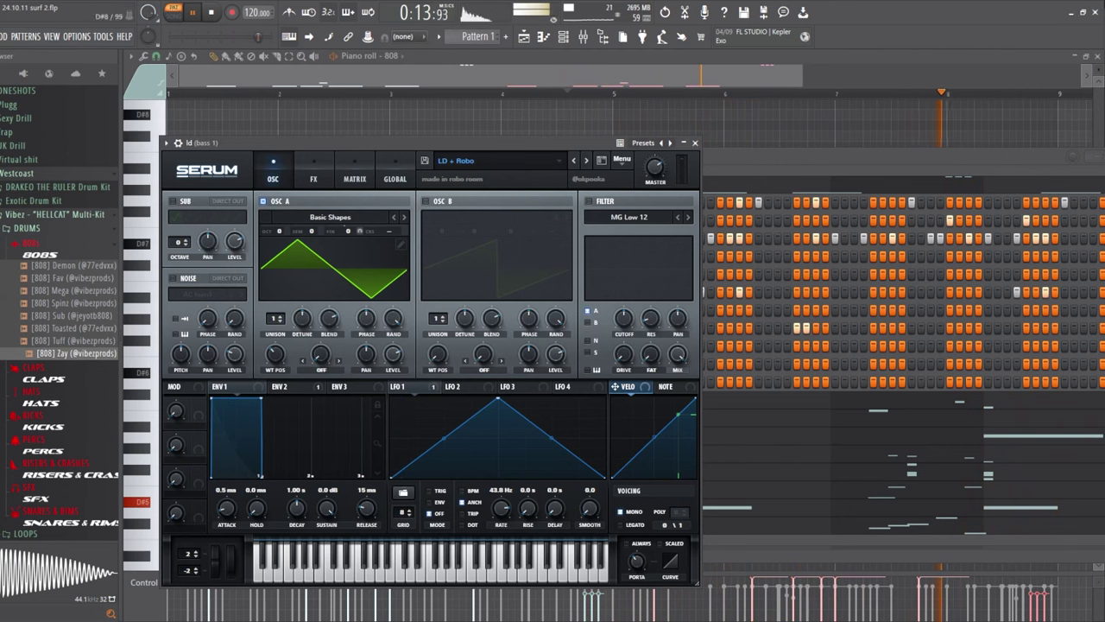
click(582, 37)
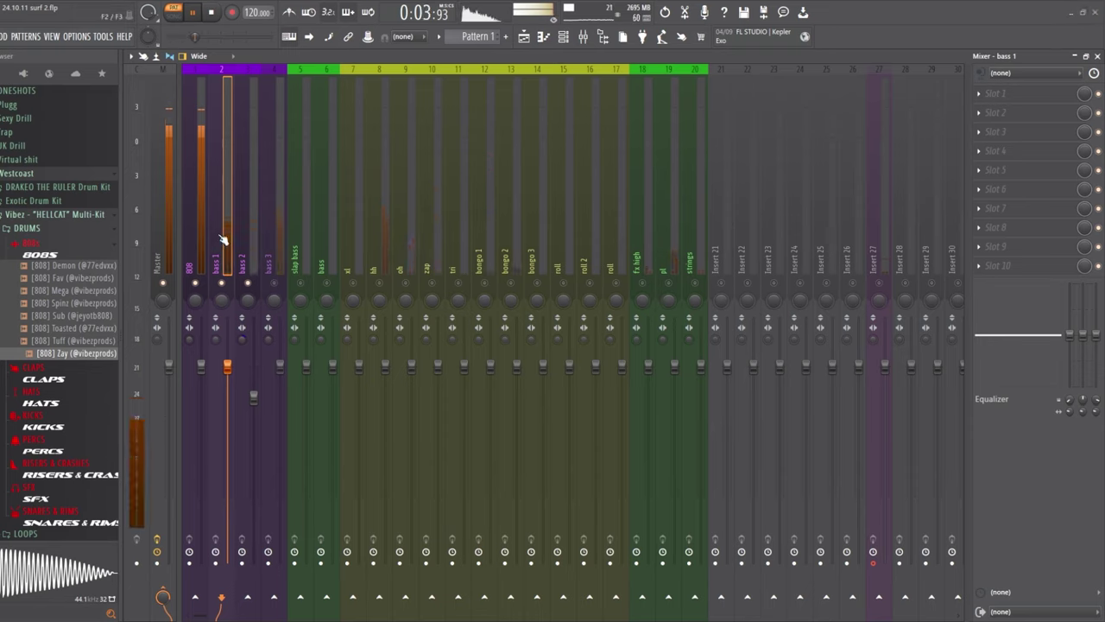
key(F2)
text(ld)
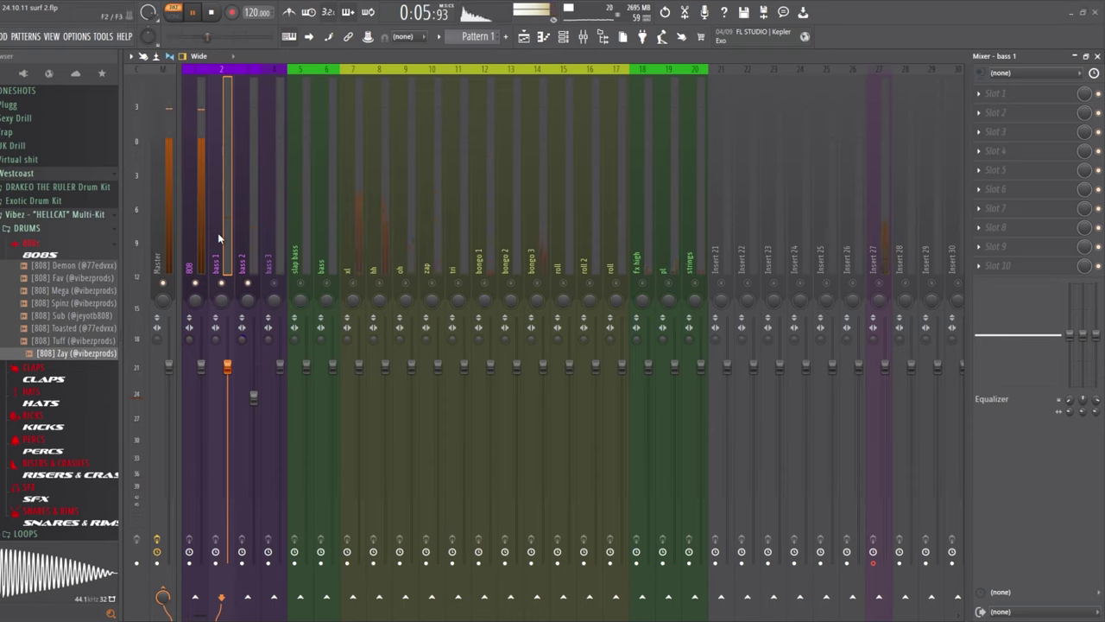
key(Return)
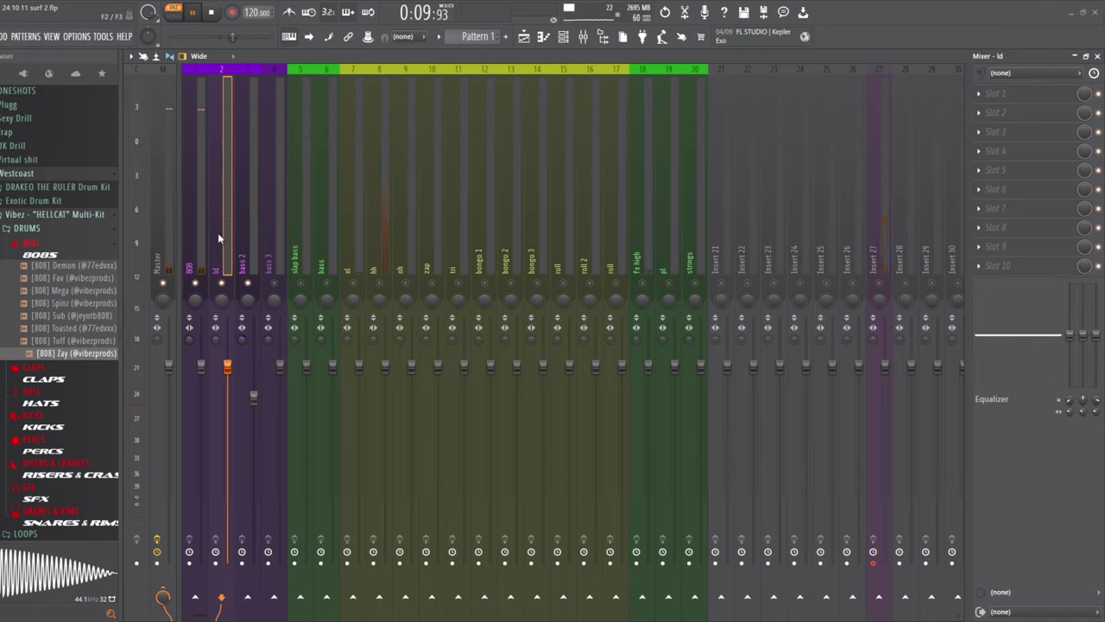
Colour the ld mixer track green and move it to track 17, directly before fx high
key(alt+c)
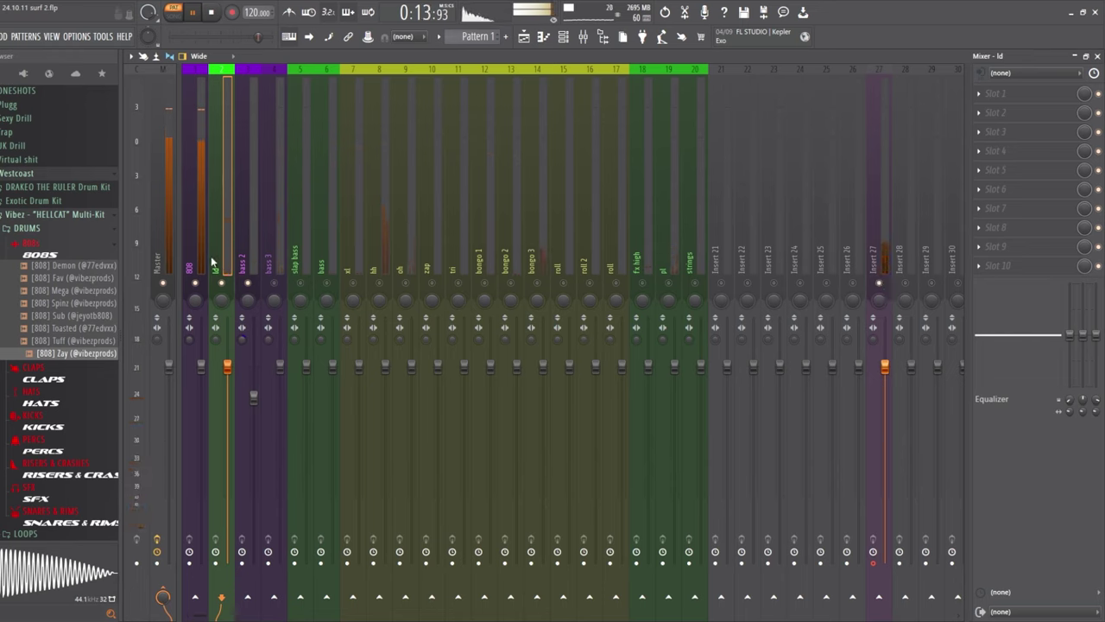
key(alt+Right)
key(alt+Right)
key(alt+Right)
key(alt+Right)
key(alt+Right)
key(alt+Right)
key(alt+Right)
key(alt+Right)
key(alt+Right)
key(alt+Right)
key(alt+Right)
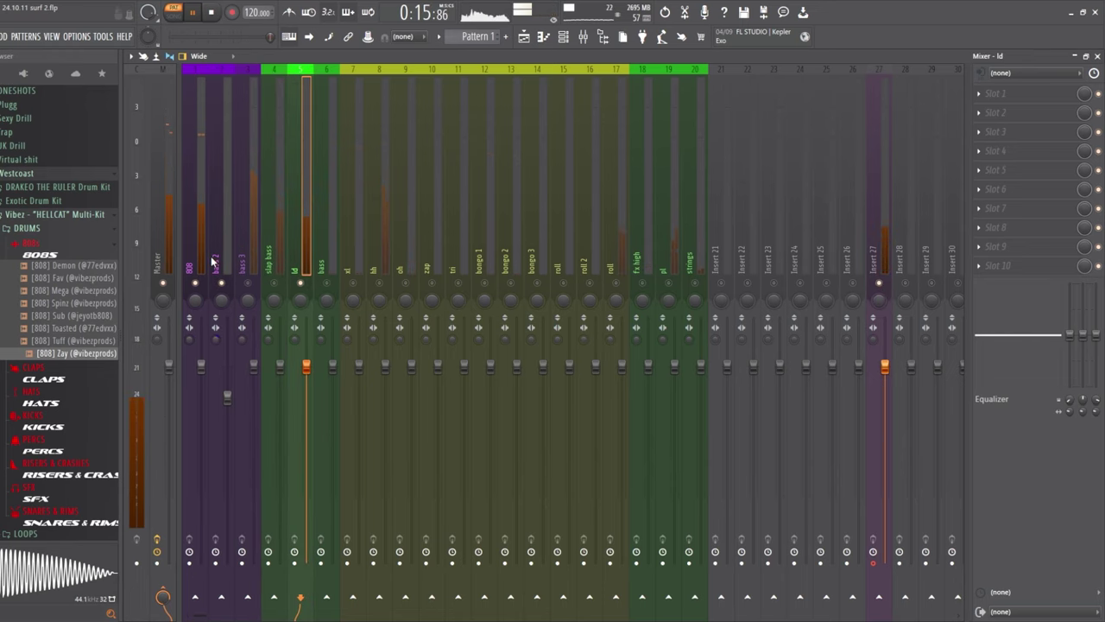
key(alt+Right)
key(alt+Right)
key(alt+Right)
key(alt+Right)
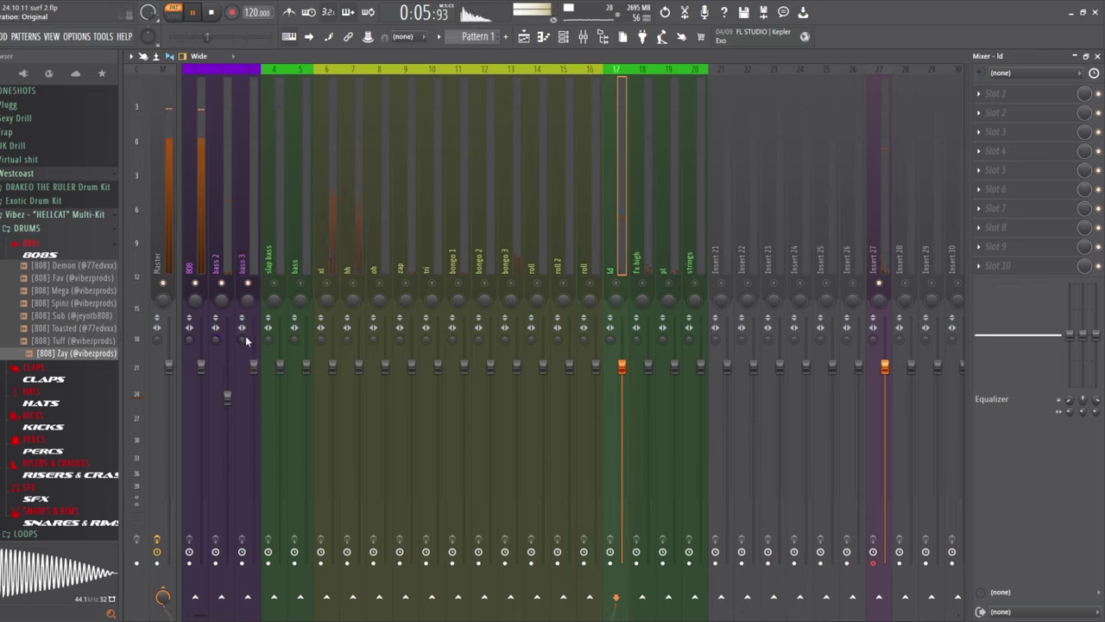
Balance the bass tracks against the 808, raising the bass 3 level slightly and lowering bass 2 a little
drag(254, 367, 254, 342)
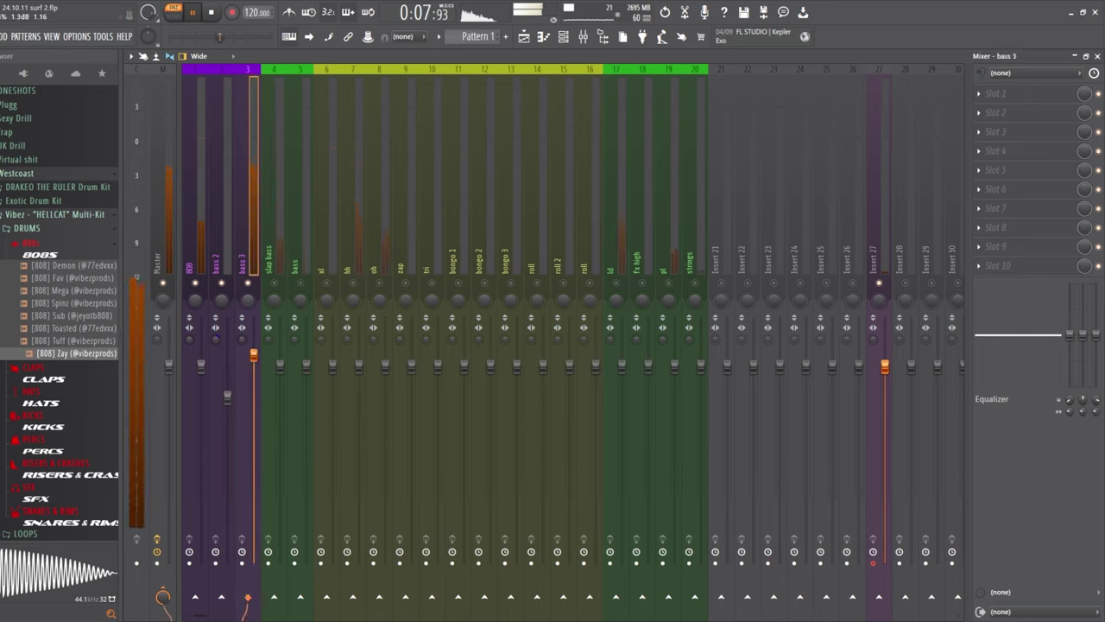
click(228, 397)
click(286, 291)
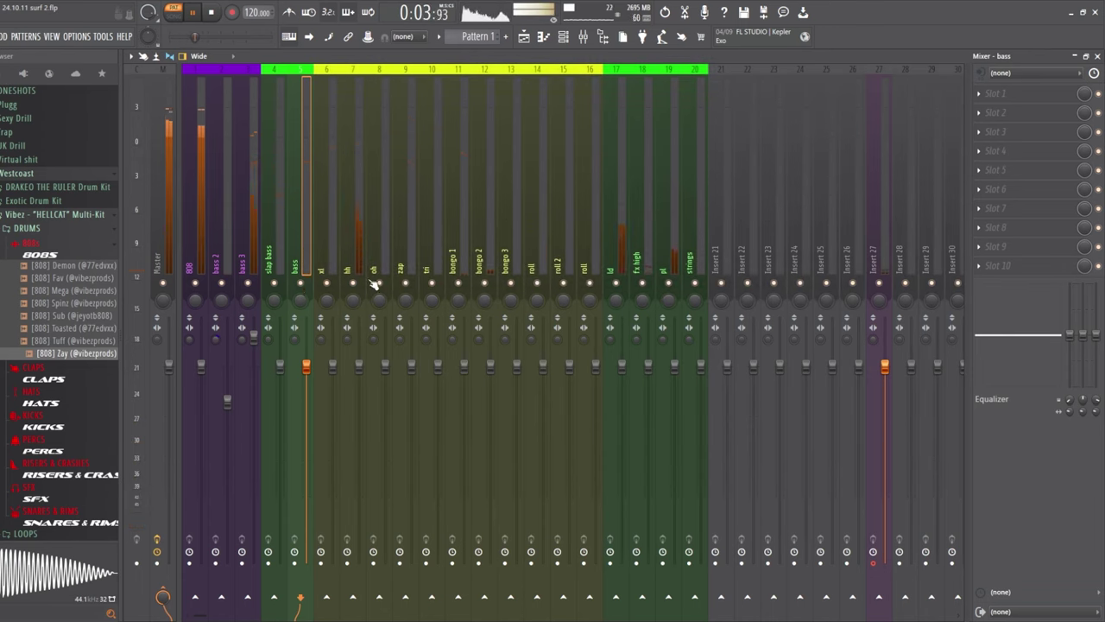
click(204, 266)
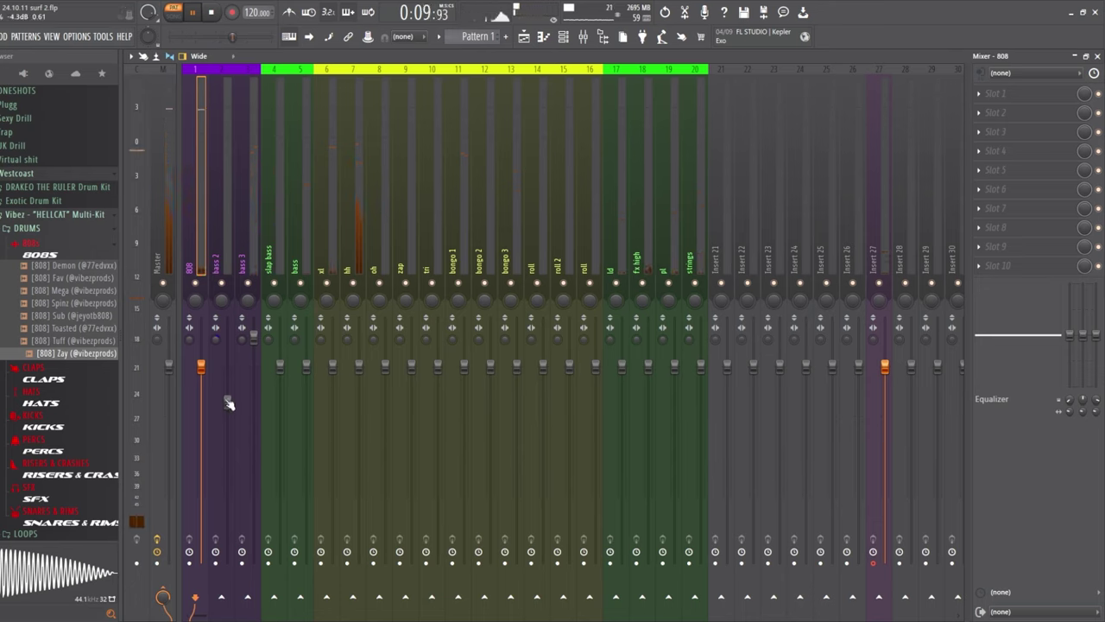
click(249, 343)
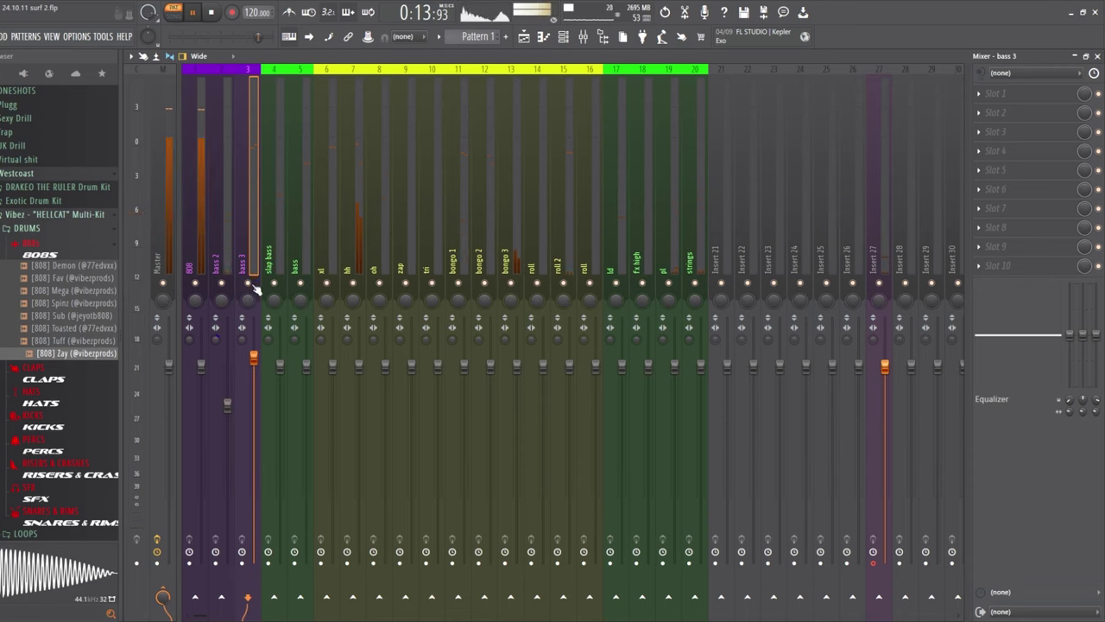
right_click(248, 284)
Sidechain the 808 mixer track to bass 3 and place a Fruity Limiter in bass 3's first effect slot
click(201, 268)
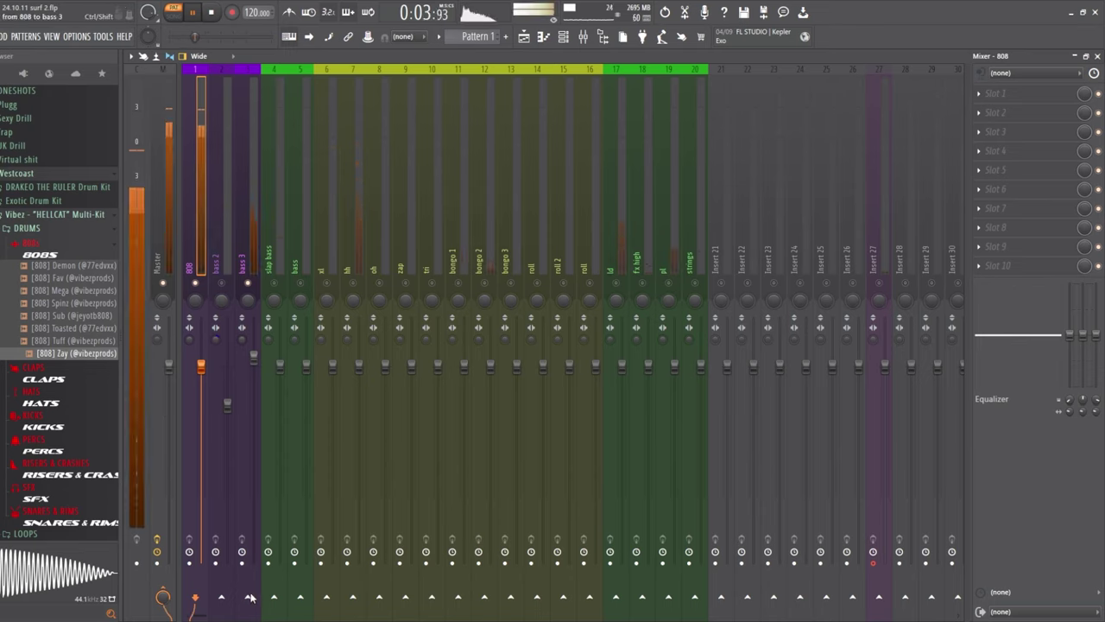
click(249, 267)
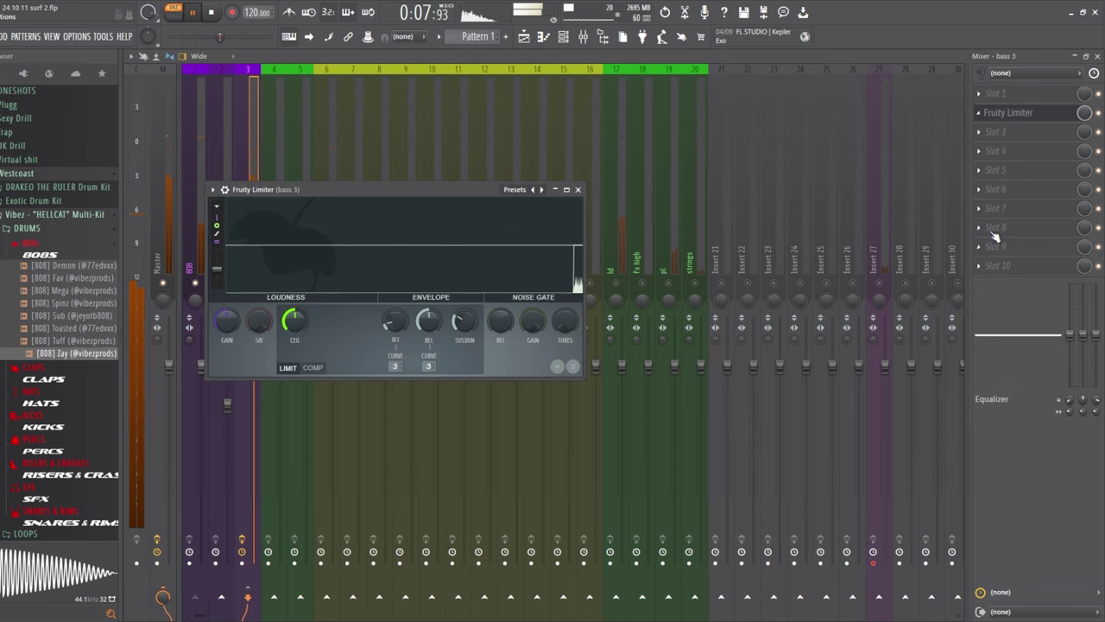
click(881, 289)
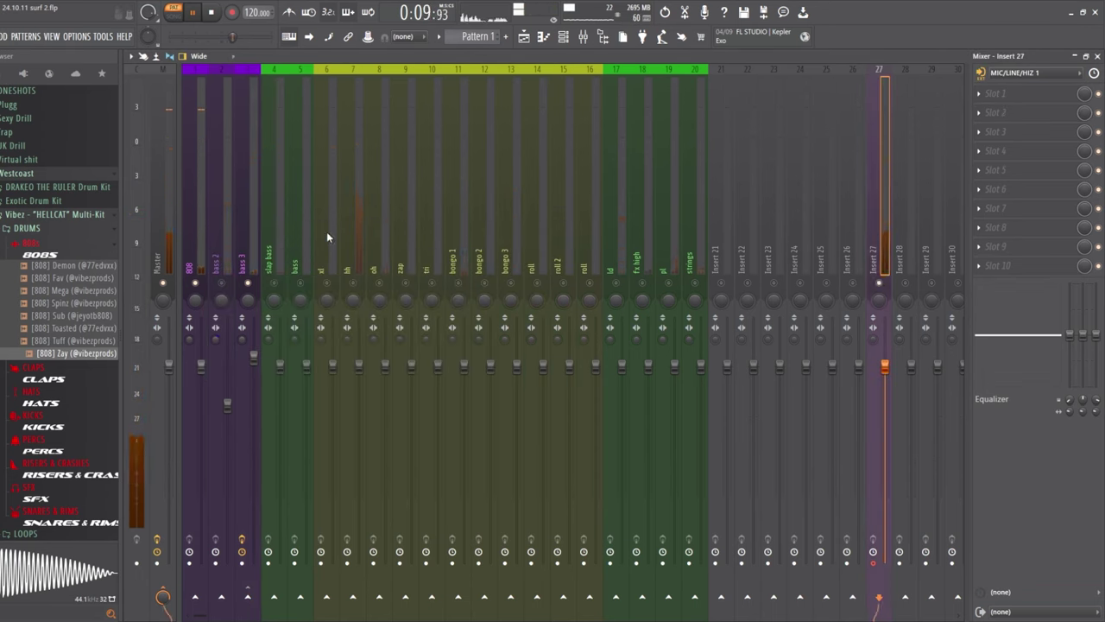
click(249, 233)
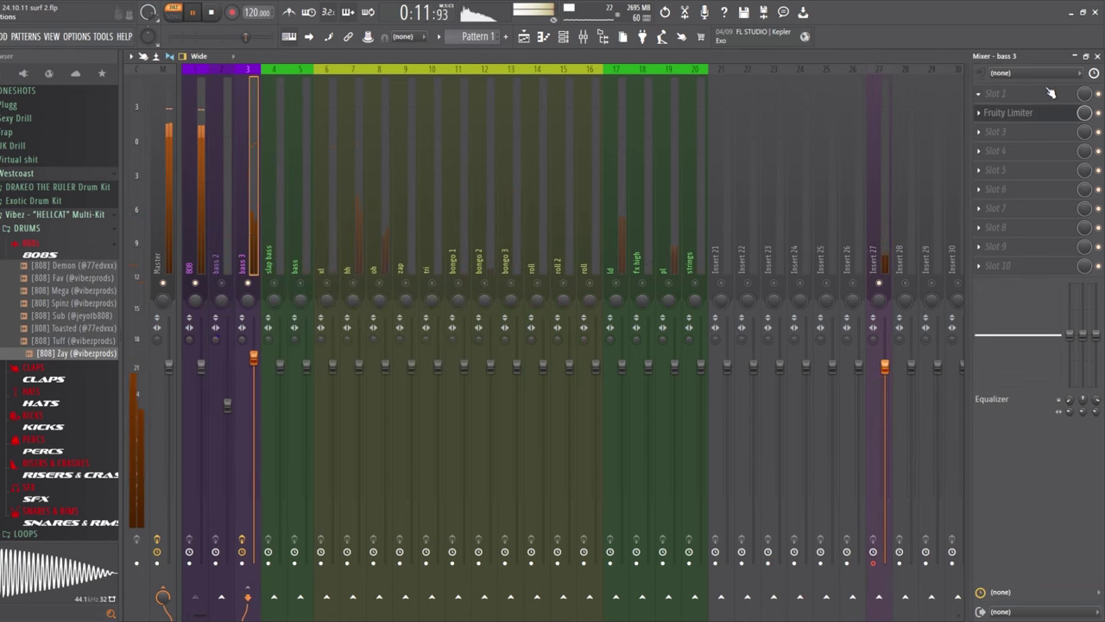
drag(1027, 113, 1028, 93)
Switch bass 3's Fruity Limiter to compressor mode with sidechain 1 and adjust its threshold, knee and ratio
click(1010, 93)
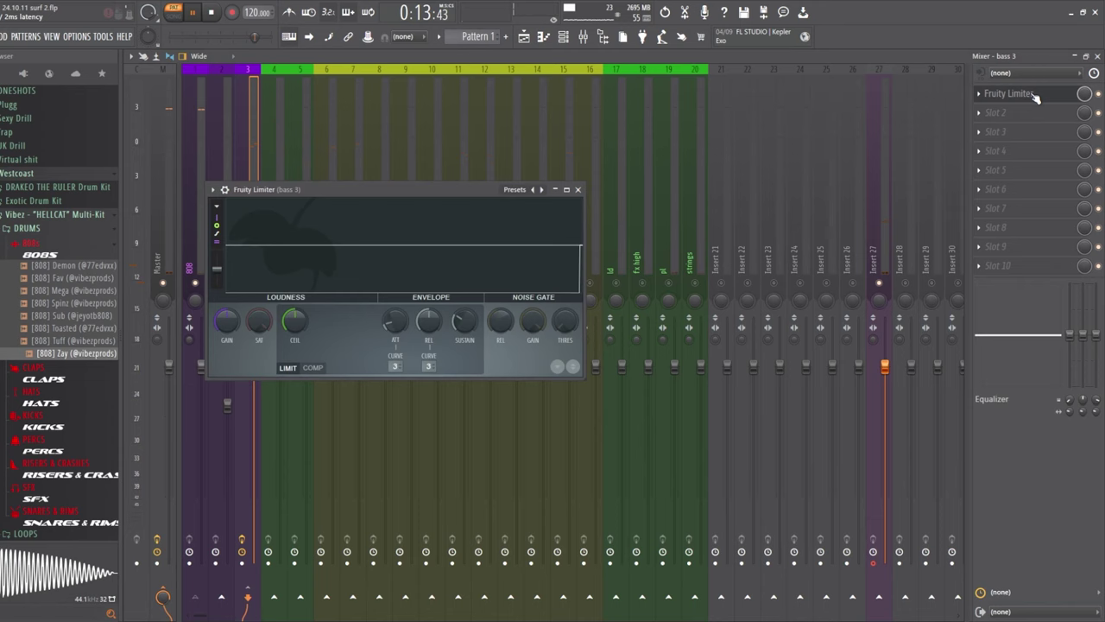
click(313, 368)
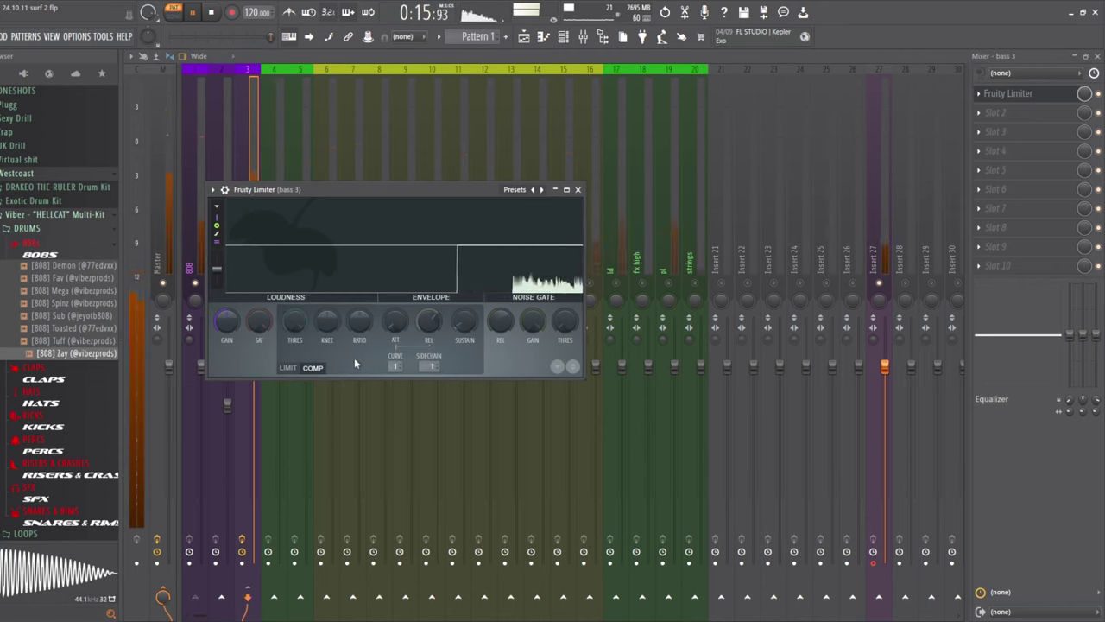
drag(294, 322, 349, 307)
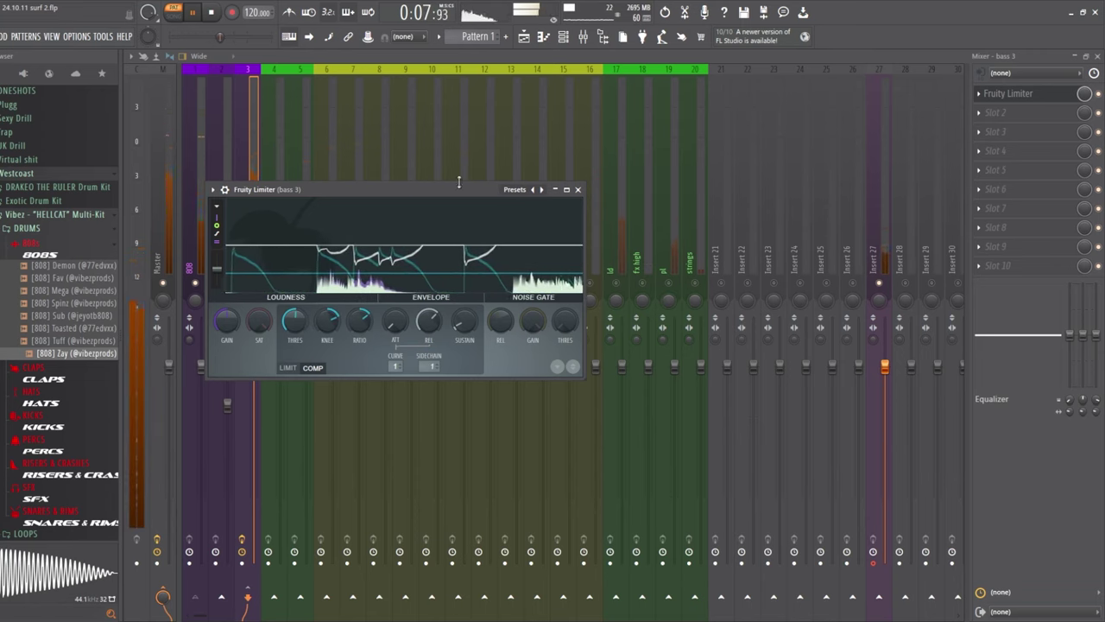
click(578, 189)
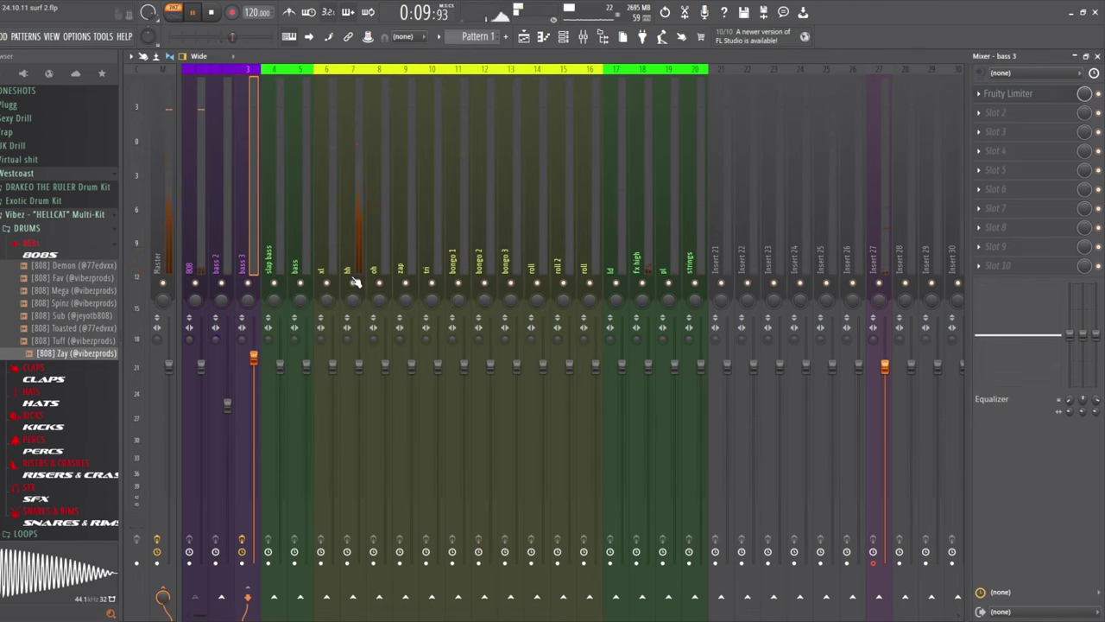
Shift the 17 ponme el tune clip on Track 21 to start slightly after bar 1 and play the intro to check its timing
click(524, 38)
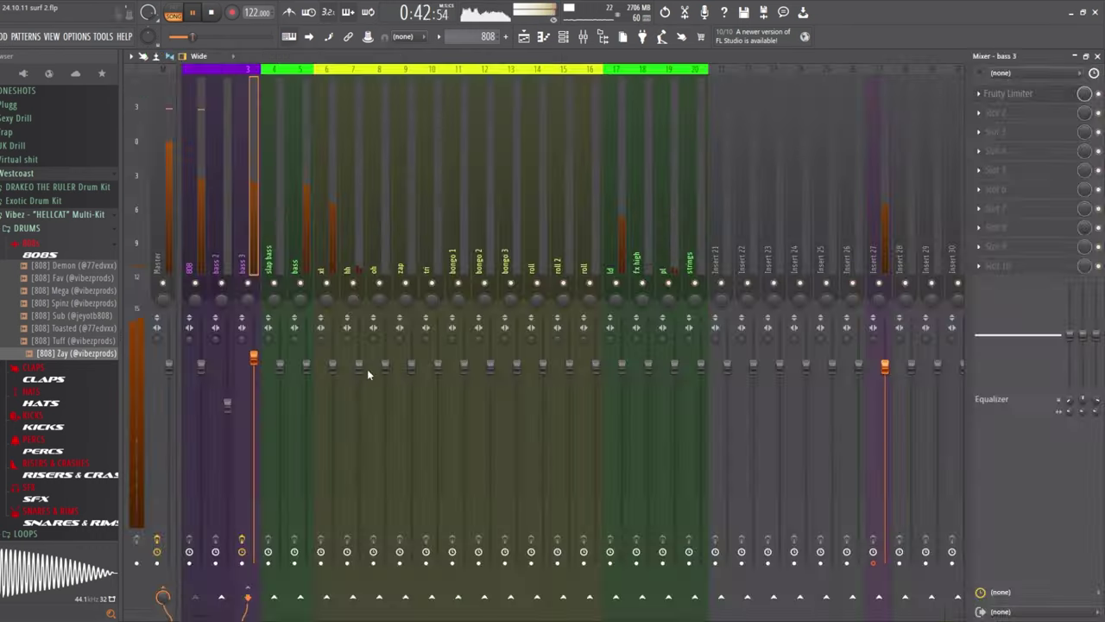
key(F5)
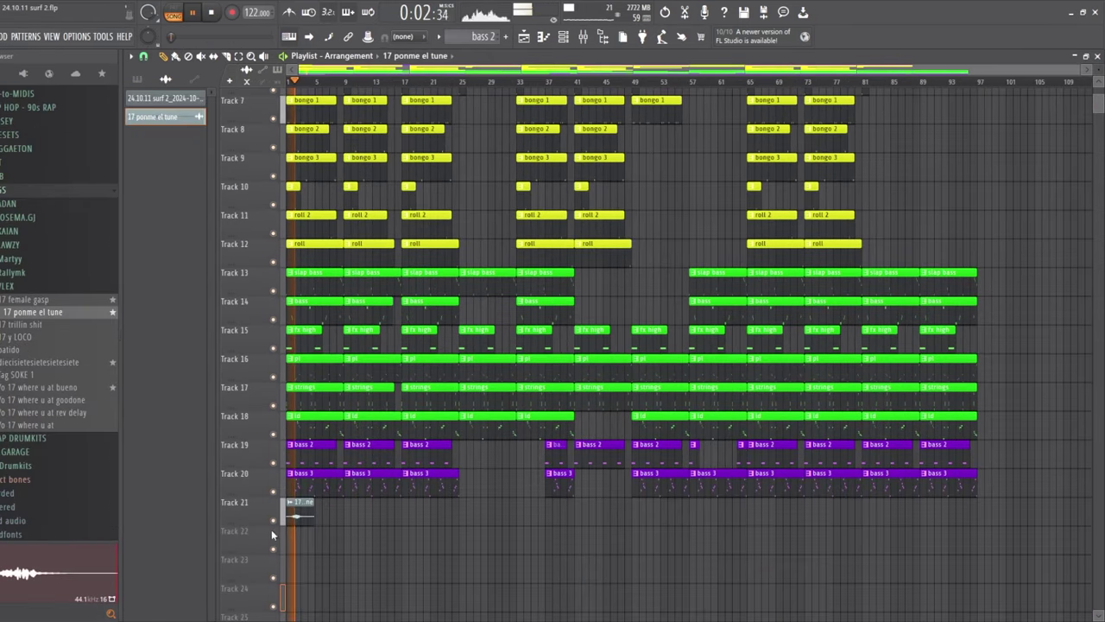
scroll(392, 139, up, 5)
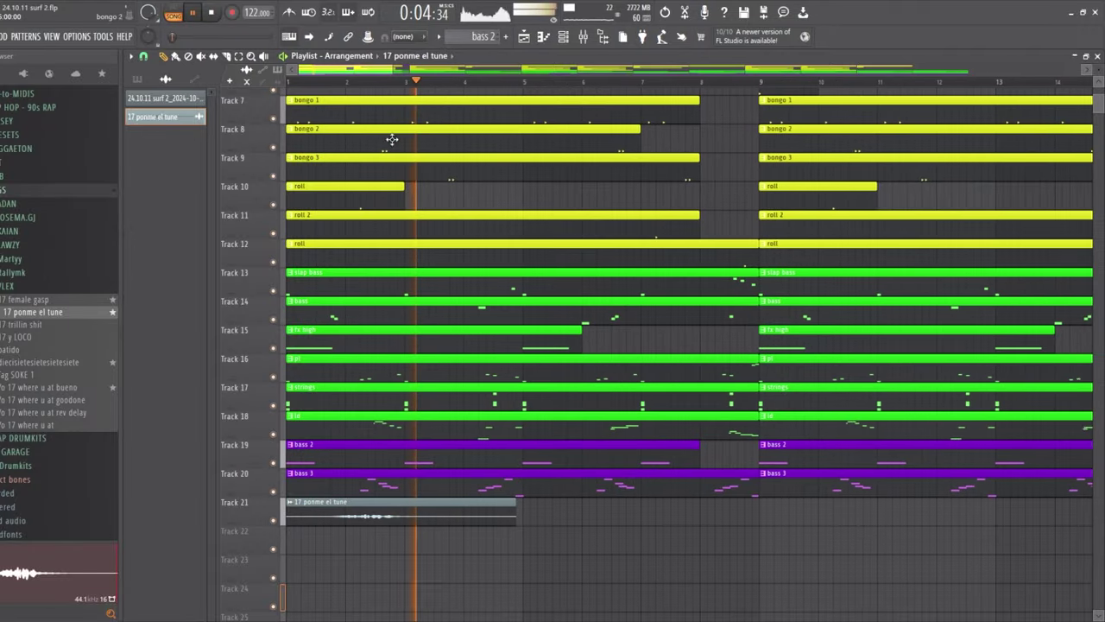
mouse_move(345, 516)
mouse_down()
mouse_move(367, 515)
mouse_move(345, 513)
mouse_move(356, 514)
mouse_up()
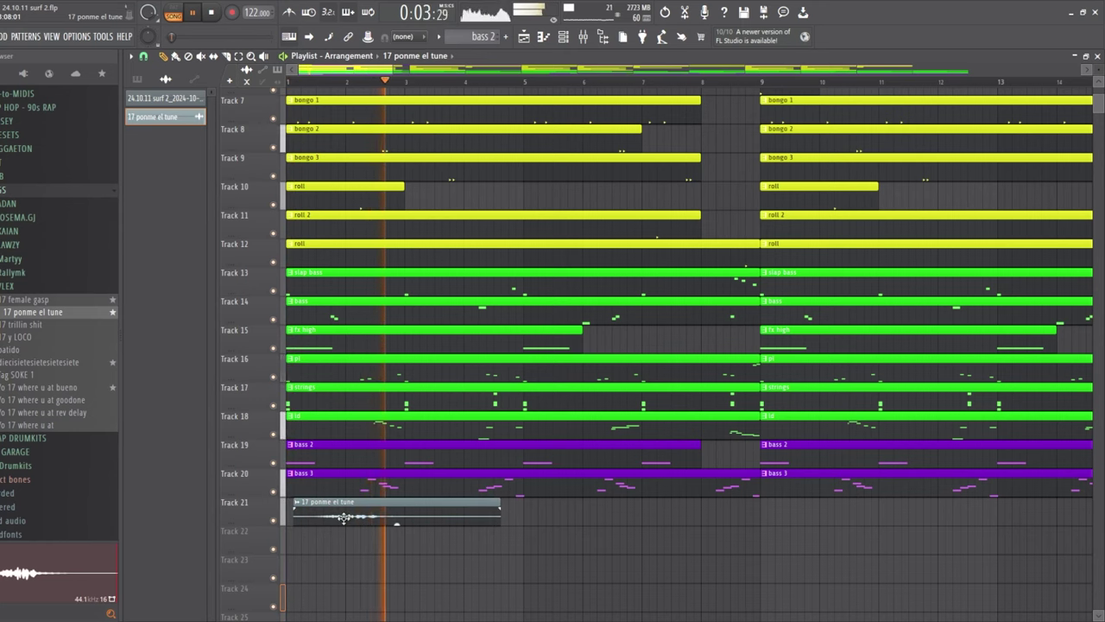
key(space)
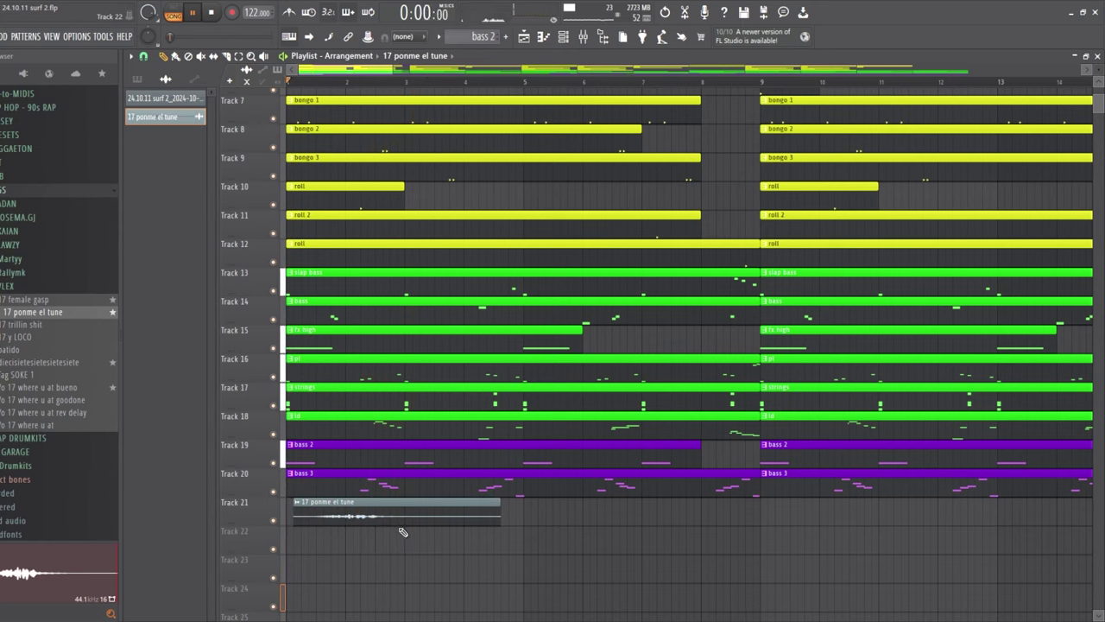
key(space)
key(space)
key(space)
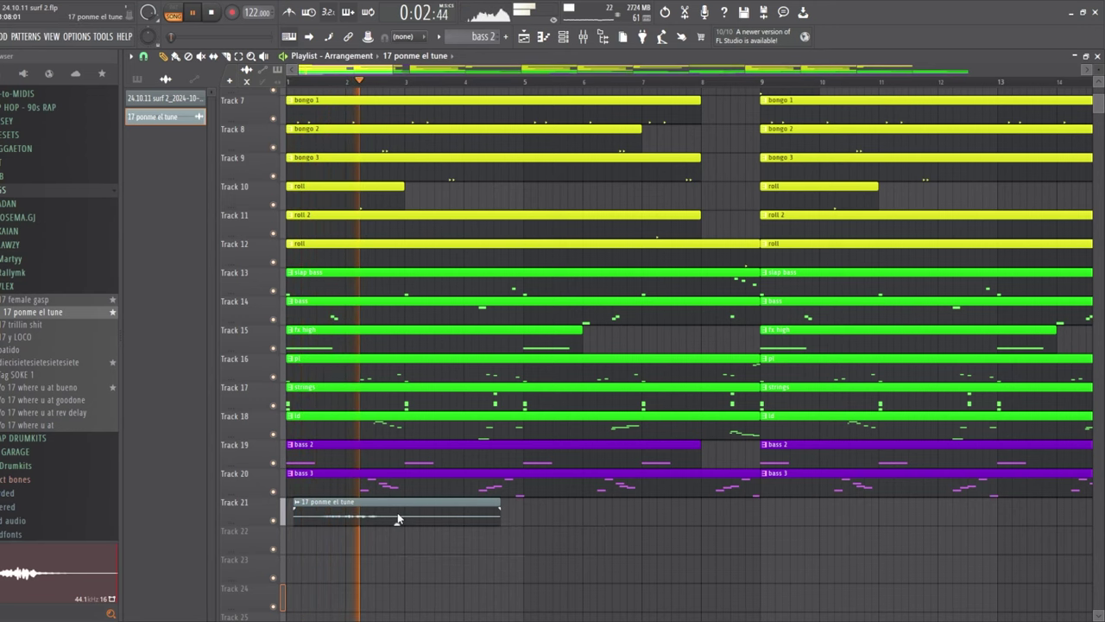
Route the 17 ponme el tune clip to mixer track 21 and return to the playlist
double_click(397, 518)
click(553, 254)
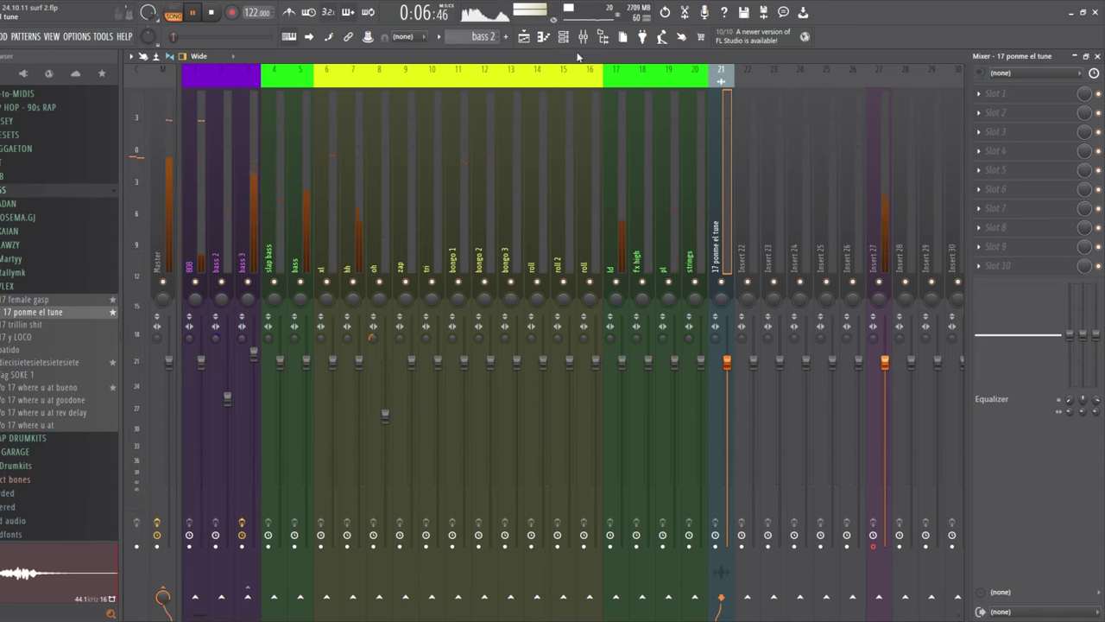
click(544, 40)
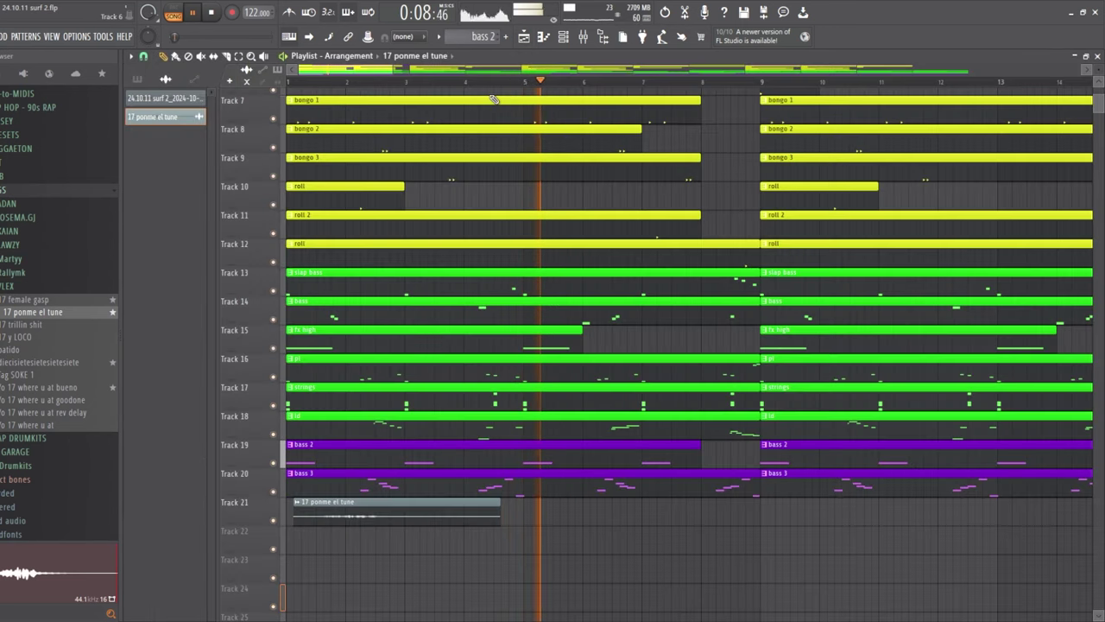